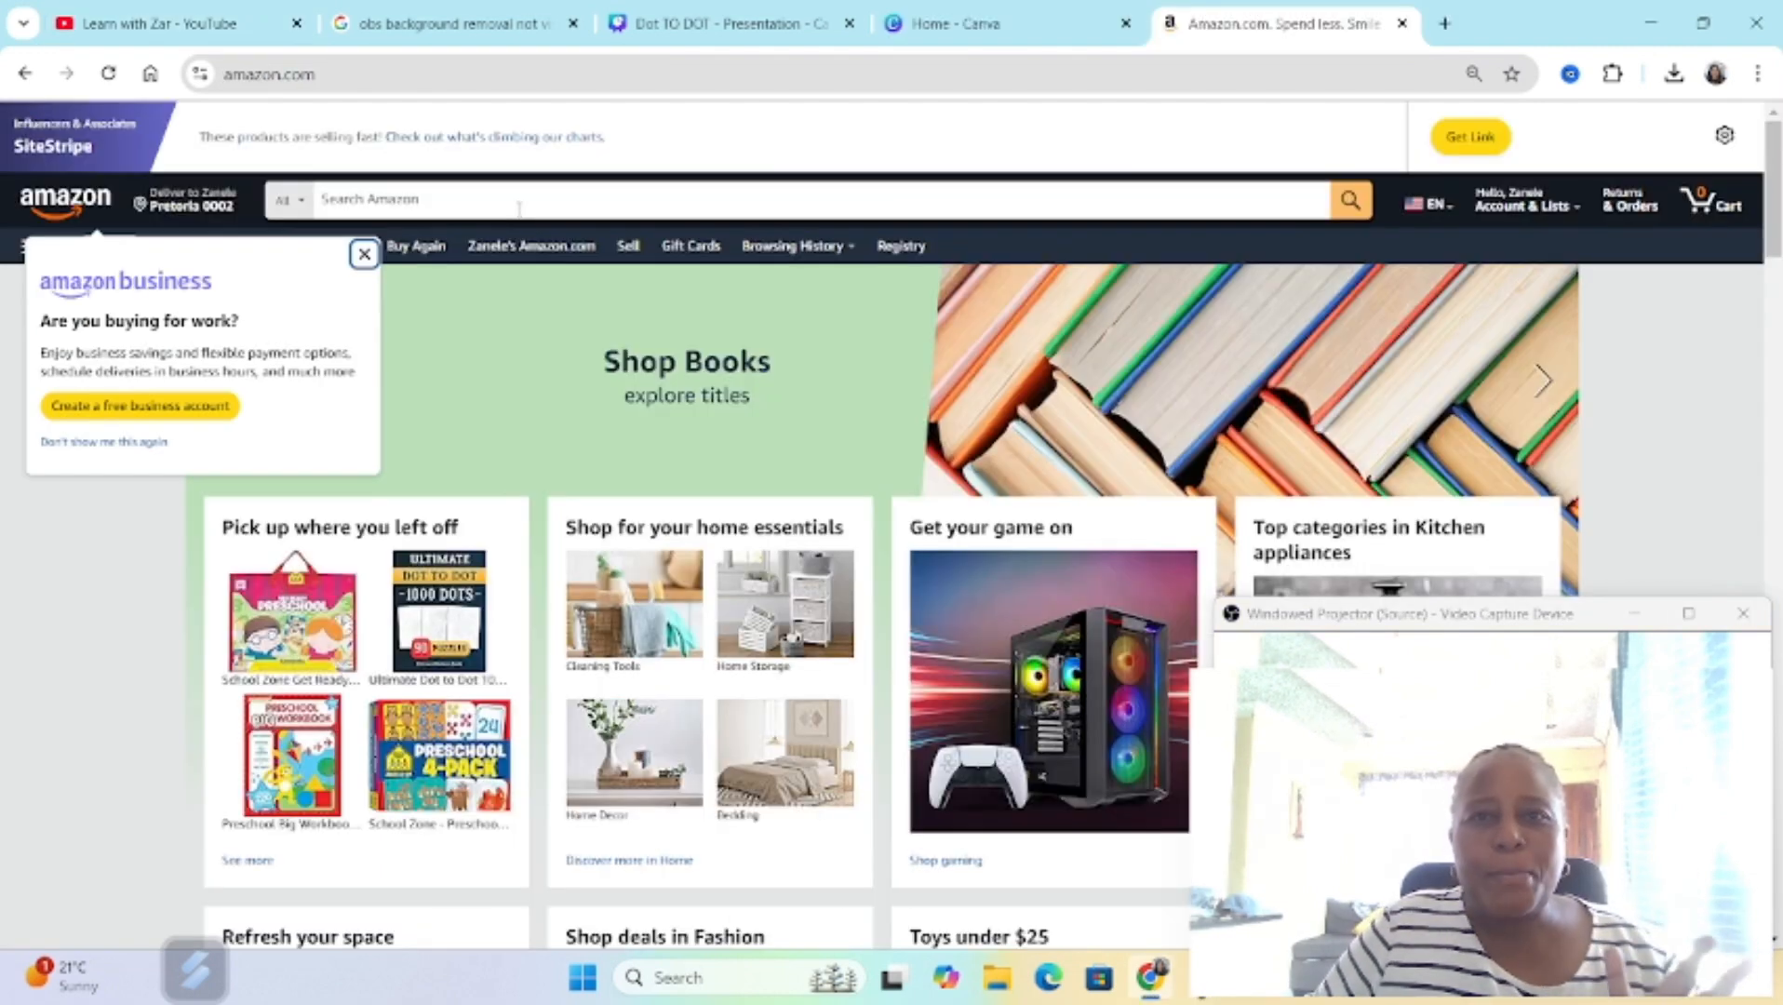
Step: Search Amazon for "learn with zar" and view the Dive In! Ocean Dot-to-Dot book's product page
{"action": "left_click", "coordinate": [518, 209]}
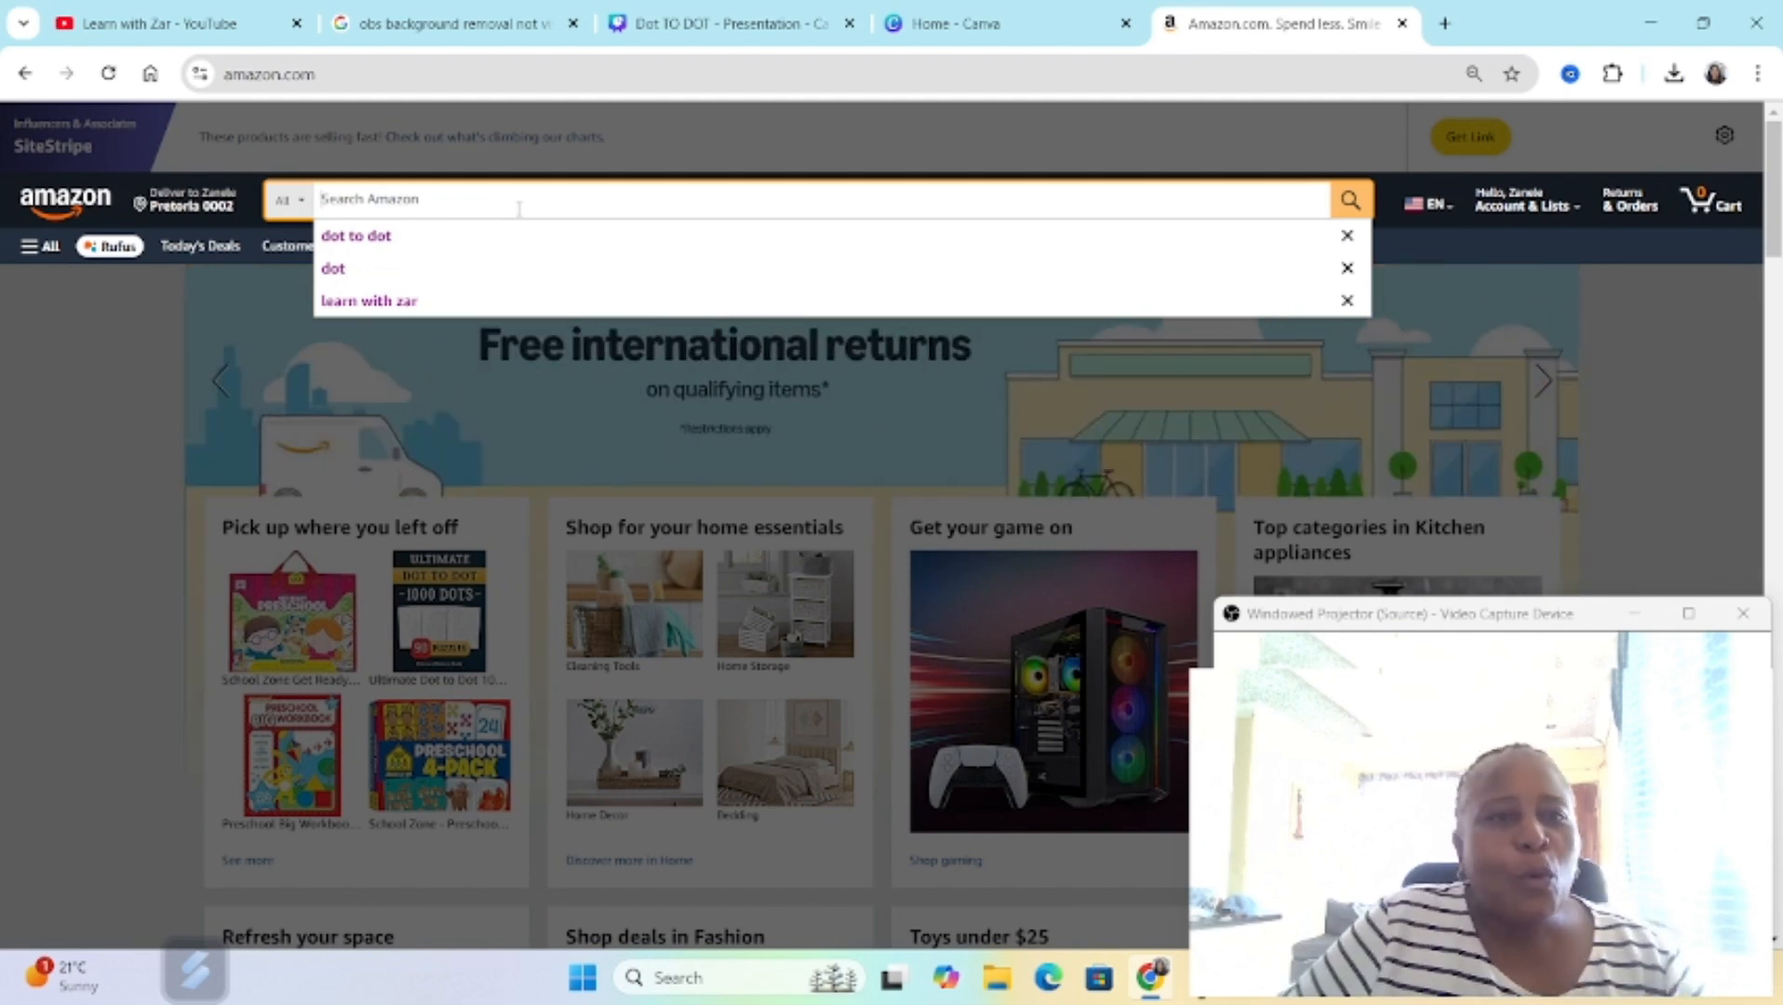
{"action": "left_click", "coordinate": [445, 303]}
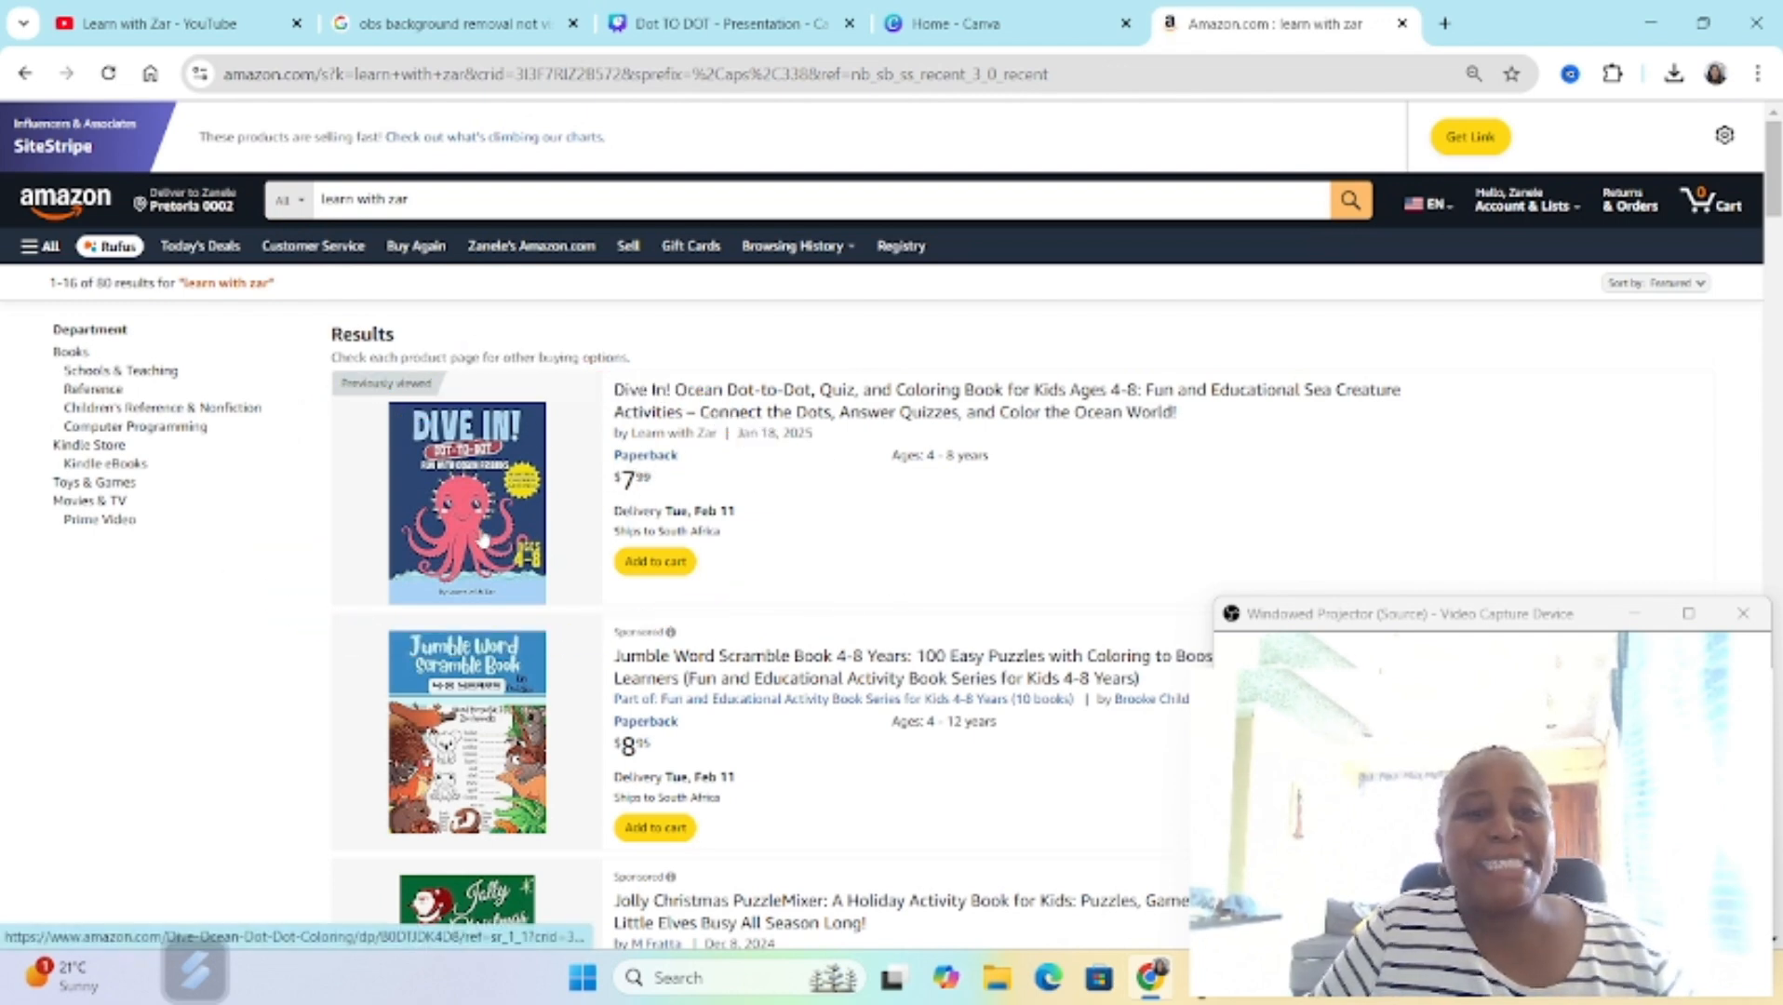
{"action": "left_click", "coordinate": [483, 540]}
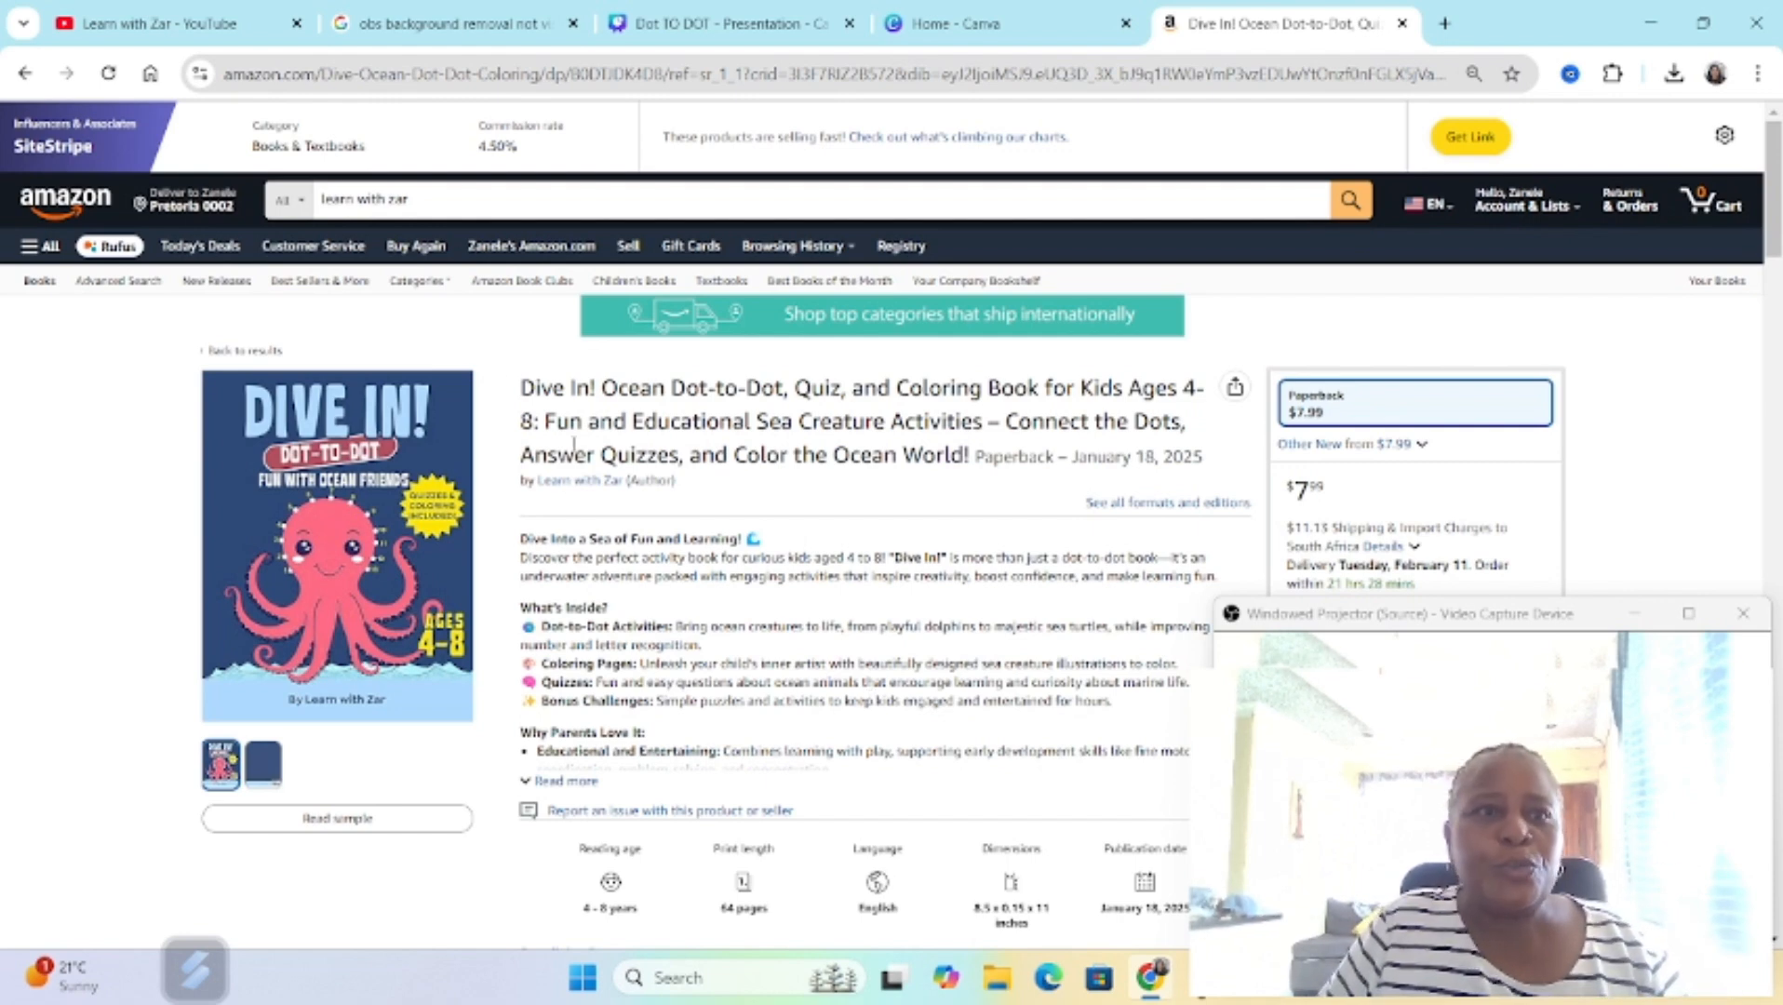
Step: Search Amazon for "dot to dot" and browse the books in the results
{"action": "left_click", "coordinate": [453, 190]}
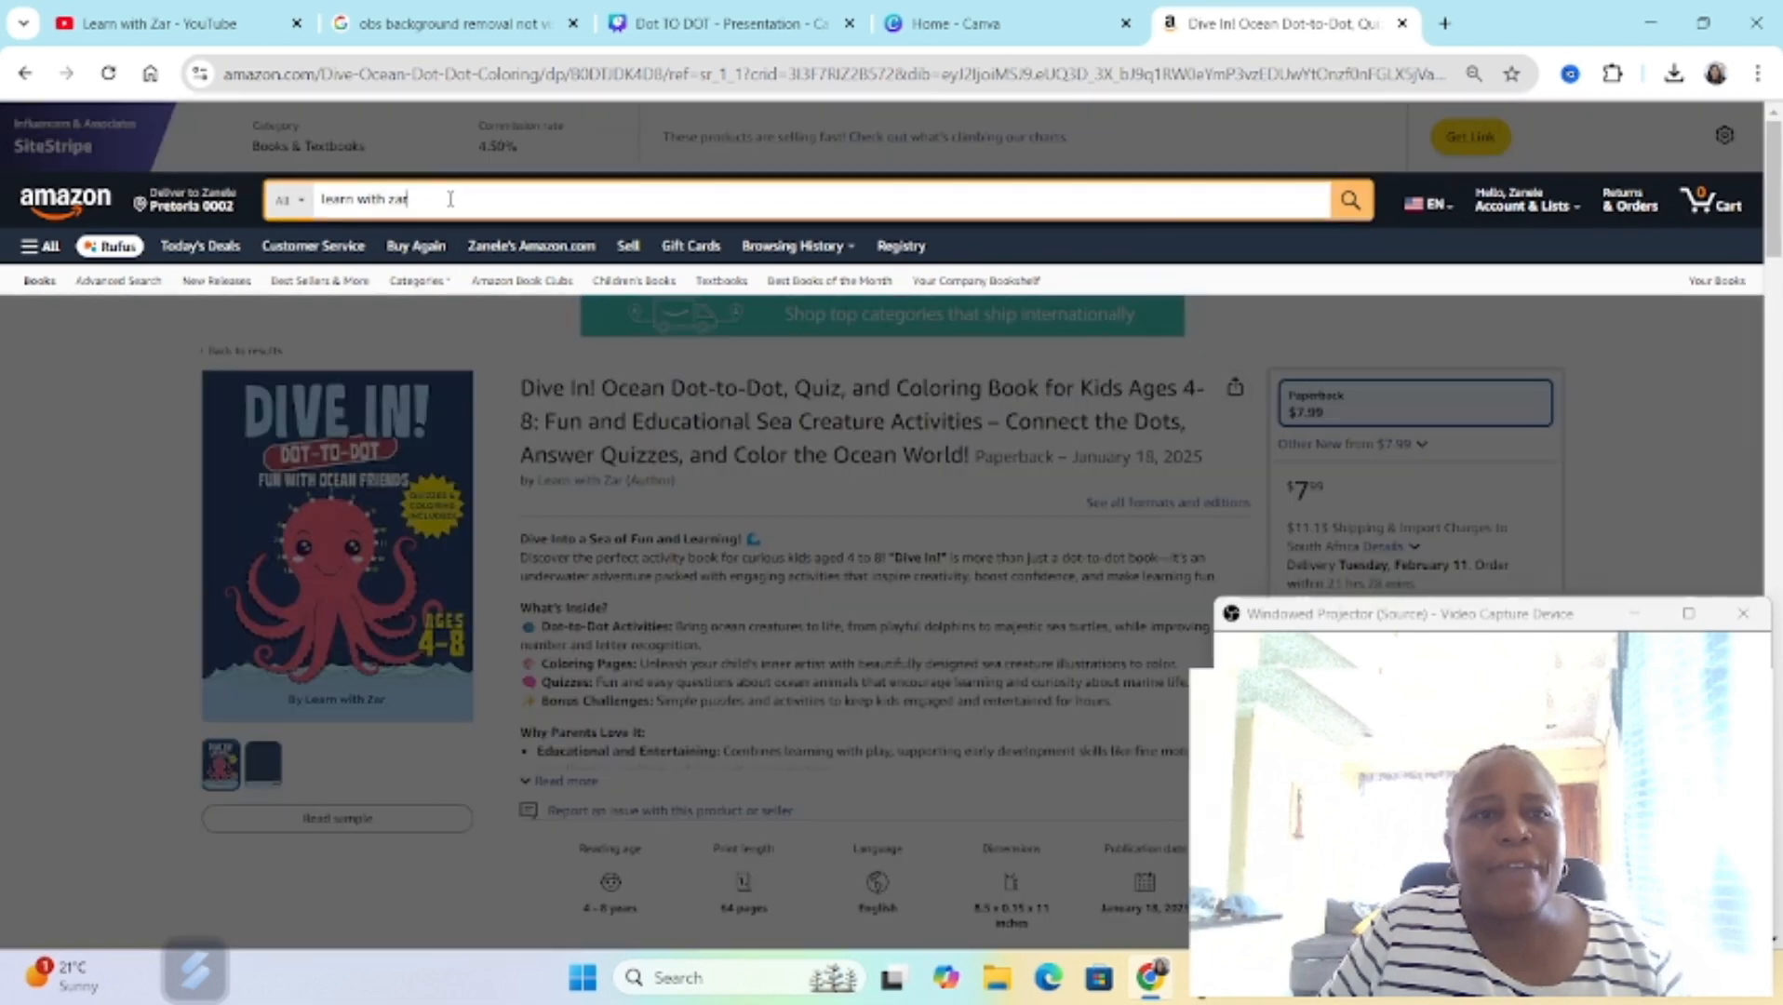
{"action": "left_click_drag", "start_coordinate": [409, 200], "coordinate": [307, 220]}
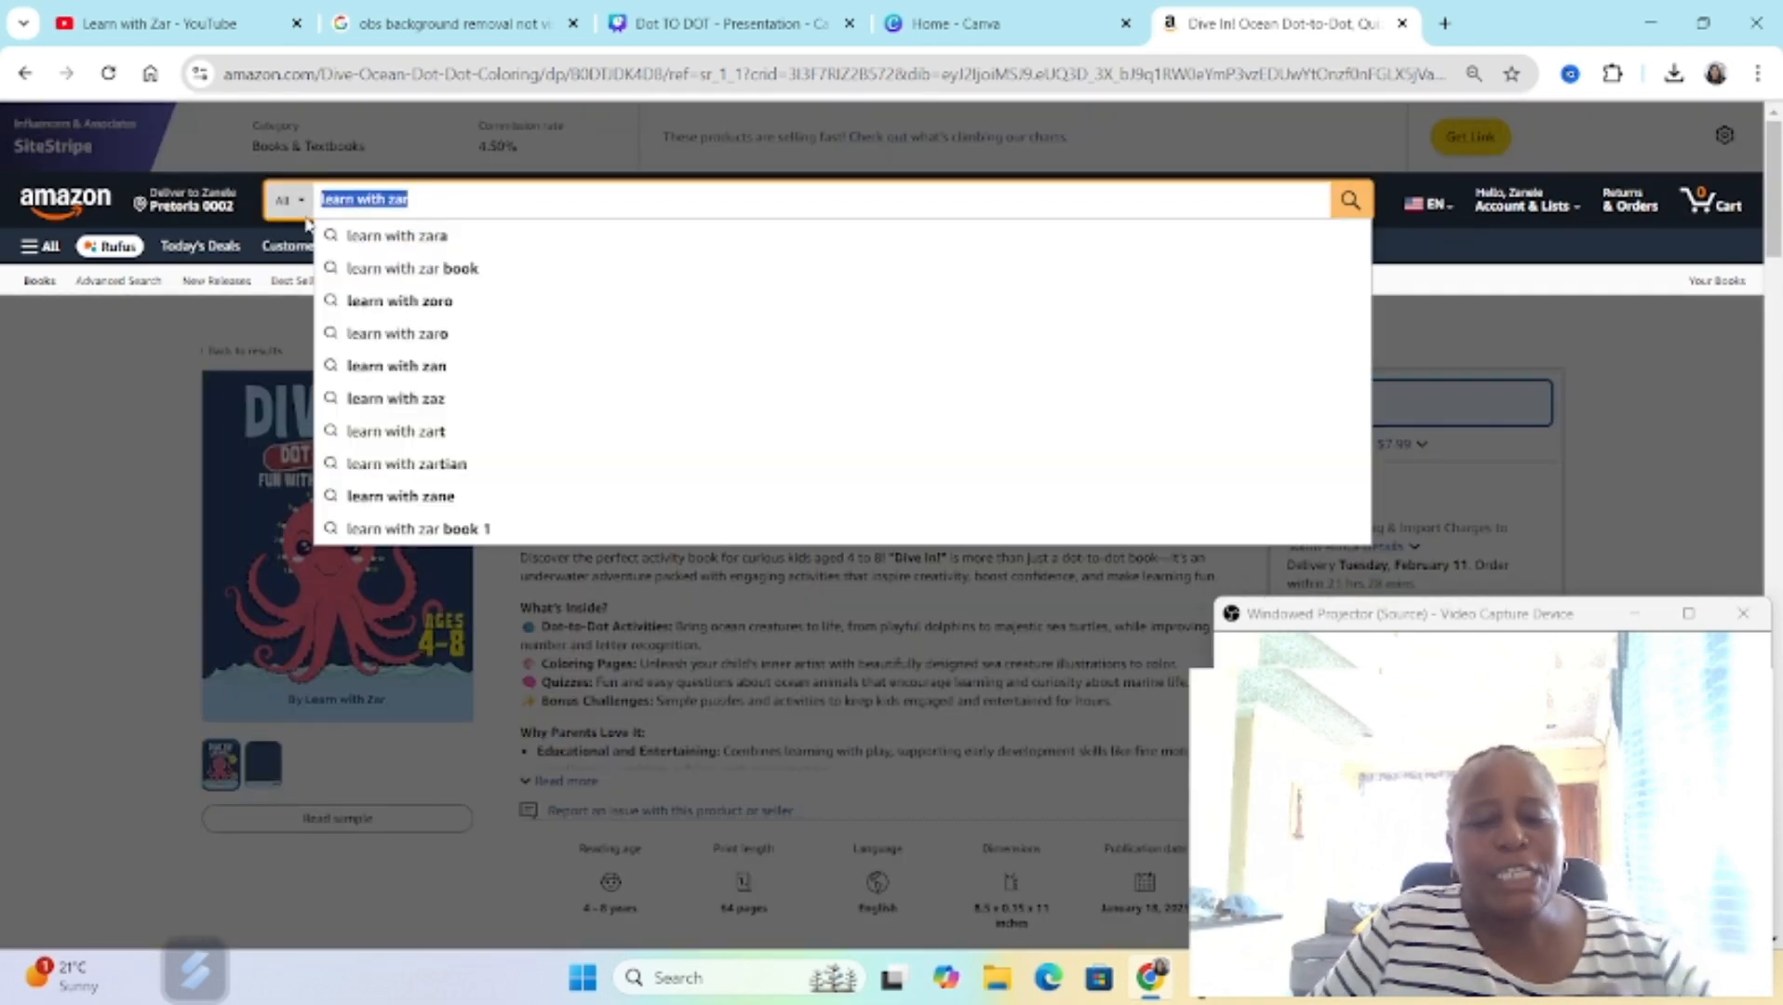
{"action": "type", "text": "dot to dot"}
{"action": "key", "text": "Return"}
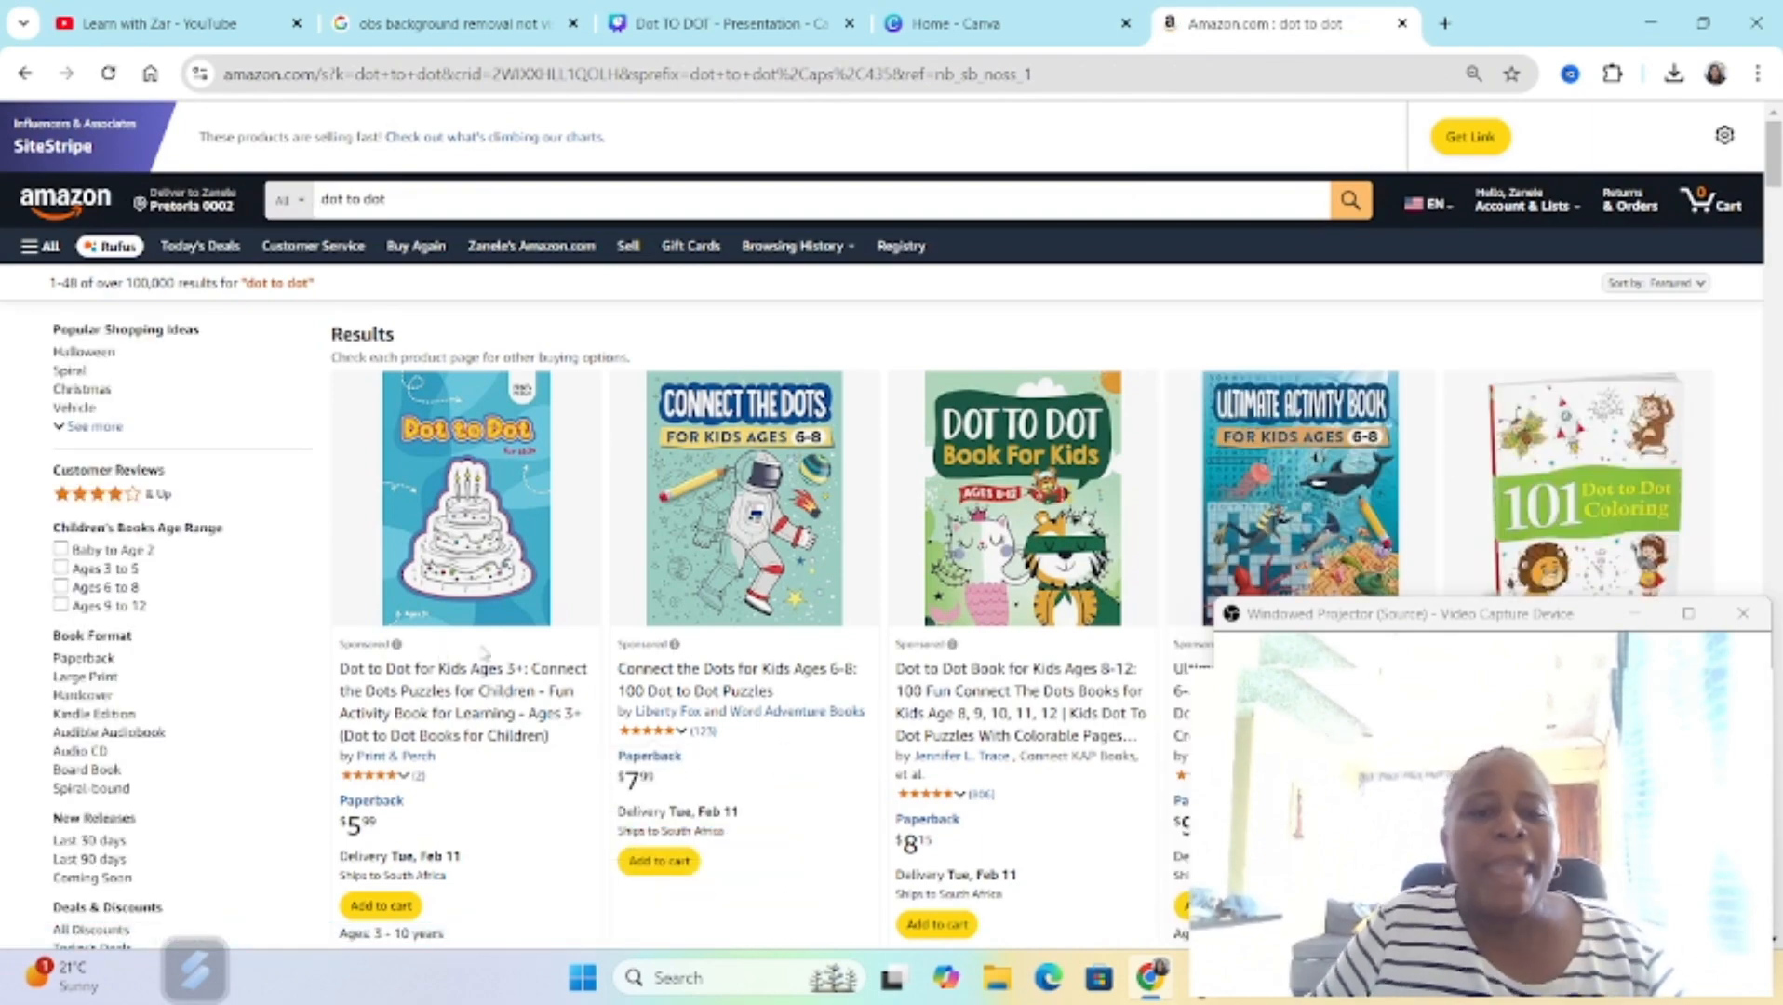
{"action": "scroll", "coordinate": [616, 634], "scroll_direction": "down", "scroll_amount": 3}
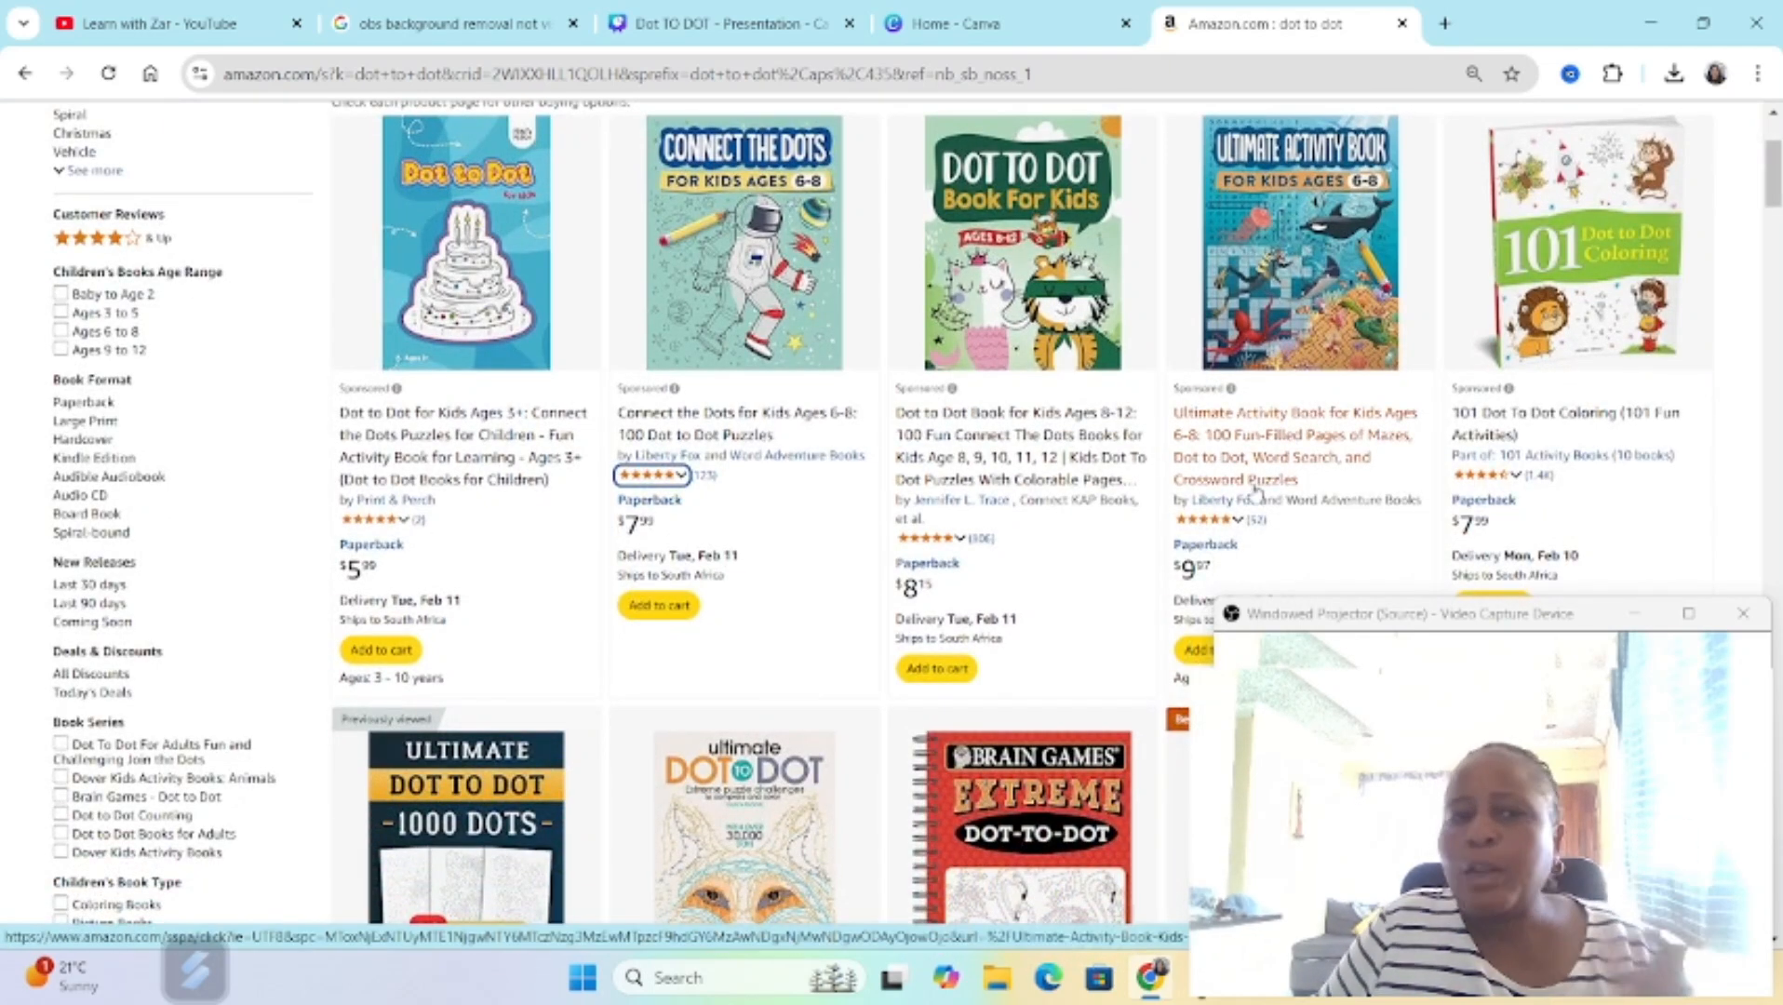
{"action": "scroll", "coordinate": [901, 591], "scroll_direction": "down", "scroll_amount": 3}
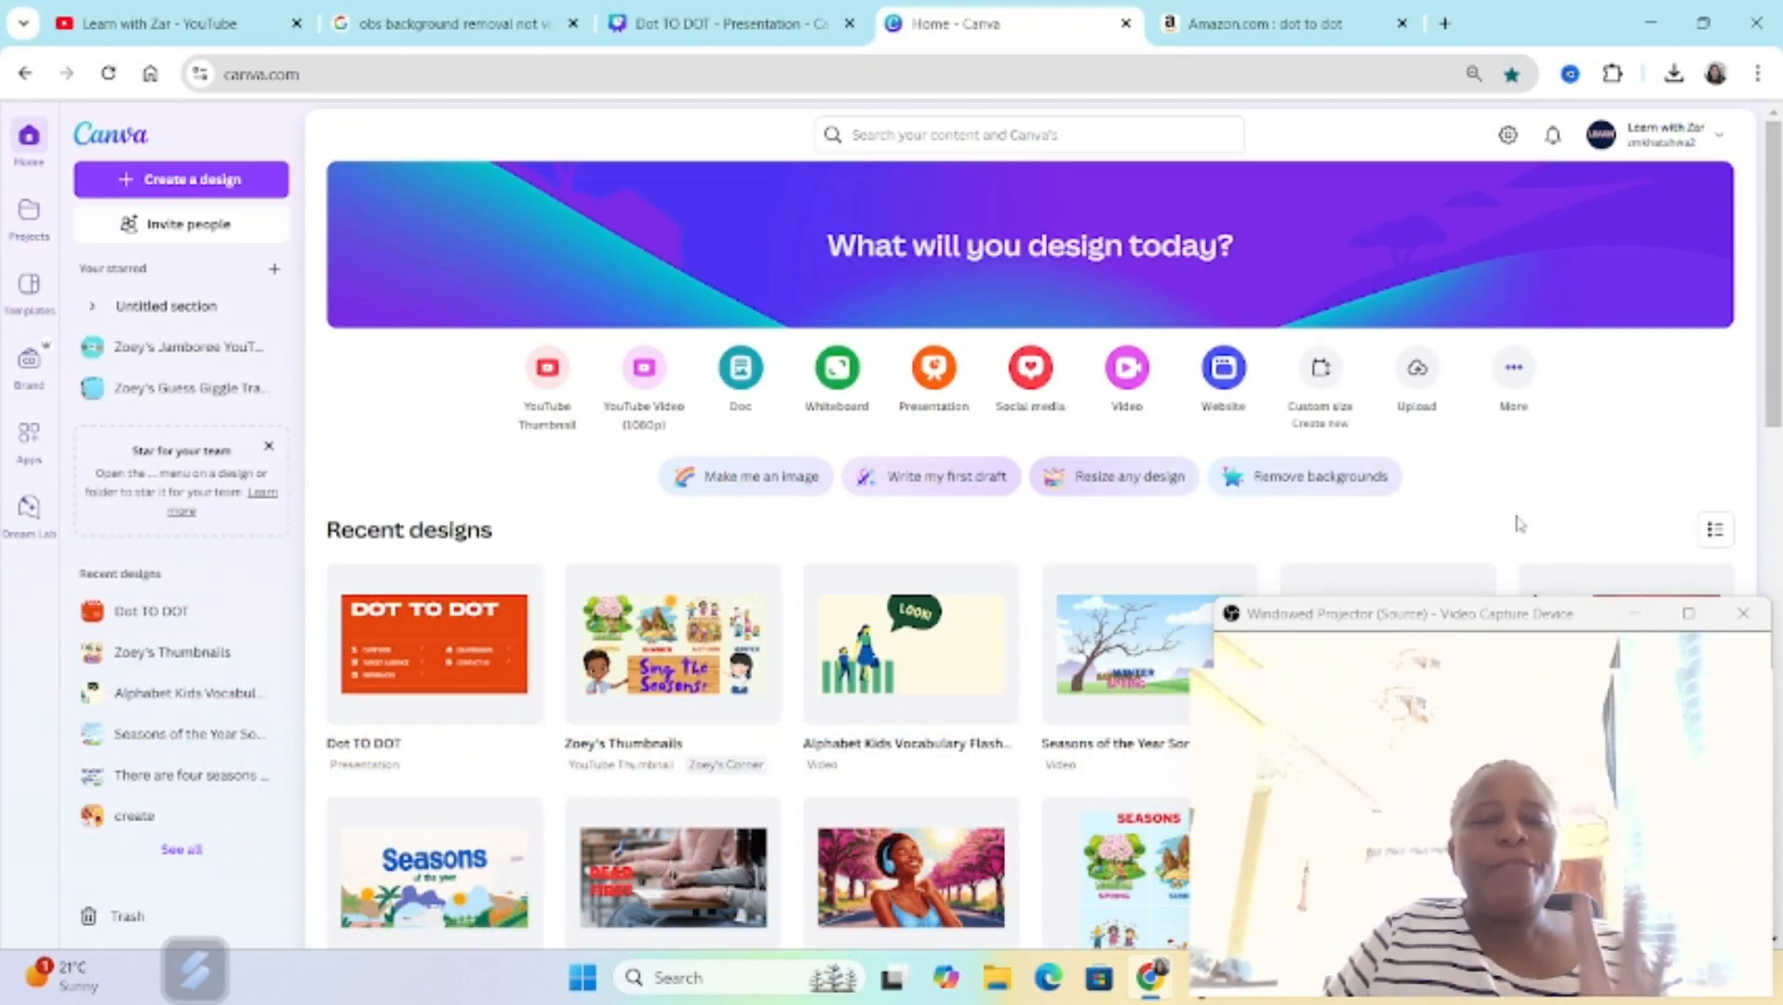
Step: Switch to Canva and create a new custom-size design 8.625 in wide and 11.25 in high
{"action": "left_click", "coordinate": [1331, 377]}
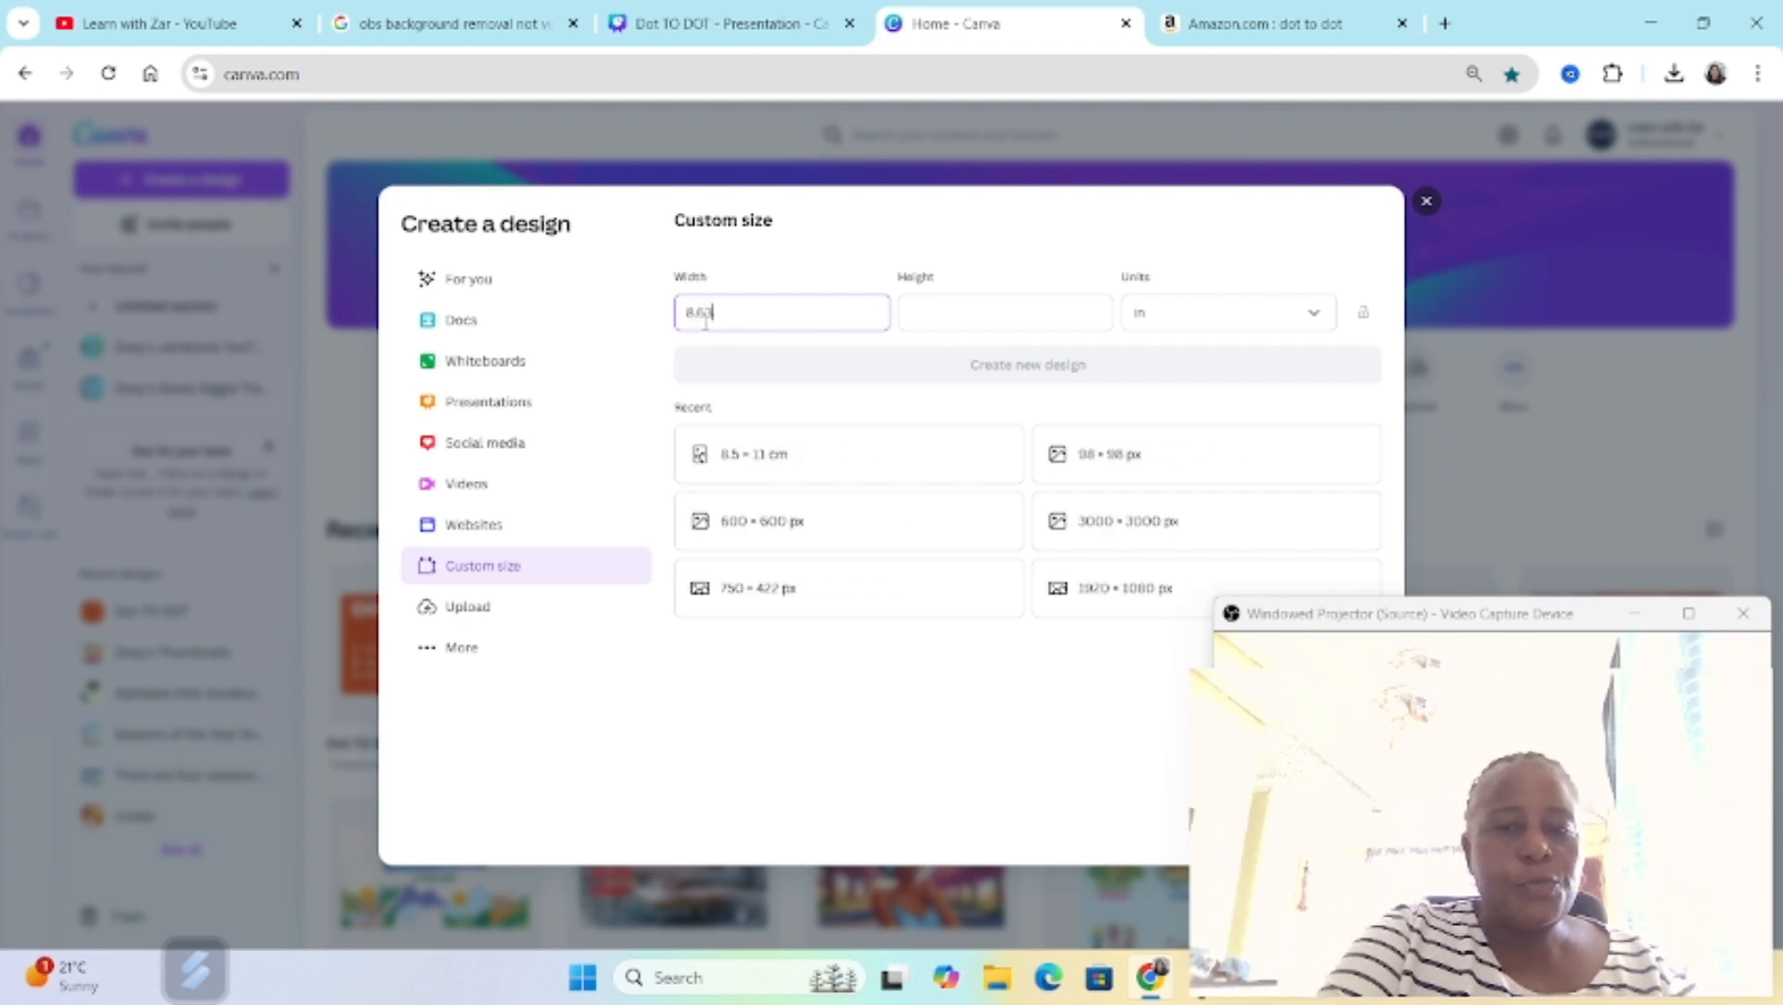
{"action": "left_click", "coordinate": [1010, 310]}
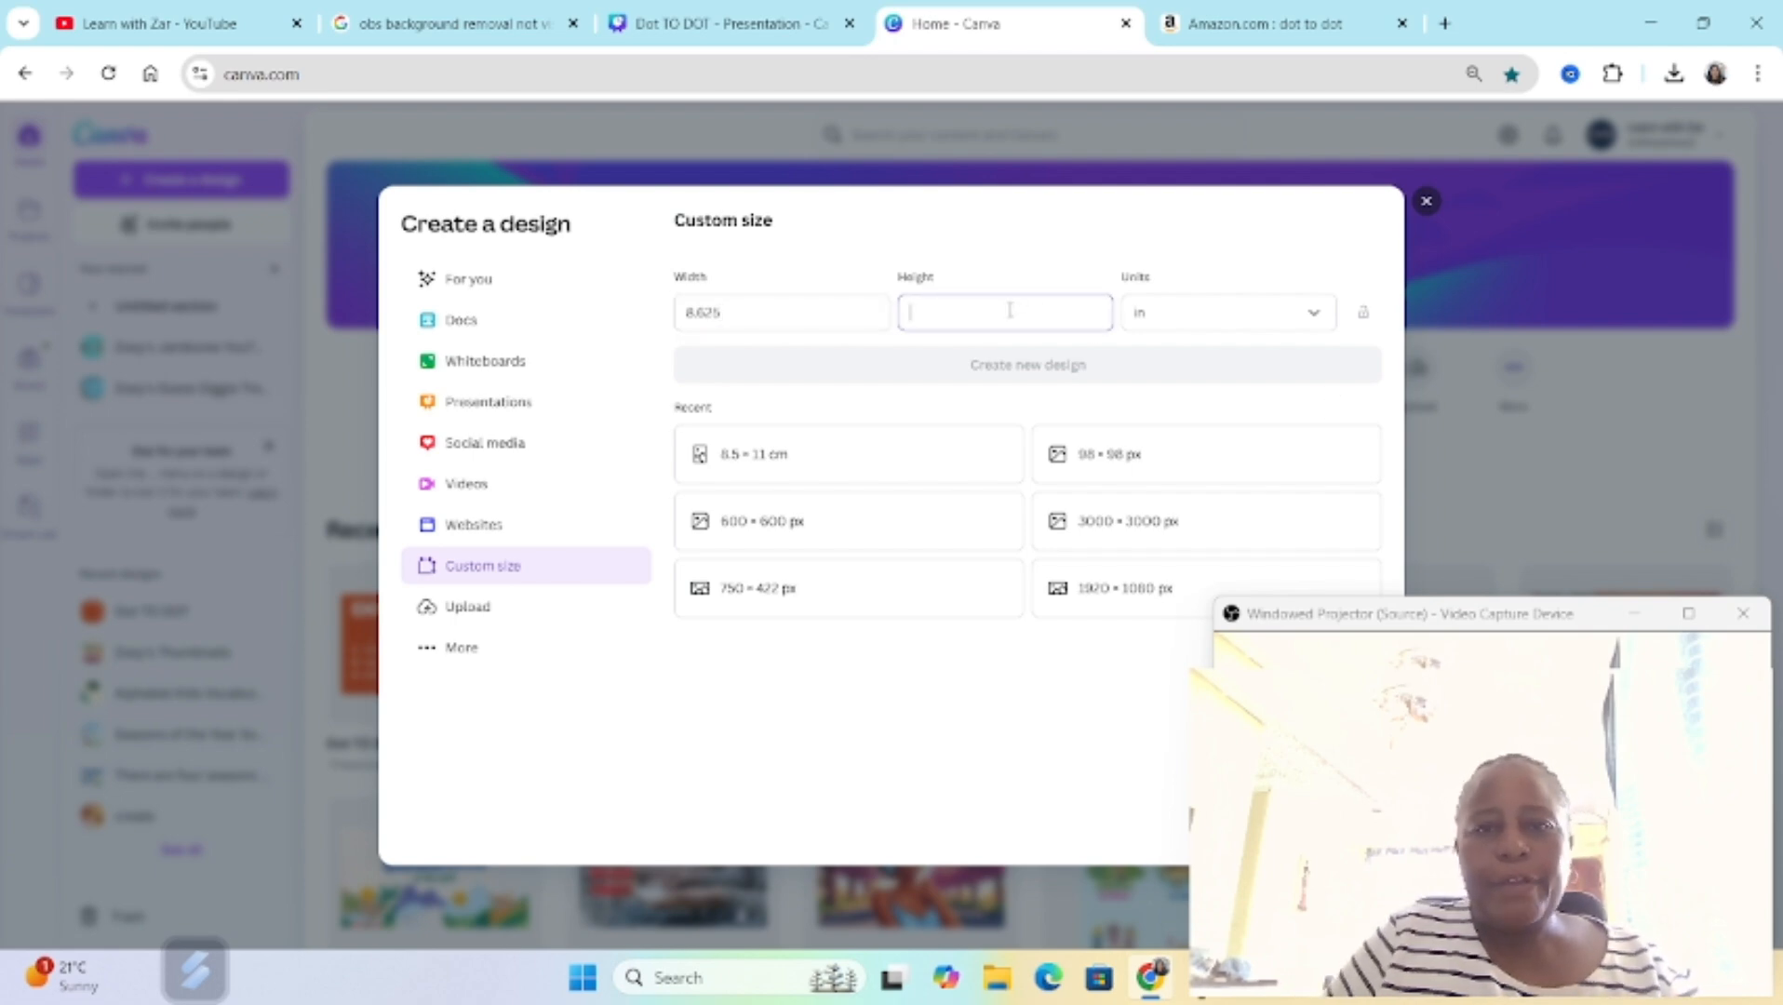
{"action": "type", "text": "11.25"}
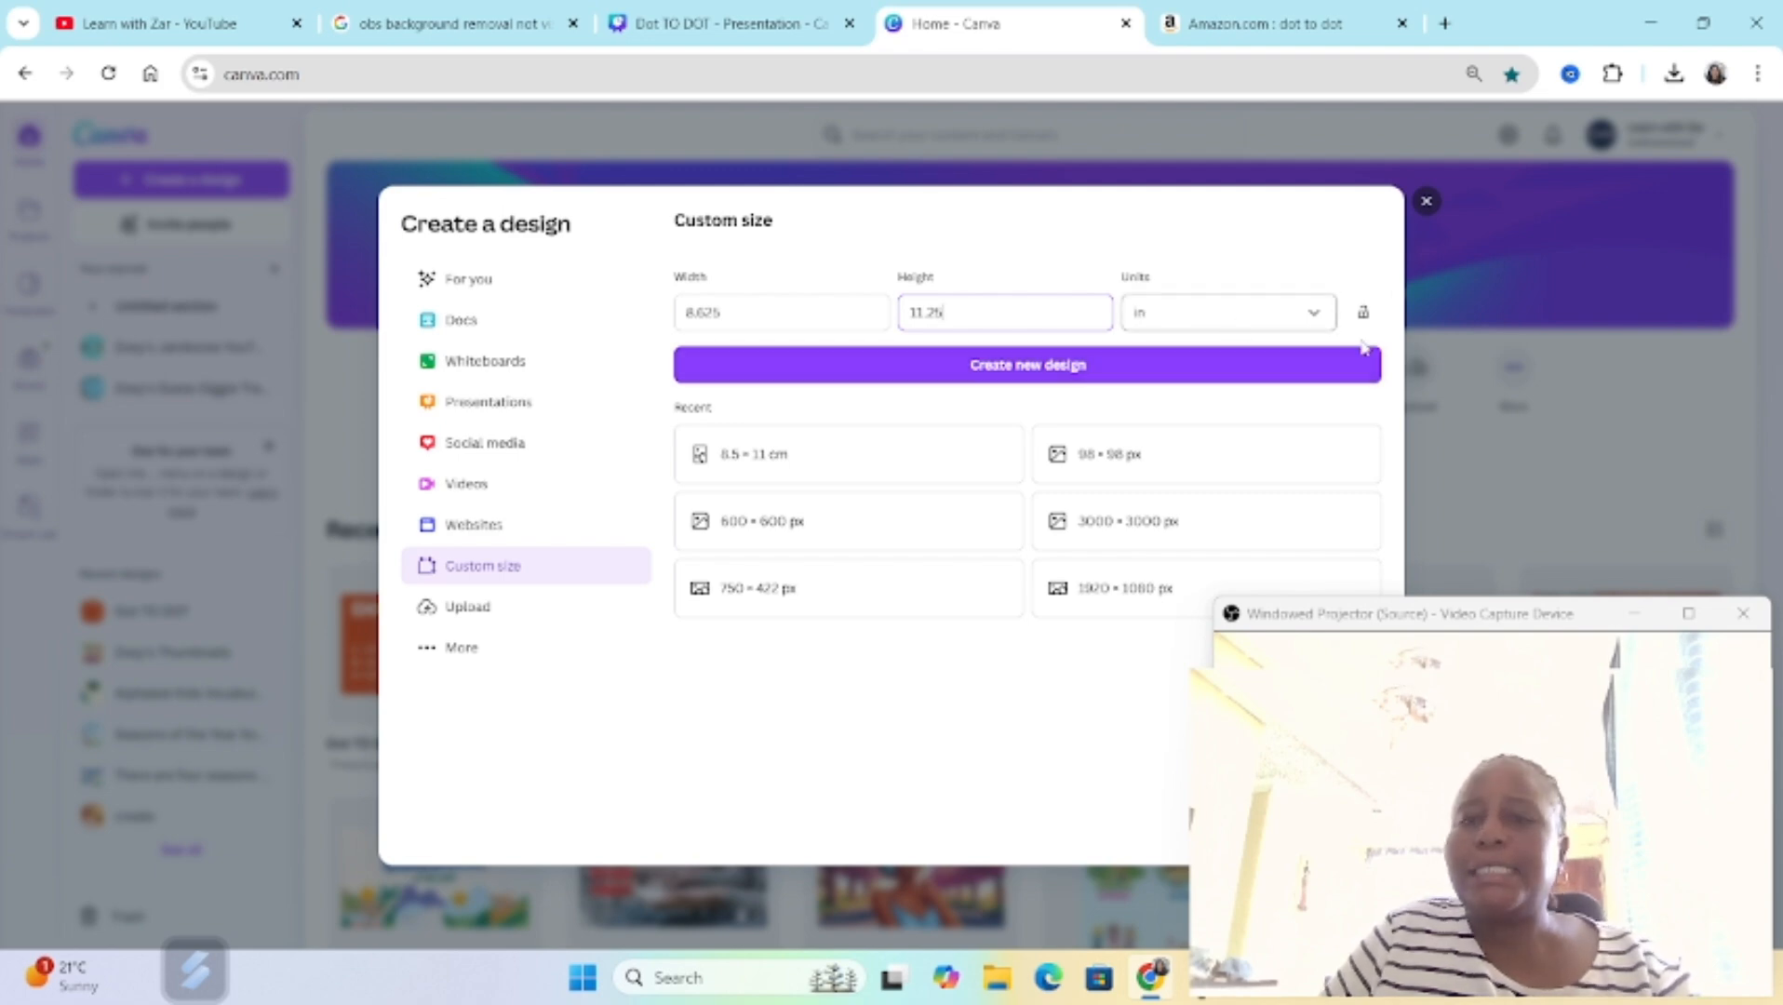
{"action": "left_click", "coordinate": [1313, 316]}
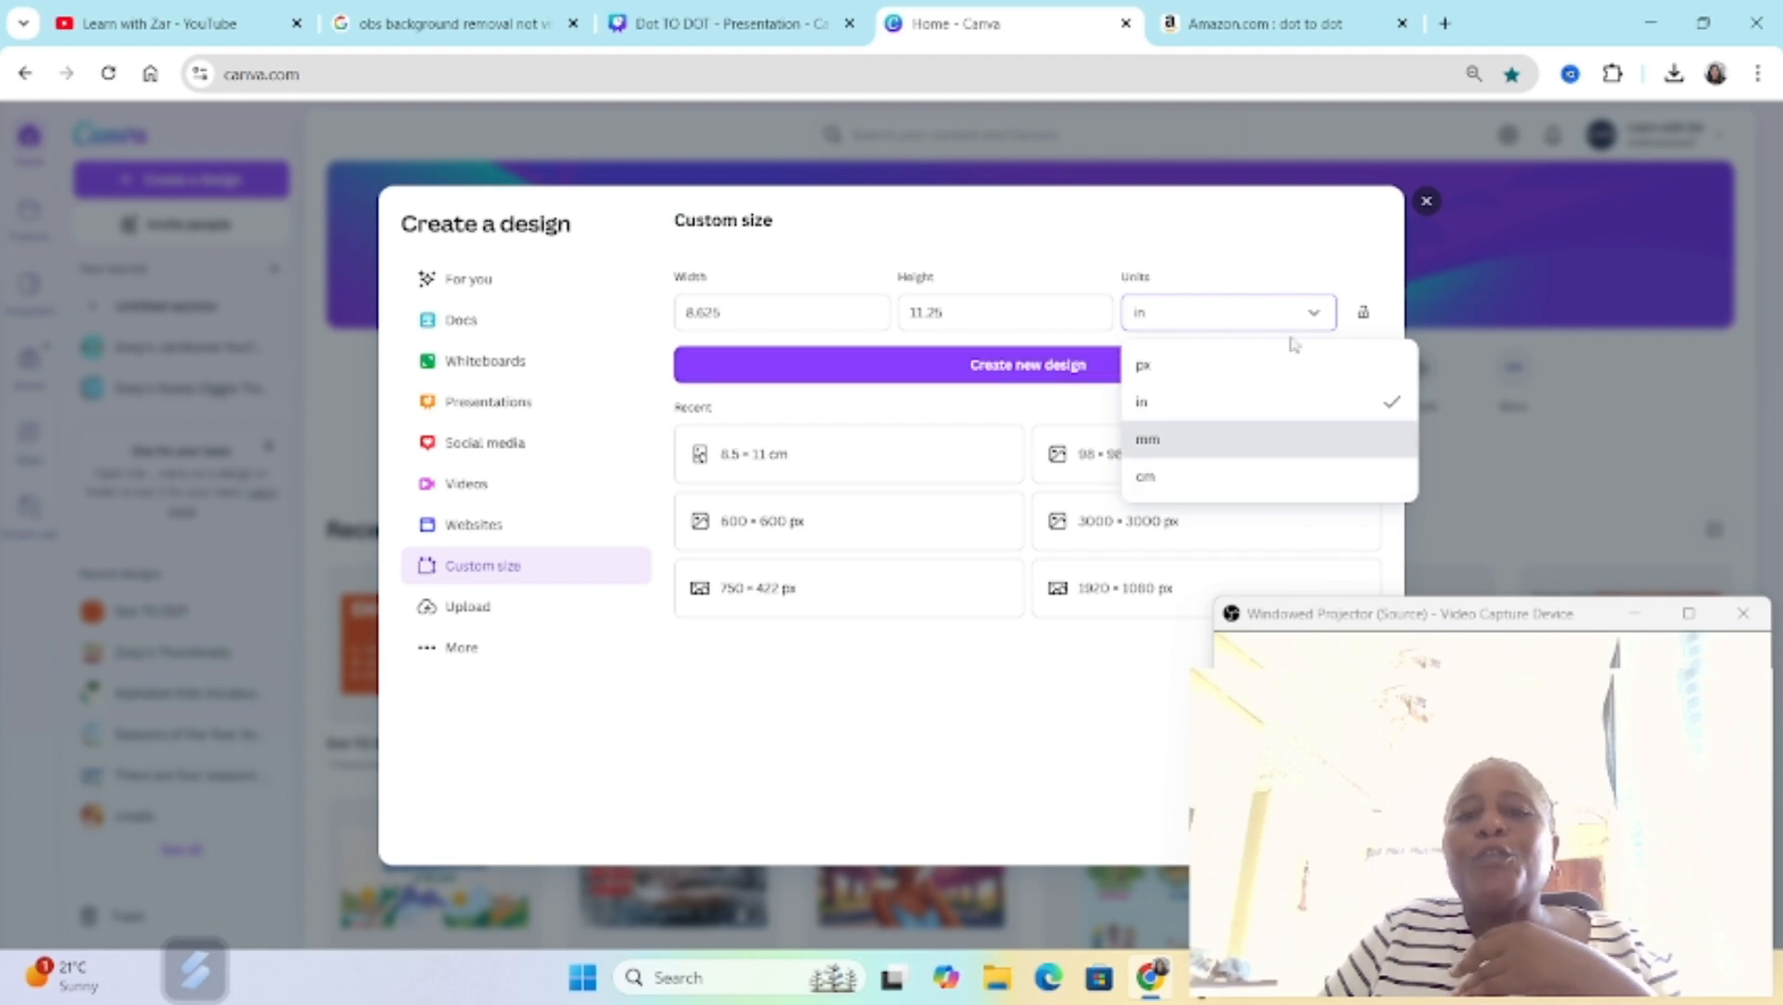
{"action": "left_click", "coordinate": [1174, 414]}
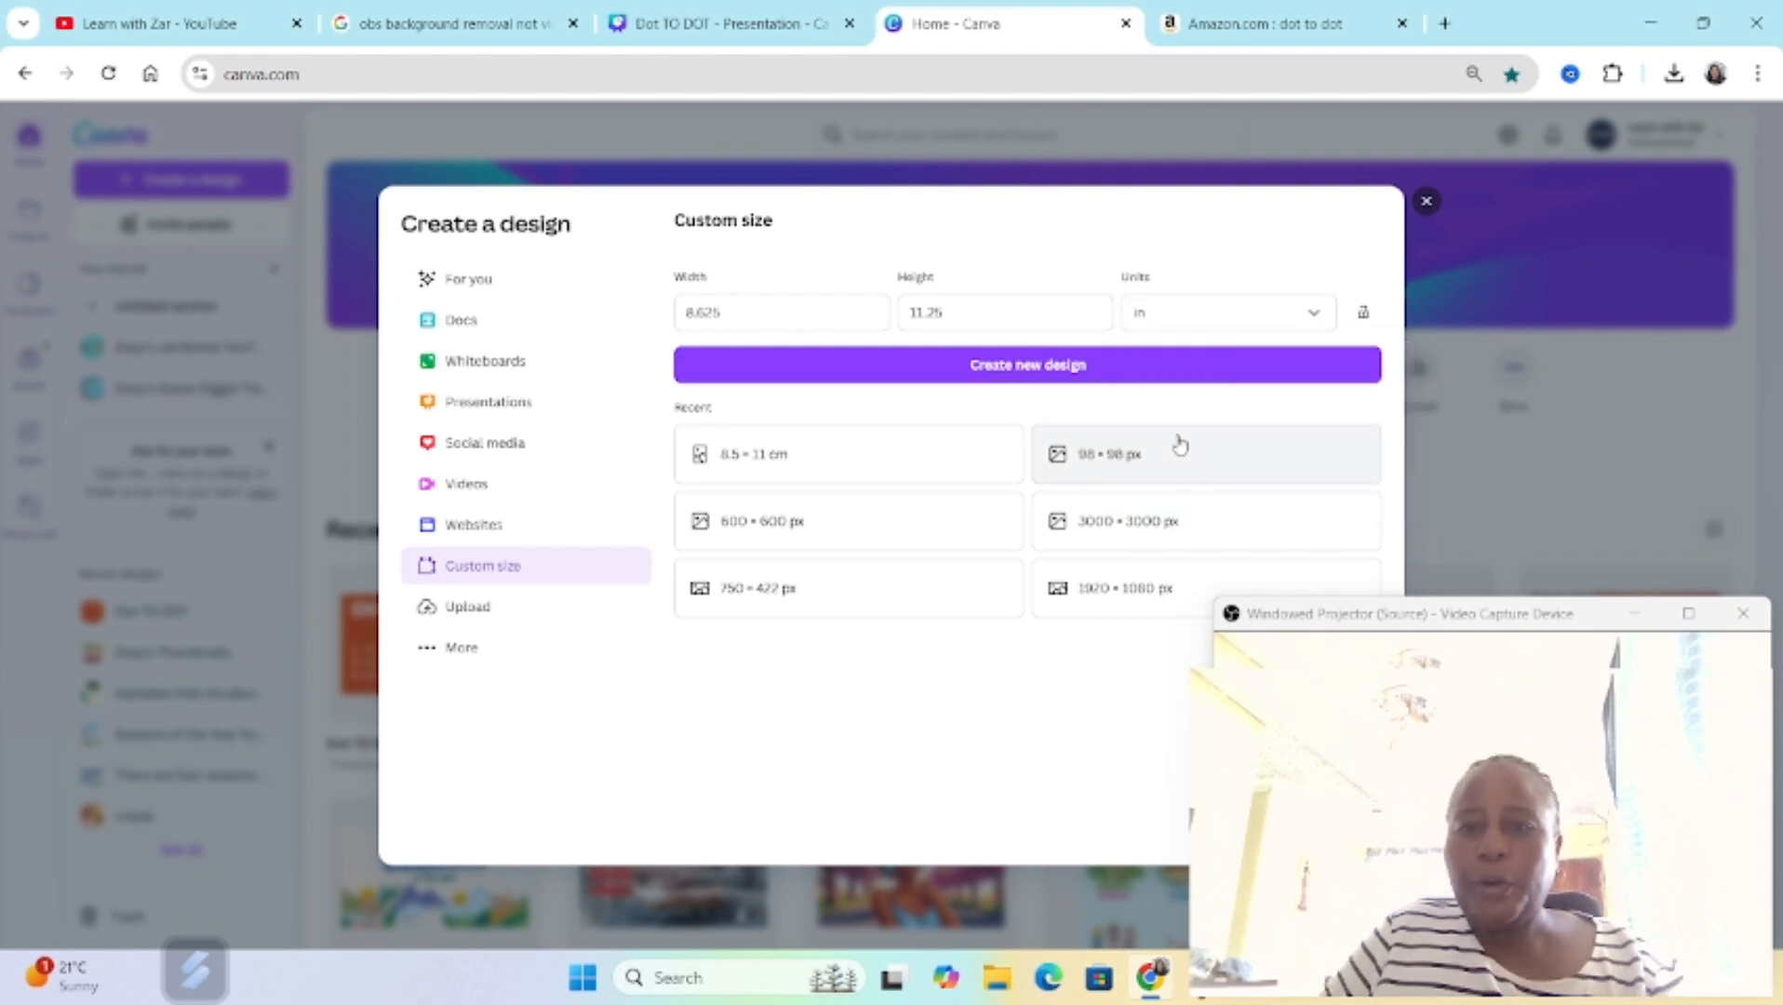
{"action": "left_click", "coordinate": [1028, 368]}
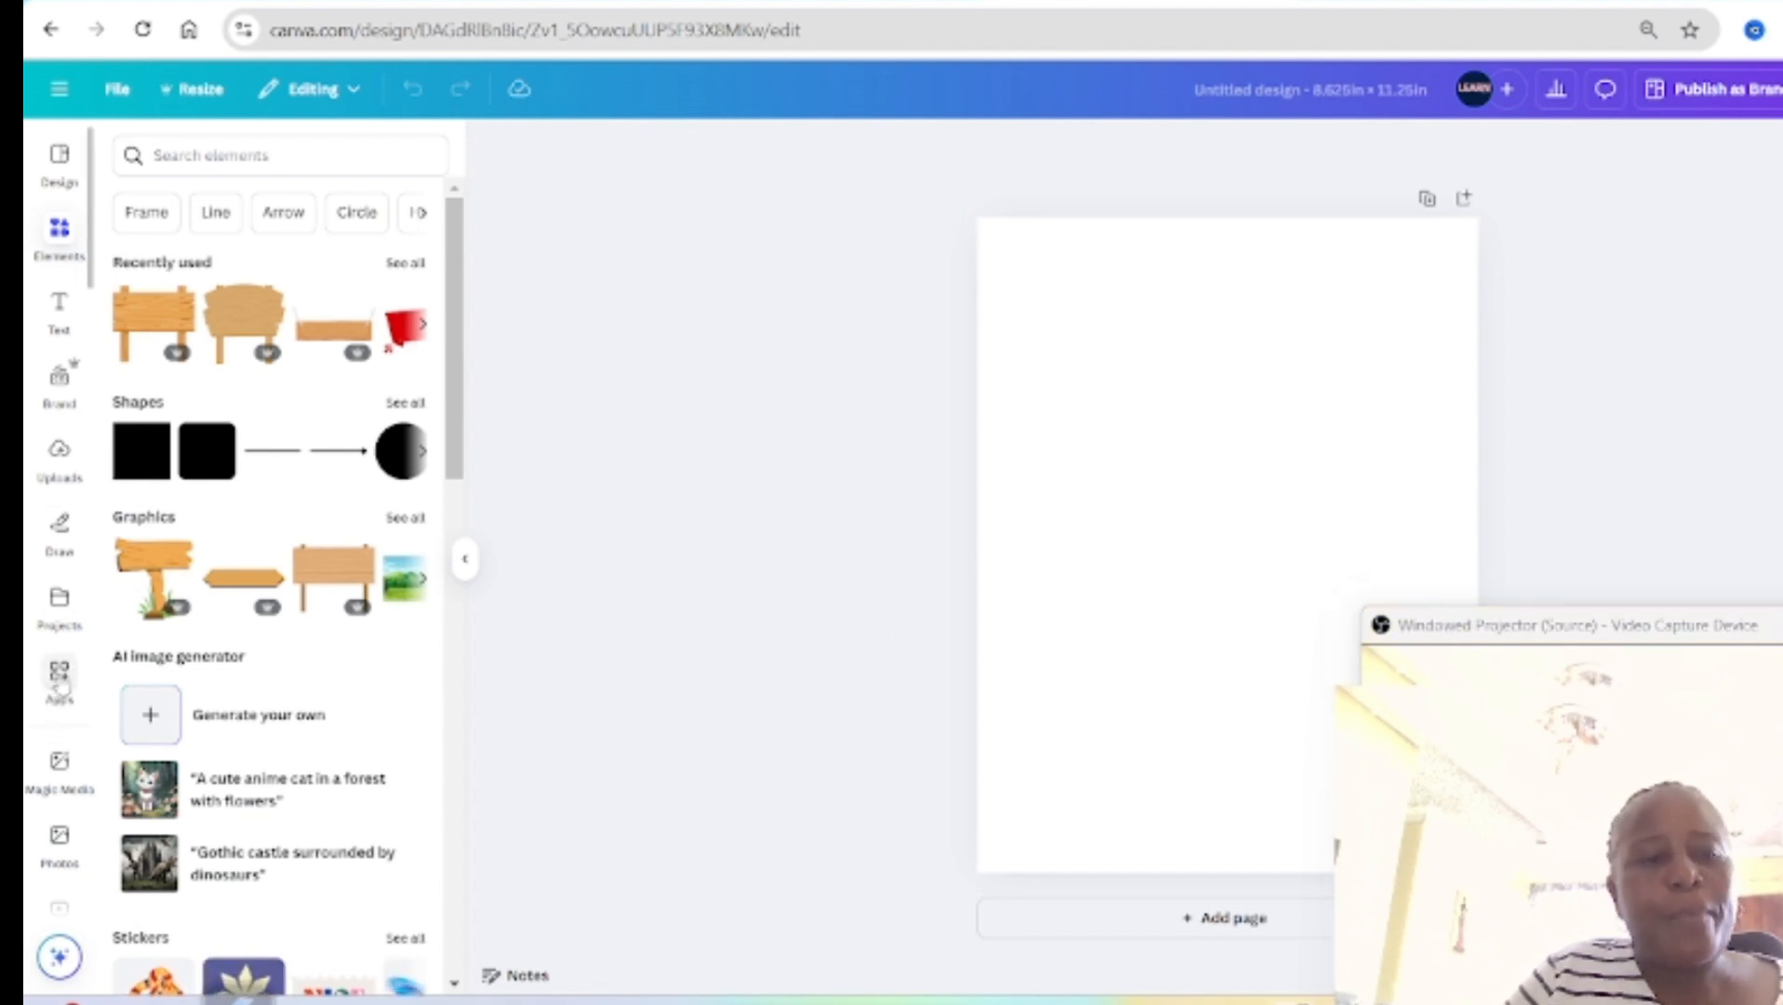
Step: Generate Magic Media graphics from the prompt "simple image of an apple" in the Monoline style
{"action": "left_click", "coordinate": [60, 769]}
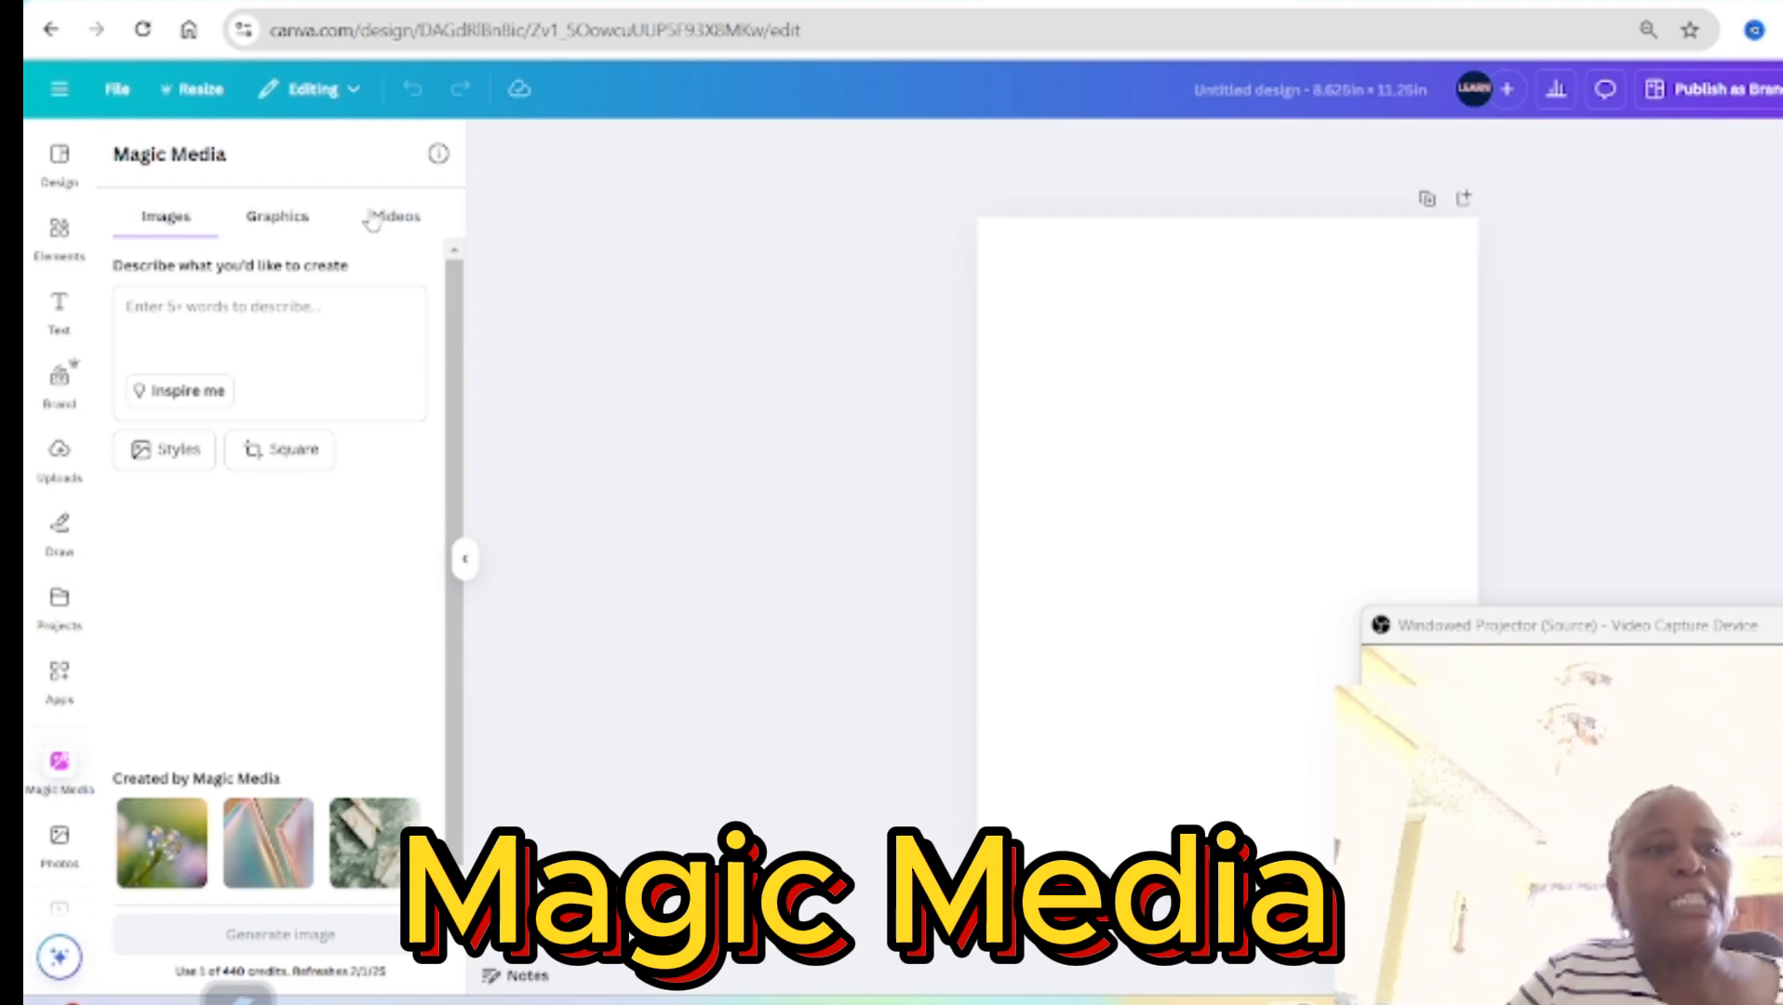
{"action": "left_click", "coordinate": [279, 219]}
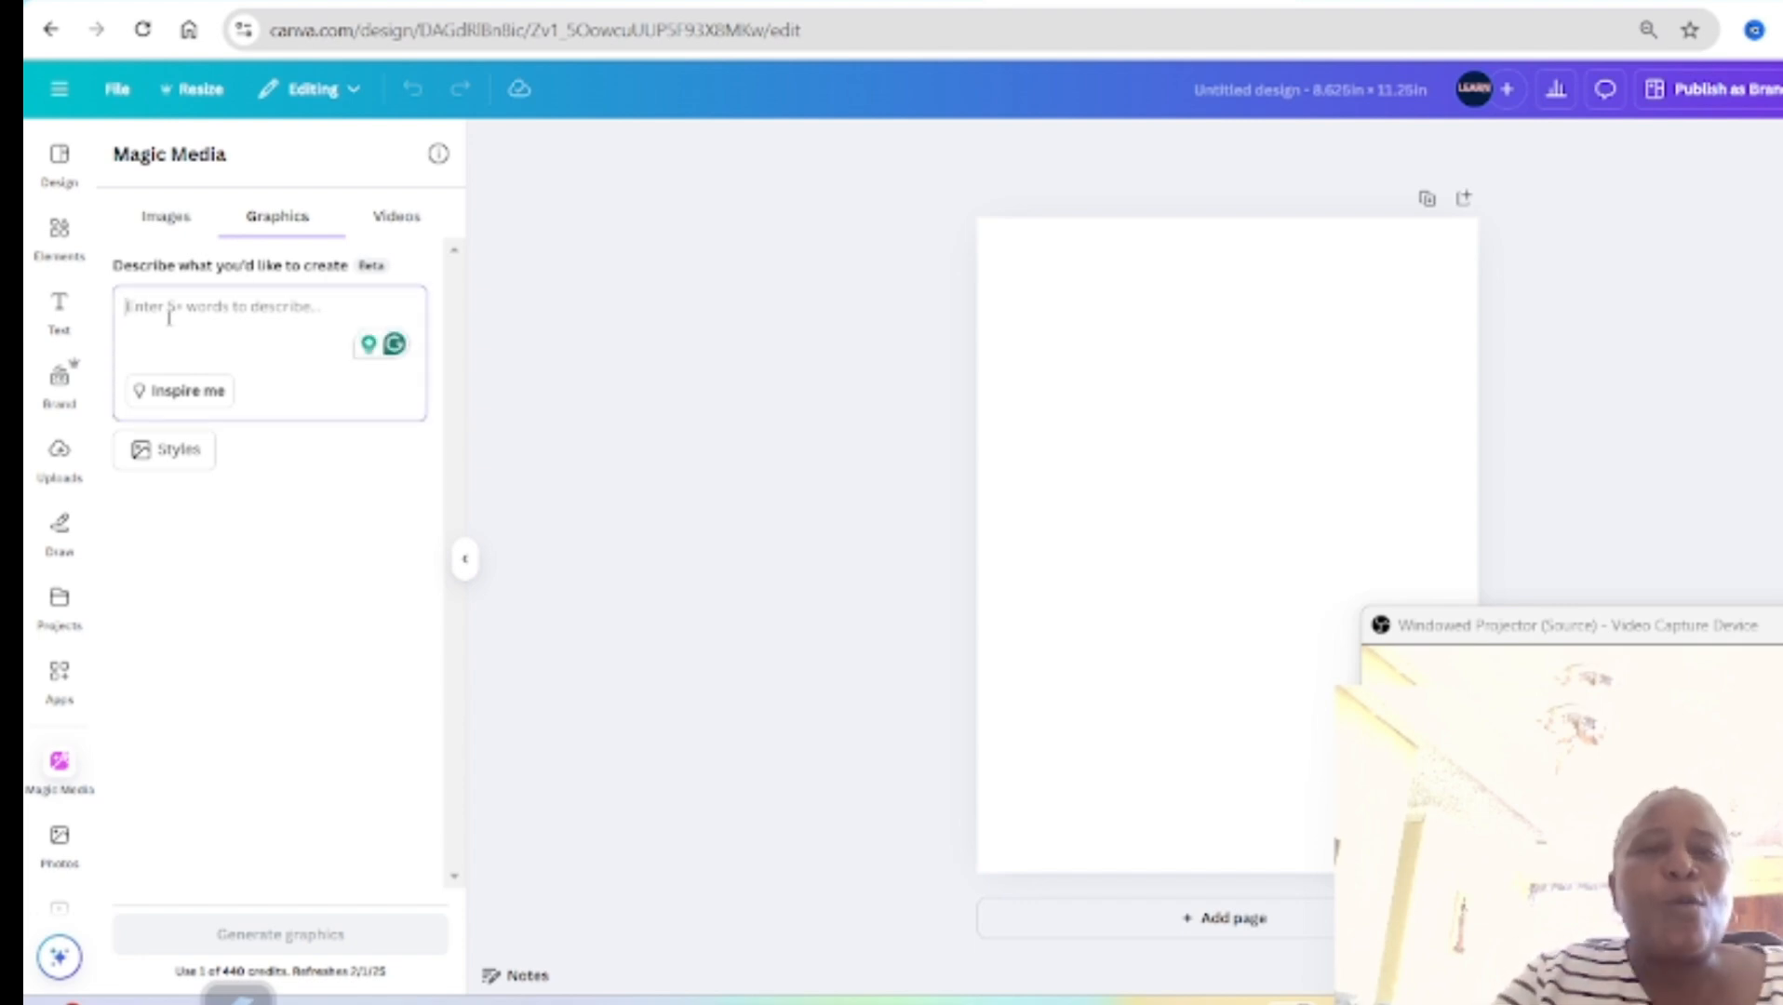
{"action": "type", "text": "si"}
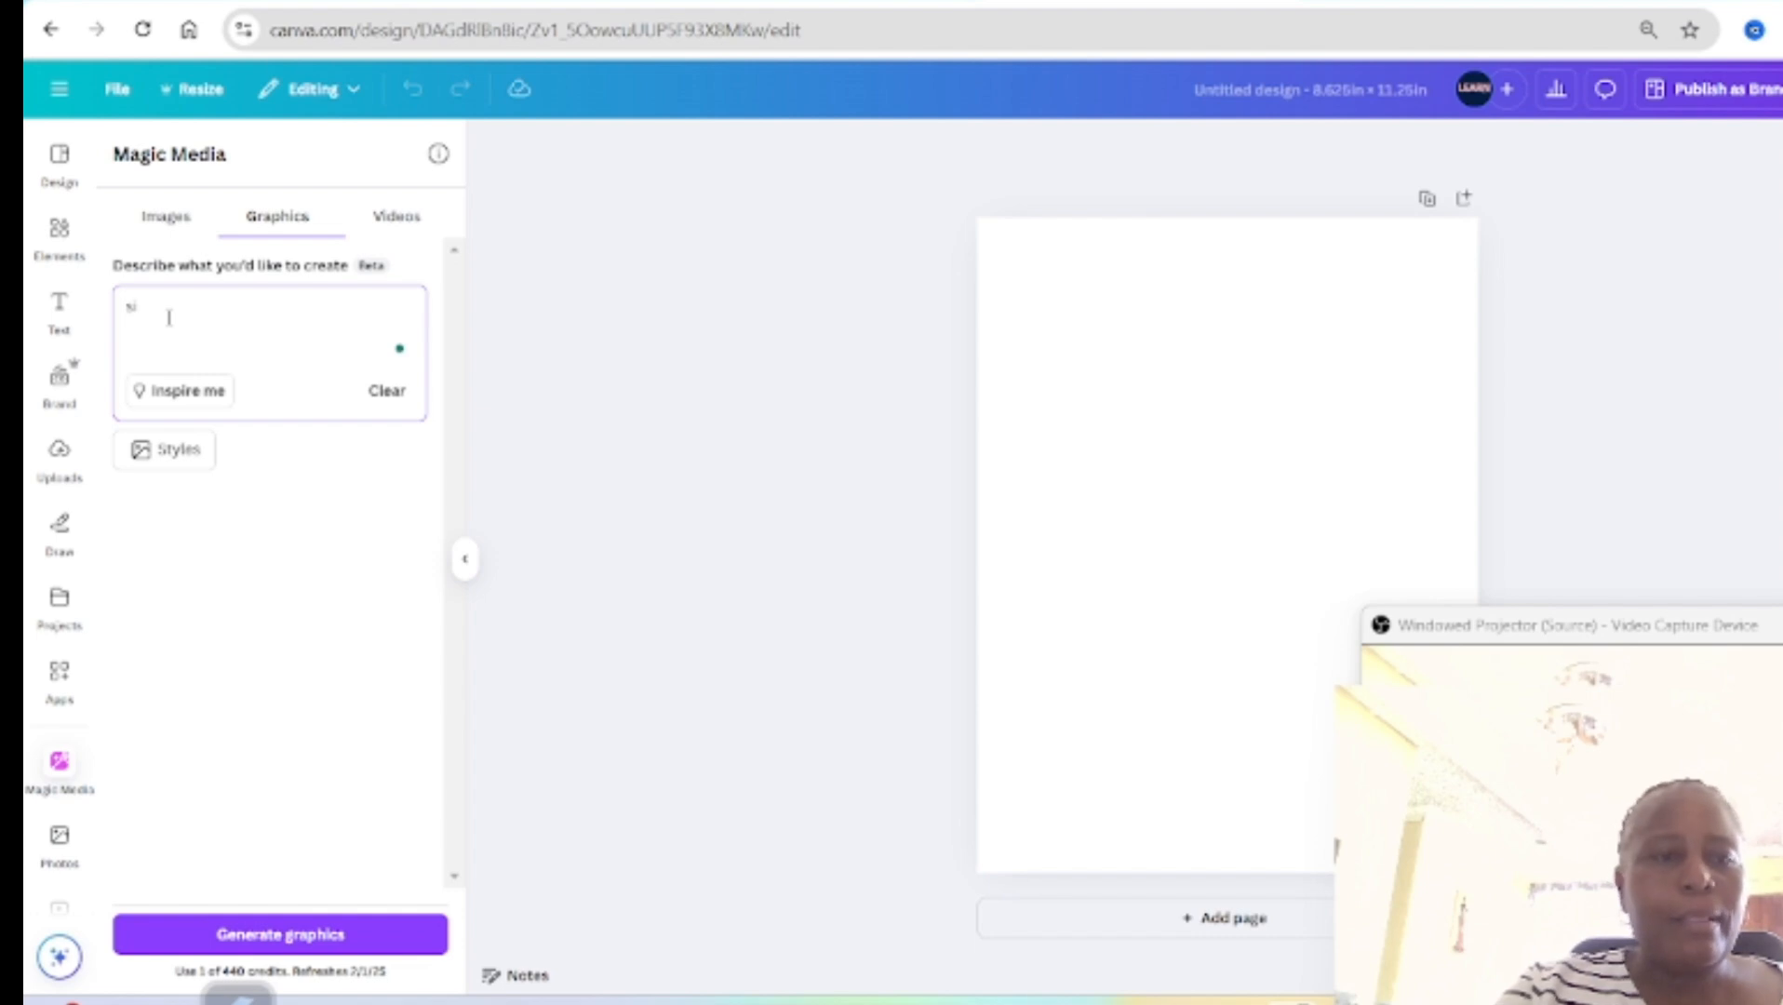
{"action": "type", "text": "mple image of an apple"}
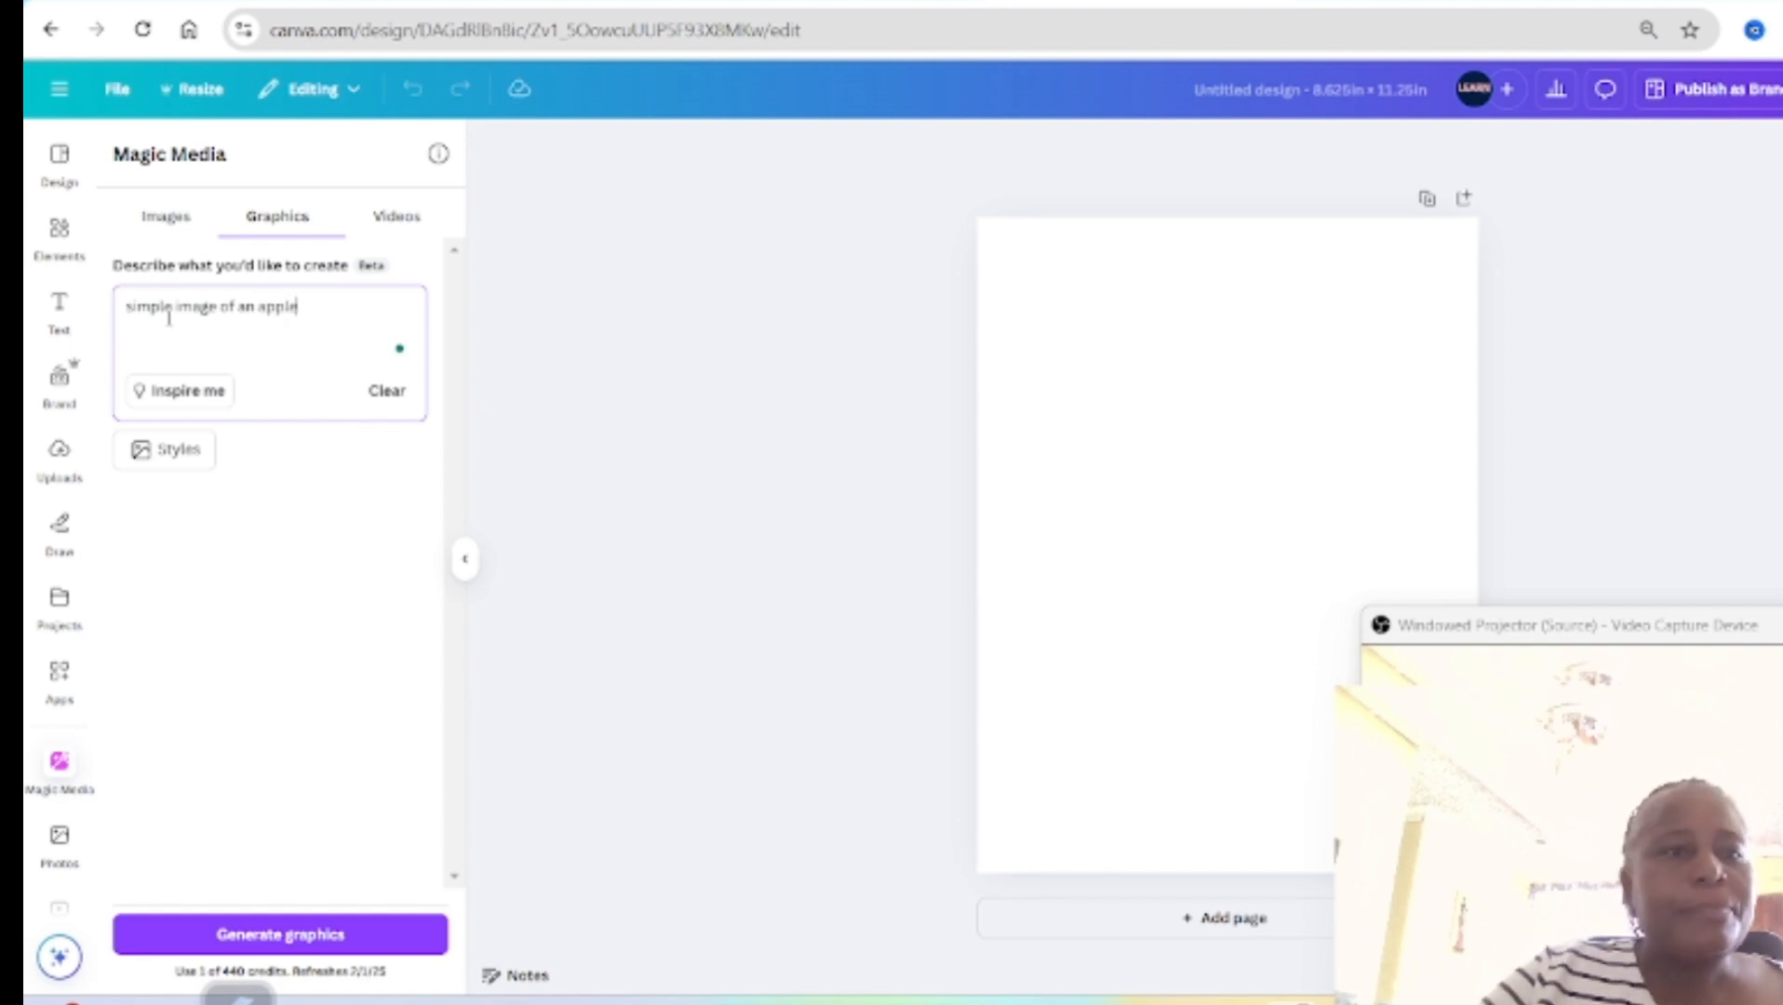
{"action": "left_click", "coordinate": [164, 452]}
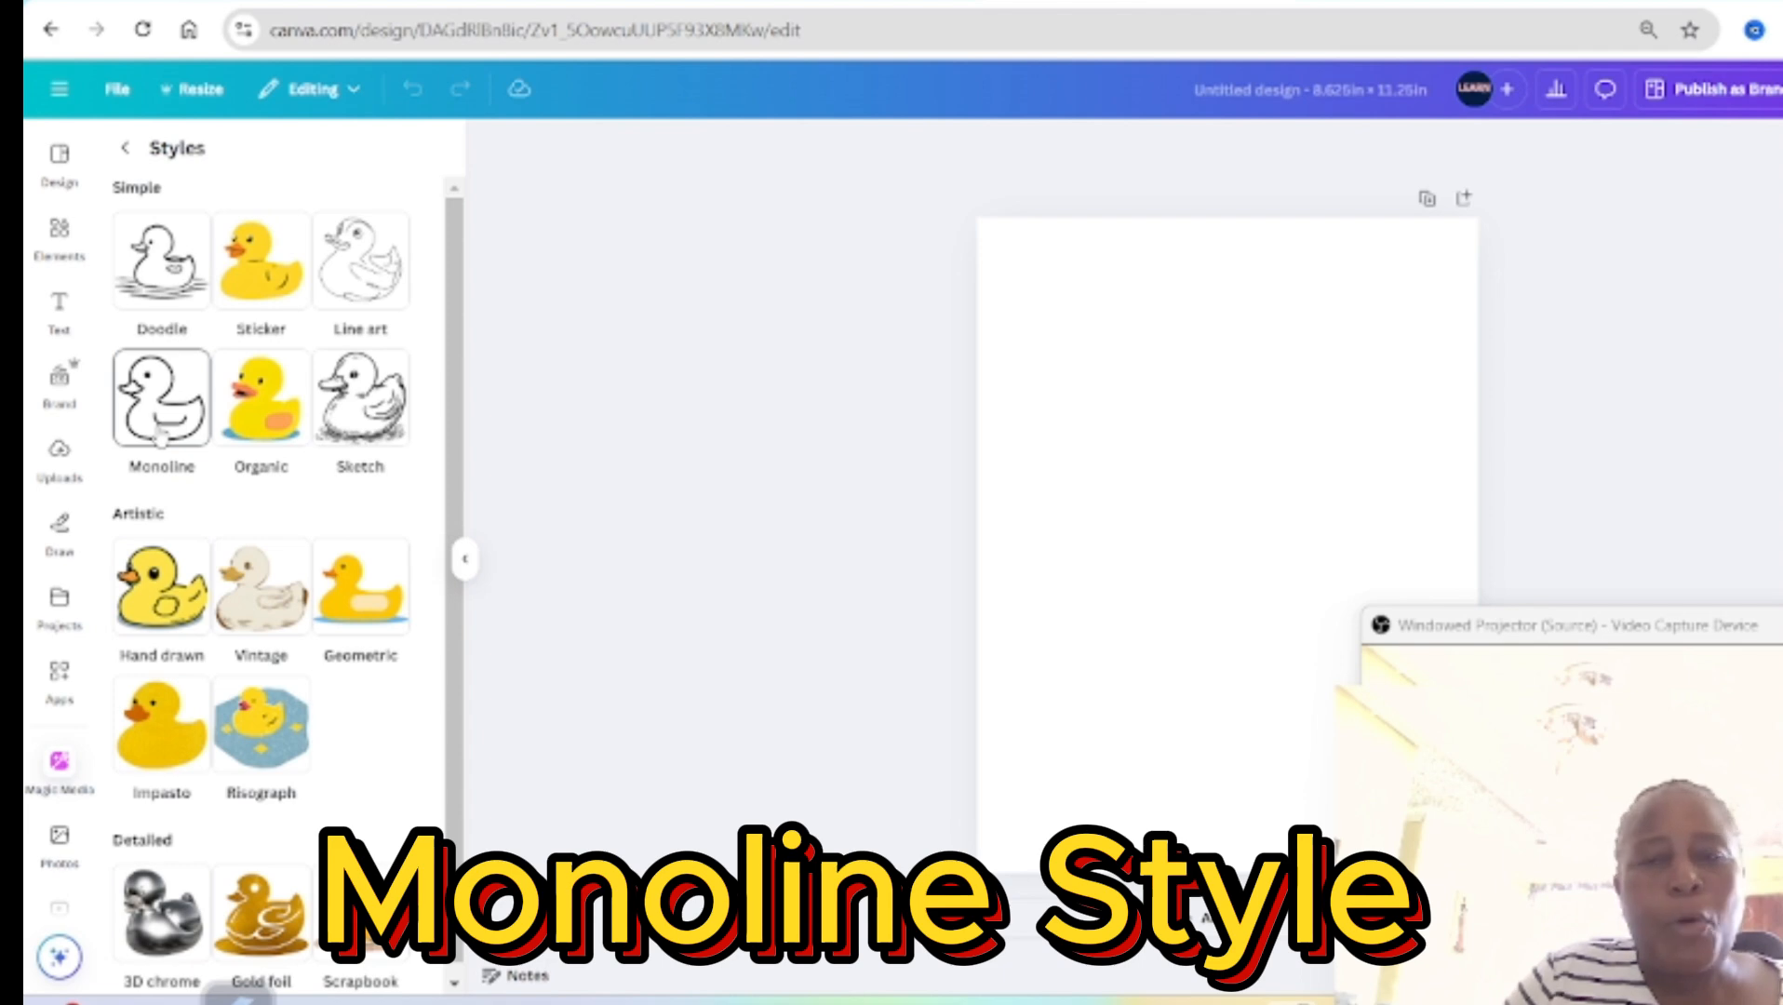
{"action": "left_click", "coordinate": [155, 414]}
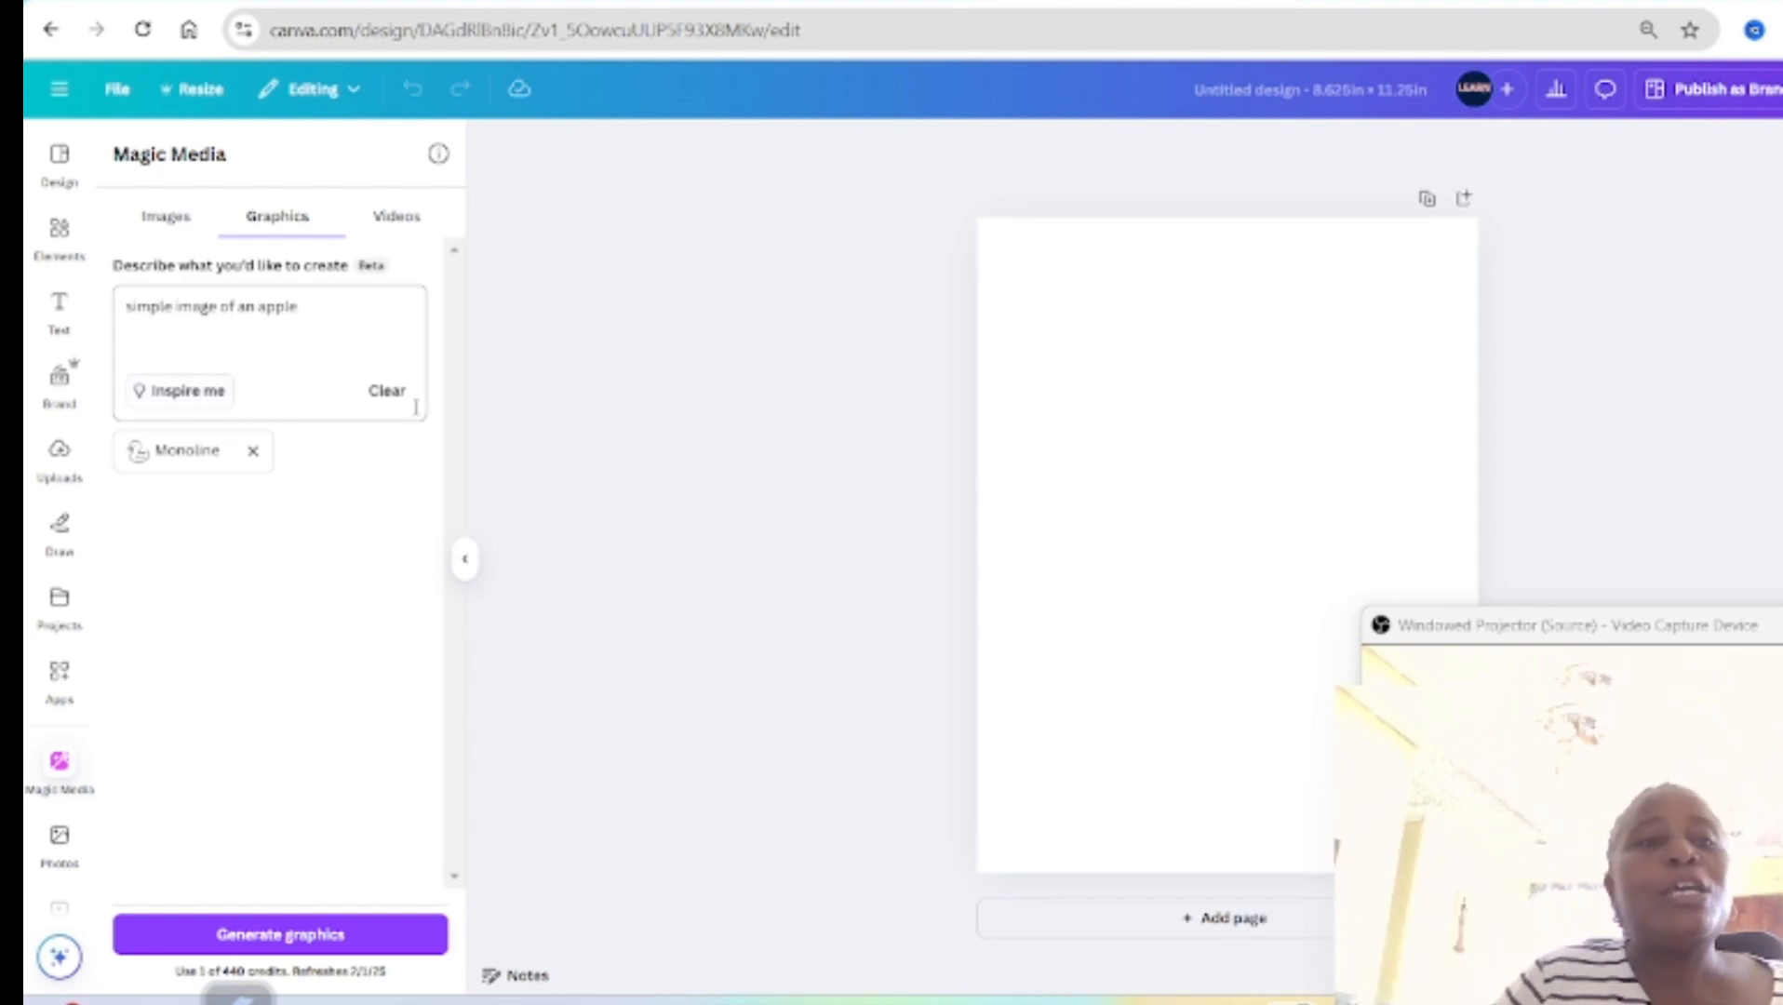
{"action": "left_click", "coordinate": [268, 940]}
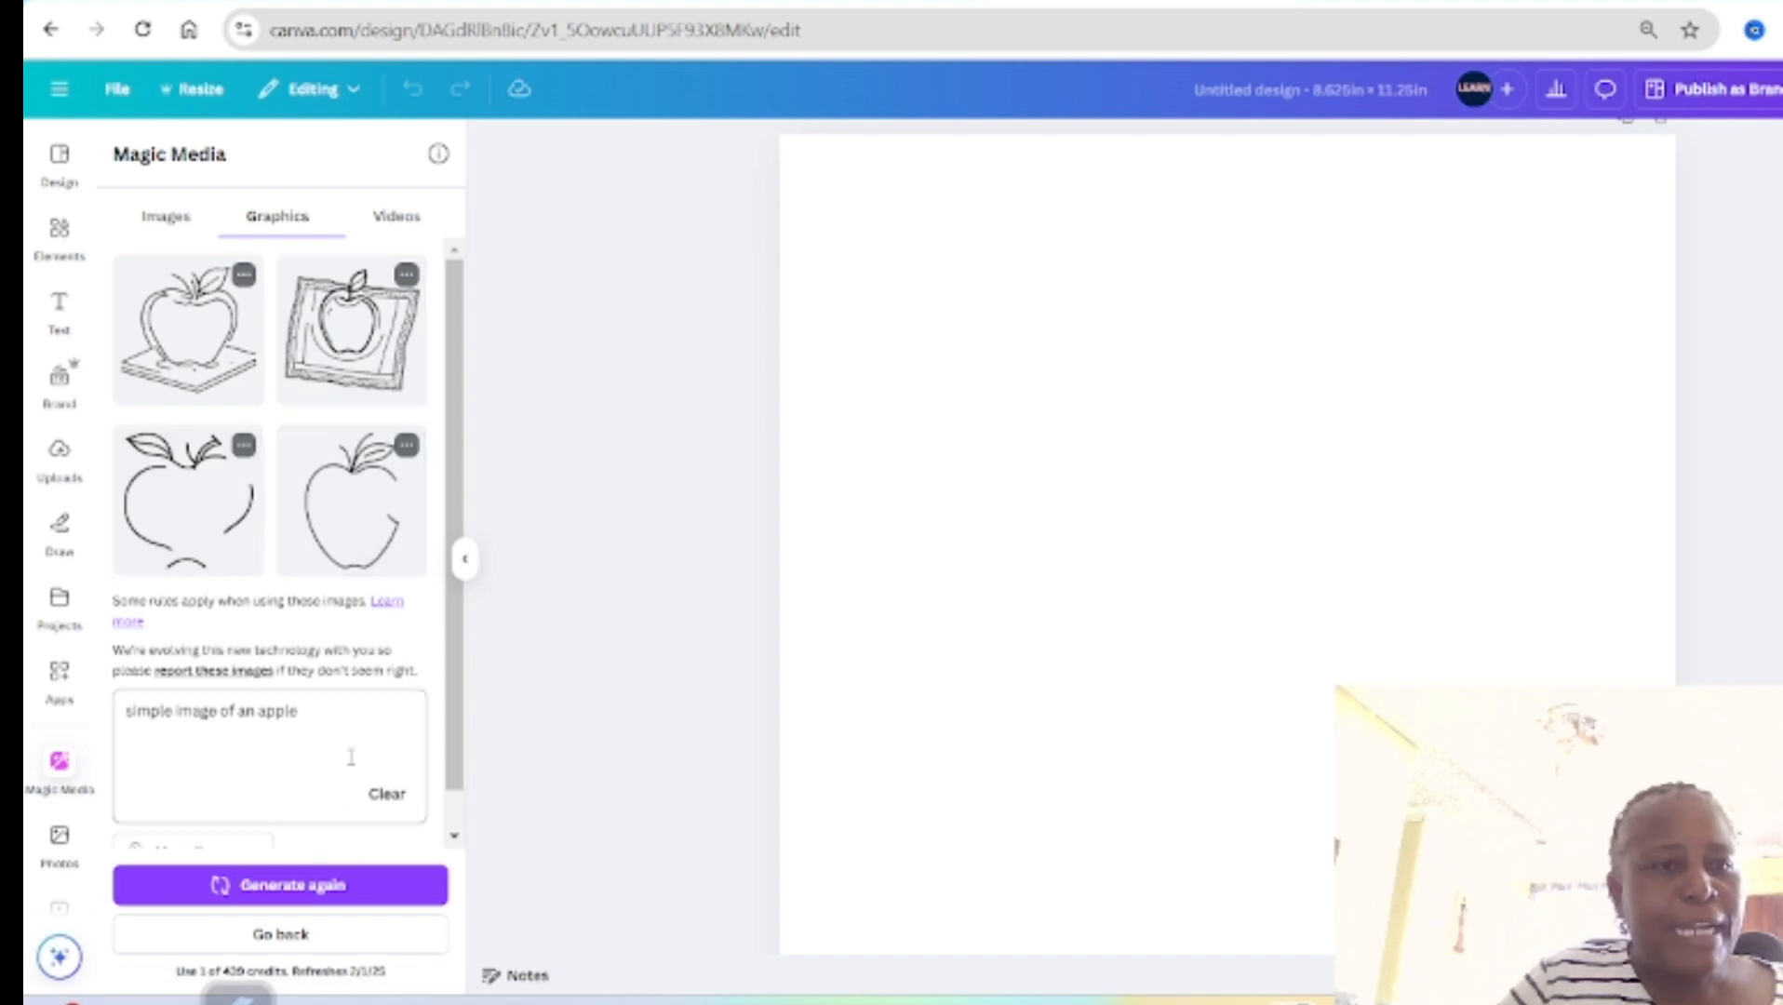
Step: Regenerate the graphics with the prompt "simple an apple" and add the plain apple outline with one leaf to the page
{"action": "left_click", "coordinate": [291, 886]}
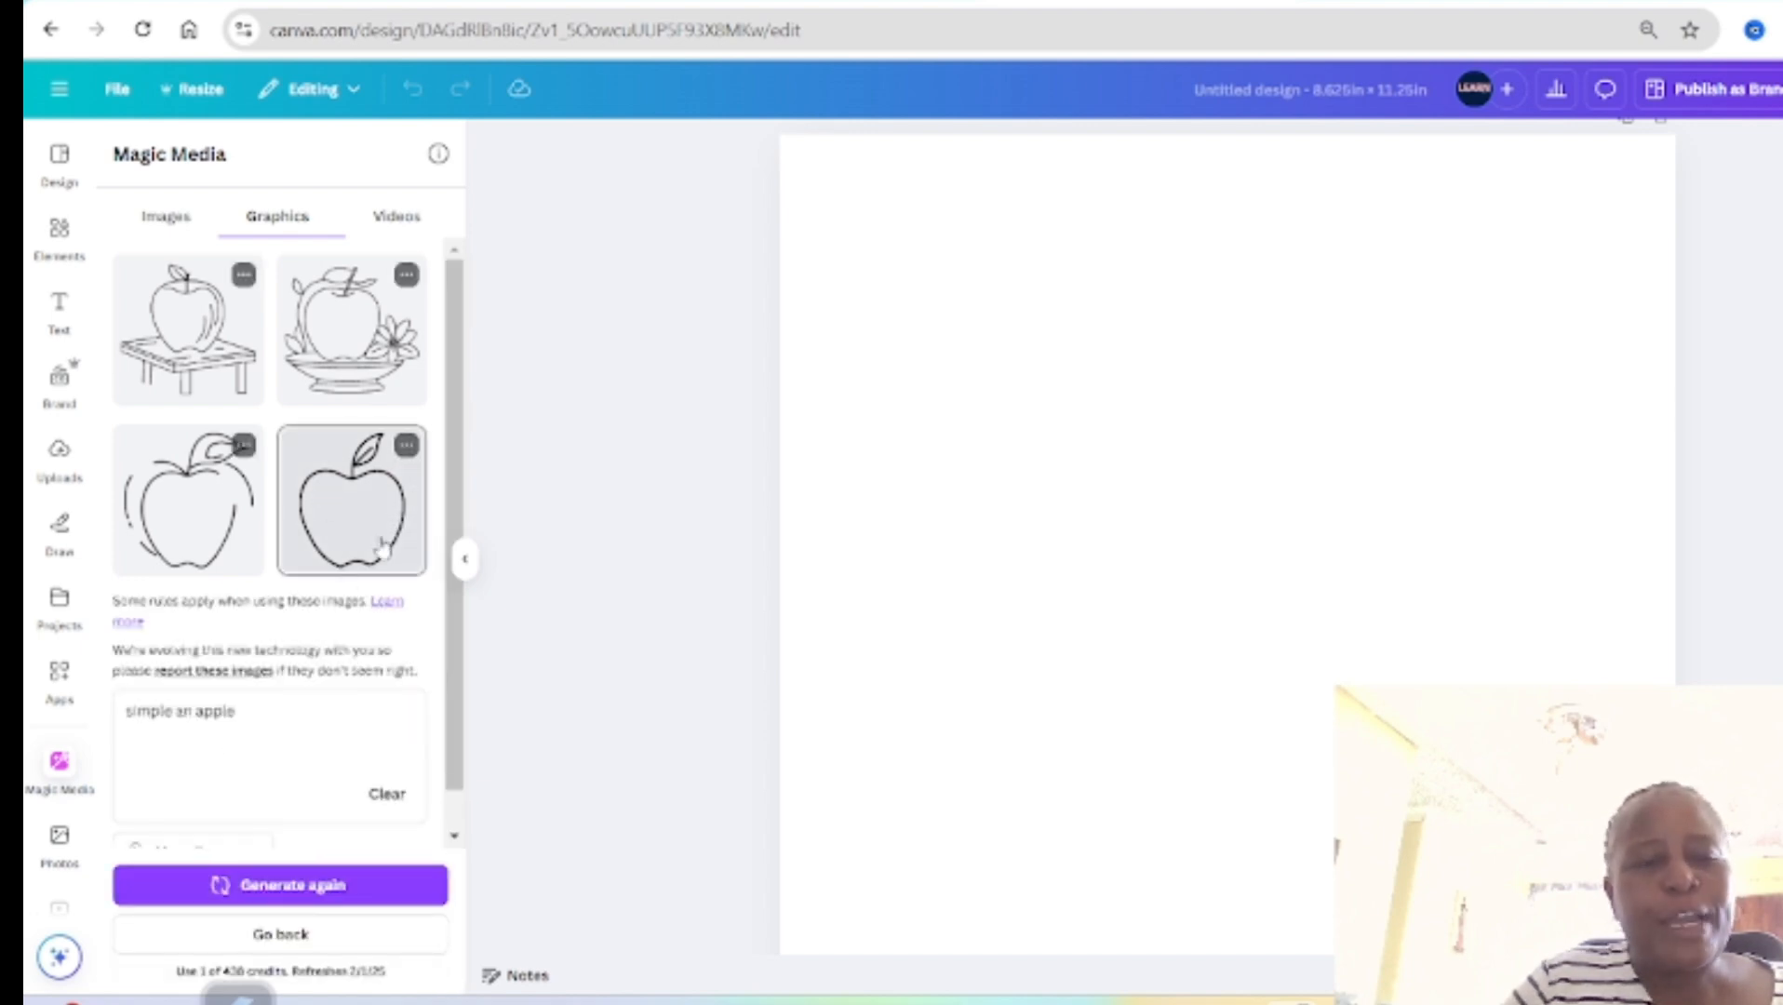
{"action": "left_click", "coordinate": [407, 446]}
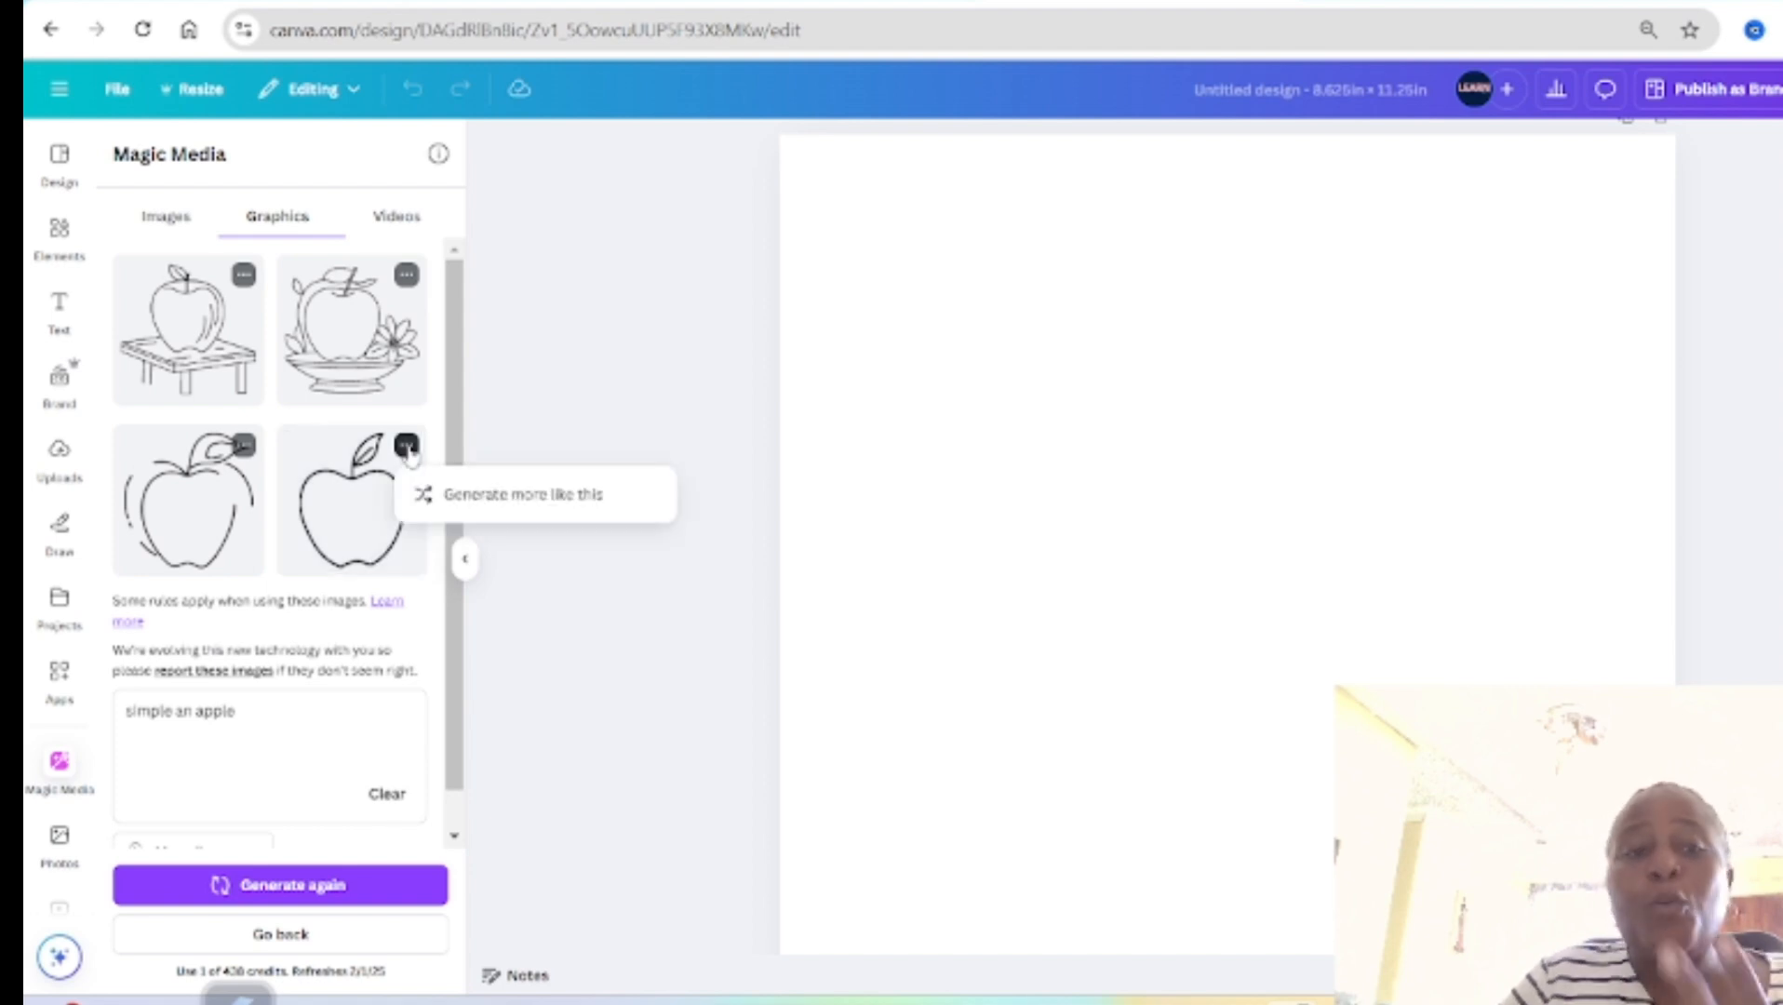
{"action": "left_click", "coordinate": [340, 522]}
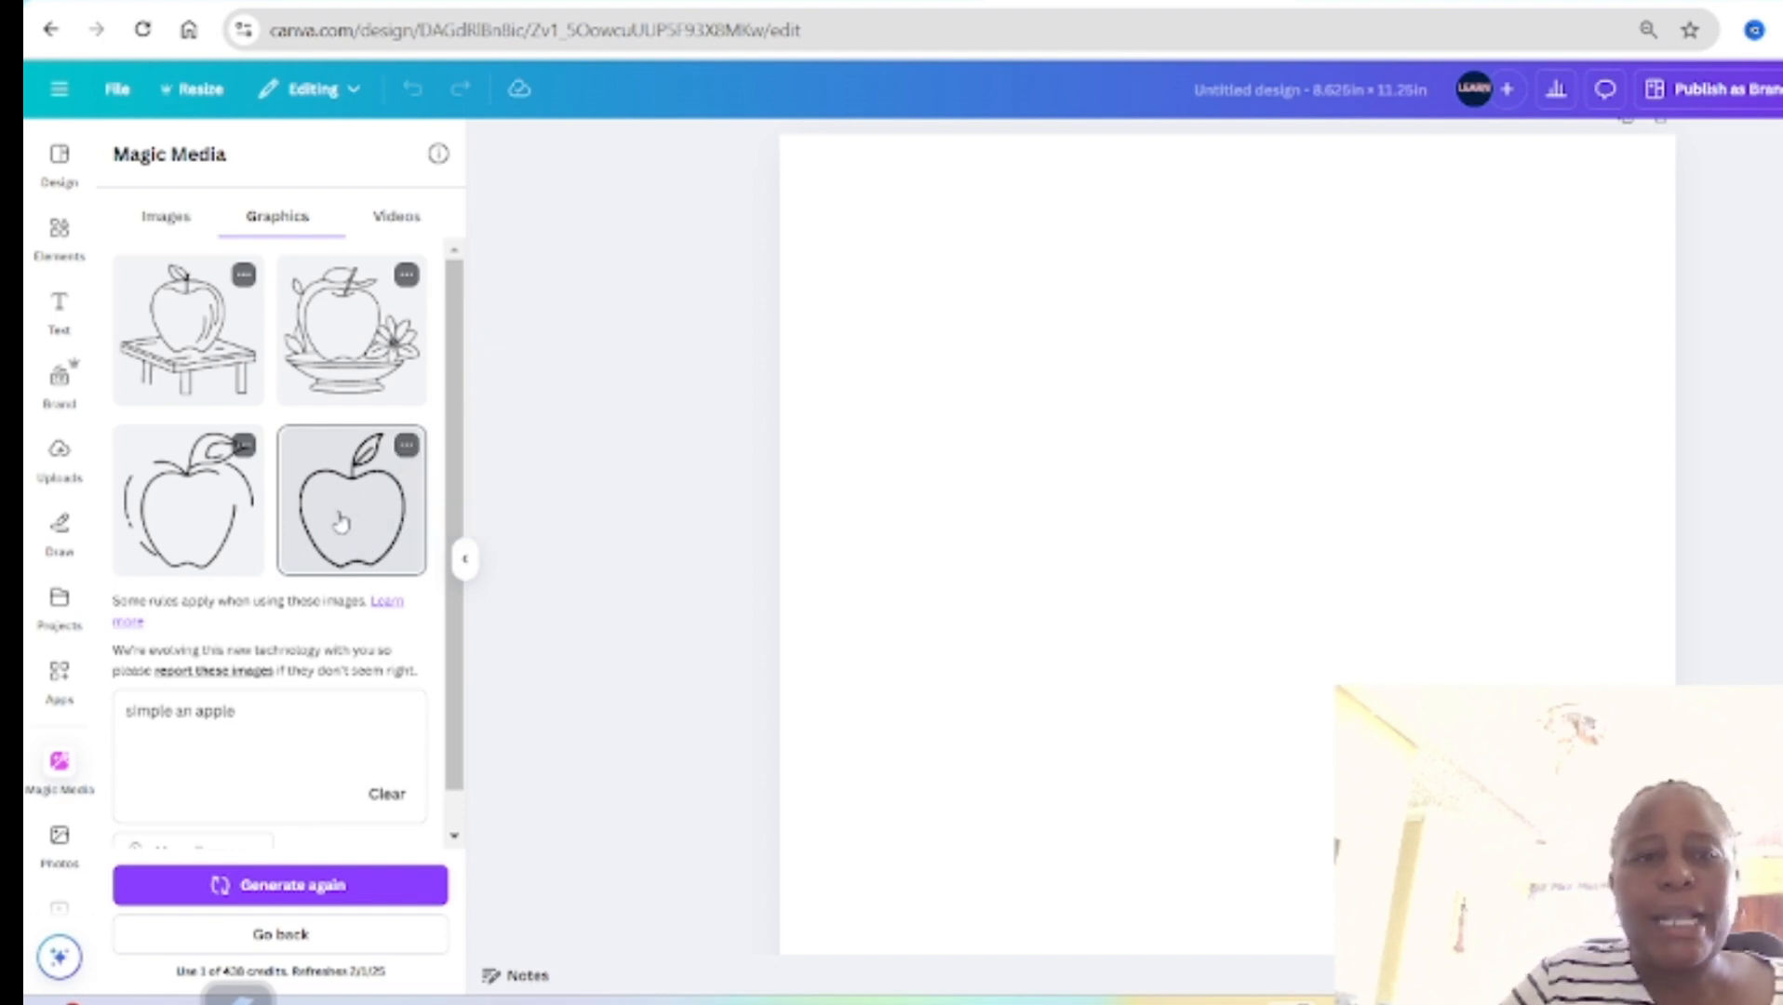
{"action": "left_click", "coordinate": [340, 522]}
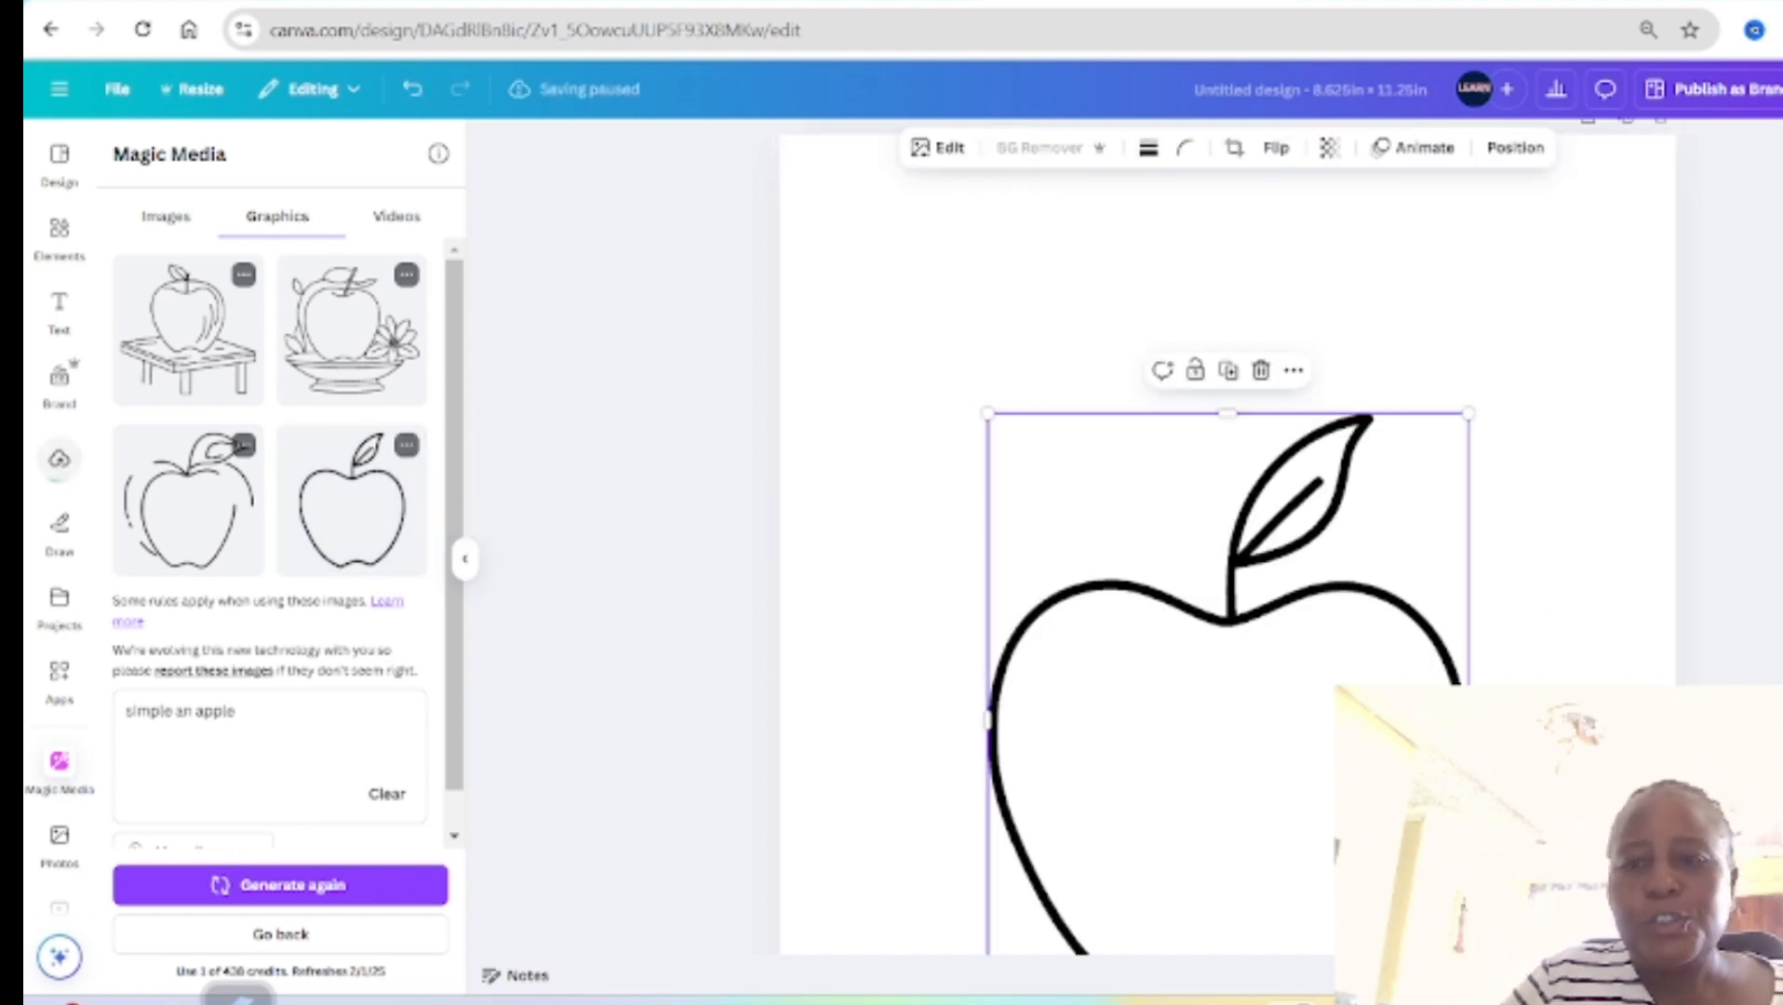
{"action": "left_click", "coordinate": [1066, 337]}
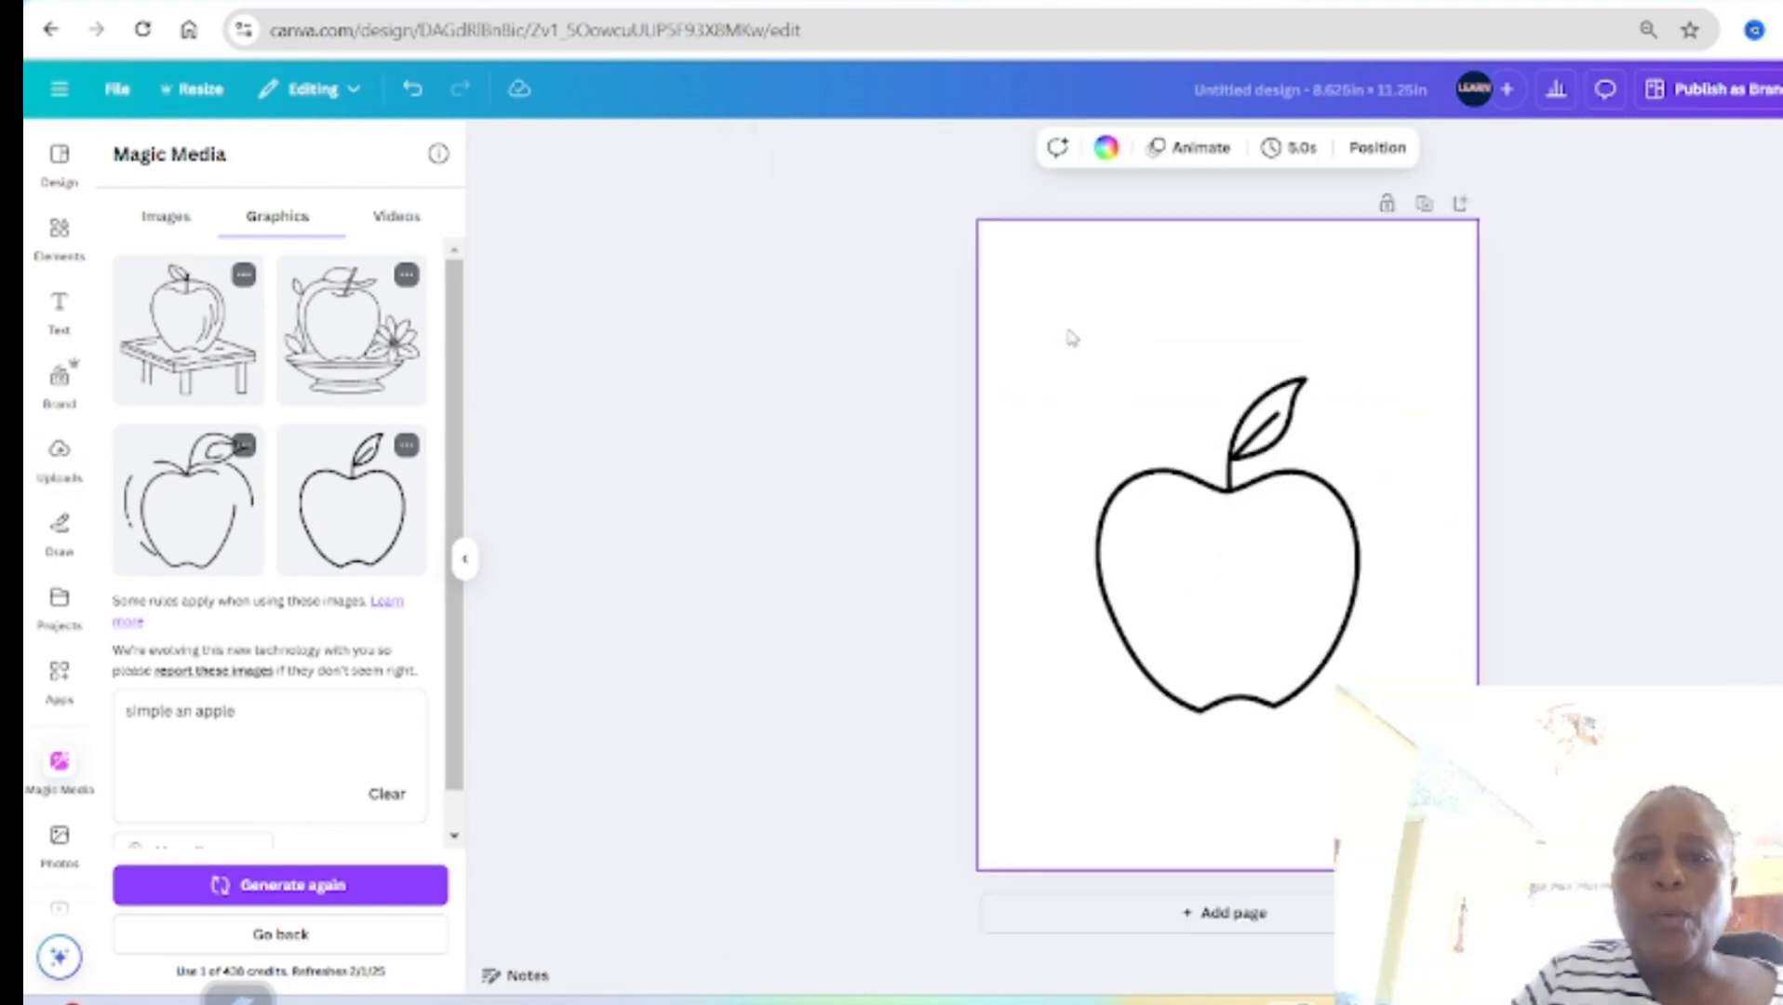
Step: Duplicate the apple and move the copy partly off the page's lower-right edge
{"action": "left_click", "coordinate": [1178, 605]}
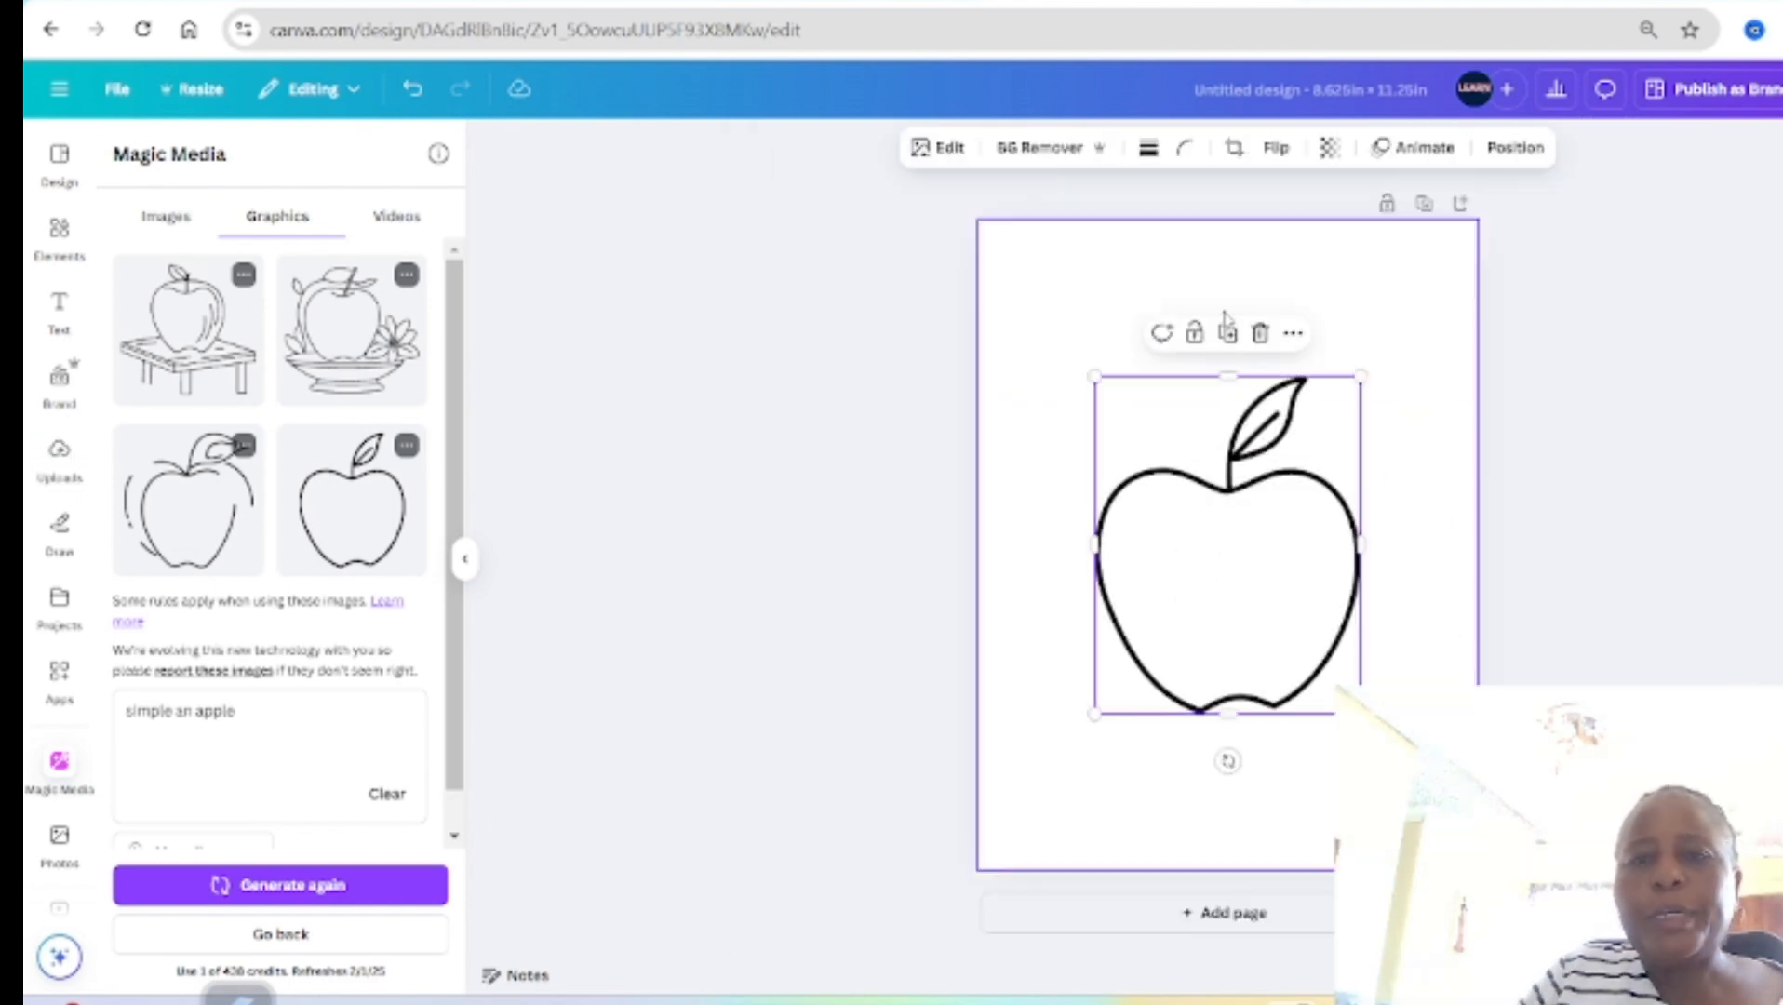
{"action": "left_click", "coordinate": [1229, 335]}
{"action": "left_click_drag", "start_coordinate": [1256, 562], "coordinate": [1402, 640]}
Step: Remove the background from the centred apple and open its background-removal brush settings
{"action": "left_click", "coordinate": [1215, 568]}
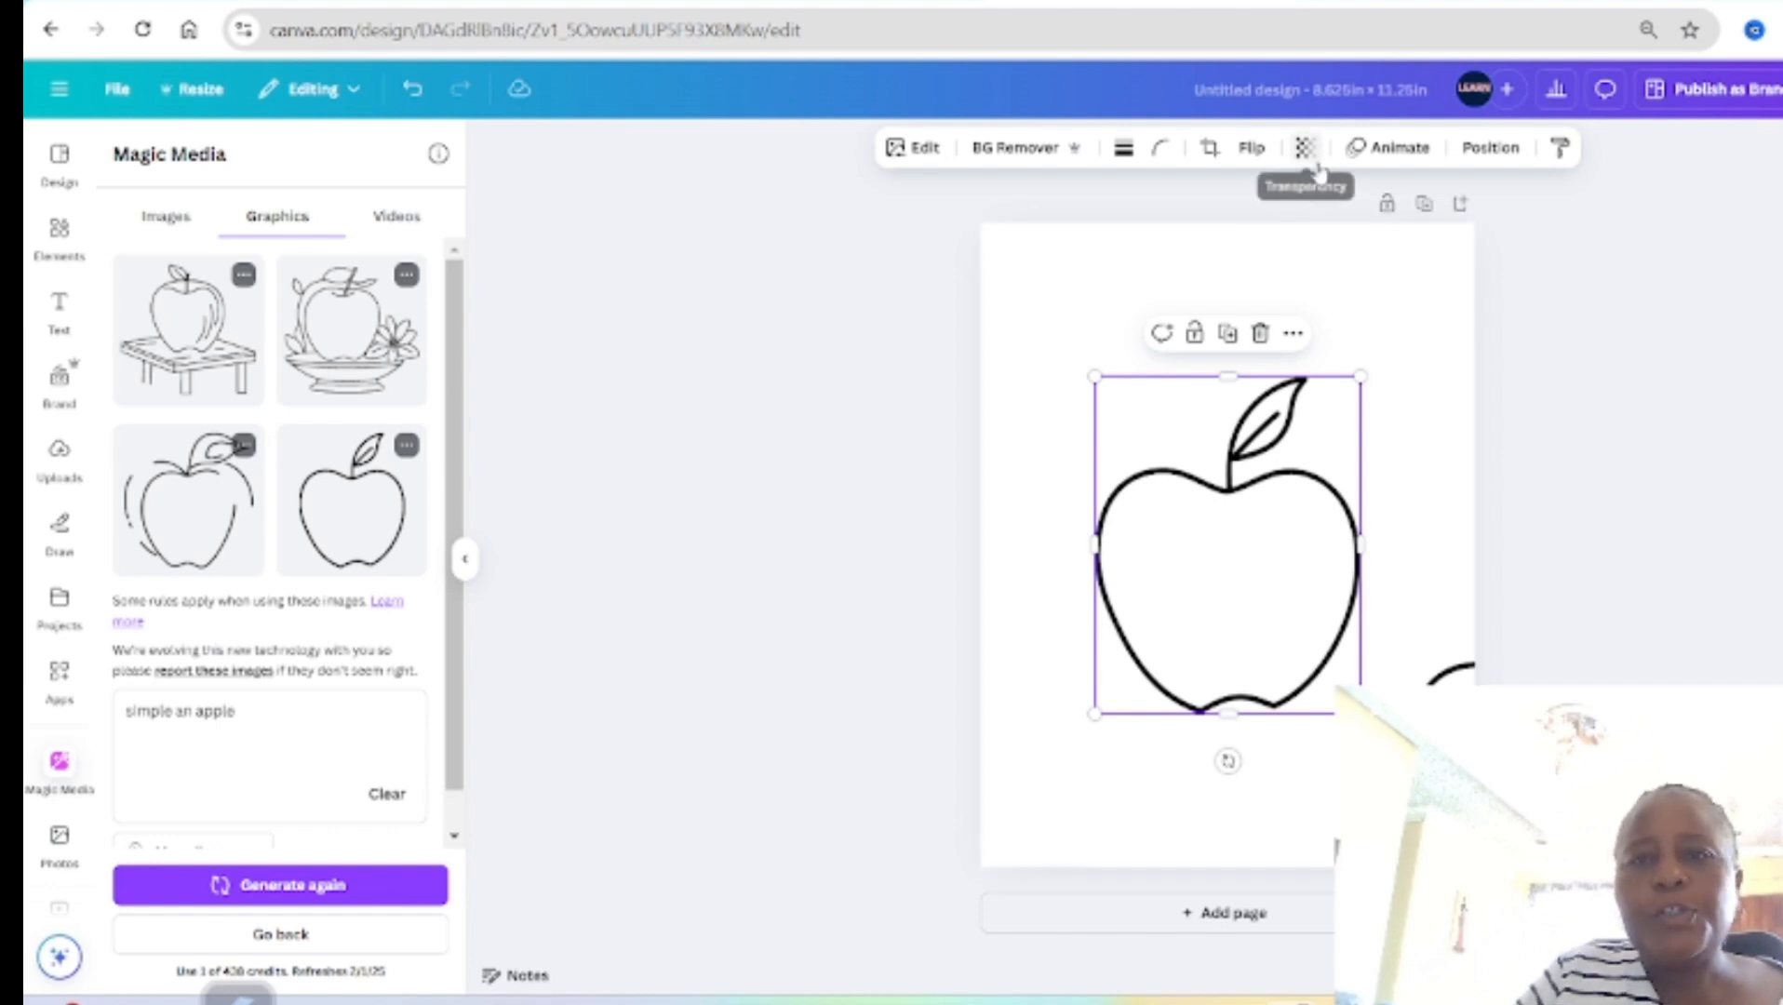
{"action": "left_click", "coordinate": [1004, 156]}
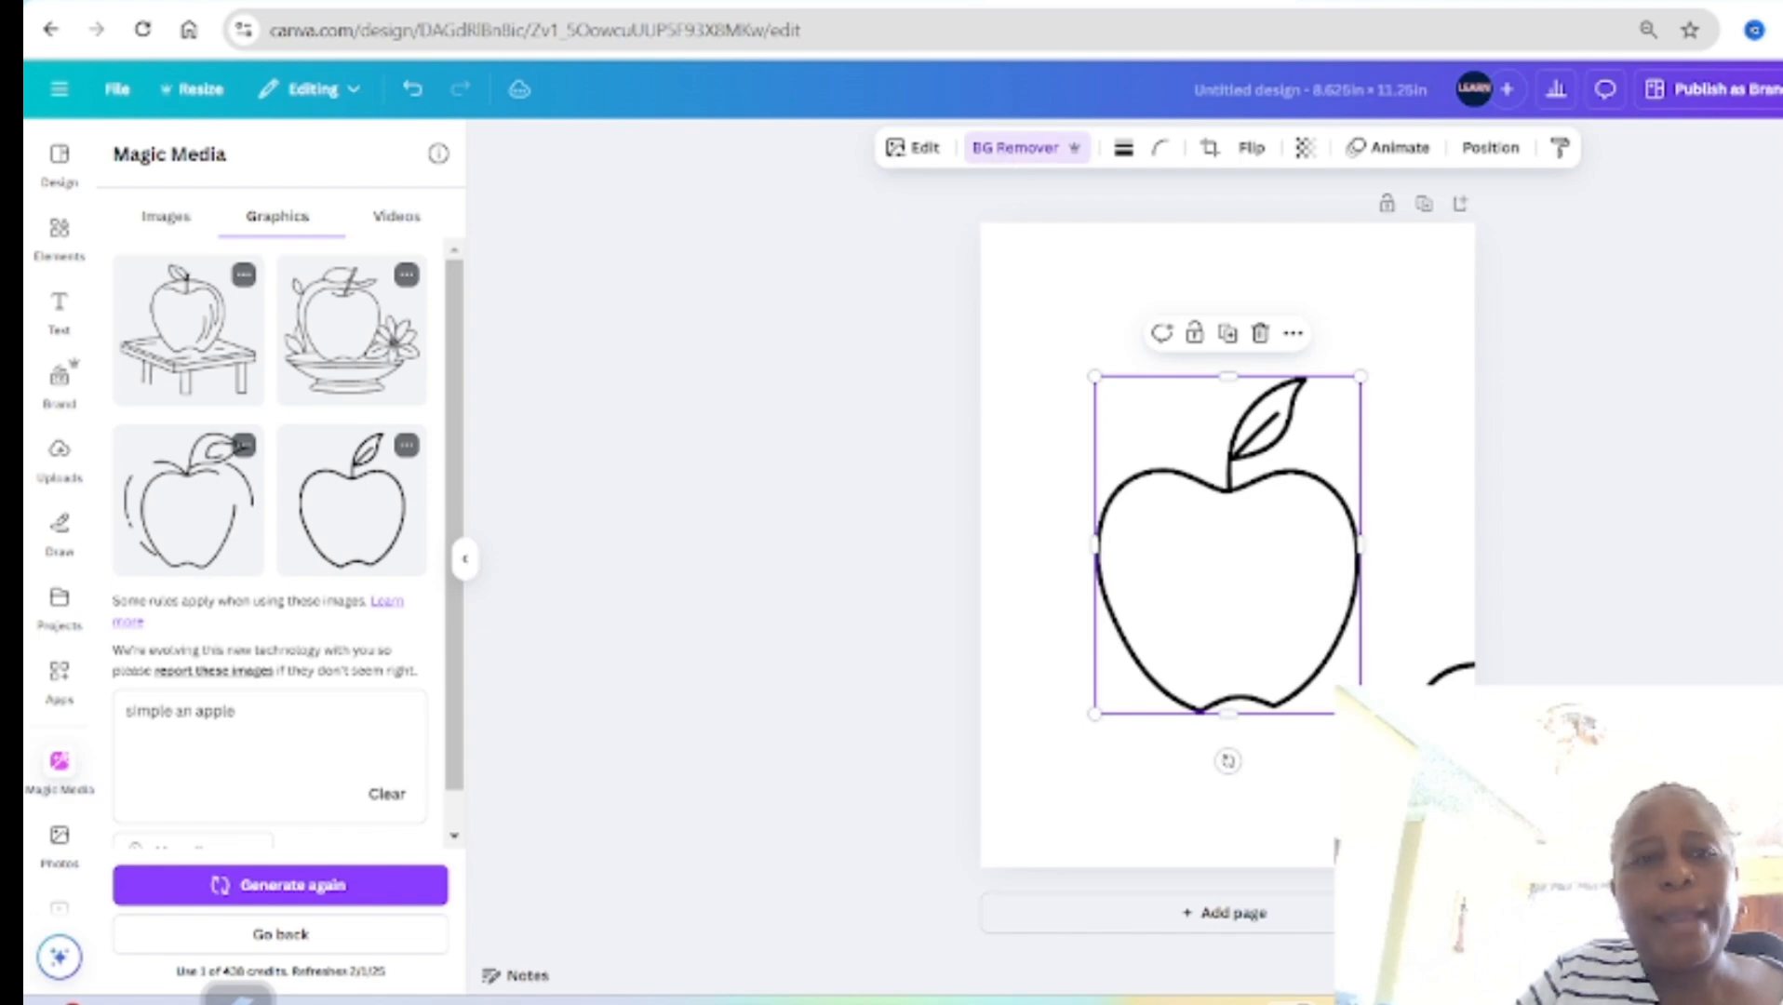
{"action": "left_click", "coordinate": [1023, 147]}
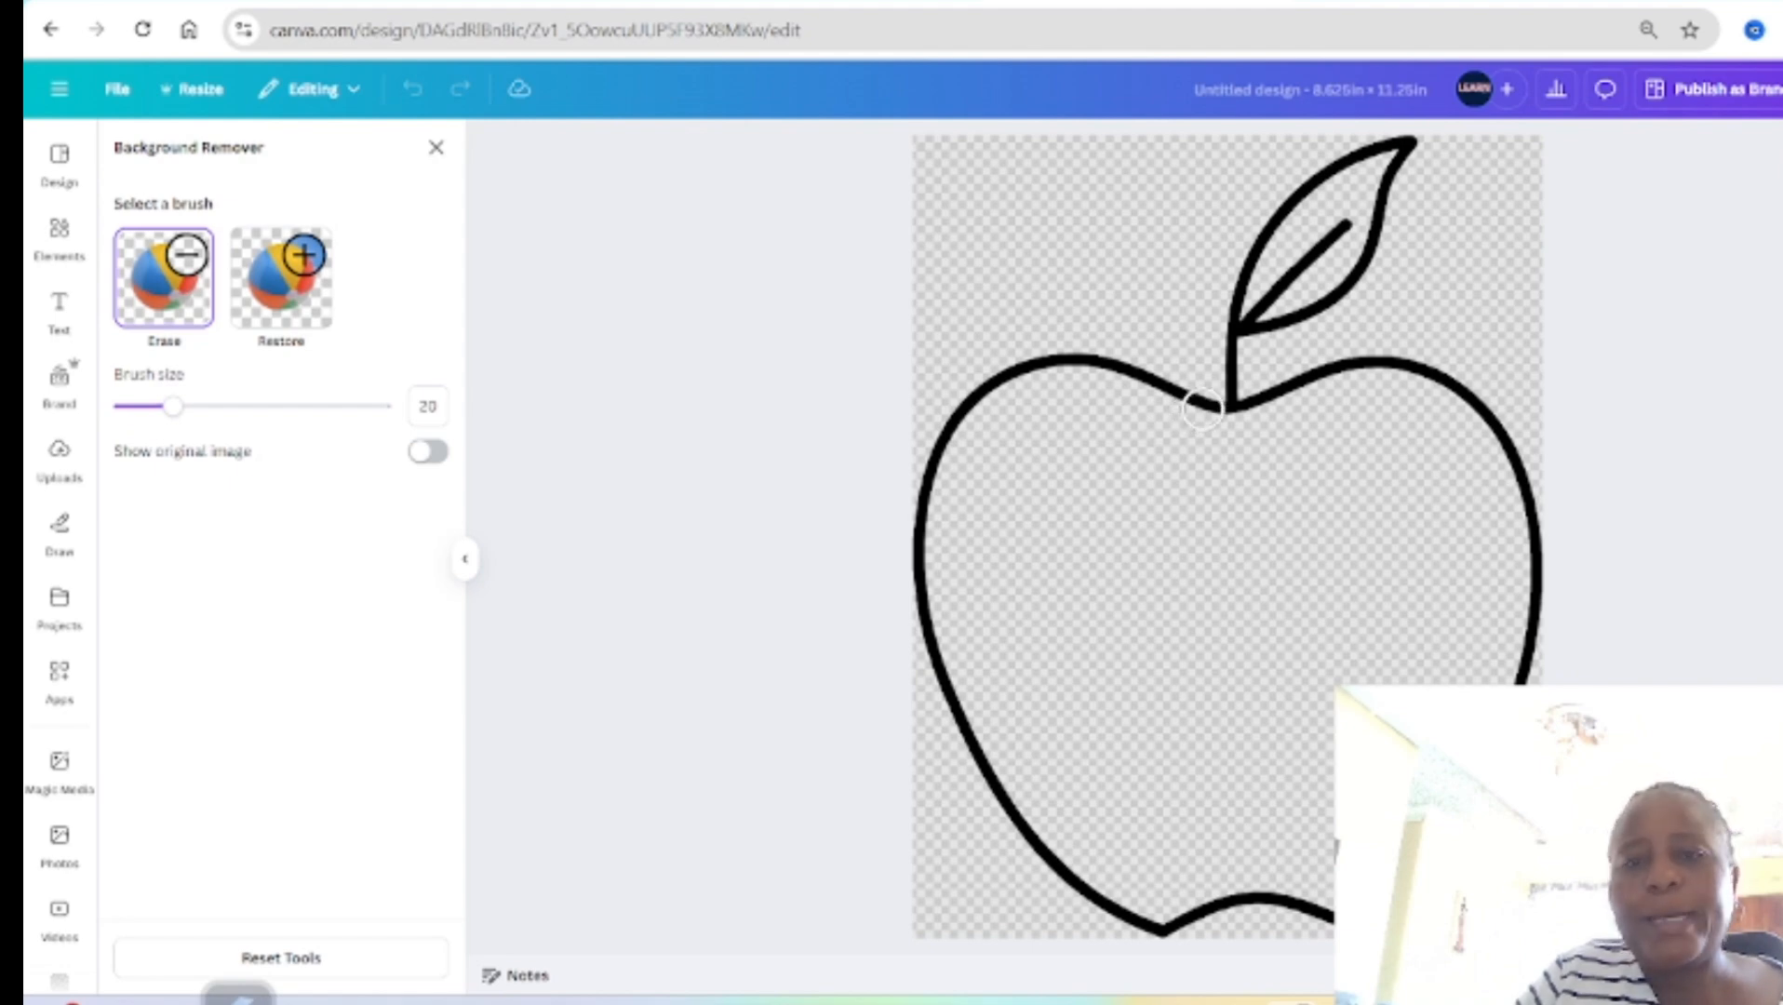
Step: Erase the body outline of the centred apple, keeping only the leaf and stem, and return to the page
{"action": "mouse_move", "coordinate": [1186, 400]}
{"action": "left_mouse_down"}
{"action": "mouse_move", "coordinate": [1051, 362]}
{"action": "mouse_move", "coordinate": [974, 427]}
{"action": "mouse_move", "coordinate": [980, 394]}
{"action": "mouse_move", "coordinate": [949, 475]}
{"action": "mouse_move", "coordinate": [950, 432]}
{"action": "left_mouse_up"}
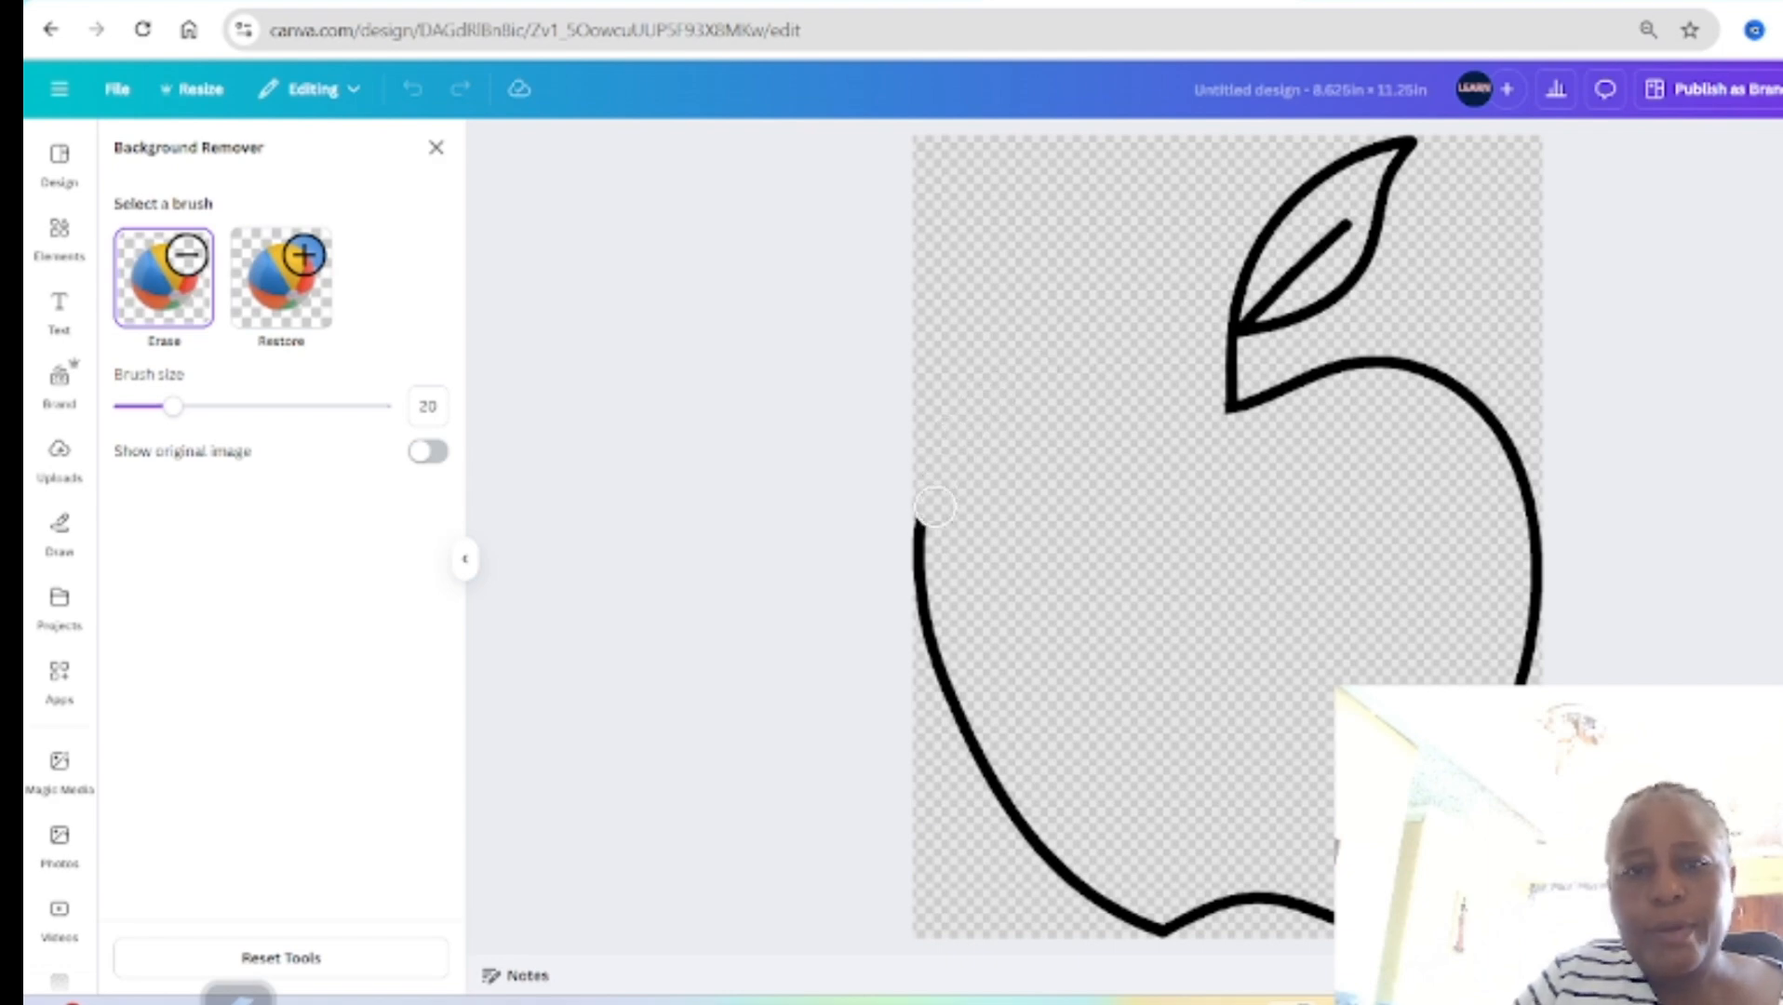
{"action": "mouse_move", "coordinate": [935, 508]}
{"action": "left_mouse_down"}
{"action": "mouse_move", "coordinate": [924, 626]}
{"action": "mouse_move", "coordinate": [1017, 872]}
{"action": "mouse_move", "coordinate": [1021, 811]}
{"action": "mouse_move", "coordinate": [1063, 885]}
{"action": "mouse_move", "coordinate": [1164, 914]}
{"action": "mouse_move", "coordinate": [1326, 912]}
{"action": "left_mouse_up"}
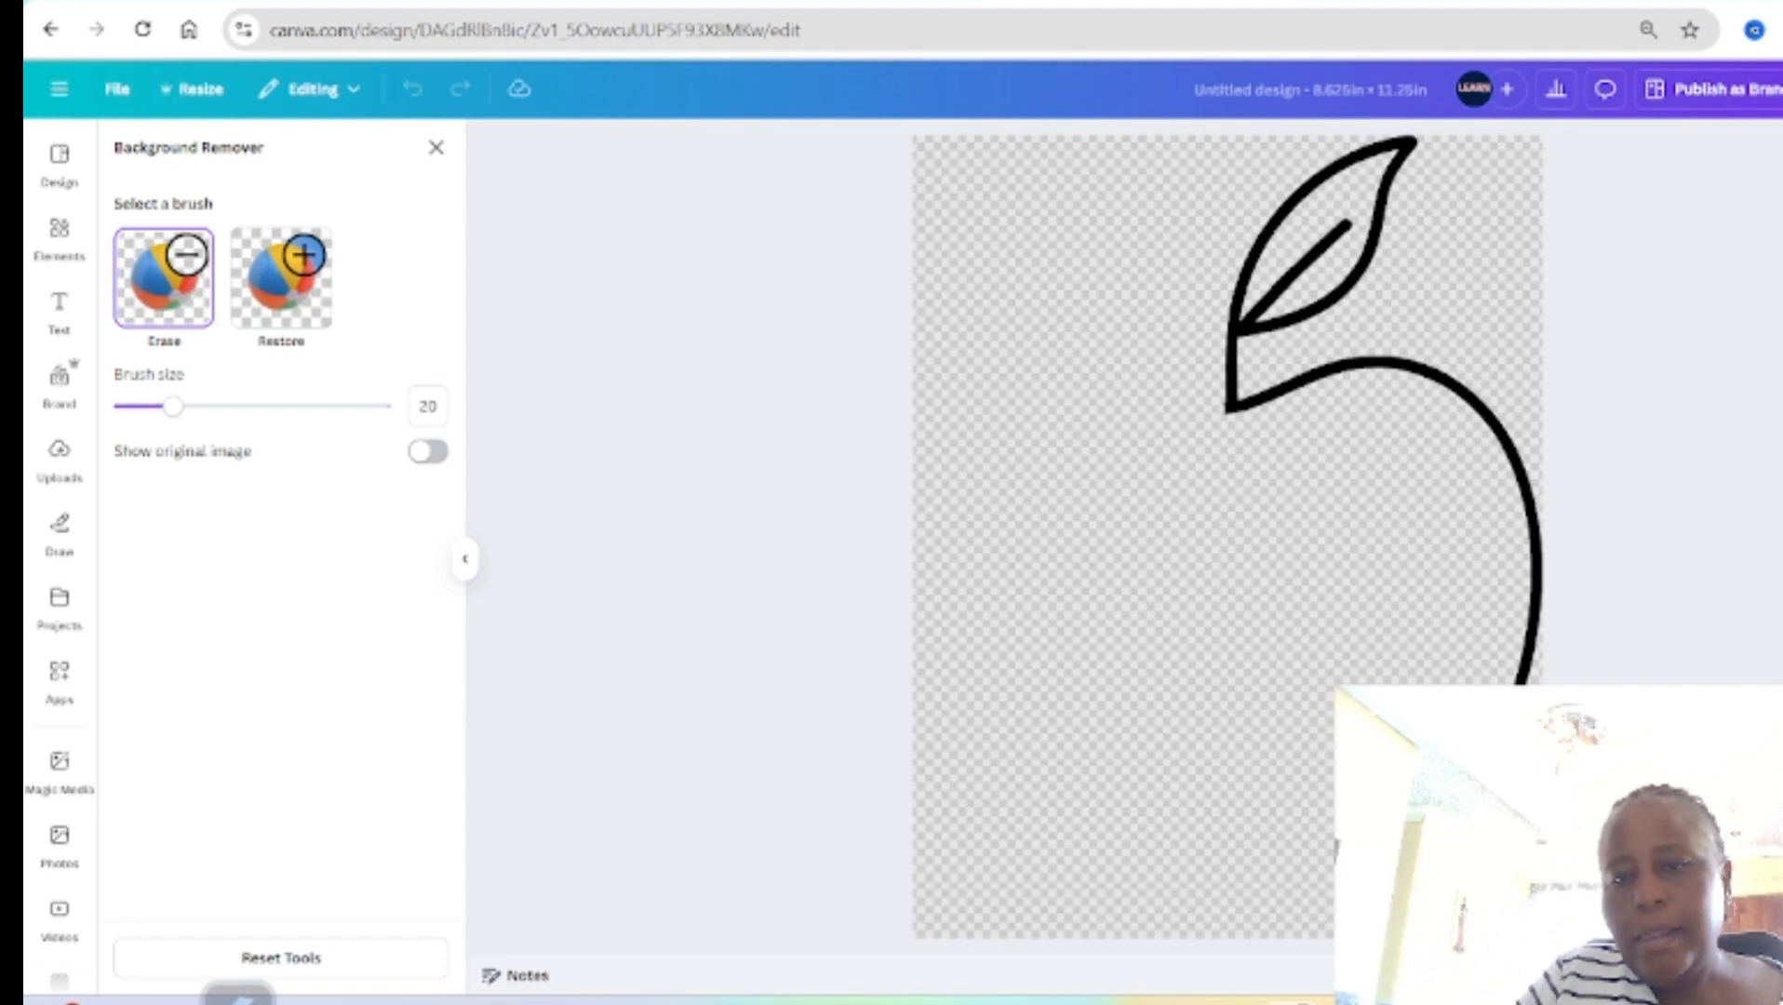
{"action": "mouse_move", "coordinate": [1525, 707]}
{"action": "left_mouse_down"}
{"action": "mouse_move", "coordinate": [1531, 511]}
{"action": "mouse_move", "coordinate": [1377, 363]}
{"action": "mouse_move", "coordinate": [1261, 409]}
{"action": "left_mouse_up"}
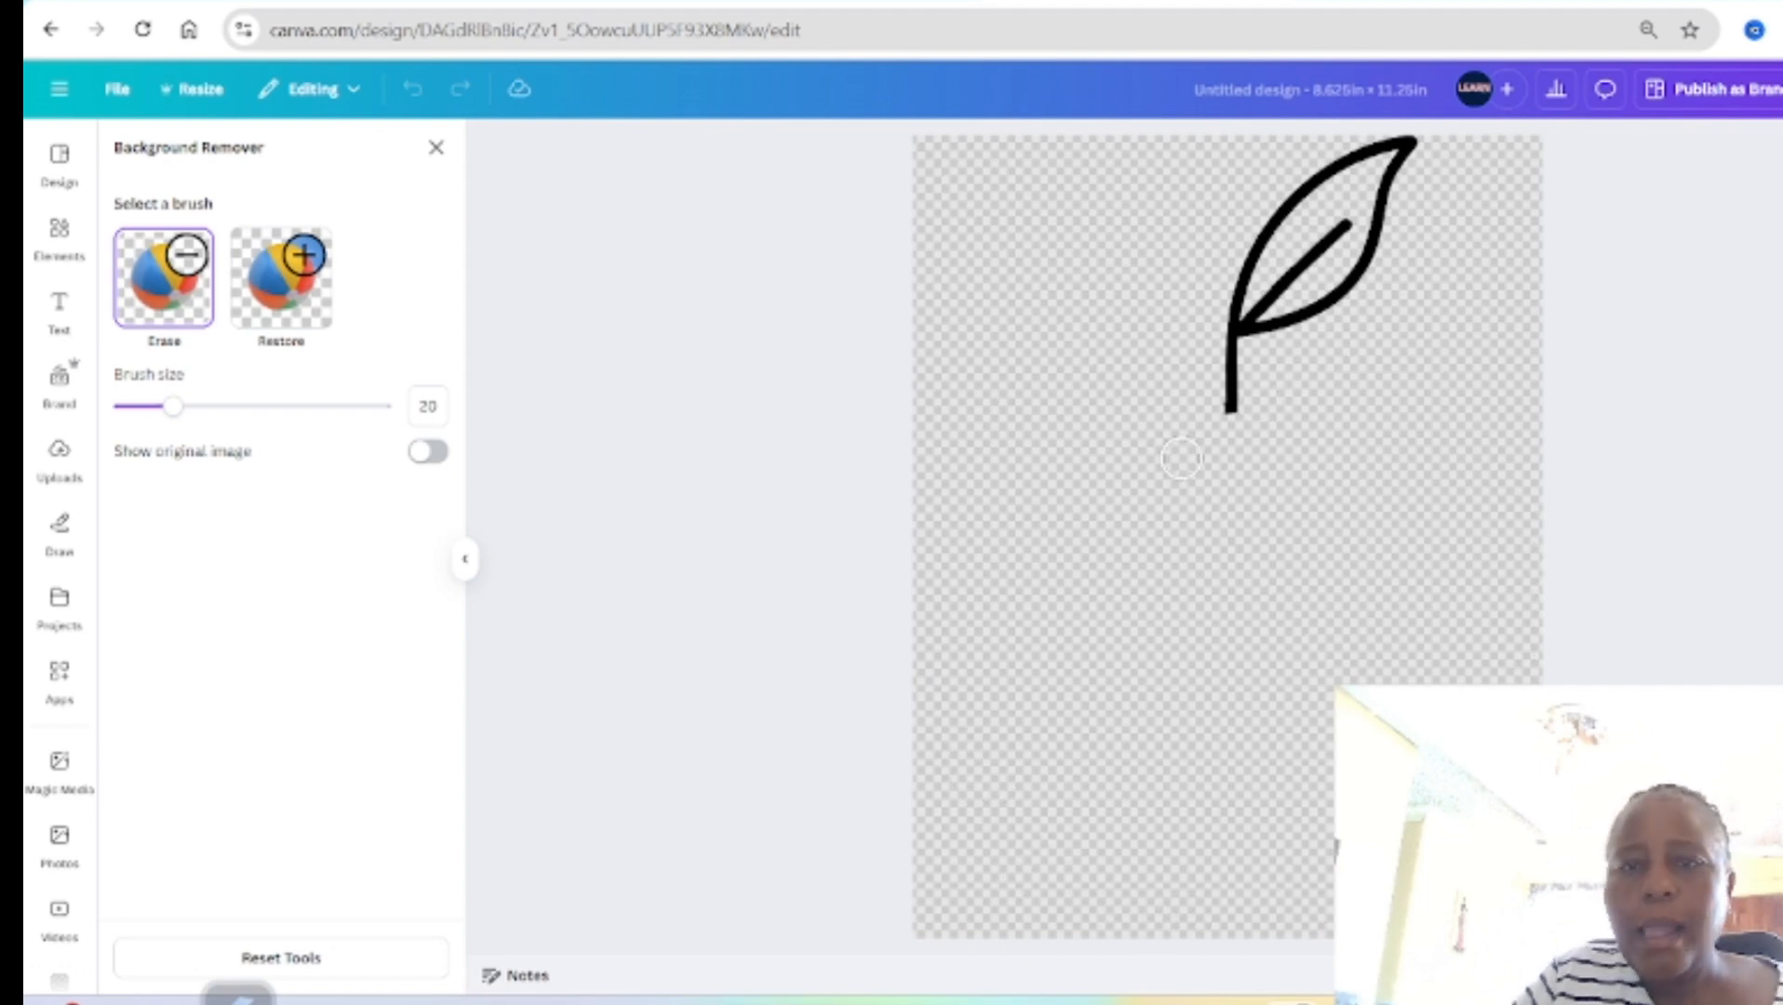
{"action": "left_click", "coordinate": [437, 148]}
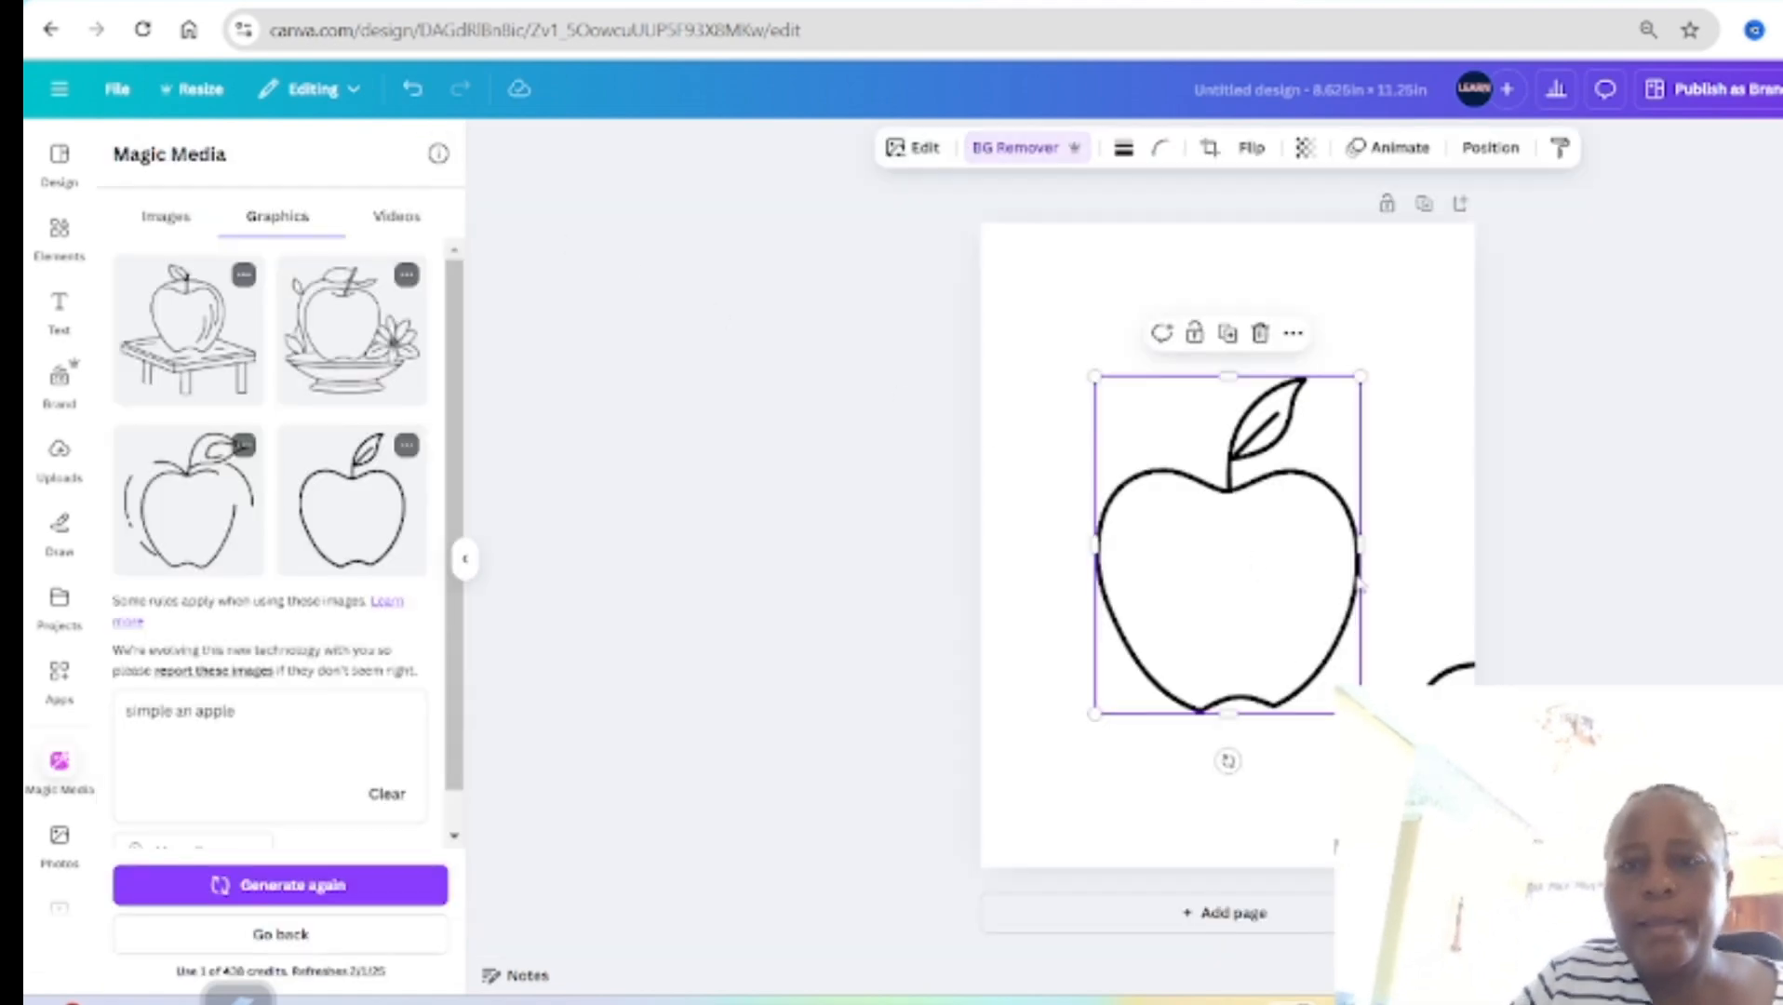
{"action": "left_click", "coordinate": [1432, 593]}
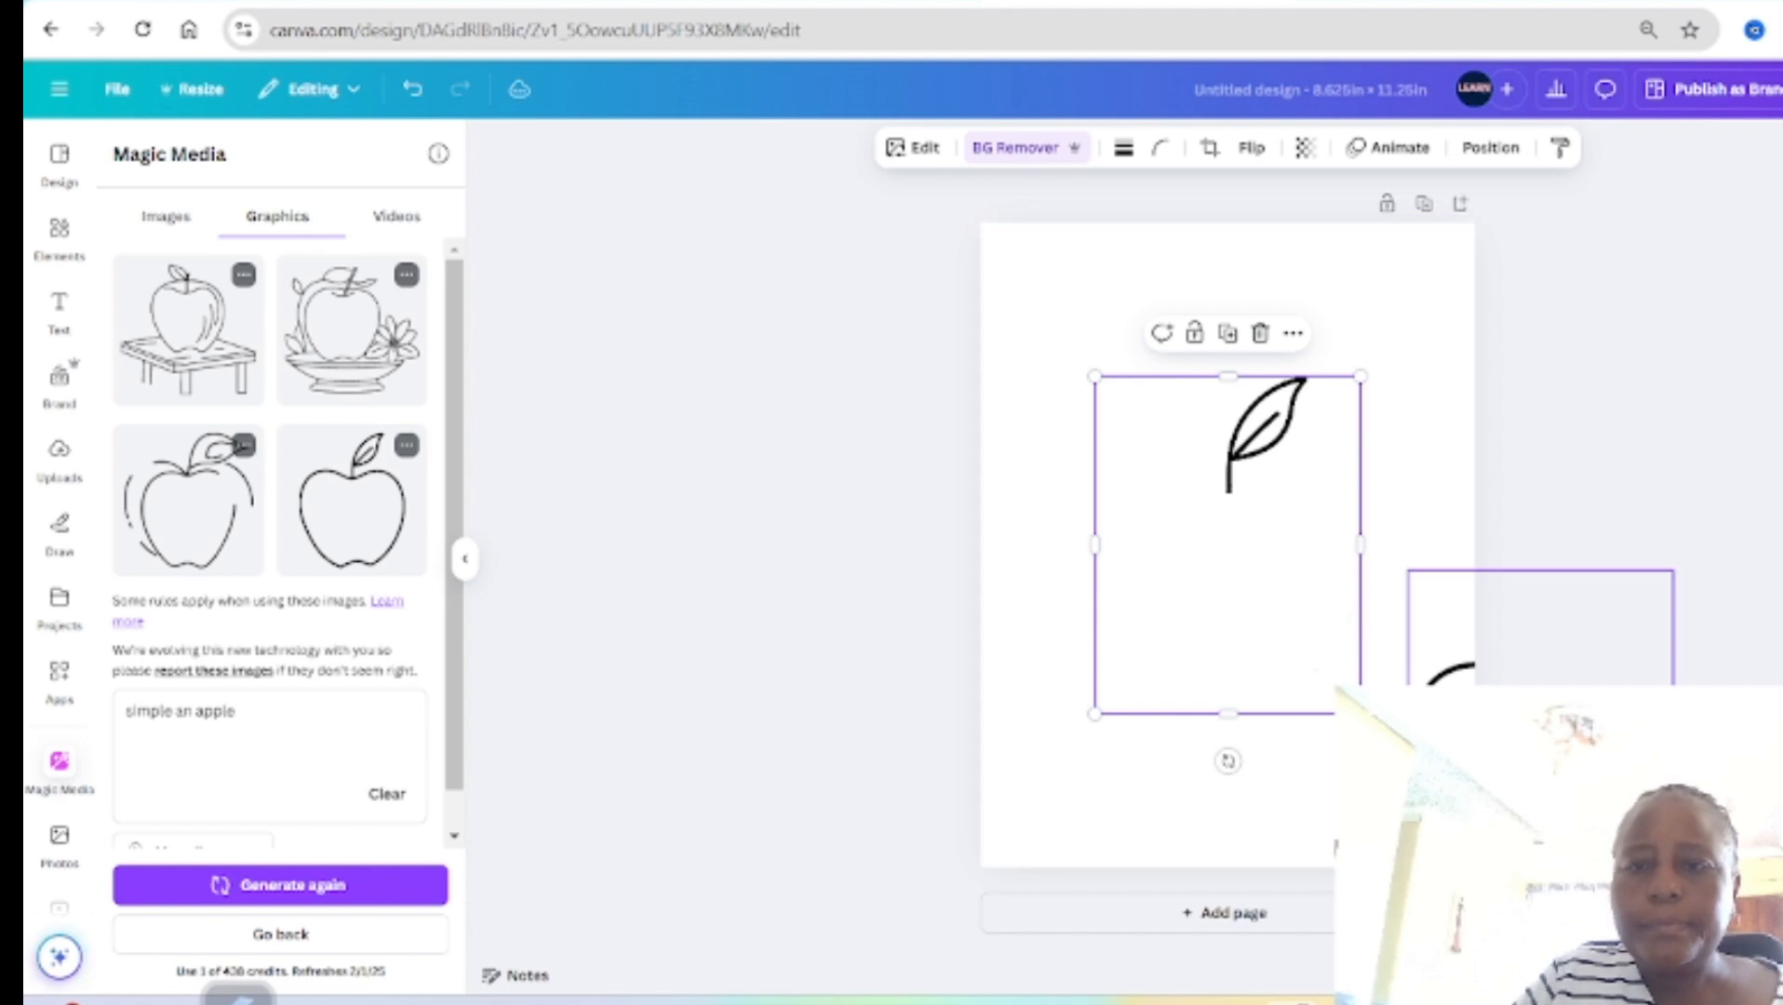
Step: Align the full apple copy over the leaf-only apple and set its transparency to 13
{"action": "left_click_drag", "start_coordinate": [1436, 755], "coordinate": [1127, 564]}
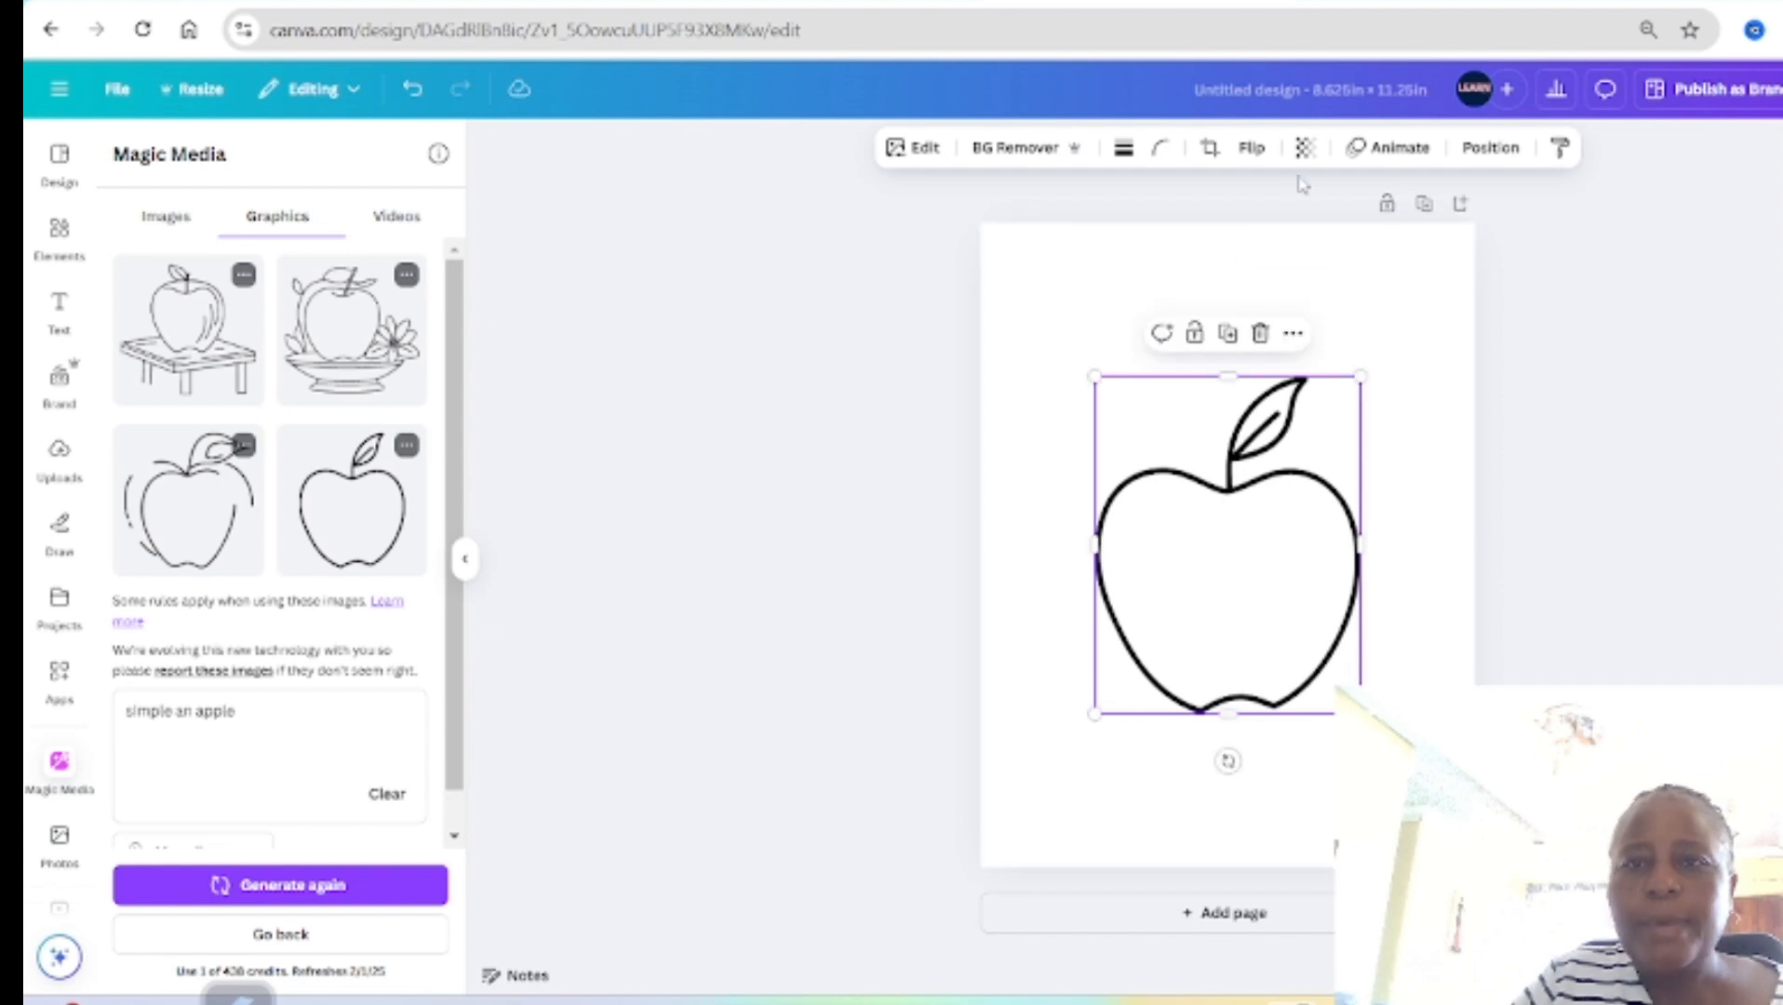
{"action": "left_click", "coordinate": [1304, 147]}
{"action": "left_click_drag", "start_coordinate": [1352, 232], "coordinate": [1222, 237]}
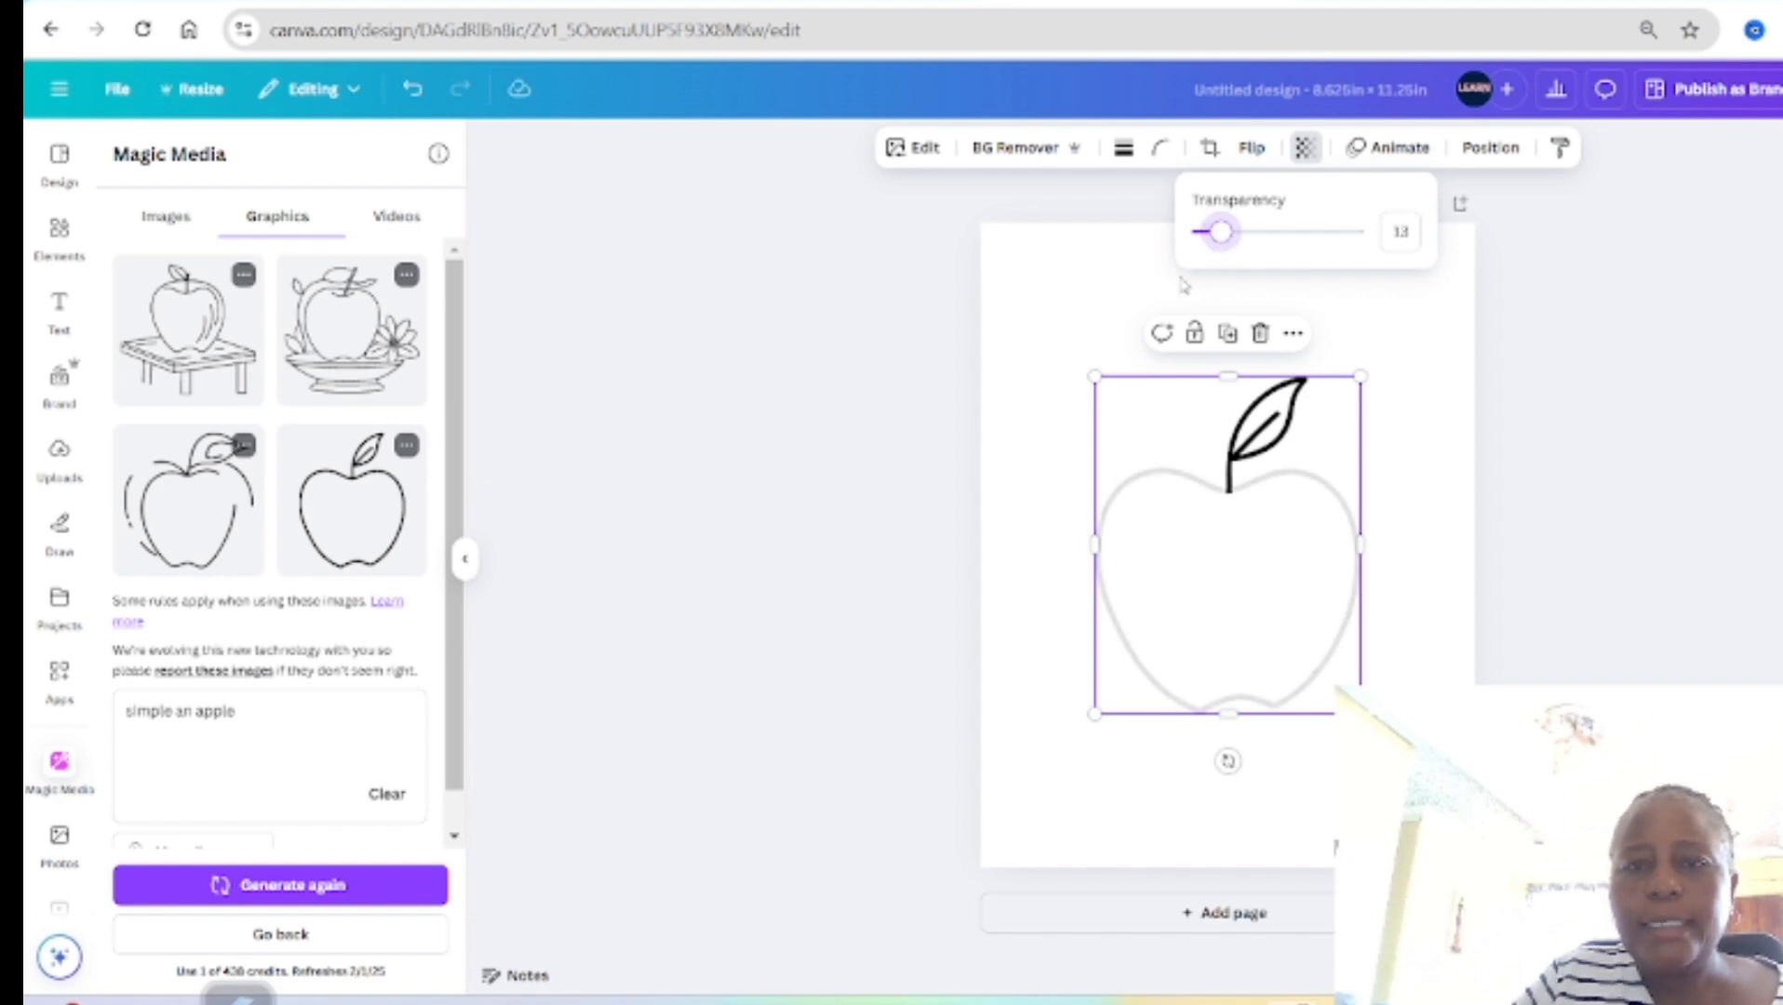
Step: Select both overlapping apple images together and lock them in place on the page
{"action": "left_click", "coordinate": [911, 398]}
{"action": "left_click_drag", "start_coordinate": [907, 388], "coordinate": [1579, 782]}
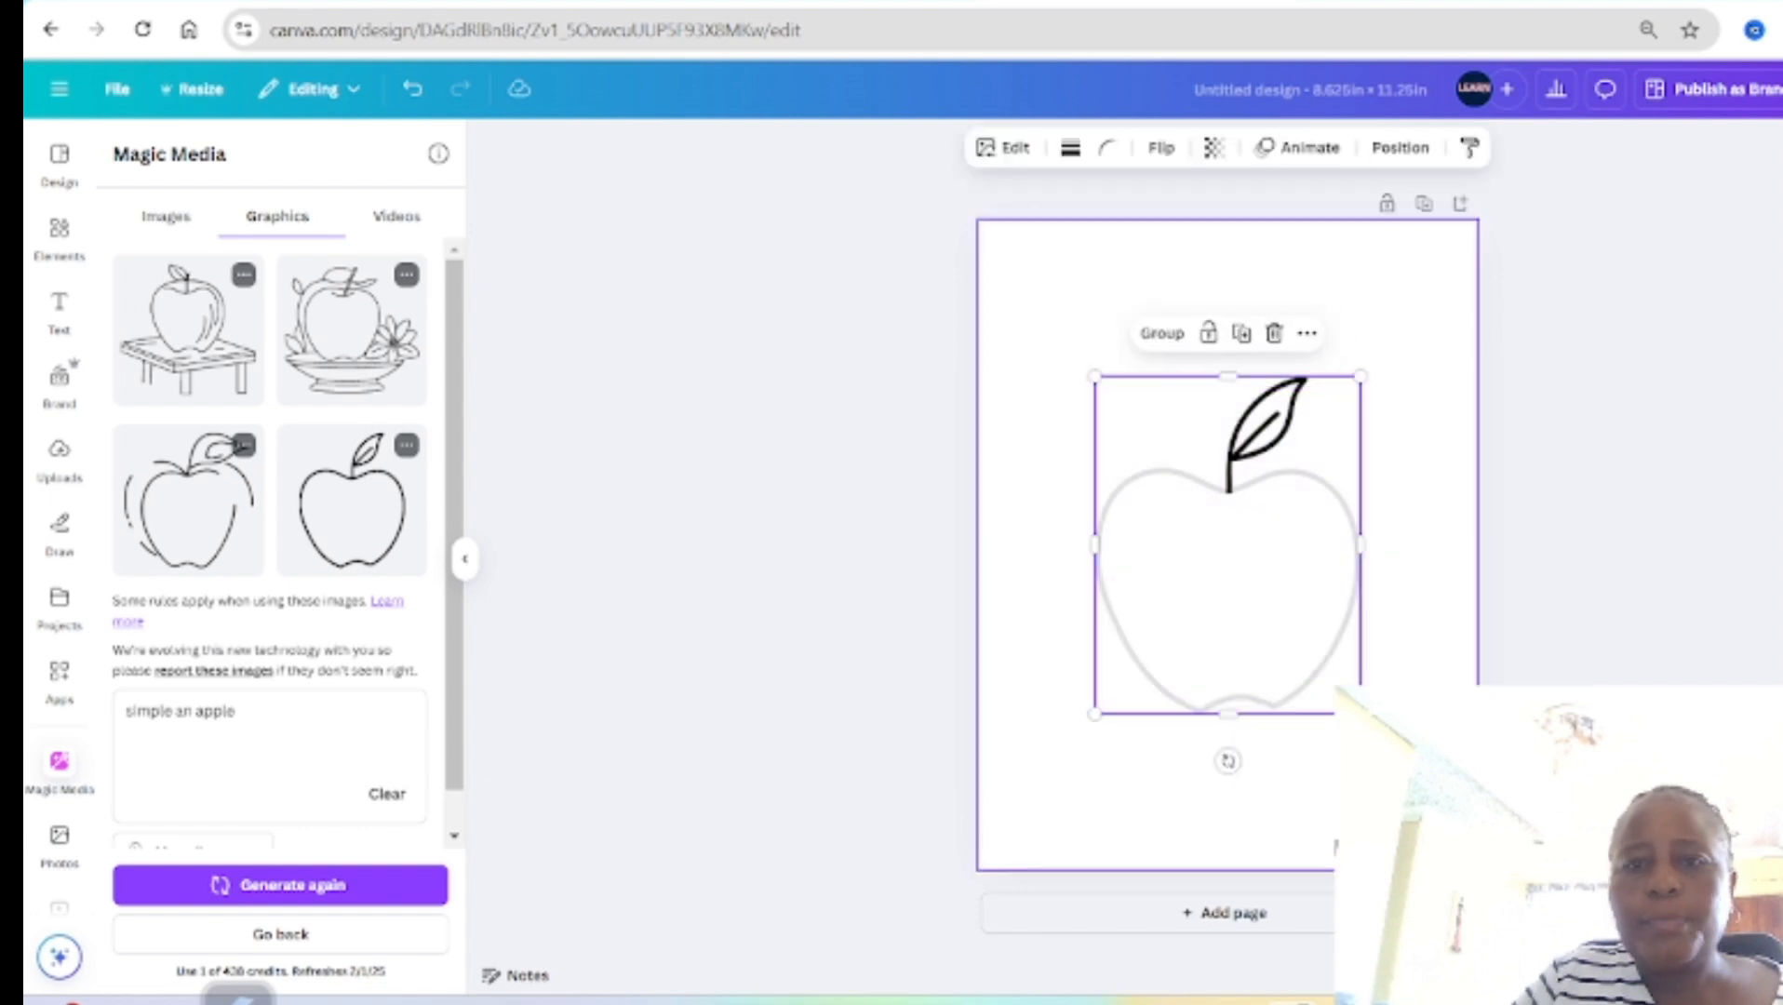
{"action": "left_click", "coordinate": [1208, 333]}
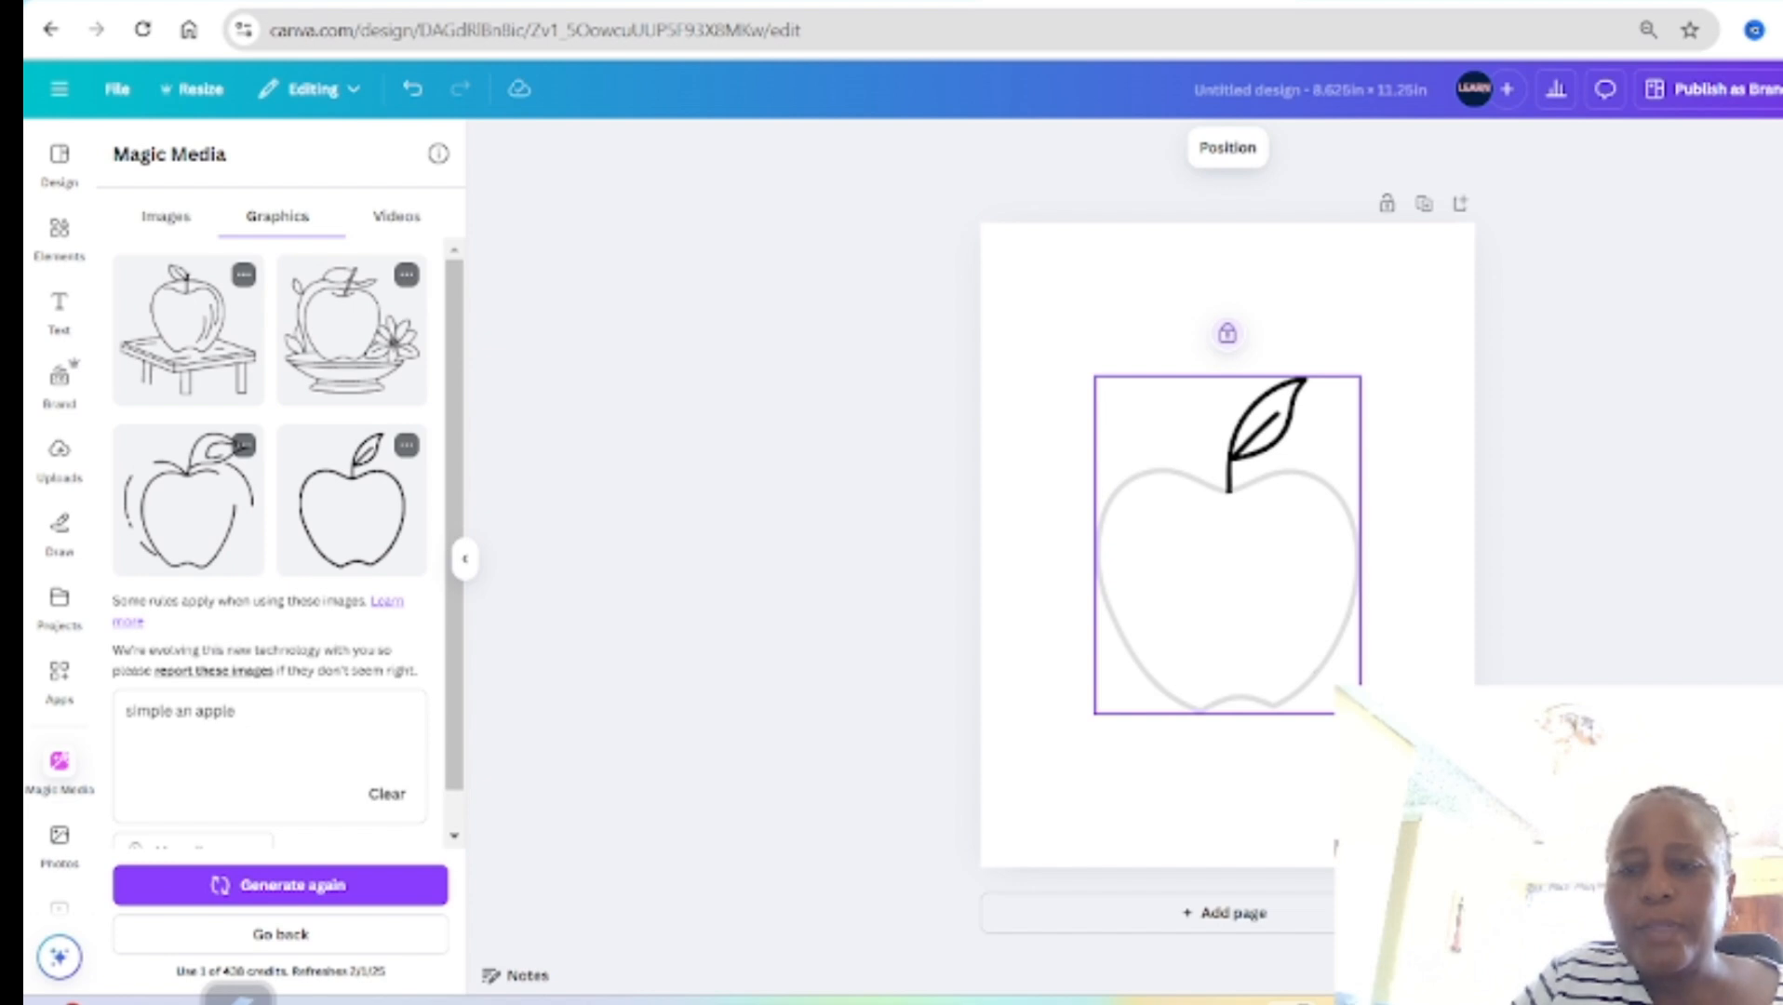
Step: Add a circle to the page, shrink it to a tiny dot beside the apple and colour it black
{"action": "key", "text": "ctrl+plus"}
{"action": "key", "text": "ctrl+plus"}
{"action": "key", "text": "ctrl+plus"}
{"action": "key", "text": "ctrl+plus"}
{"action": "key", "text": "ctrl+plus"}
{"action": "key", "text": "ctrl+plus"}
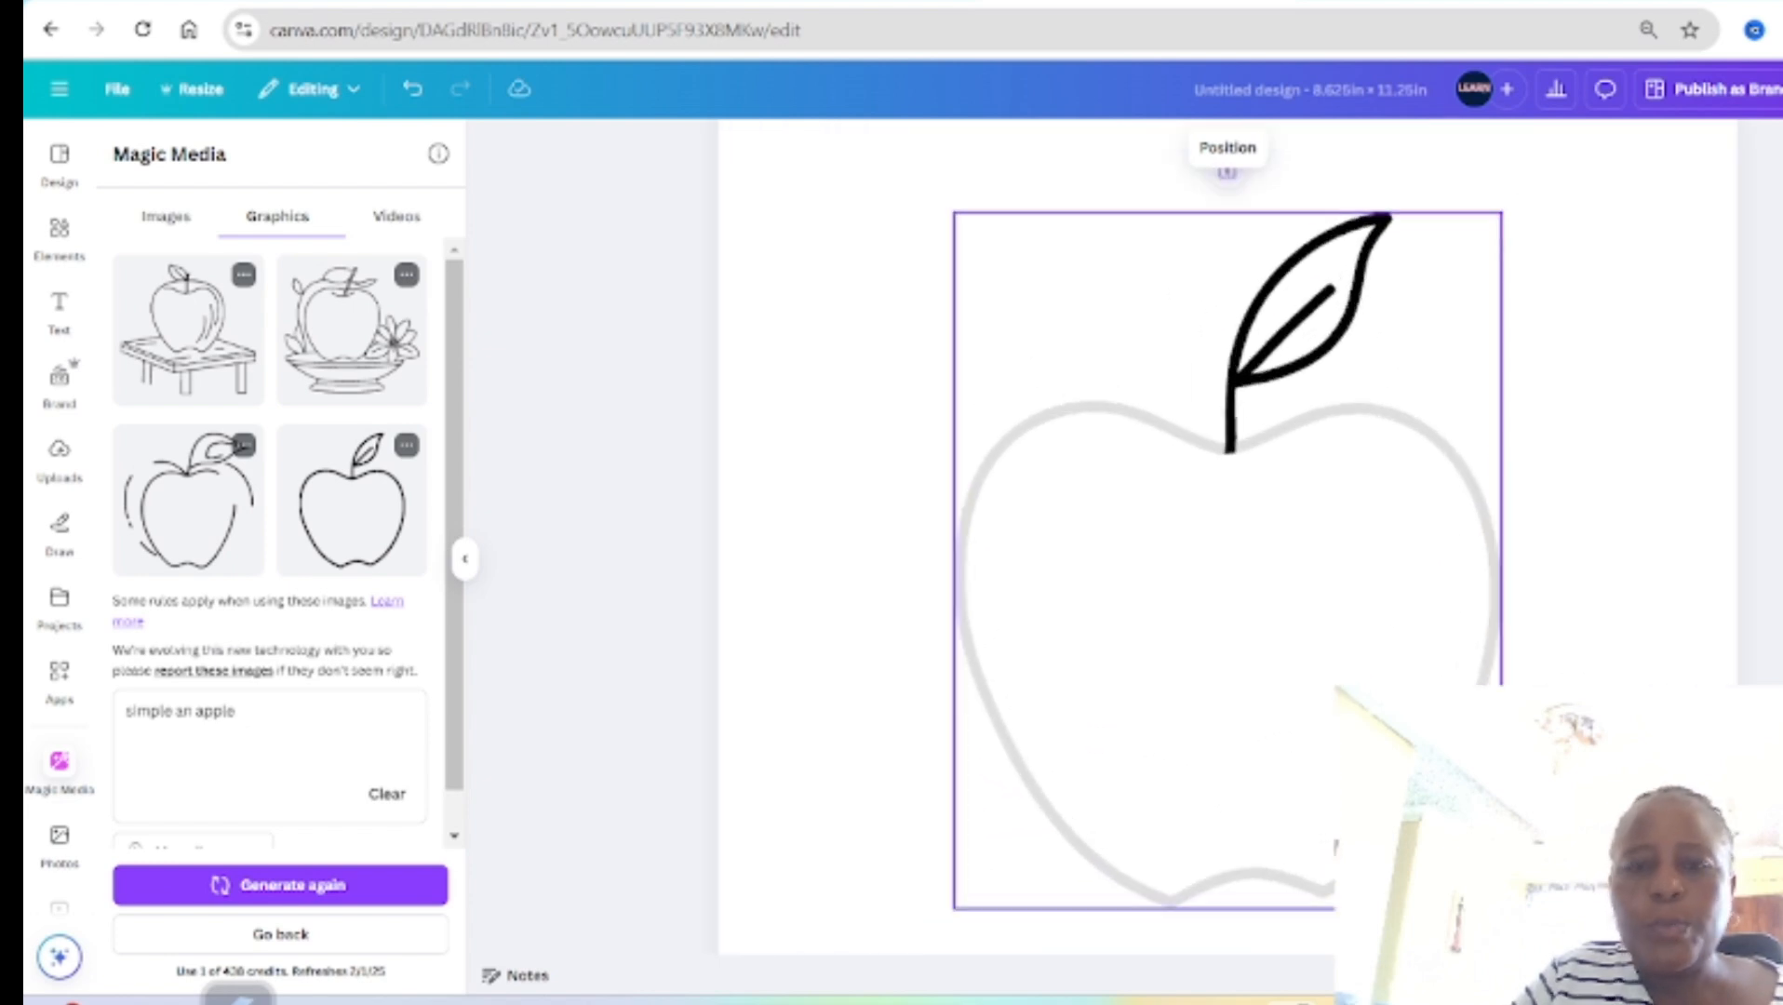
{"action": "left_click", "coordinate": [851, 395]}
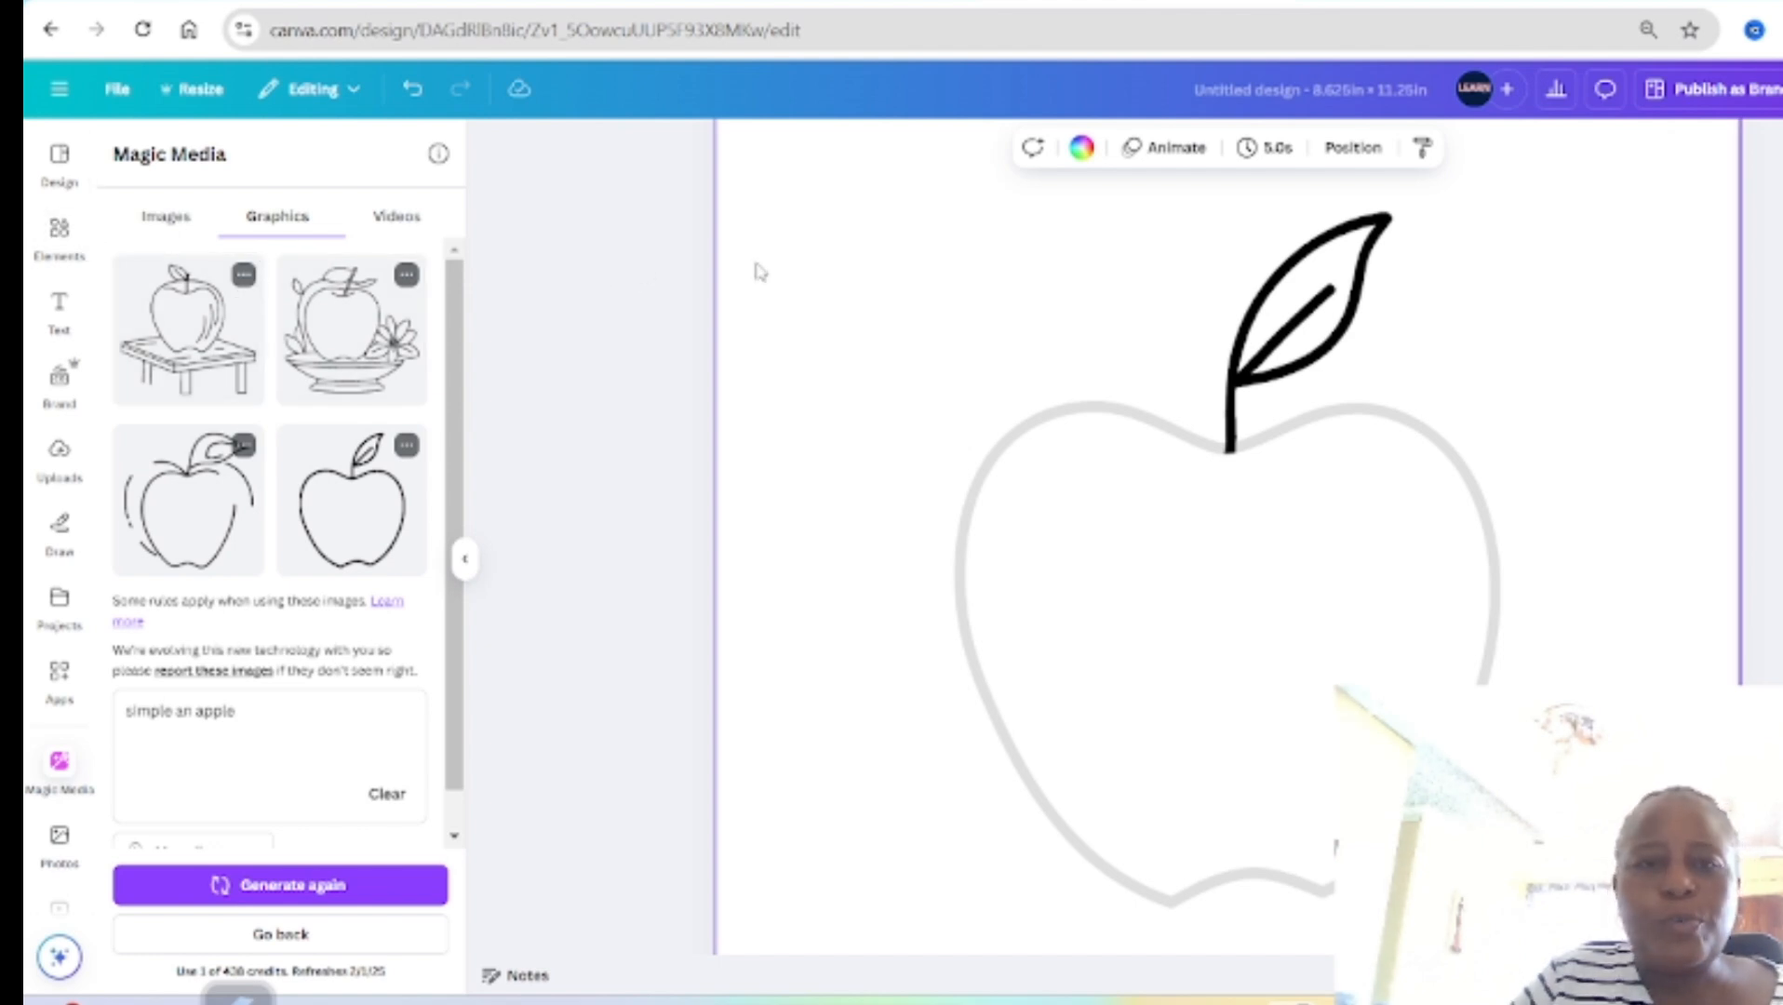
{"action": "key", "text": "c"}
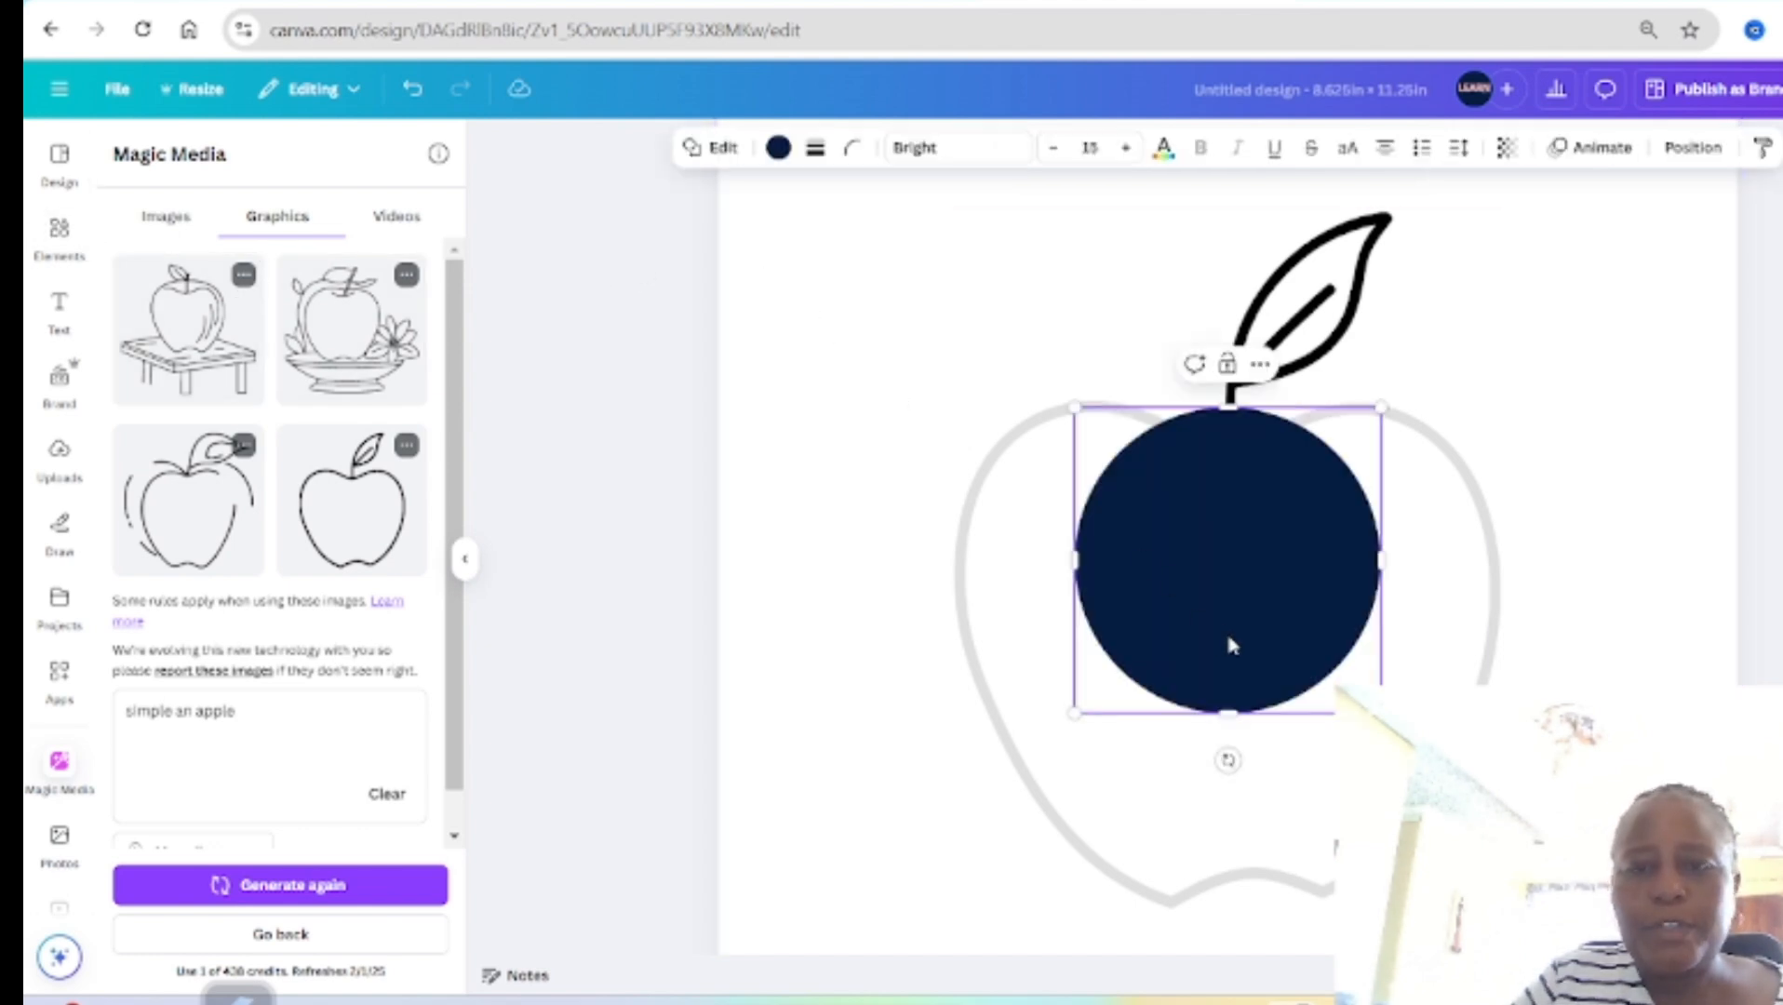
{"action": "left_click_drag", "start_coordinate": [1229, 641], "coordinate": [932, 435]}
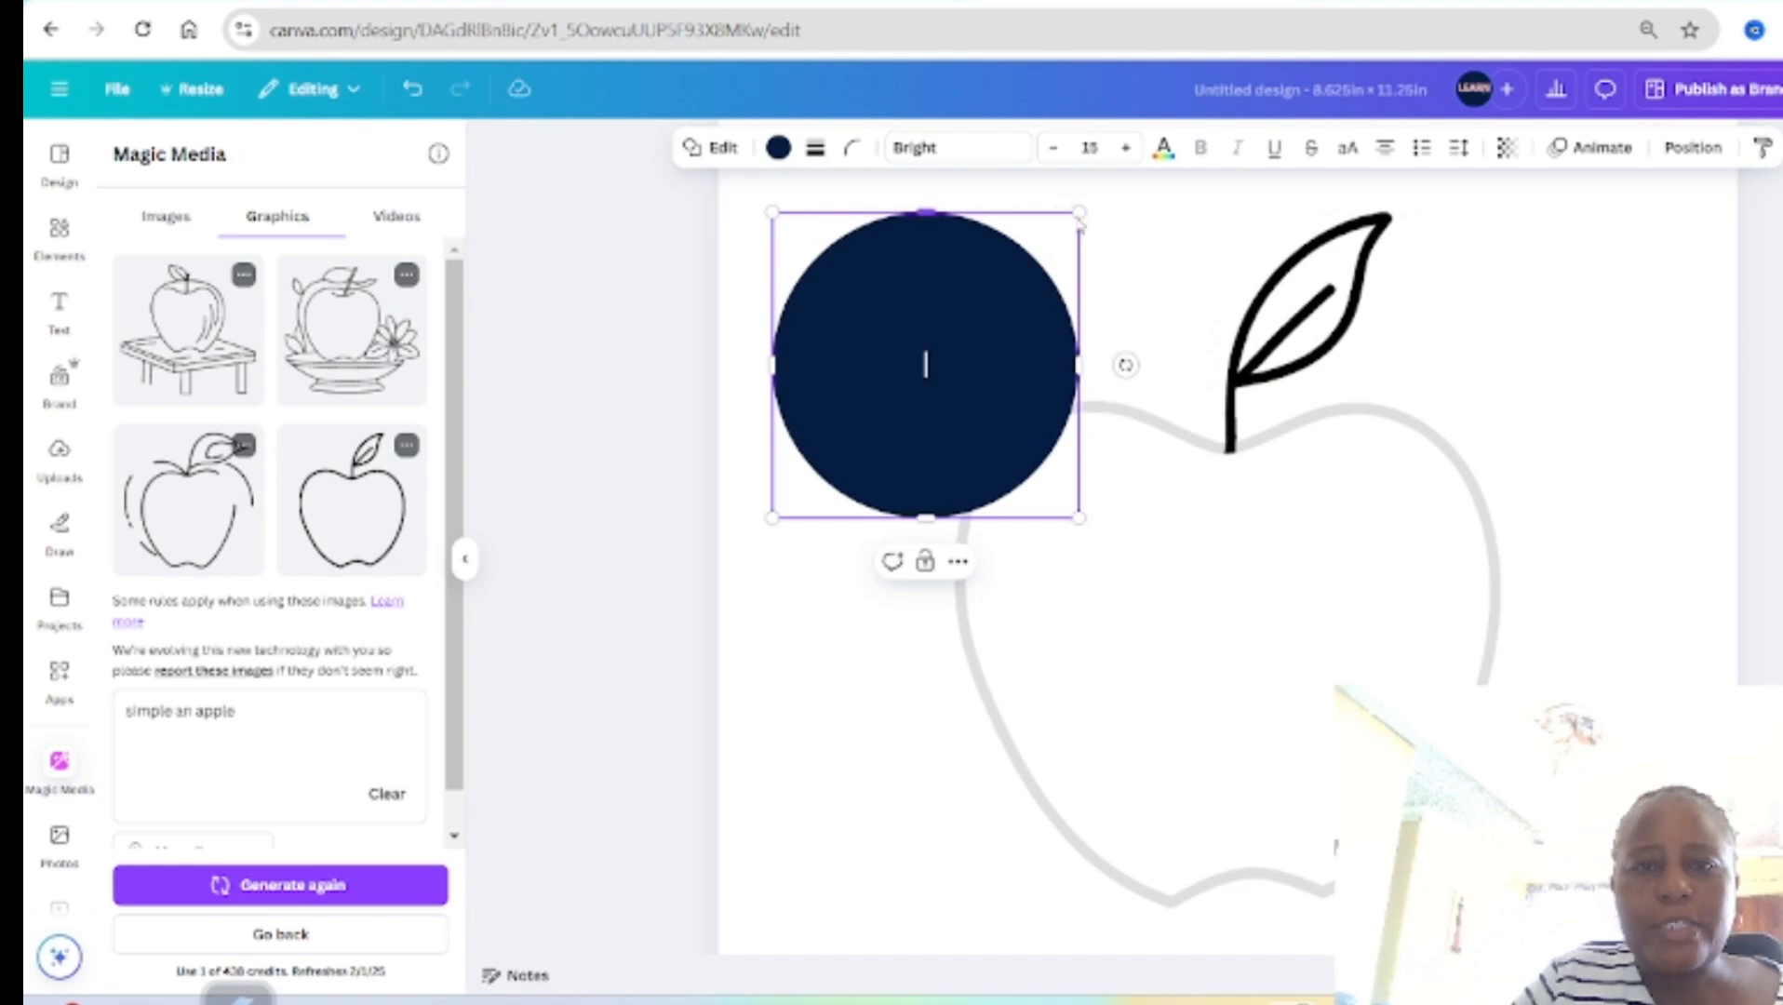
{"action": "left_click_drag", "start_coordinate": [1078, 214], "coordinate": [837, 564]}
{"action": "left_click", "coordinate": [1056, 147]}
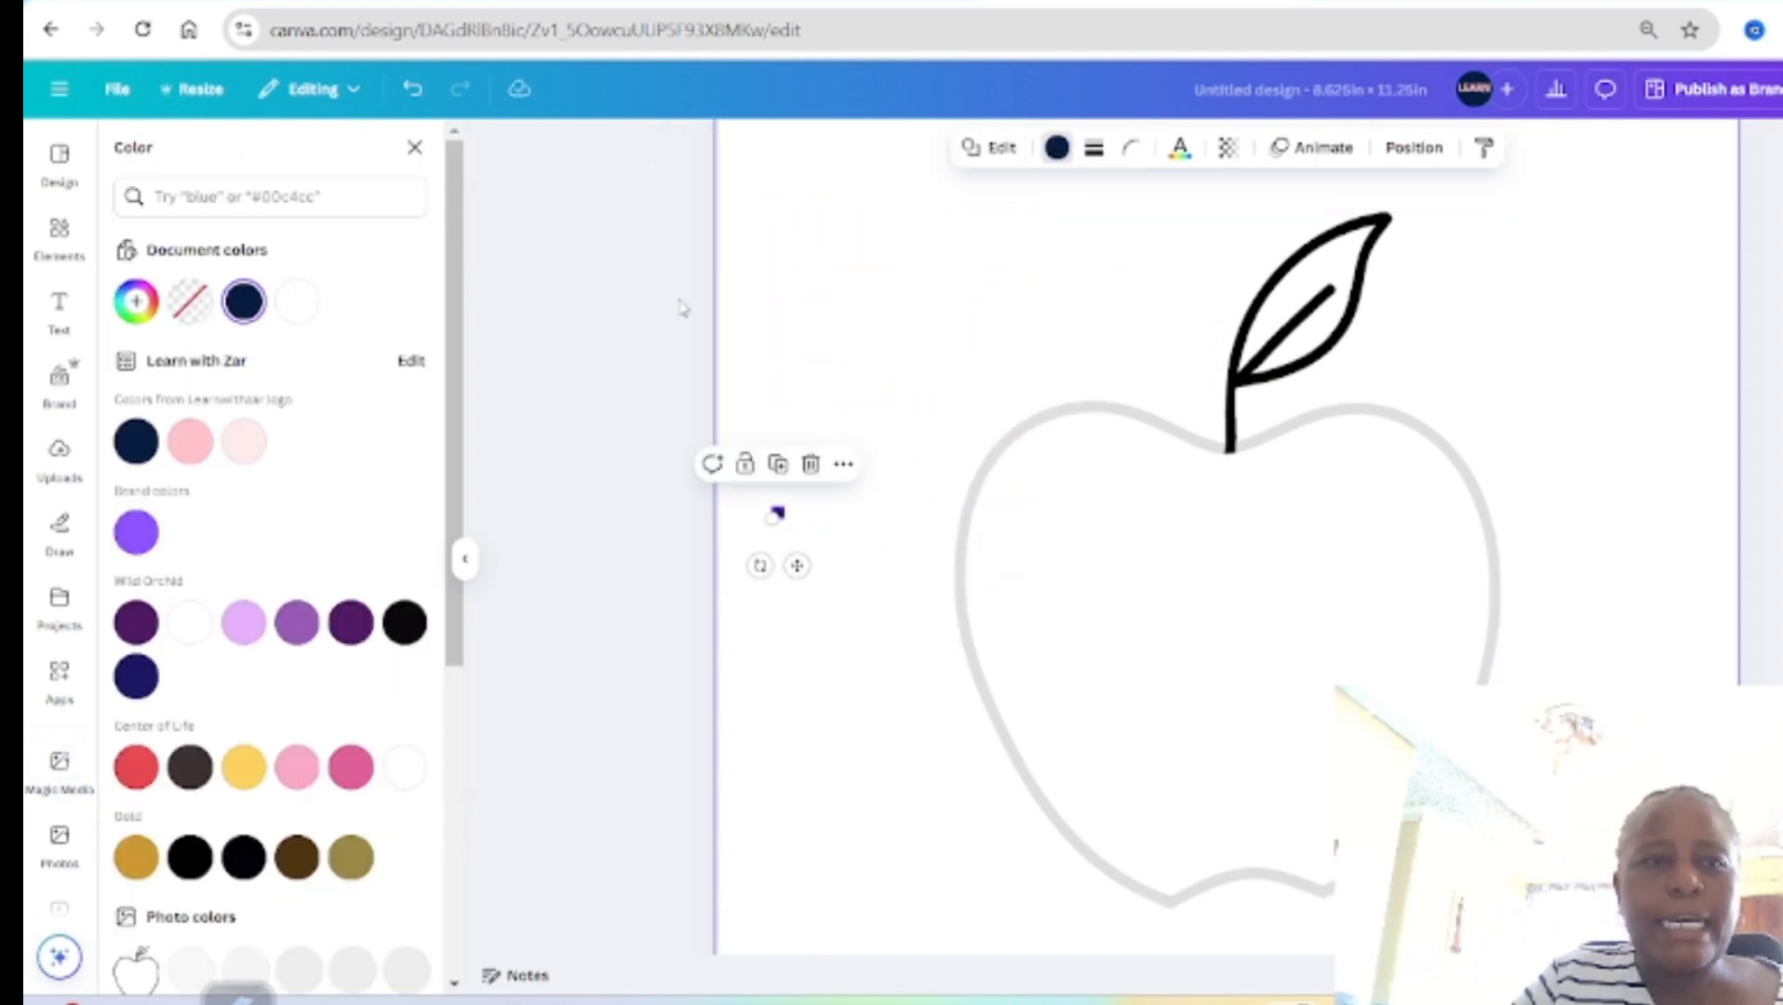
{"action": "left_click", "coordinate": [404, 622]}
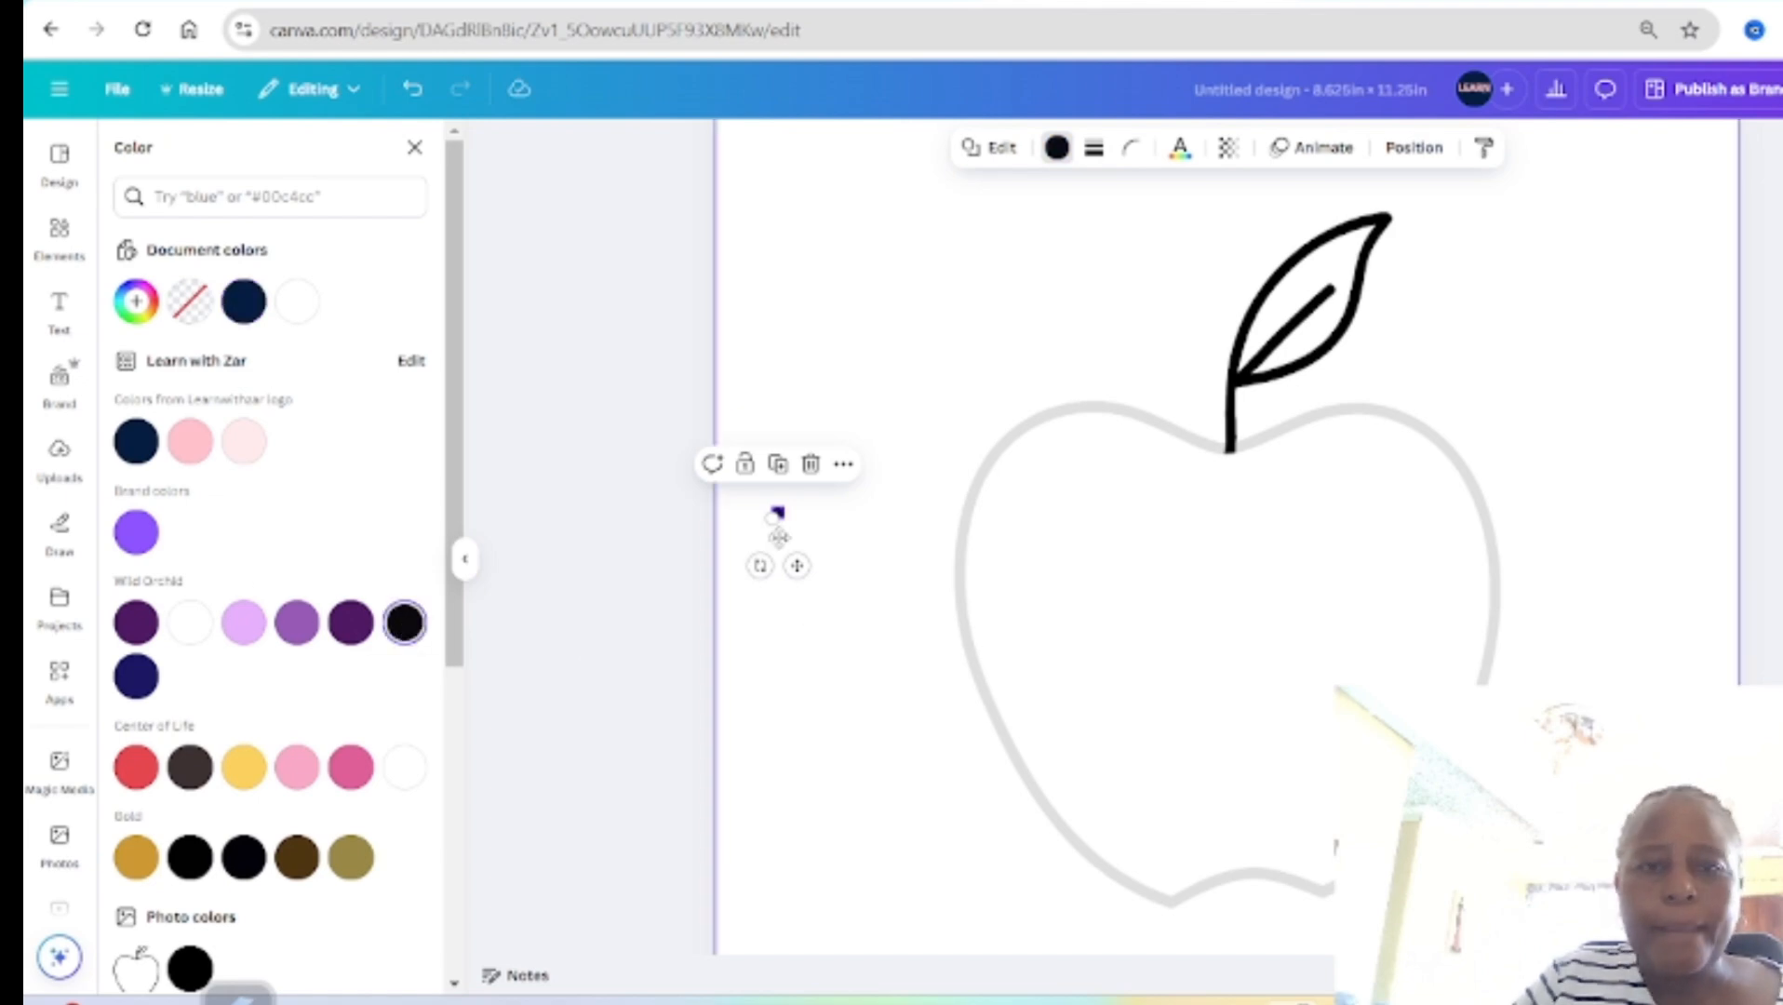
Step: Place the black dot on the apple's outline, immediately left of the stem
{"action": "left_click_drag", "start_coordinate": [797, 564], "coordinate": [1228, 503]}
{"action": "scroll", "coordinate": [1247, 526], "scroll_direction": "up", "scroll_amount": 5}
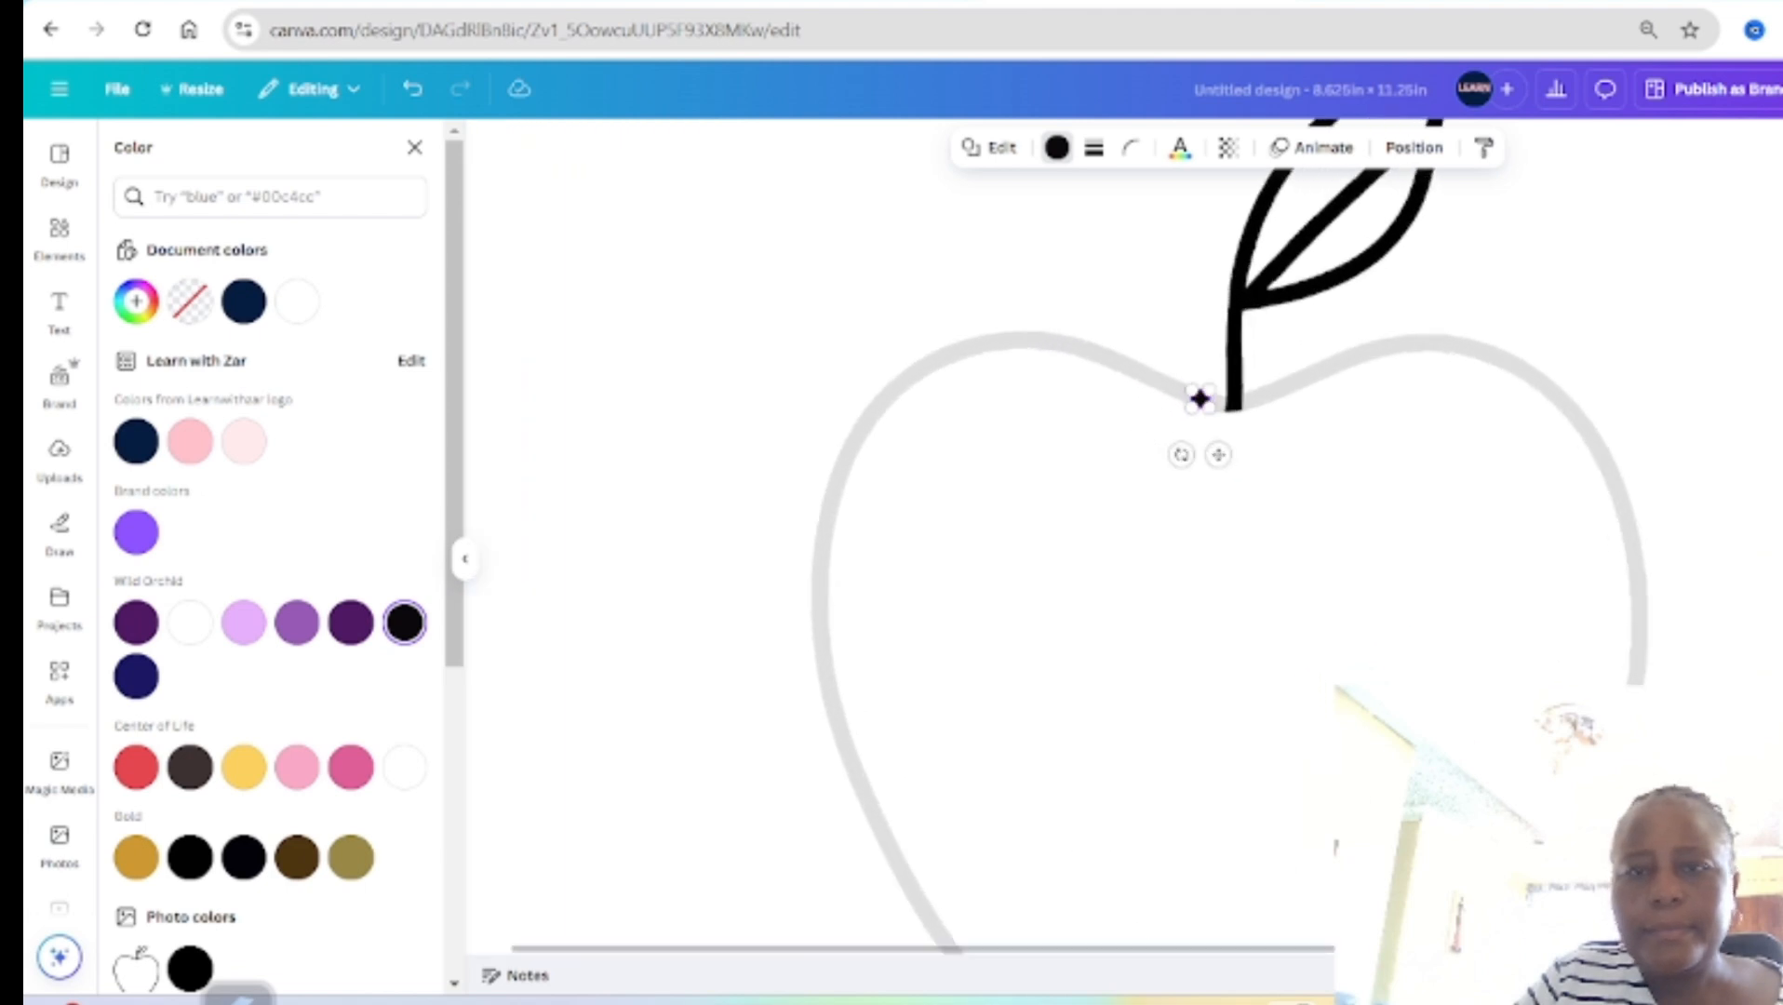
{"action": "left_click", "coordinate": [1256, 510]}
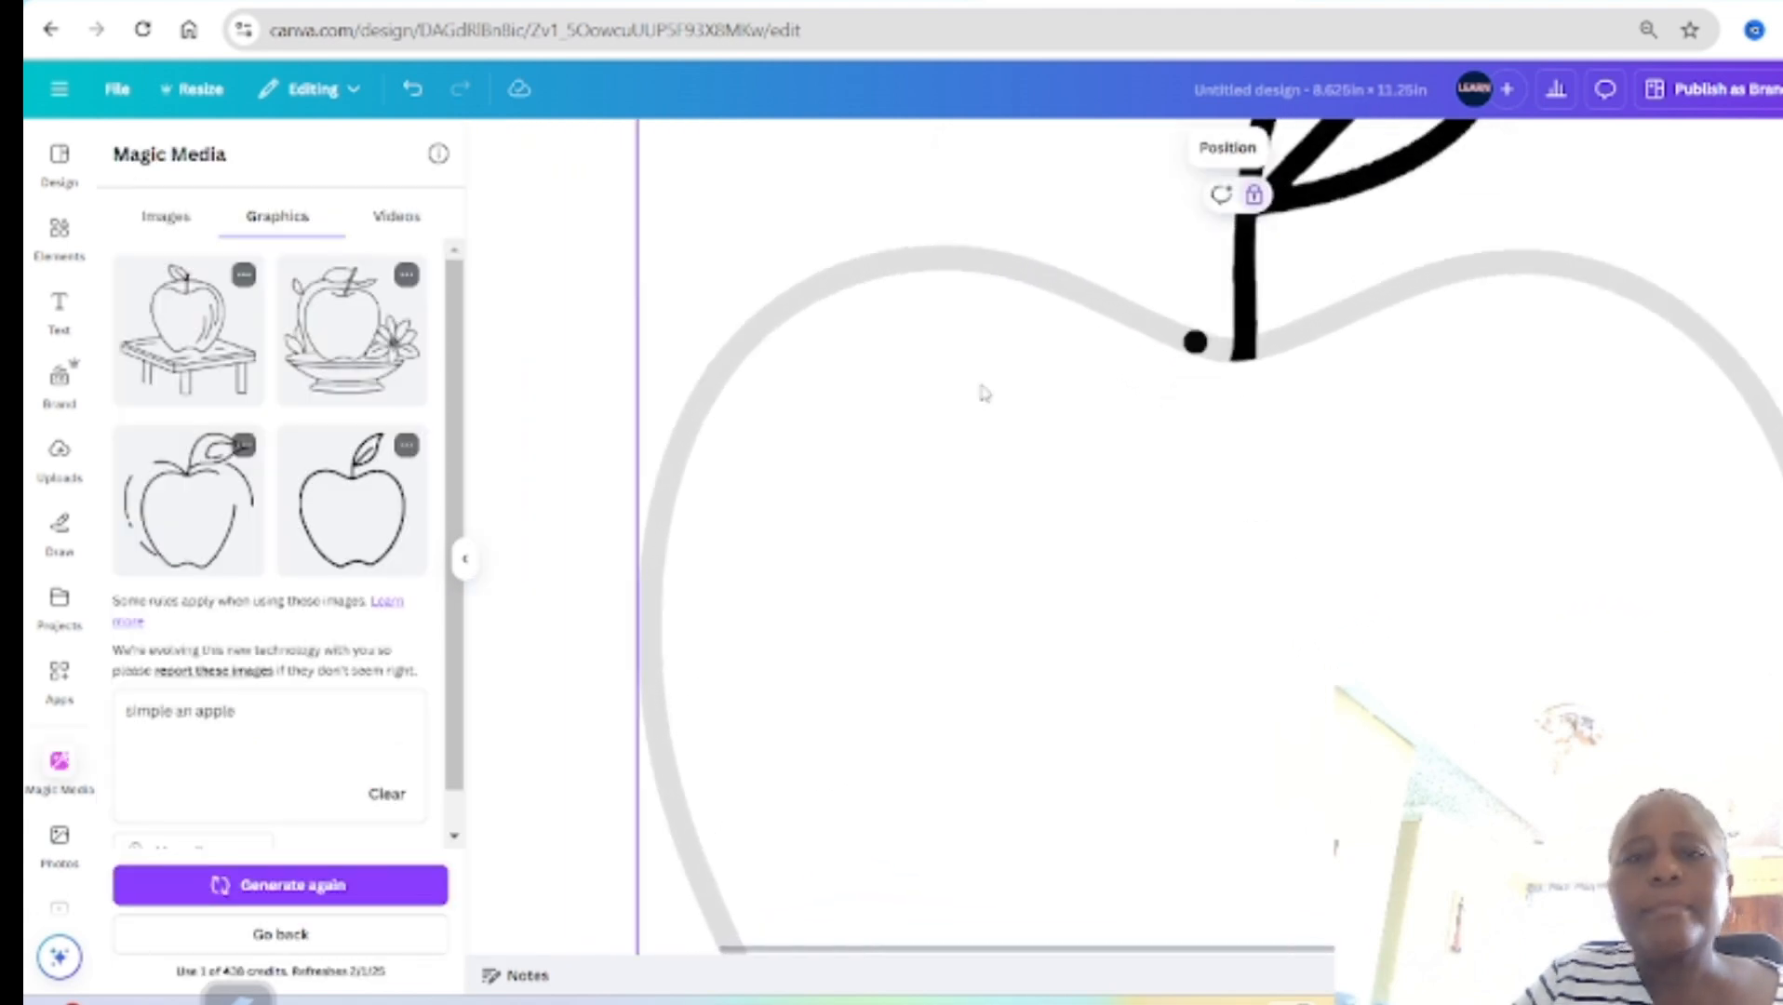
Step: Duplicate the dot repeatedly and space the copies along the outline from the stem over the apple's upper-left curve
{"action": "left_click", "coordinate": [1193, 342]}
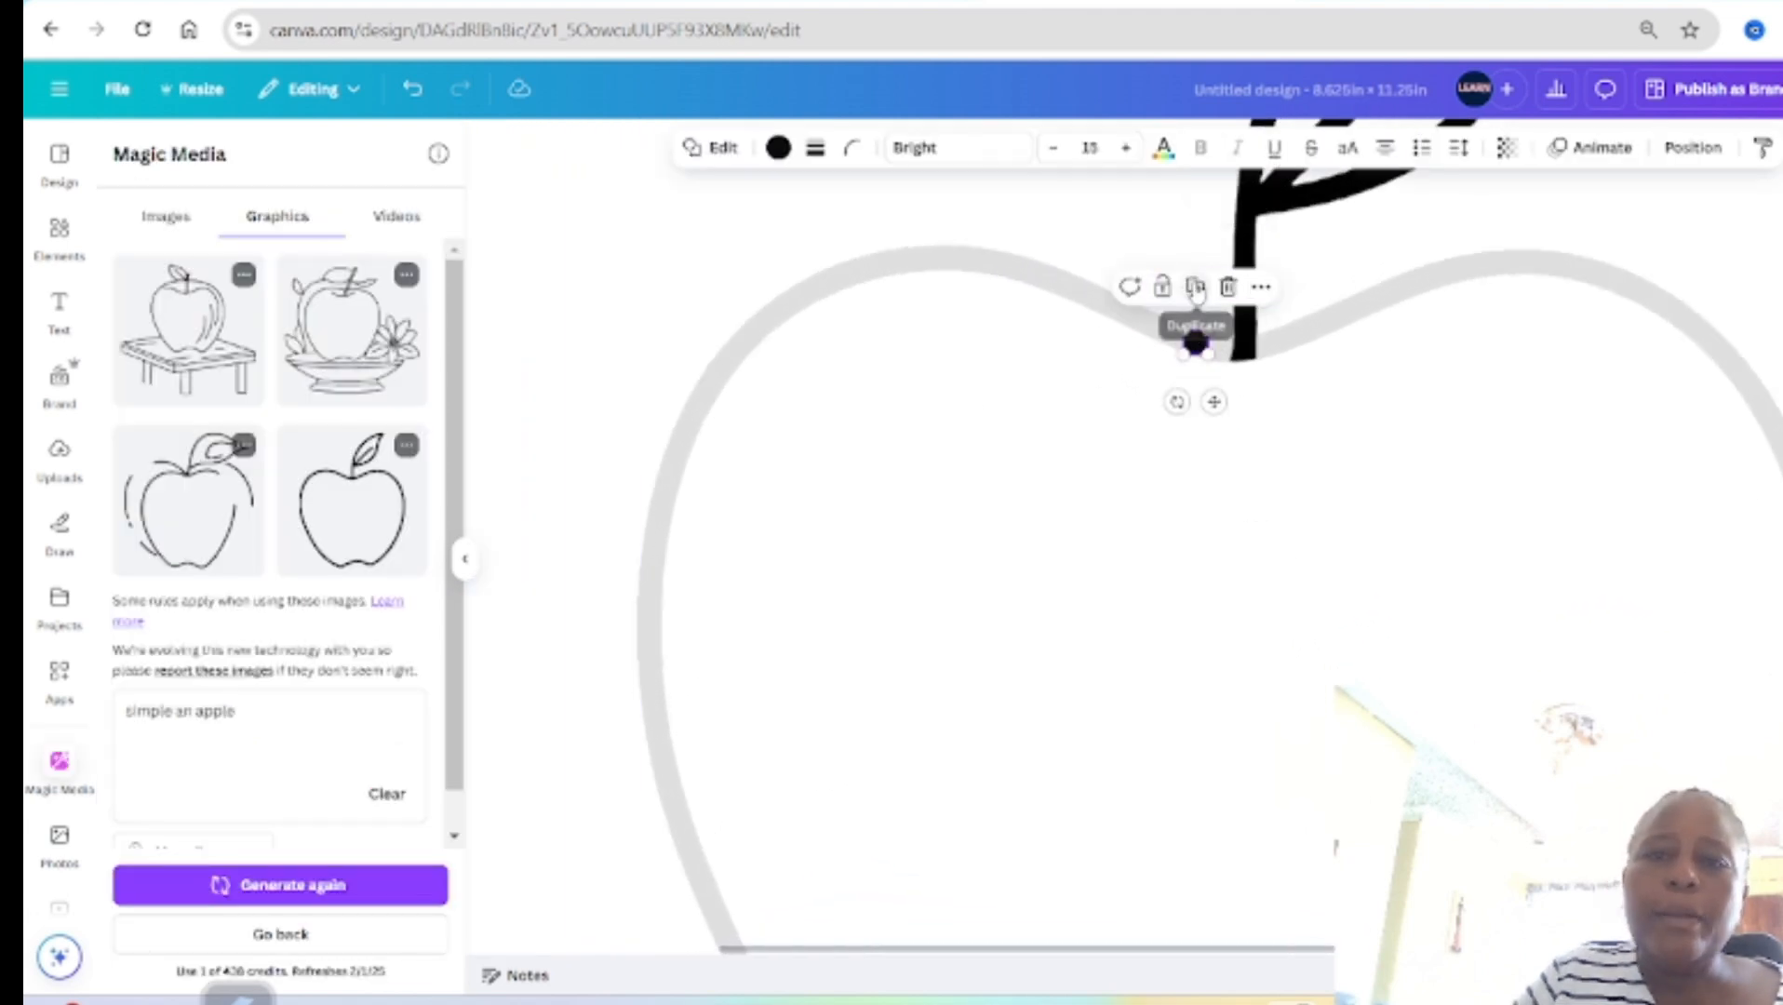
{"action": "left_click_drag", "start_coordinate": [1213, 398], "coordinate": [1119, 352]}
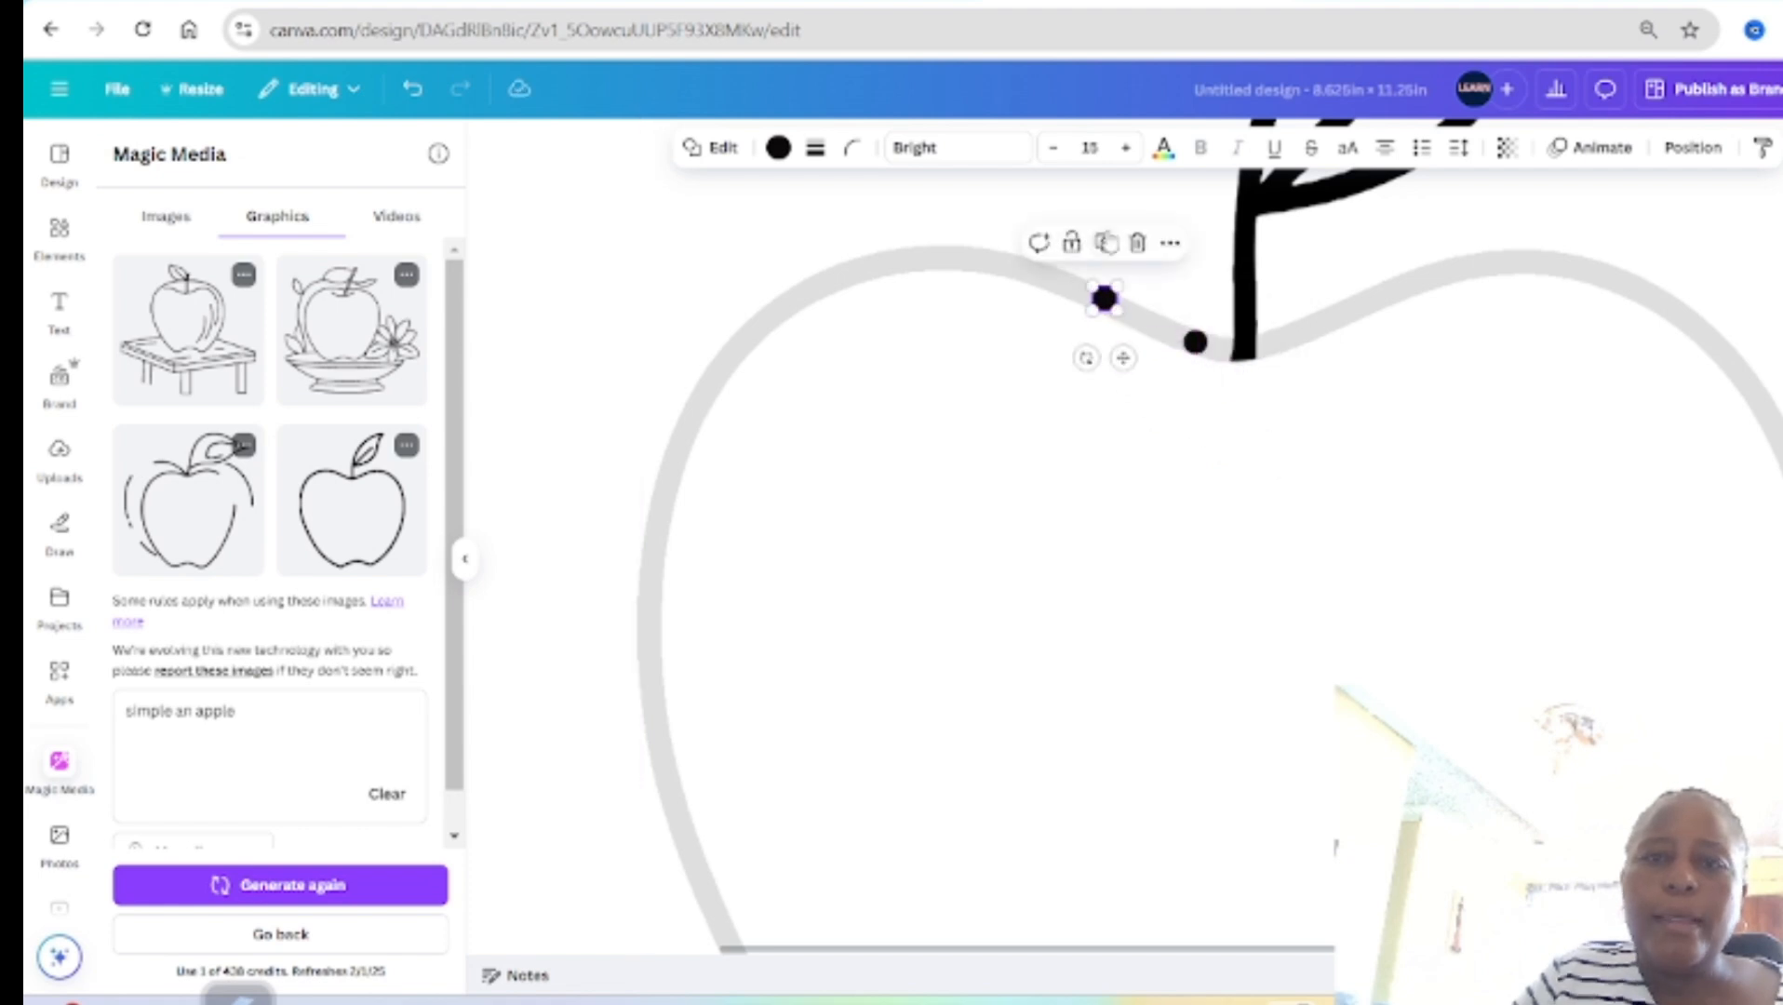
{"action": "left_click", "coordinate": [1104, 243]}
{"action": "left_click_drag", "start_coordinate": [1031, 313], "coordinate": [1031, 326]}
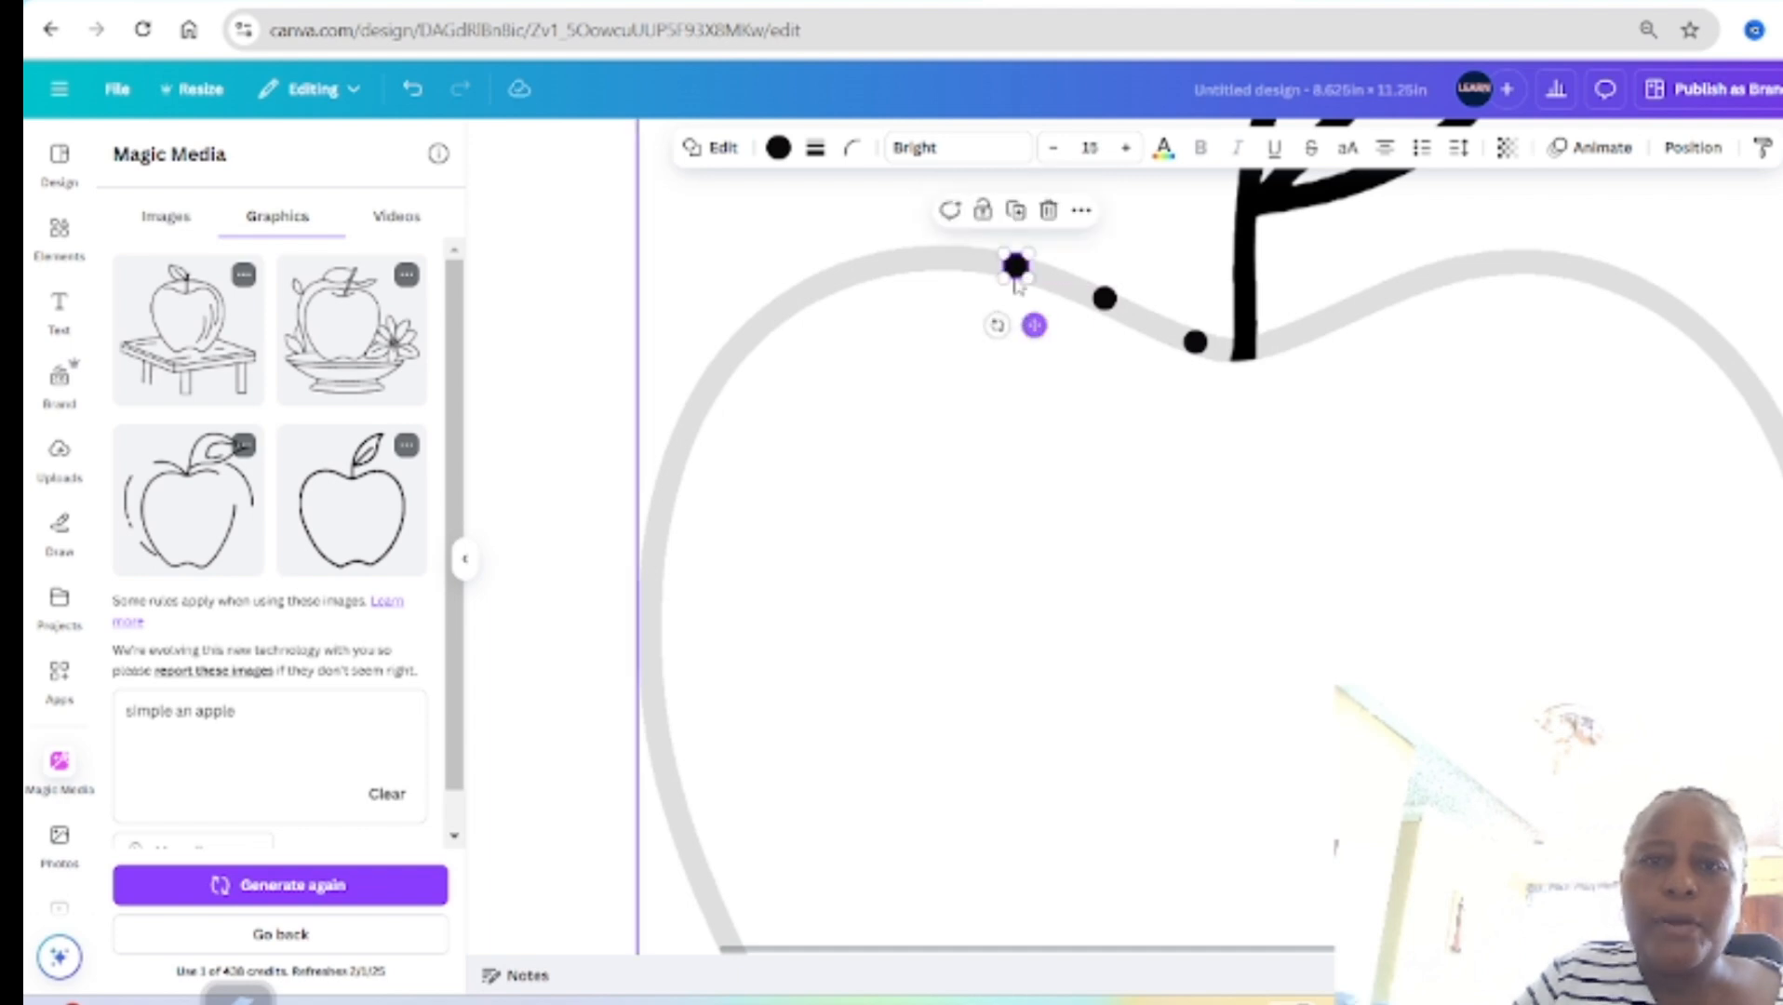
{"action": "left_click", "coordinate": [1007, 207]}
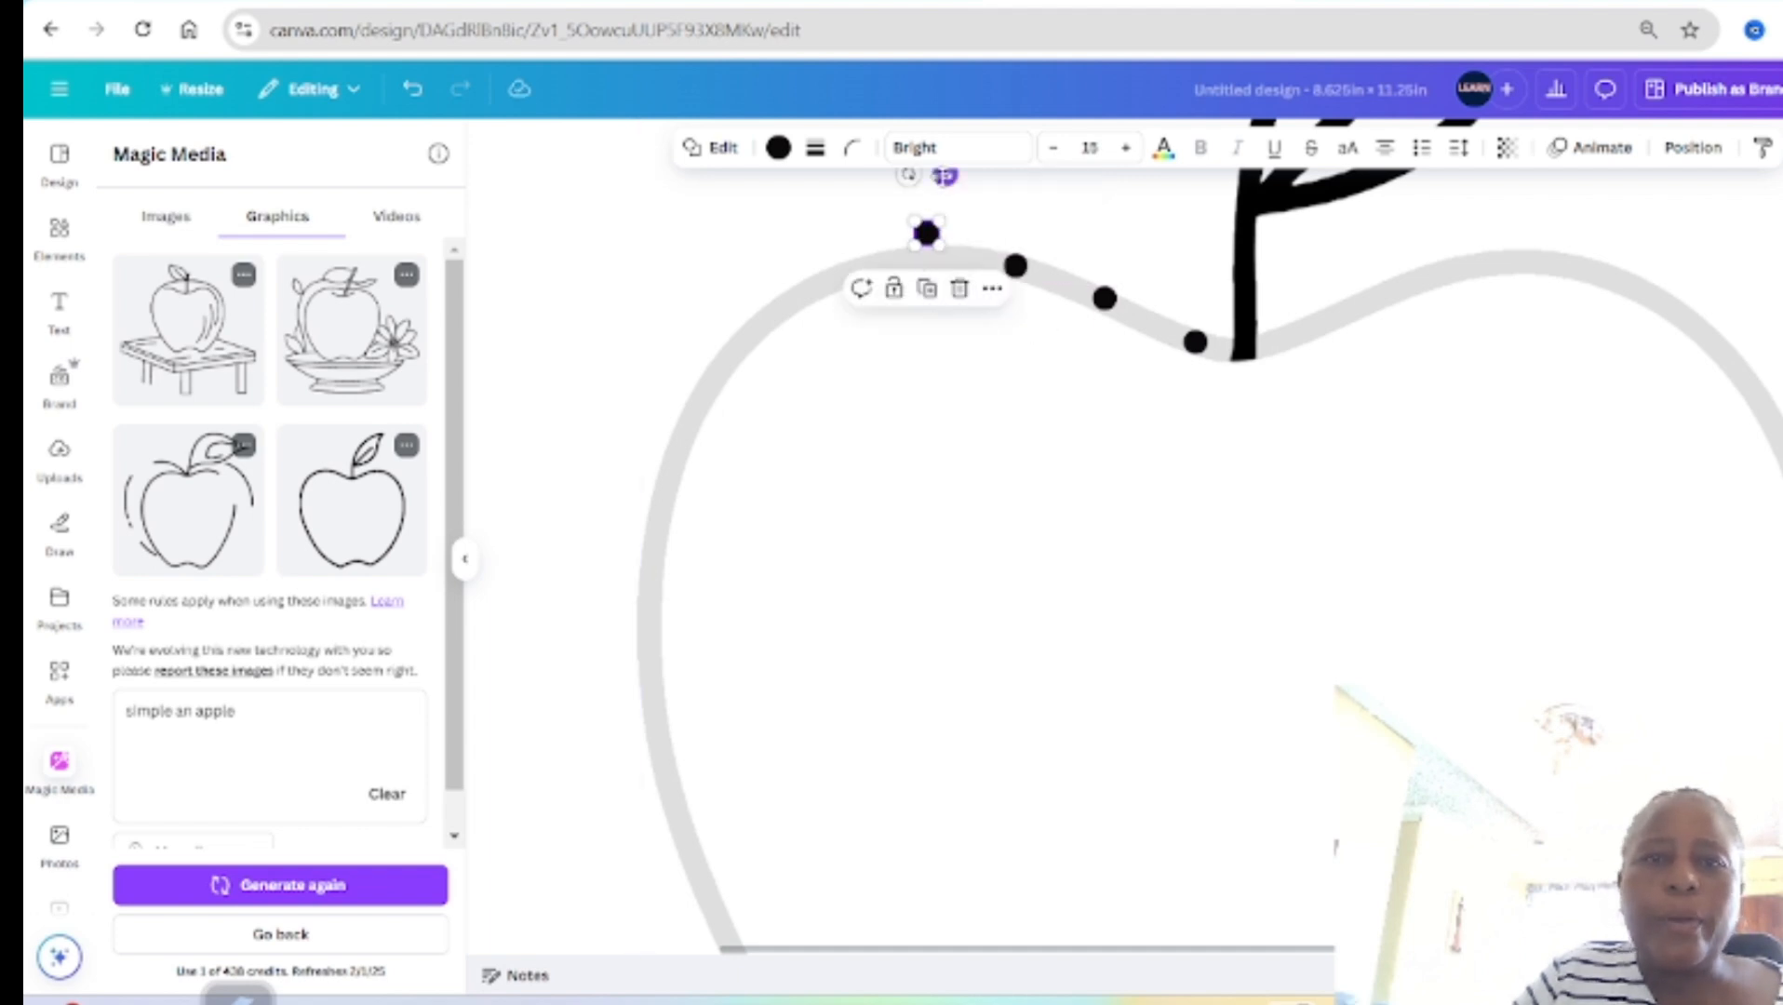
{"action": "left_click_drag", "start_coordinate": [944, 174], "coordinate": [857, 219]}
{"action": "left_click", "coordinate": [928, 195]}
{"action": "left_click", "coordinate": [837, 220]}
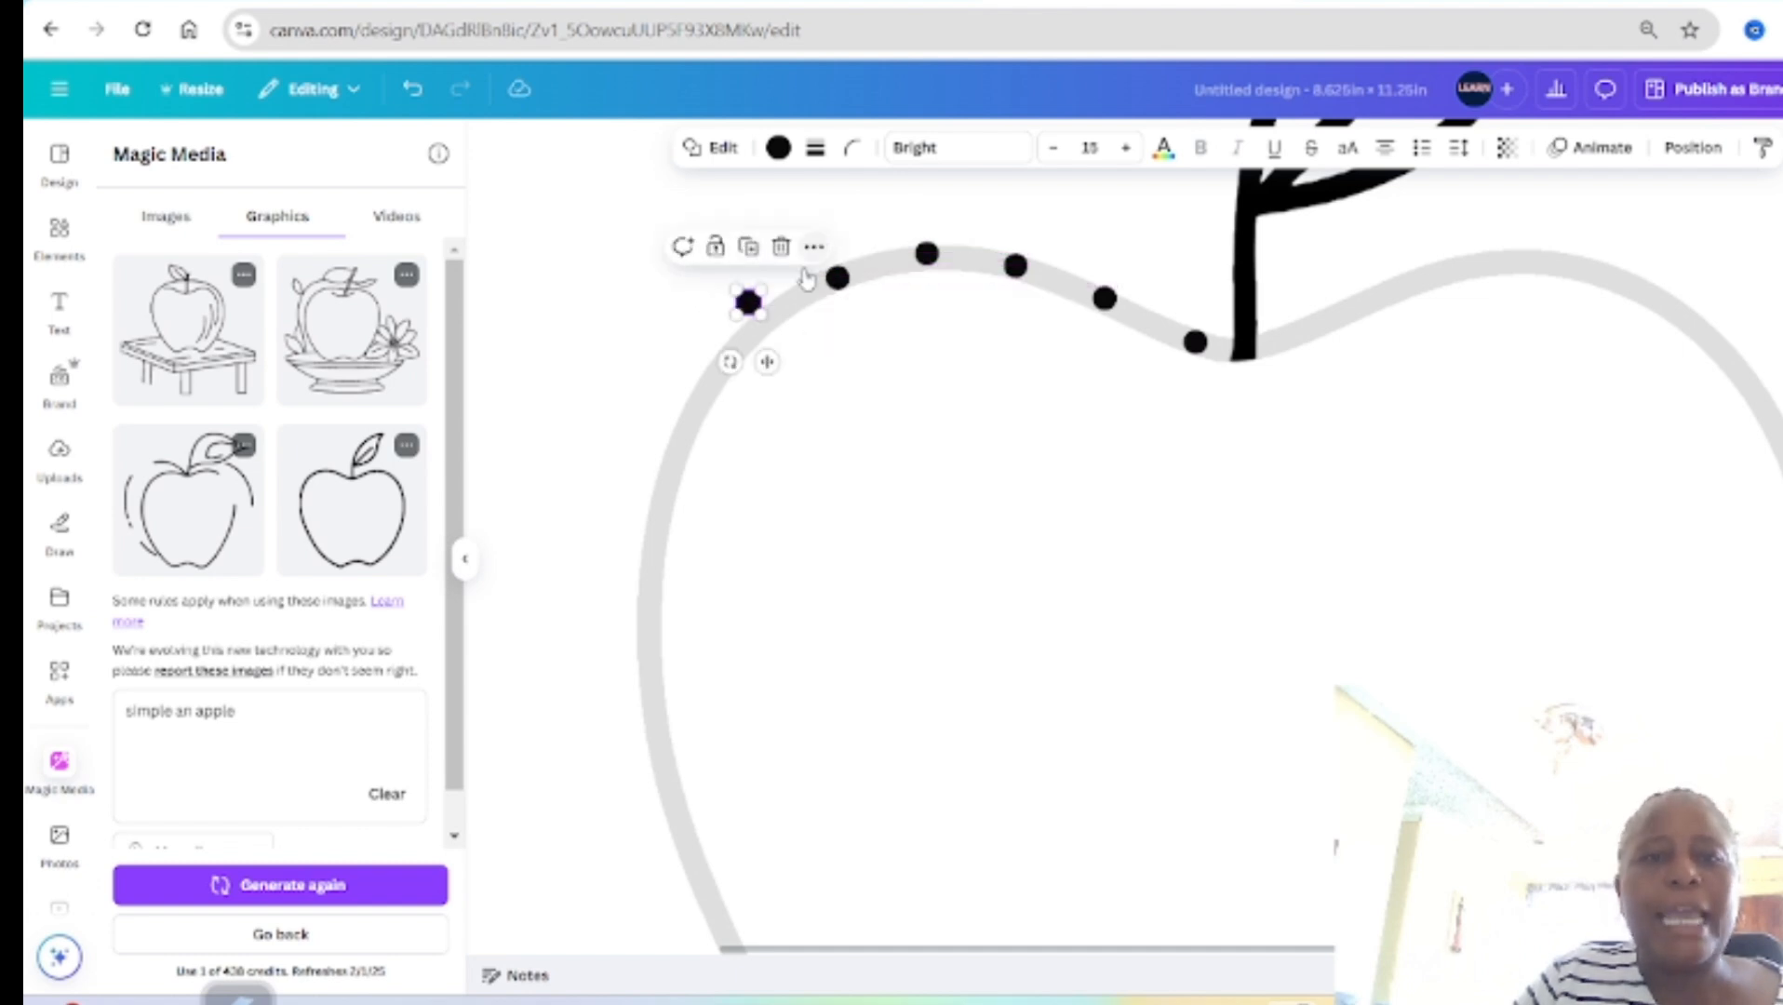
{"action": "left_click_drag", "start_coordinate": [770, 356], "coordinate": [780, 374]}
Step: Continue duplicating dots and space them evenly down the left side of the apple's outline
{"action": "key", "text": "ctrl+d"}
{"action": "left_click_drag", "start_coordinate": [700, 421], "coordinate": [710, 458]}
{"action": "key", "text": "ctrl+d"}
{"action": "scroll", "coordinate": [677, 484], "scroll_direction": "down", "scroll_amount": 2}
{"action": "mouse_move", "coordinate": [656, 544]}
{"action": "left_mouse_down"}
{"action": "mouse_move", "coordinate": [680, 563]}
{"action": "mouse_move", "coordinate": [669, 520]}
{"action": "left_mouse_up"}
{"action": "key", "text": "ctrl+d"}
{"action": "left_click_drag", "start_coordinate": [657, 634], "coordinate": [669, 635]}
{"action": "scroll", "coordinate": [773, 608], "scroll_direction": "down", "scroll_amount": 2}
{"action": "key", "text": "ctrl+d"}
{"action": "left_click_drag", "start_coordinate": [859, 355], "coordinate": [868, 355]}
{"action": "key", "text": "ctrl+d"}
{"action": "left_click_drag", "start_coordinate": [828, 556], "coordinate": [863, 556]}
Step: Extend the row of duplicated dots along the apple's lower-left curve toward its base
{"action": "key", "text": "ctrl+d"}
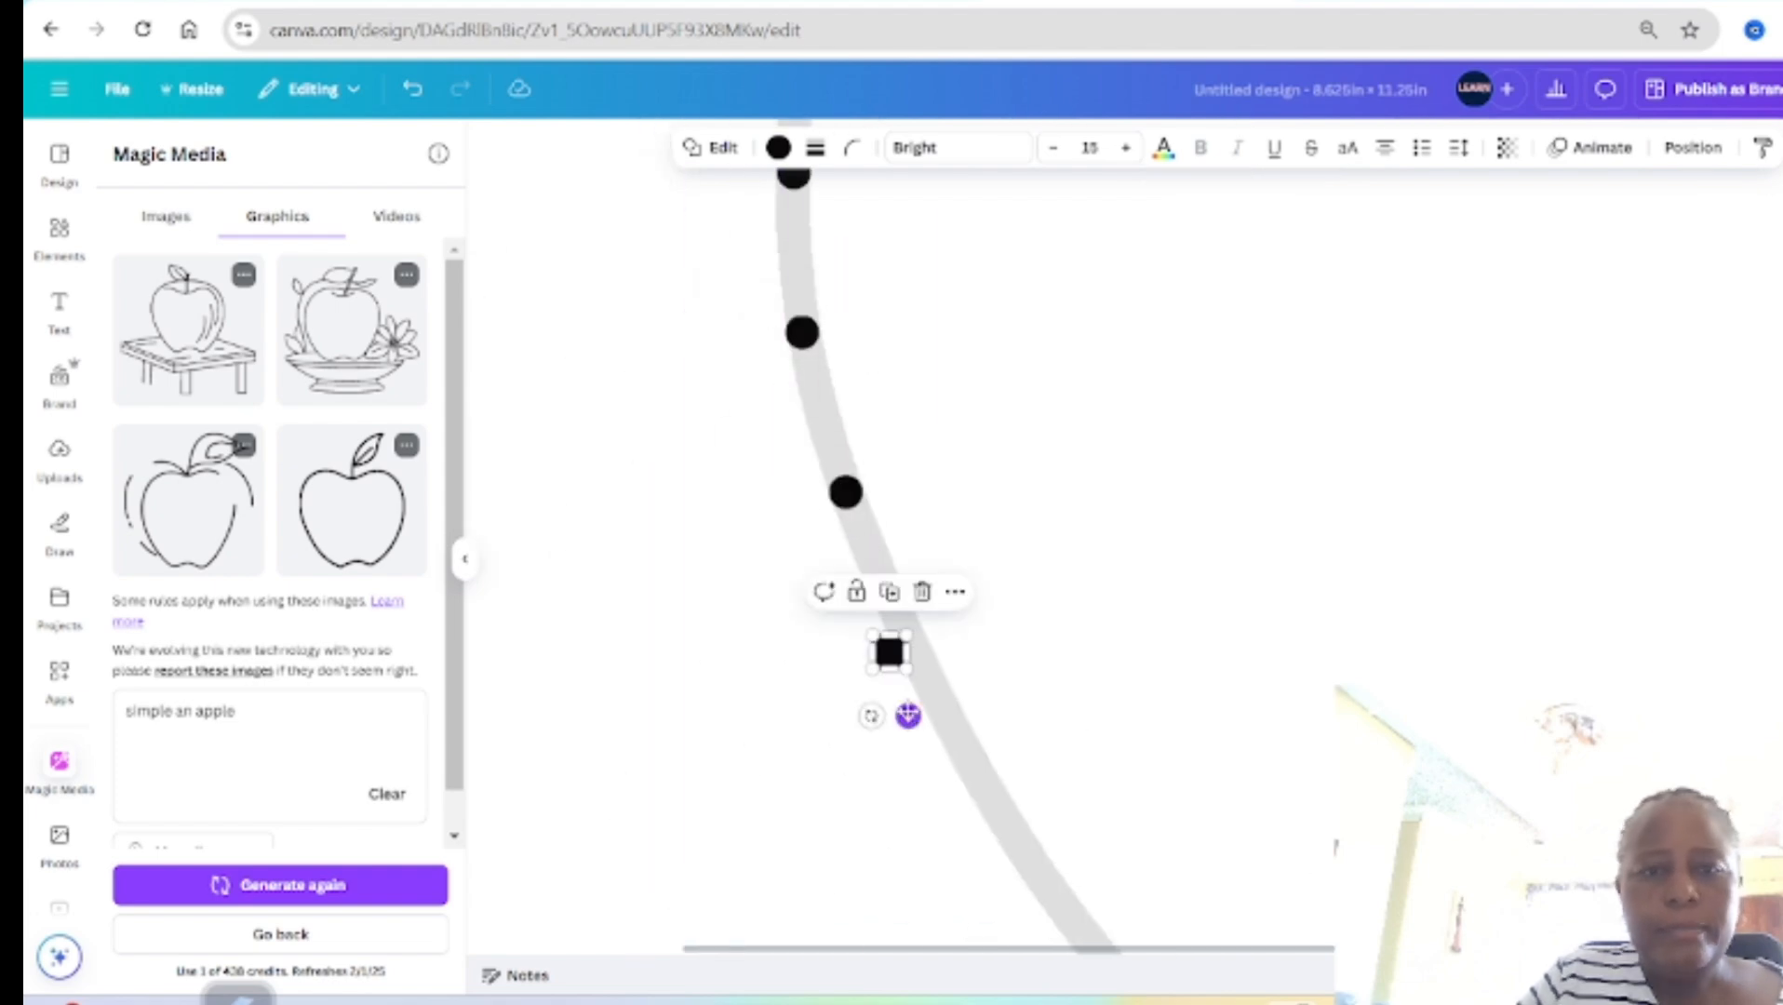
{"action": "left_click_drag", "start_coordinate": [907, 716], "coordinate": [933, 706]}
{"action": "key", "text": "ctrl+d"}
{"action": "left_click_drag", "start_coordinate": [1088, 666], "coordinate": [1101, 659]}
{"action": "left_click_drag", "start_coordinate": [1191, 799], "coordinate": [1208, 773]}
{"action": "left_click_drag", "start_coordinate": [1316, 884], "coordinate": [1338, 872]}
{"action": "scroll", "coordinate": [1339, 871], "scroll_direction": "down", "scroll_amount": 1}
{"action": "left_click_drag", "start_coordinate": [1473, 854], "coordinate": [1468, 815]}
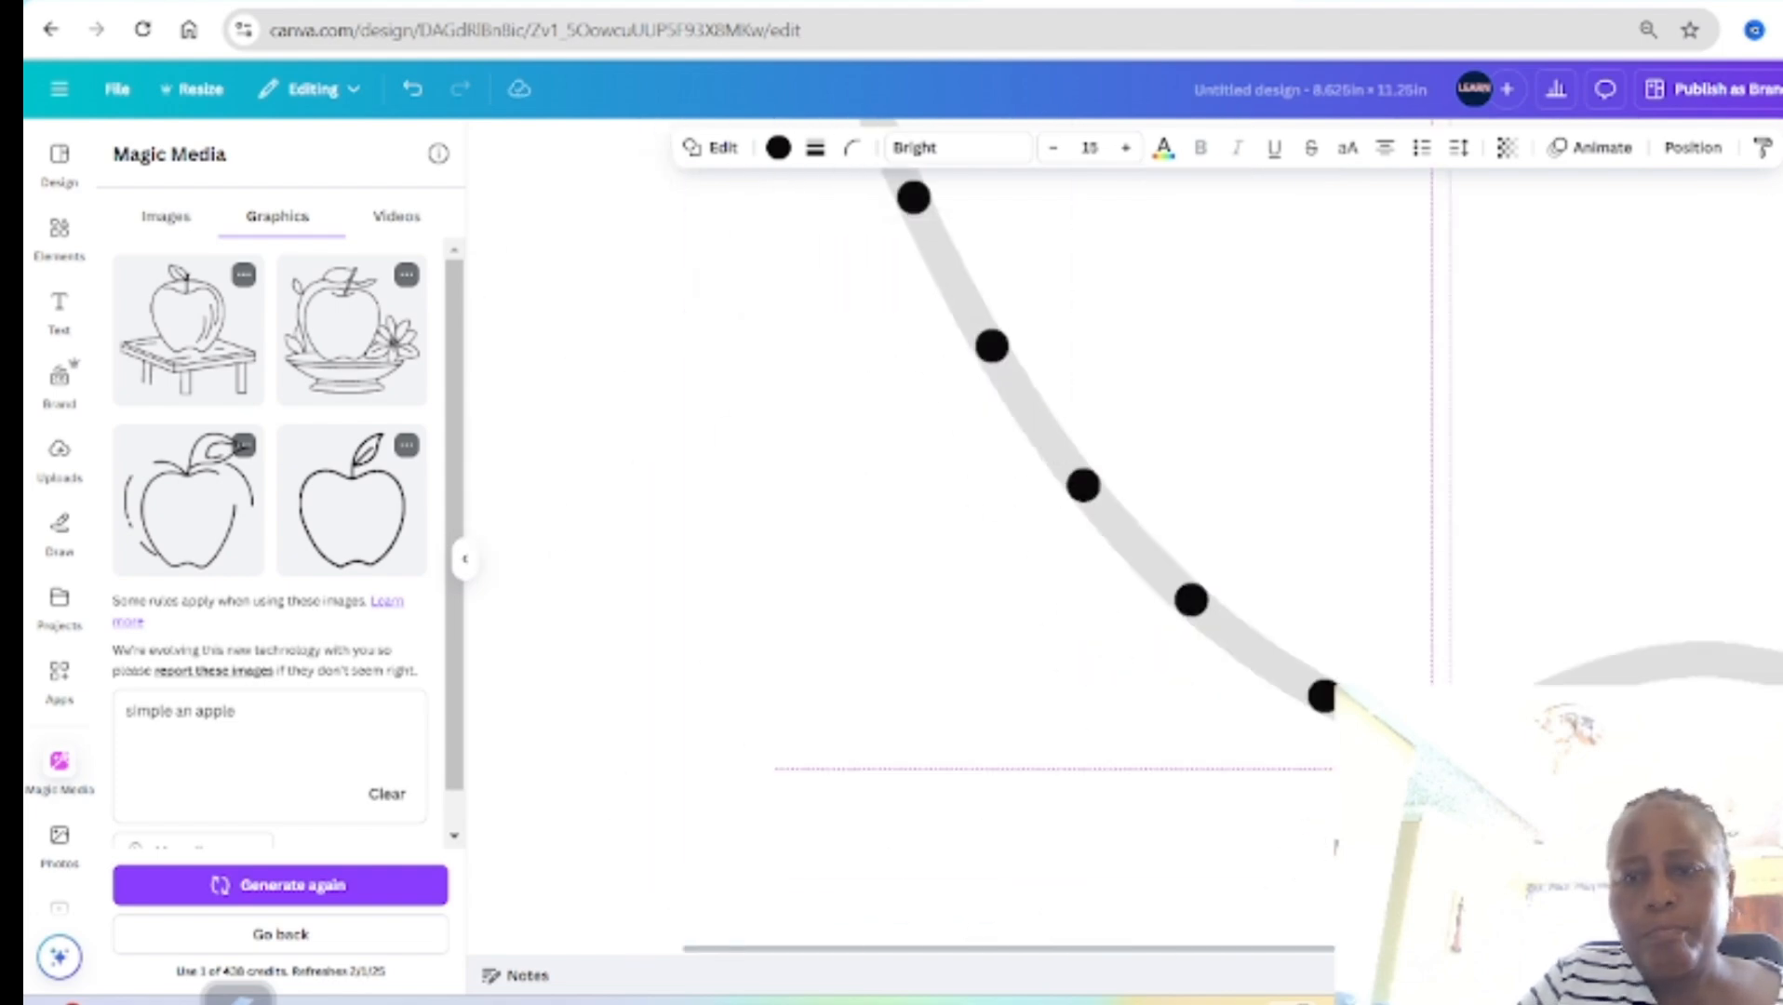
Step: Place more duplicated dots across the wavy base of the apple up to the start of its lower-right curve
{"action": "scroll", "coordinate": [1469, 815], "scroll_direction": "right", "scroll_amount": 4}
{"action": "left_click_drag", "start_coordinate": [1204, 866], "coordinate": [1170, 757]}
{"action": "left_click", "coordinate": [1152, 636]}
{"action": "left_click_drag", "start_coordinate": [1263, 703], "coordinate": [1302, 726]}
{"action": "left_click", "coordinate": [1284, 603]}
{"action": "left_click_drag", "start_coordinate": [1435, 692], "coordinate": [1429, 743]}
{"action": "left_click", "coordinate": [1411, 620]}
{"action": "left_click_drag", "start_coordinate": [1556, 760], "coordinate": [1541, 776]}
{"action": "scroll", "coordinate": [1541, 776], "scroll_direction": "right", "scroll_amount": 5}
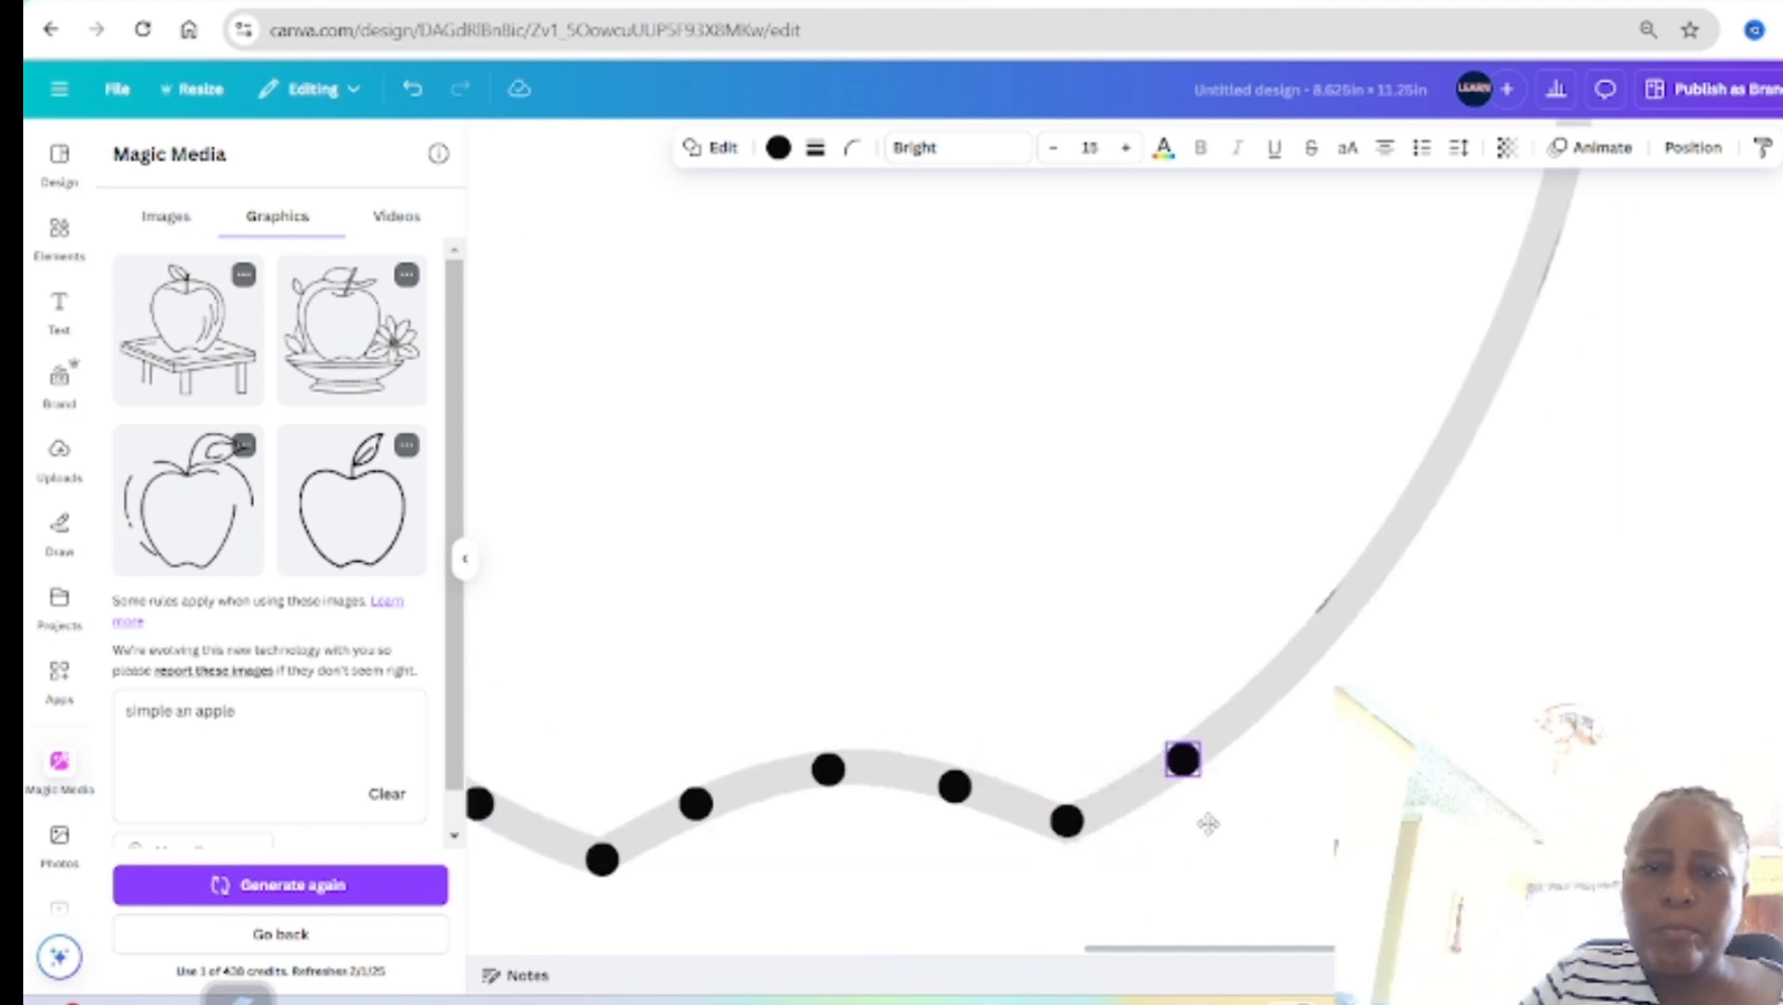
Step: Place duplicated dots up the right side of the apple's outline to its upper-right shoulder
{"action": "left_click_drag", "start_coordinate": [1419, 631], "coordinate": [1413, 598]}
{"action": "scroll", "coordinate": [1412, 598], "scroll_direction": "up", "scroll_amount": 2}
{"action": "left_click", "coordinate": [1394, 659]}
{"action": "left_click_drag", "start_coordinate": [1515, 656], "coordinate": [1509, 615]}
{"action": "scroll", "coordinate": [1509, 615], "scroll_direction": "up", "scroll_amount": 3}
{"action": "left_click", "coordinate": [1491, 769]}
{"action": "left_click_drag", "start_coordinate": [1667, 676], "coordinate": [1611, 638]}
{"action": "left_click", "coordinate": [1599, 730]}
{"action": "scroll", "coordinate": [1610, 637], "scroll_direction": "up", "scroll_amount": 3}
{"action": "left_click", "coordinate": [1592, 775]}
{"action": "left_click_drag", "start_coordinate": [1602, 713], "coordinate": [1583, 737]}
{"action": "left_click", "coordinate": [1564, 615]}
{"action": "left_click_drag", "start_coordinate": [1549, 569], "coordinate": [1511, 600]}
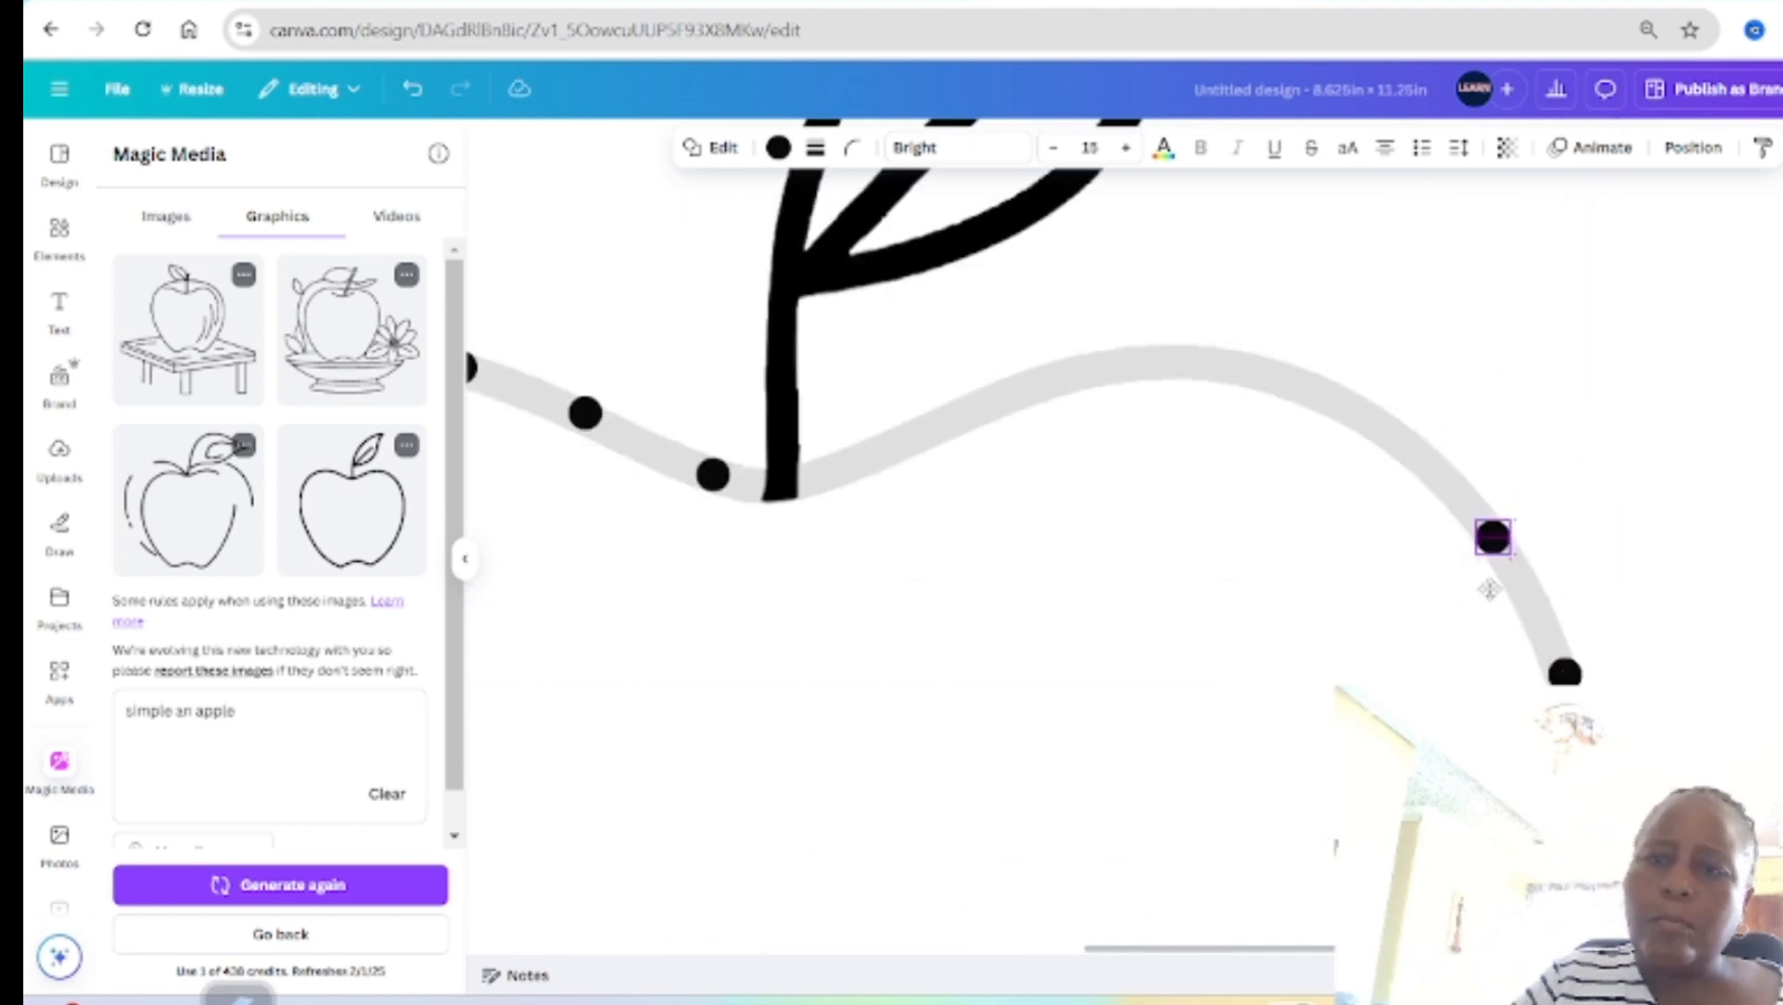
Step: Complete the dotted outline with duplicated dots over the apple's upper-right curve back to the stem
{"action": "left_click", "coordinate": [1492, 476]}
{"action": "left_click_drag", "start_coordinate": [1439, 462], "coordinate": [1412, 493]}
{"action": "left_click", "coordinate": [1244, 307]}
{"action": "left_click_drag", "start_coordinate": [1210, 373], "coordinate": [895, 410]}
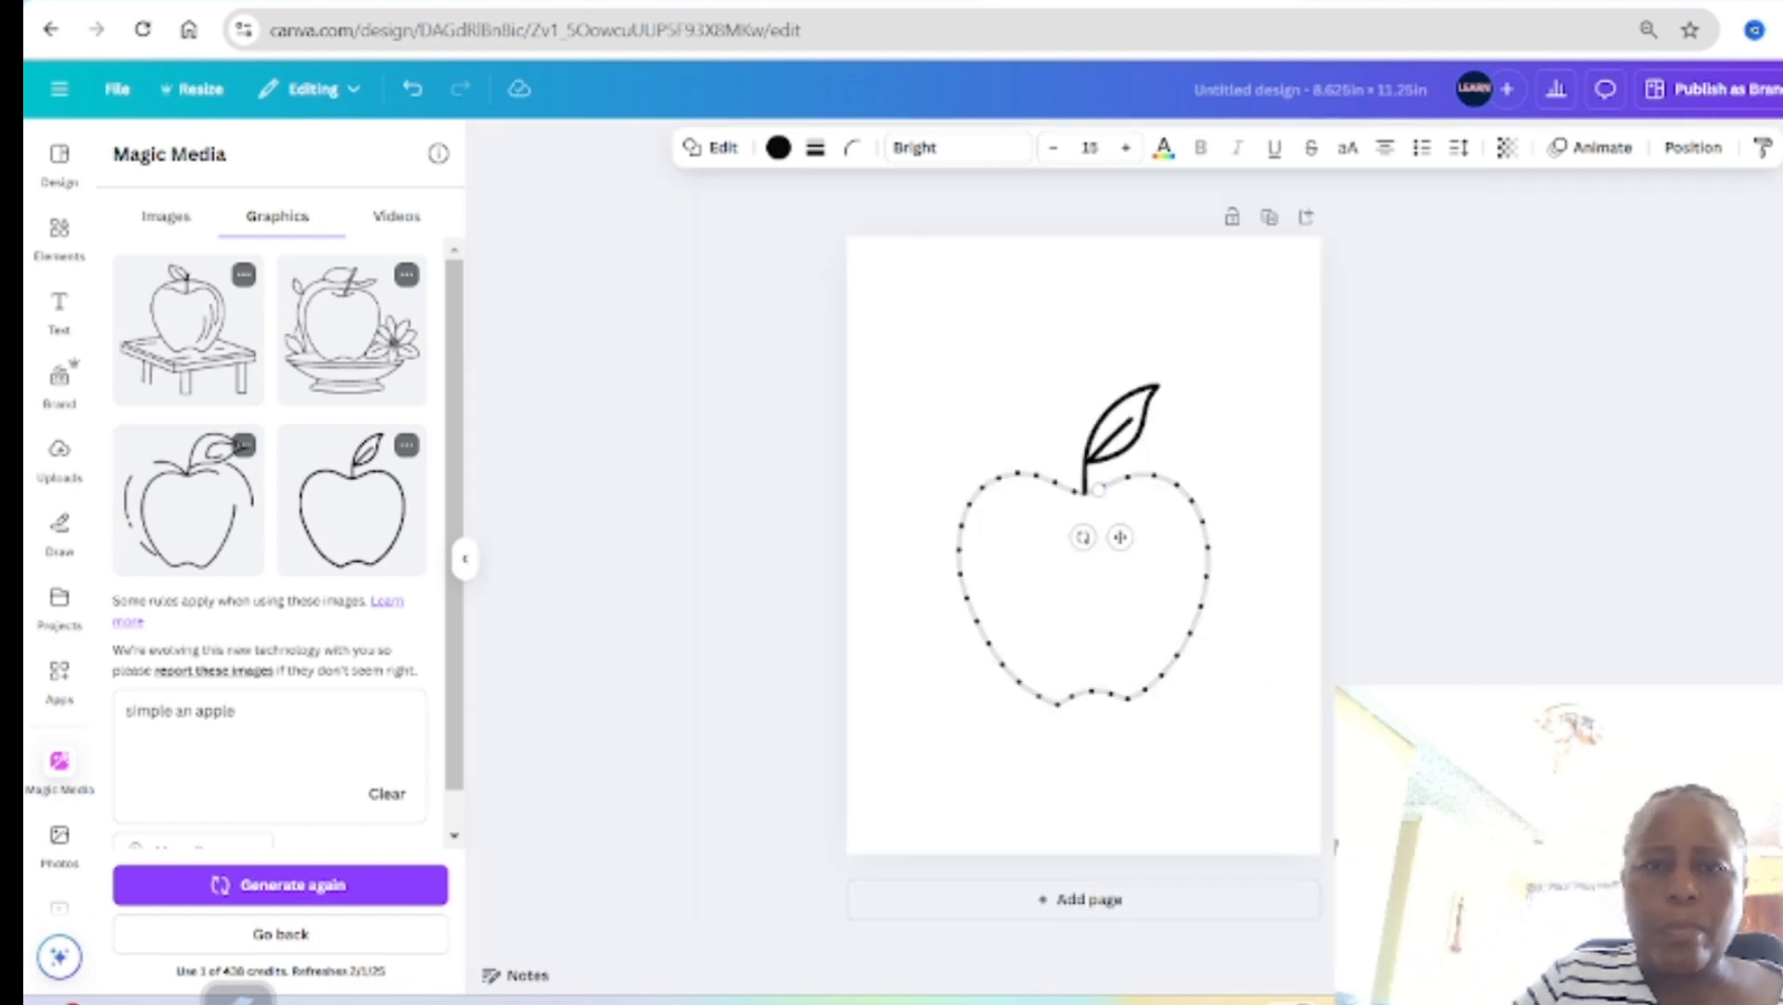
{"action": "scroll", "coordinate": [1274, 823], "scroll_direction": "up", "scroll_amount": 2}
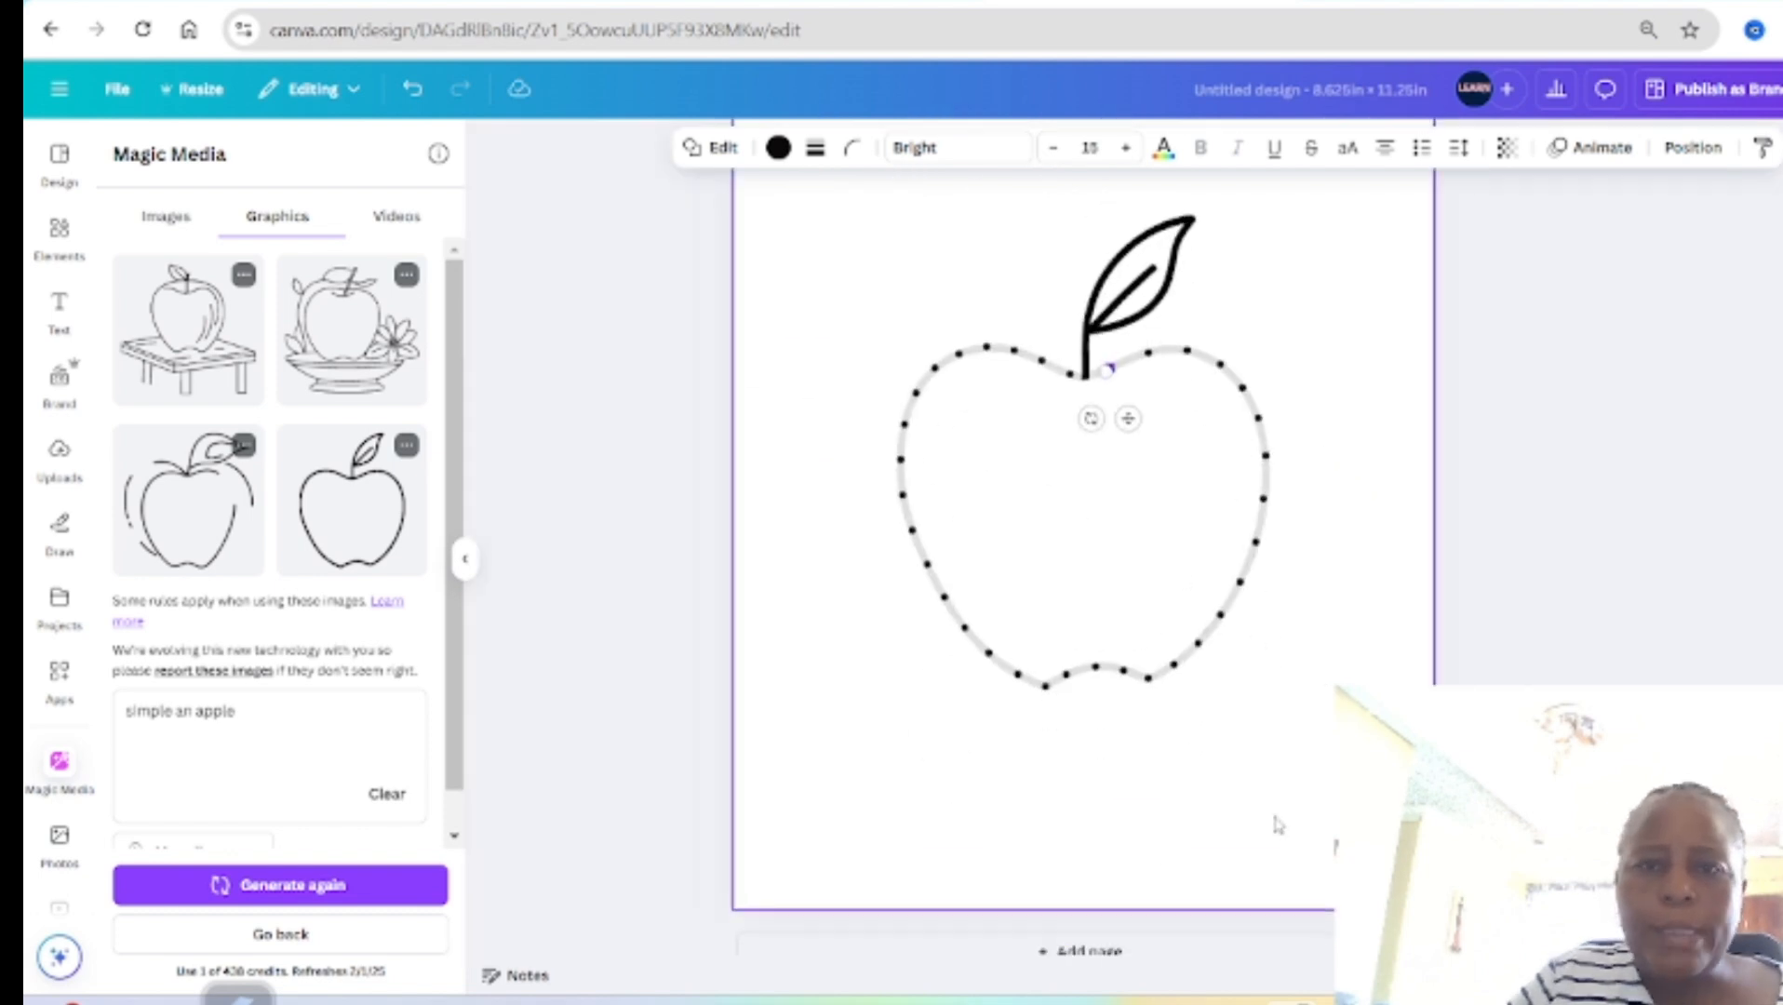
Step: Add a text box inside the apple and set its font to Arial
{"action": "left_click", "coordinate": [1154, 828]}
{"action": "key", "text": "t"}
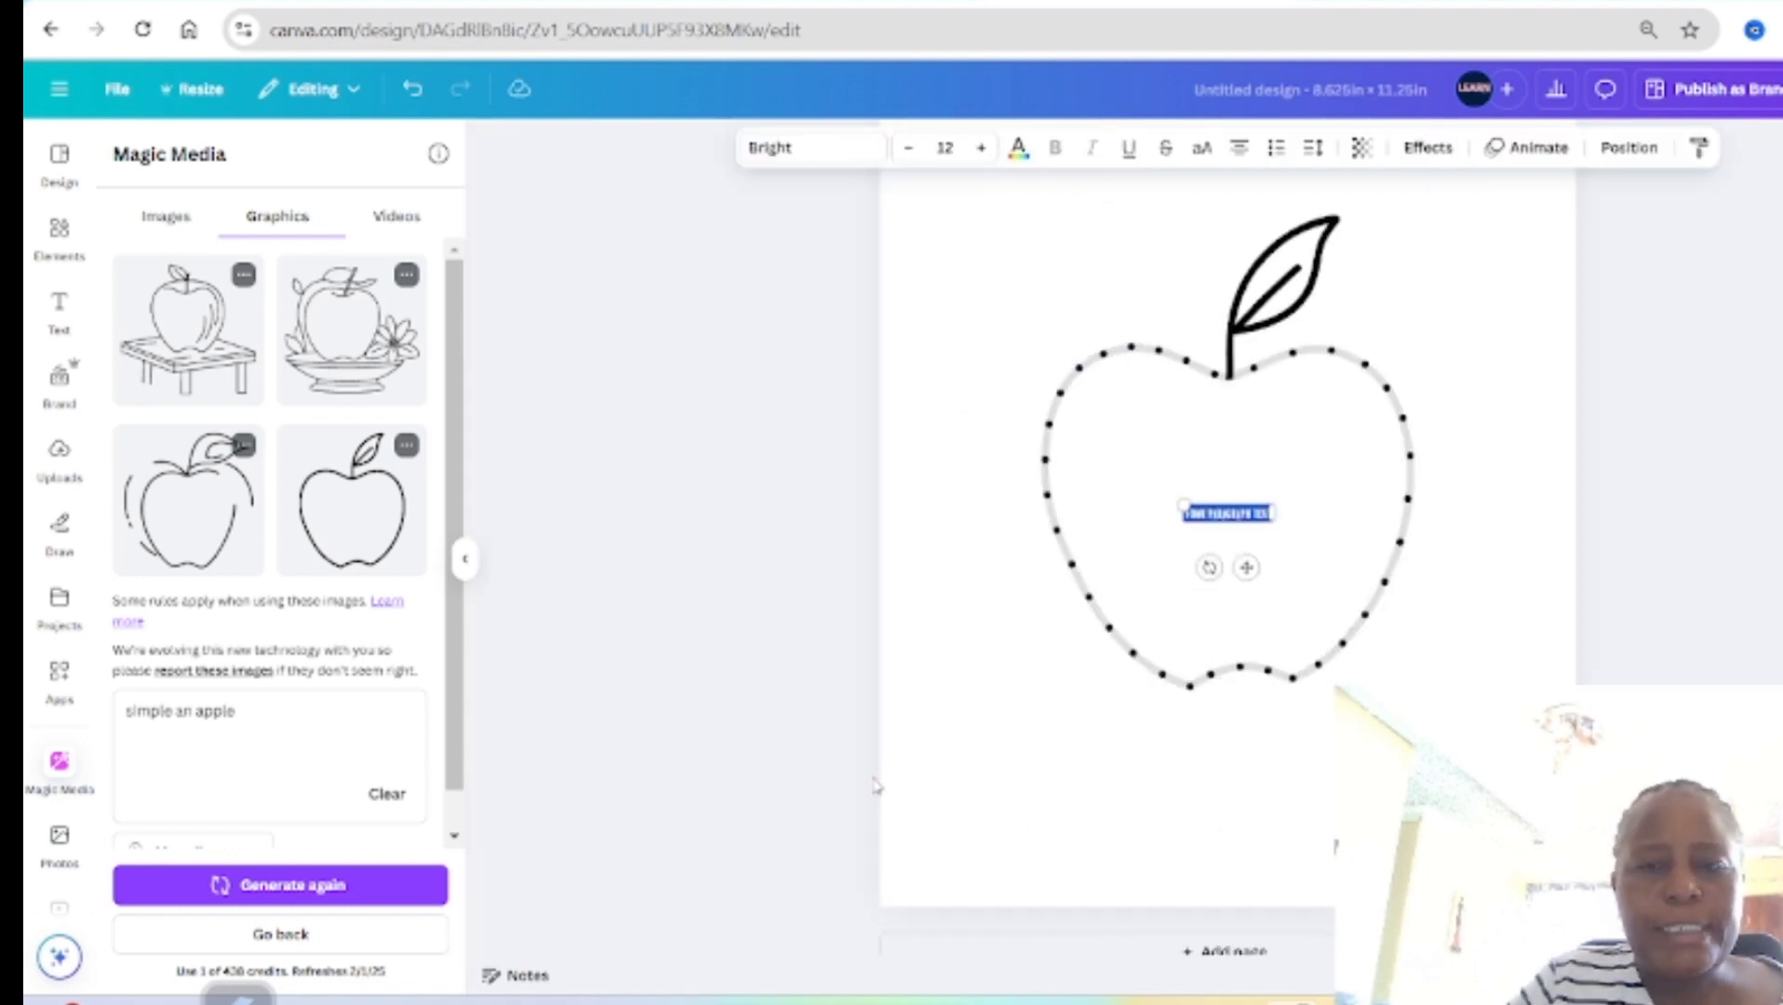
{"action": "left_click", "coordinate": [795, 160]}
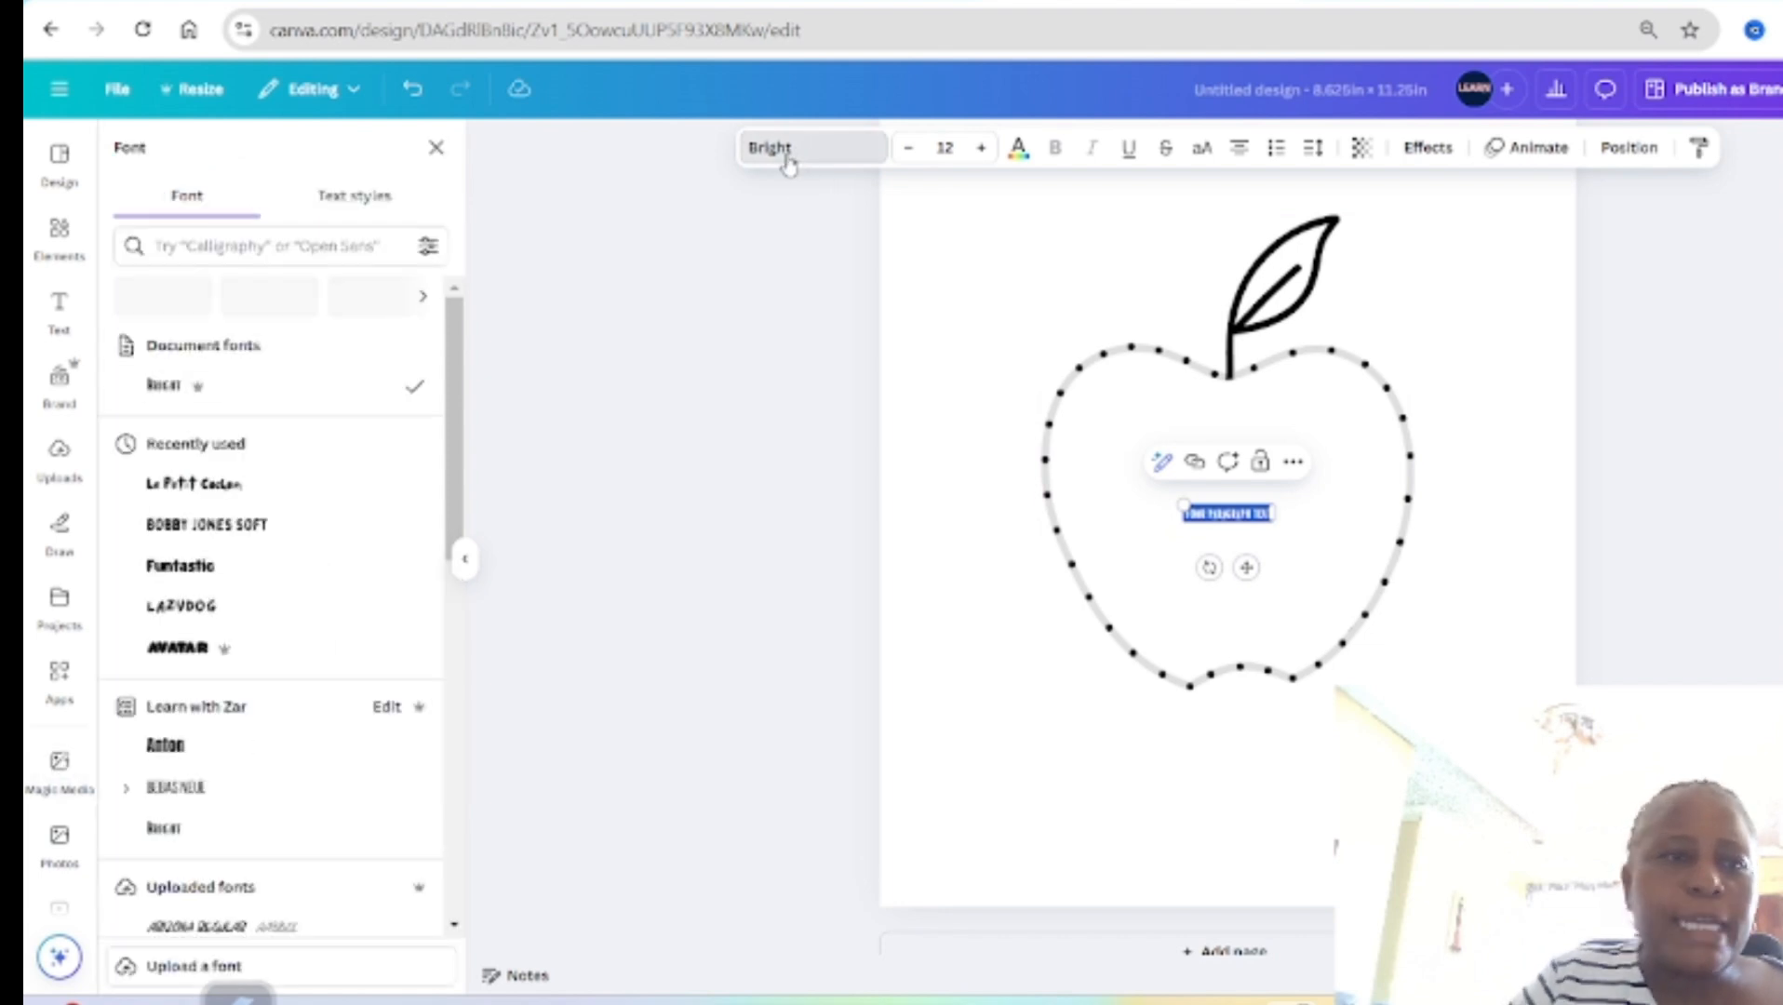
{"action": "left_click", "coordinate": [249, 245]}
{"action": "type", "text": "aria"}
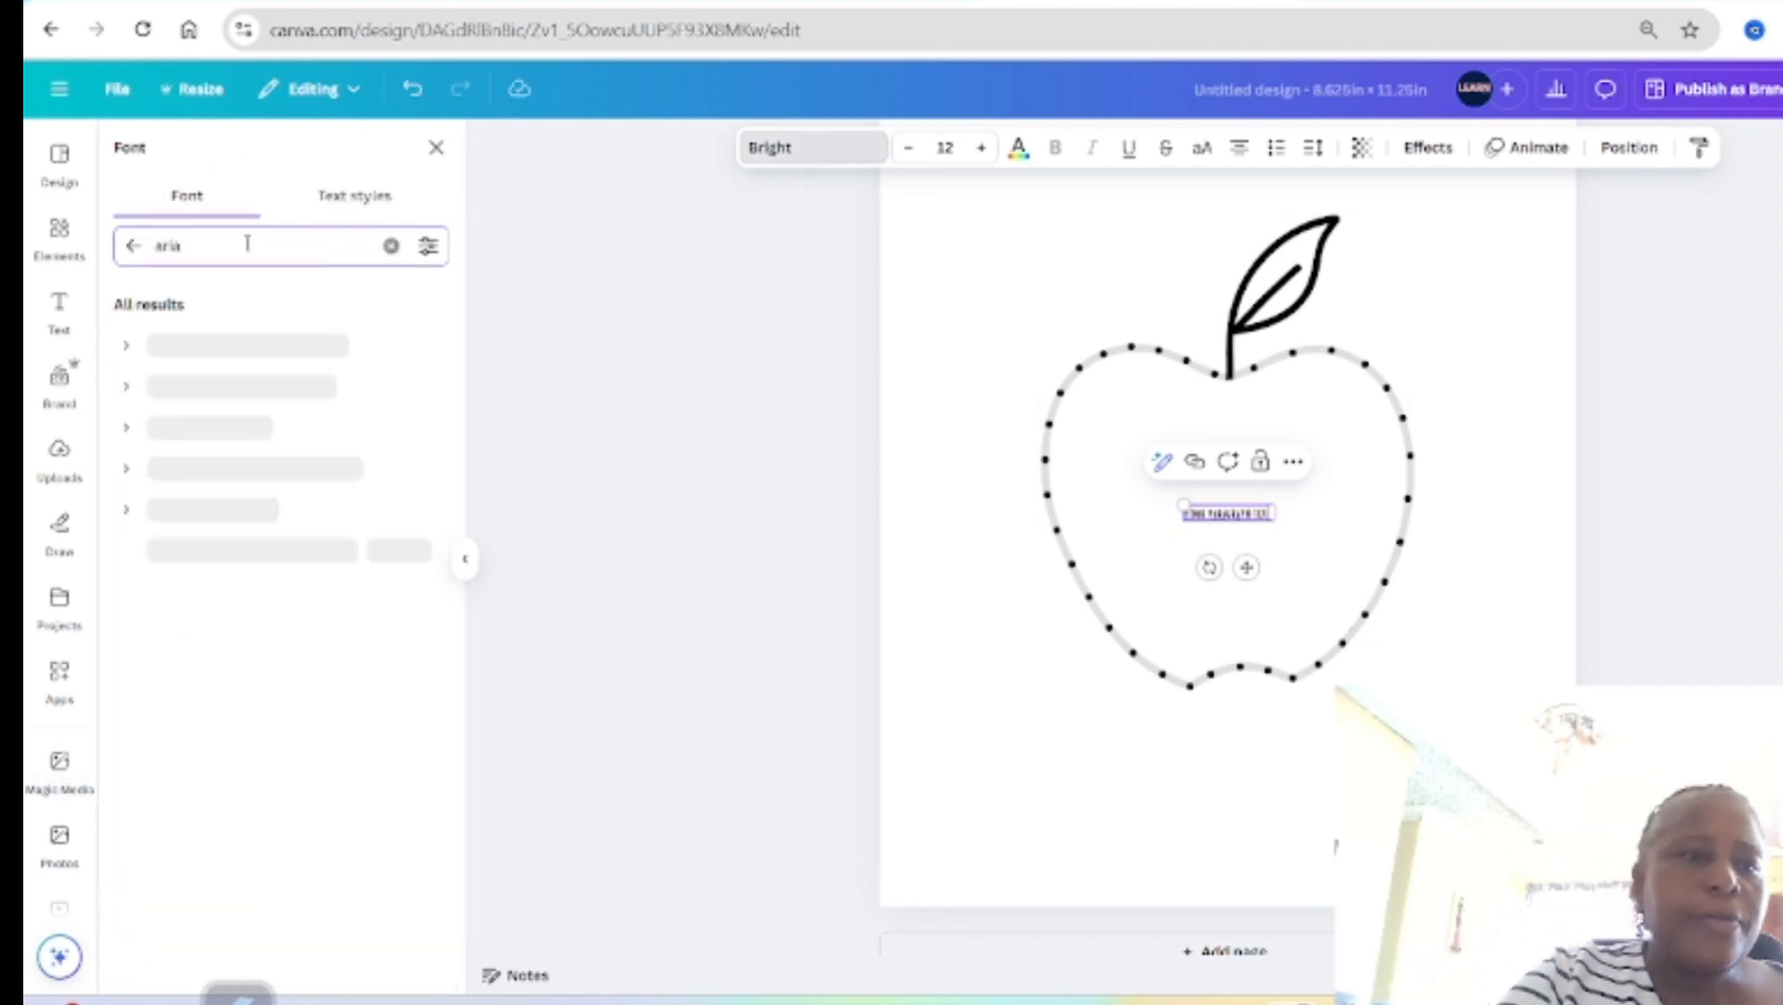
{"action": "left_click", "coordinate": [205, 351]}
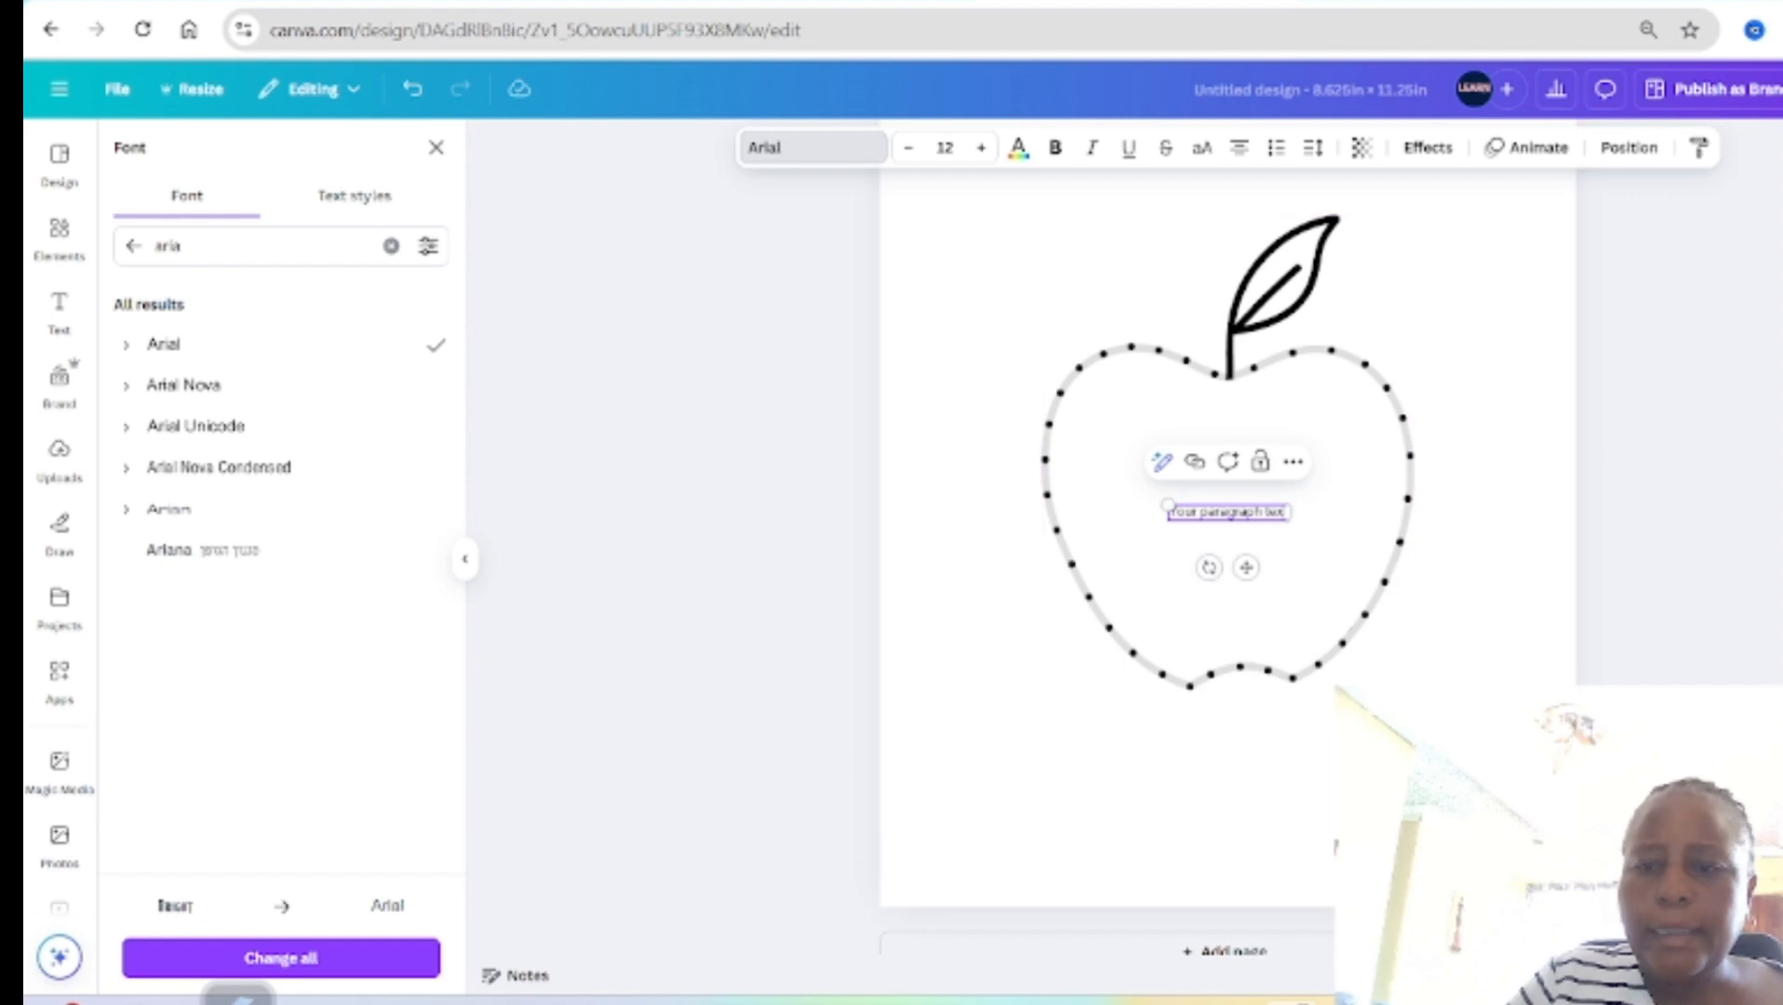
Step: Replace the placeholder text inside the apple with the number 1
{"action": "scroll", "coordinate": [1222, 434], "scroll_direction": "up", "scroll_amount": 5}
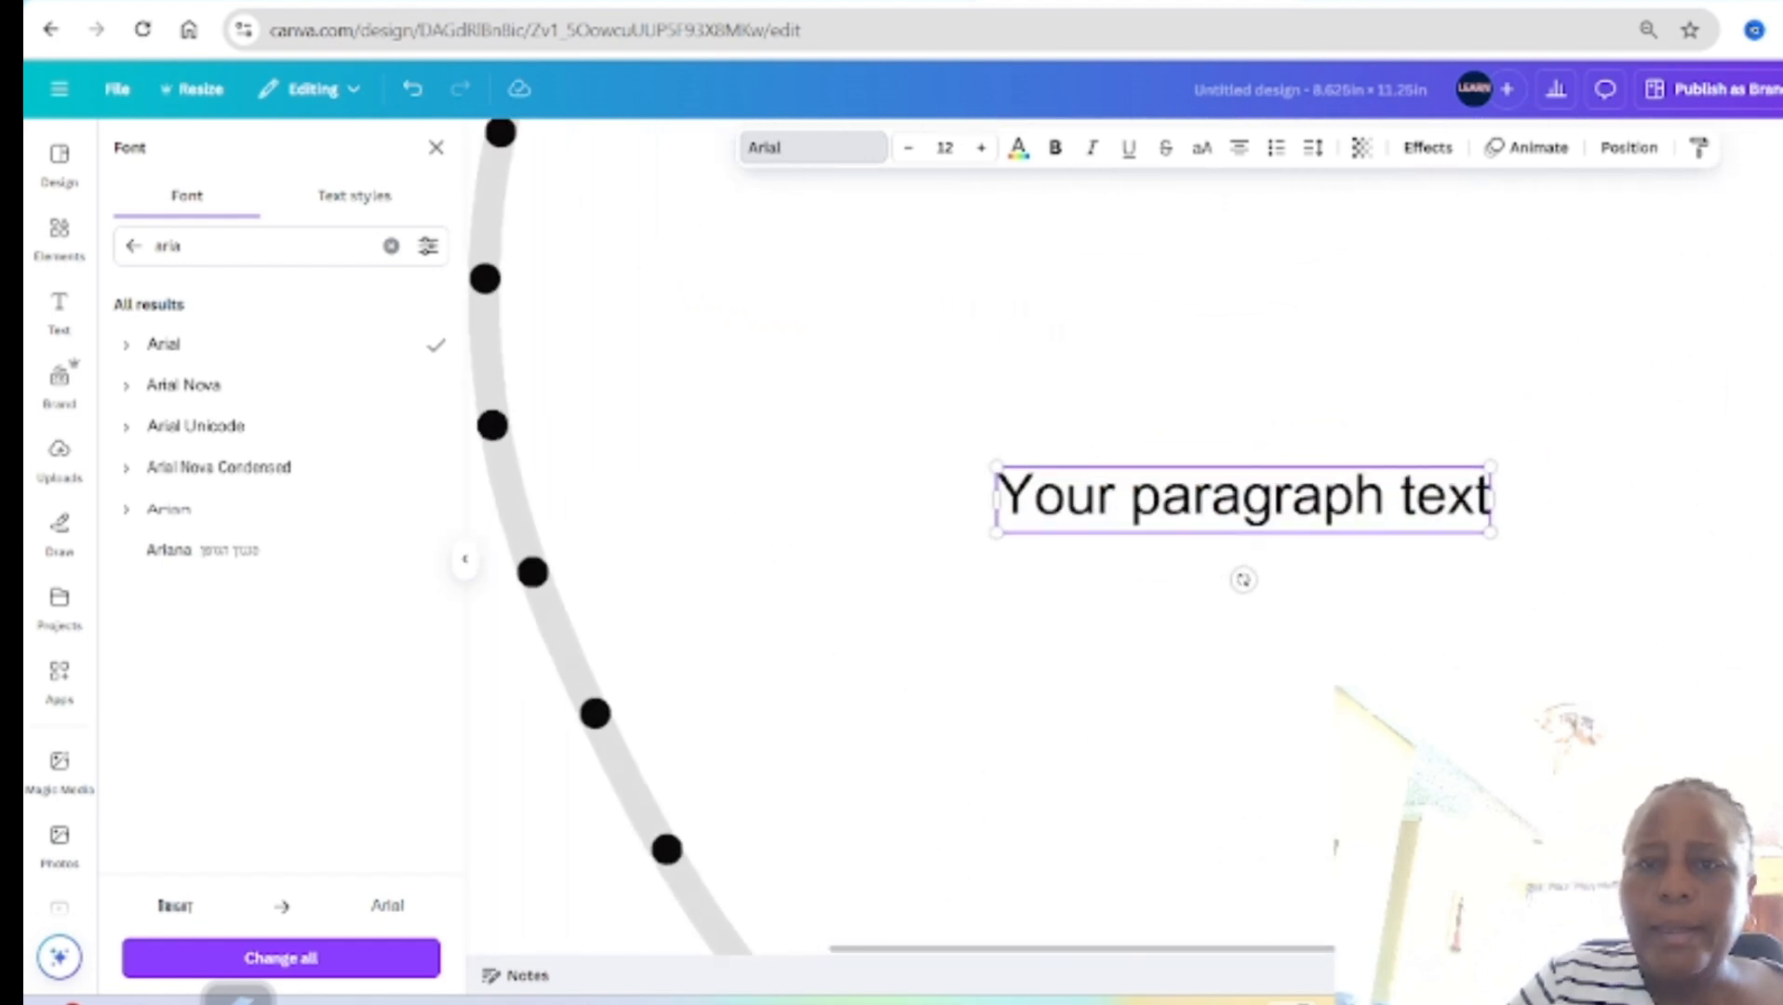
{"action": "left_click", "coordinate": [1373, 601]}
{"action": "double_click", "coordinate": [1302, 756]}
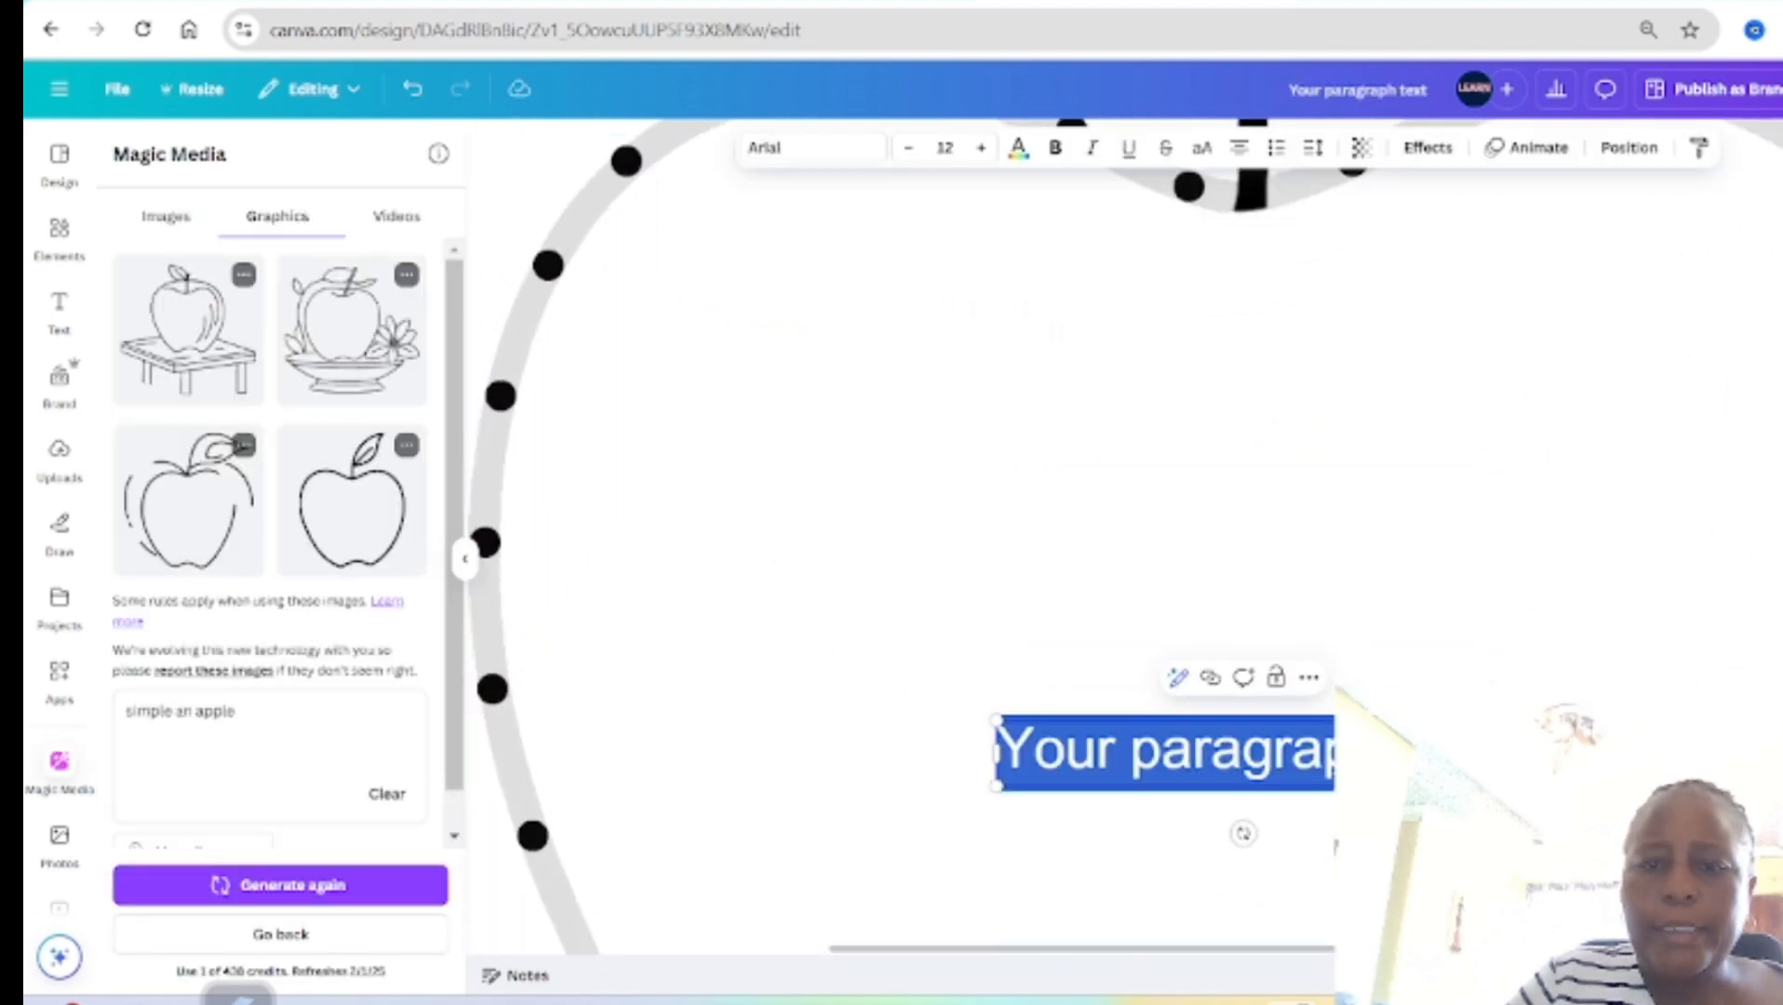
{"action": "type", "text": "1"}
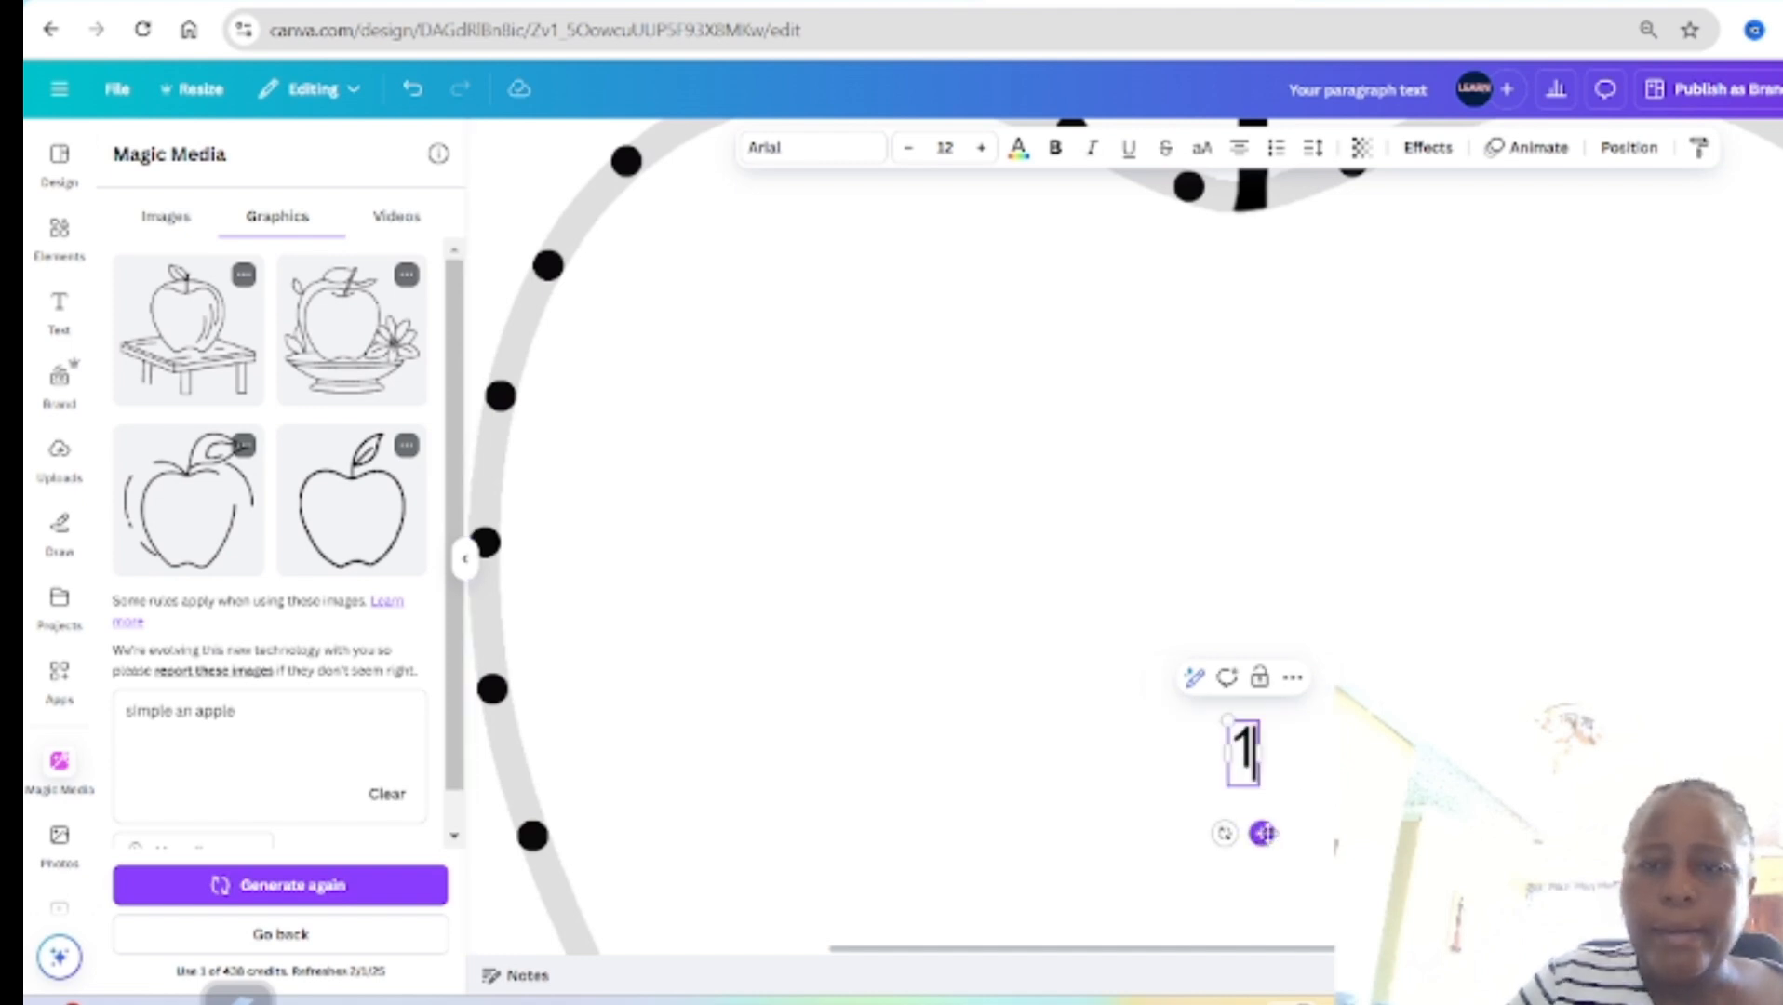
Step: Position the number 1 just above the first dot left of the stem and set its font size to 6
{"action": "left_click_drag", "start_coordinate": [1262, 833], "coordinate": [1219, 449]}
{"action": "left_click", "coordinate": [906, 149]}
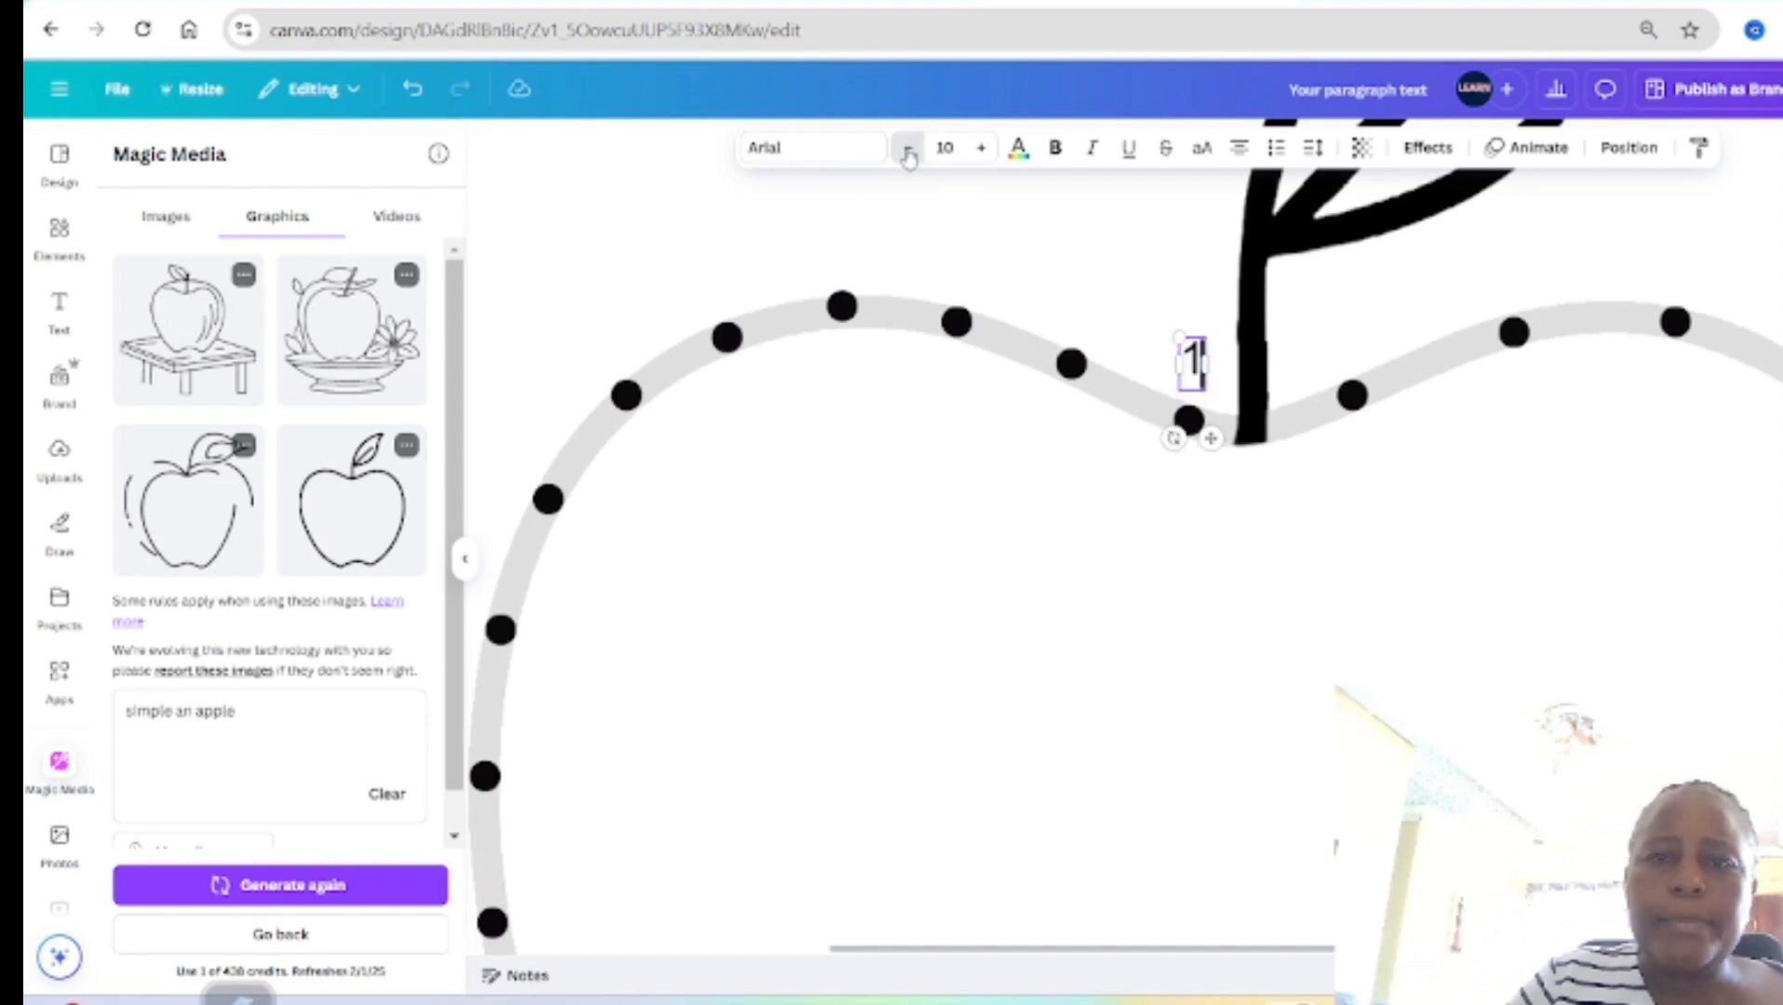
{"action": "left_click", "coordinate": [907, 149]}
{"action": "left_click", "coordinate": [907, 149]}
{"action": "left_click", "coordinate": [907, 149]}
{"action": "left_click", "coordinate": [907, 149]}
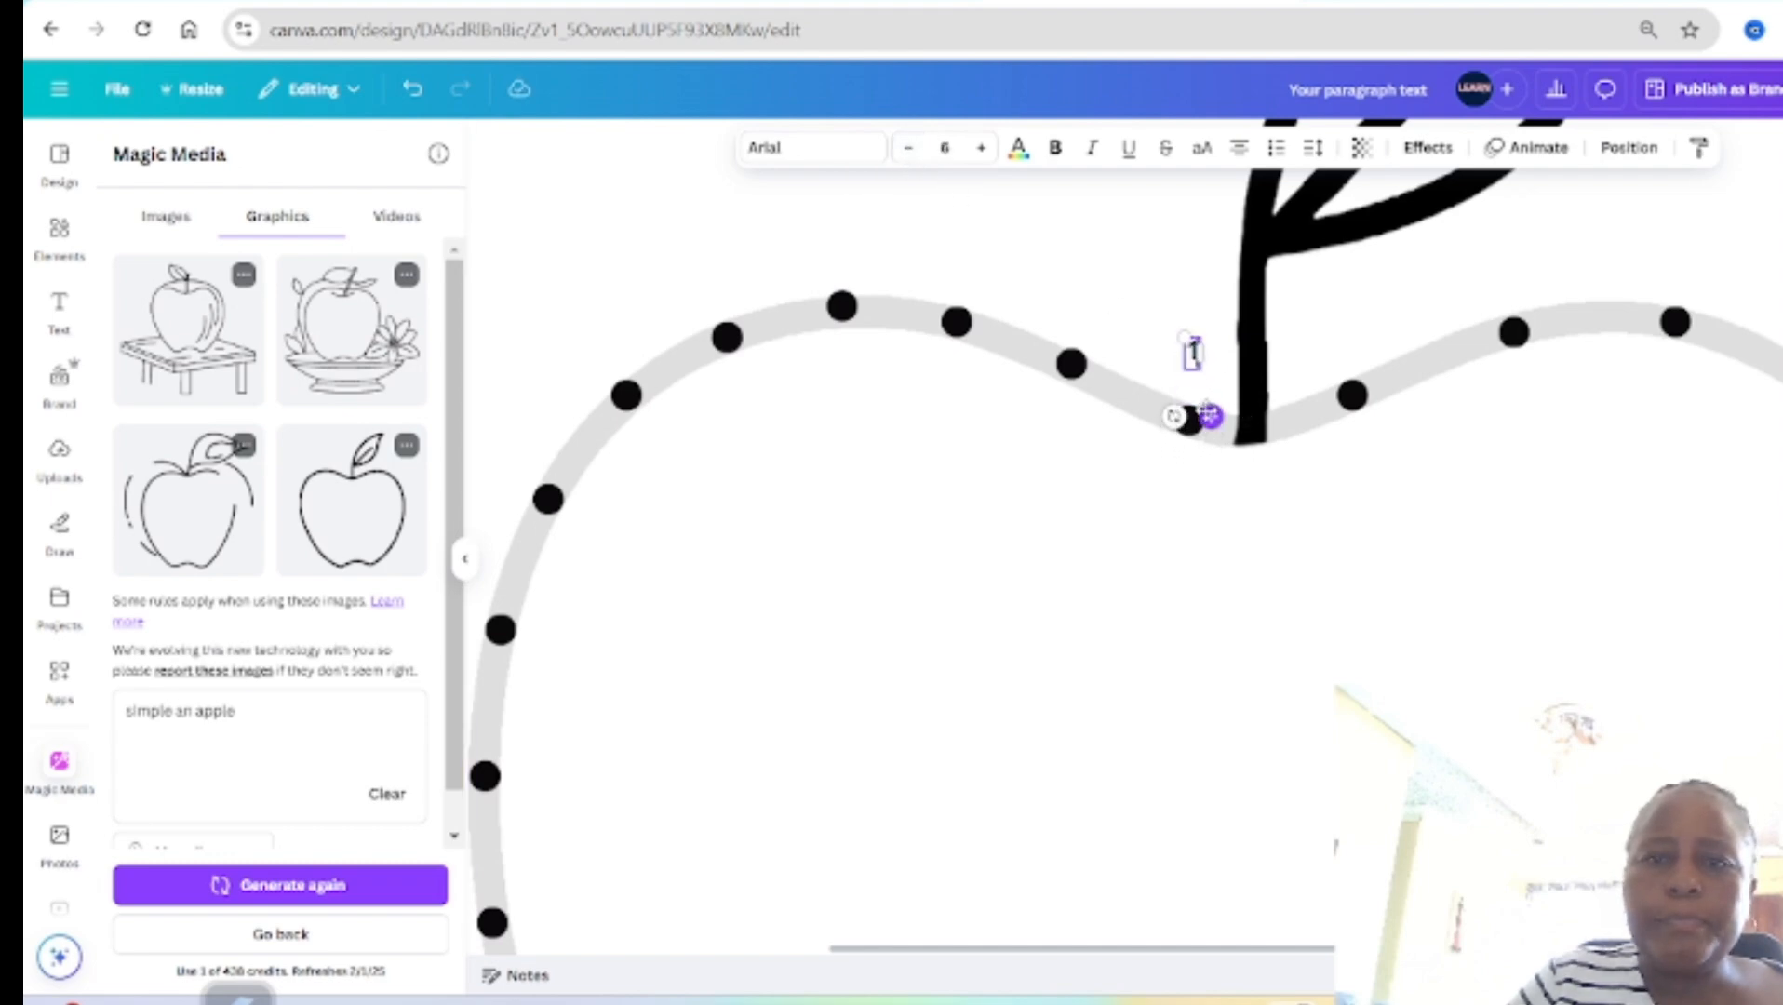
{"action": "left_click_drag", "start_coordinate": [1213, 420], "coordinate": [1196, 430]}
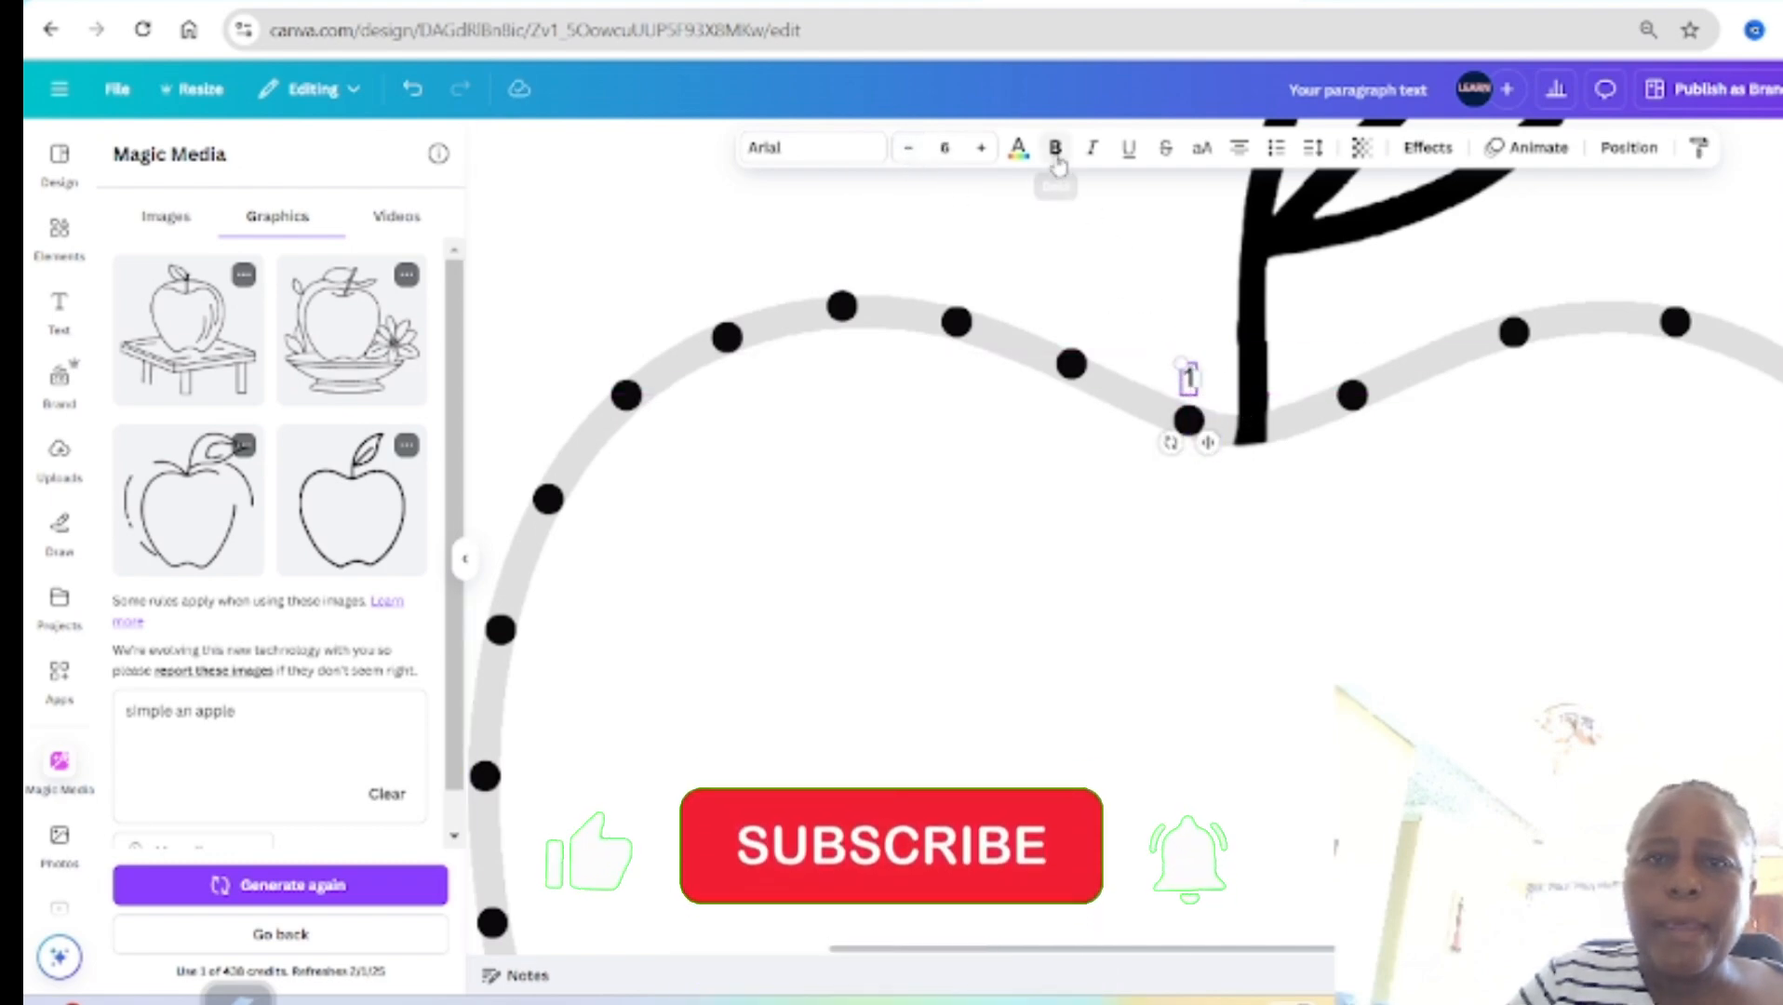
Step: Make the number 1 above the first dot bold and leave its text box selected
{"action": "left_click", "coordinate": [1055, 154]}
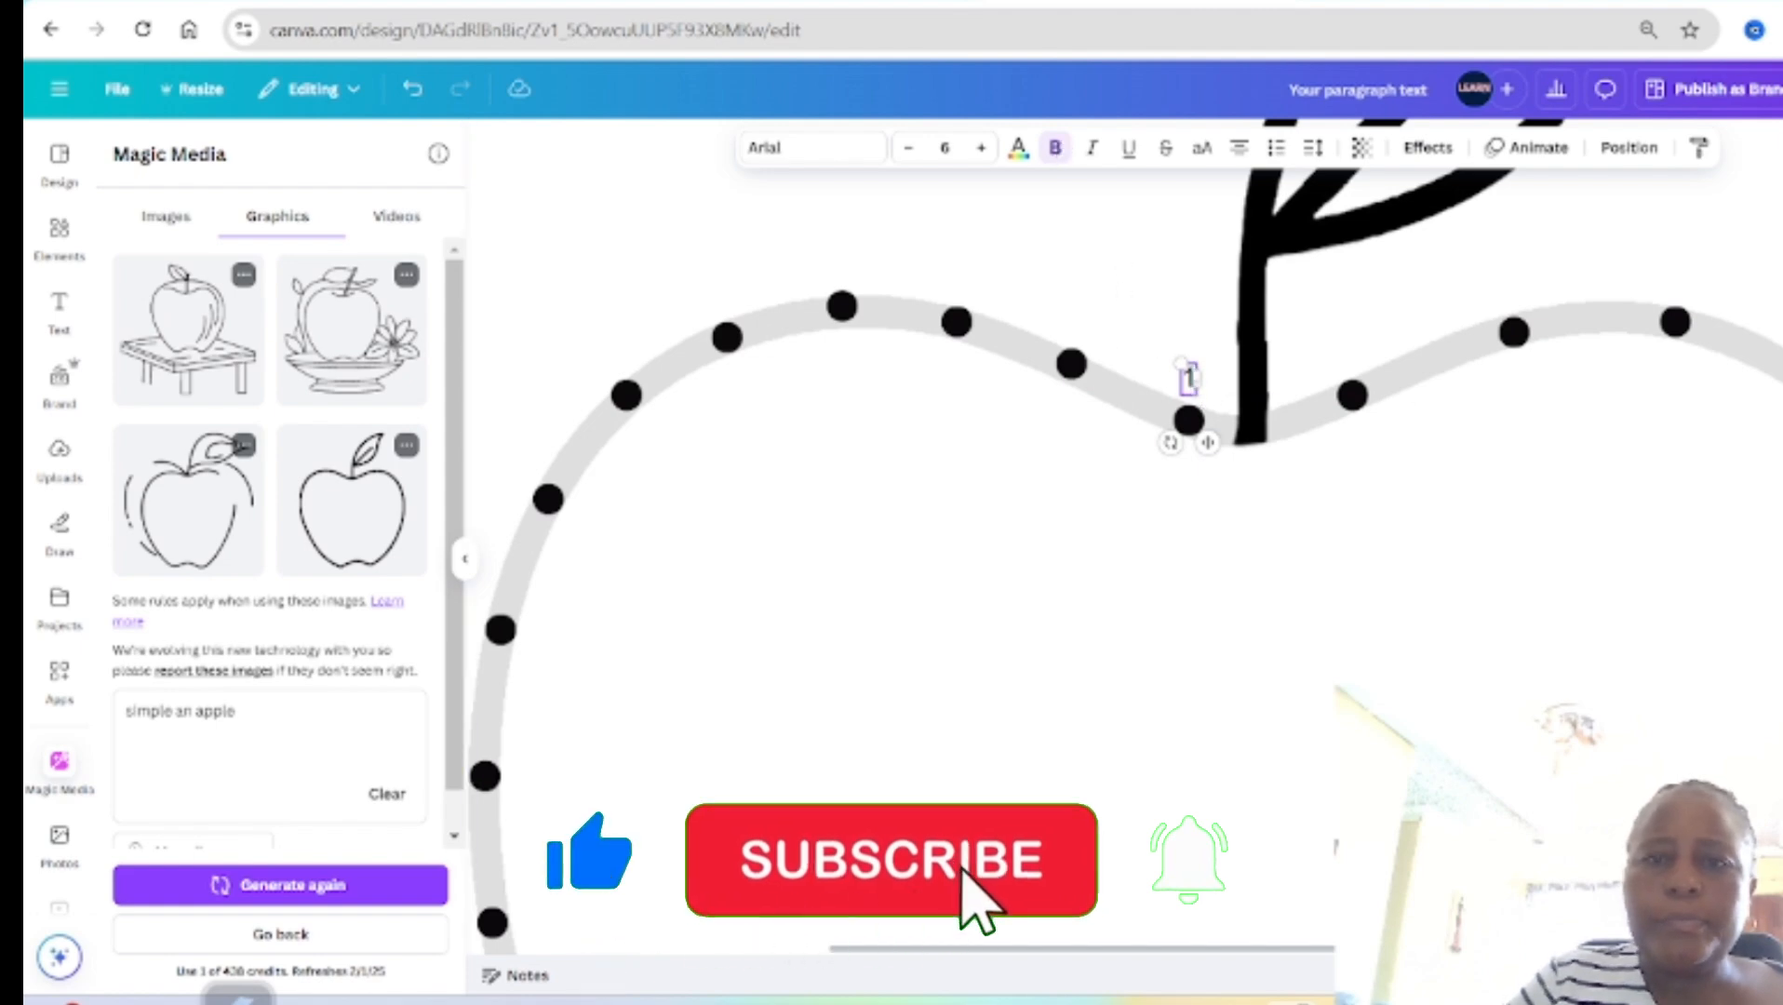
{"action": "left_click_drag", "start_coordinate": [1197, 380], "coordinate": [1170, 389]}
{"action": "left_click", "coordinate": [1058, 149]}
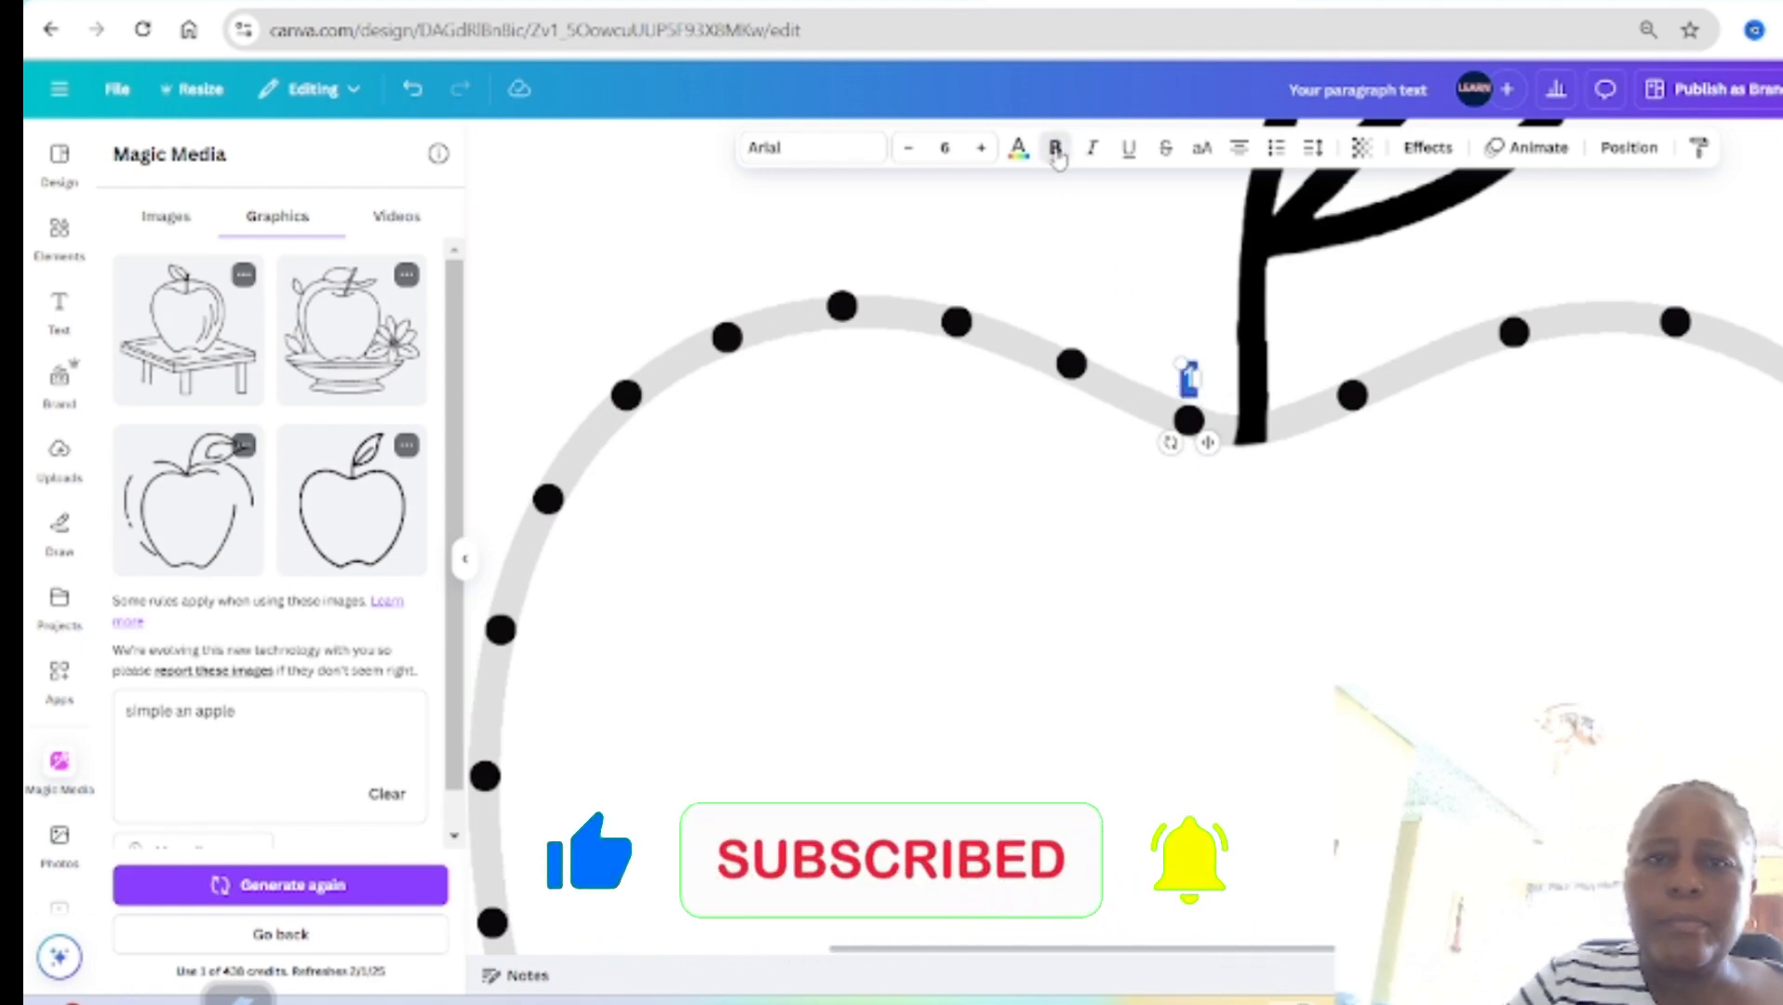
{"action": "left_click", "coordinate": [1112, 507]}
{"action": "left_click", "coordinate": [1185, 384]}
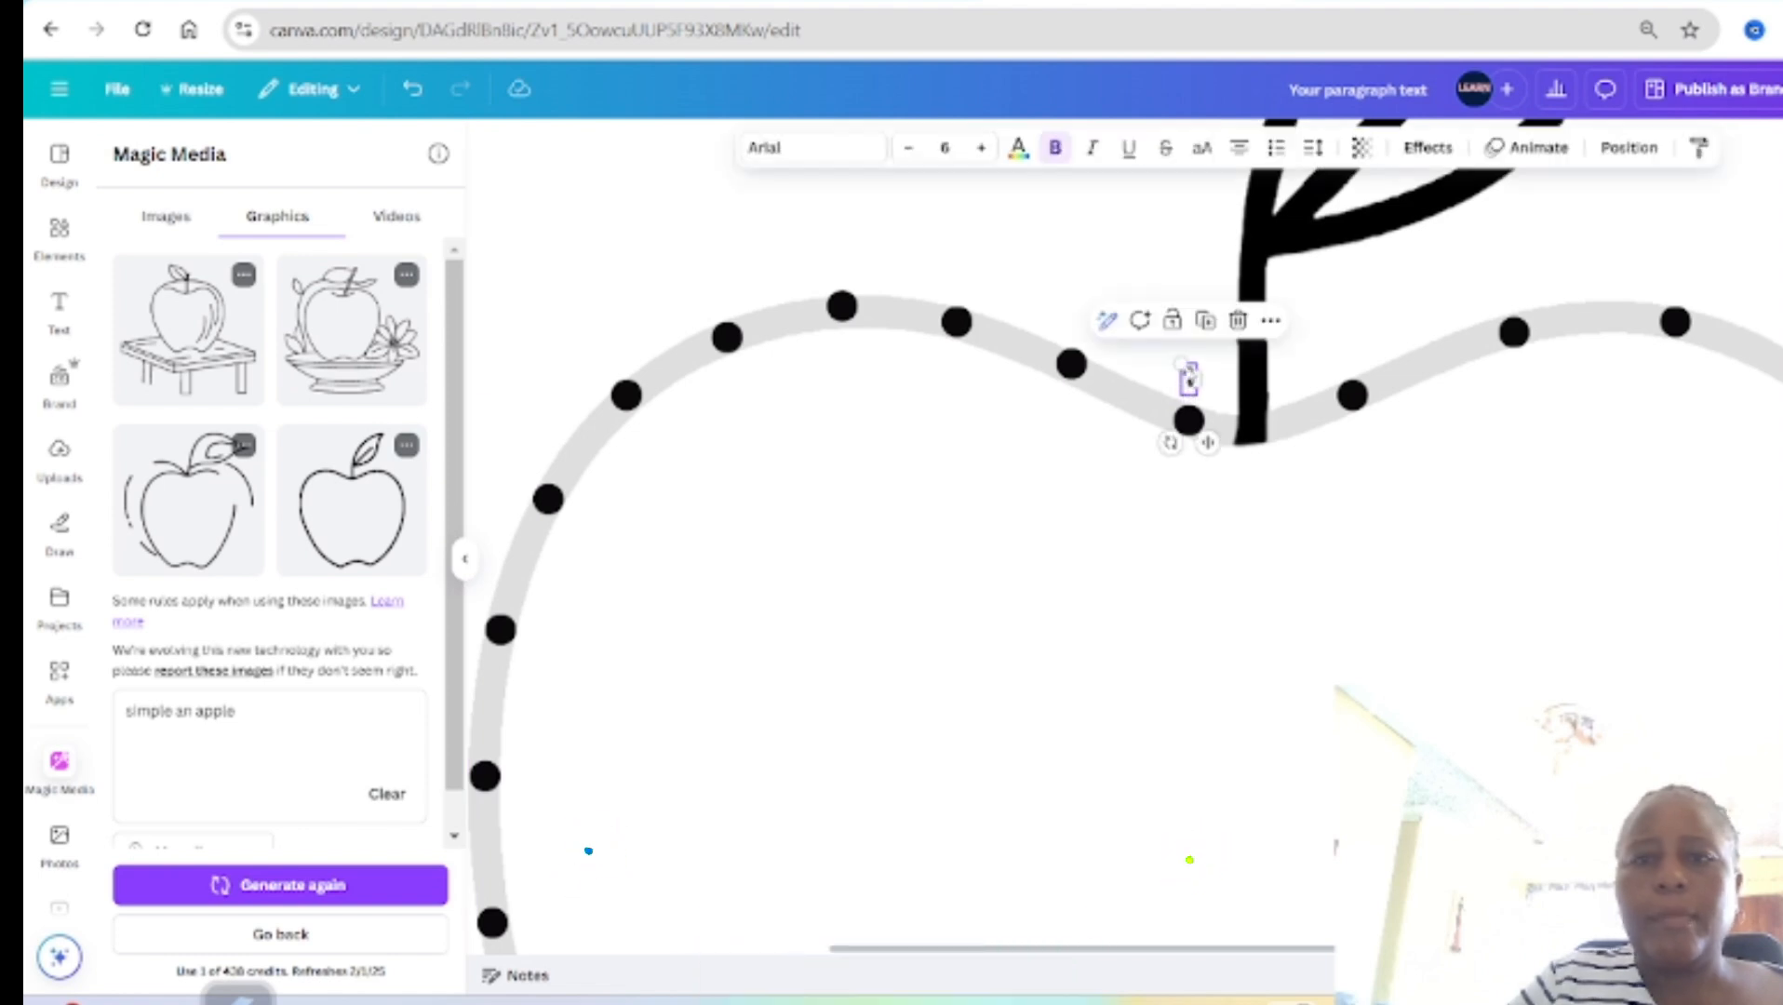
Step: Place a copy of the number 1 above the second dot left of the stem and change it to 2
{"action": "left_click_drag", "start_coordinate": [1187, 386], "coordinate": [1098, 379]}
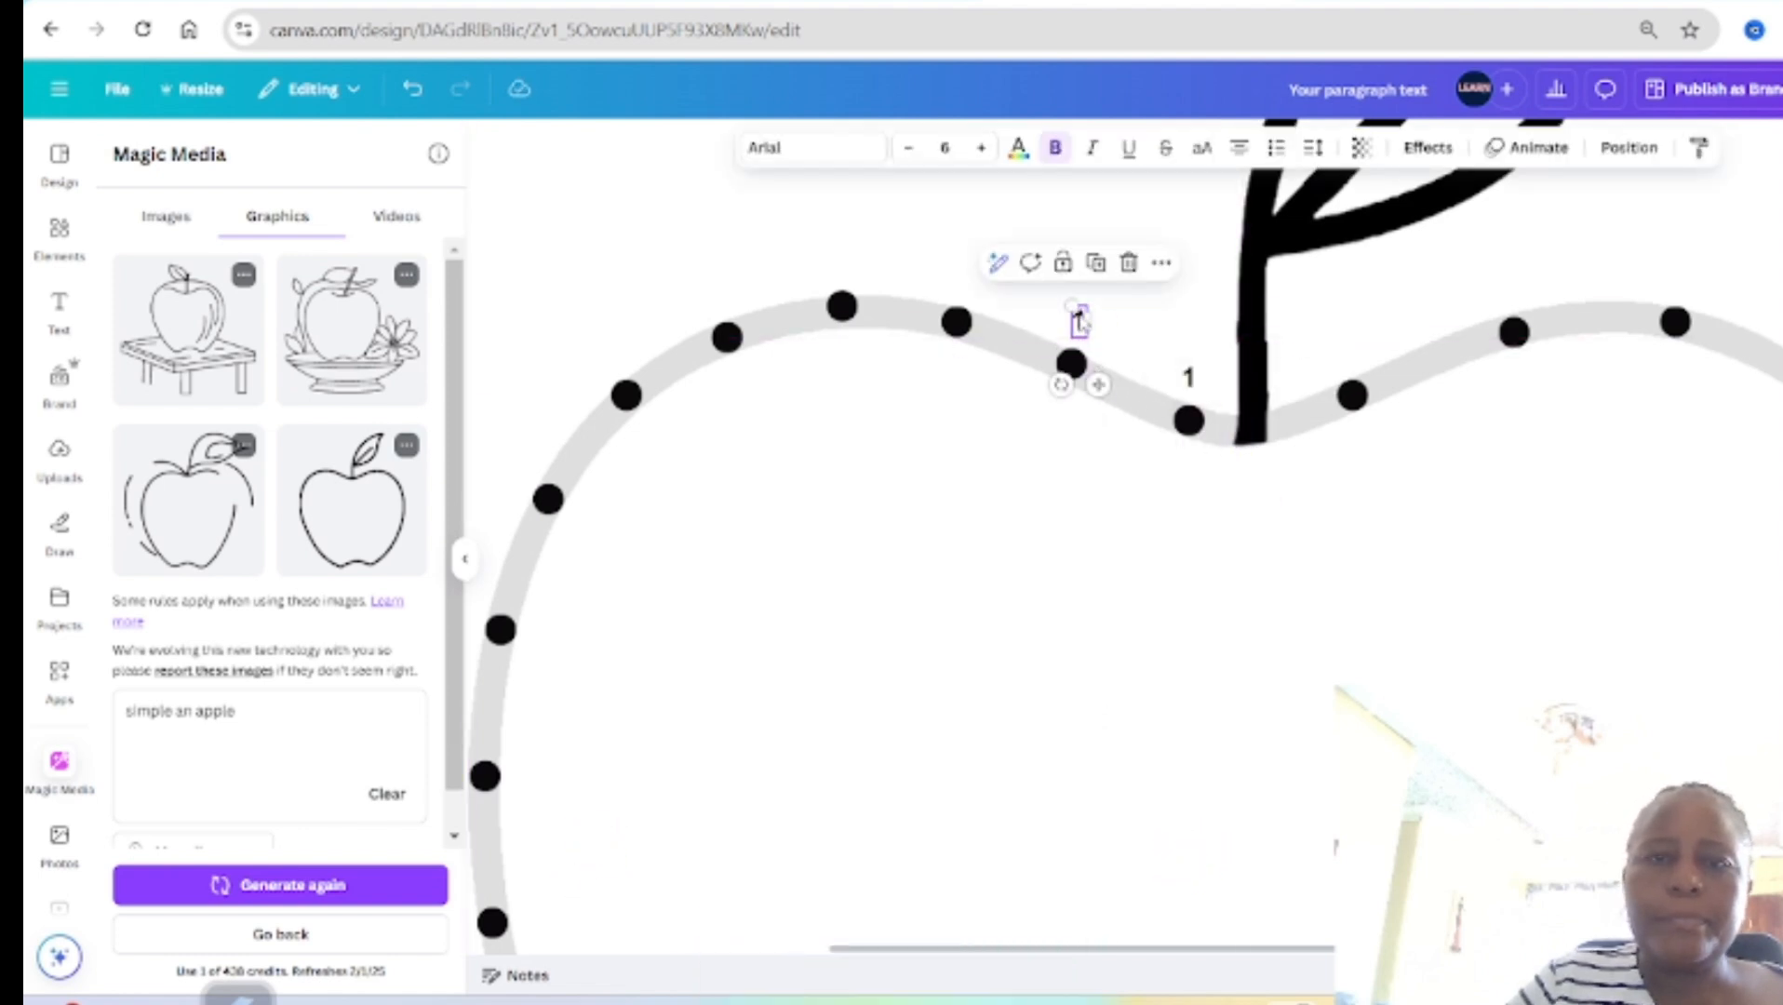
{"action": "double_click", "coordinate": [1080, 323]}
{"action": "type", "text": "2"}
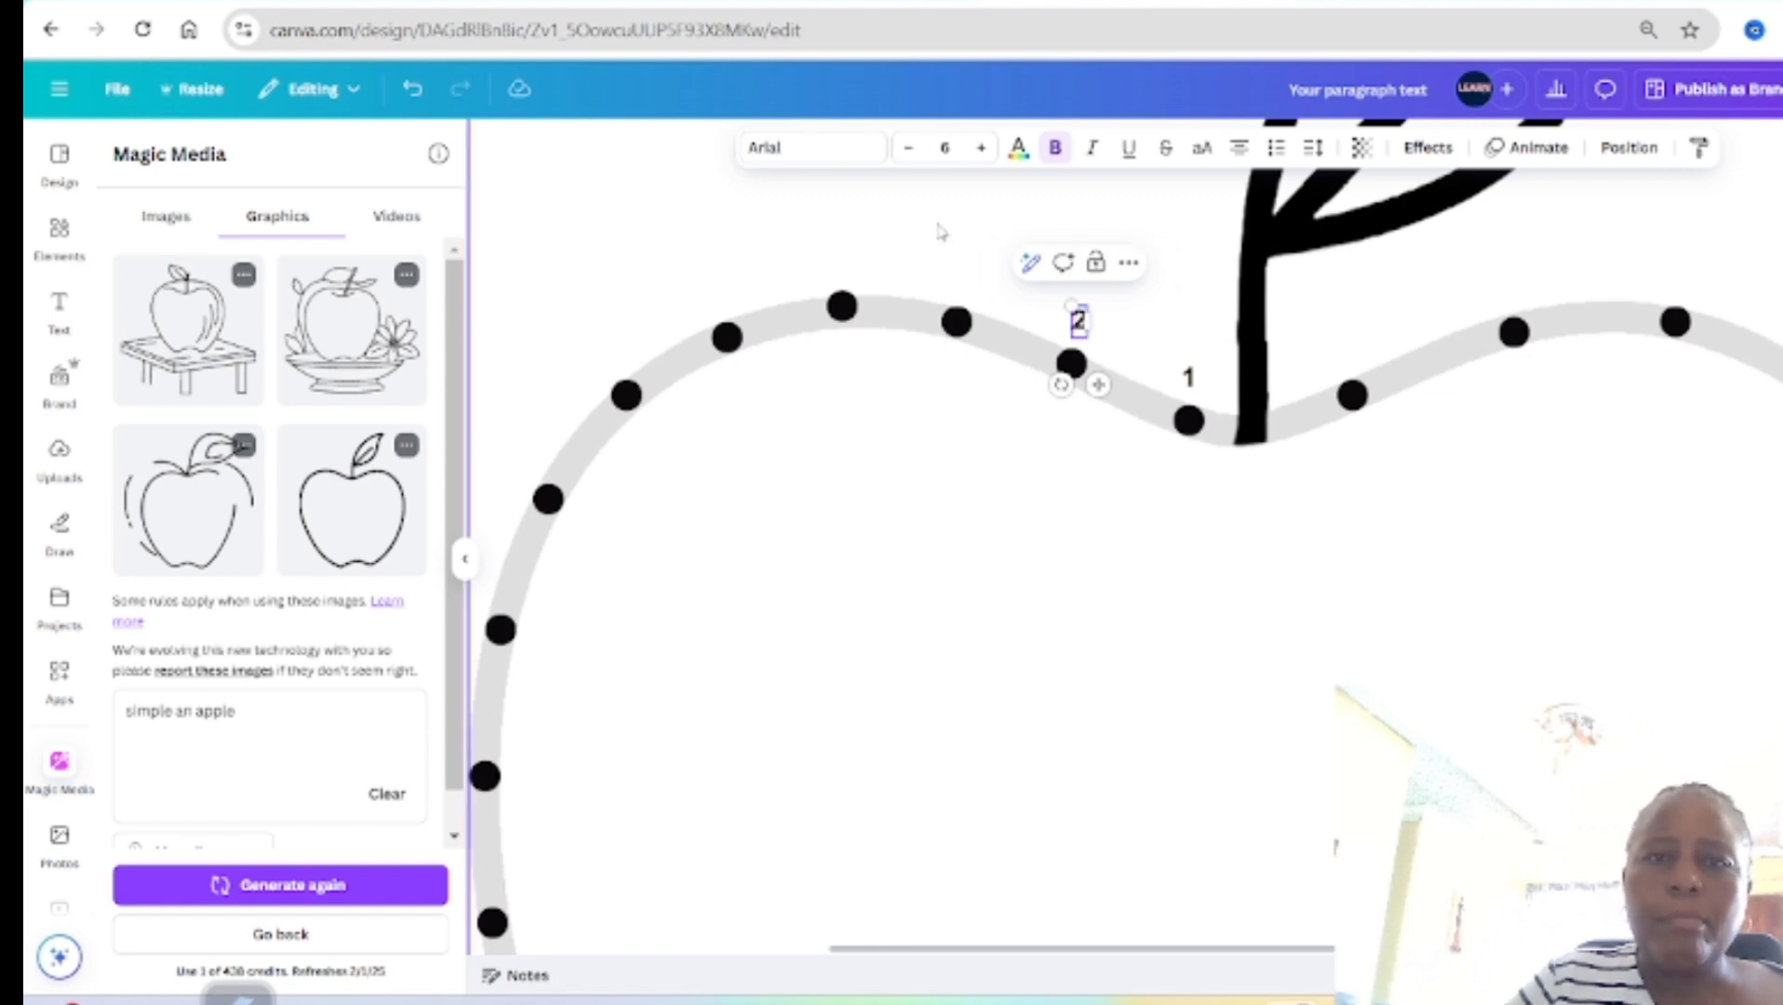
{"action": "left_click", "coordinate": [941, 229]}
Step: Place a duplicate of the number 2 above the third dot left of the stem, change it to 3, and duplicate the 3
{"action": "left_click", "coordinate": [1080, 322]}
{"action": "left_click", "coordinate": [1094, 263]}
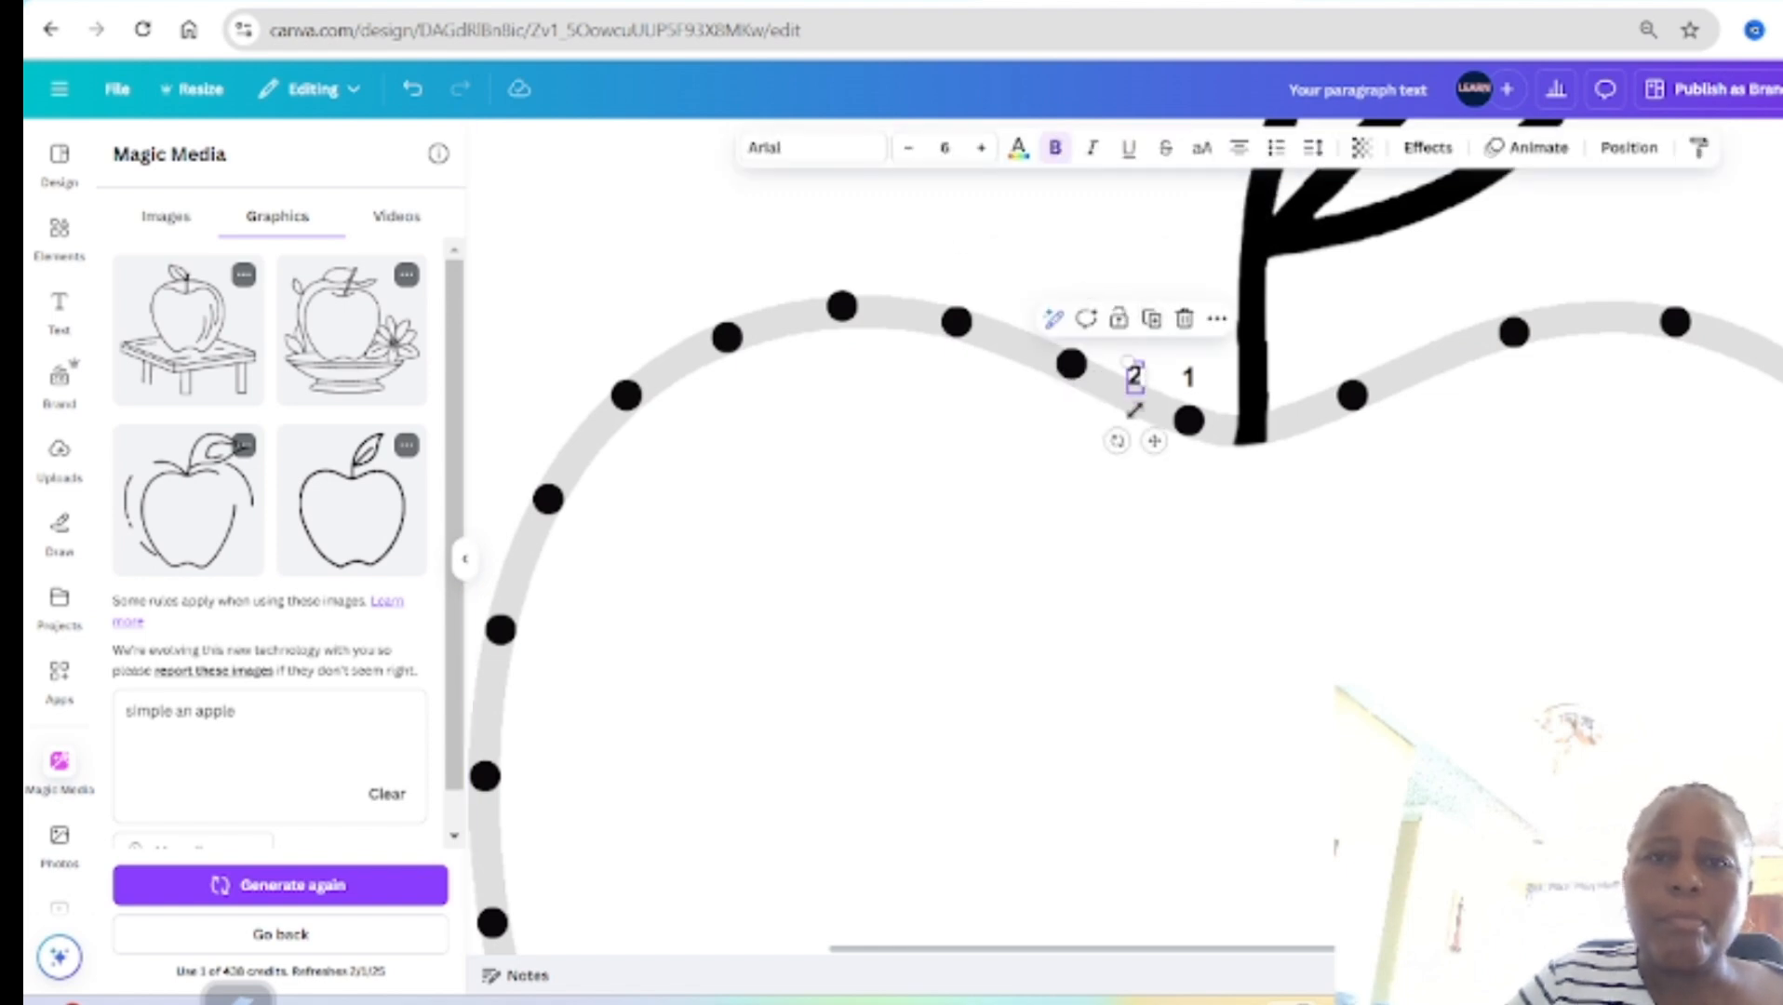
{"action": "left_click_drag", "start_coordinate": [1154, 442], "coordinate": [983, 336]}
{"action": "double_click", "coordinate": [964, 276]}
{"action": "type", "text": "3"}
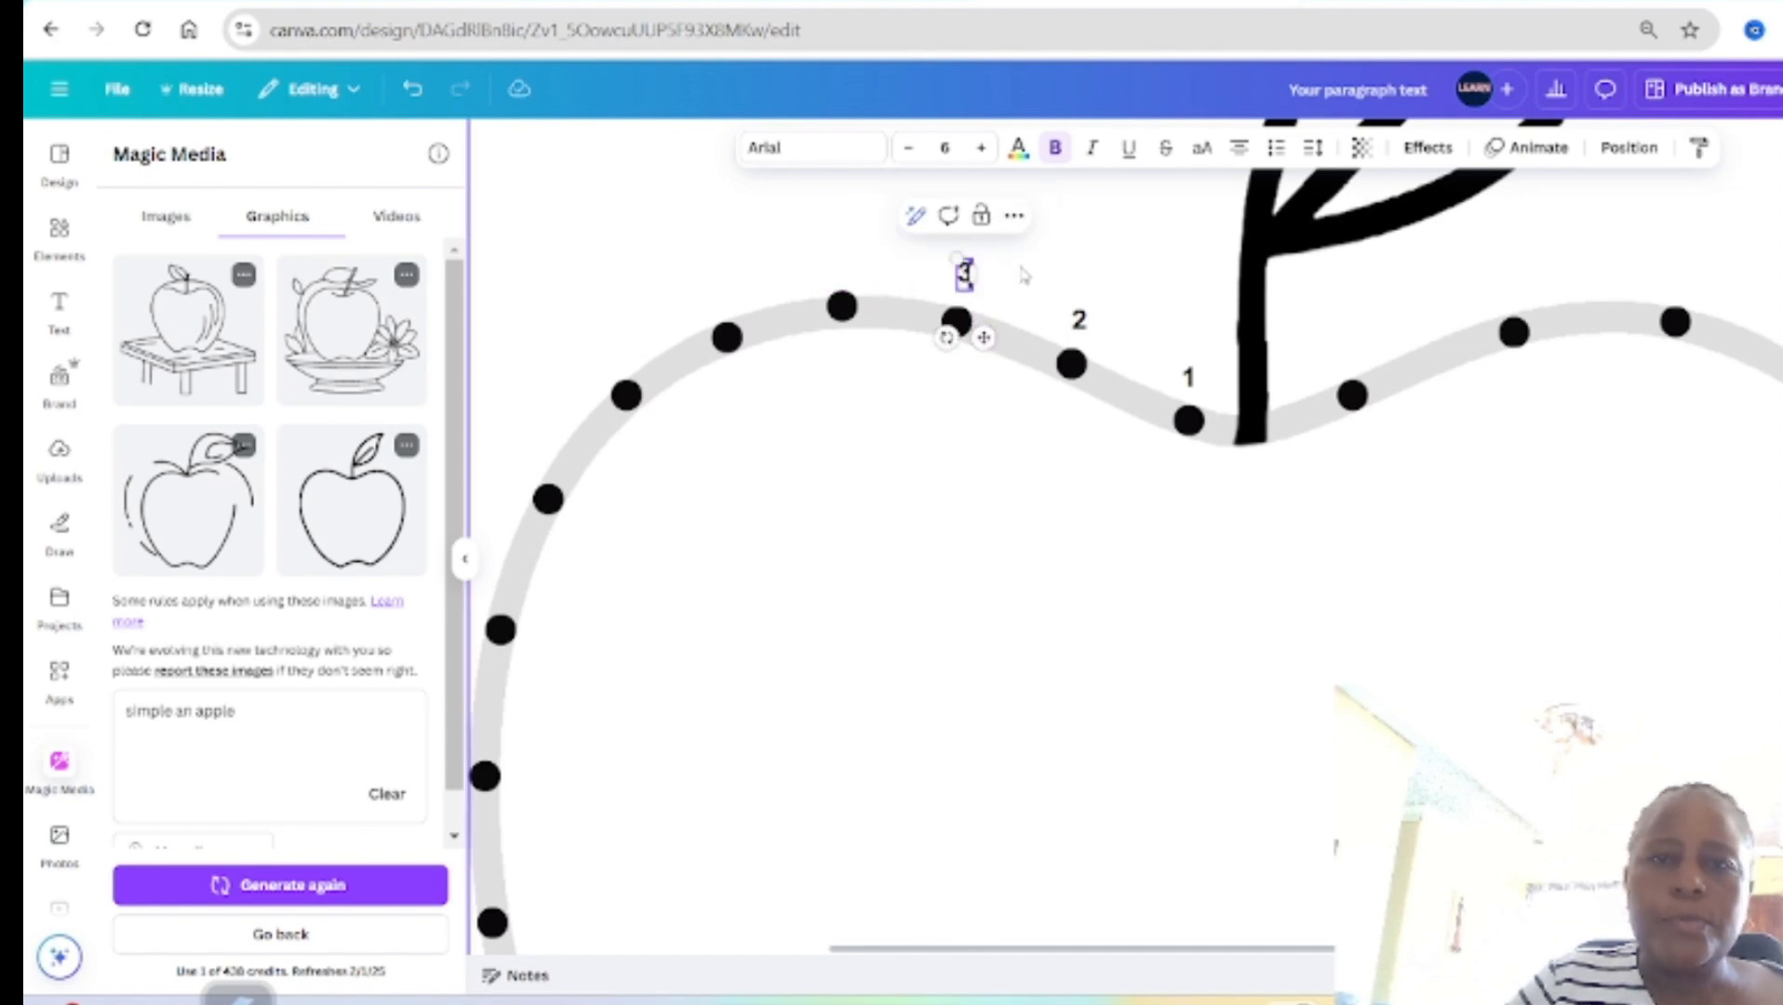
{"action": "left_click", "coordinate": [1043, 249]}
{"action": "left_click", "coordinate": [967, 277]}
{"action": "left_click_drag", "start_coordinate": [967, 277], "coordinate": [1021, 332]}
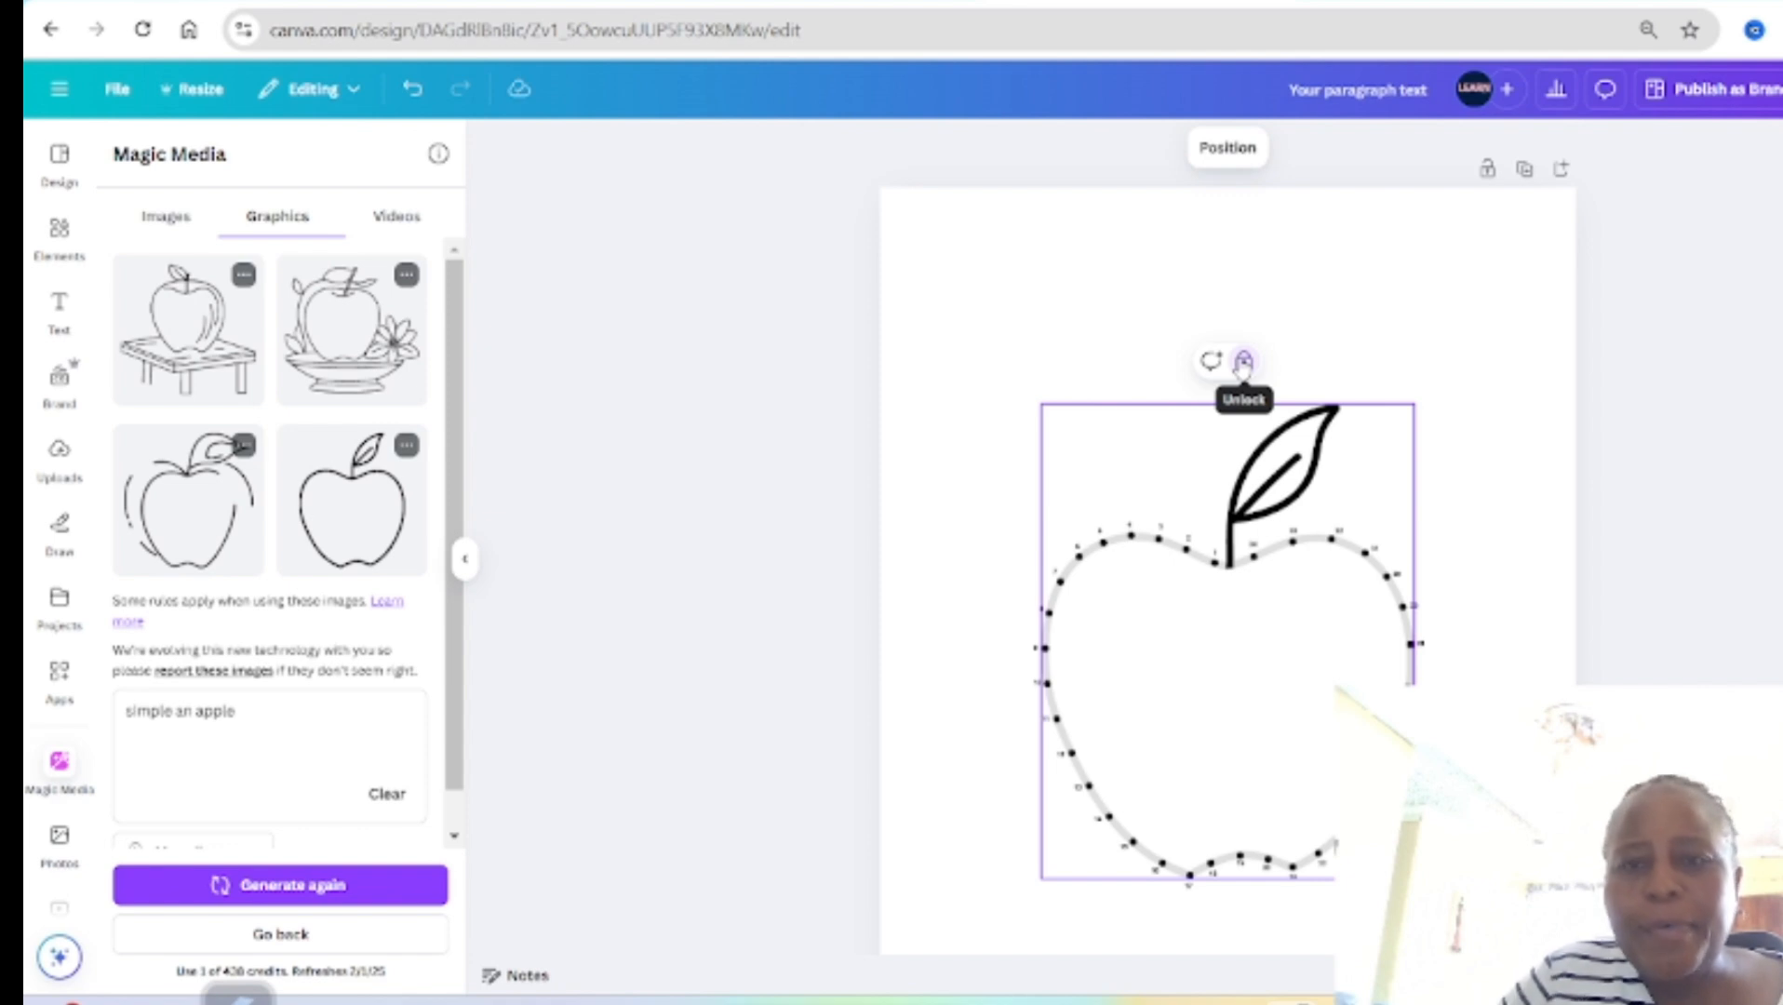
Step: Unlock the locked stem-and-leaf apple image and move the faint grey apple outline from behind the dots onto page 2
{"action": "left_click", "coordinate": [1243, 362]}
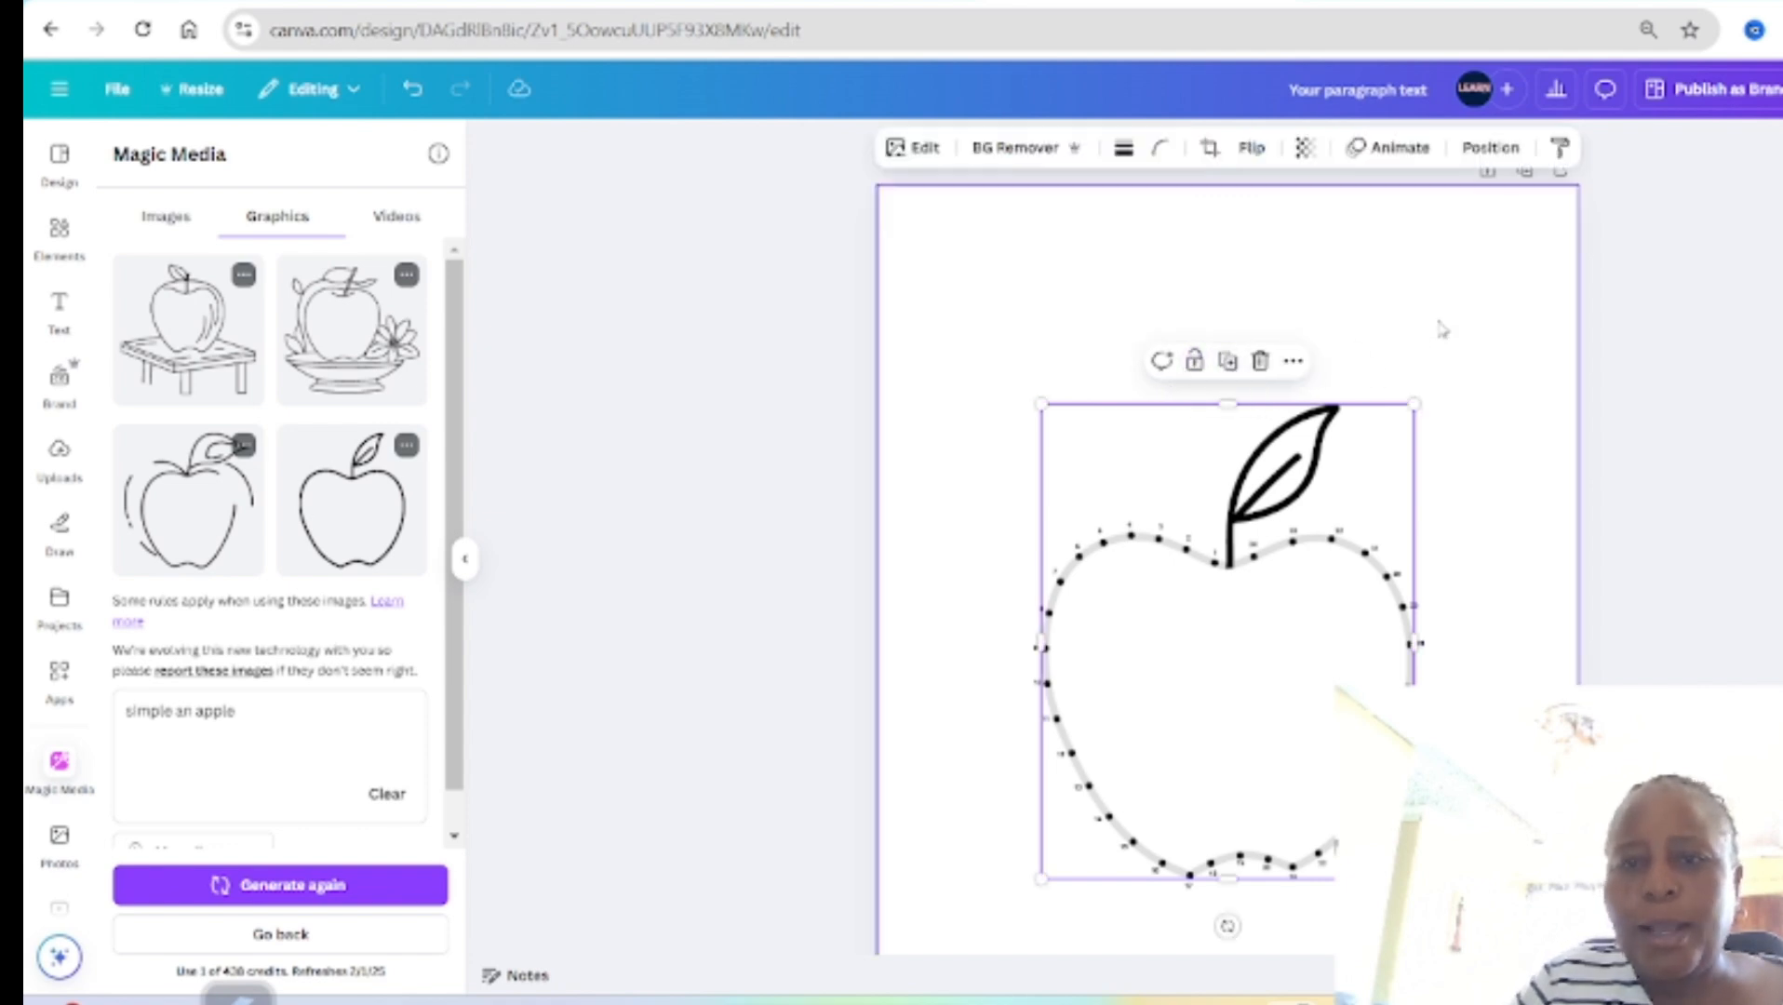
{"action": "scroll", "coordinate": [1423, 342], "scroll_direction": "down", "scroll_amount": 1}
{"action": "left_click", "coordinate": [1245, 923]}
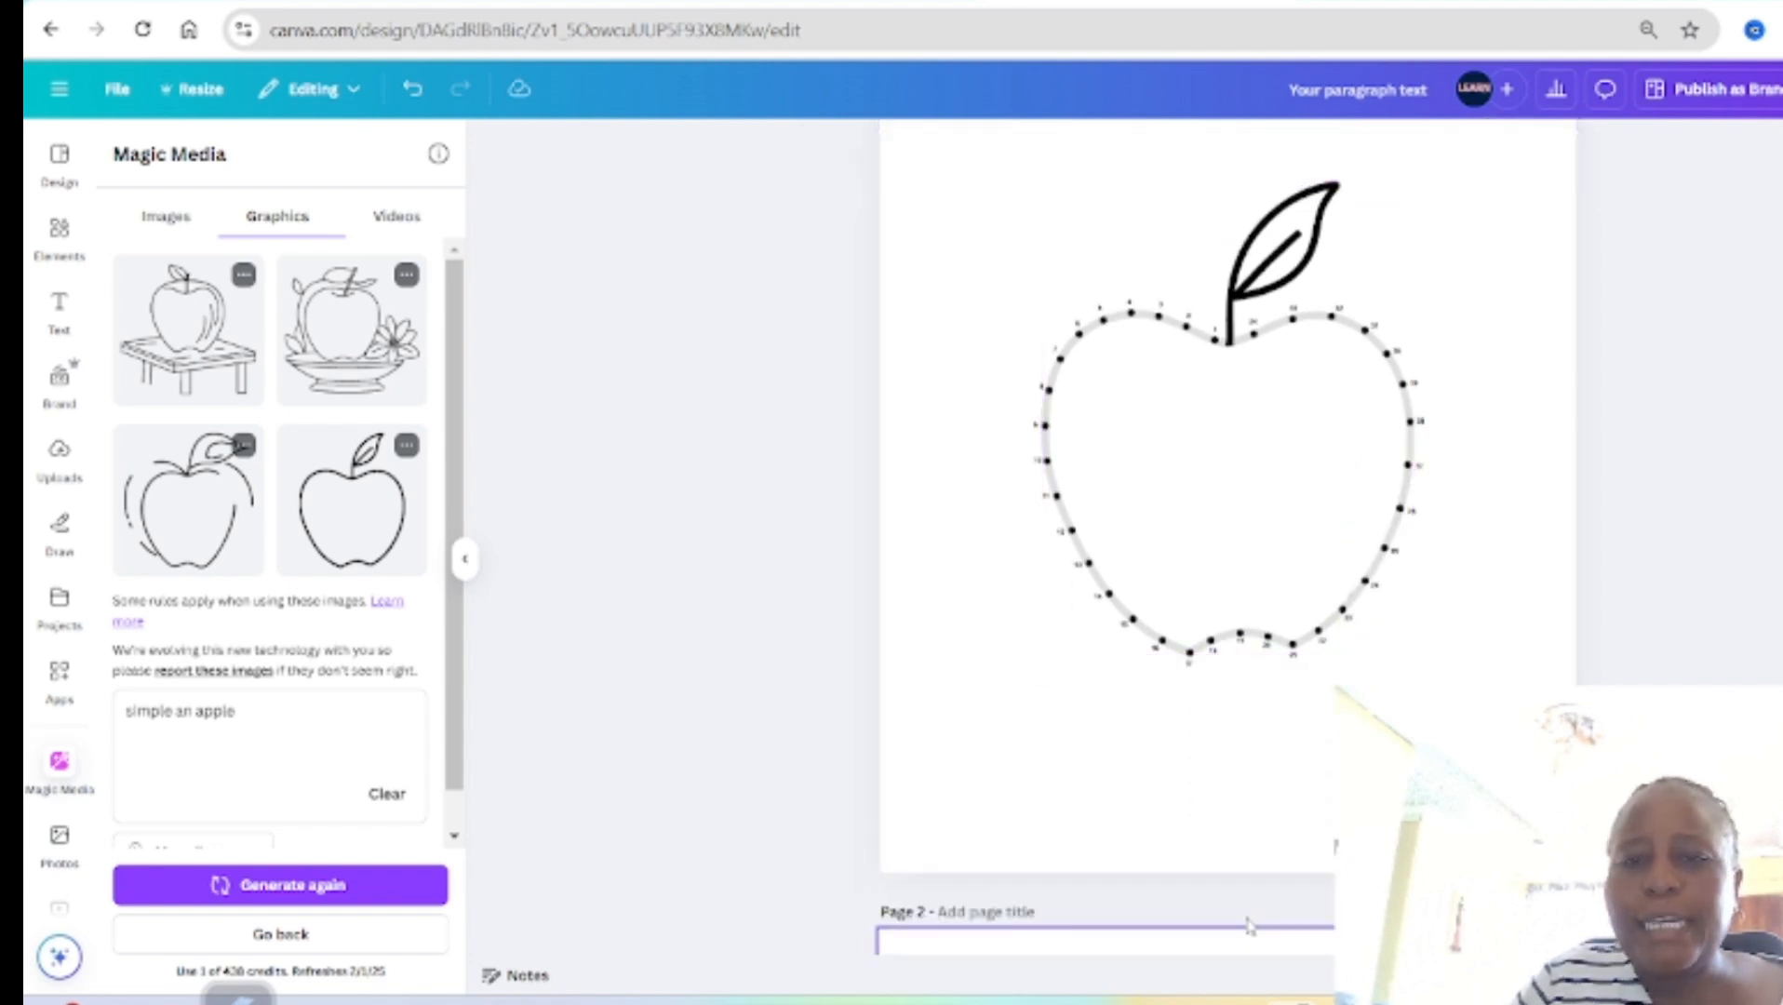
{"action": "scroll", "coordinate": [1353, 473], "scroll_direction": "up", "scroll_amount": 8}
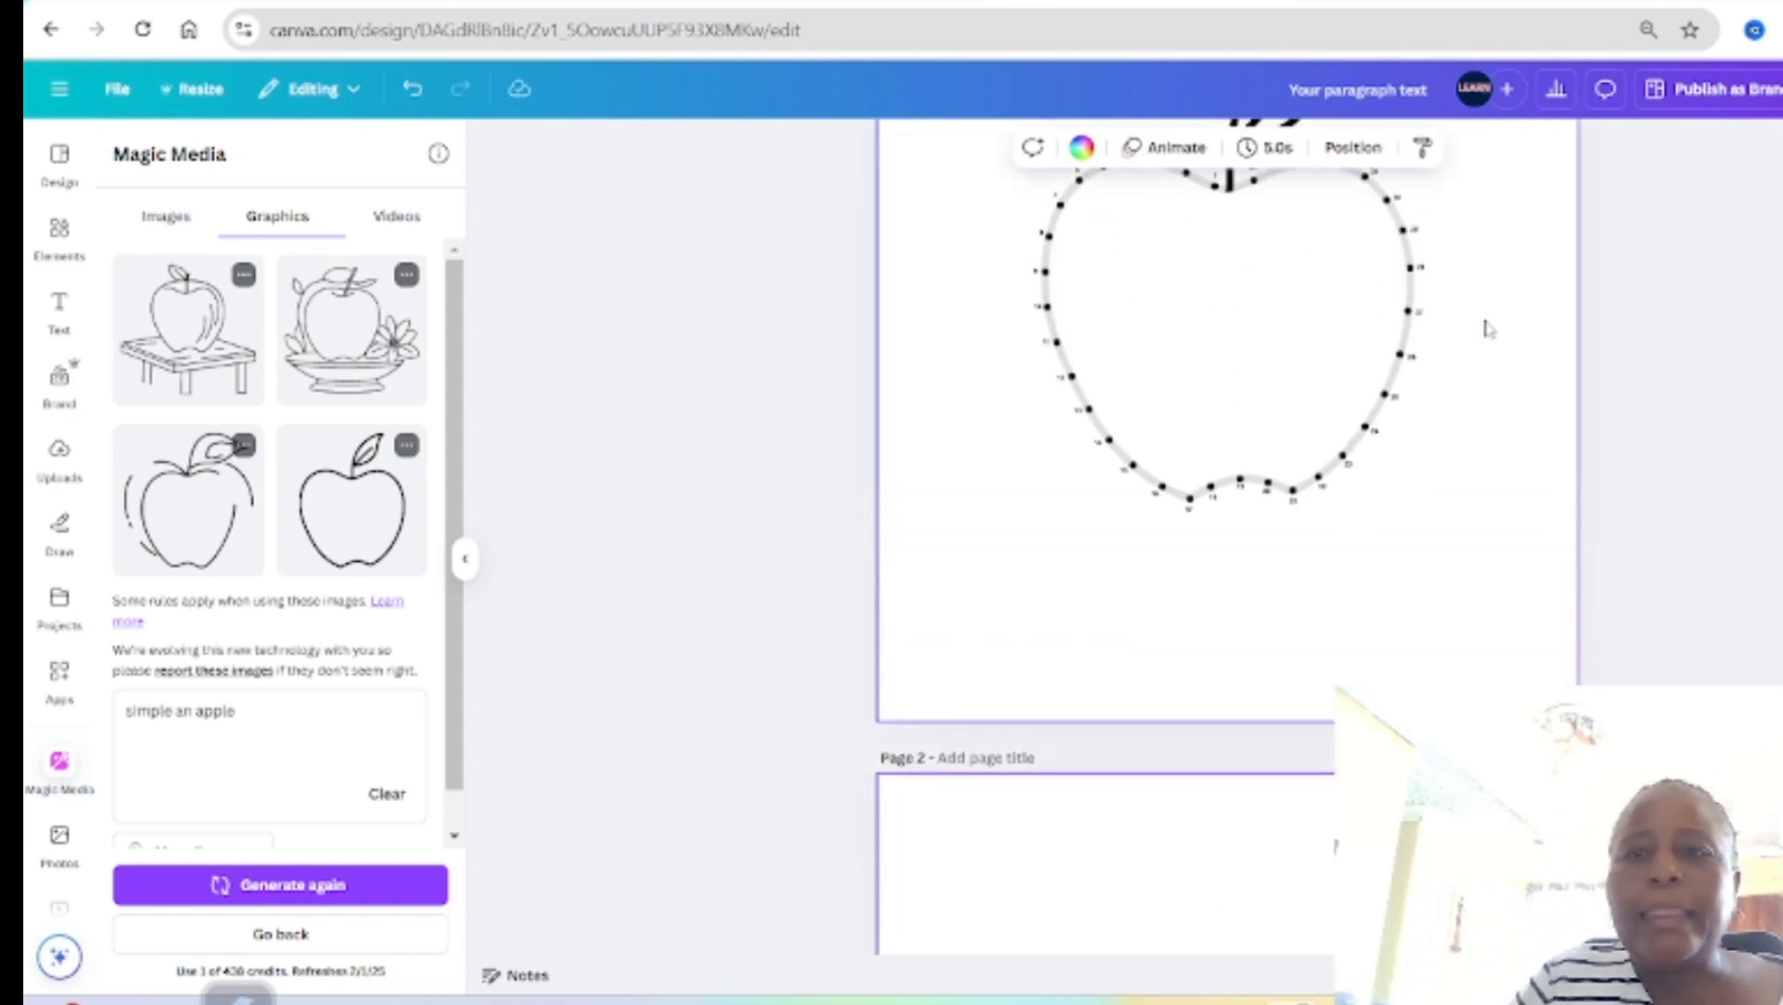
{"action": "left_click", "coordinate": [1353, 147]}
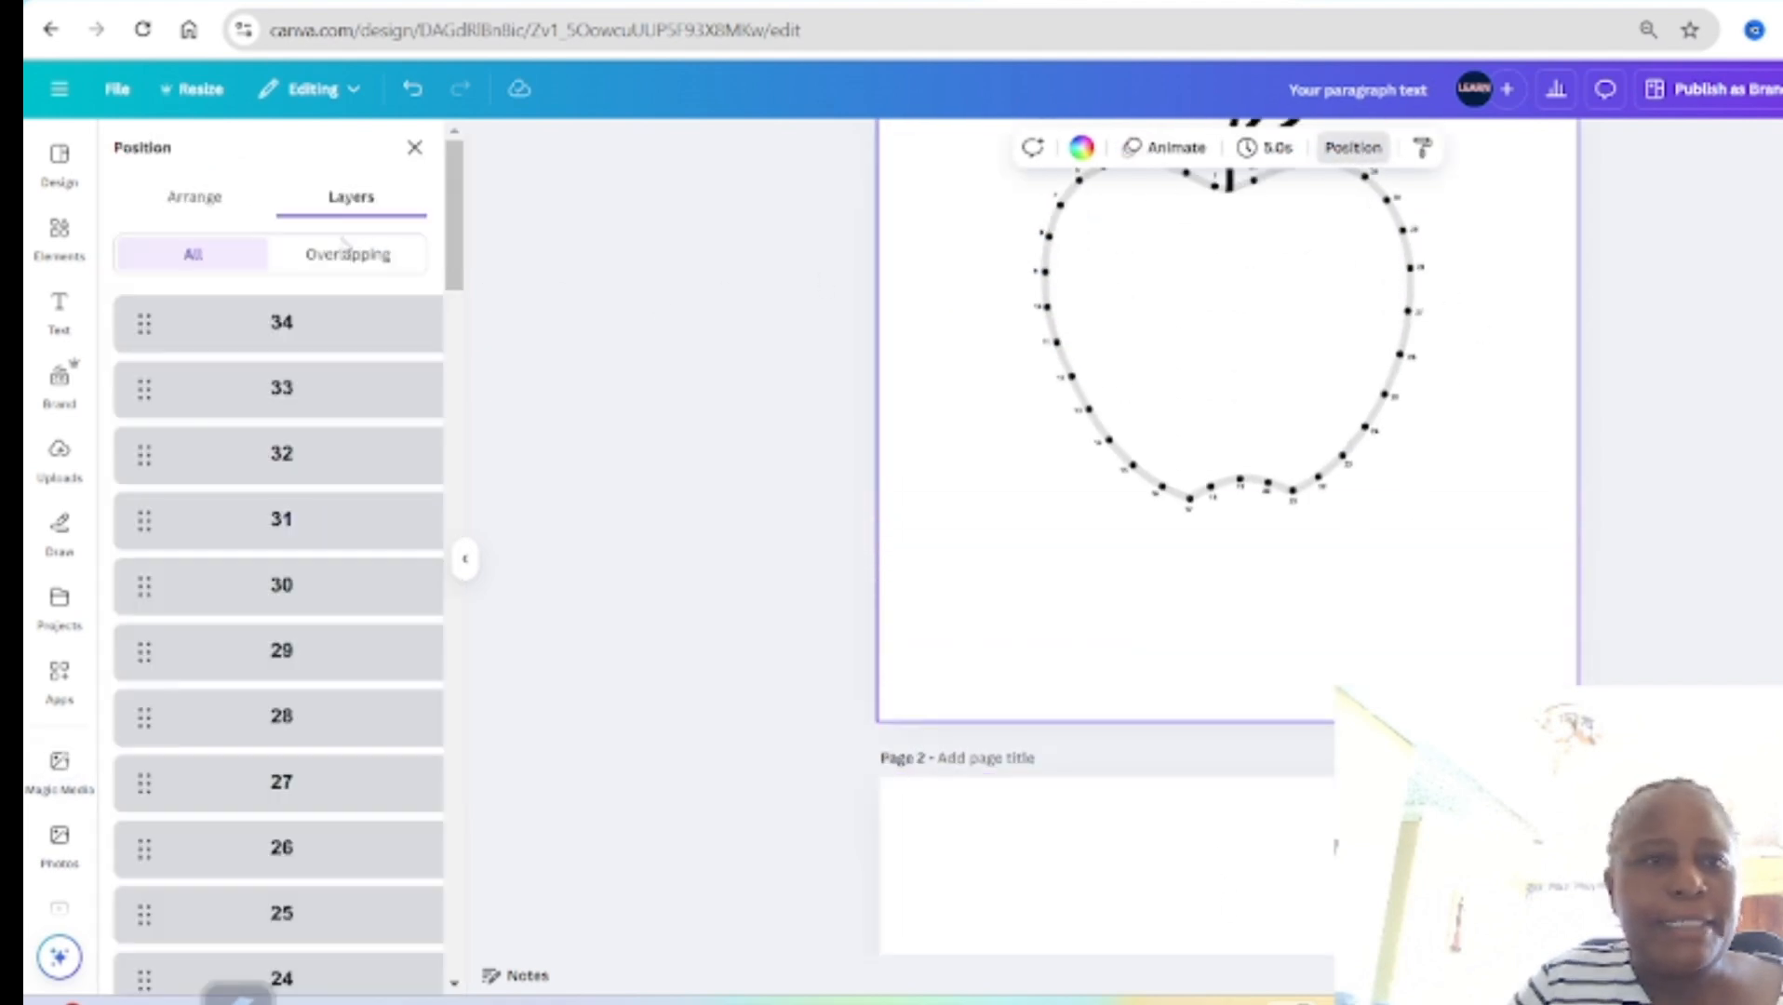
{"action": "scroll", "coordinate": [330, 449], "scroll_direction": "down", "scroll_amount": 20}
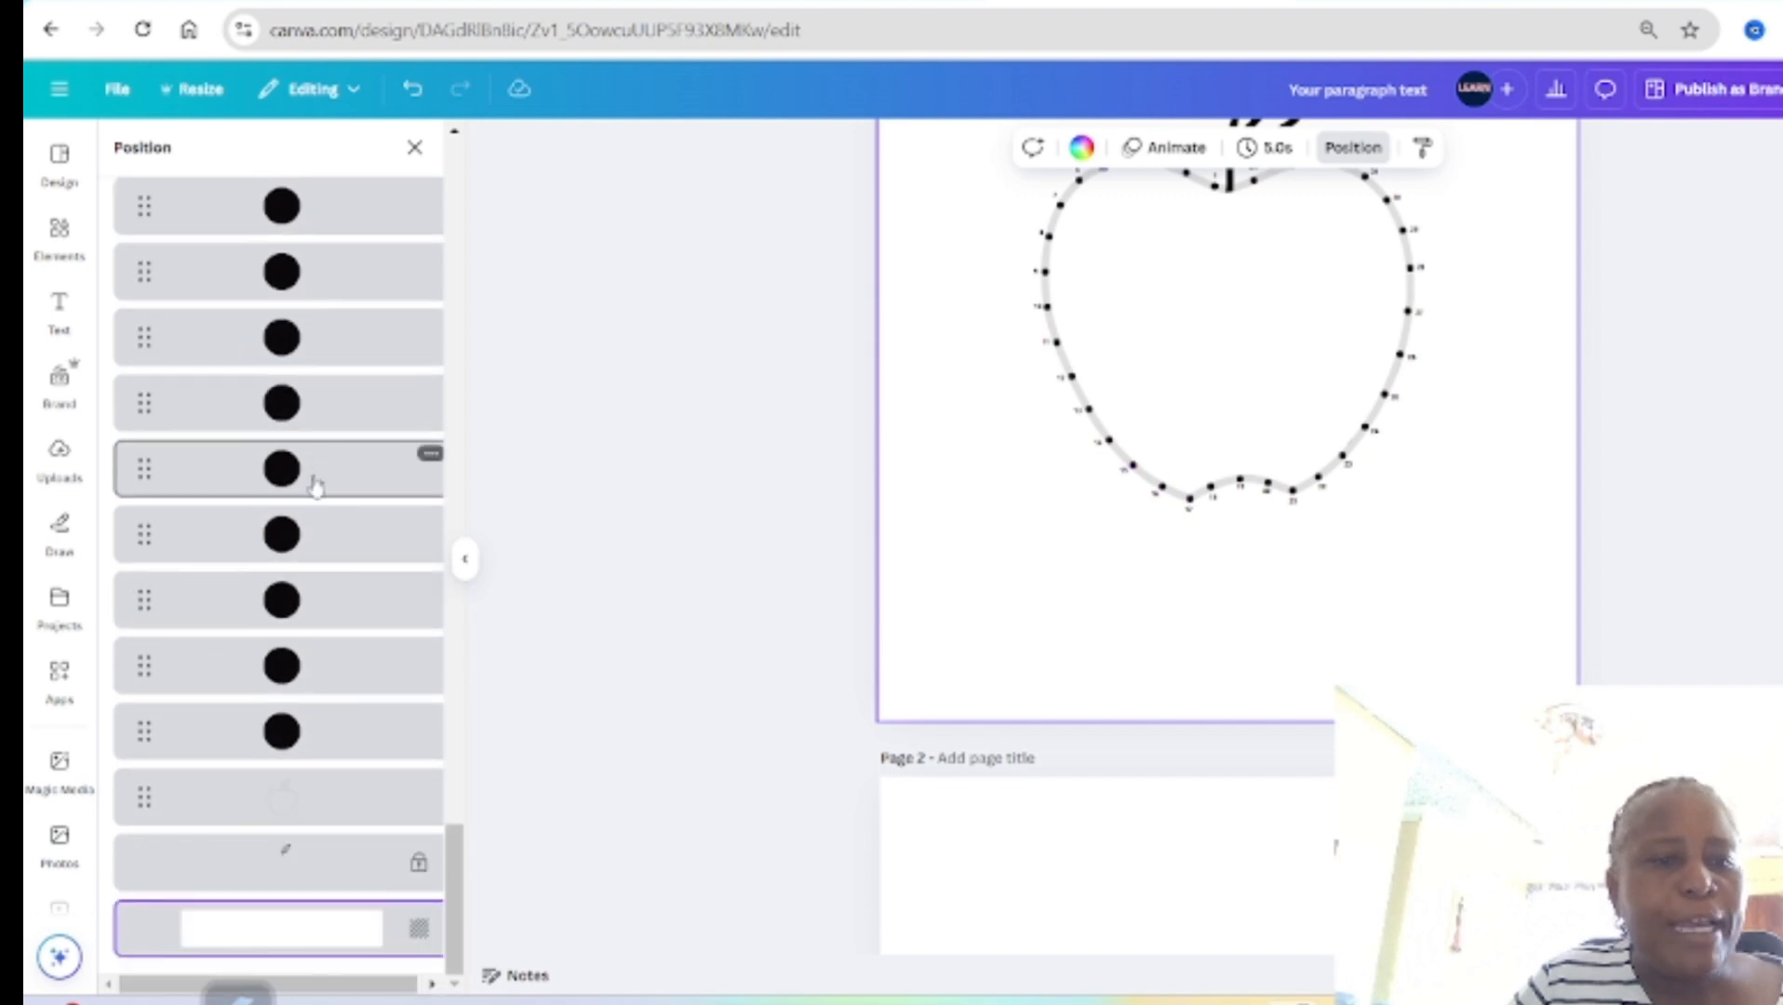
{"action": "left_click", "coordinate": [302, 795]}
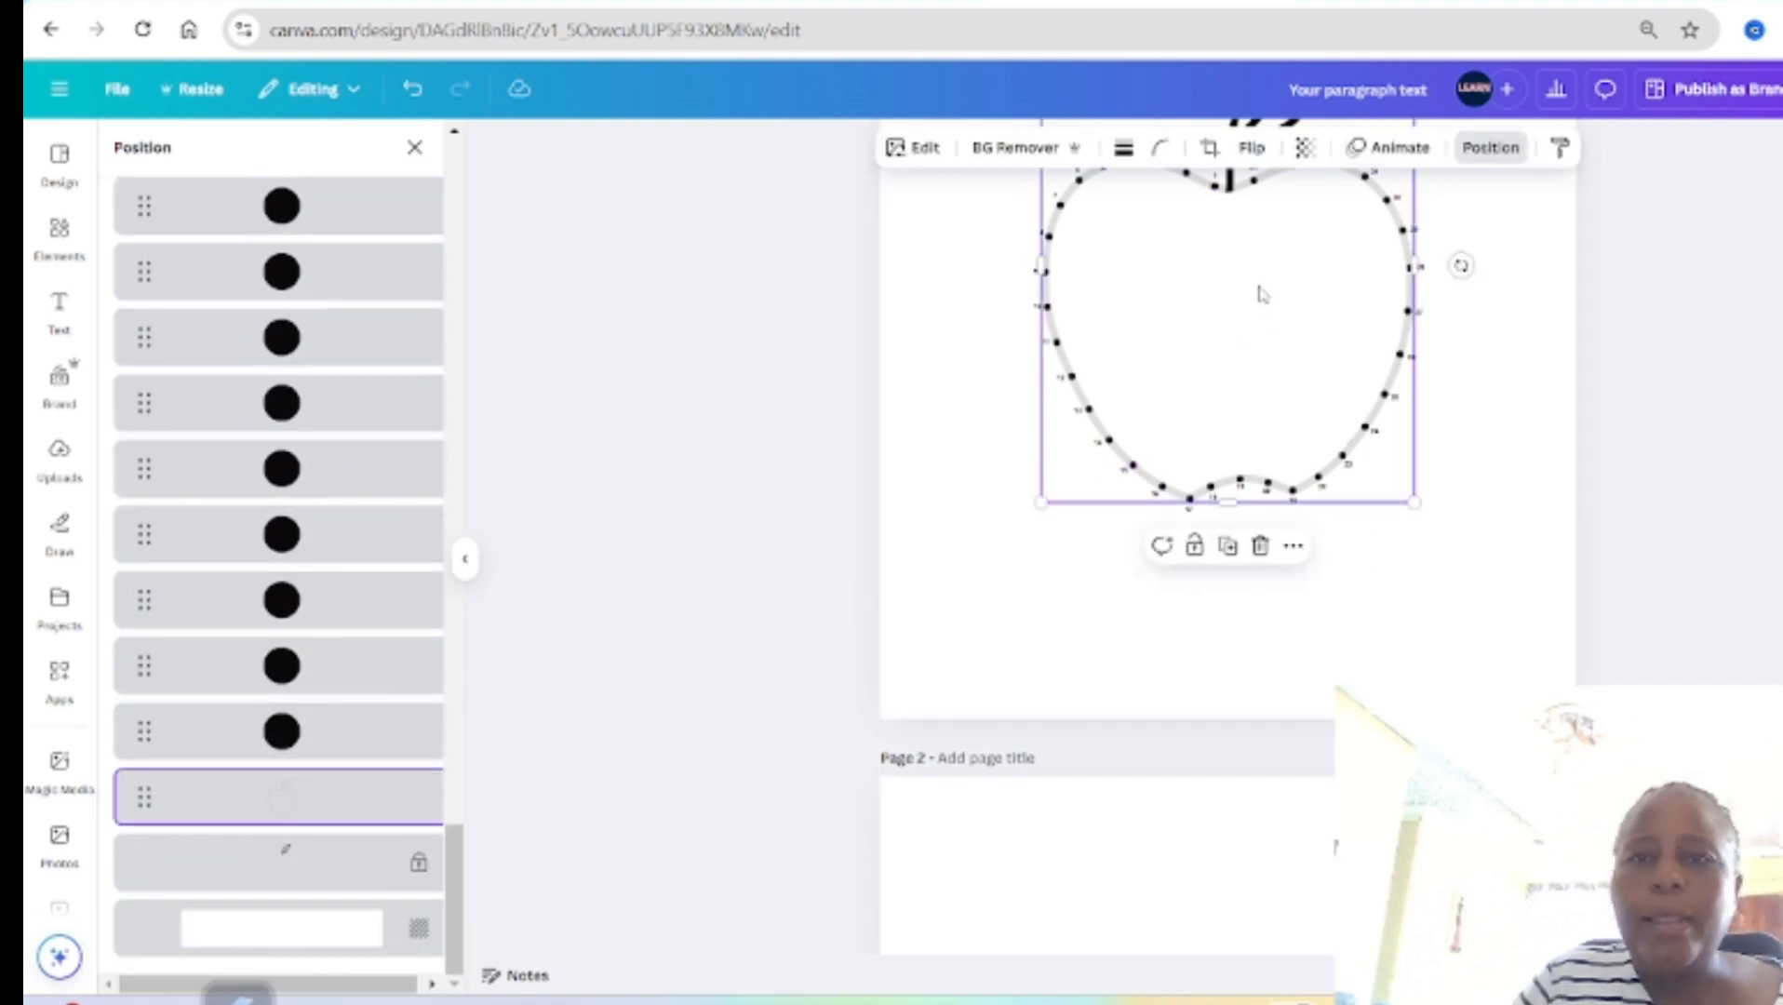
{"action": "left_click_drag", "start_coordinate": [1261, 294], "coordinate": [1297, 973]}
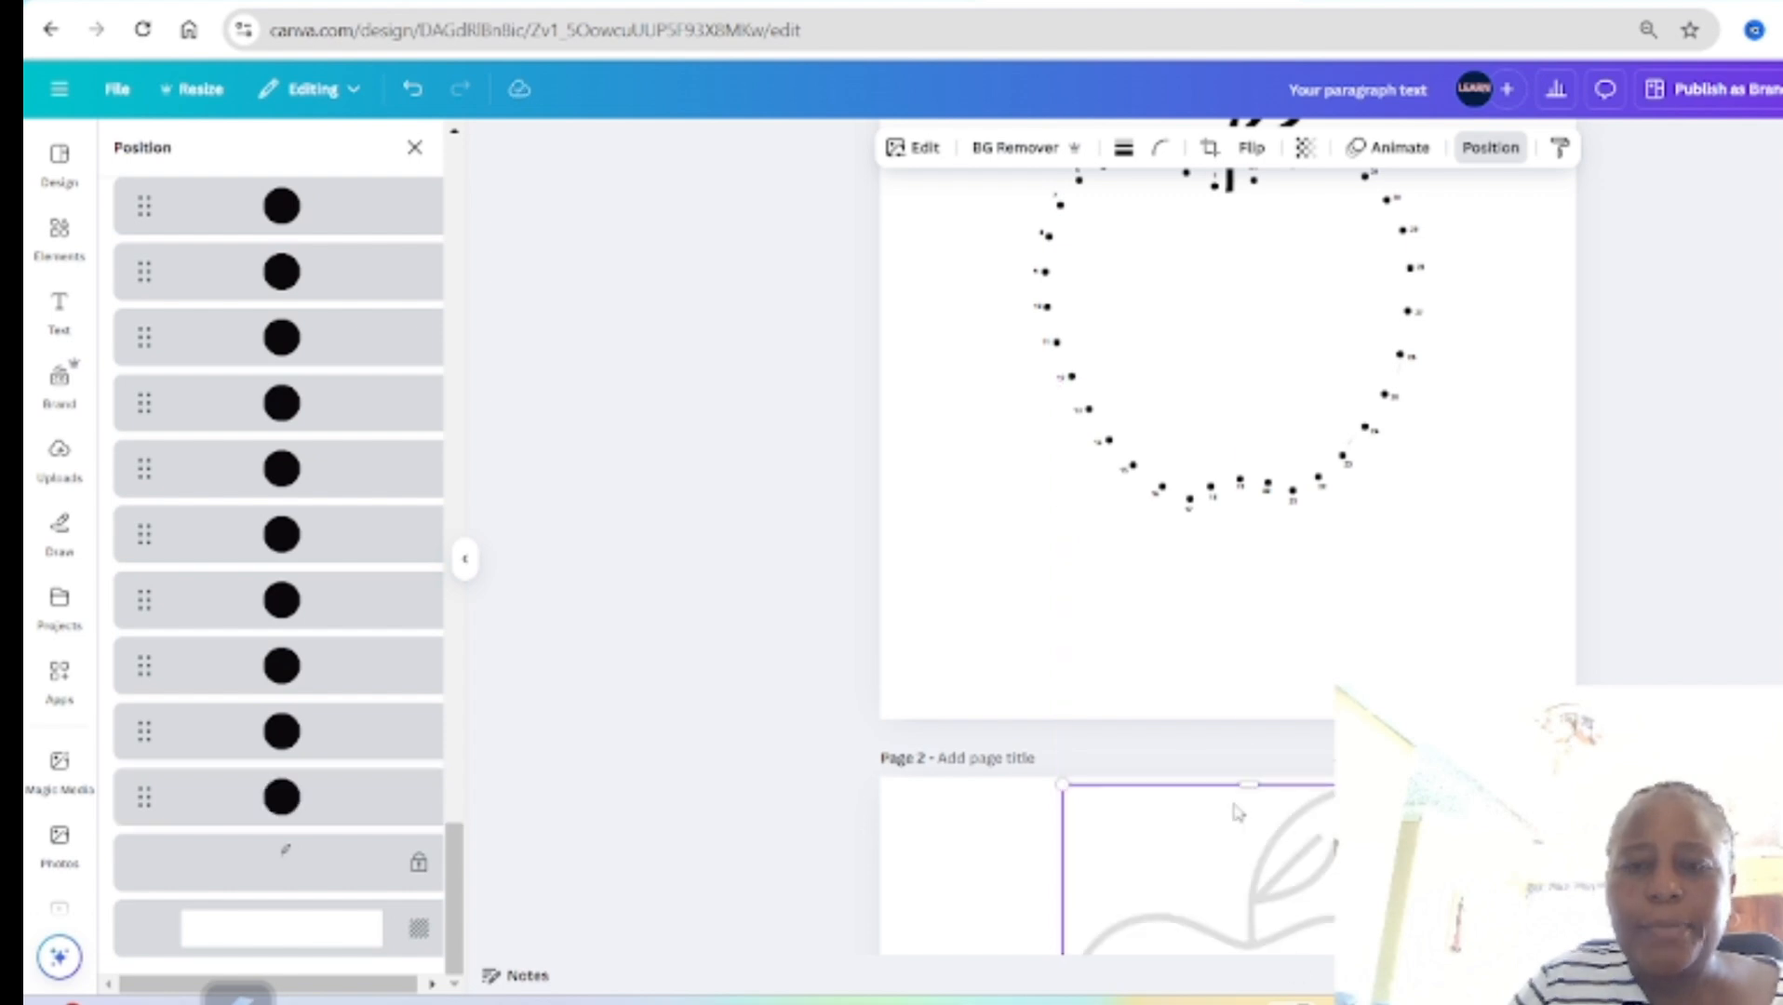
Step: Centre the faint apple outline on page 2 and make it fully opaque
{"action": "left_click", "coordinate": [1479, 893]}
{"action": "scroll", "coordinate": [1479, 893], "scroll_direction": "down", "scroll_amount": 6}
{"action": "left_click_drag", "start_coordinate": [1236, 483], "coordinate": [1215, 682]}
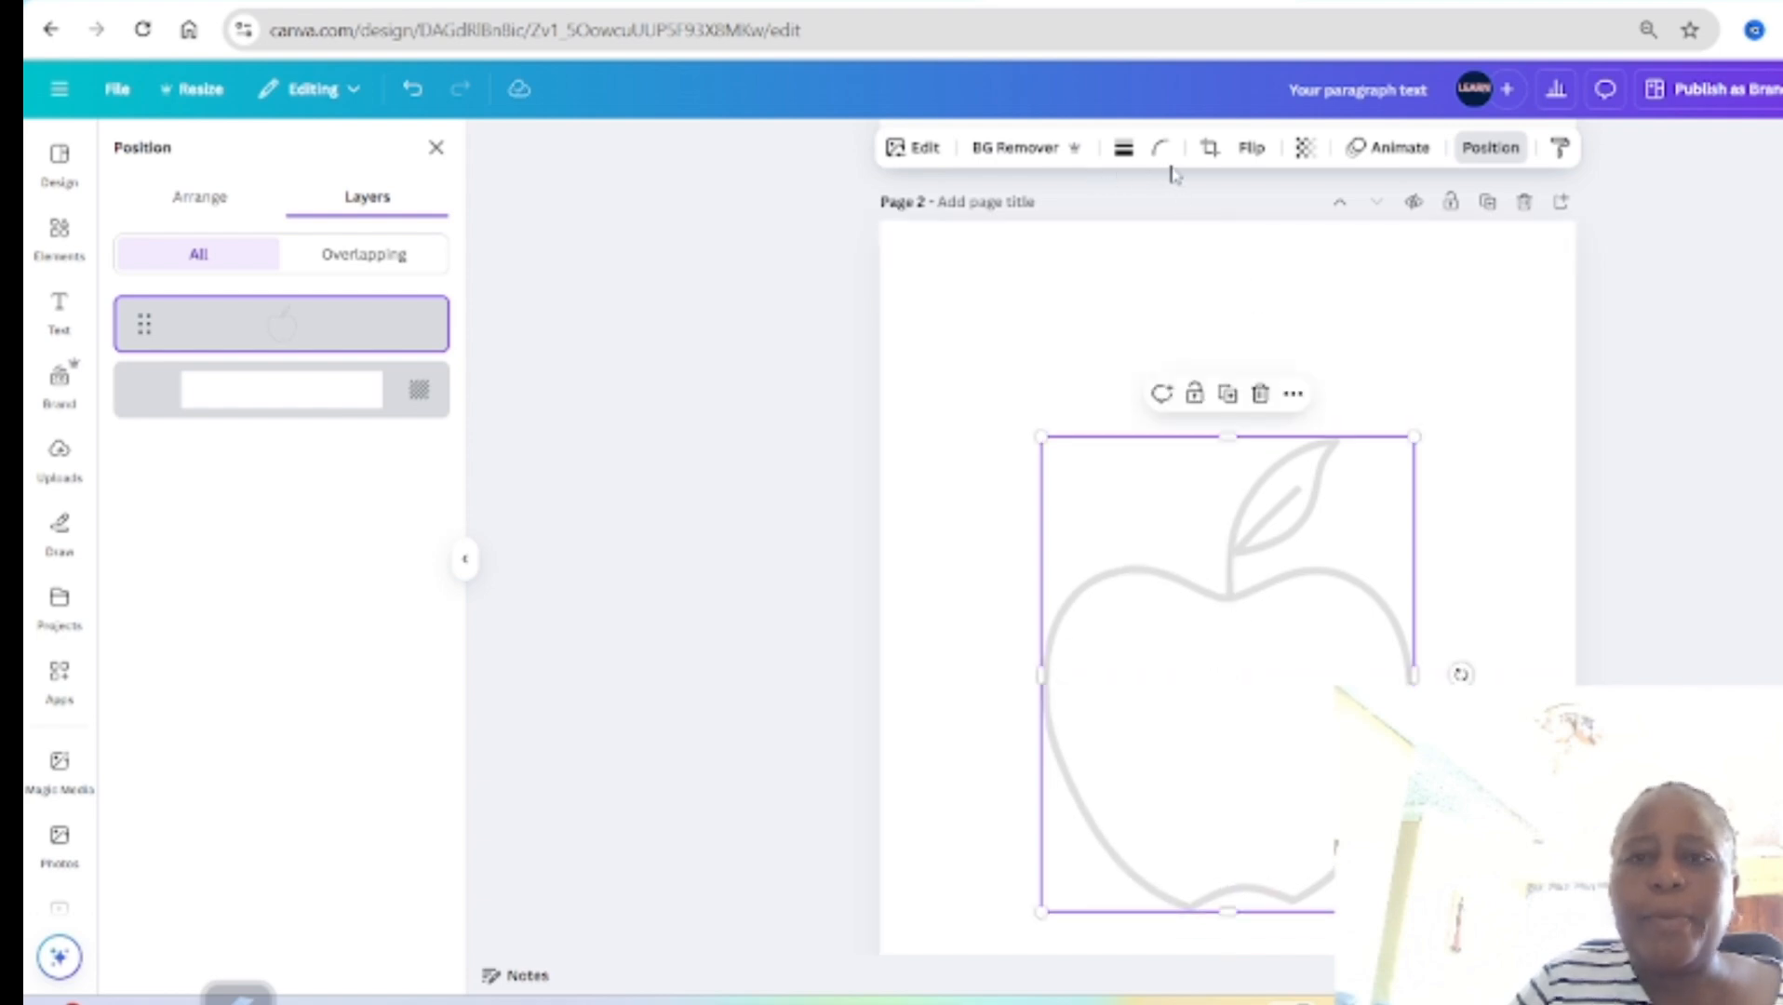
{"action": "left_click", "coordinate": [1304, 151]}
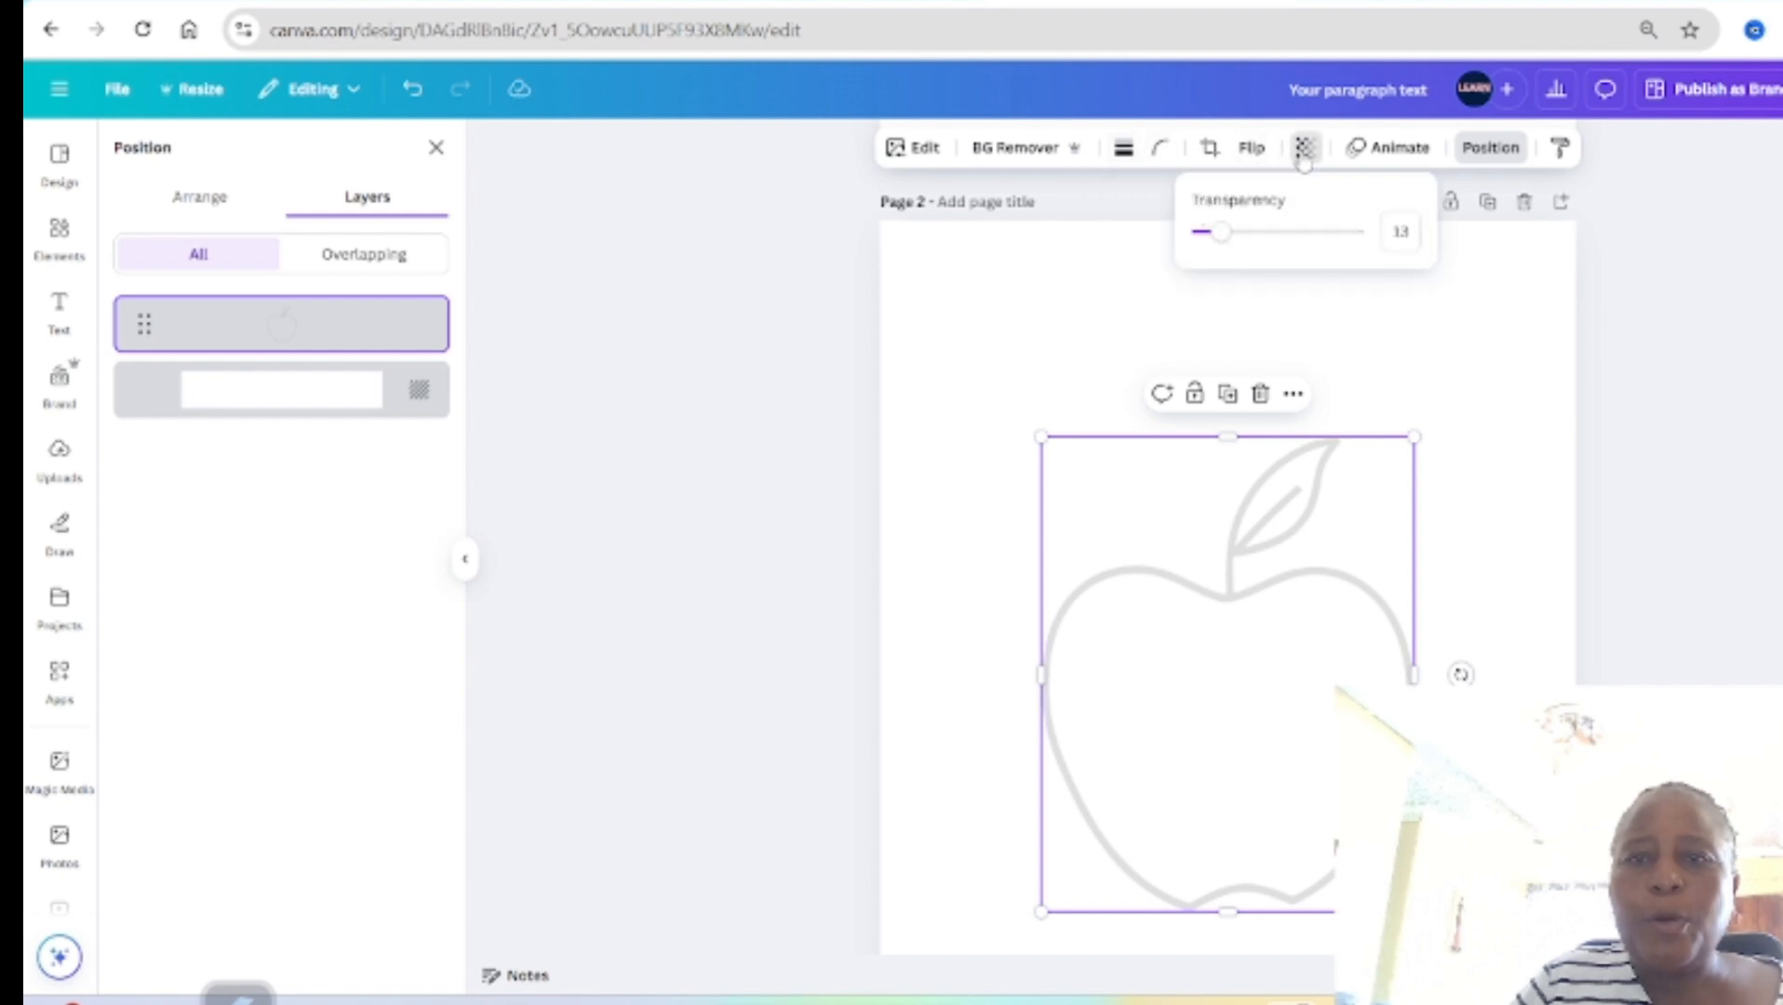
{"action": "left_click_drag", "start_coordinate": [1222, 233], "coordinate": [1412, 245]}
{"action": "left_click", "coordinate": [1493, 421]}
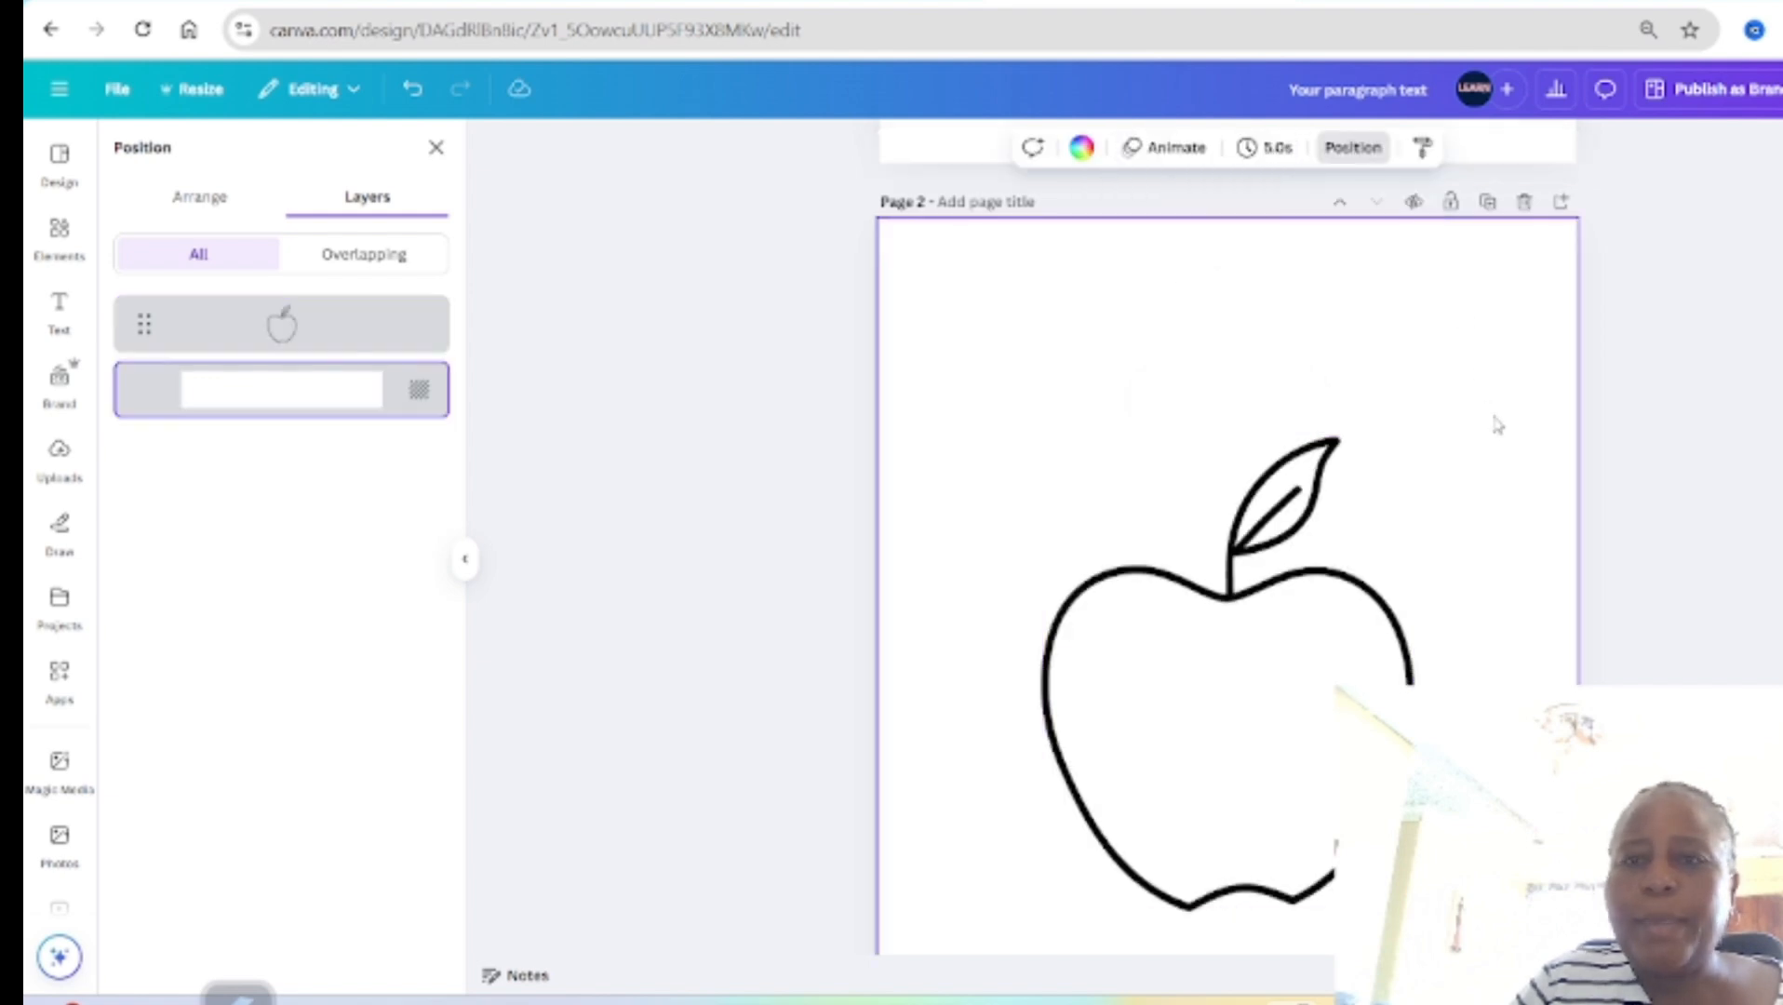
{"action": "scroll", "coordinate": [1497, 425], "scroll_direction": "down", "scroll_amount": 1}
{"action": "scroll", "coordinate": [1498, 423], "scroll_direction": "down", "scroll_amount": 2}
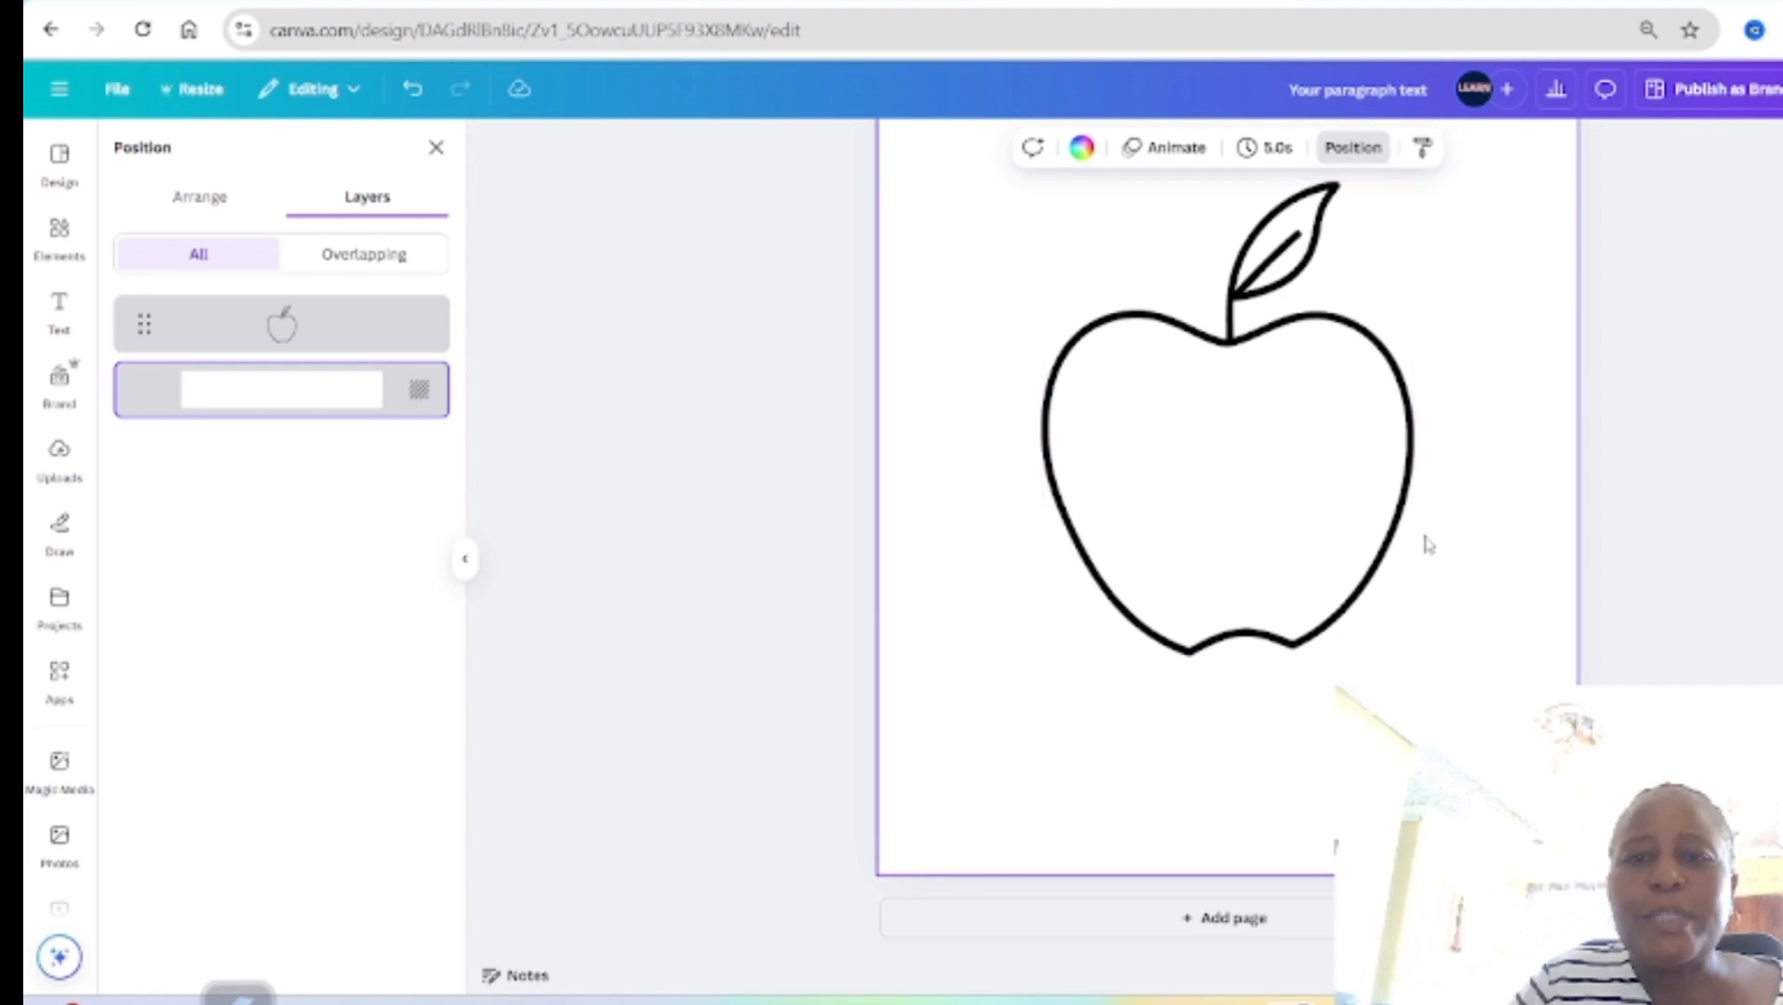
{"action": "scroll", "coordinate": [1426, 540], "scroll_direction": "up", "scroll_amount": 5}
{"action": "scroll", "coordinate": [1457, 393], "scroll_direction": "up", "scroll_amount": 4}
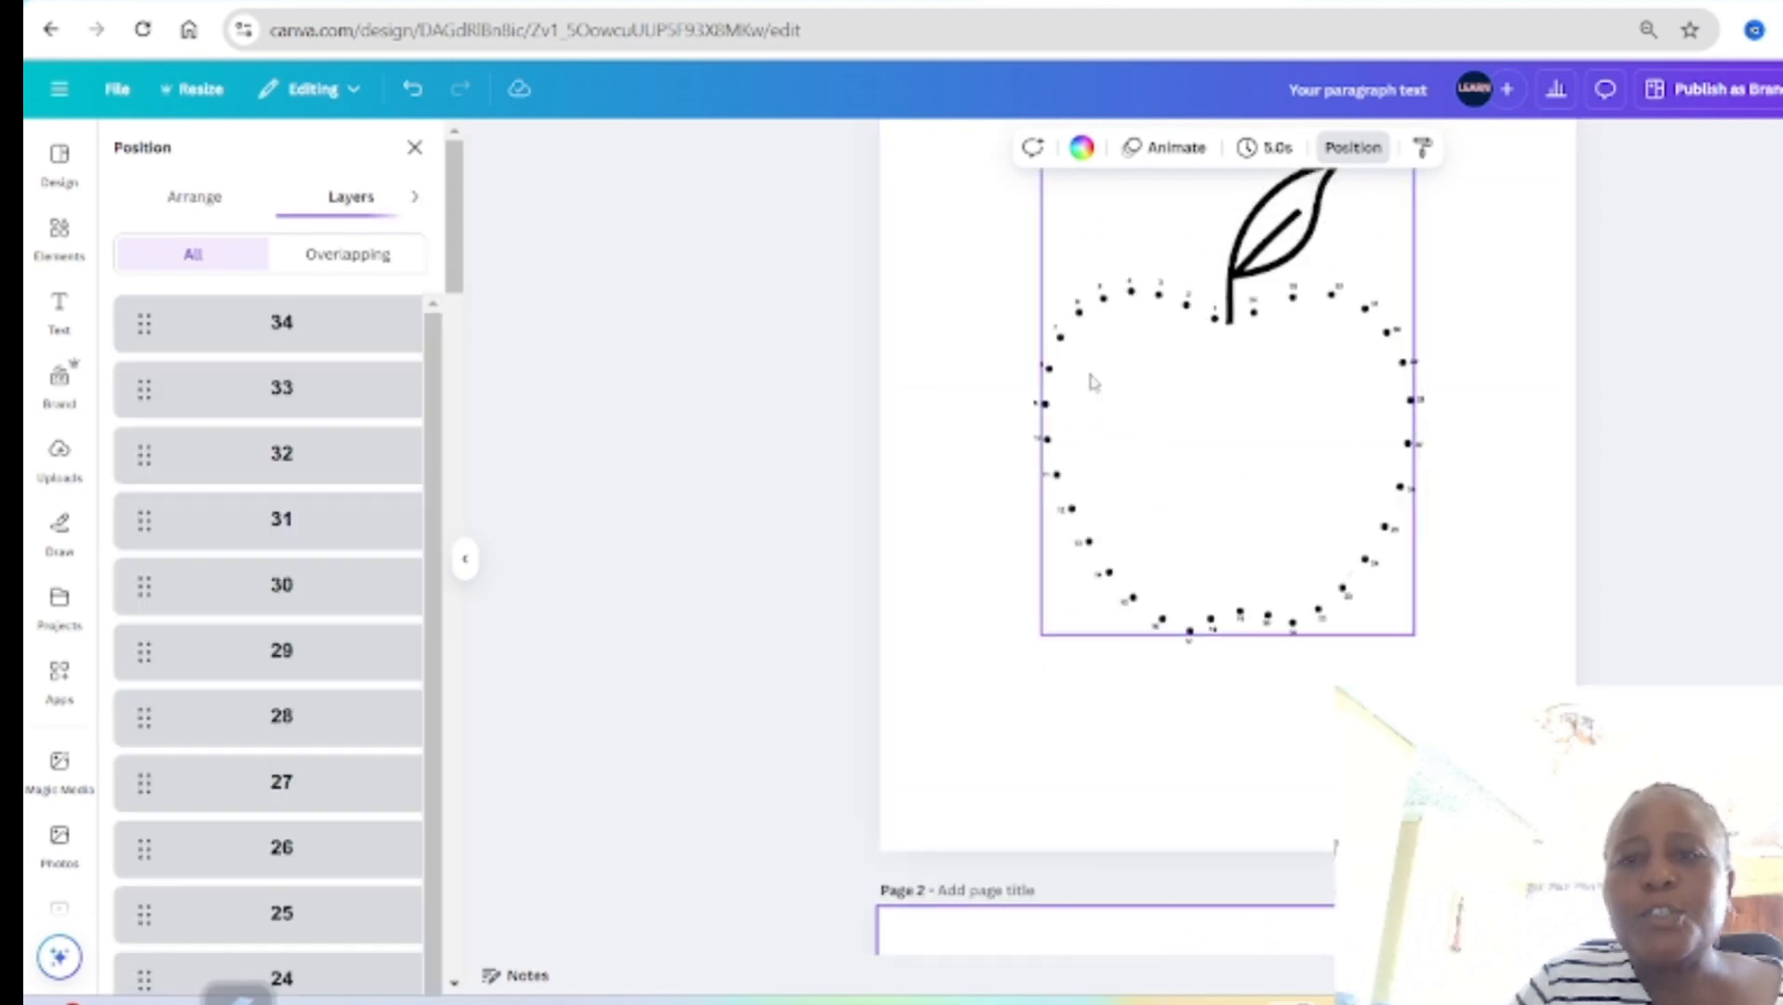
{"action": "scroll", "coordinate": [1228, 483], "scroll_direction": "down", "scroll_amount": 6}
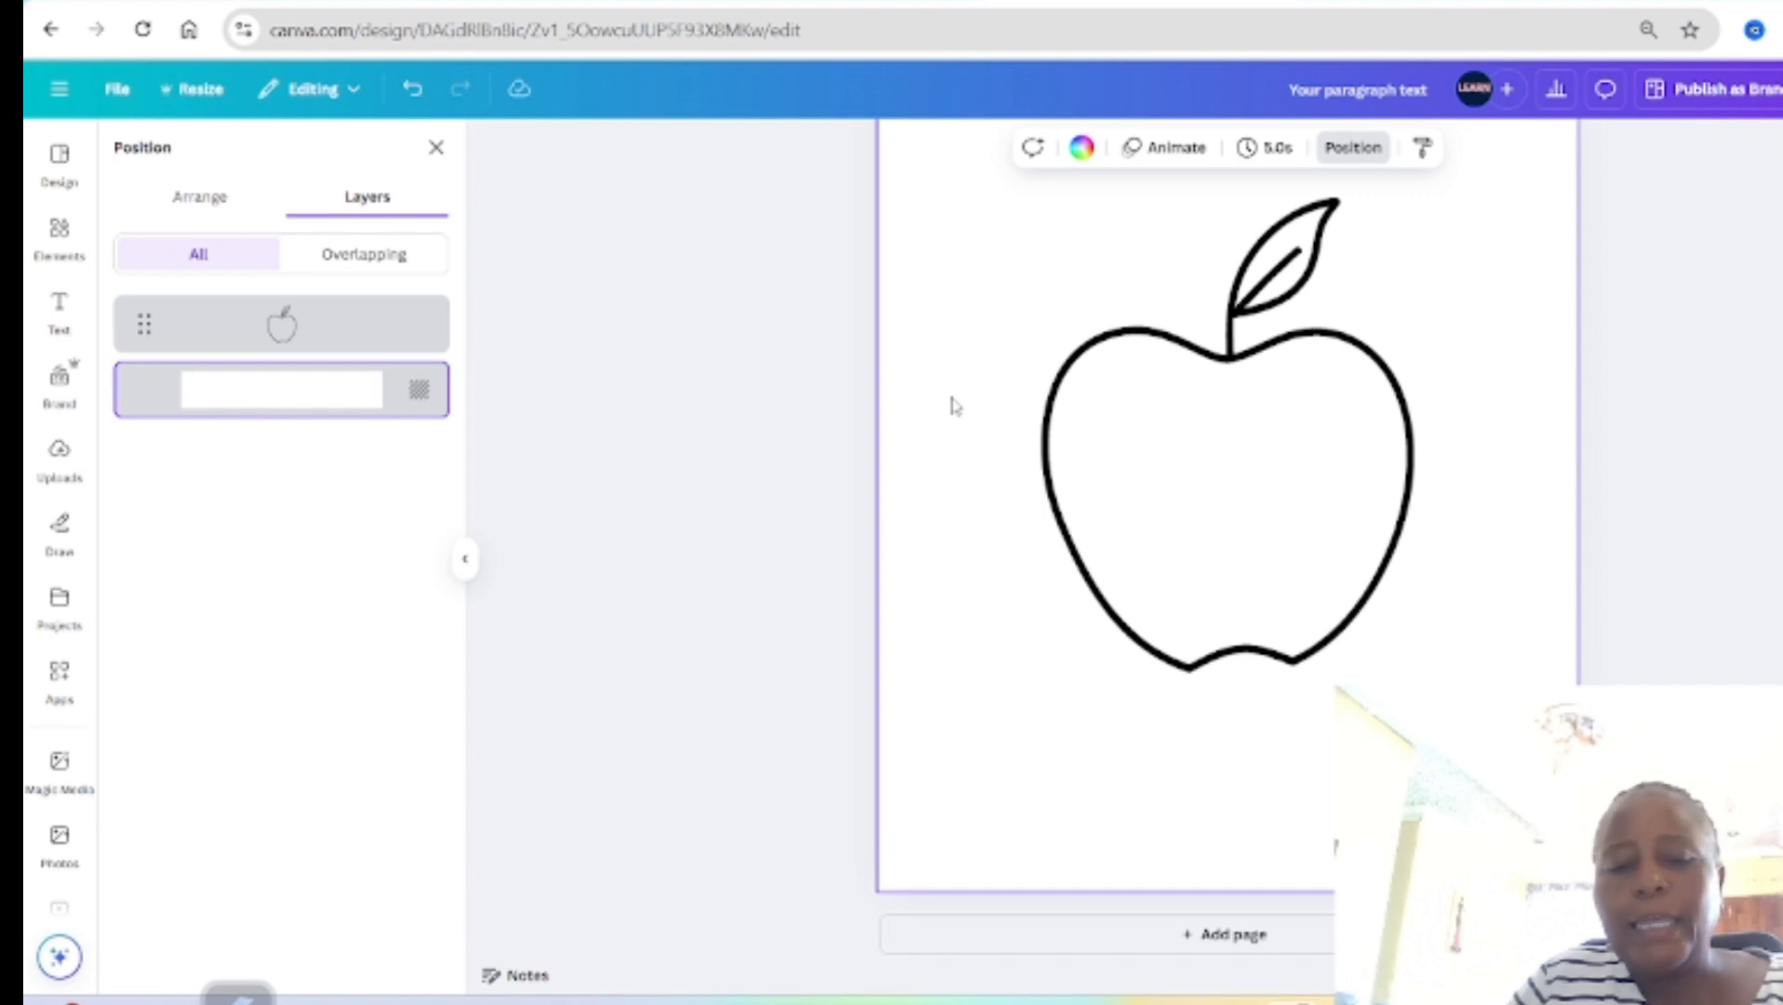
Step: Add a line to page 2, rotate it to vertical and place it to the left of the apple
{"action": "key", "text": "l"}
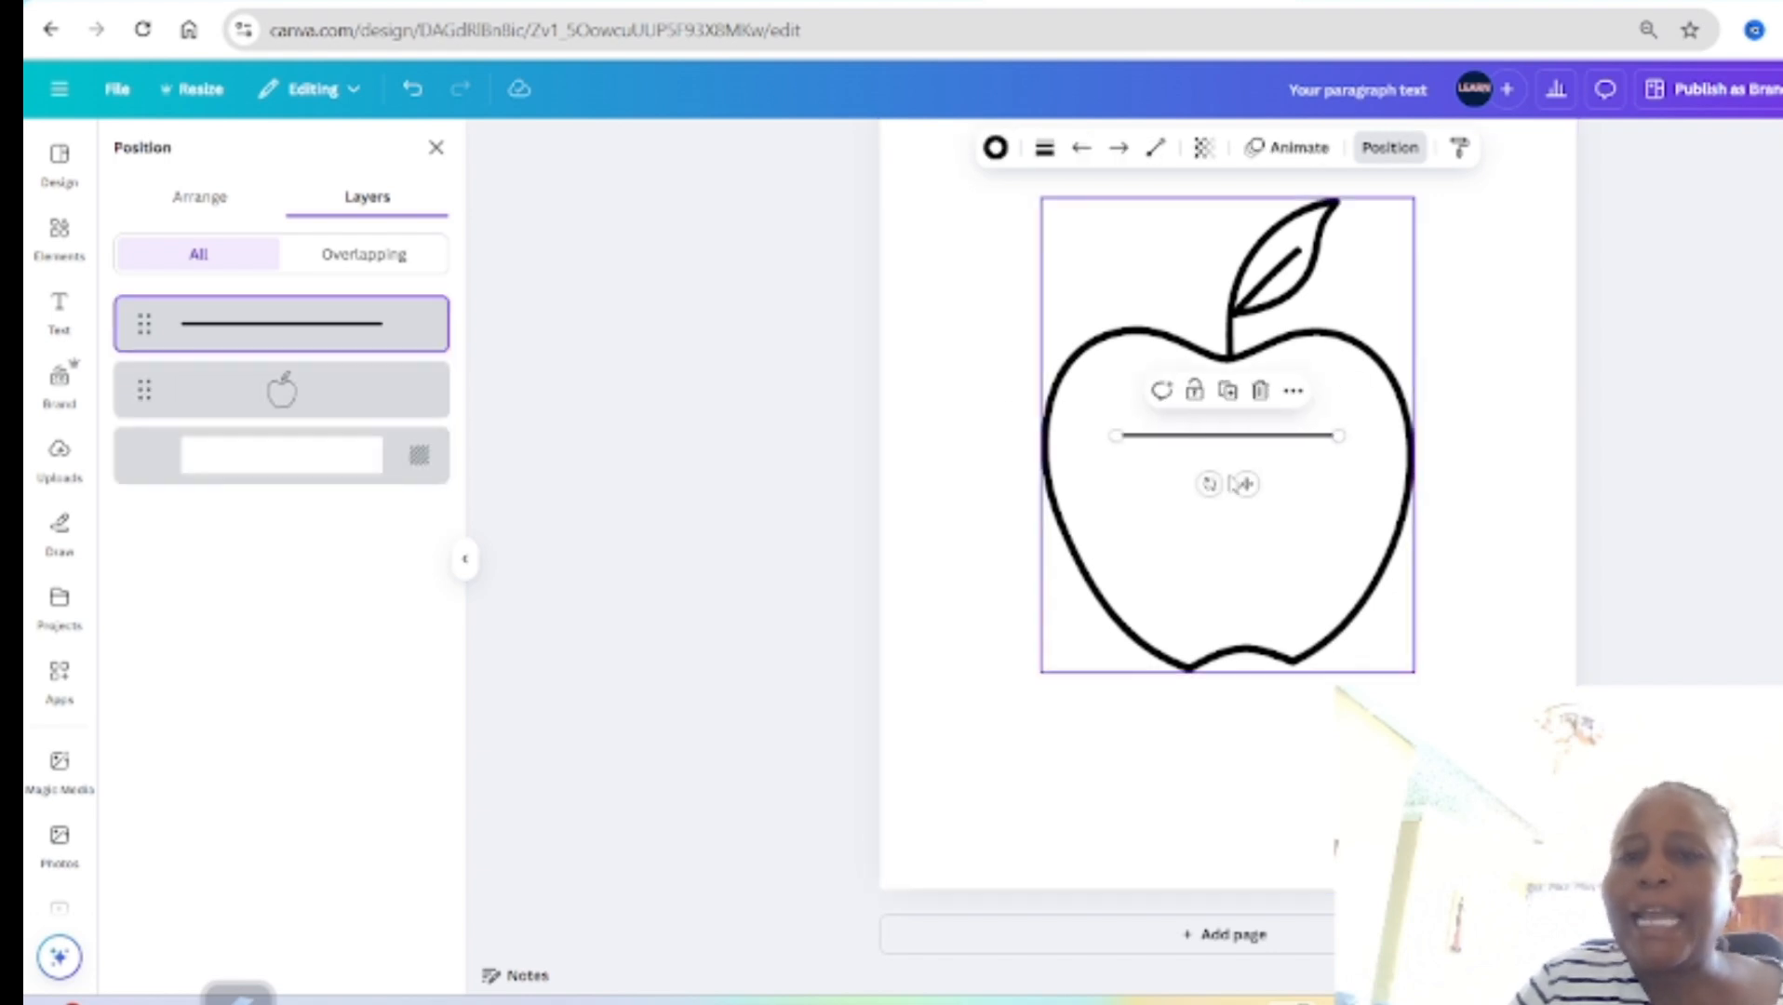
{"action": "left_click_drag", "start_coordinate": [1206, 481], "coordinate": [1346, 466]}
{"action": "left_click_drag", "start_coordinate": [1273, 414], "coordinate": [1026, 327]}
Step: Move the vertical line to the top of page 2 near its left edge and stretch it down to the page's bottom edge
{"action": "scroll", "coordinate": [1026, 335], "scroll_direction": "up", "scroll_amount": 1}
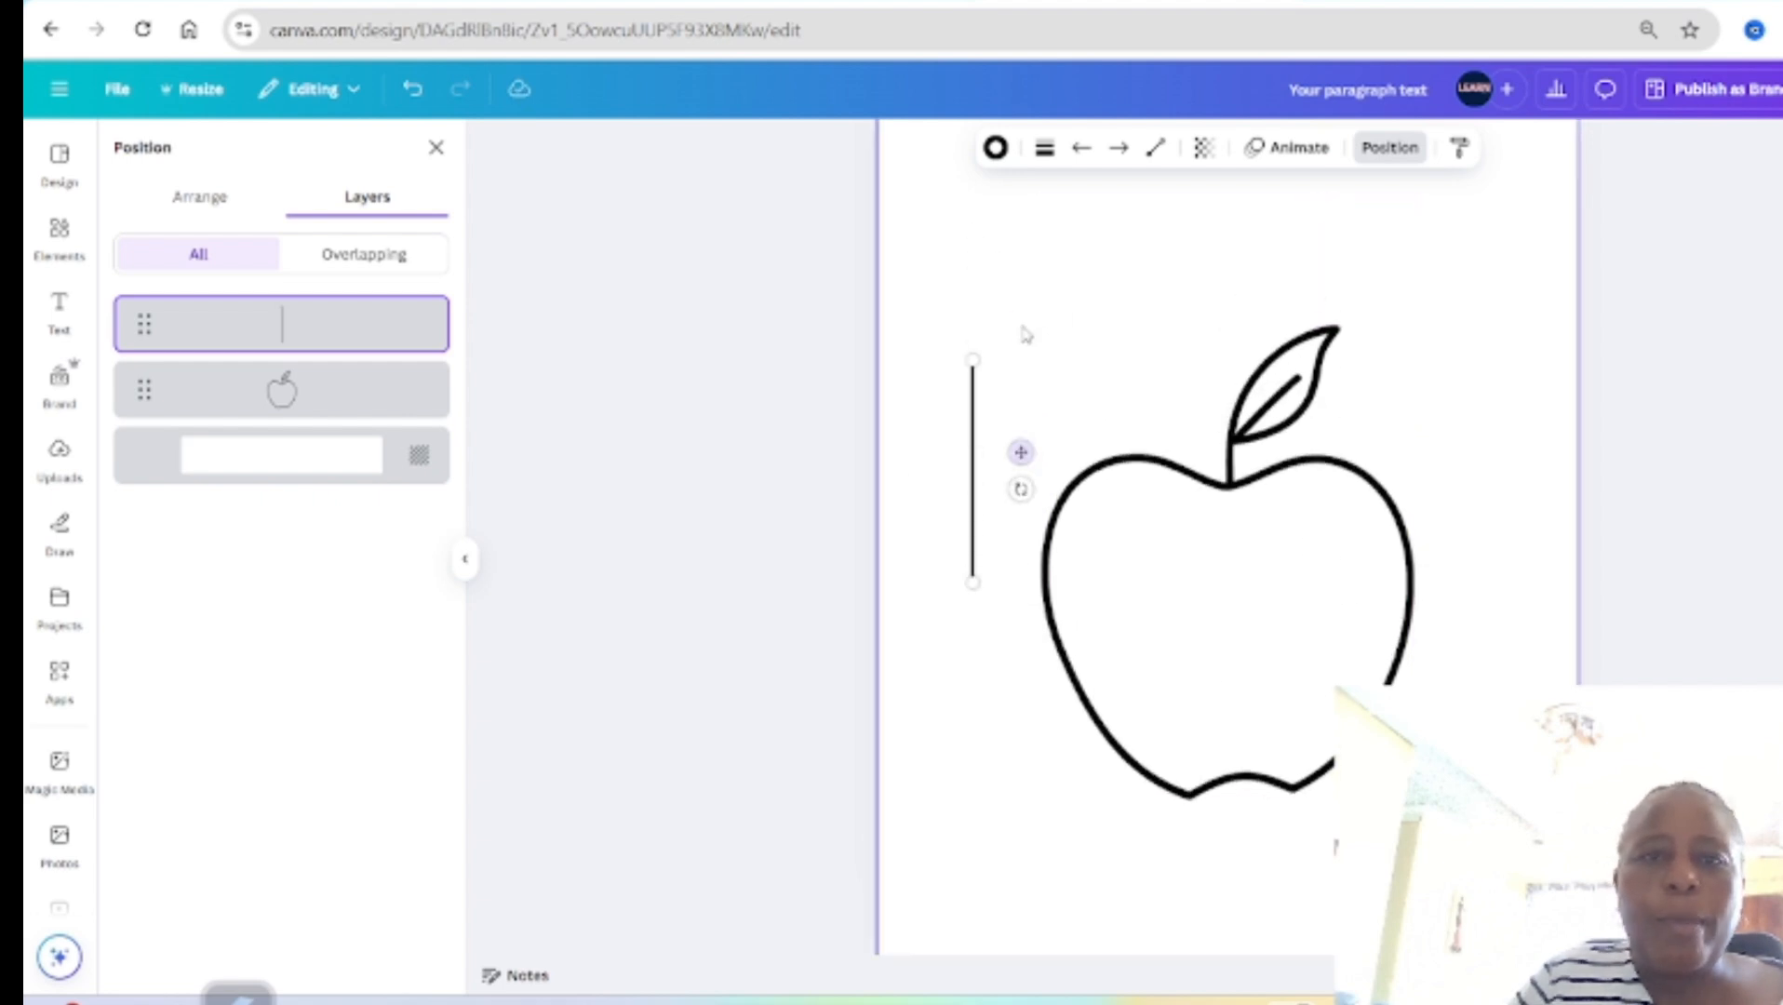
{"action": "left_click_drag", "start_coordinate": [1019, 487], "coordinate": [1001, 243]}
{"action": "scroll", "coordinate": [1002, 242], "scroll_direction": "down", "scroll_amount": 1}
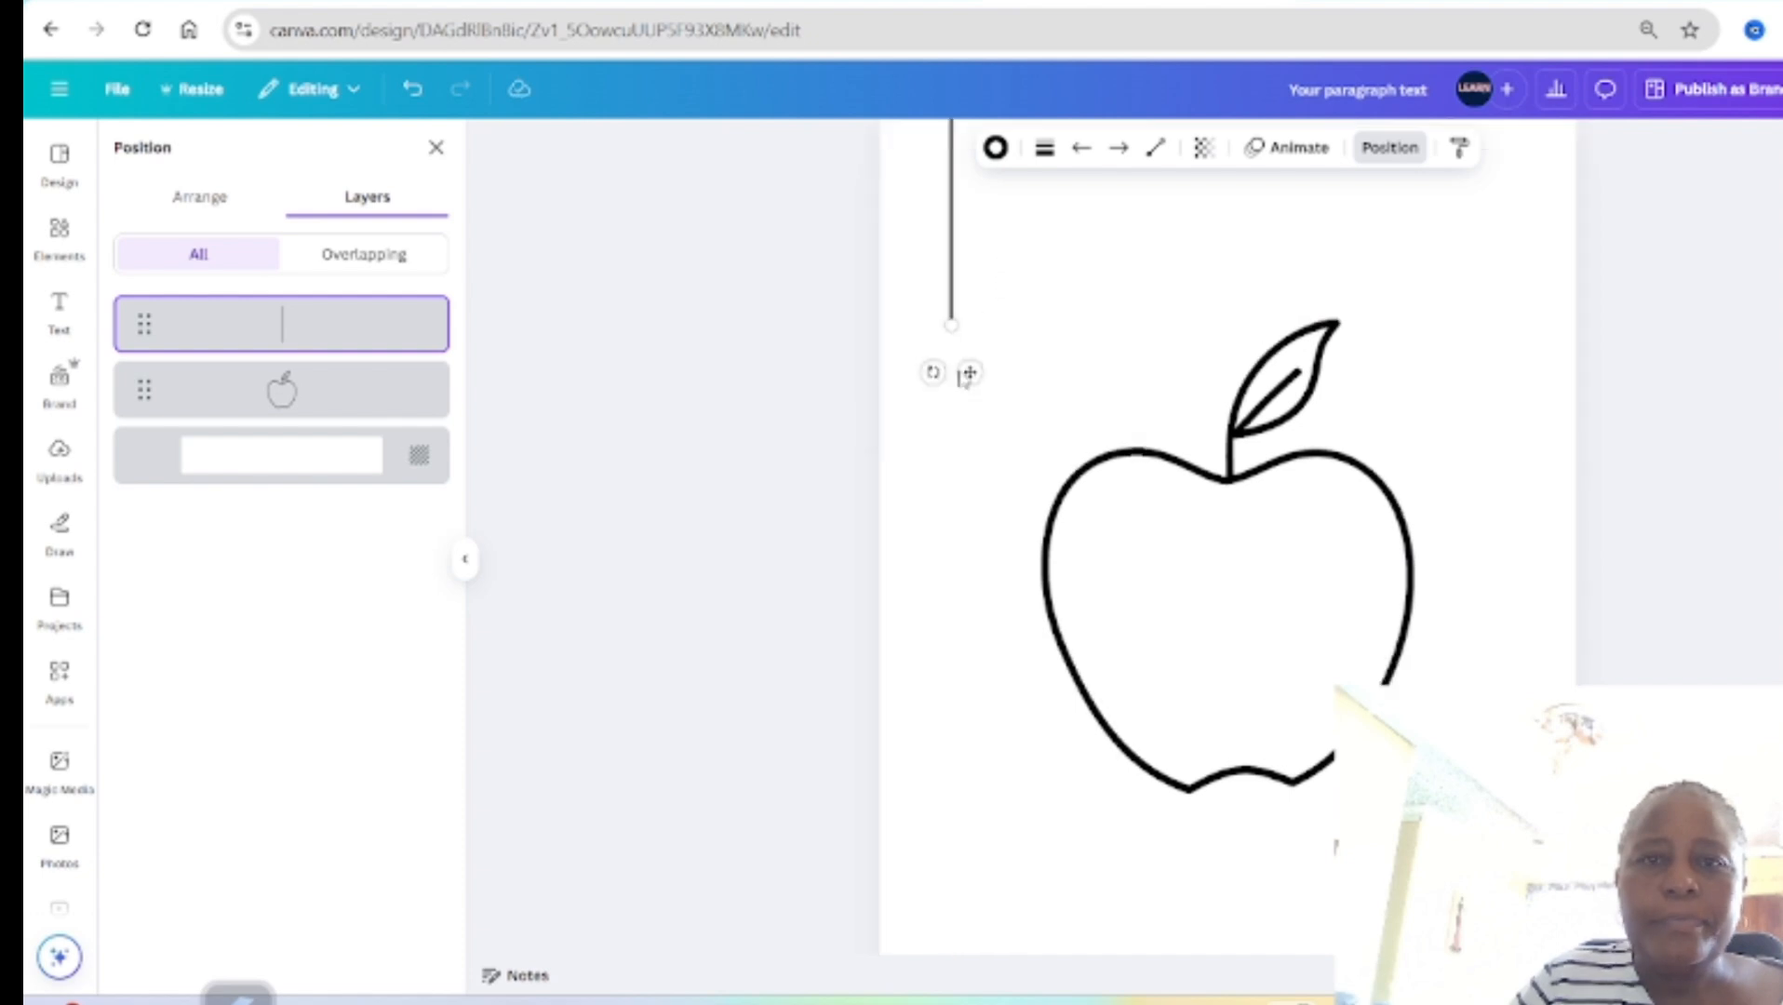
{"action": "left_click_drag", "start_coordinate": [948, 262], "coordinate": [949, 947]}
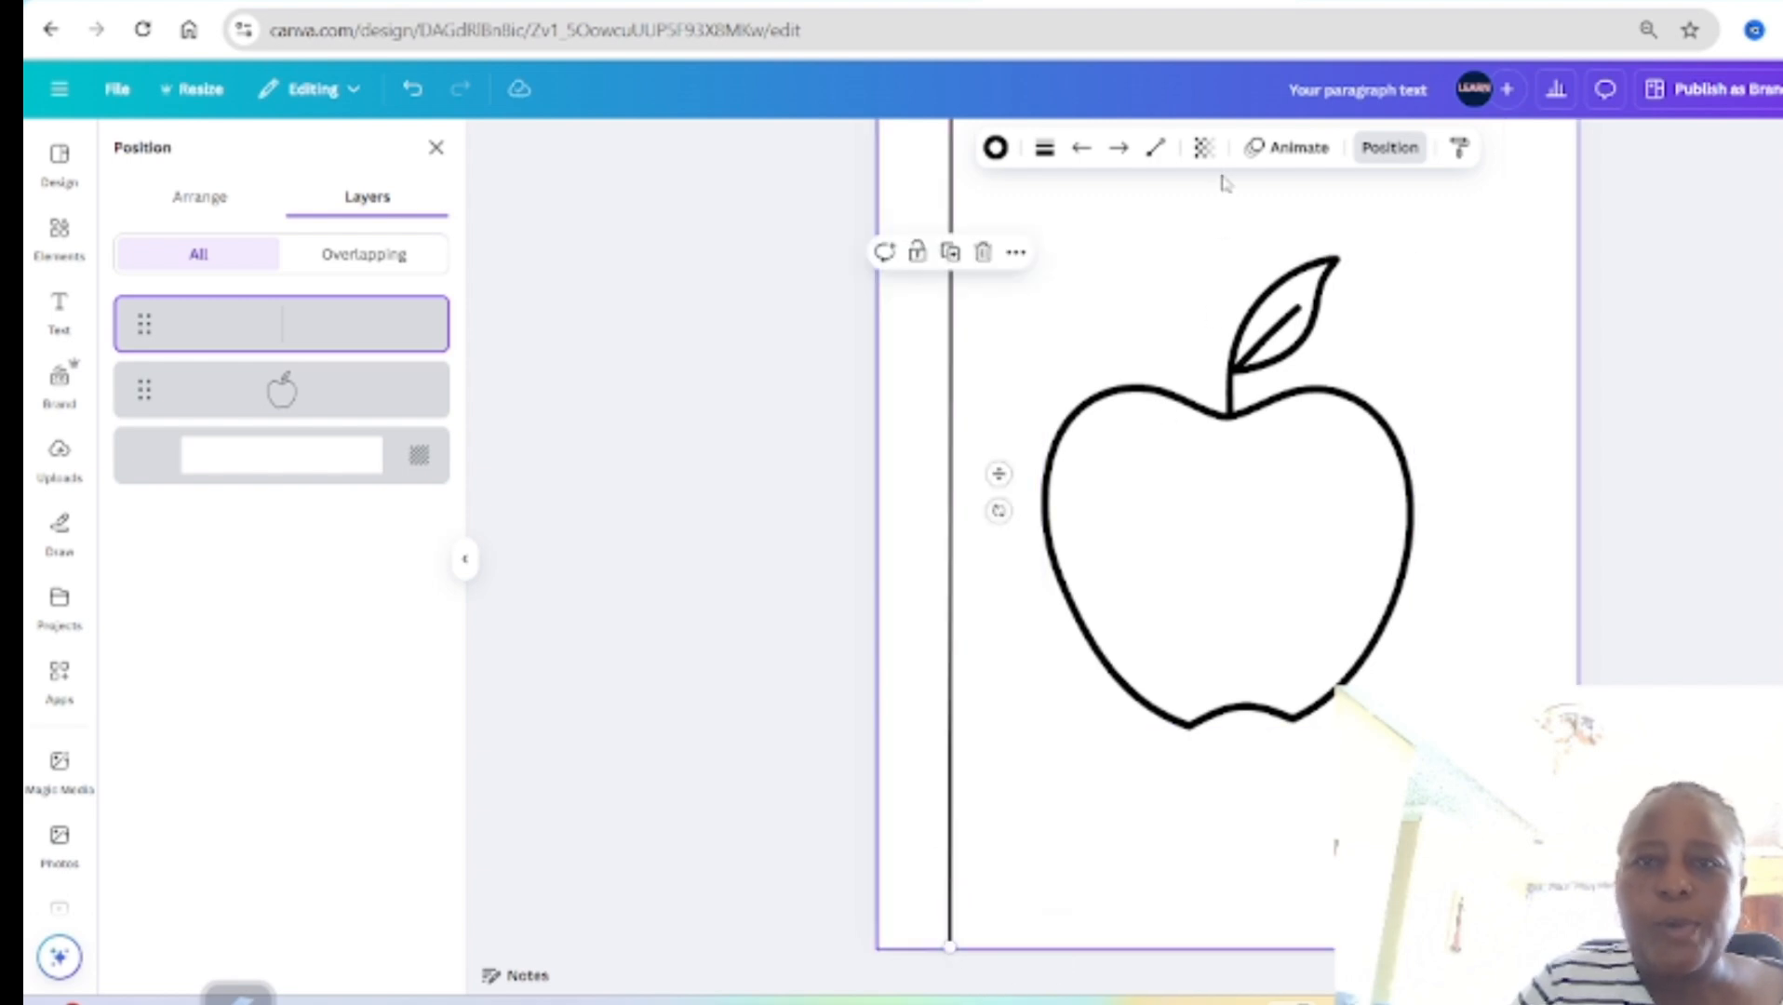
Step: Give the vertical line the short-dash style and set its transparency to 51
{"action": "left_click", "coordinate": [1046, 148]}
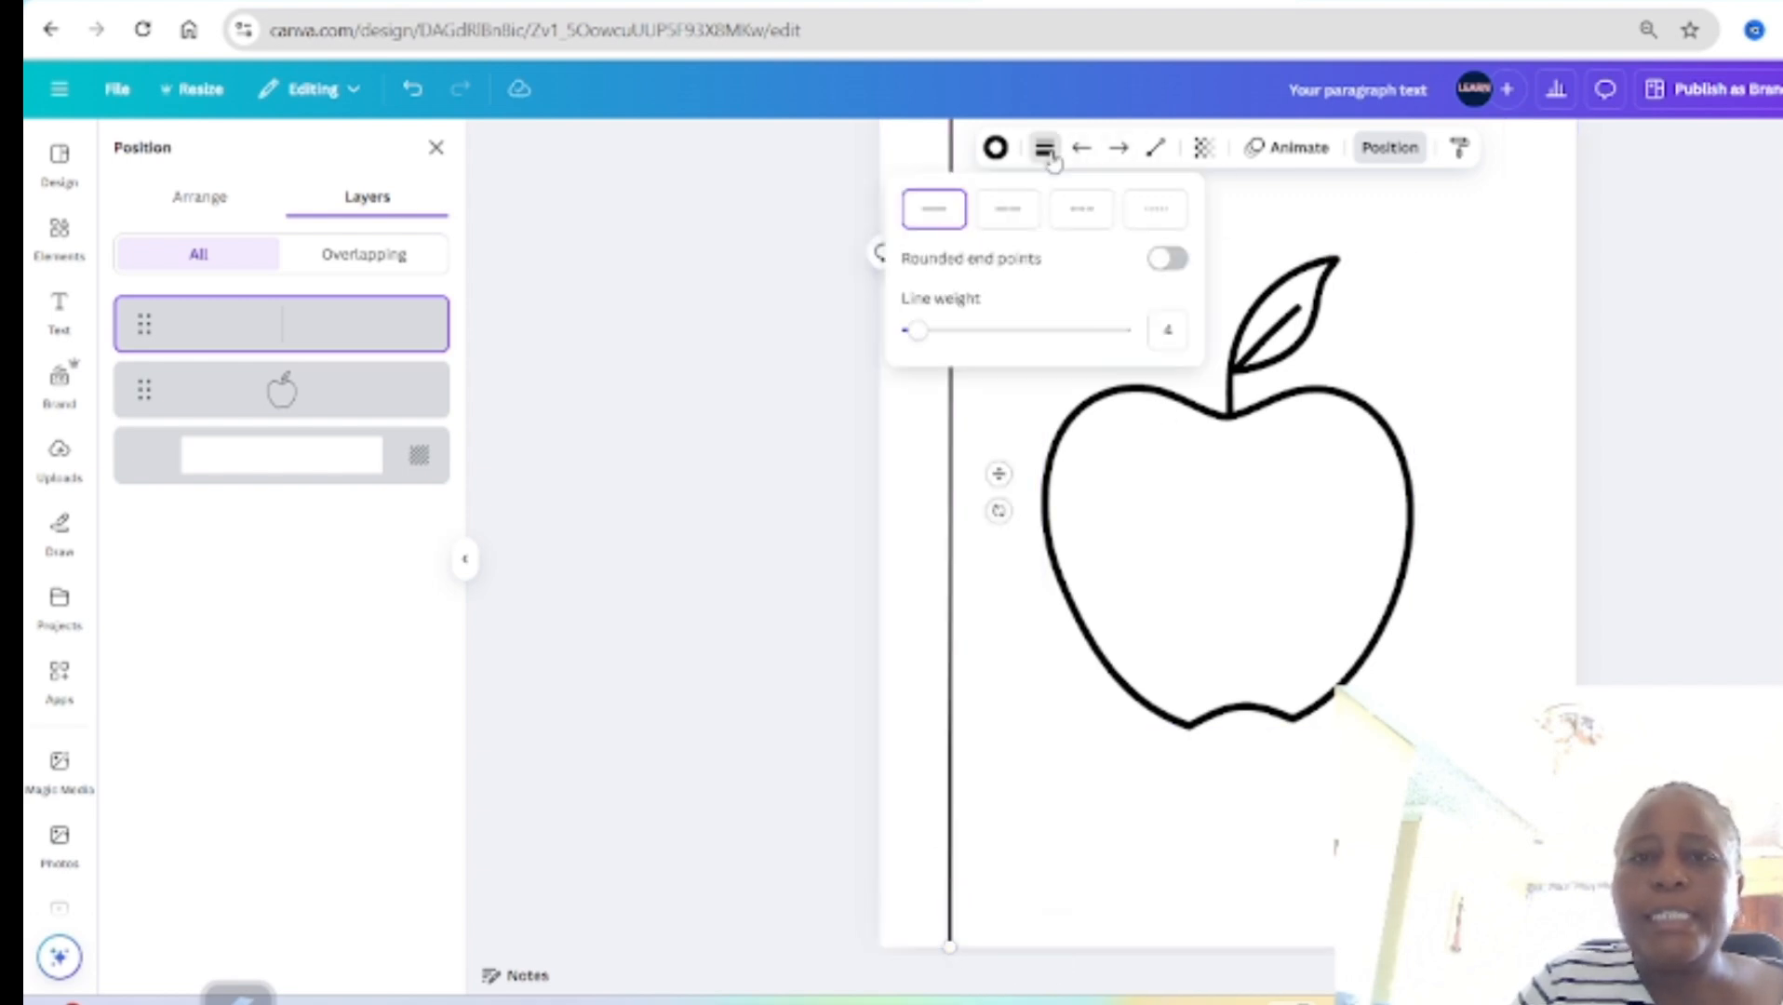
{"action": "left_click", "coordinate": [1081, 220]}
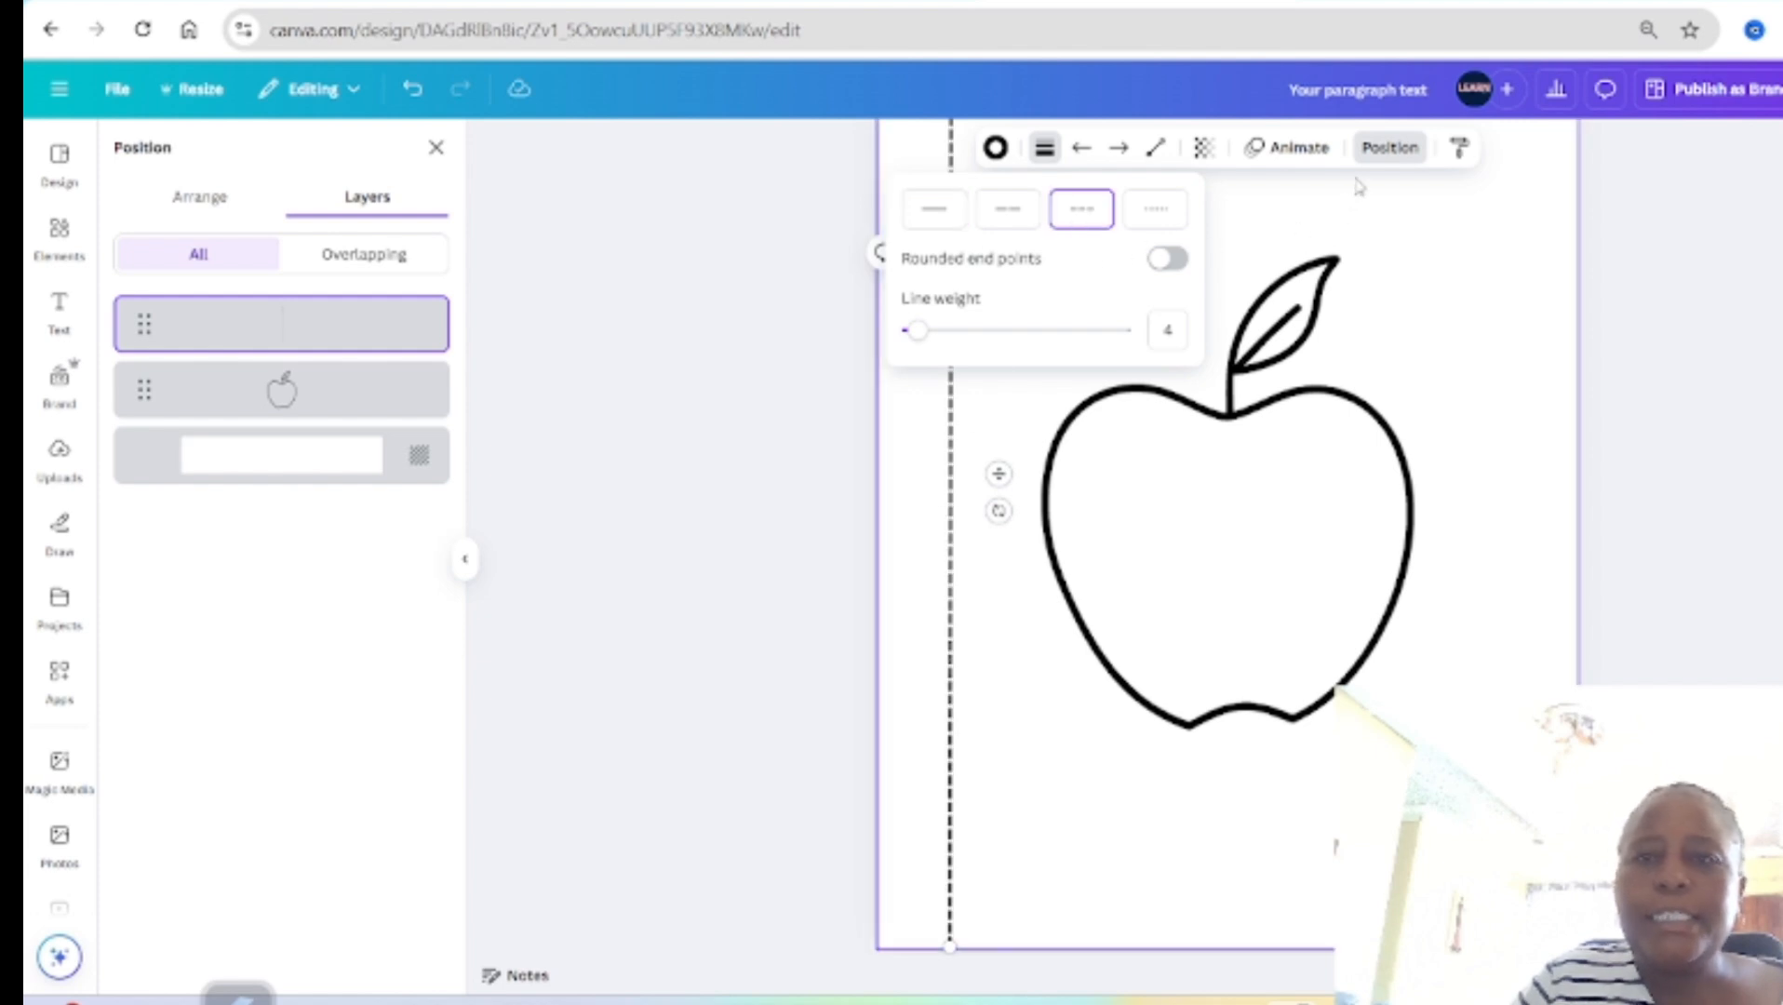
{"action": "left_click", "coordinate": [1203, 147]}
{"action": "left_click_drag", "start_coordinate": [1240, 240], "coordinate": [1193, 245]}
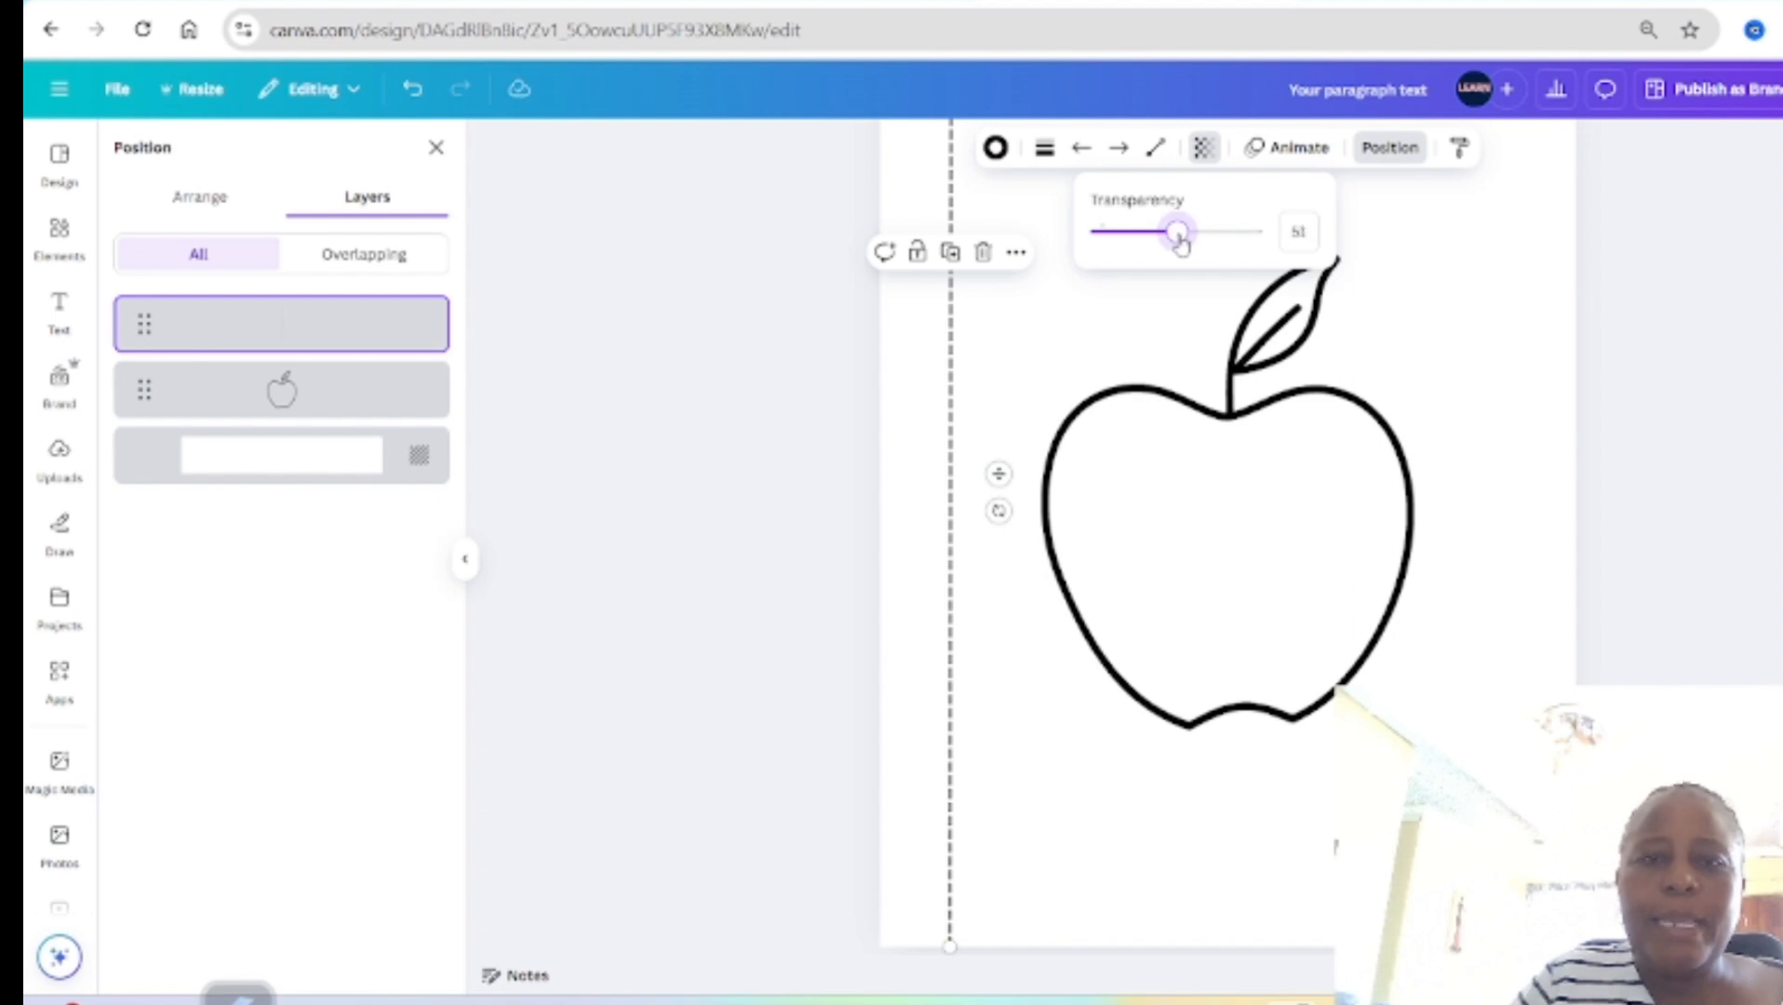
{"action": "left_click", "coordinate": [928, 458]}
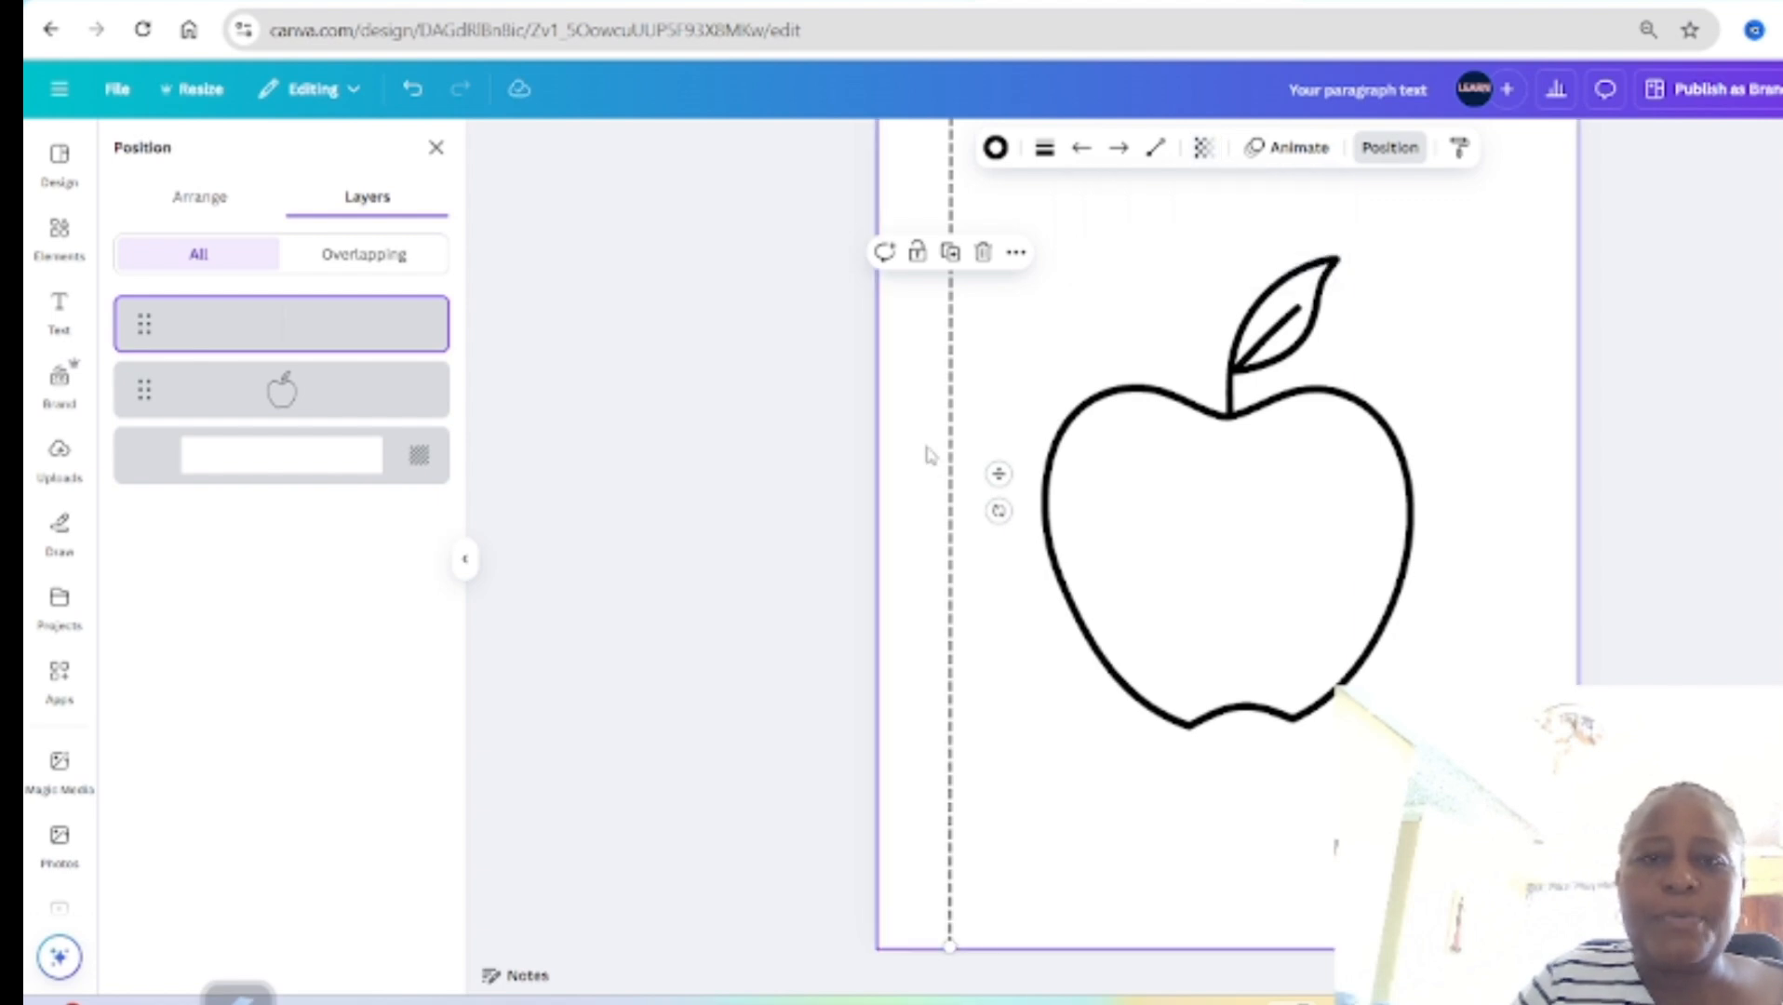
Step: Search the elements for "half scissors" and add the solid black open scissors graphic to page 2
{"action": "left_click", "coordinate": [435, 149]}
{"action": "left_click", "coordinate": [51, 240]}
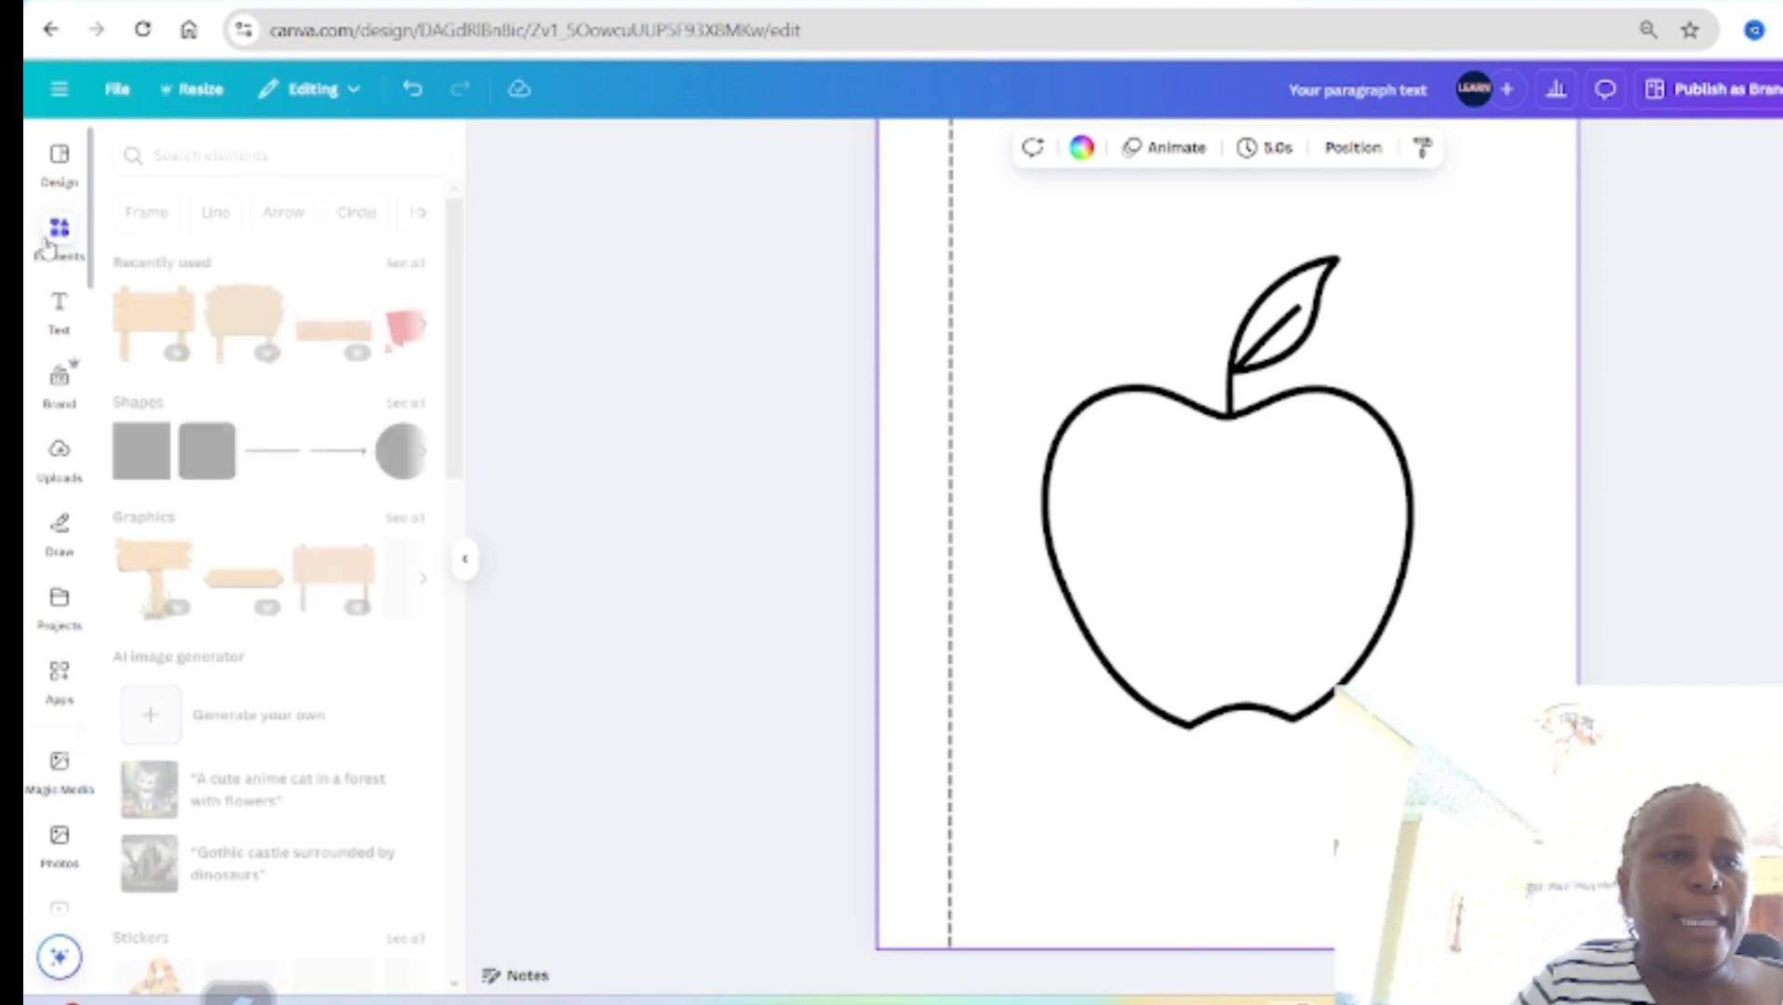
{"action": "left_click", "coordinate": [276, 155]}
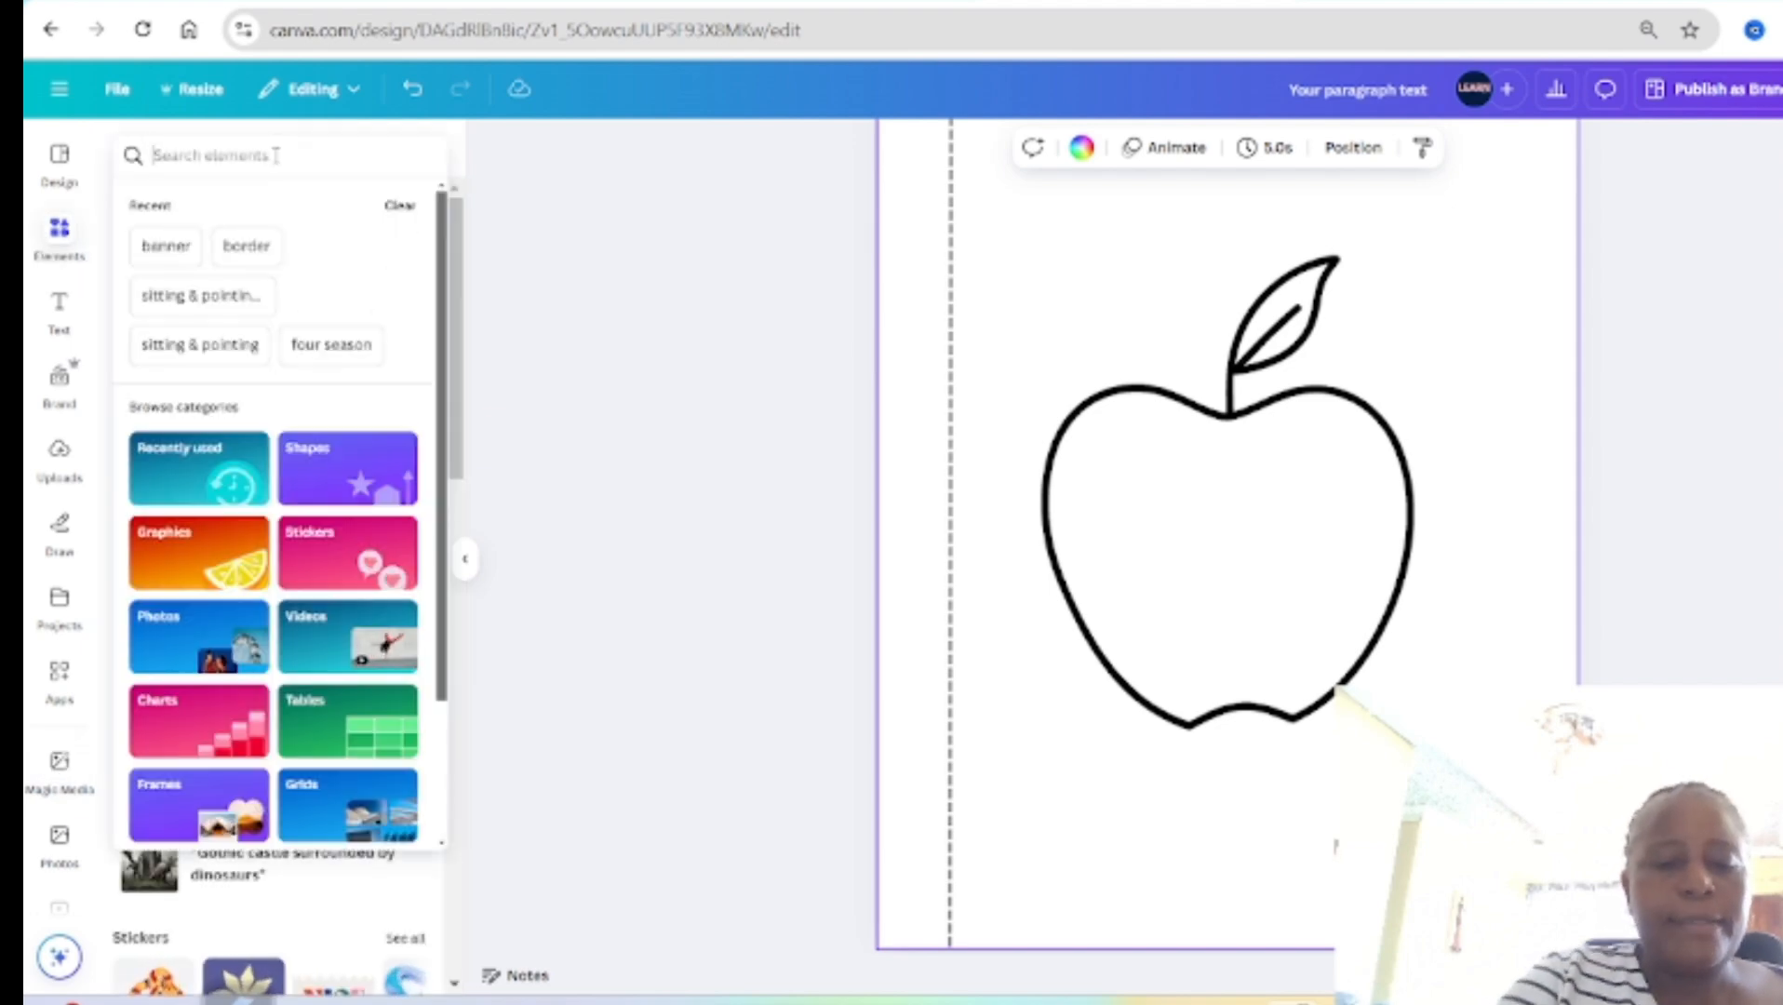
{"action": "type", "text": "half scissors"}
{"action": "key", "text": "Return"}
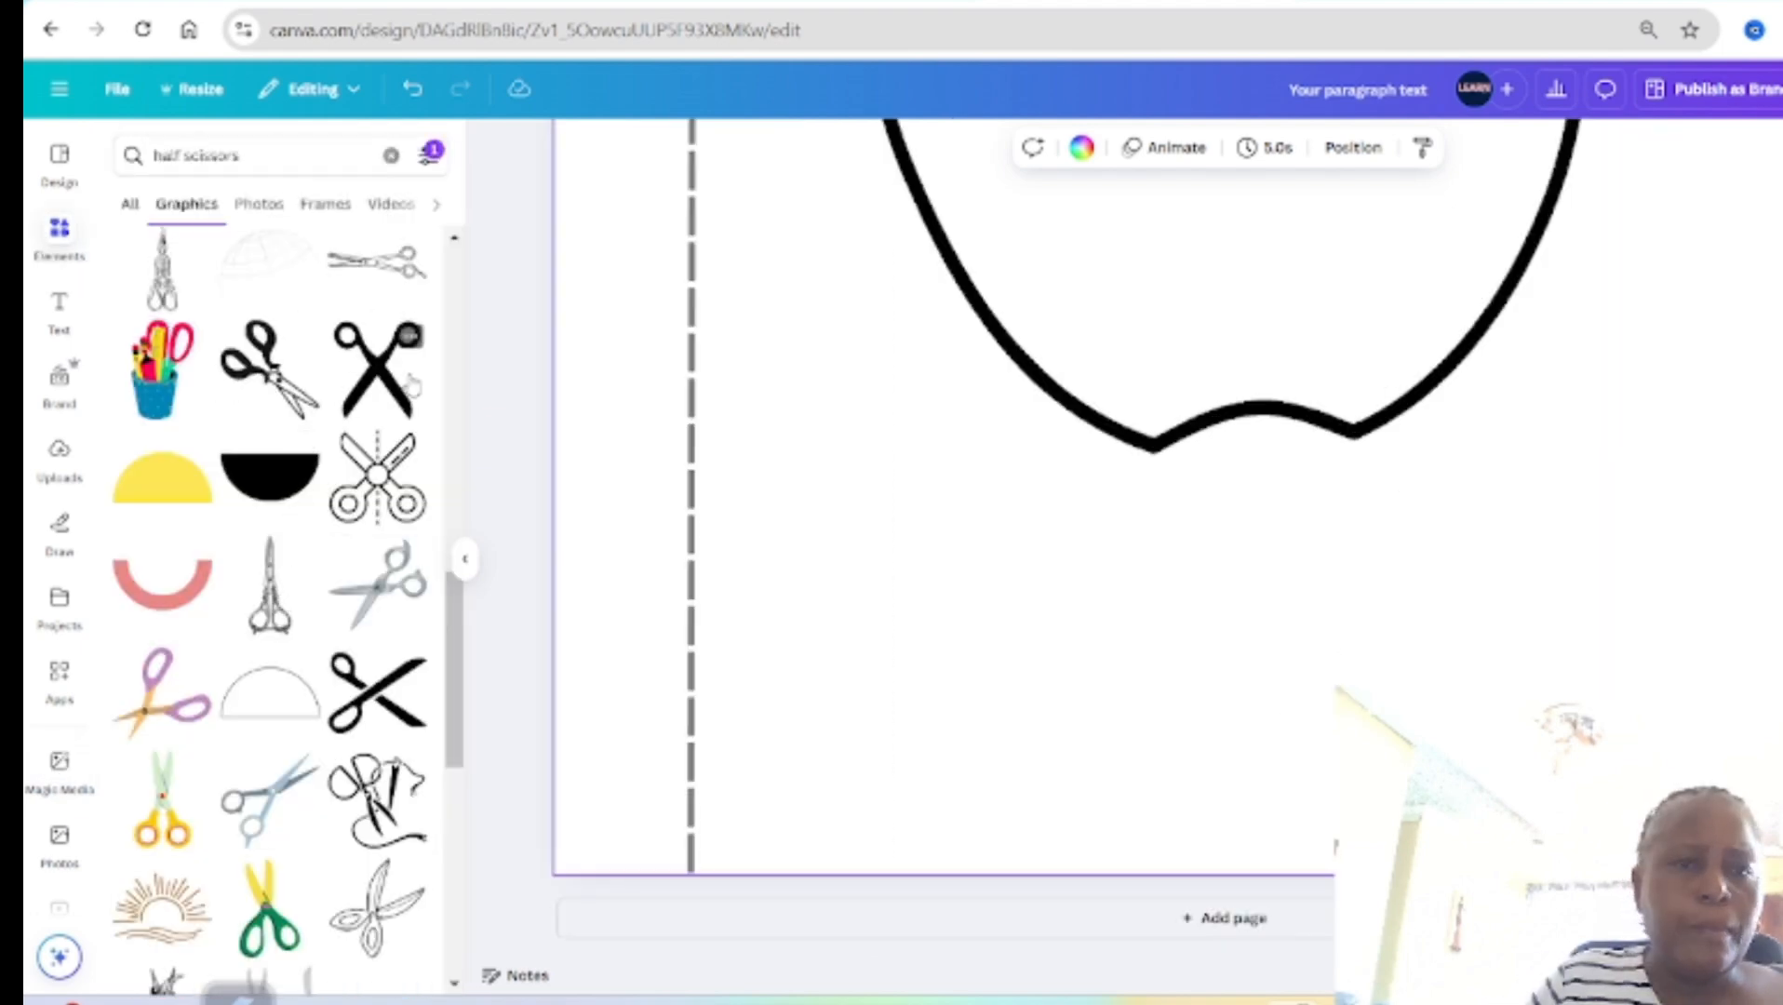
{"action": "left_click", "coordinate": [377, 370]}
Step: Move the scissors graphic toward the bottom of page 2 and crop away its left half
{"action": "left_click_drag", "start_coordinate": [1237, 283], "coordinate": [1075, 744]}
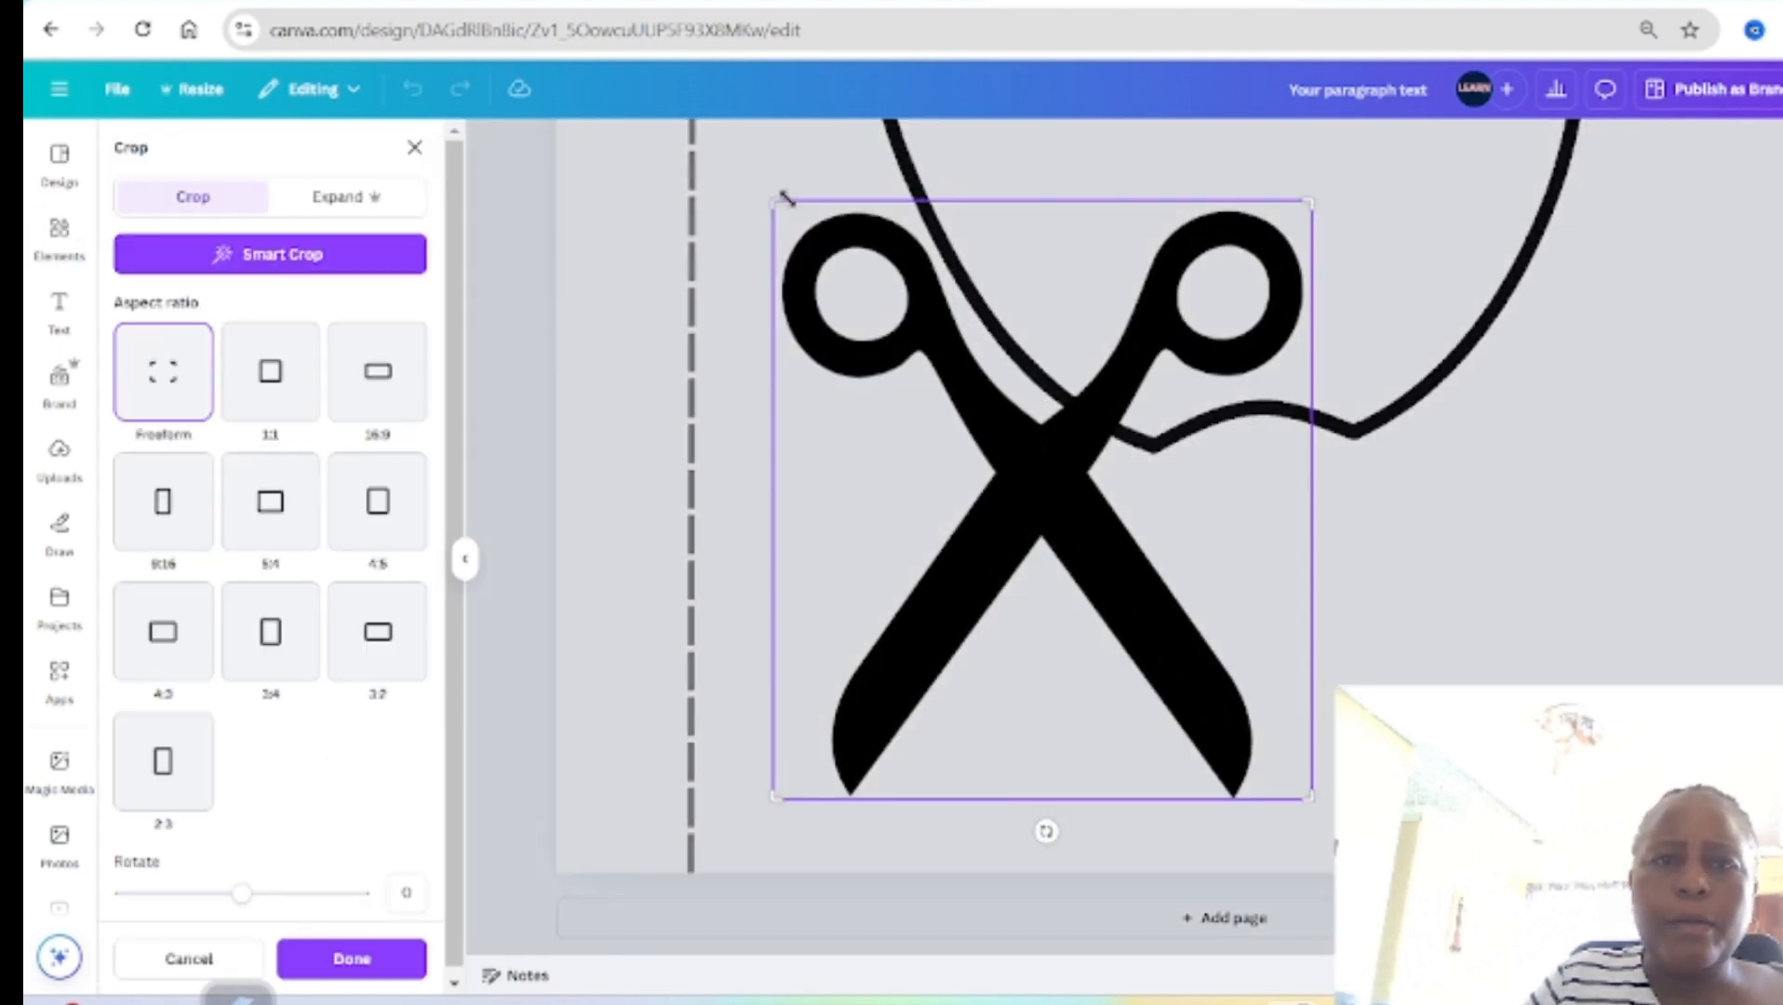
{"action": "left_click_drag", "start_coordinate": [779, 203], "coordinate": [1040, 182]}
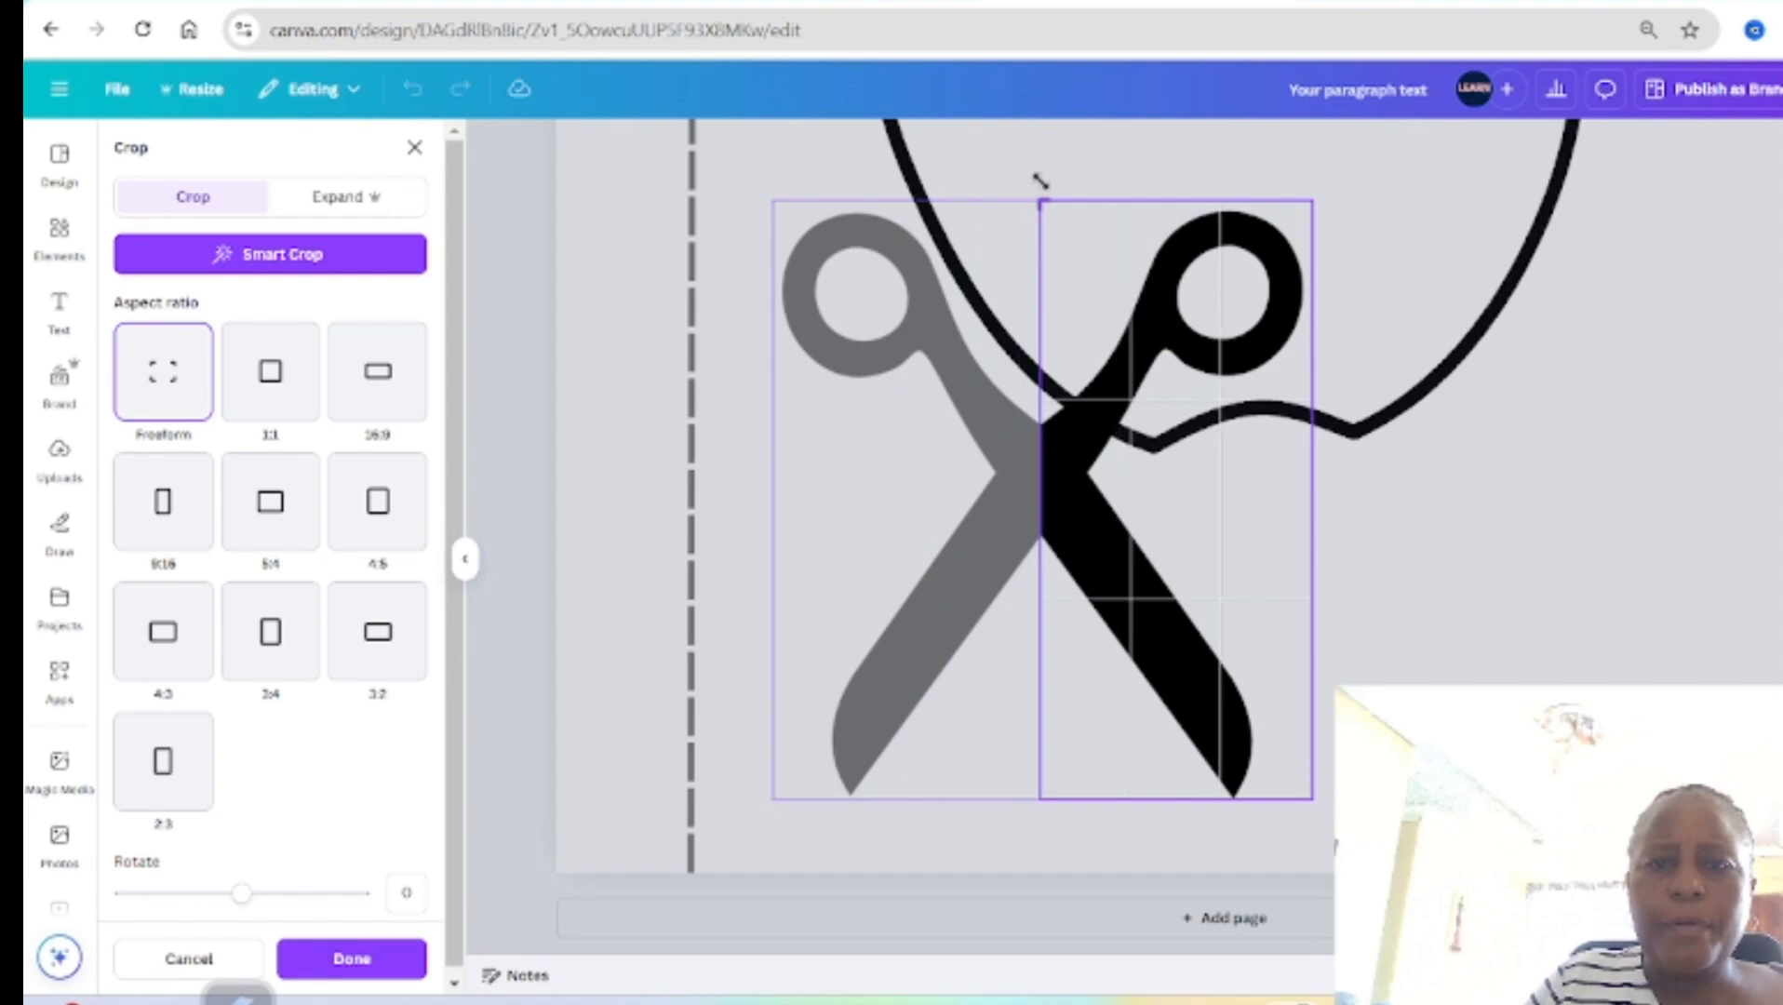
{"action": "left_click", "coordinate": [352, 958]}
Step: Shrink the half scissors and set them blade-up and semi-transparent against the dashed line near the bottom of page 2
{"action": "left_click_drag", "start_coordinate": [1168, 654], "coordinate": [1087, 669]}
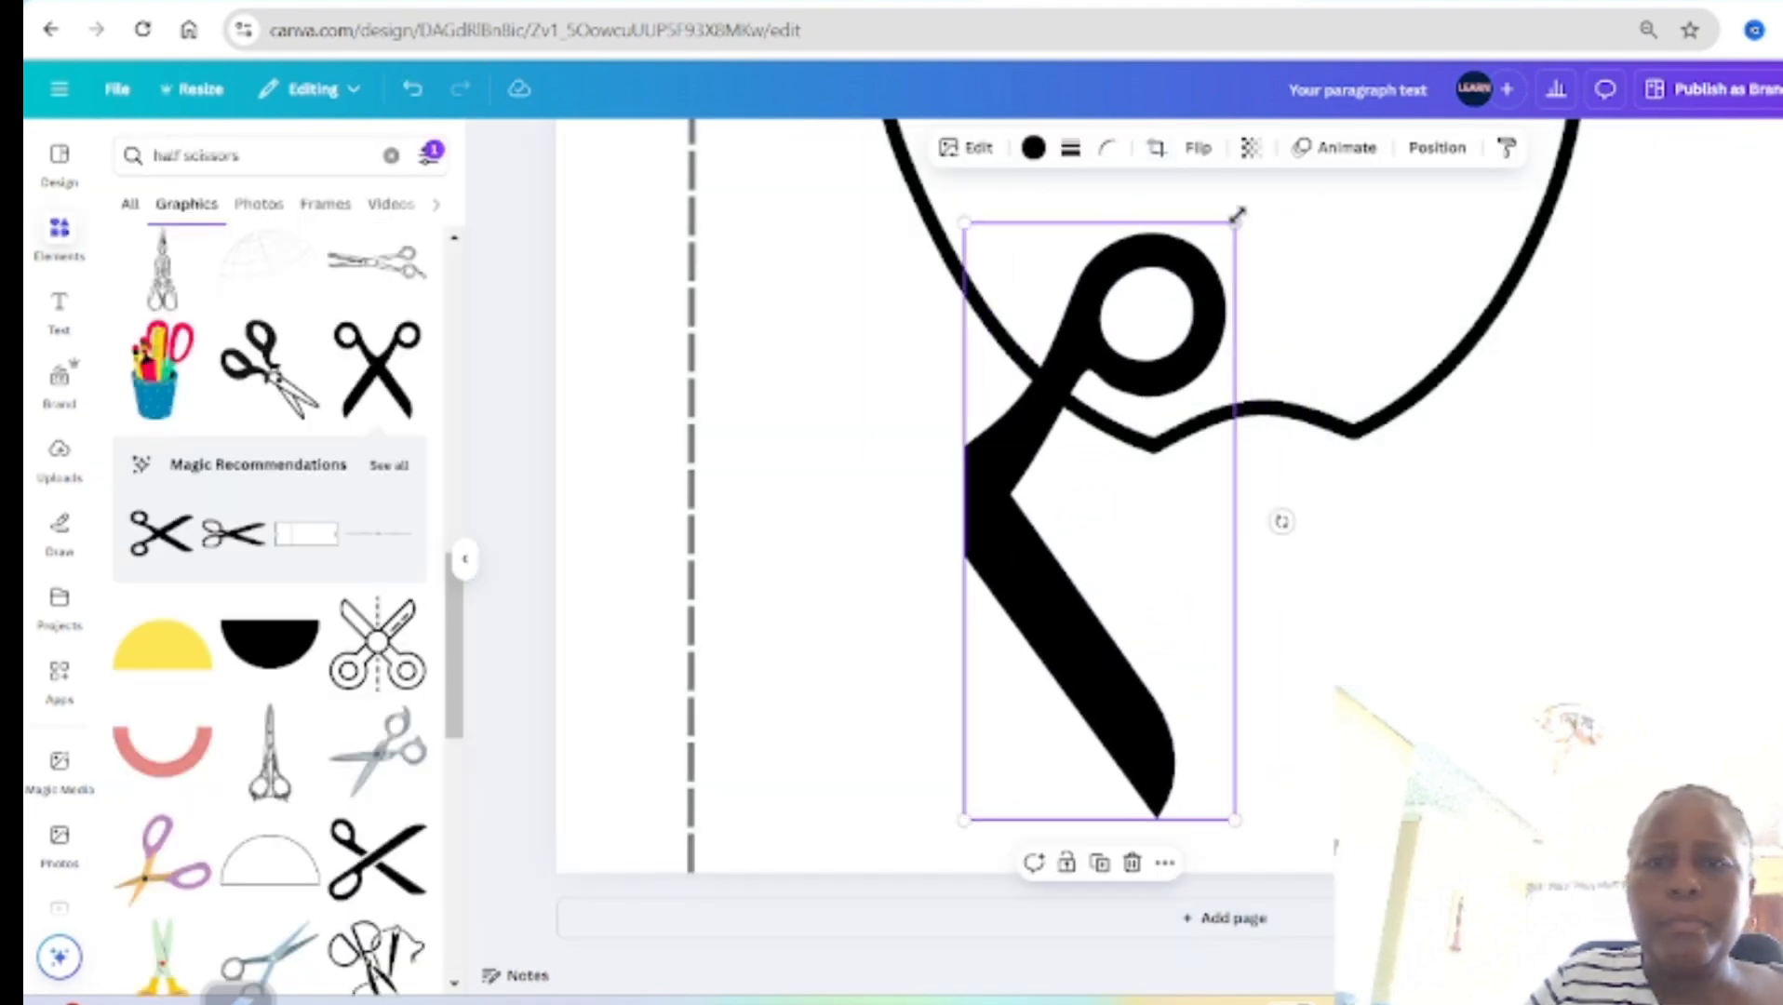
{"action": "left_click_drag", "start_coordinate": [1234, 221], "coordinate": [1093, 262]}
{"action": "left_click_drag", "start_coordinate": [1094, 262], "coordinate": [1084, 277]}
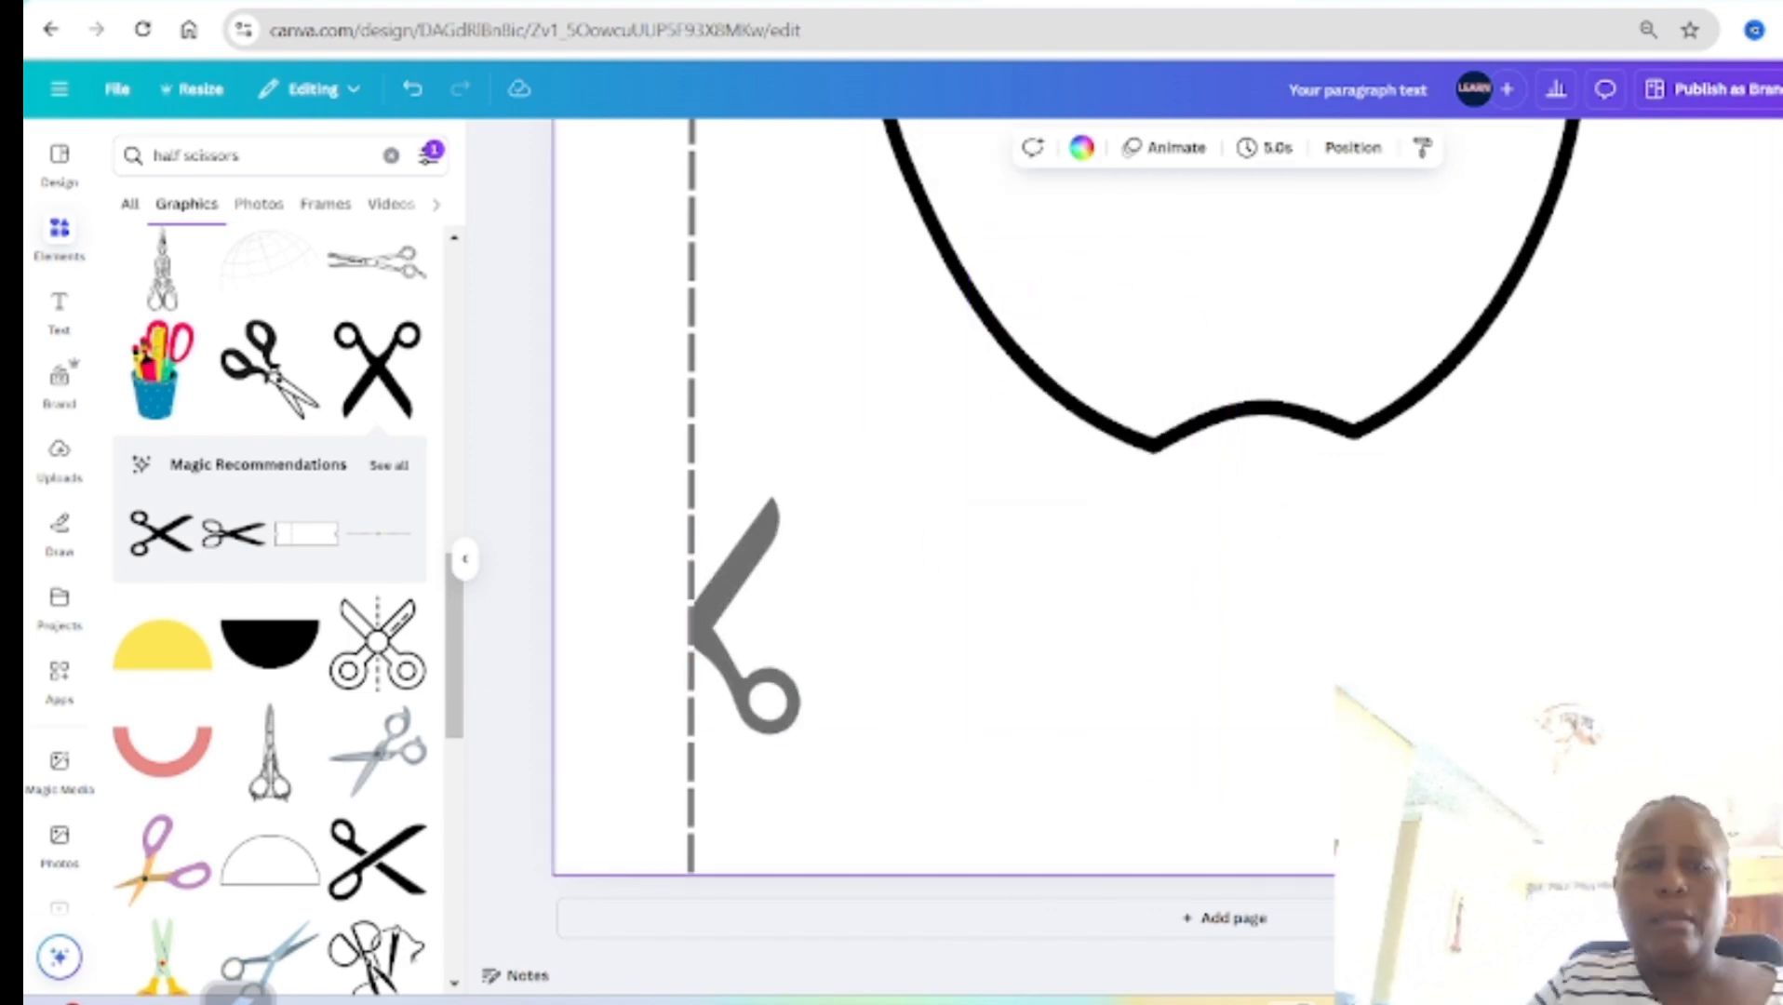
Step: Enlarge the half scissors beside the dashed line, keeping them against the line
{"action": "scroll", "coordinate": [1141, 860], "scroll_direction": "down", "scroll_amount": 3}
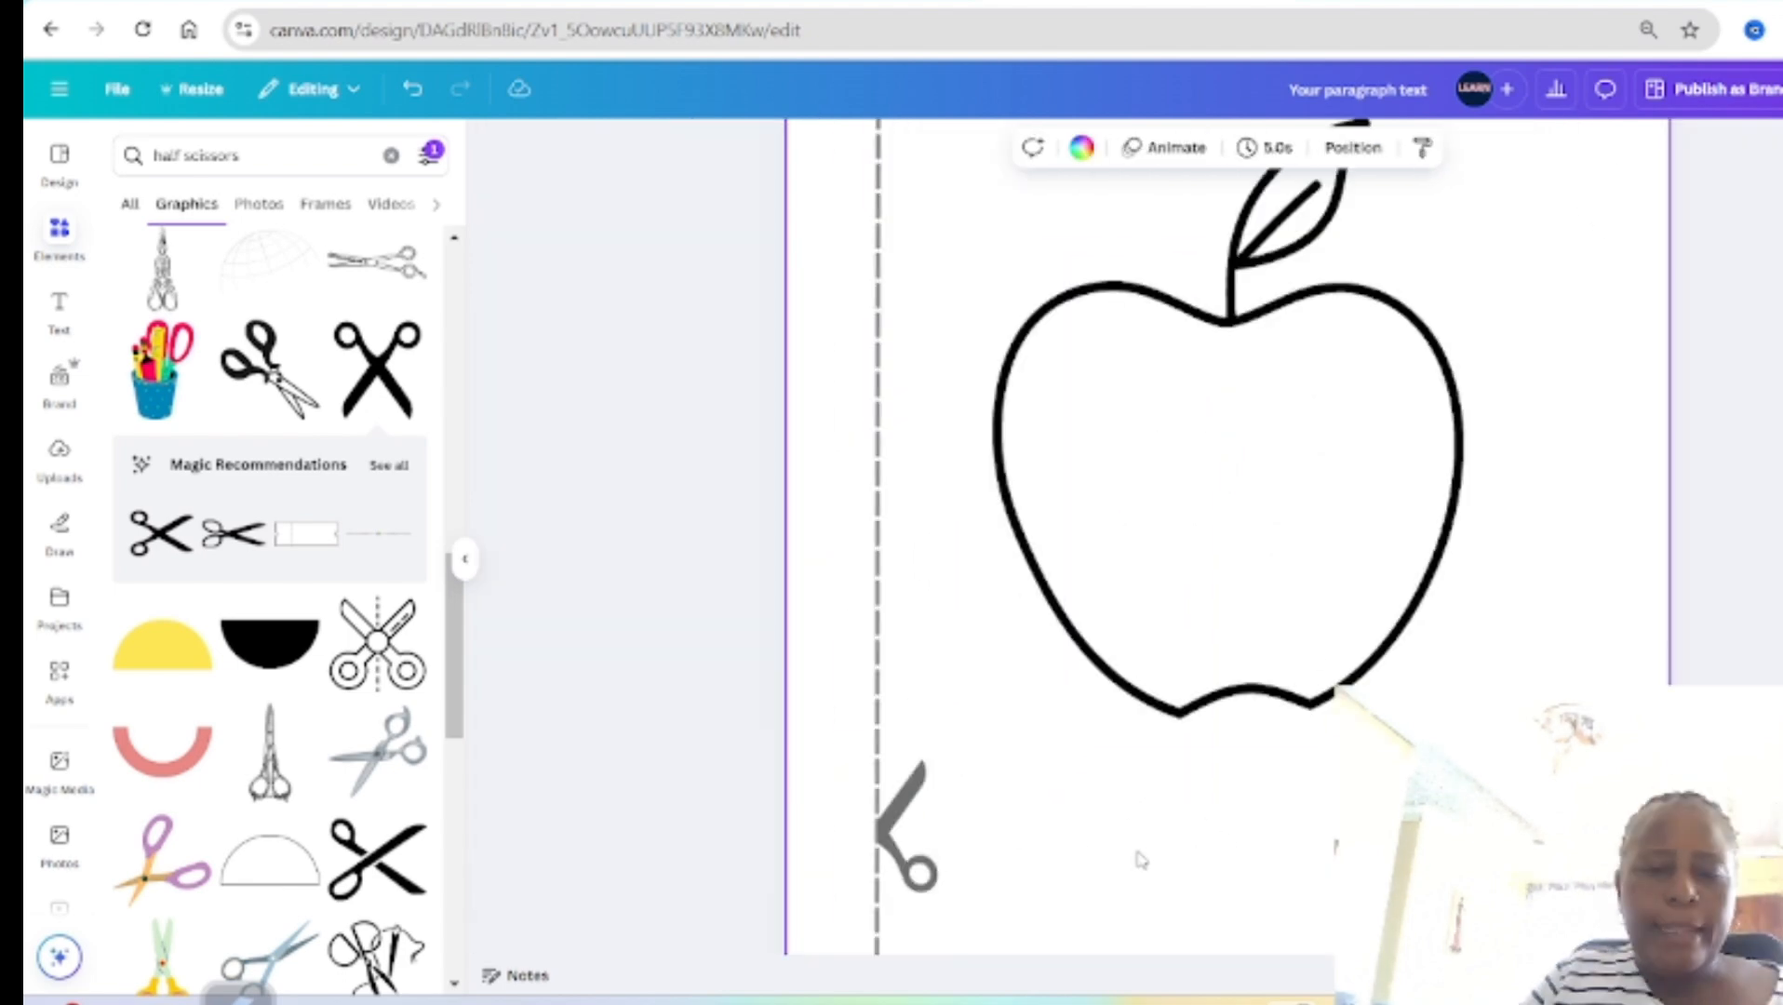
{"action": "scroll", "coordinate": [1010, 774], "scroll_direction": "down", "scroll_amount": 2}
{"action": "left_click", "coordinate": [921, 683]}
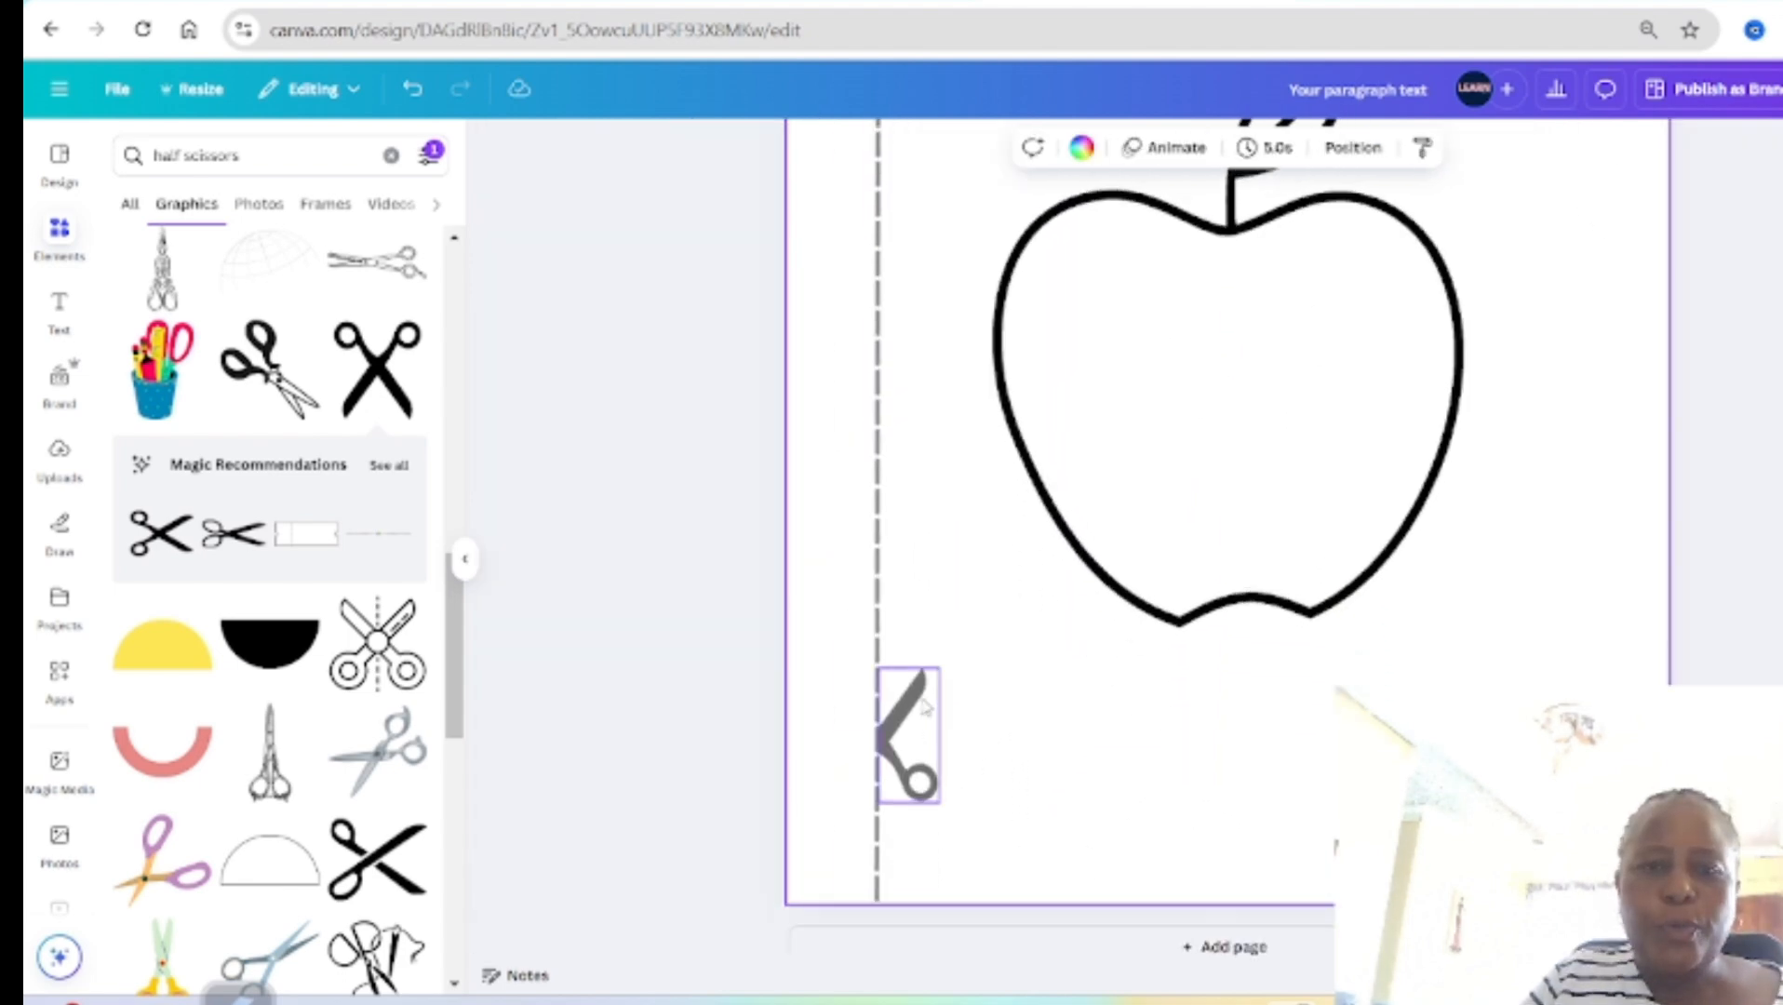
{"action": "left_click_drag", "start_coordinate": [935, 669], "coordinate": [986, 565]}
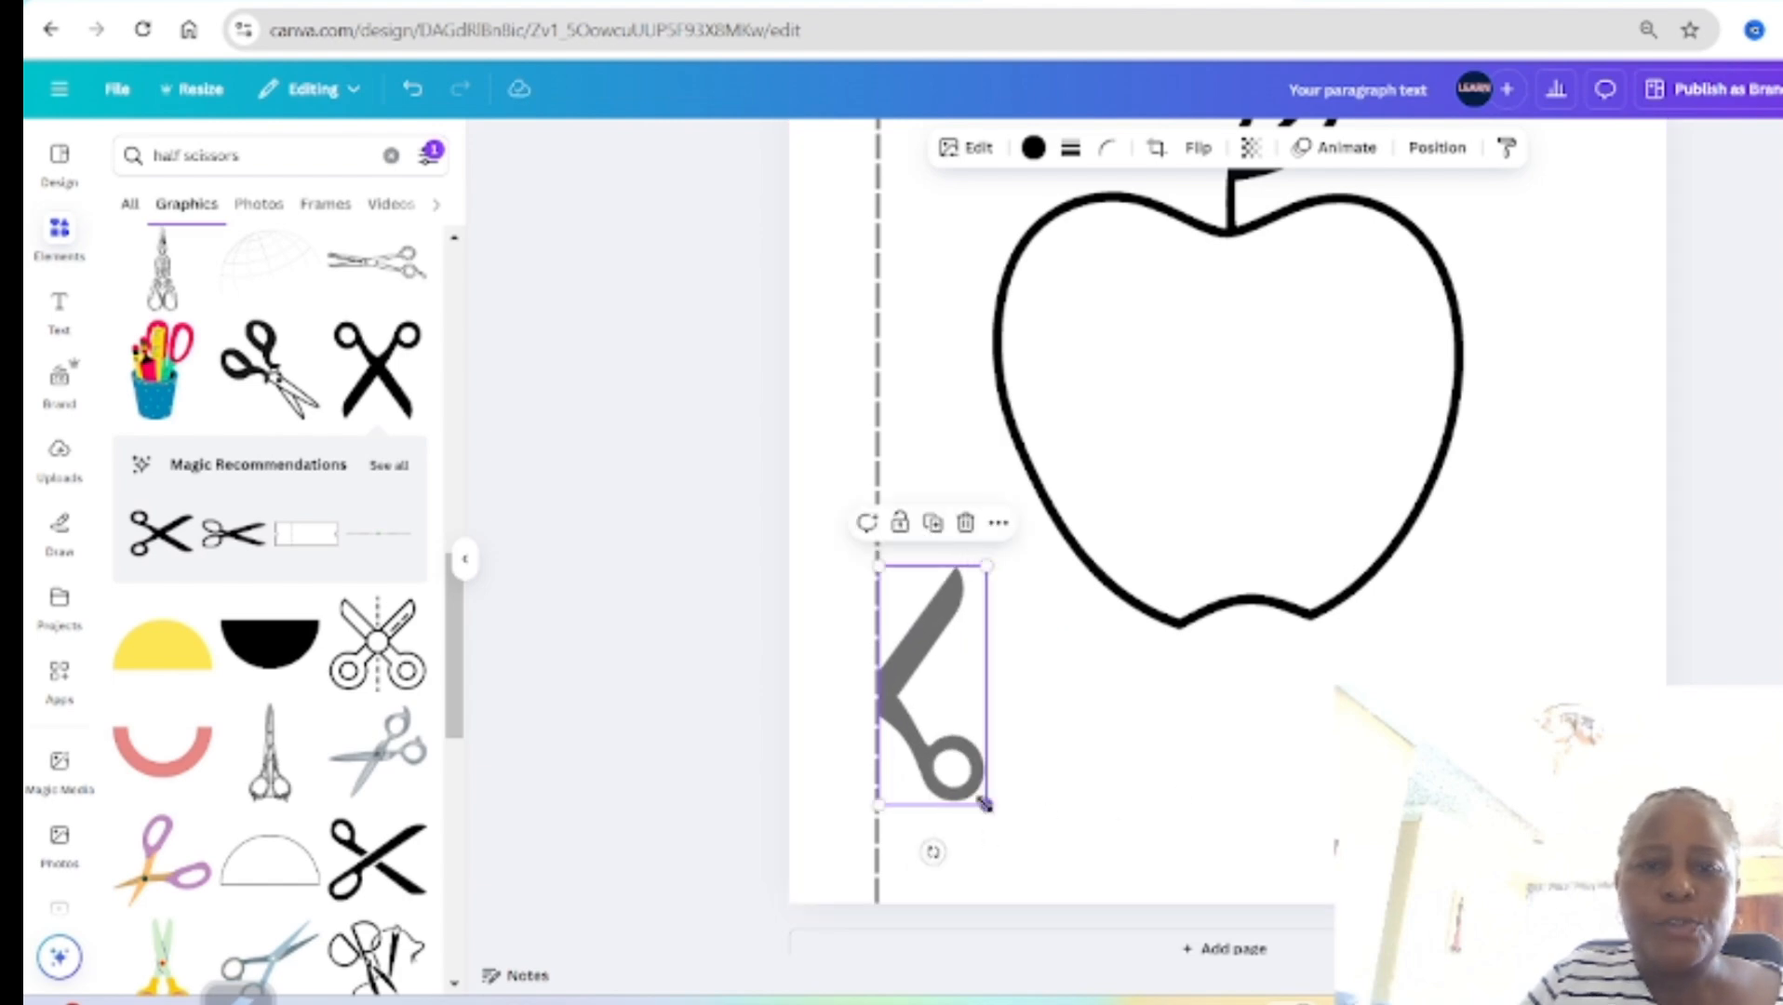
Step: Enlarge the half scissors a little further at their handle end and deselect them
{"action": "left_click_drag", "start_coordinate": [986, 804], "coordinate": [1005, 845]}
{"action": "left_click", "coordinate": [1091, 831]}
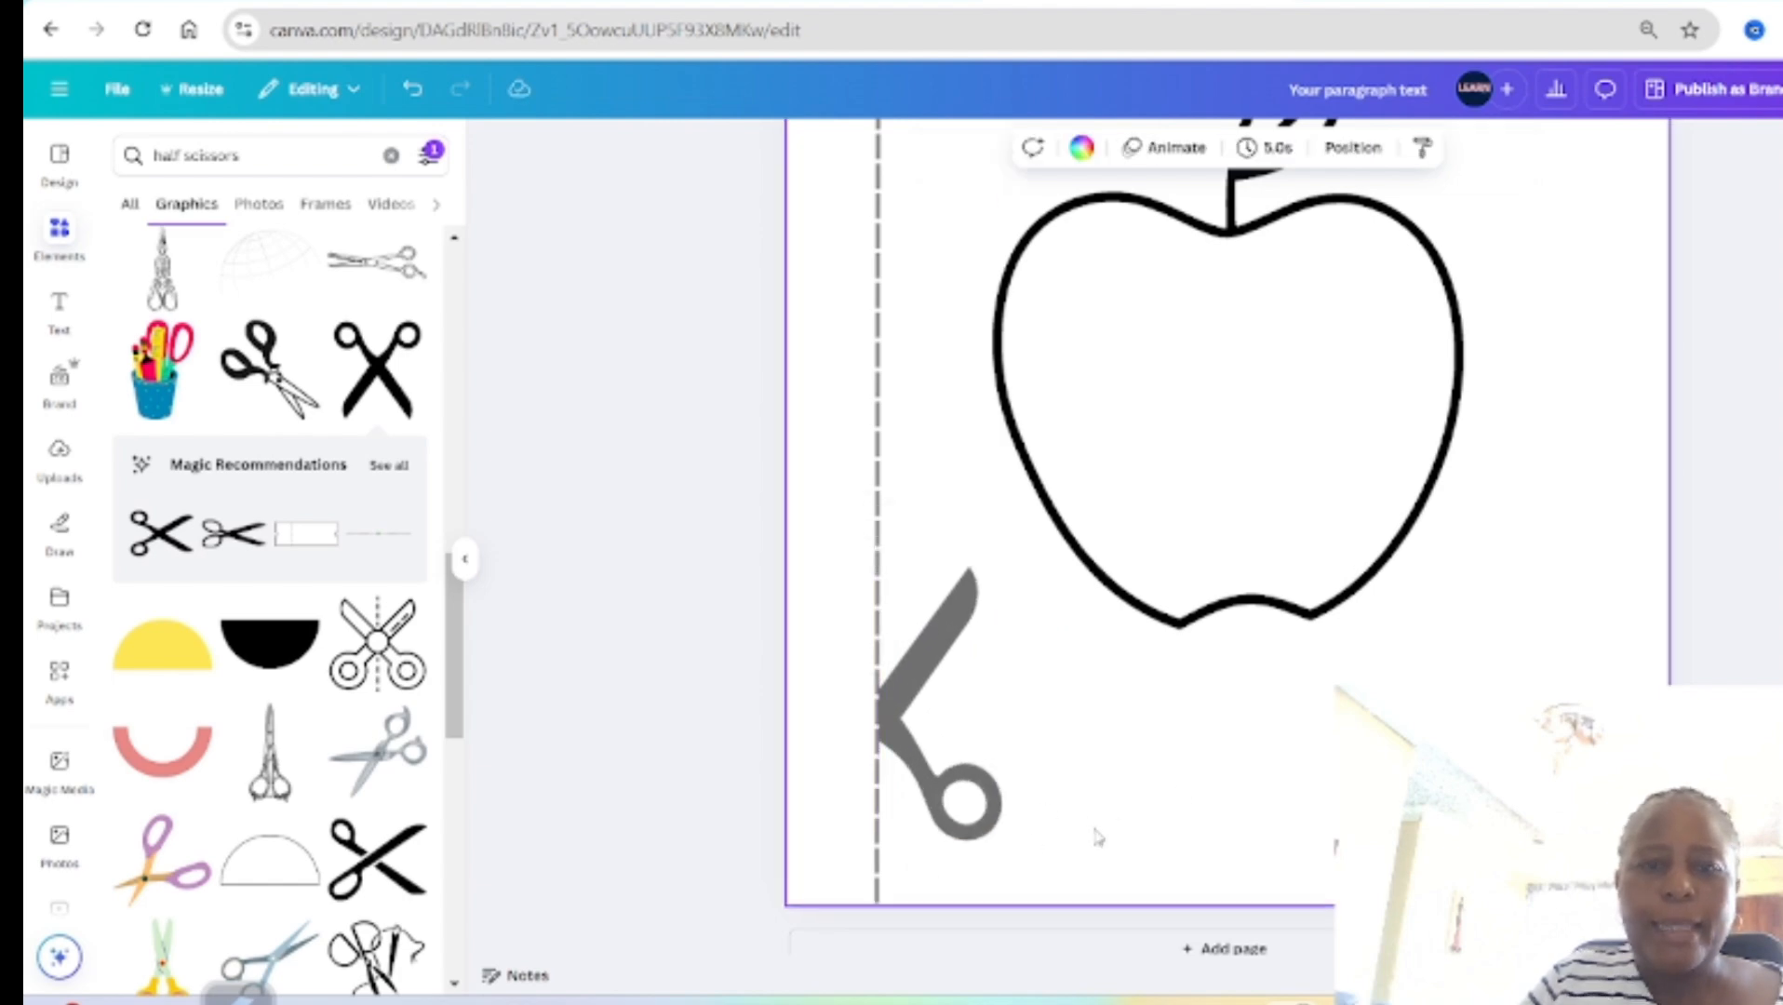
{"action": "scroll", "coordinate": [1154, 791], "scroll_direction": "up", "scroll_amount": 5}
{"action": "scroll", "coordinate": [1579, 485], "scroll_direction": "down", "scroll_amount": 5}
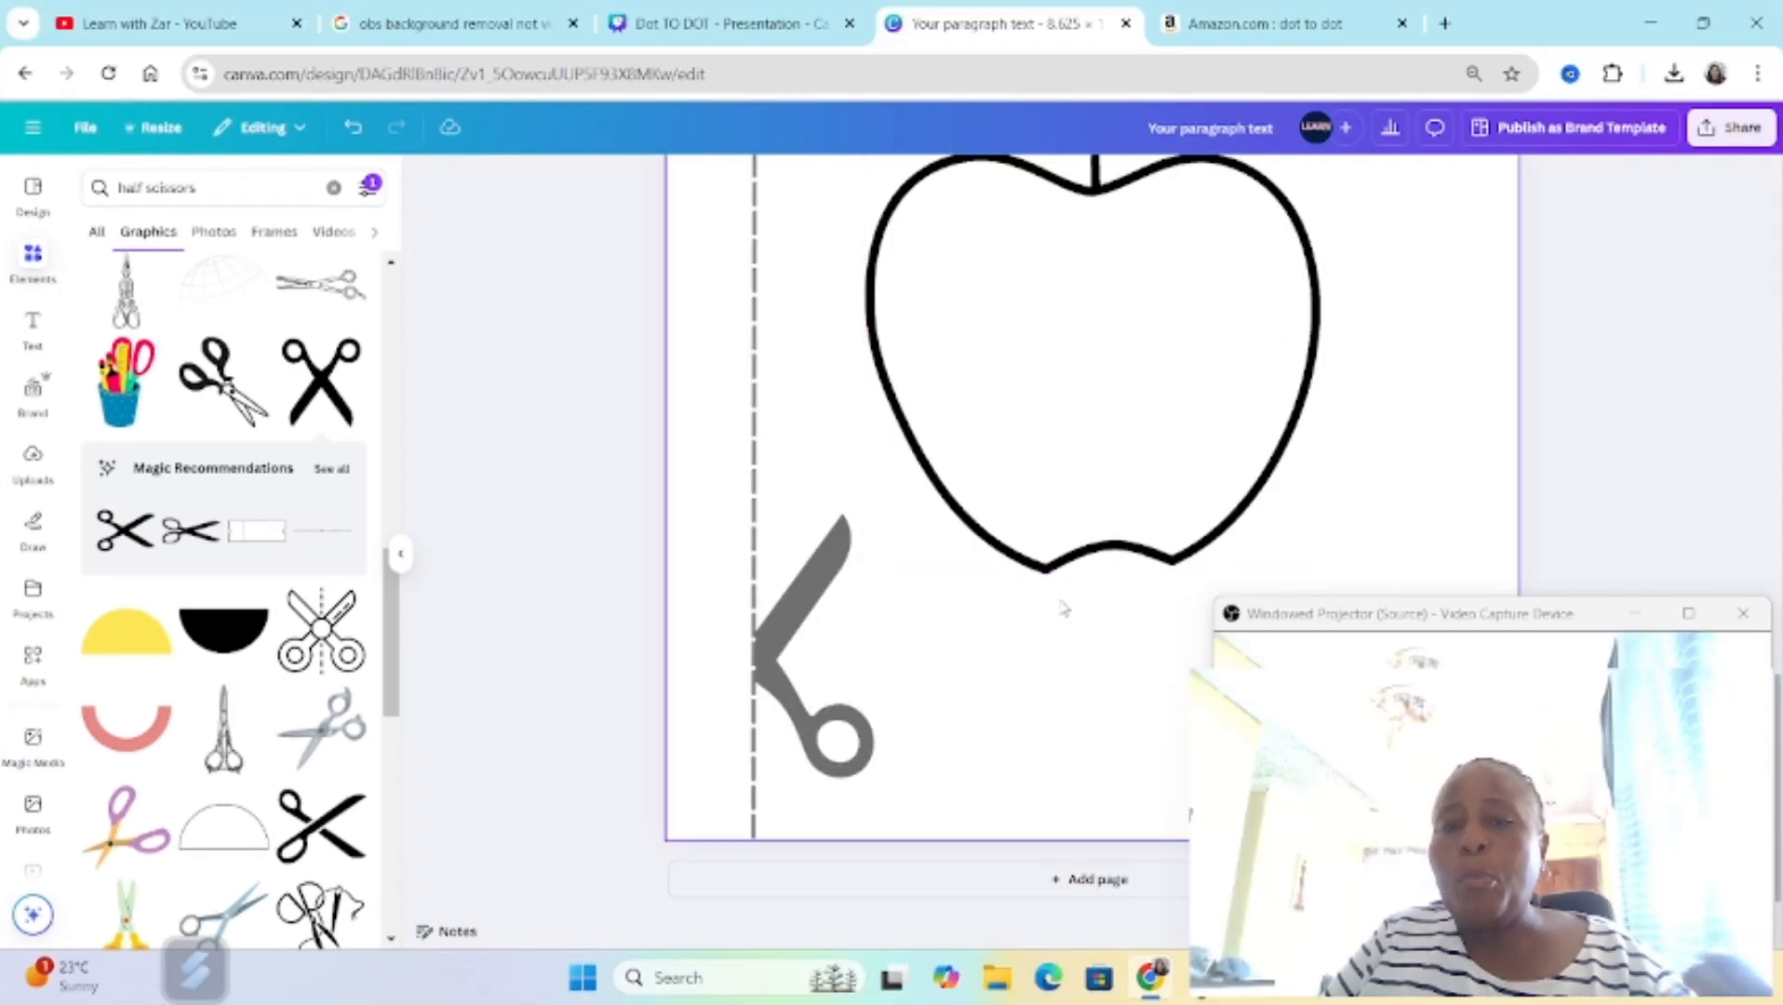
{"action": "left_click_drag", "start_coordinate": [1374, 614], "coordinate": [1352, 603]}
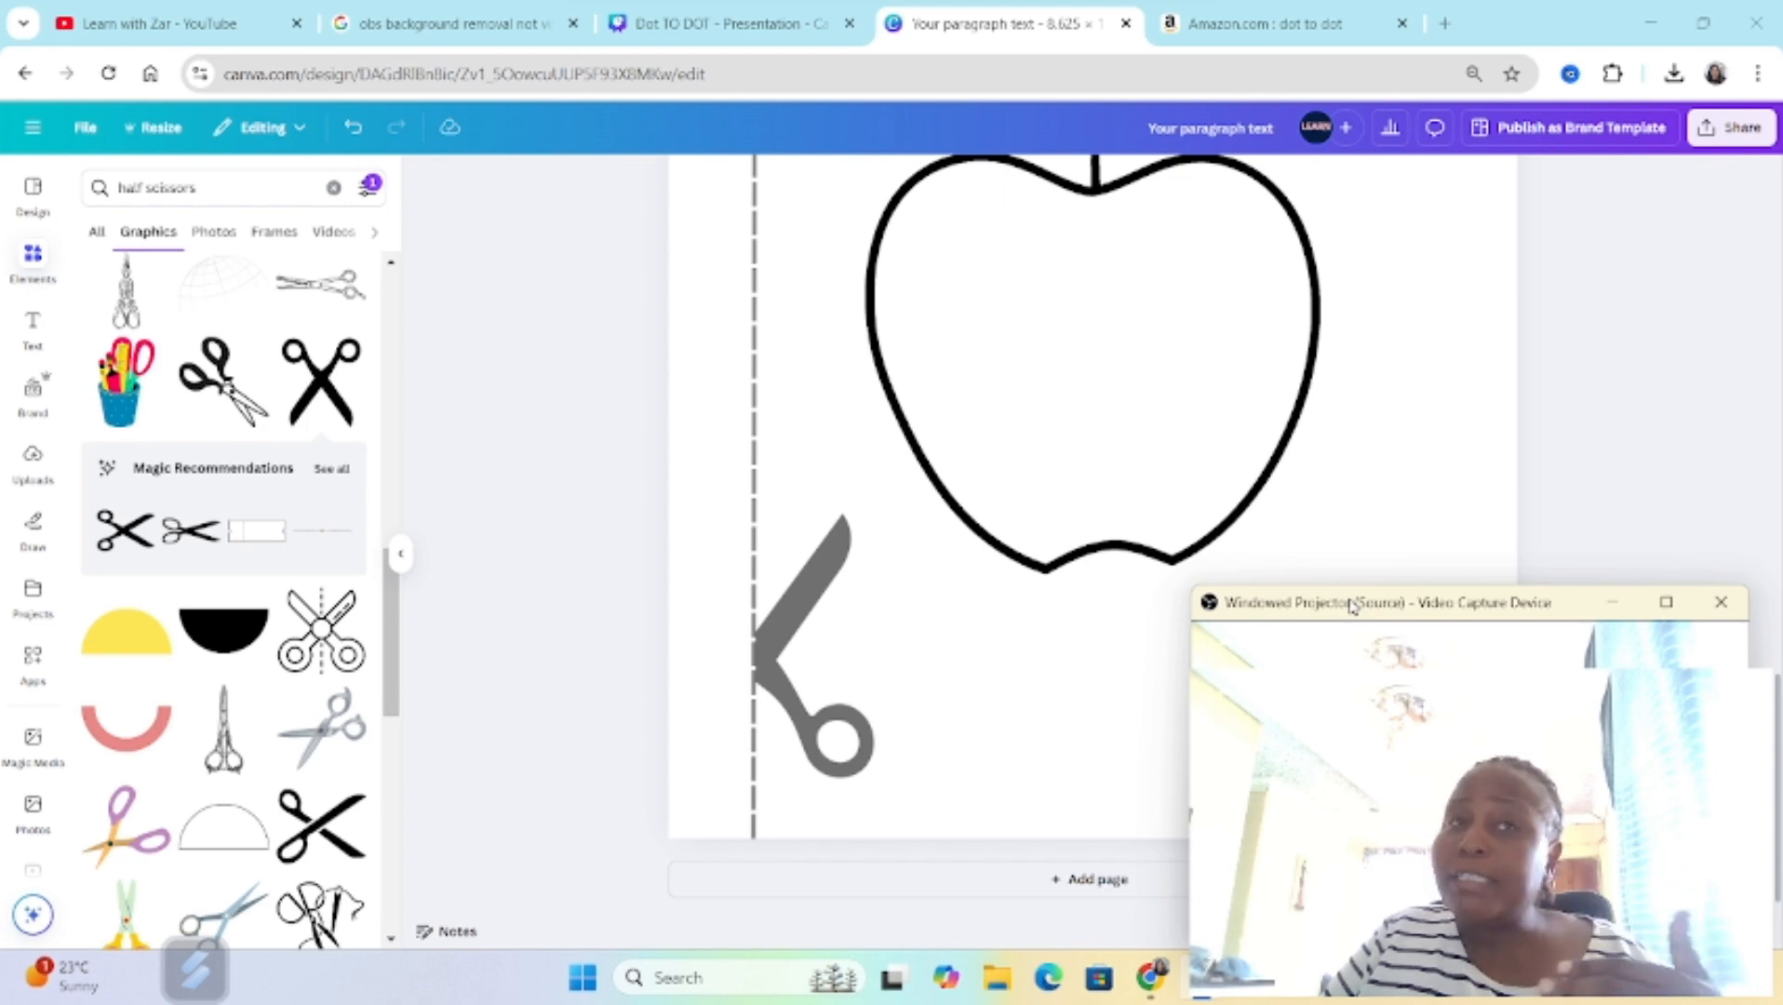
Step: Add page 3 and generate Monoline graphics from the prompt "simple maze from starting point to end point"
{"action": "left_click", "coordinate": [1079, 879]}
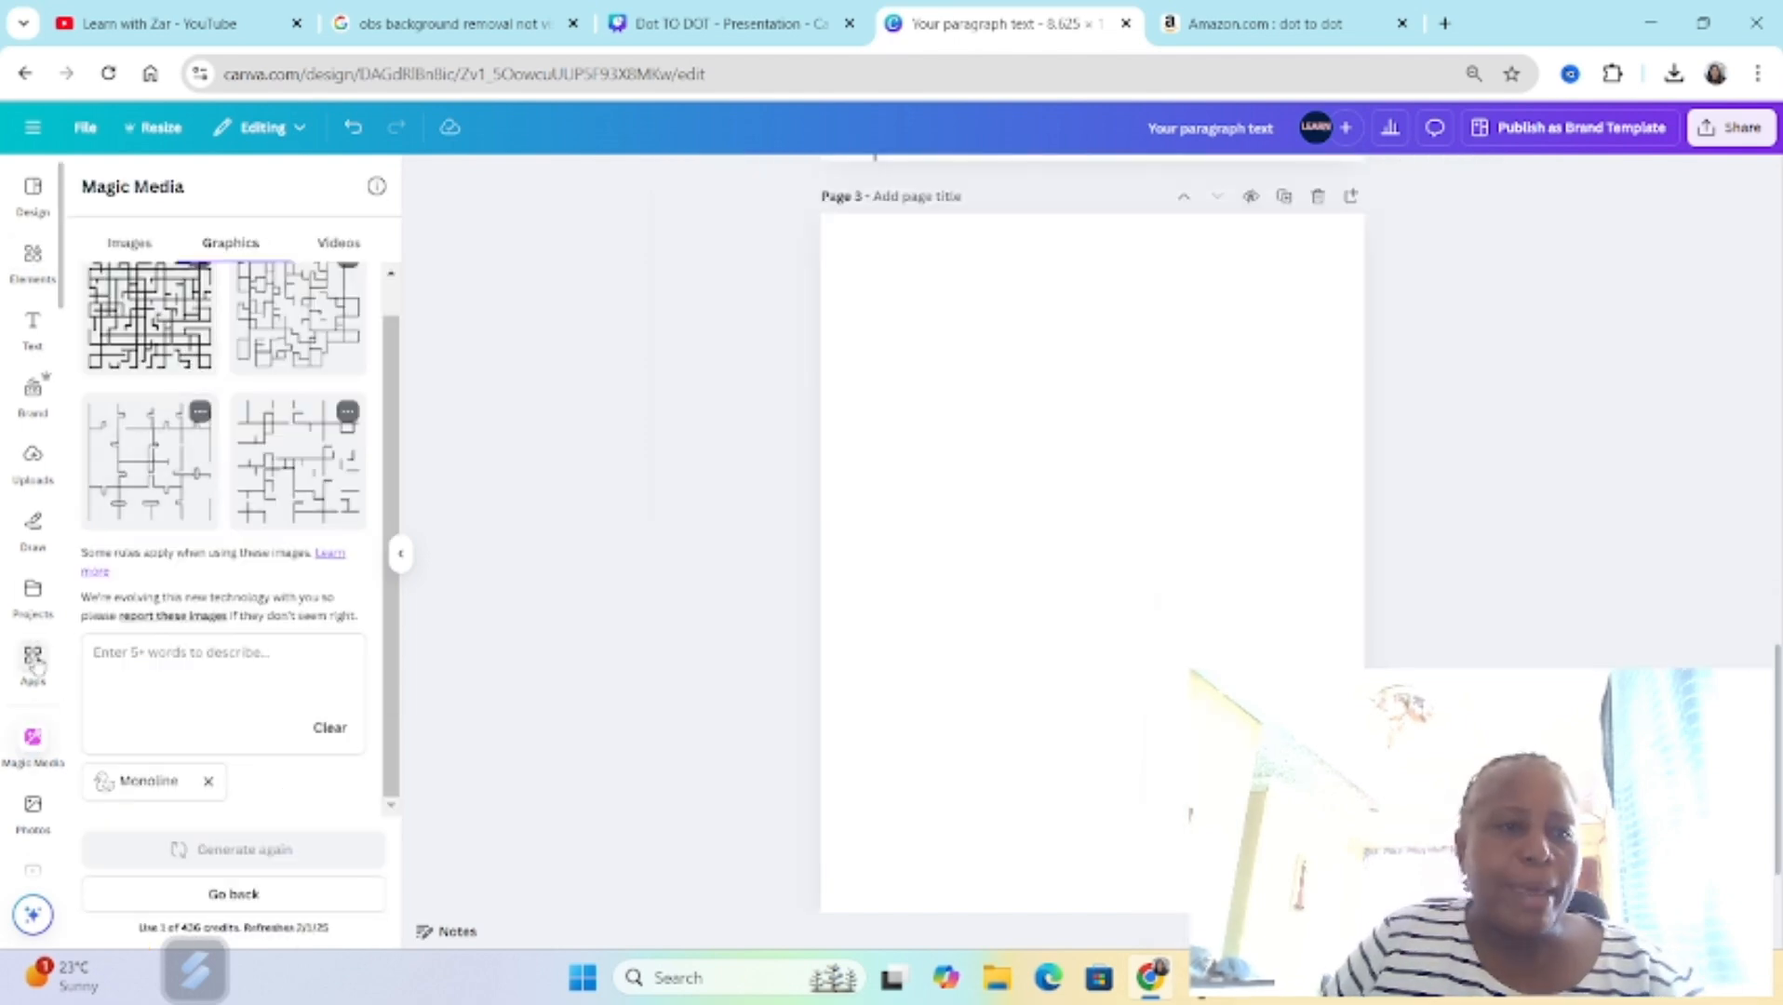
{"action": "left_click", "coordinate": [148, 667]}
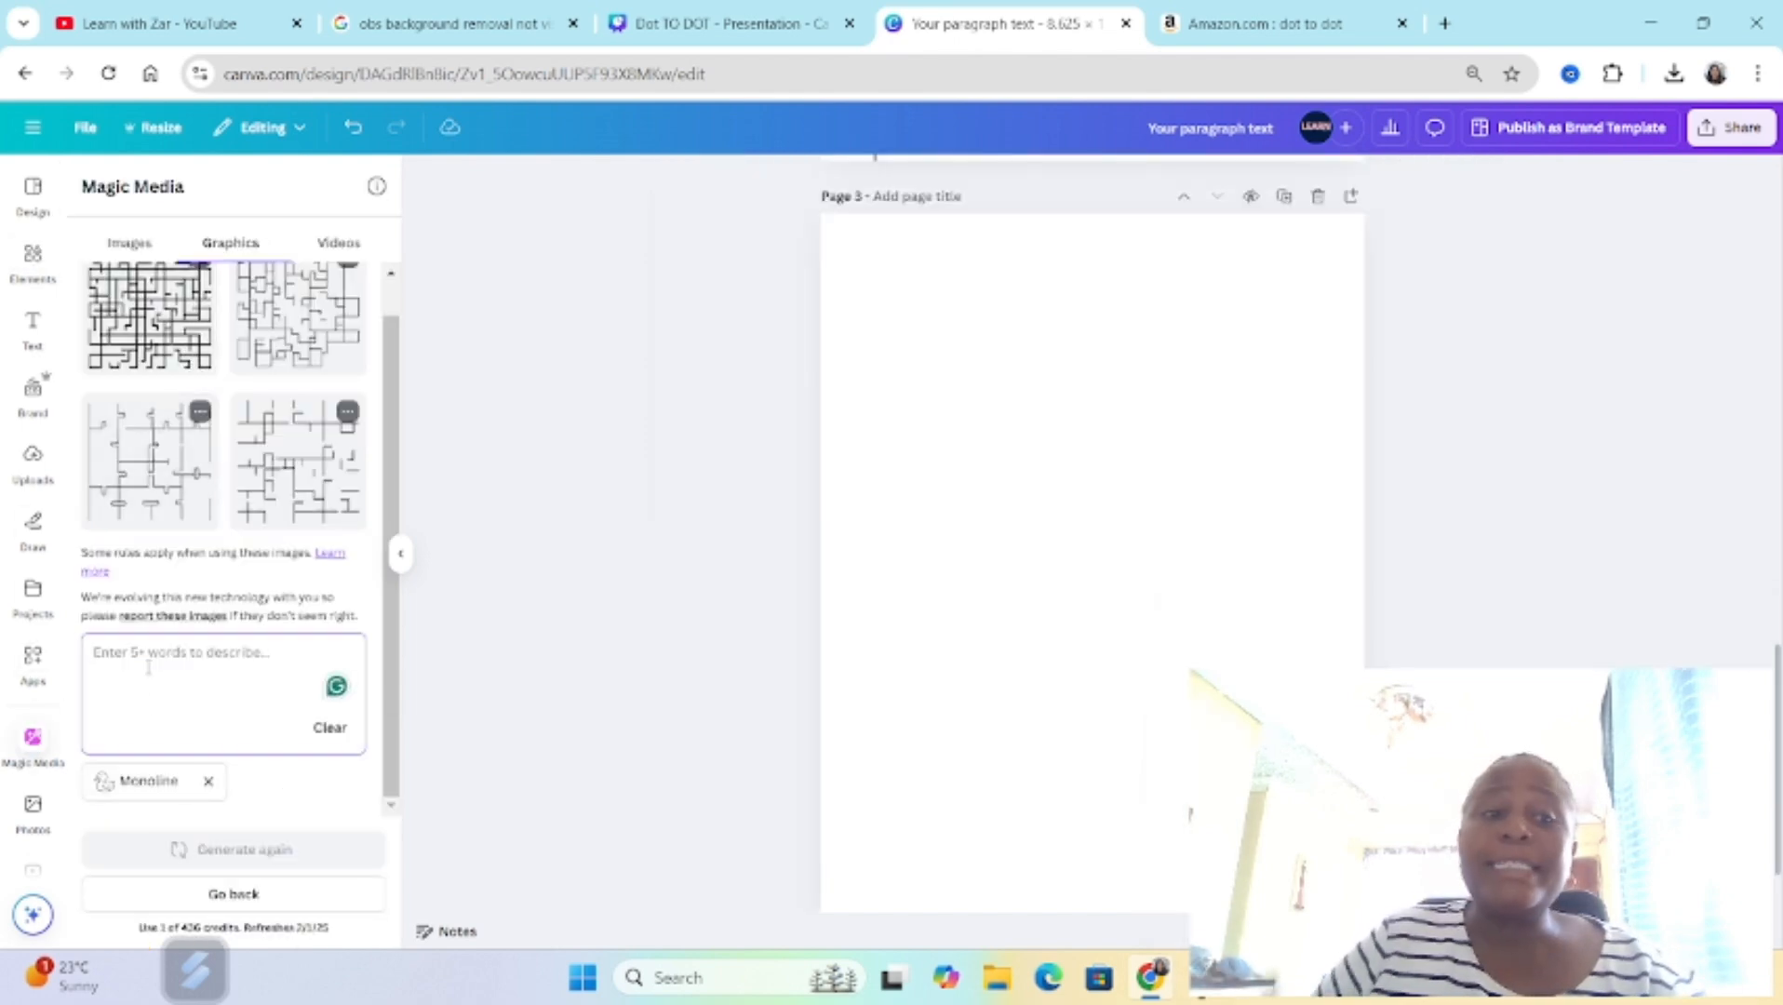
{"action": "type", "text": "s"}
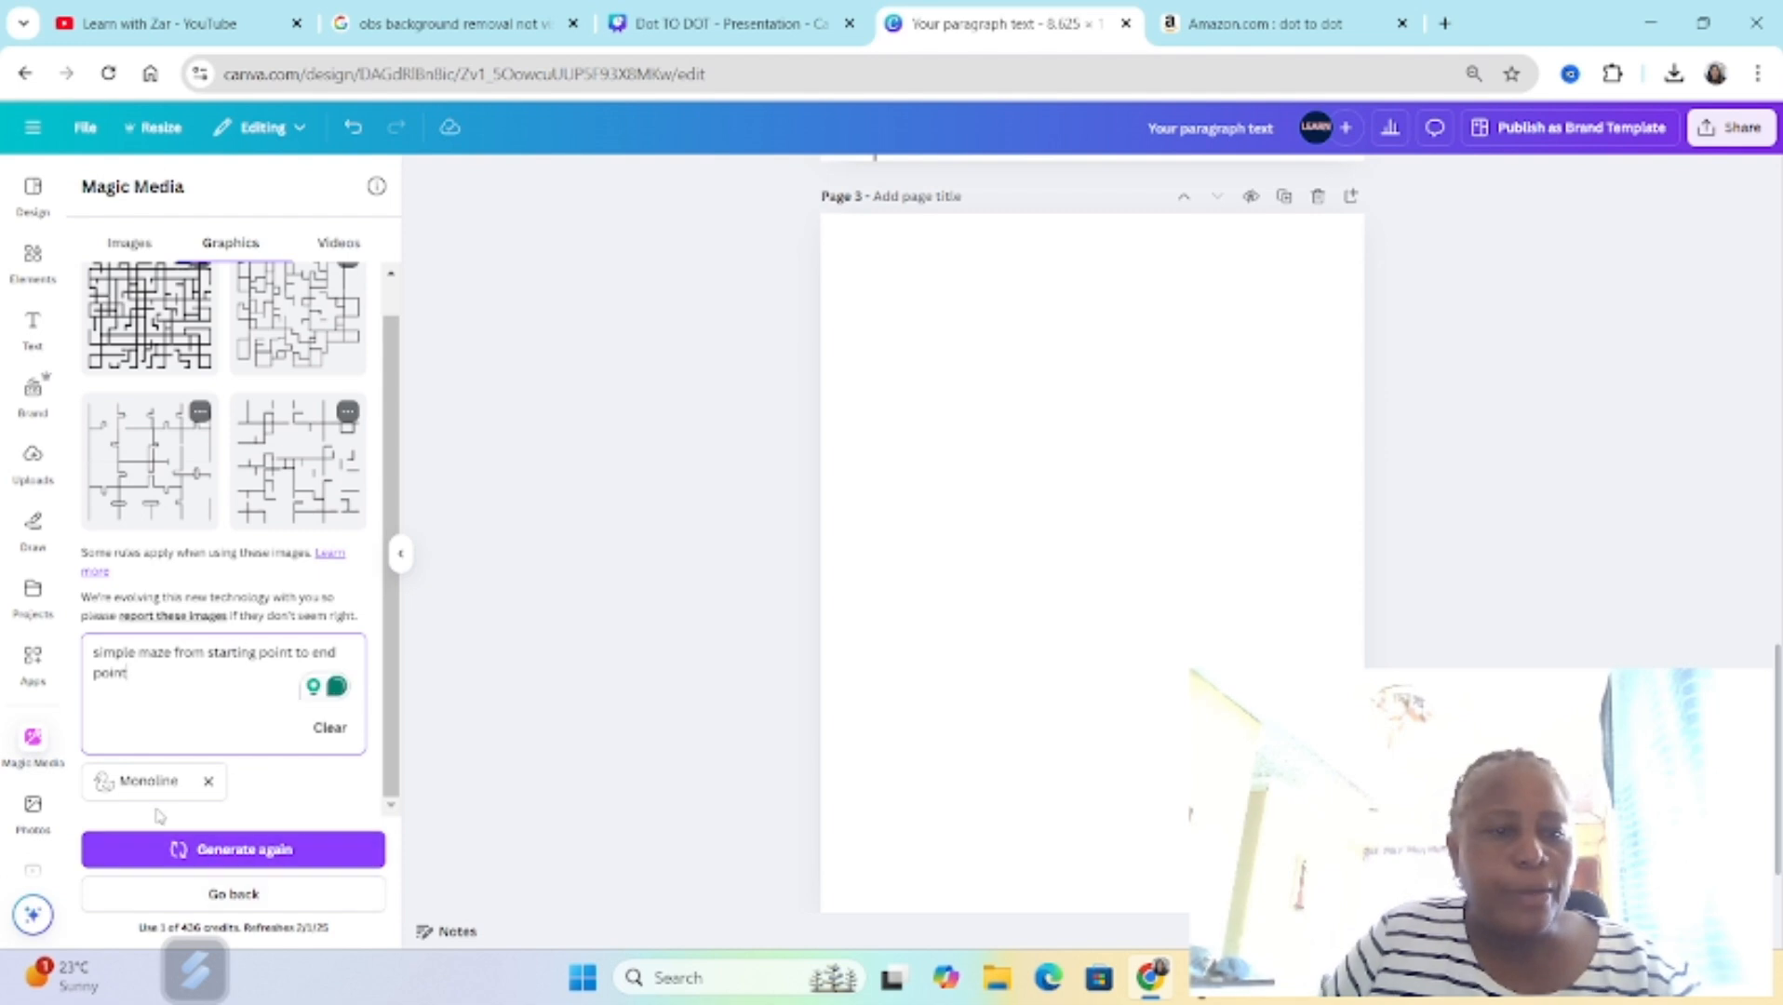
{"action": "left_click", "coordinate": [228, 851]}
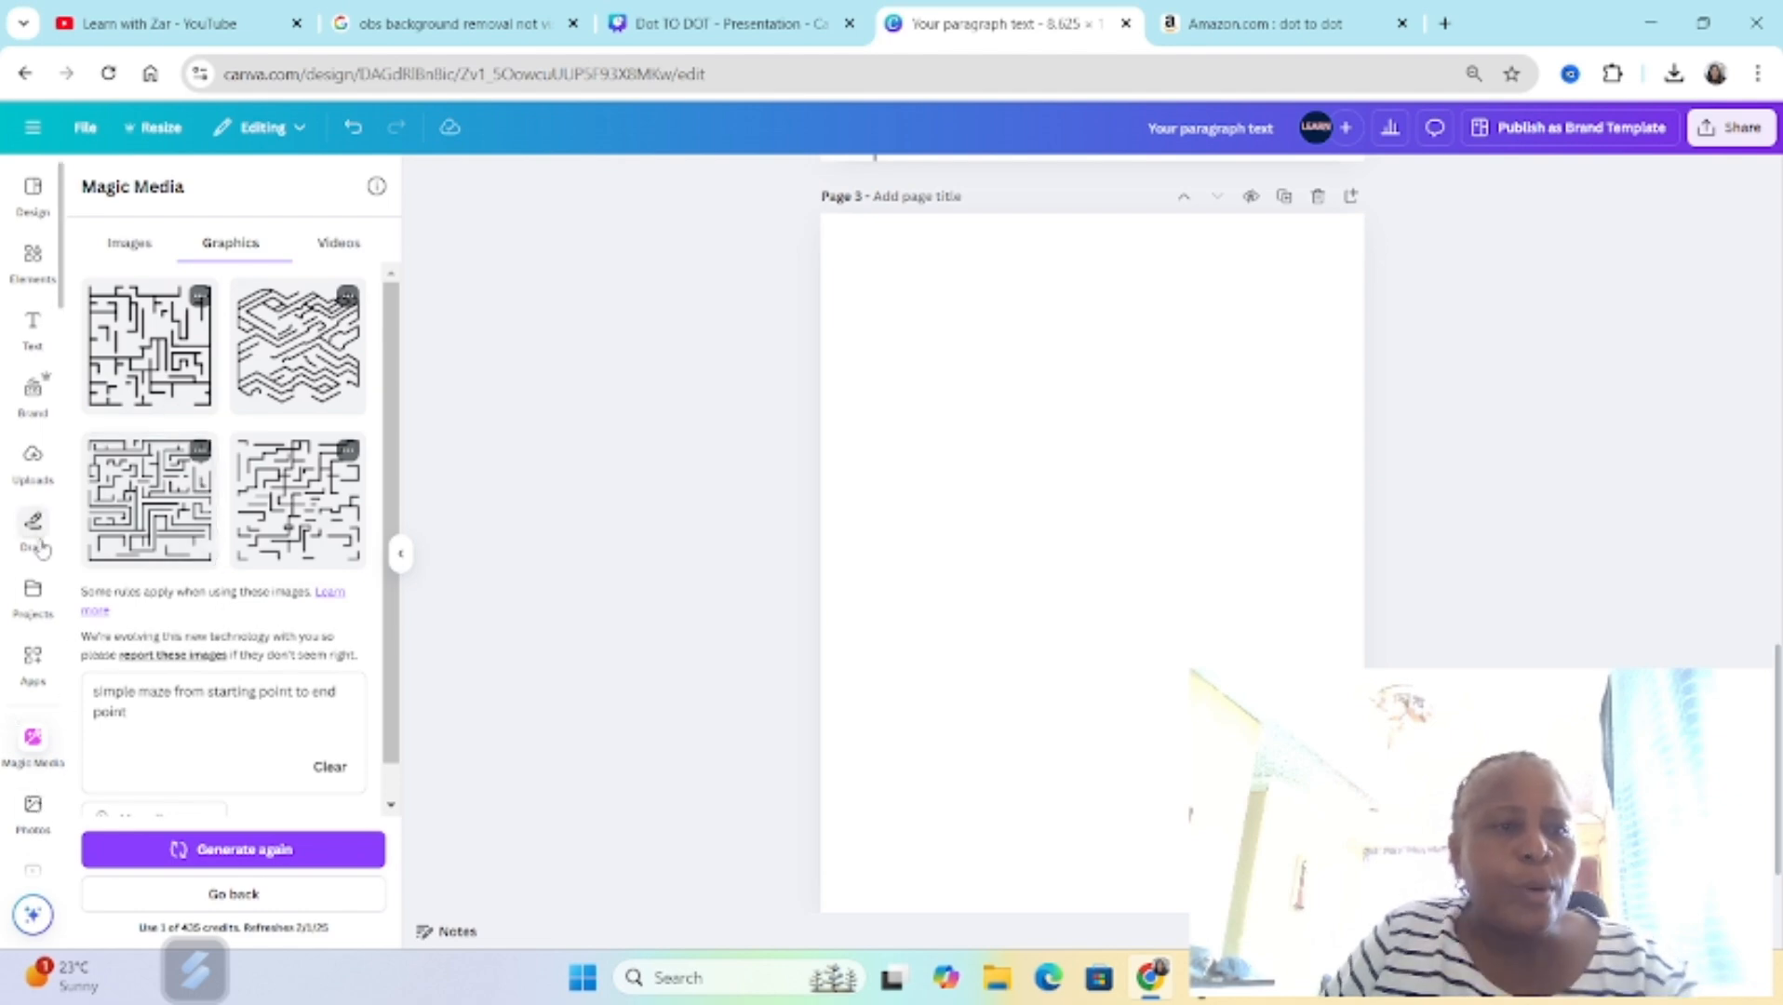
Step: Add the black maze image from the uploaded images to blank page 3
{"action": "left_click", "coordinate": [33, 461]}
{"action": "scroll", "coordinate": [137, 781], "scroll_direction": "down", "scroll_amount": 1}
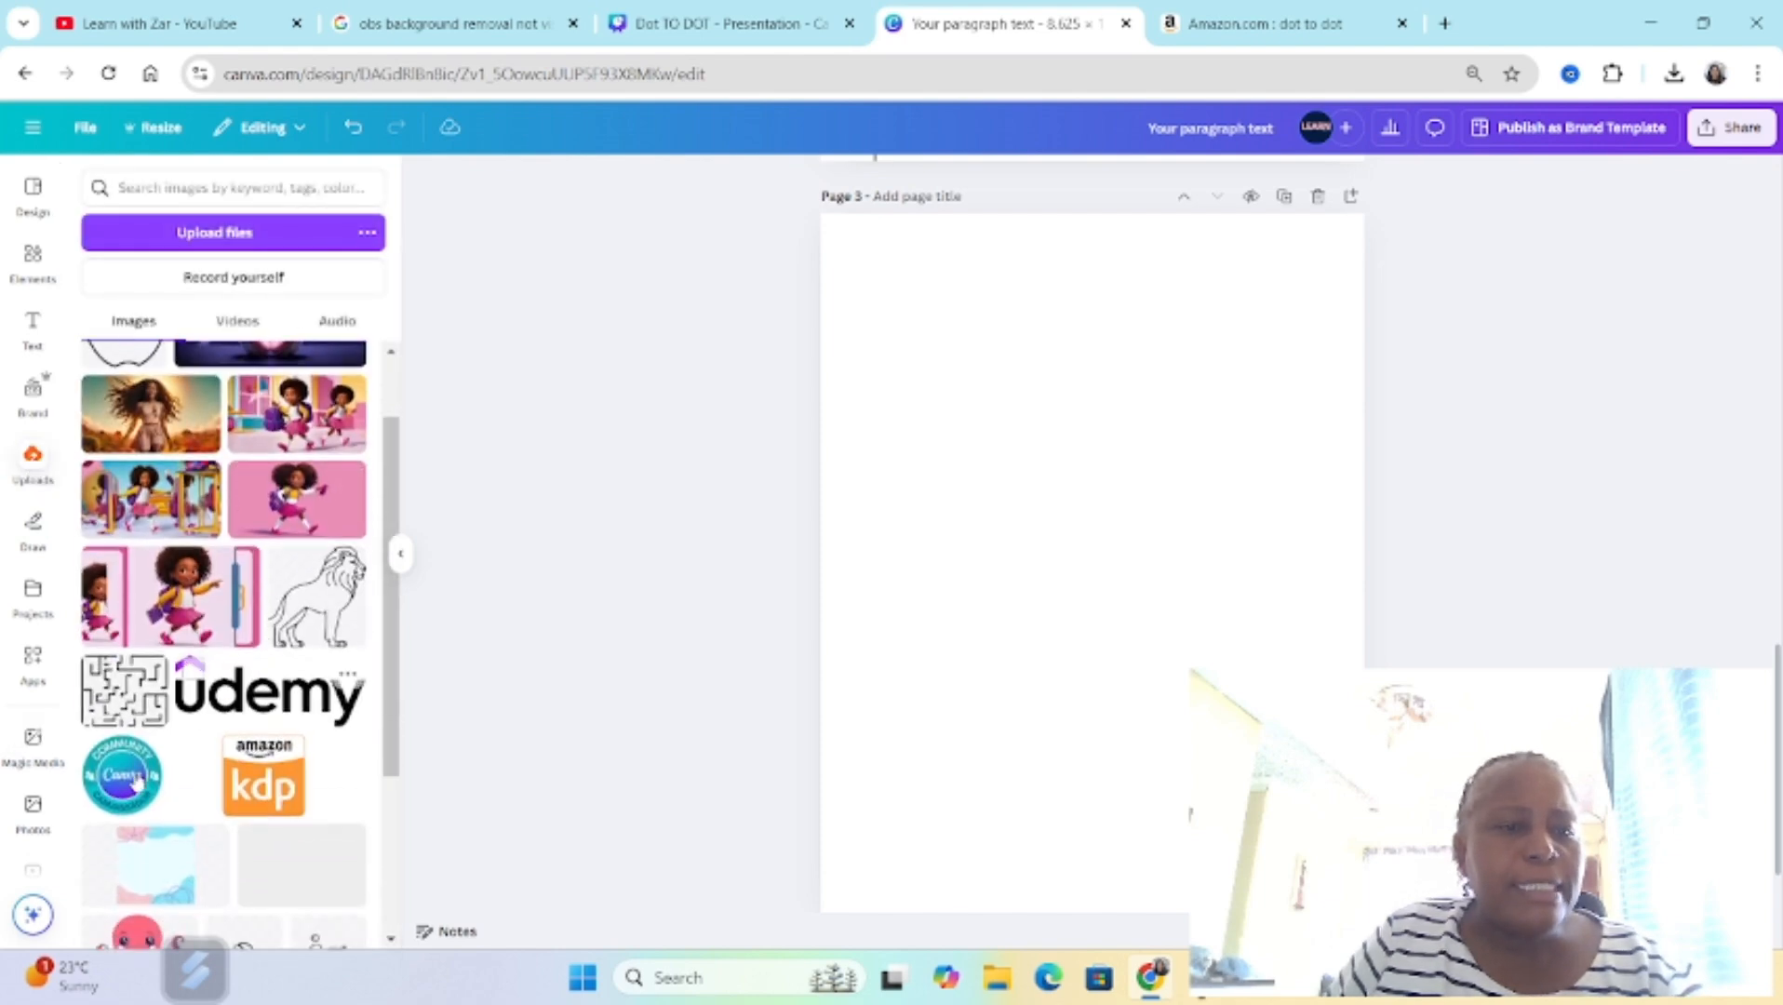
{"action": "left_click", "coordinate": [99, 674]}
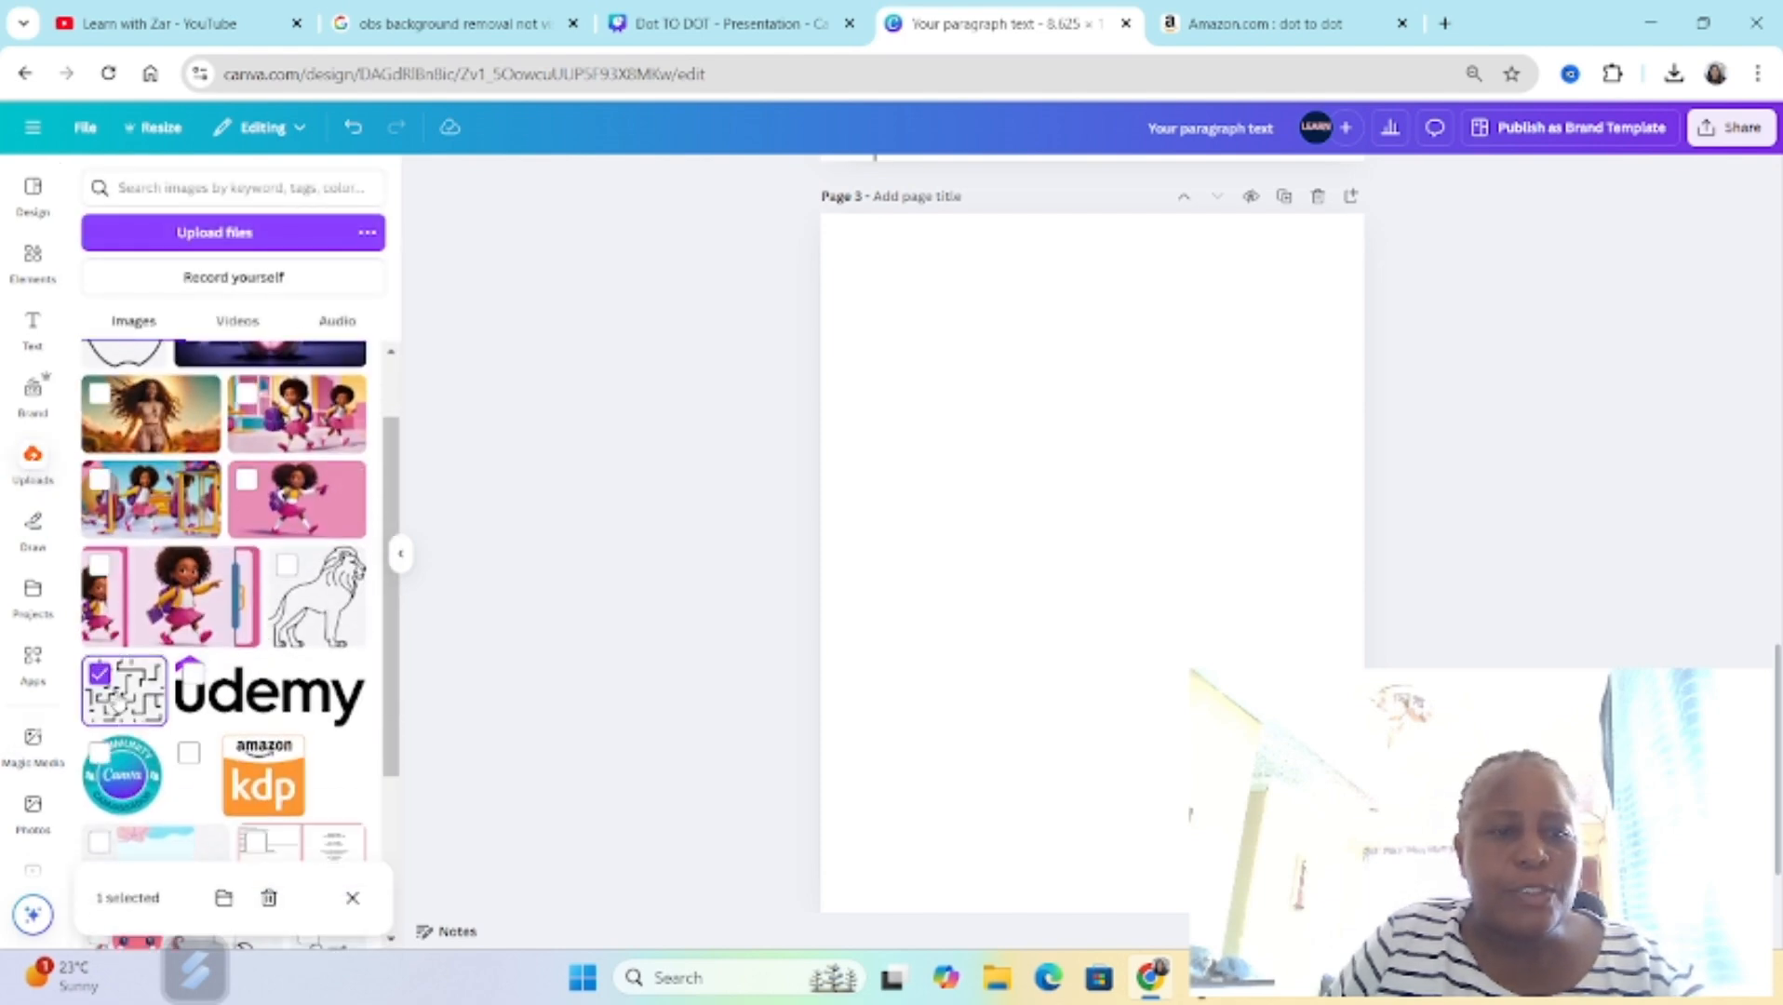
{"action": "left_click", "coordinate": [118, 700]}
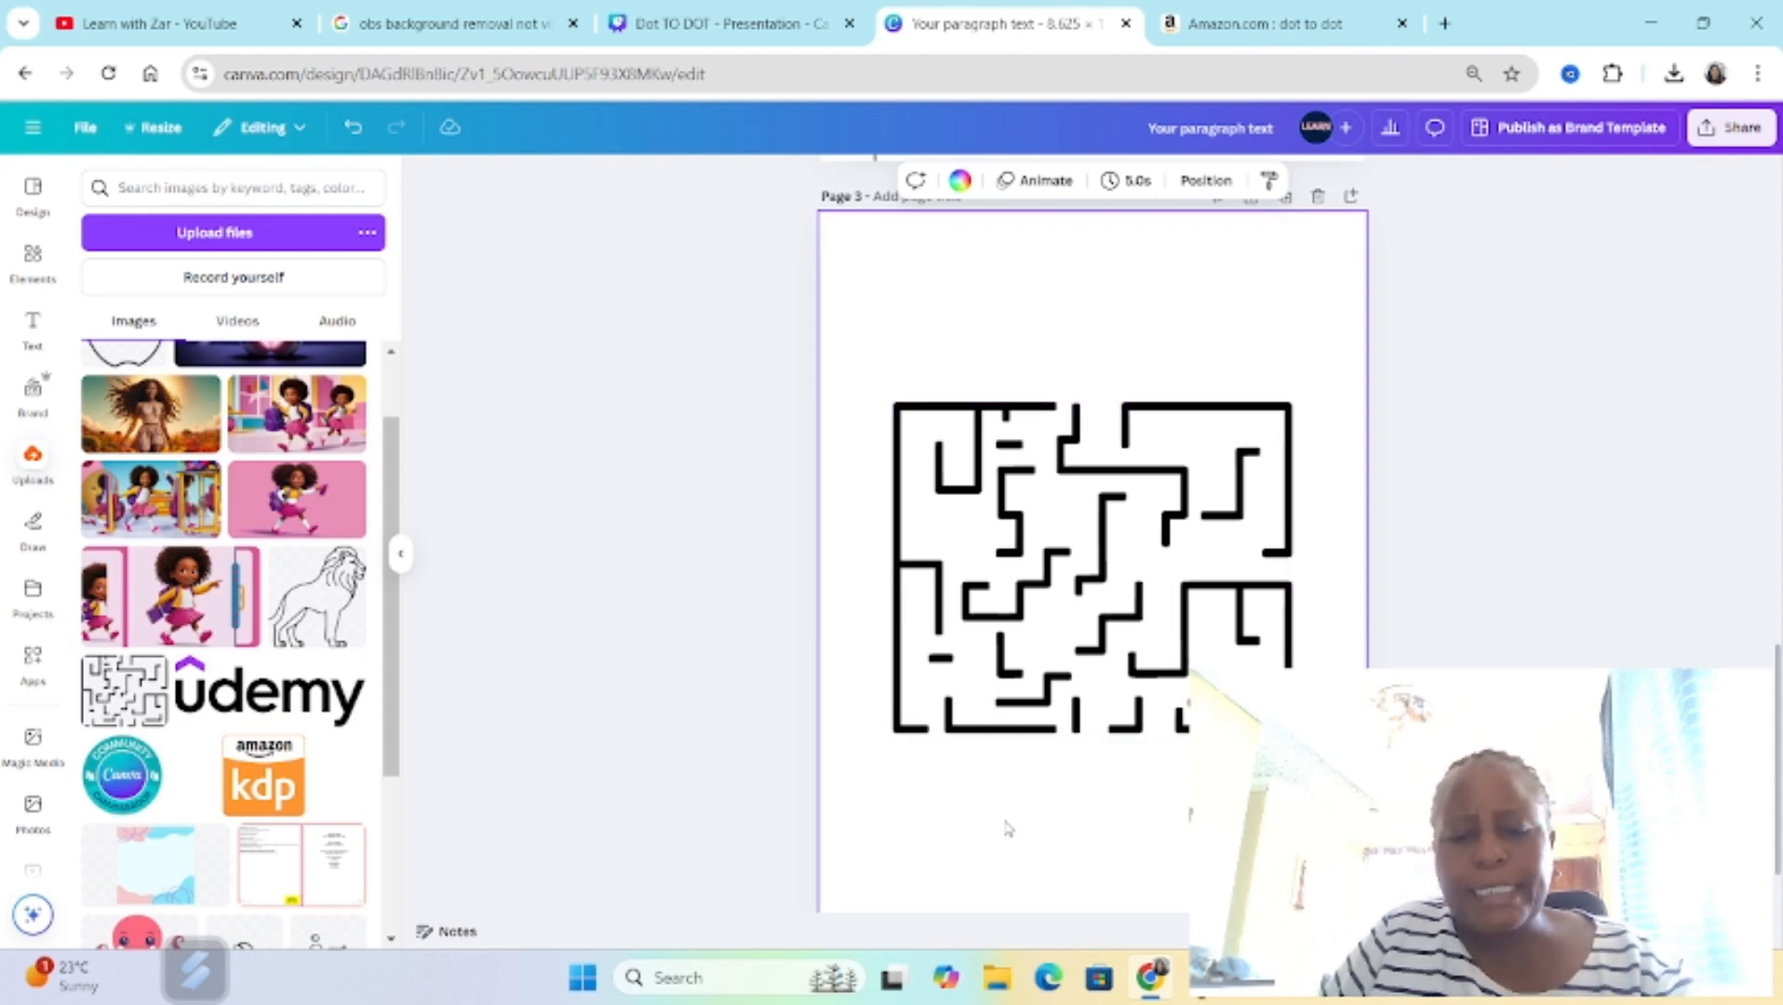
Step: Place a horizontal line over the gap in the maze's lower edge, with its line weight set to 13
{"action": "key", "text": "l"}
{"action": "left_click_drag", "start_coordinate": [1108, 610], "coordinate": [1054, 775]}
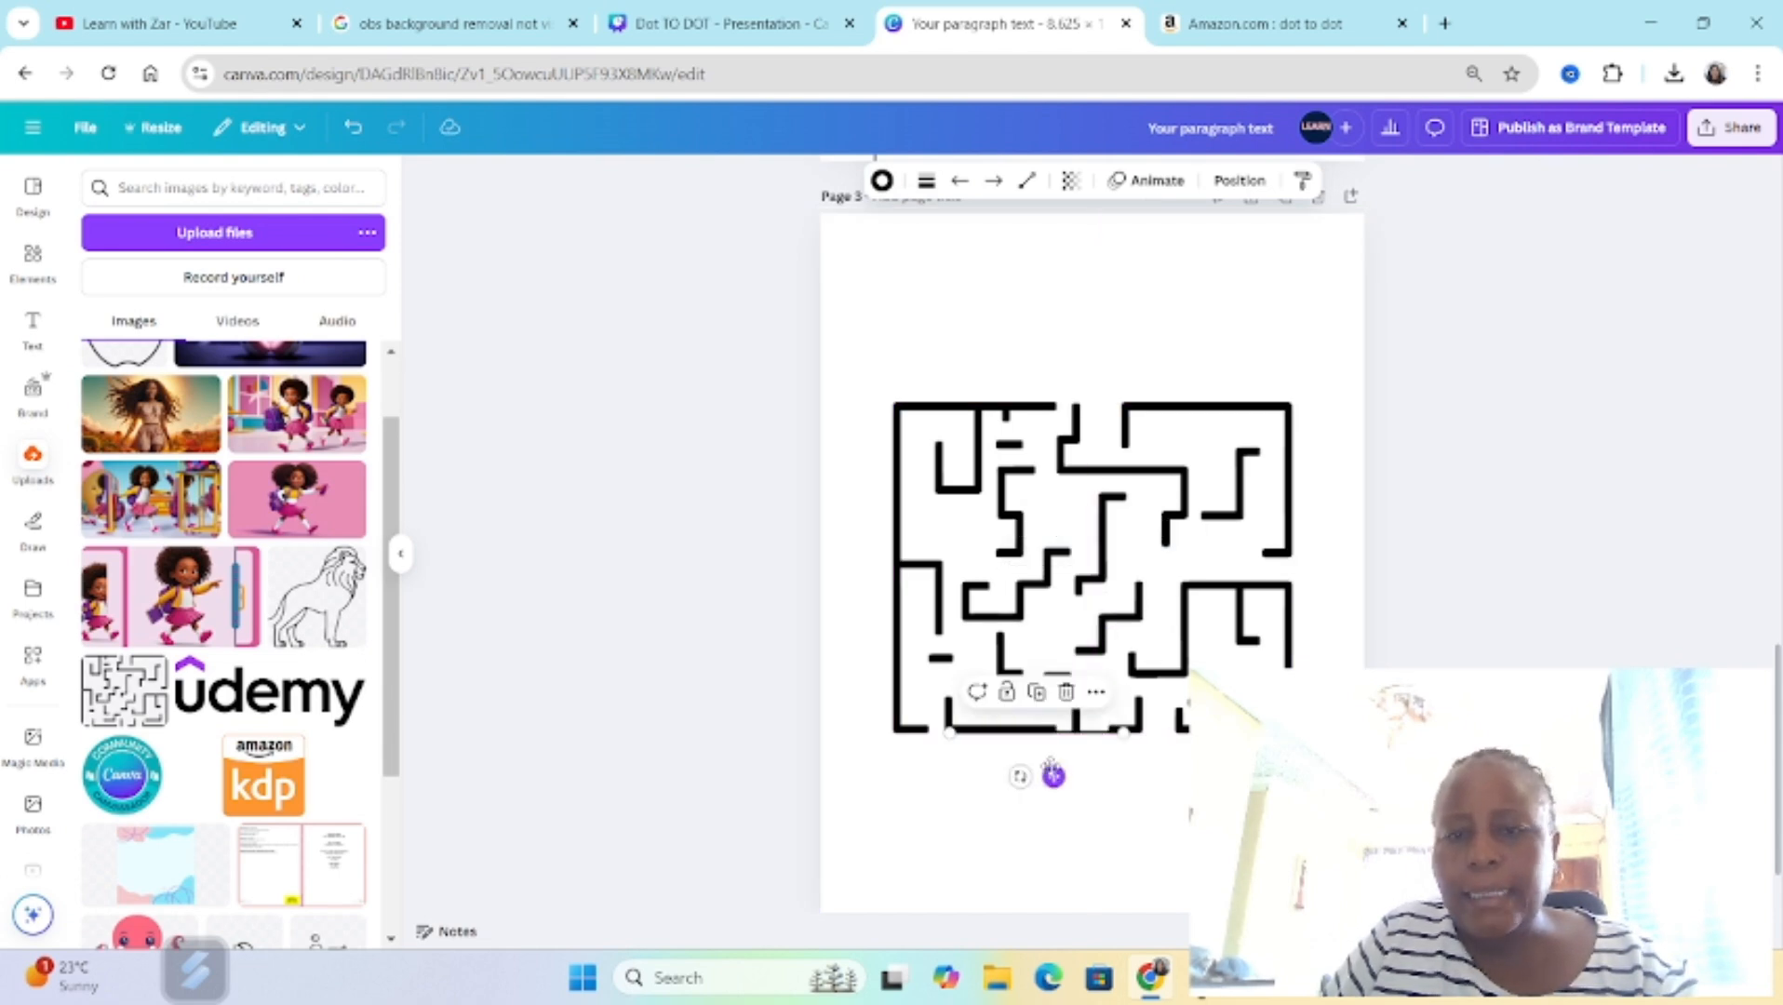
{"action": "key", "text": "ctrl+plus"}
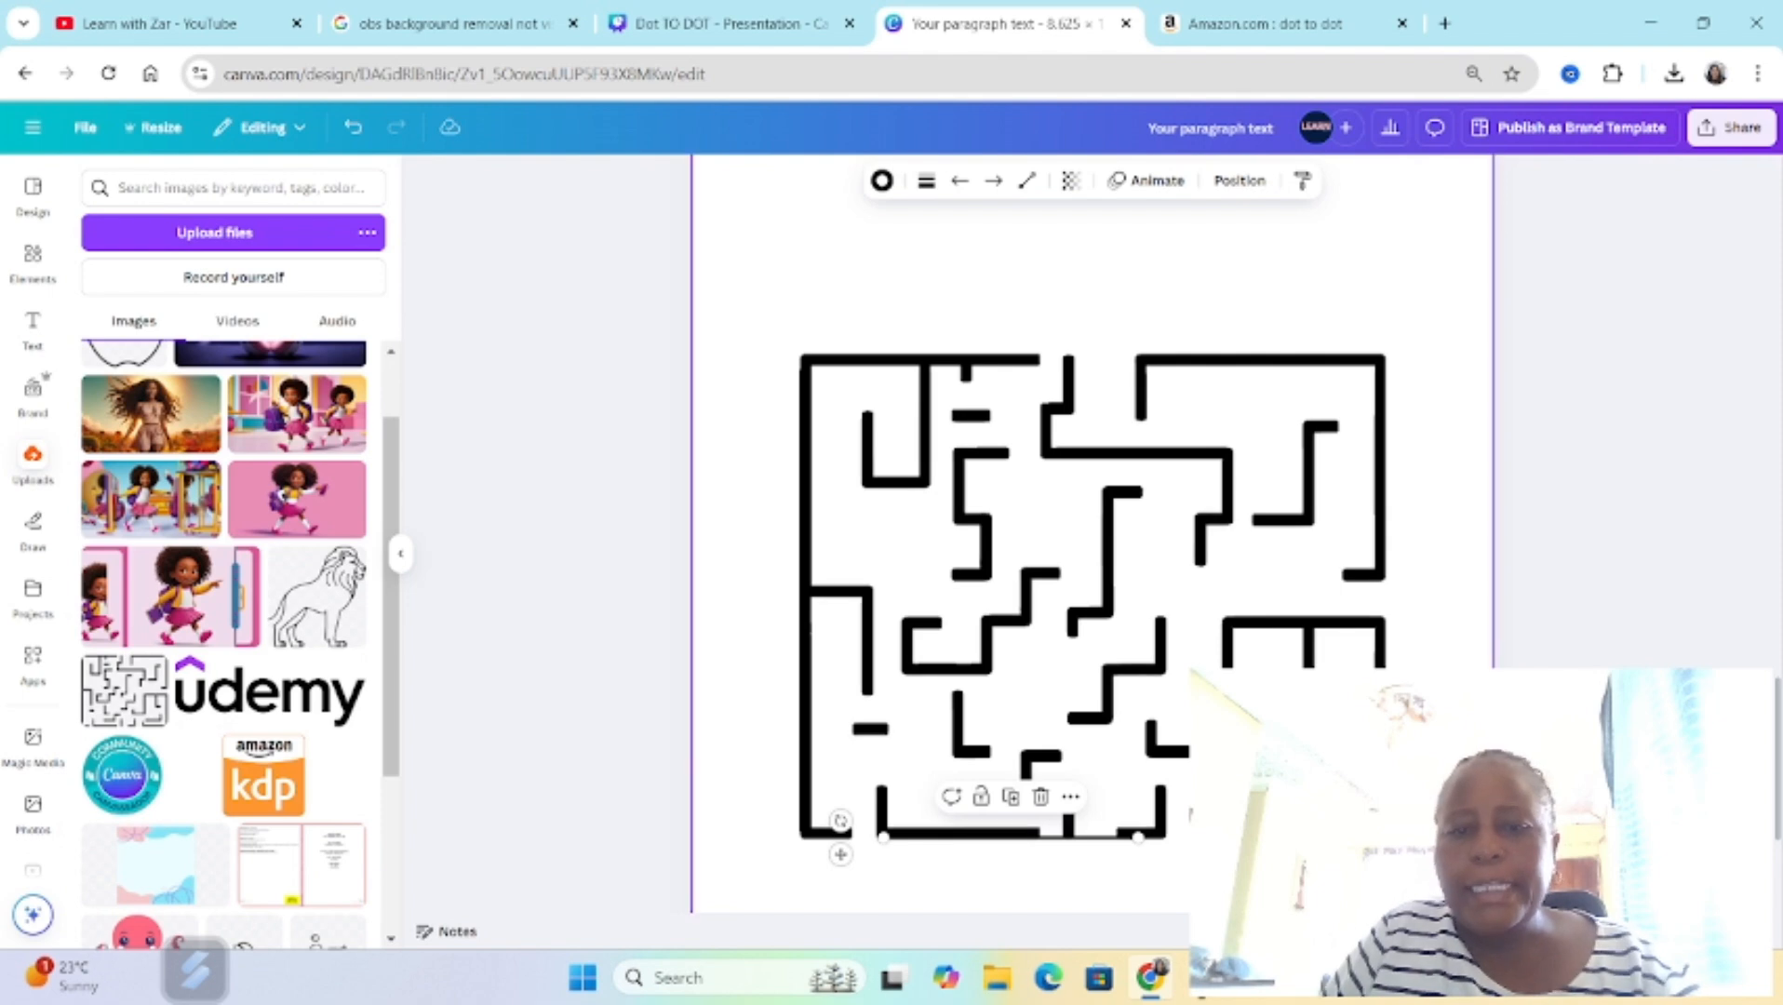
{"action": "scroll", "coordinate": [998, 878], "scroll_direction": "down", "scroll_amount": 3}
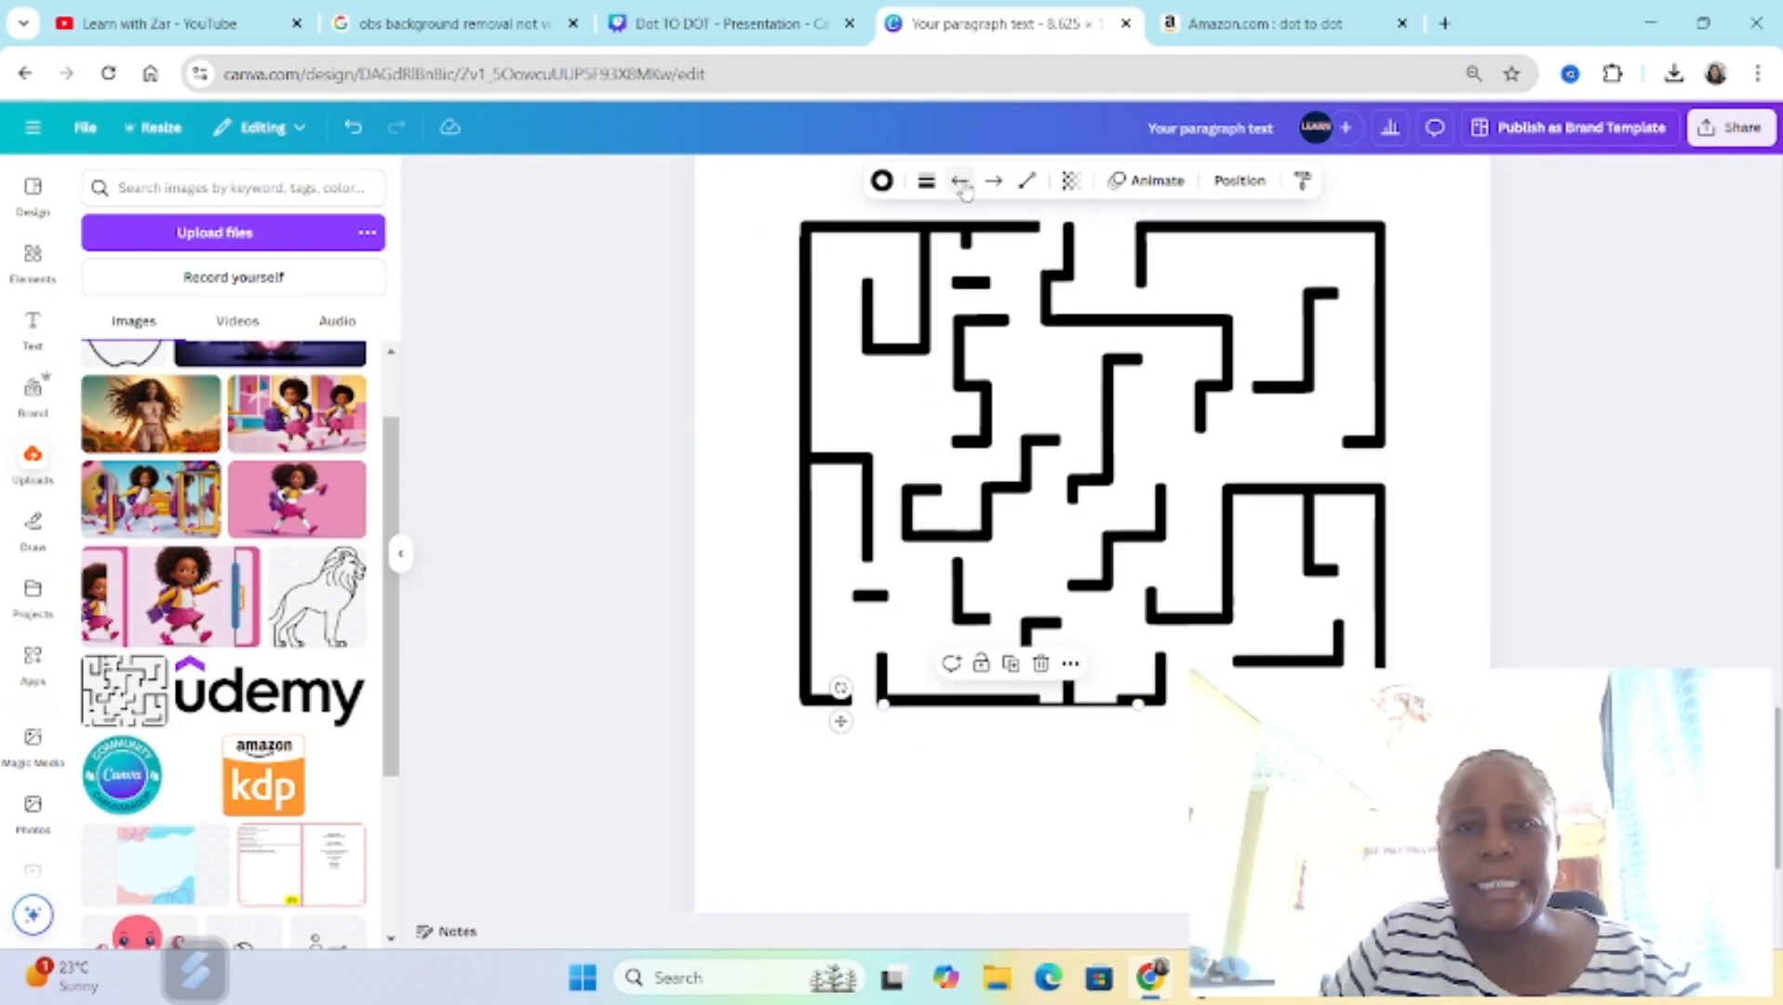
{"action": "left_click", "coordinate": [926, 180]}
{"action": "left_click_drag", "start_coordinate": [811, 347], "coordinate": [831, 348]}
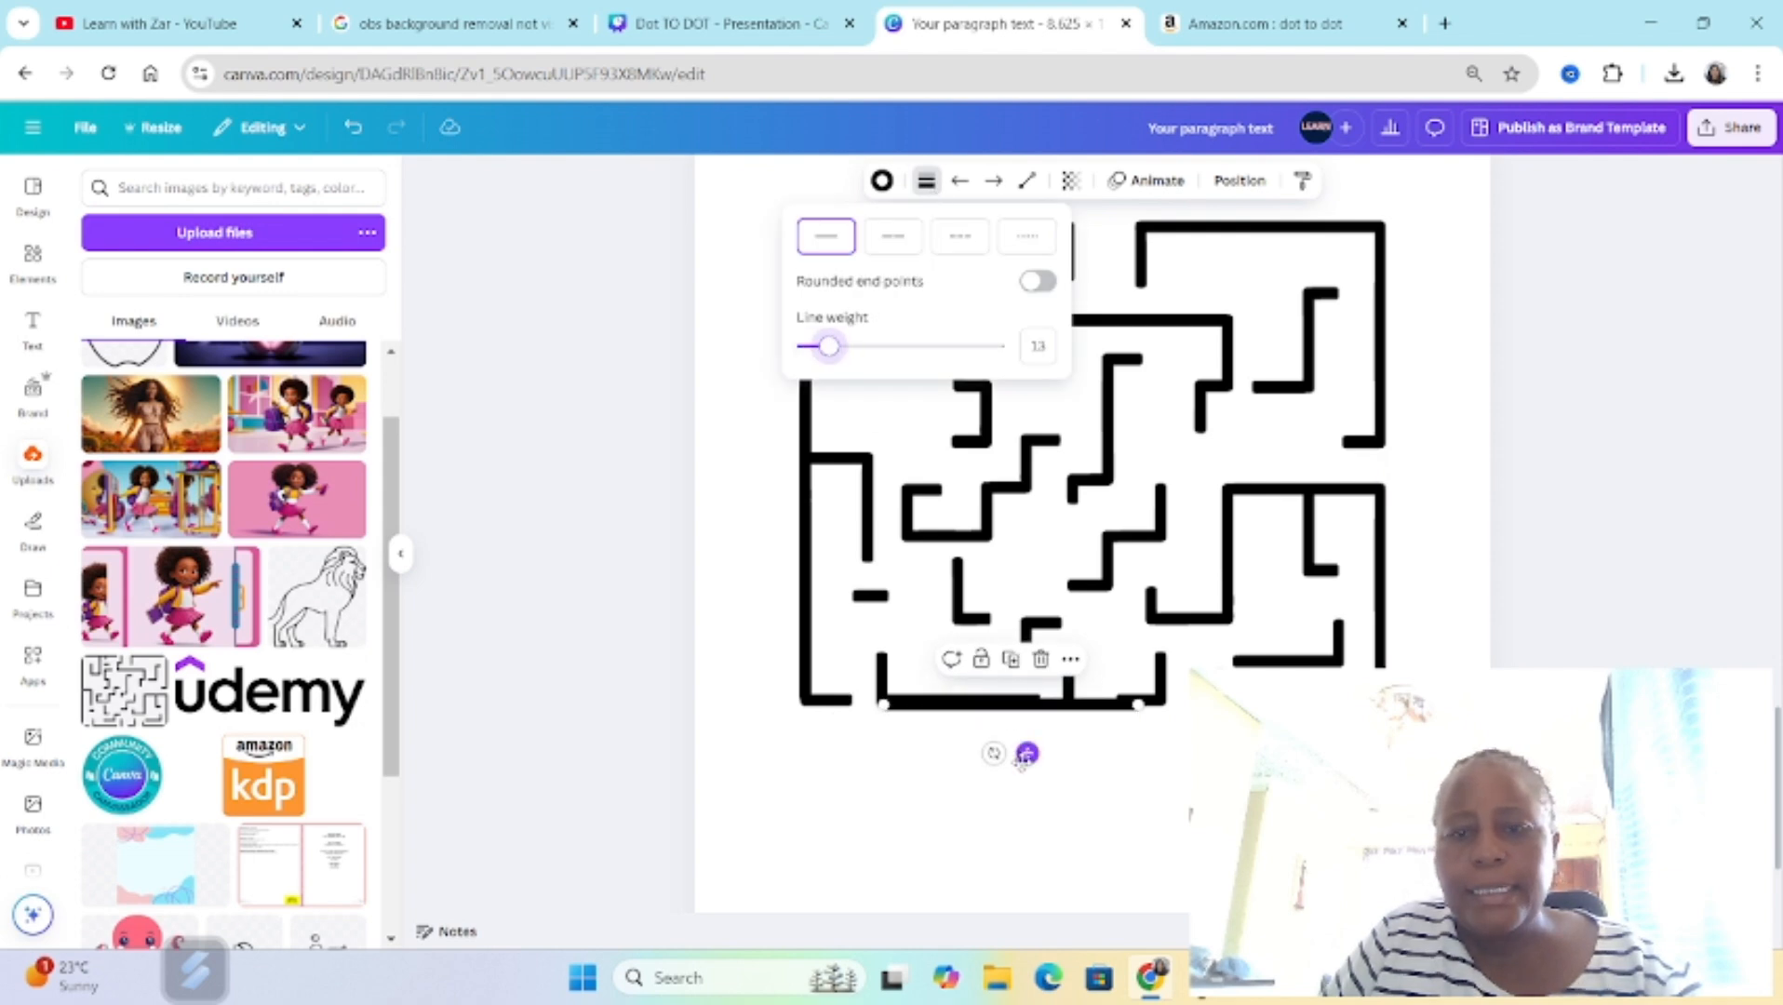
{"action": "left_click_drag", "start_coordinate": [1026, 754], "coordinate": [995, 745]}
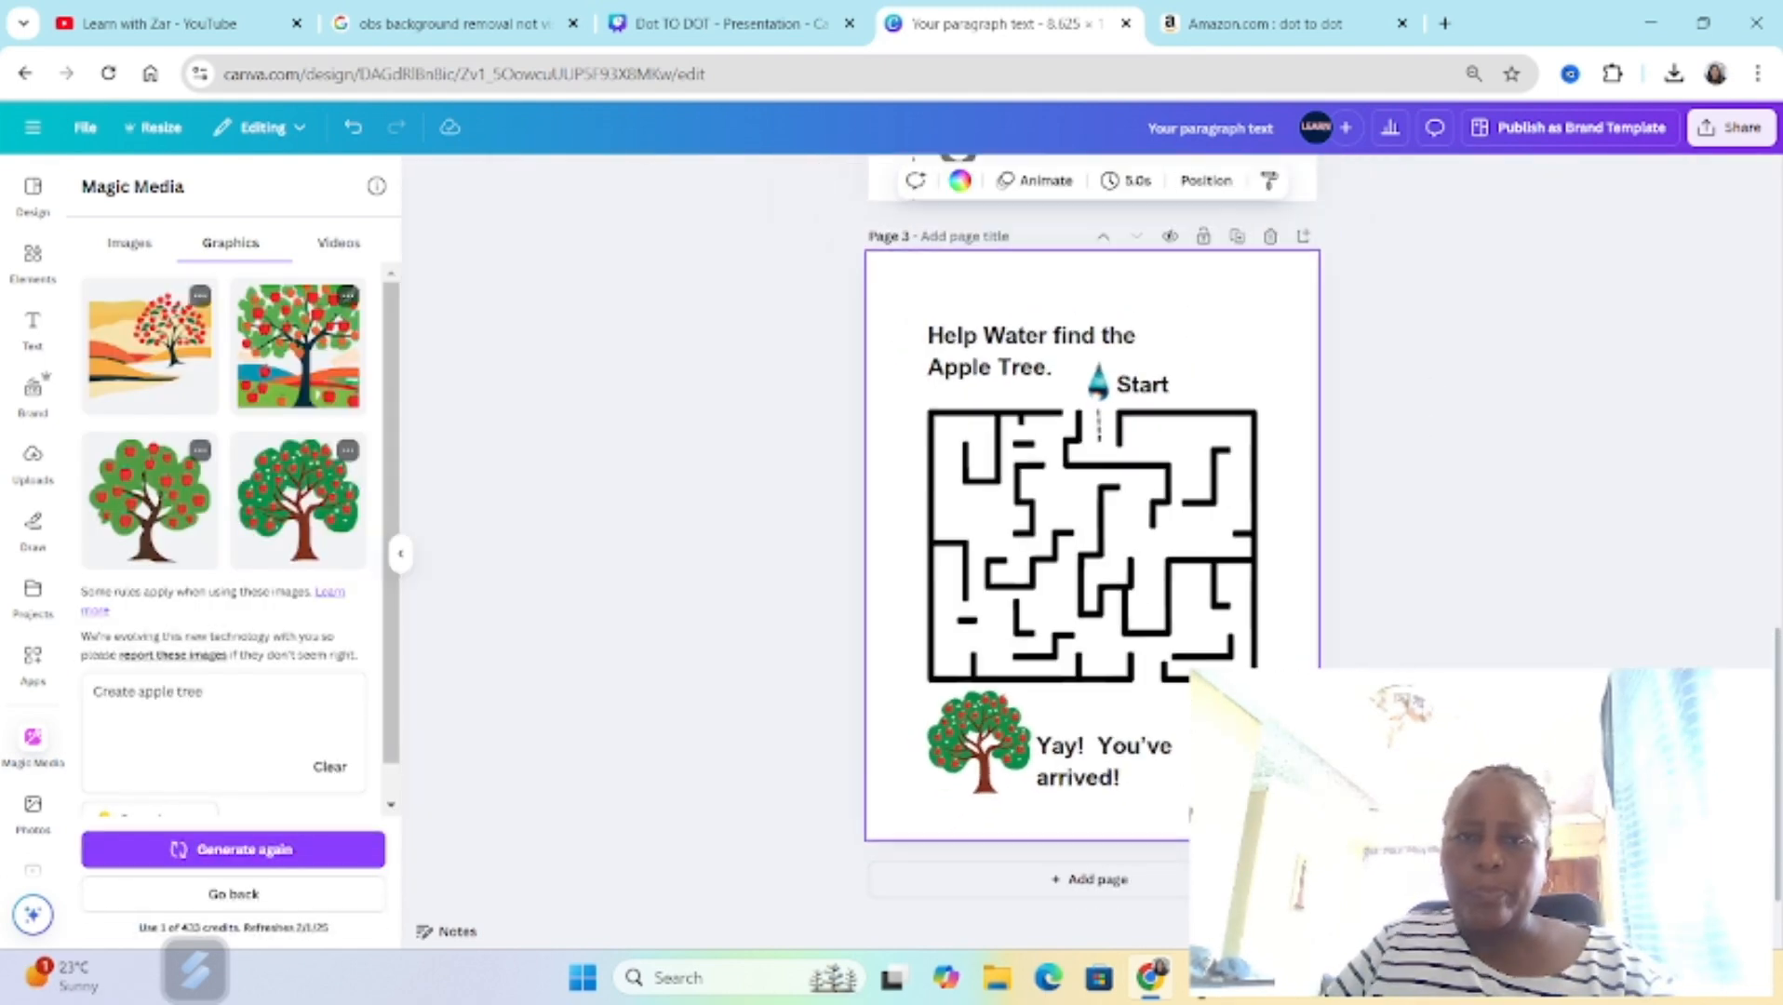
{"action": "scroll", "coordinate": [1093, 549], "scroll_direction": "up", "scroll_amount": 1}
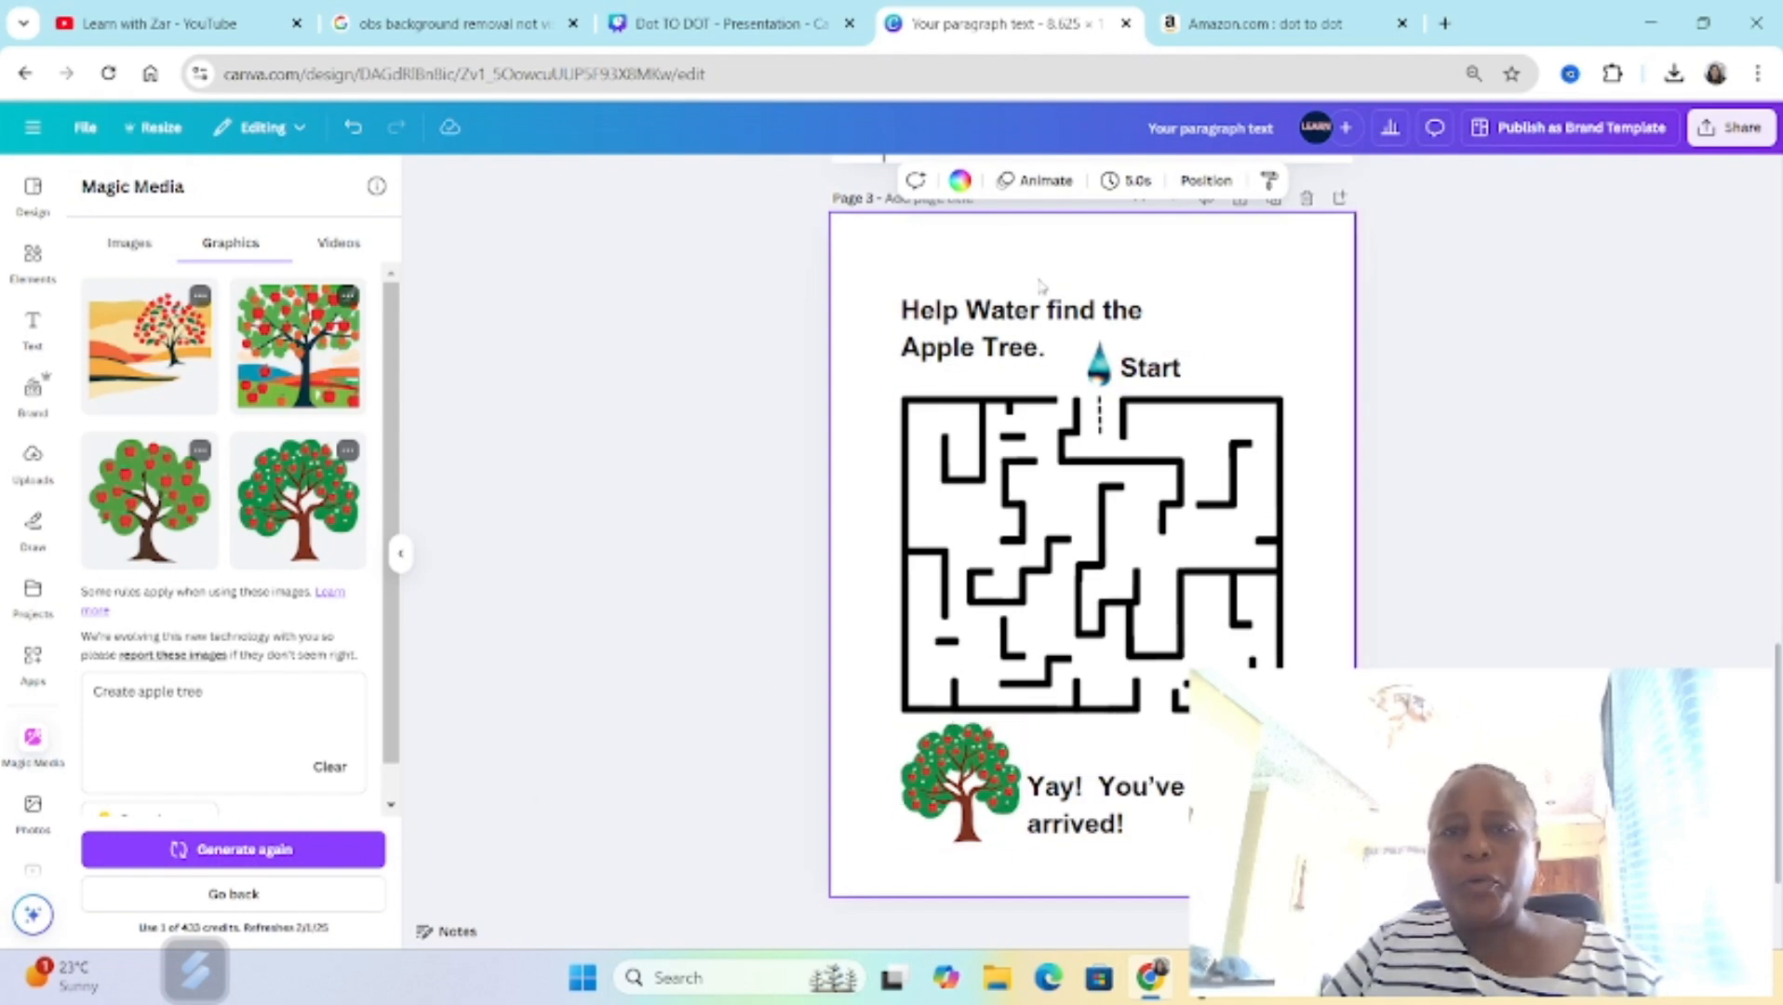
{"action": "left_click_drag", "start_coordinate": [923, 871], "coordinate": [1130, 595]}
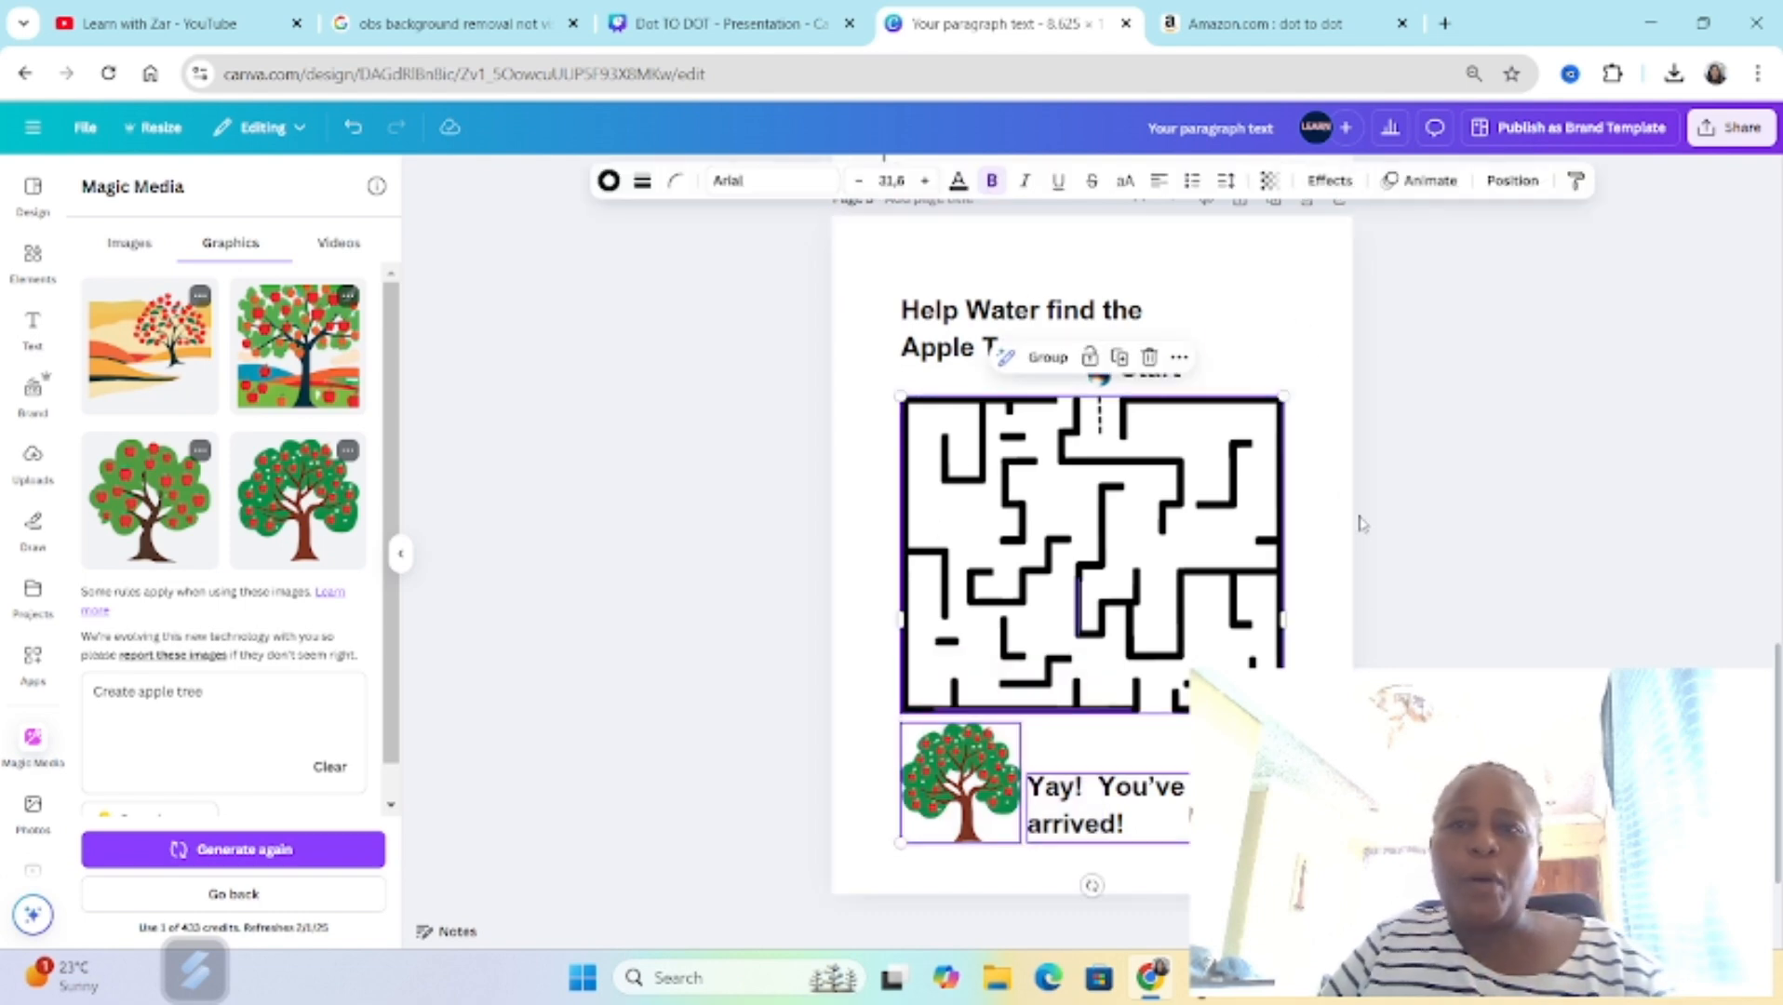
{"action": "scroll", "coordinate": [1349, 596], "scroll_direction": "up", "scroll_amount": 15}
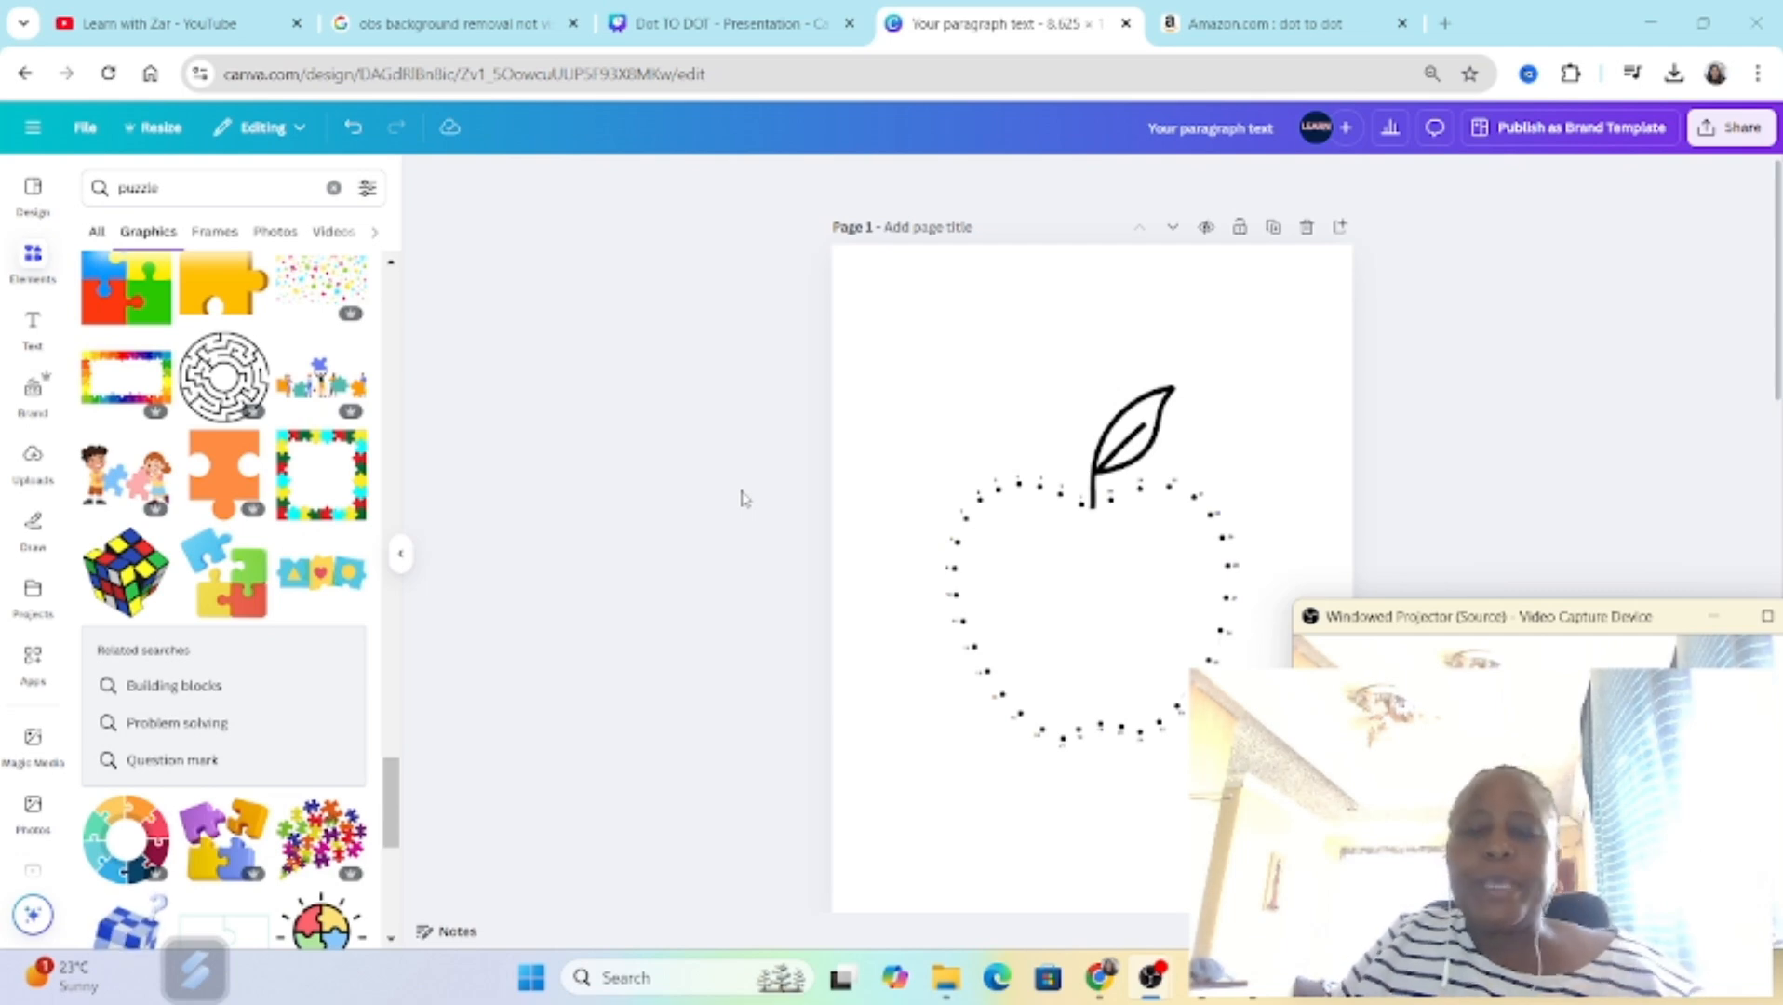
Step: Examine the numbered dots of the page 1 apple up close and centre the apple group on the page
{"action": "left_click", "coordinate": [895, 464]}
{"action": "scroll", "coordinate": [1005, 416], "scroll_direction": "down", "scroll_amount": 2}
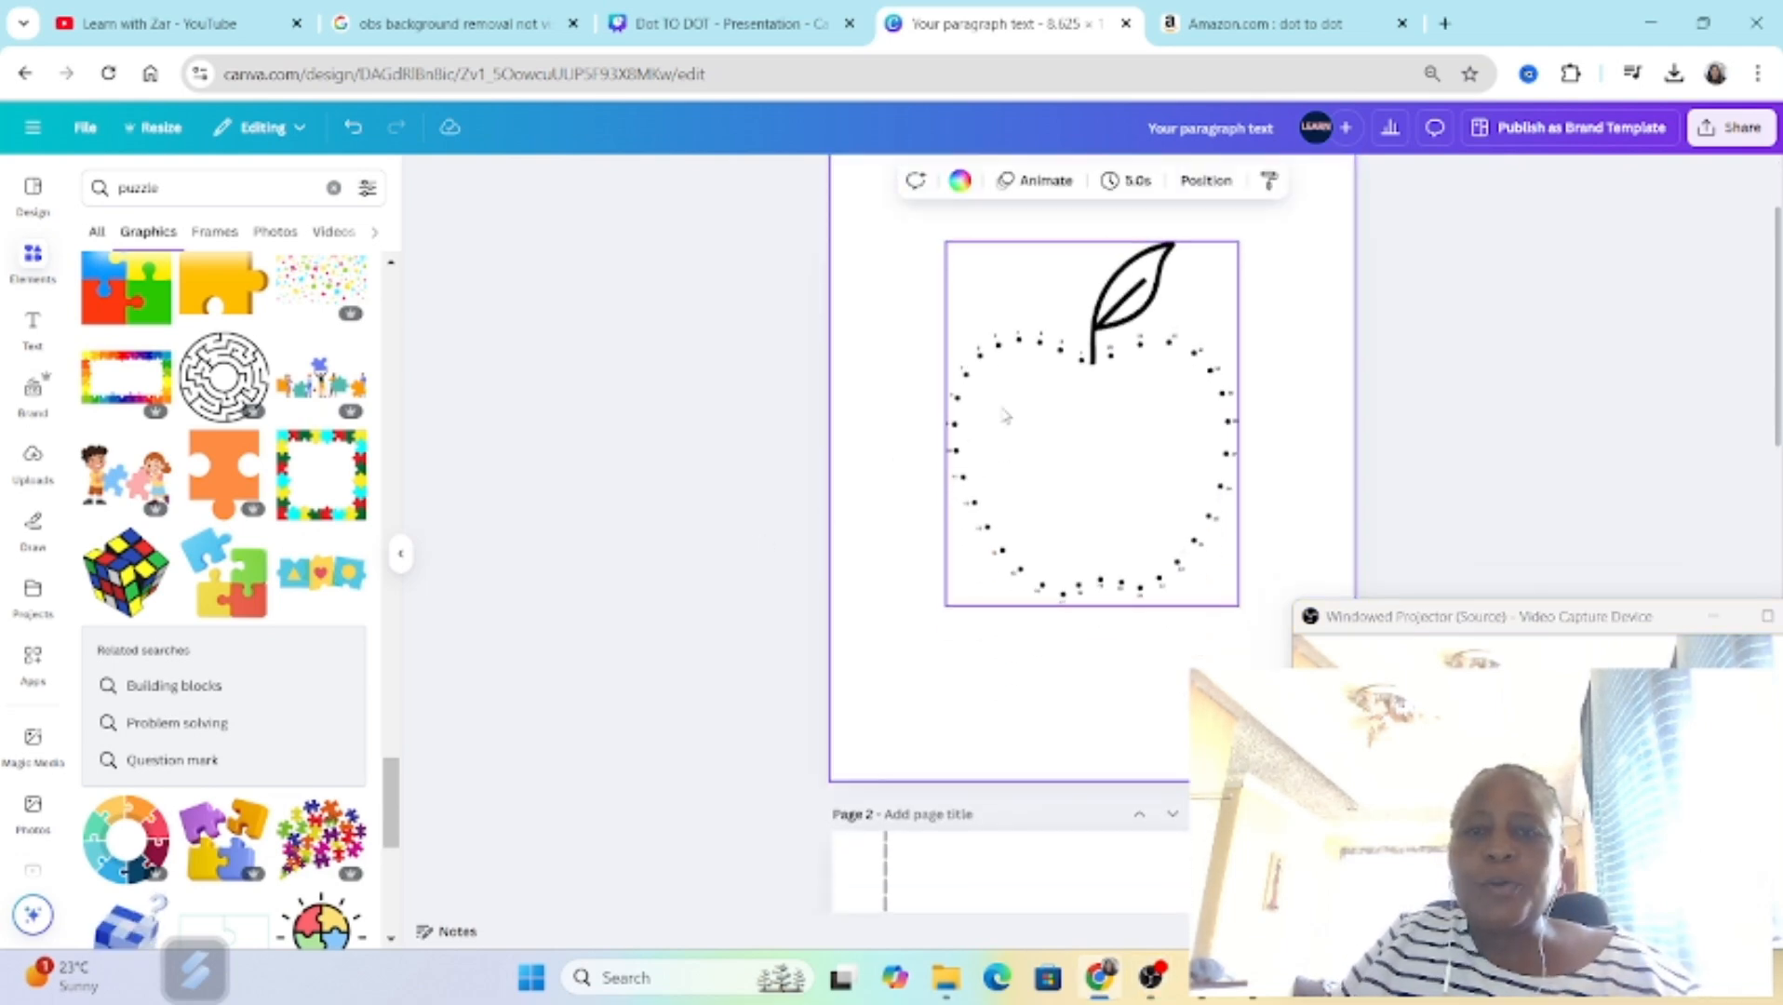
{"action": "left_click", "coordinate": [998, 279]}
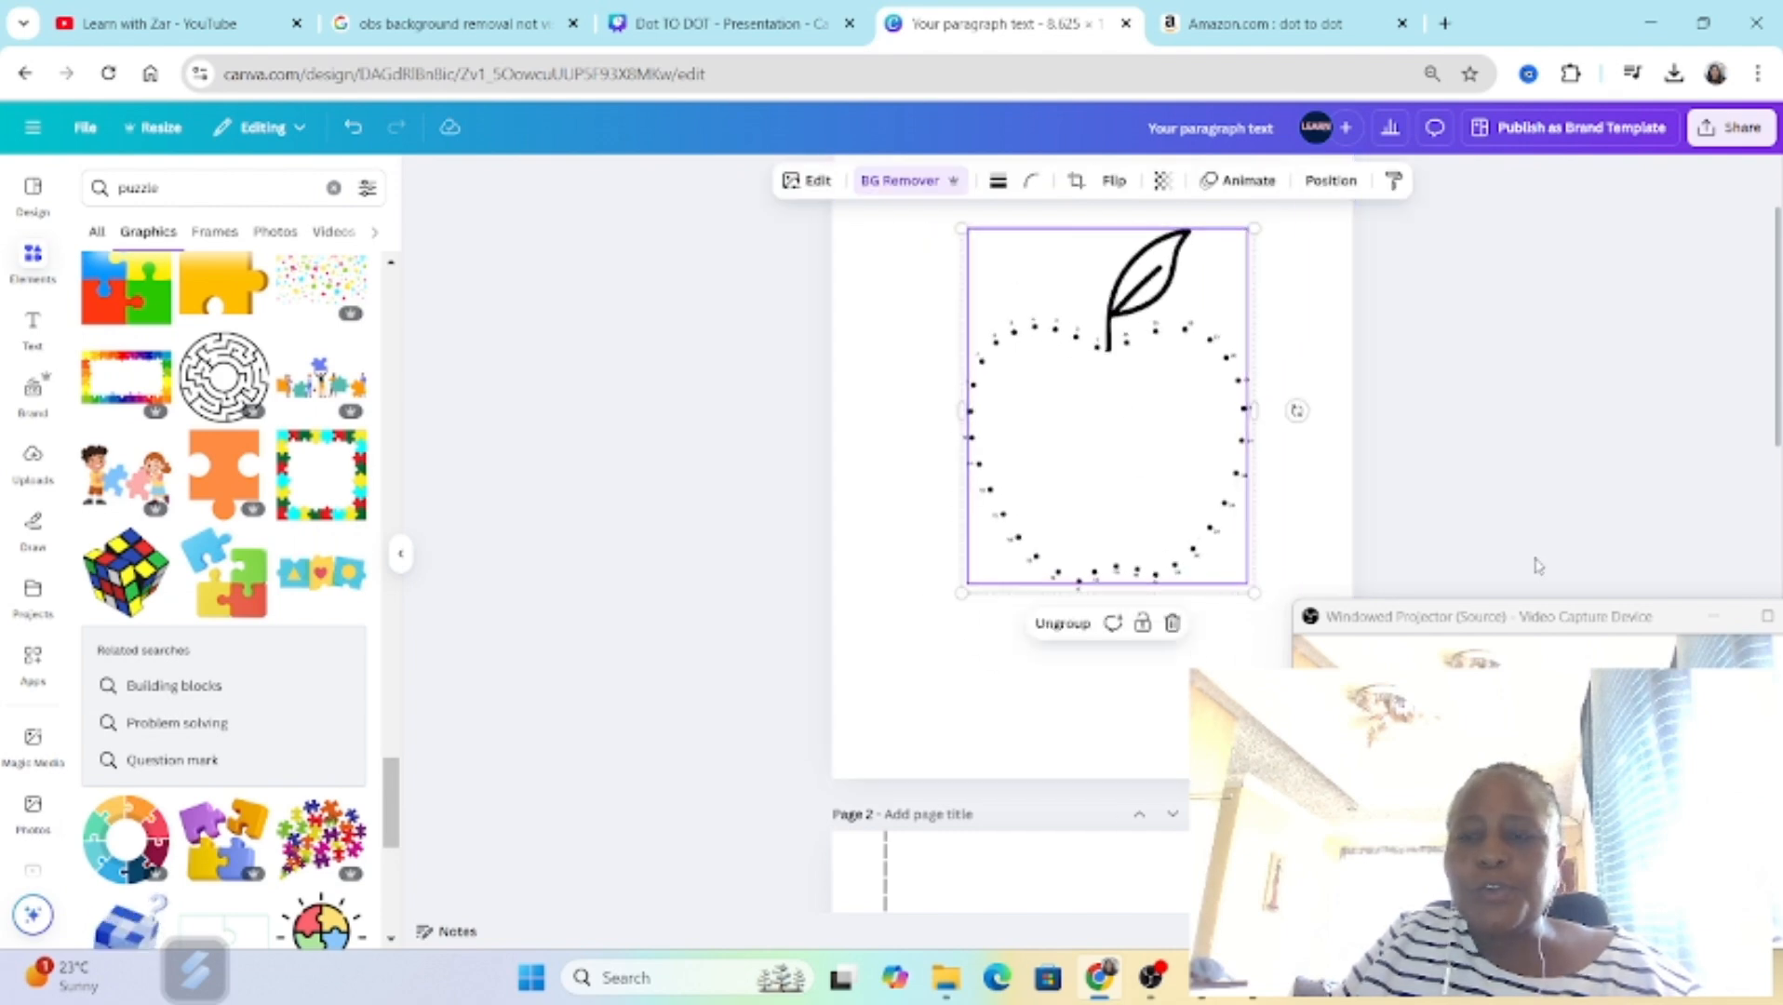
{"action": "left_click_drag", "start_coordinate": [1549, 616], "coordinate": [1622, 482]}
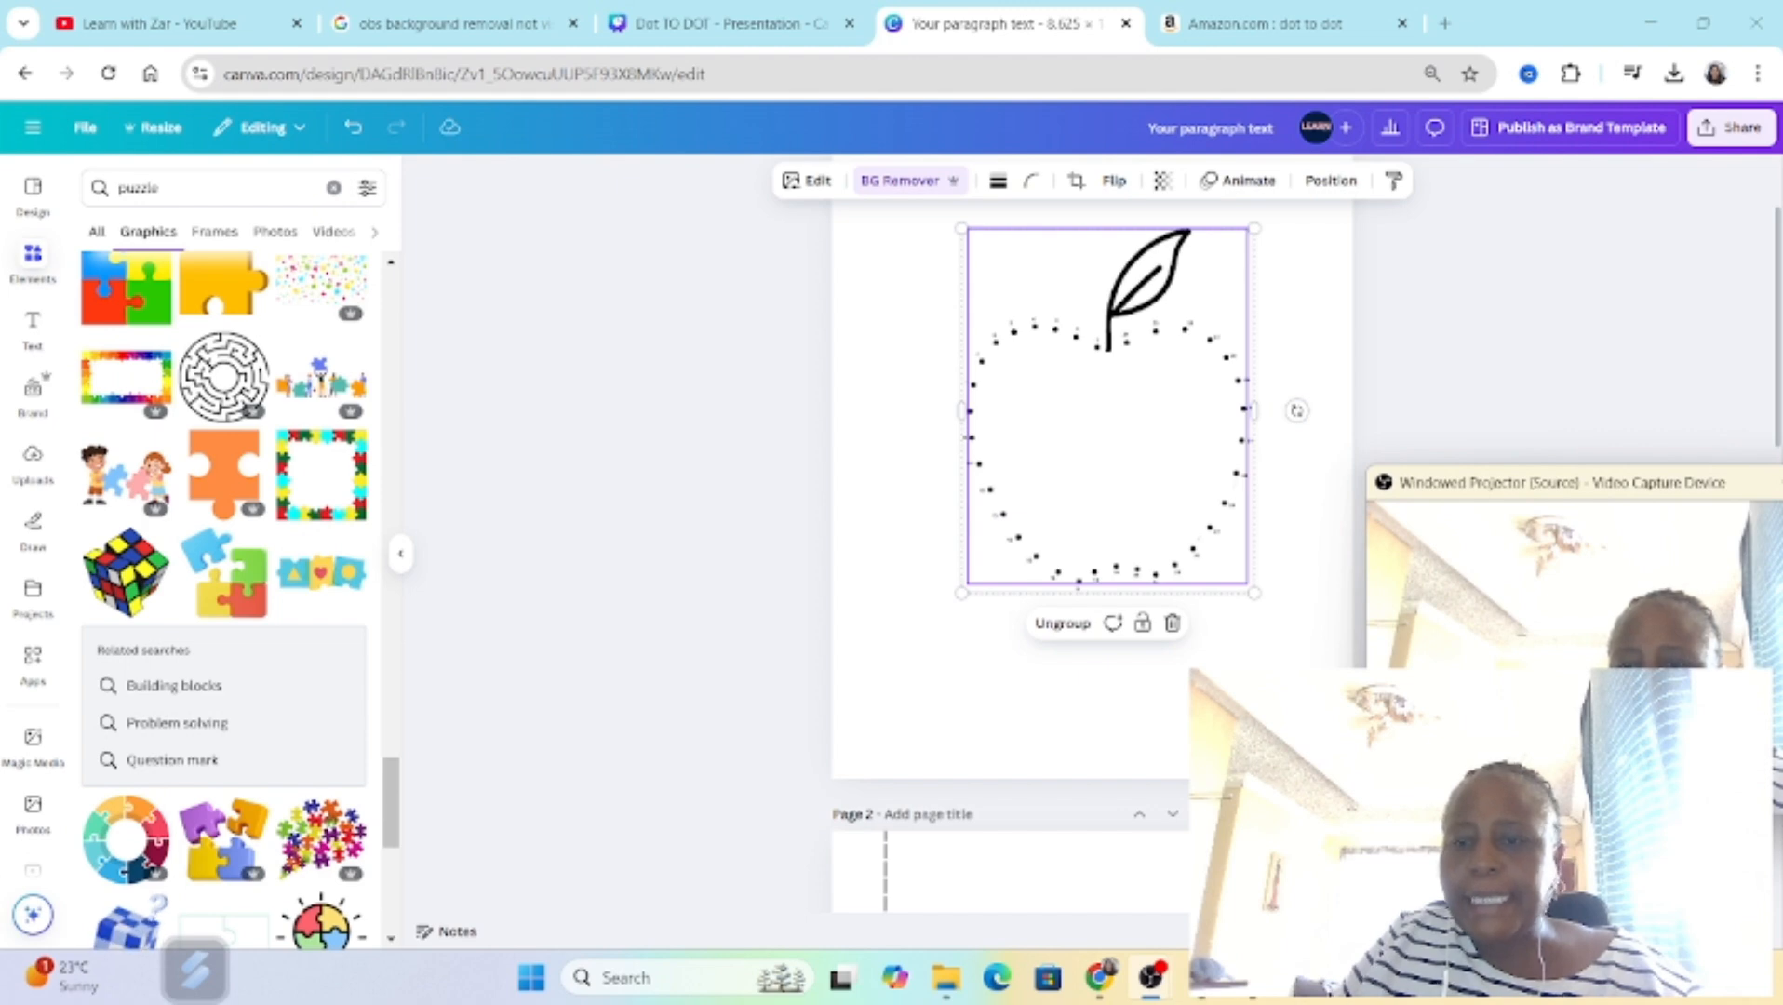
{"action": "scroll", "coordinate": [1187, 407], "scroll_direction": "up", "scroll_amount": 5, "text": "ctrl"}
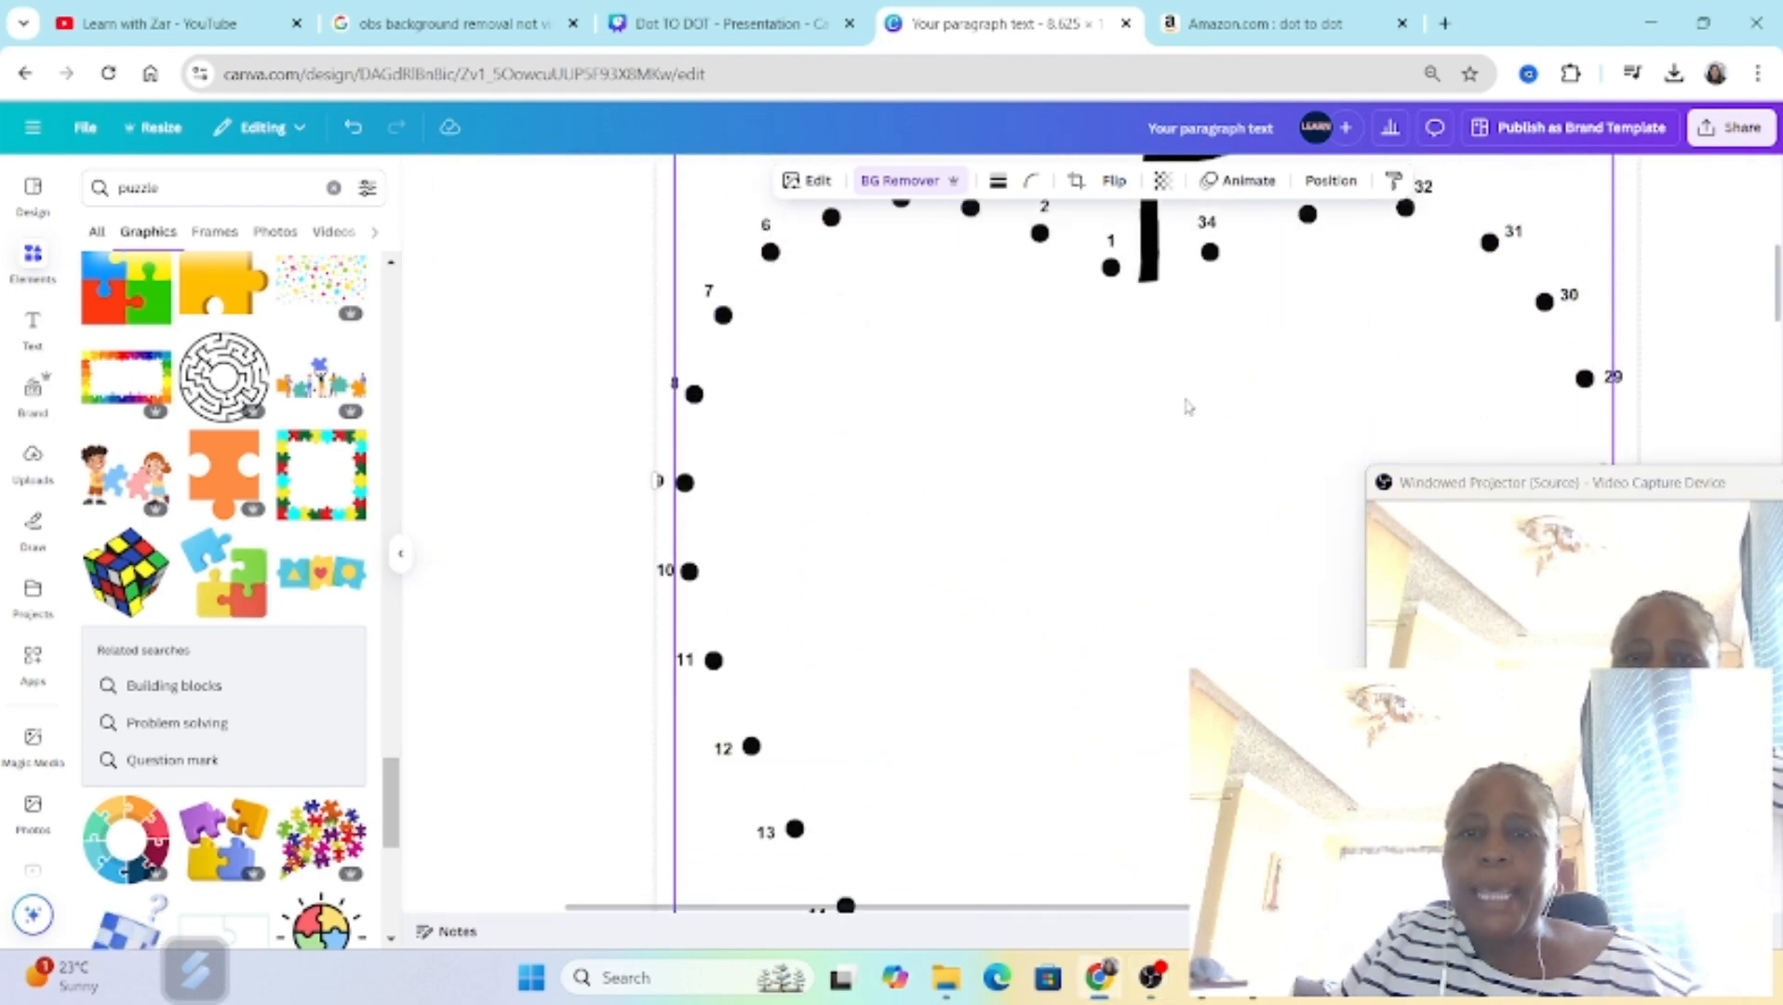
{"action": "scroll", "coordinate": [1150, 374], "scroll_direction": "up", "scroll_amount": 2}
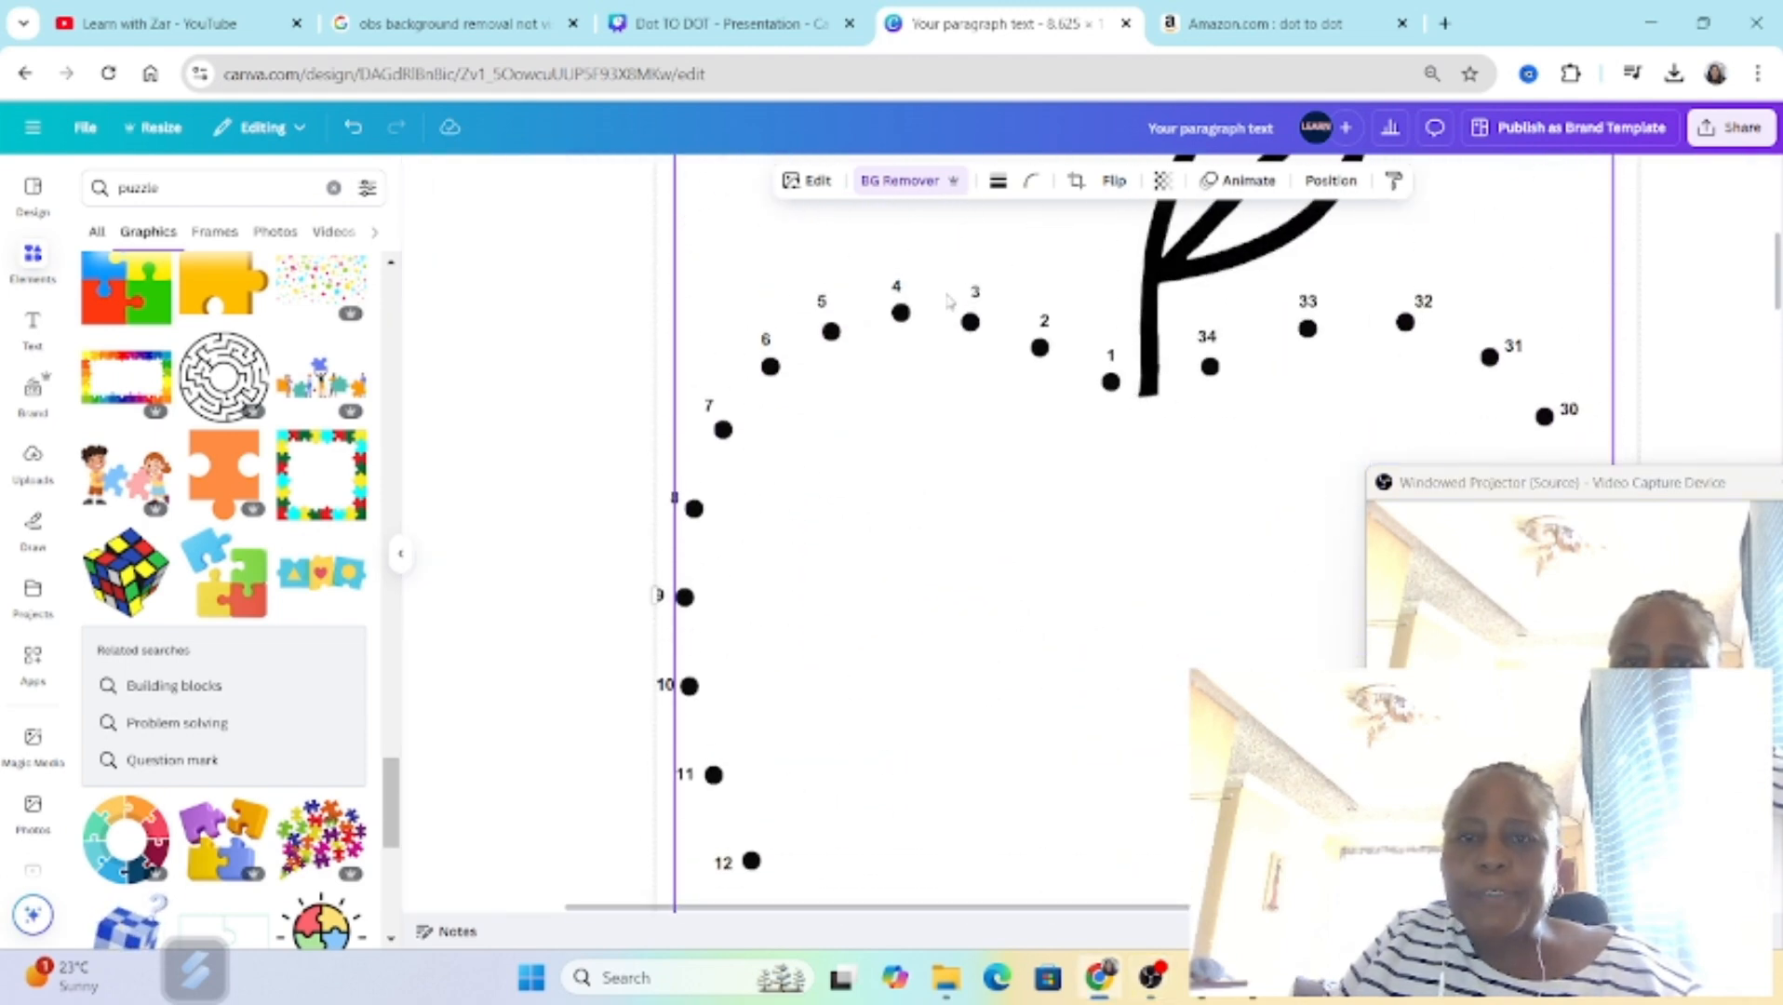
{"action": "scroll", "coordinate": [1338, 369], "scroll_direction": "down", "scroll_amount": 10}
{"action": "scroll", "coordinate": [908, 533], "scroll_direction": "right", "scroll_amount": 3}
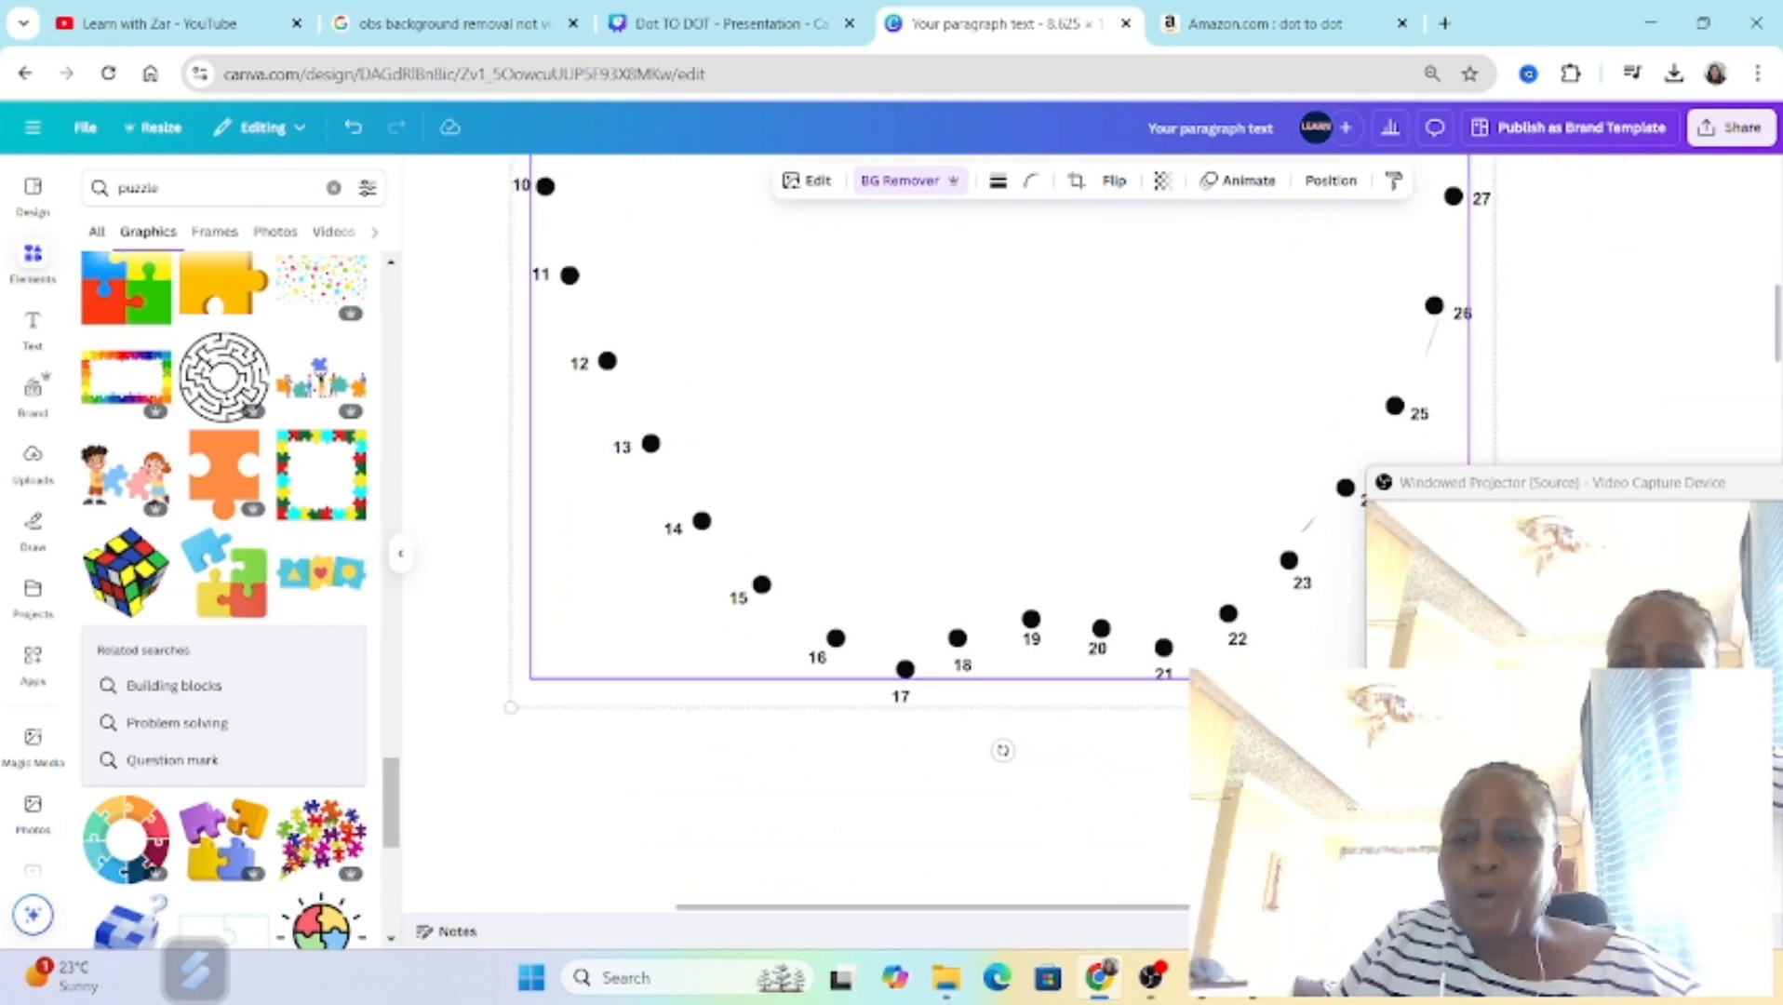
{"action": "scroll", "coordinate": [1140, 558], "scroll_direction": "down", "scroll_amount": 6, "text": "ctrl"}
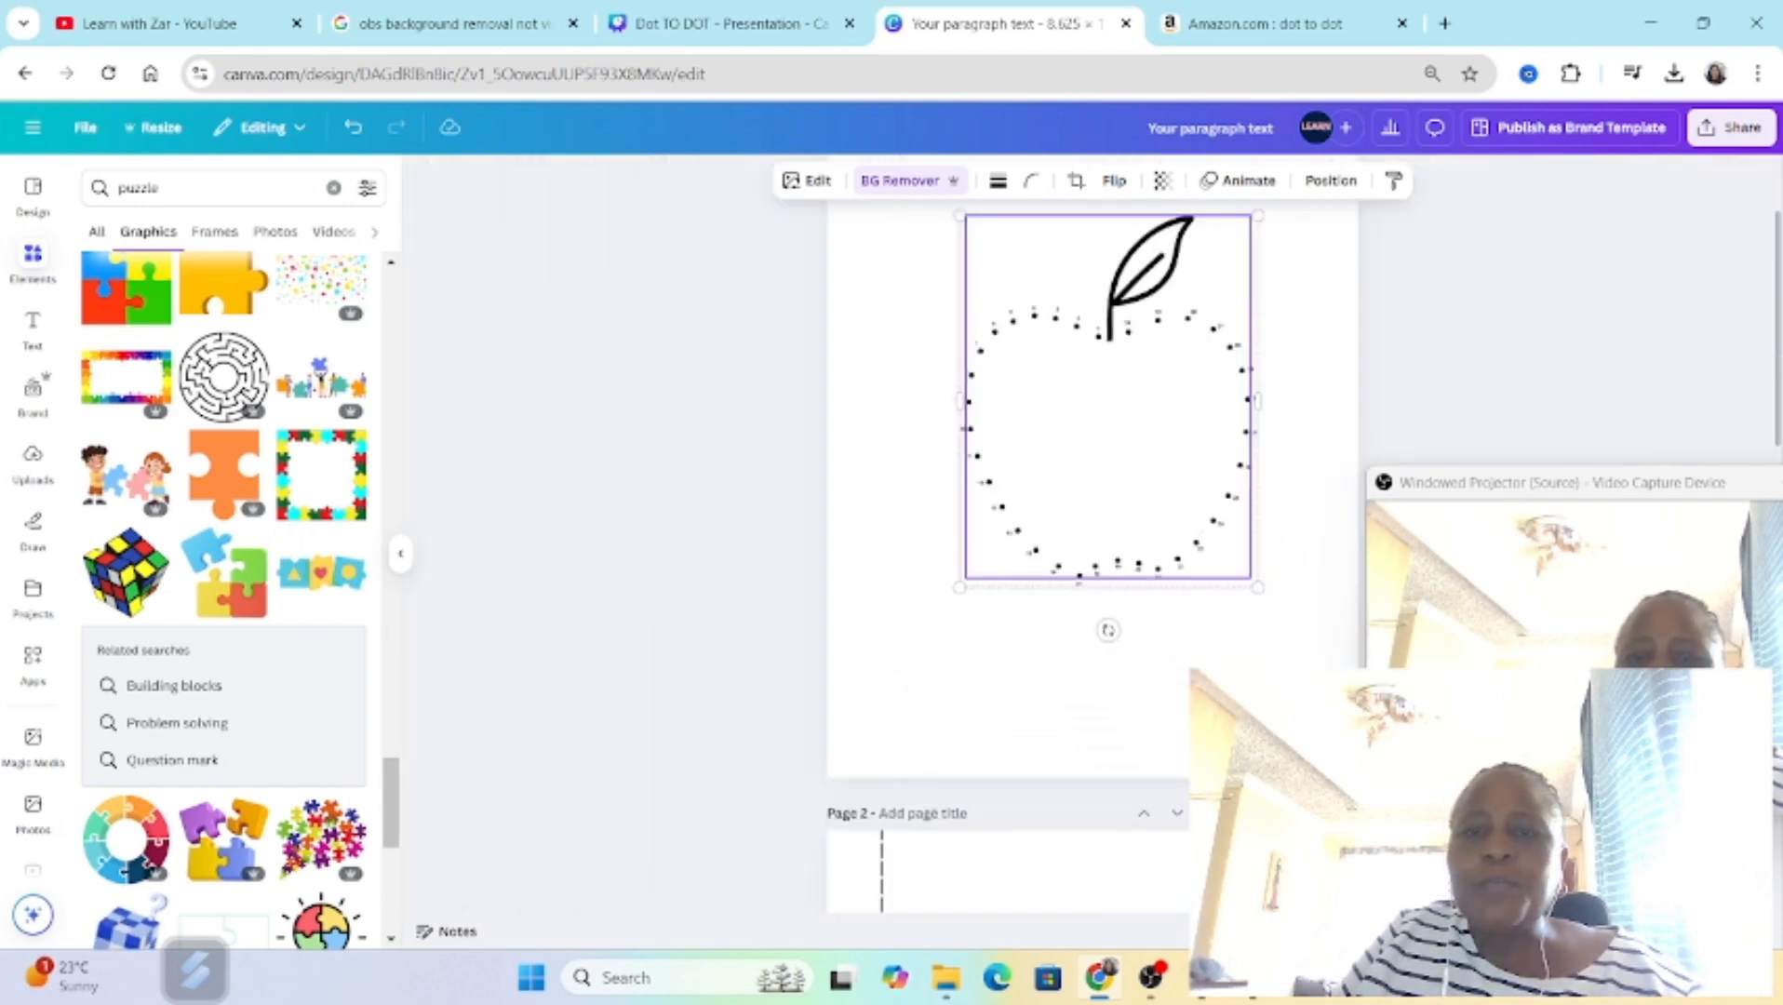
{"action": "left_click_drag", "start_coordinate": [1161, 358], "coordinate": [1151, 377]}
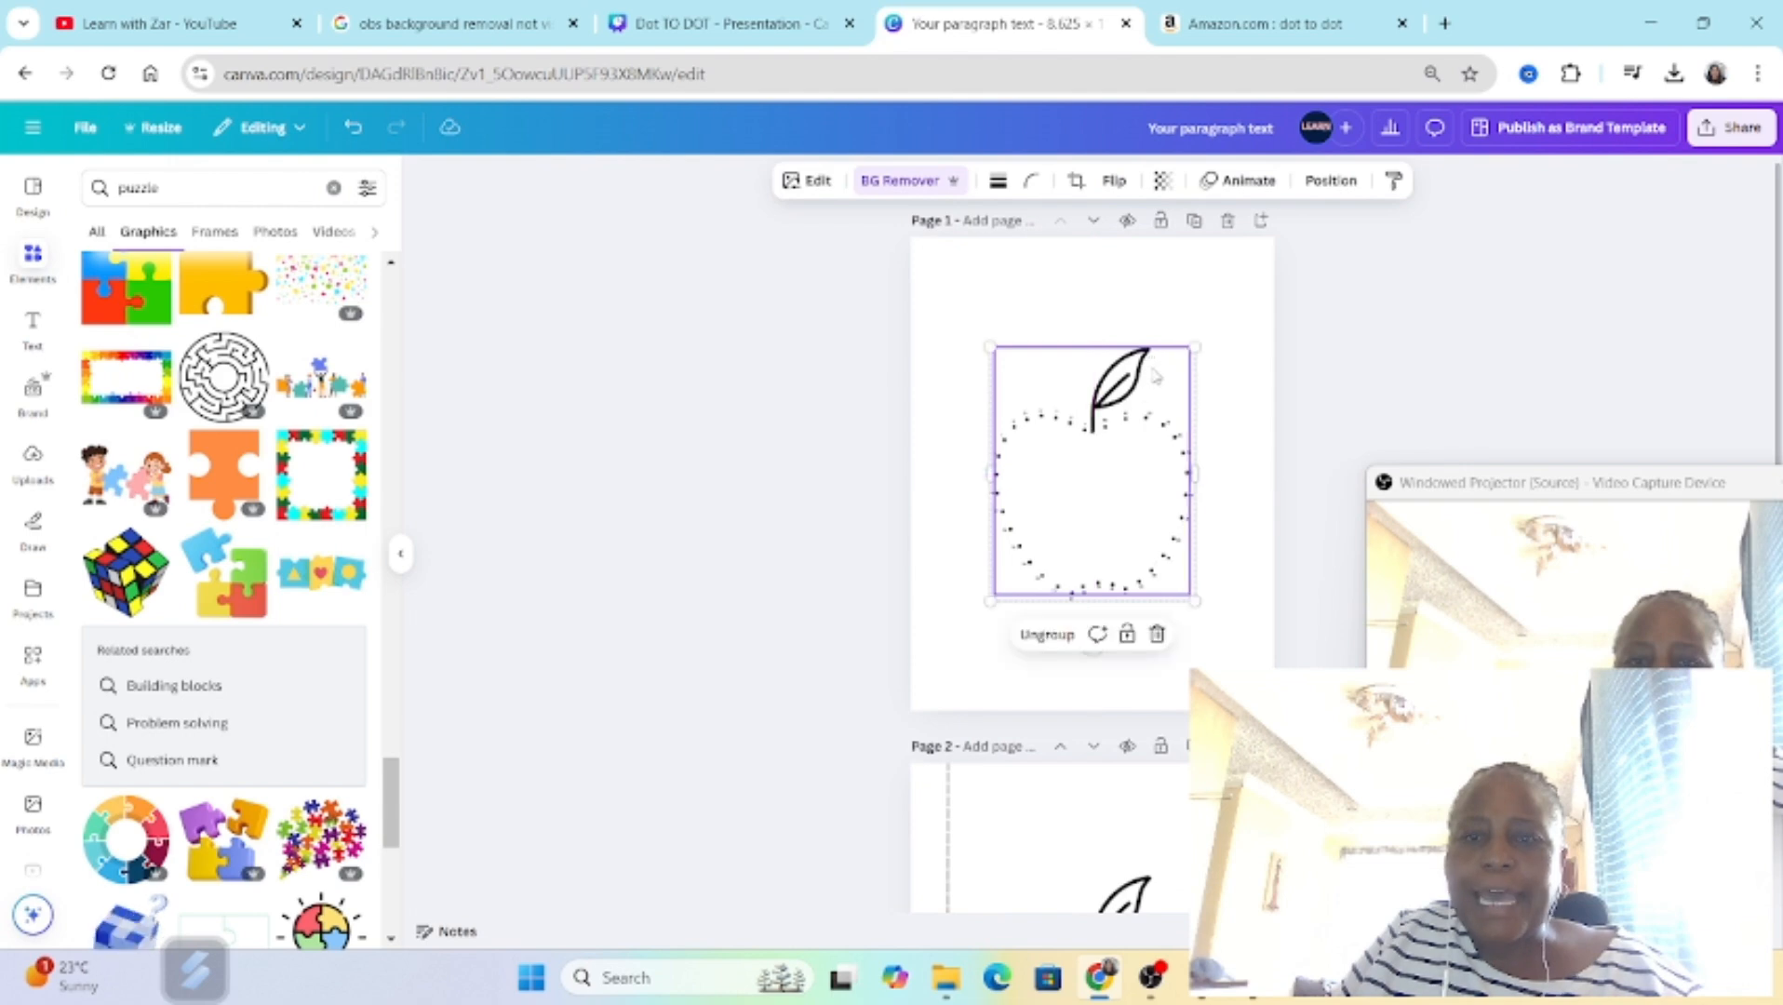
Step: Review the cut-line apple on page 2 and the maze on page 3, and return to the dot-to-dot page
{"action": "scroll", "coordinate": [1154, 377], "scroll_direction": "down", "scroll_amount": 4}
{"action": "scroll", "coordinate": [1090, 651], "scroll_direction": "down", "scroll_amount": 3}
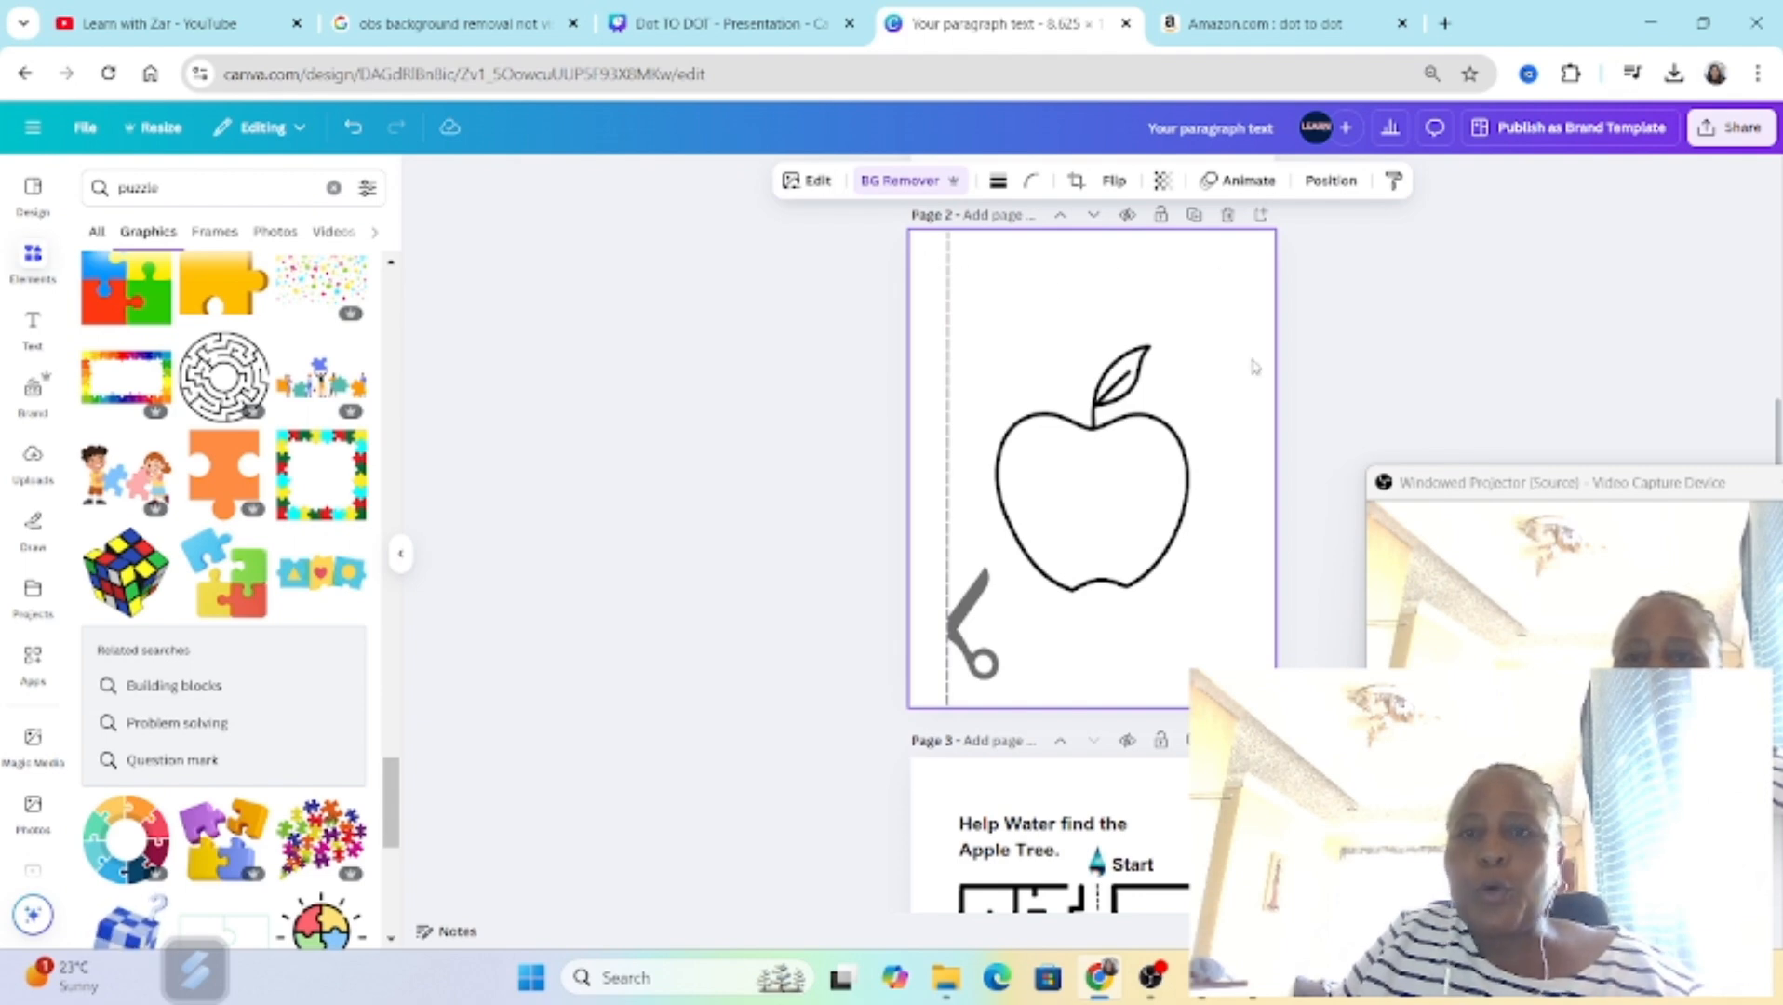
{"action": "scroll", "coordinate": [1134, 682], "scroll_direction": "down", "scroll_amount": 1}
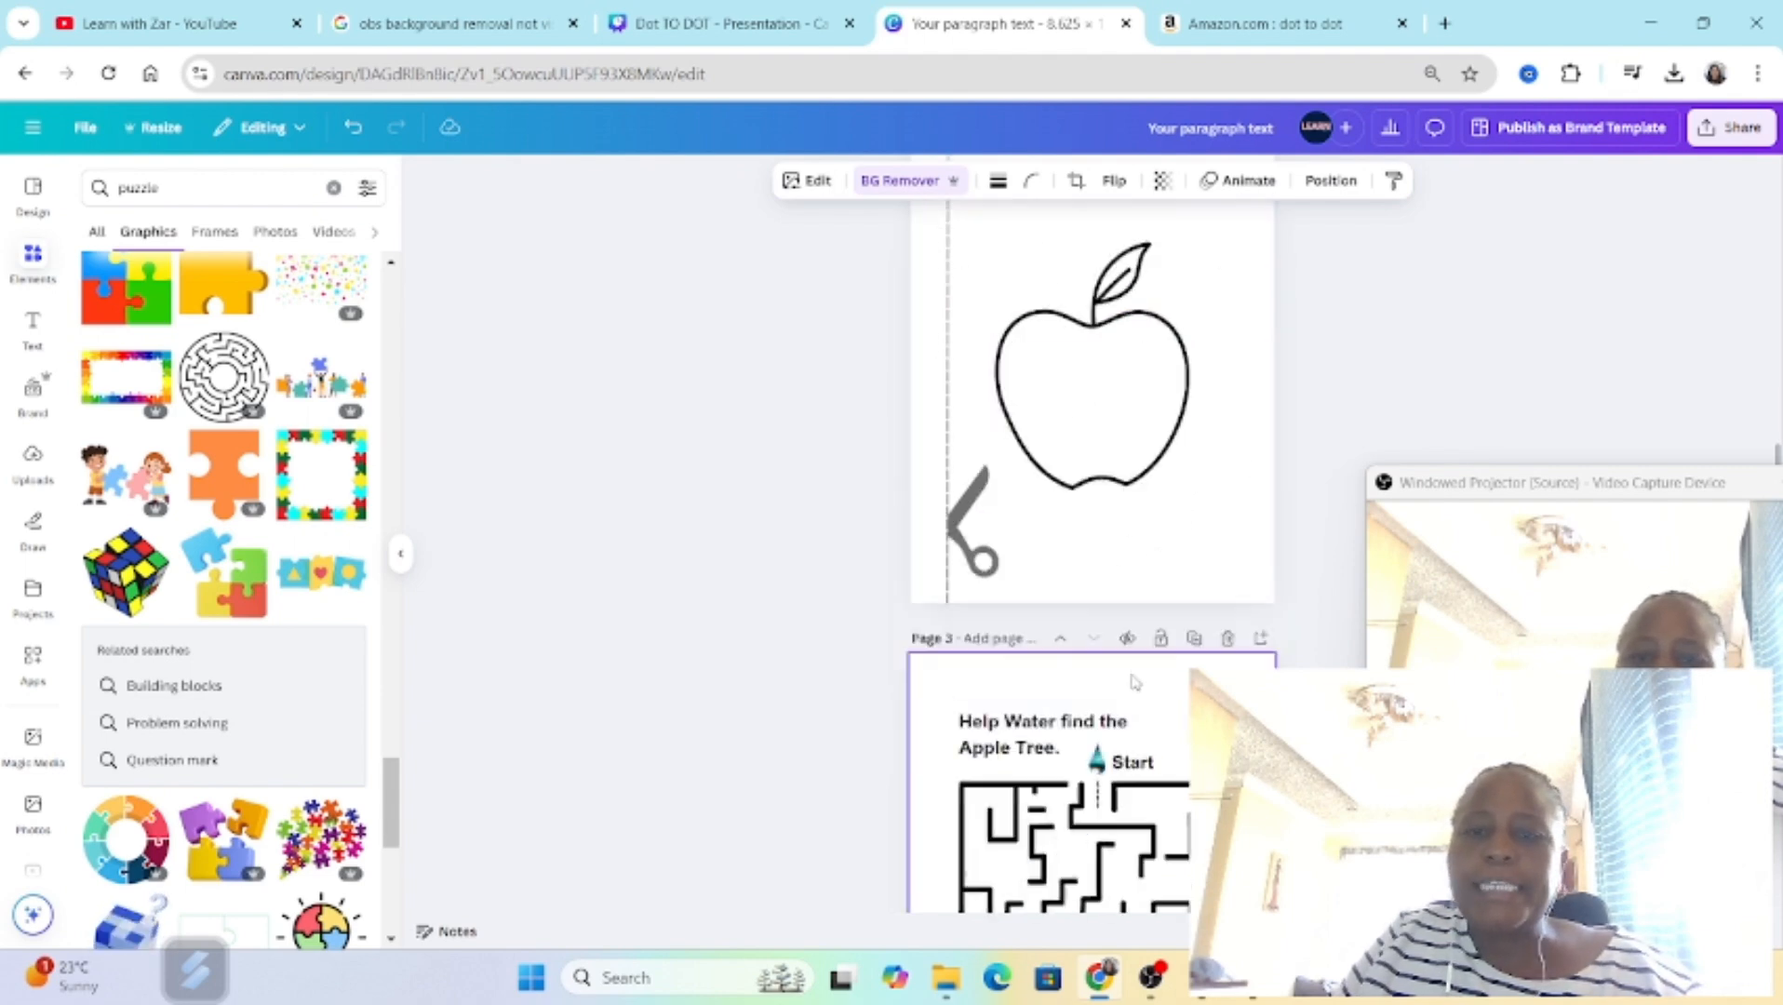
{"action": "scroll", "coordinate": [1134, 682], "scroll_direction": "down", "scroll_amount": 3}
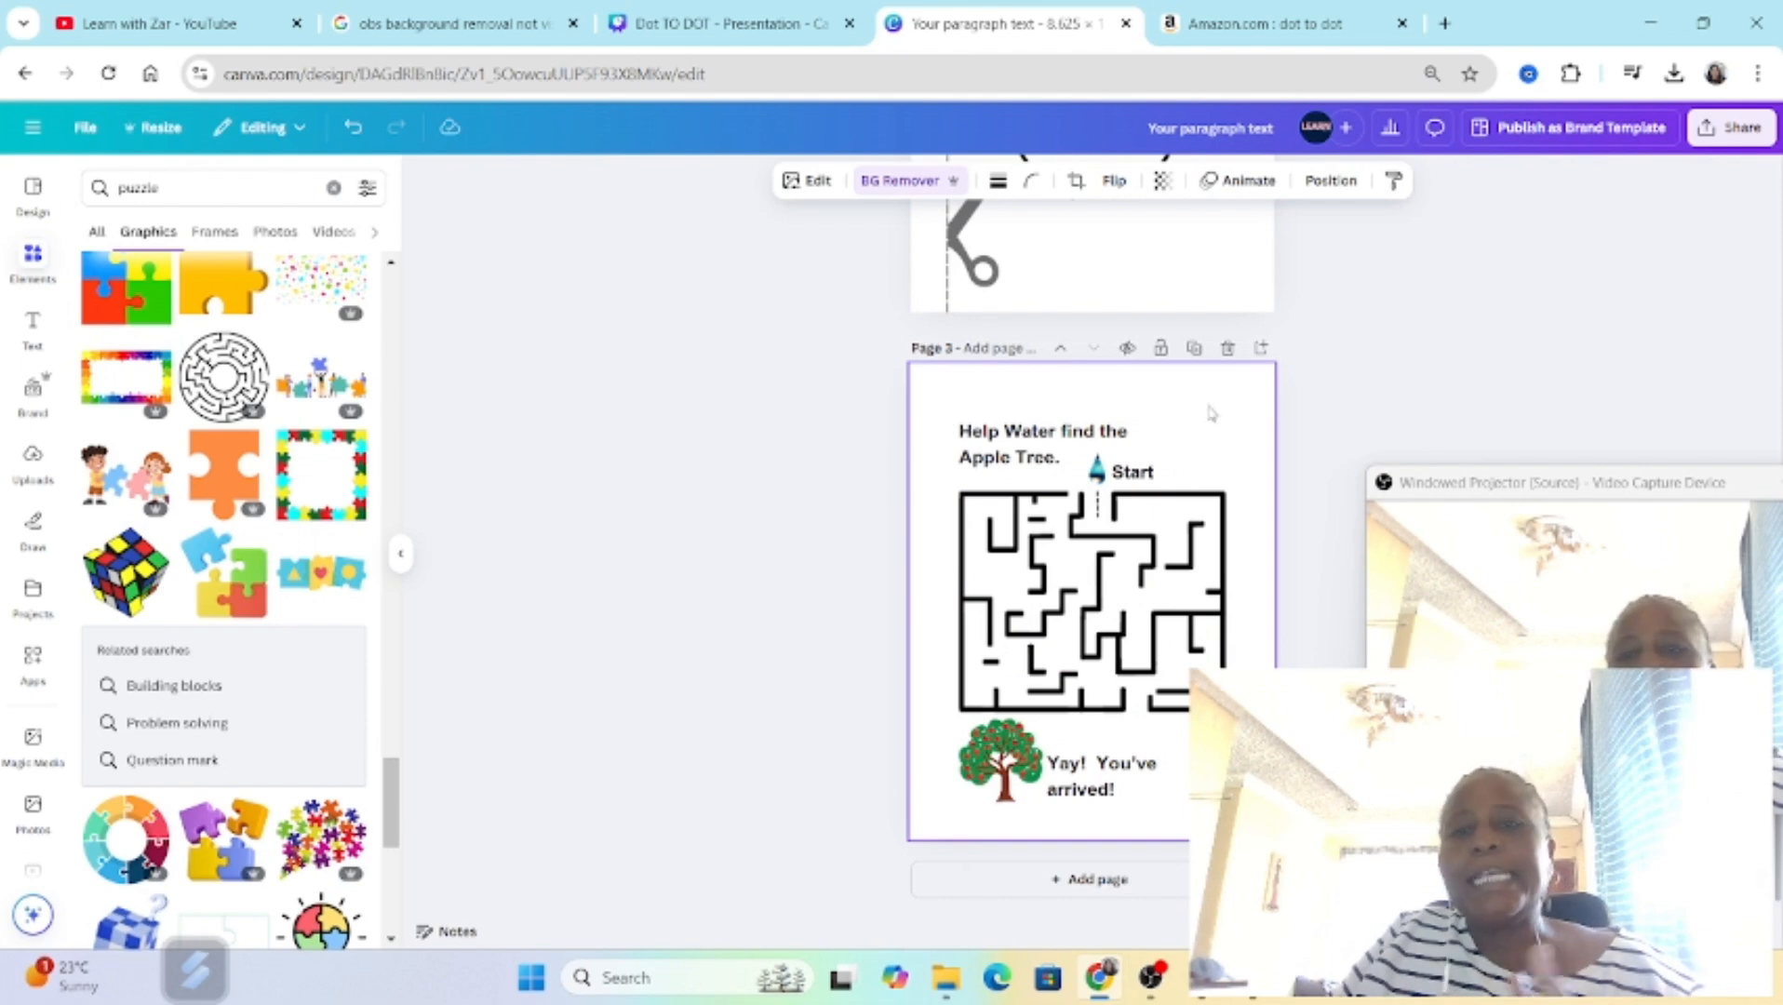
{"action": "scroll", "coordinate": [1195, 430], "scroll_direction": "up", "scroll_amount": 9}
{"action": "left_click", "coordinate": [986, 469]}
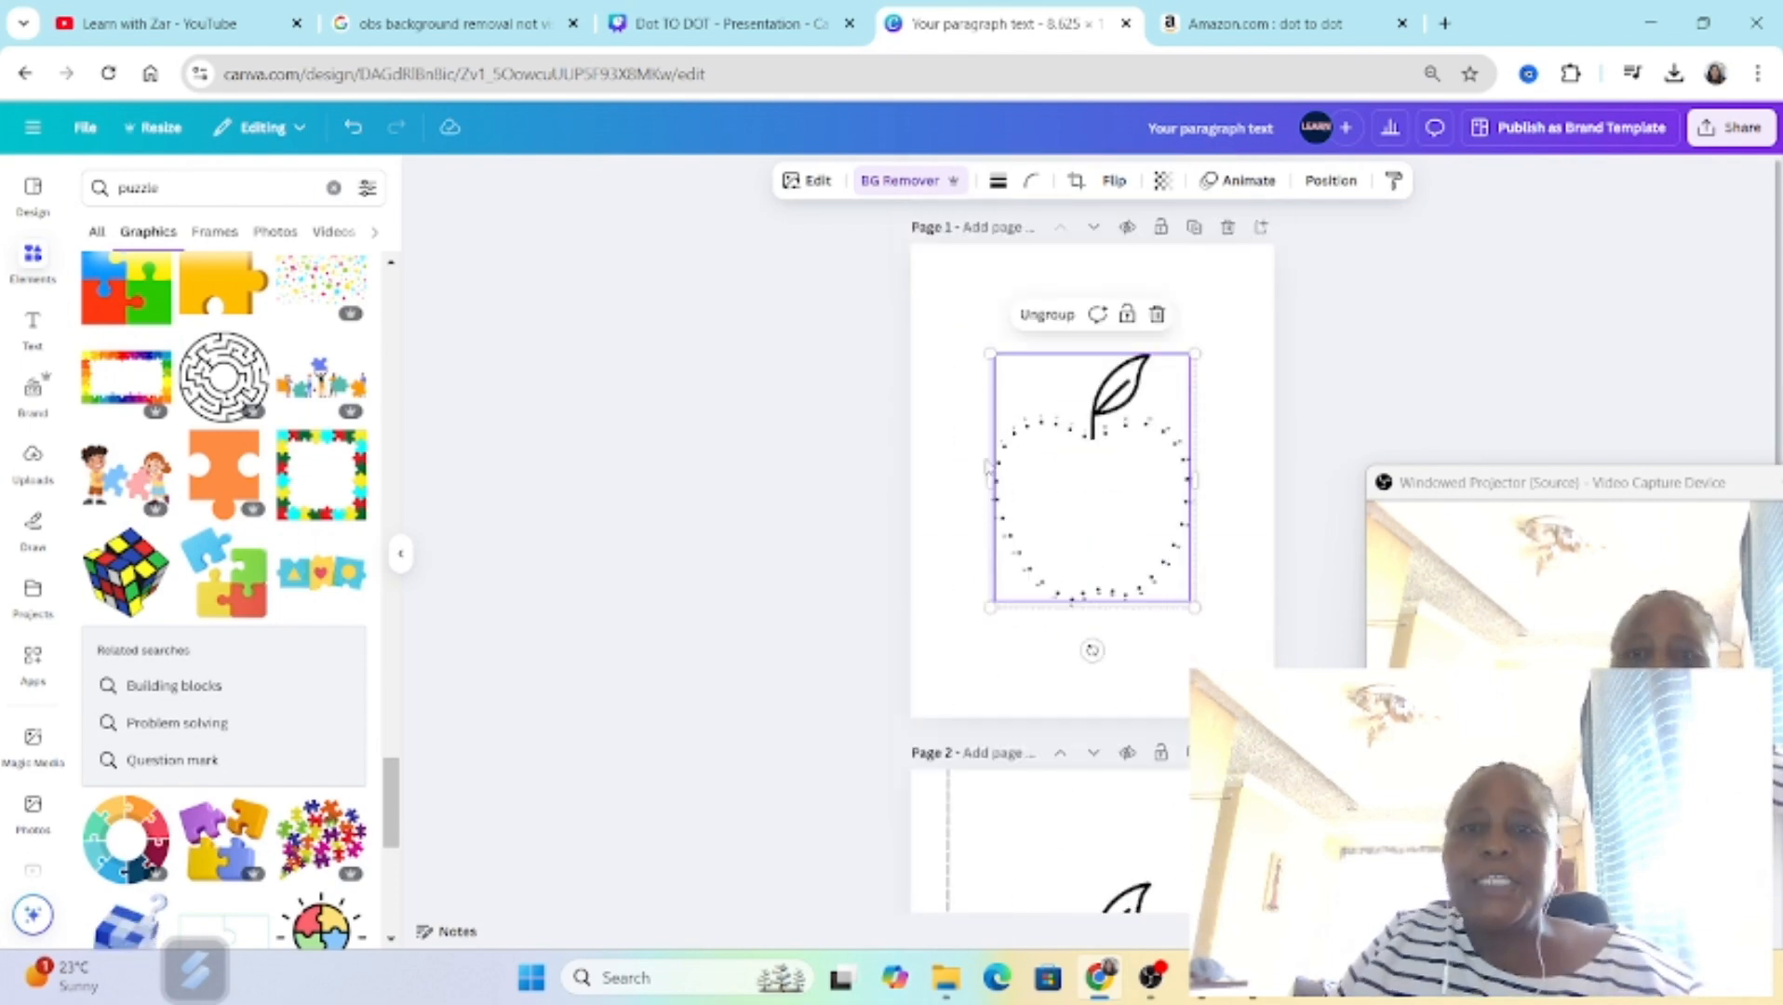
{"action": "left_click", "coordinate": [948, 313]}
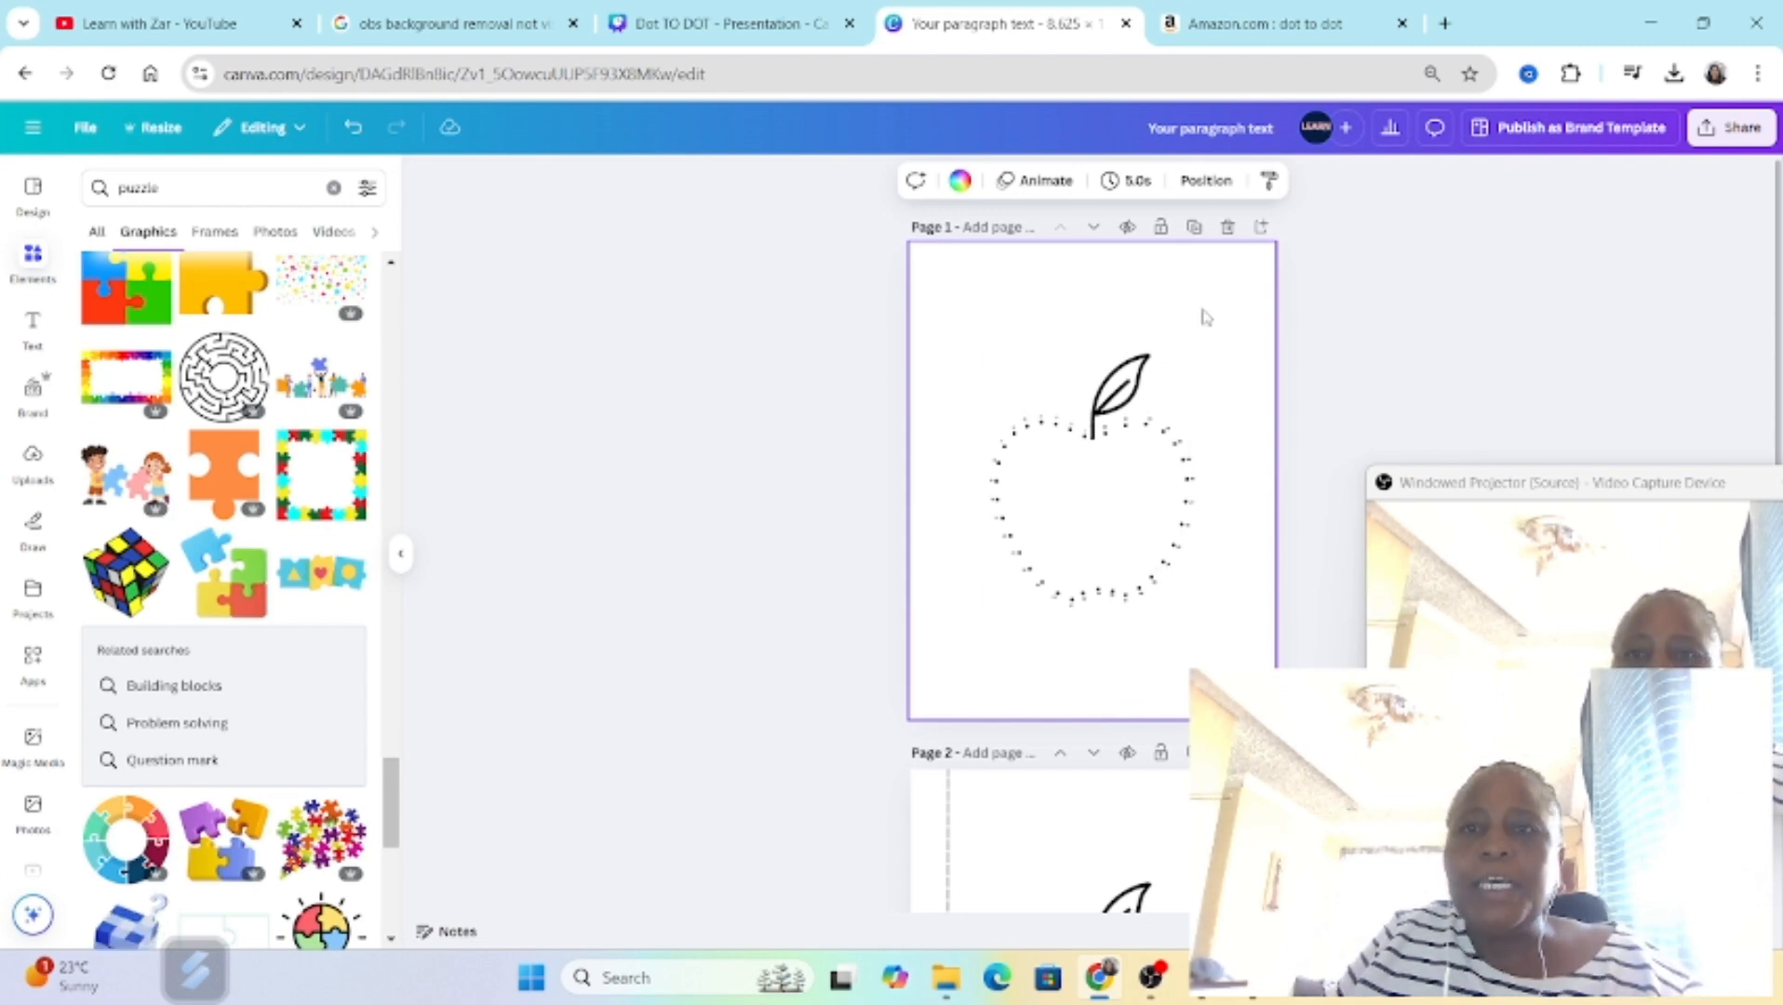
{"action": "scroll", "coordinate": [1222, 426], "scroll_direction": "down", "scroll_amount": 1}
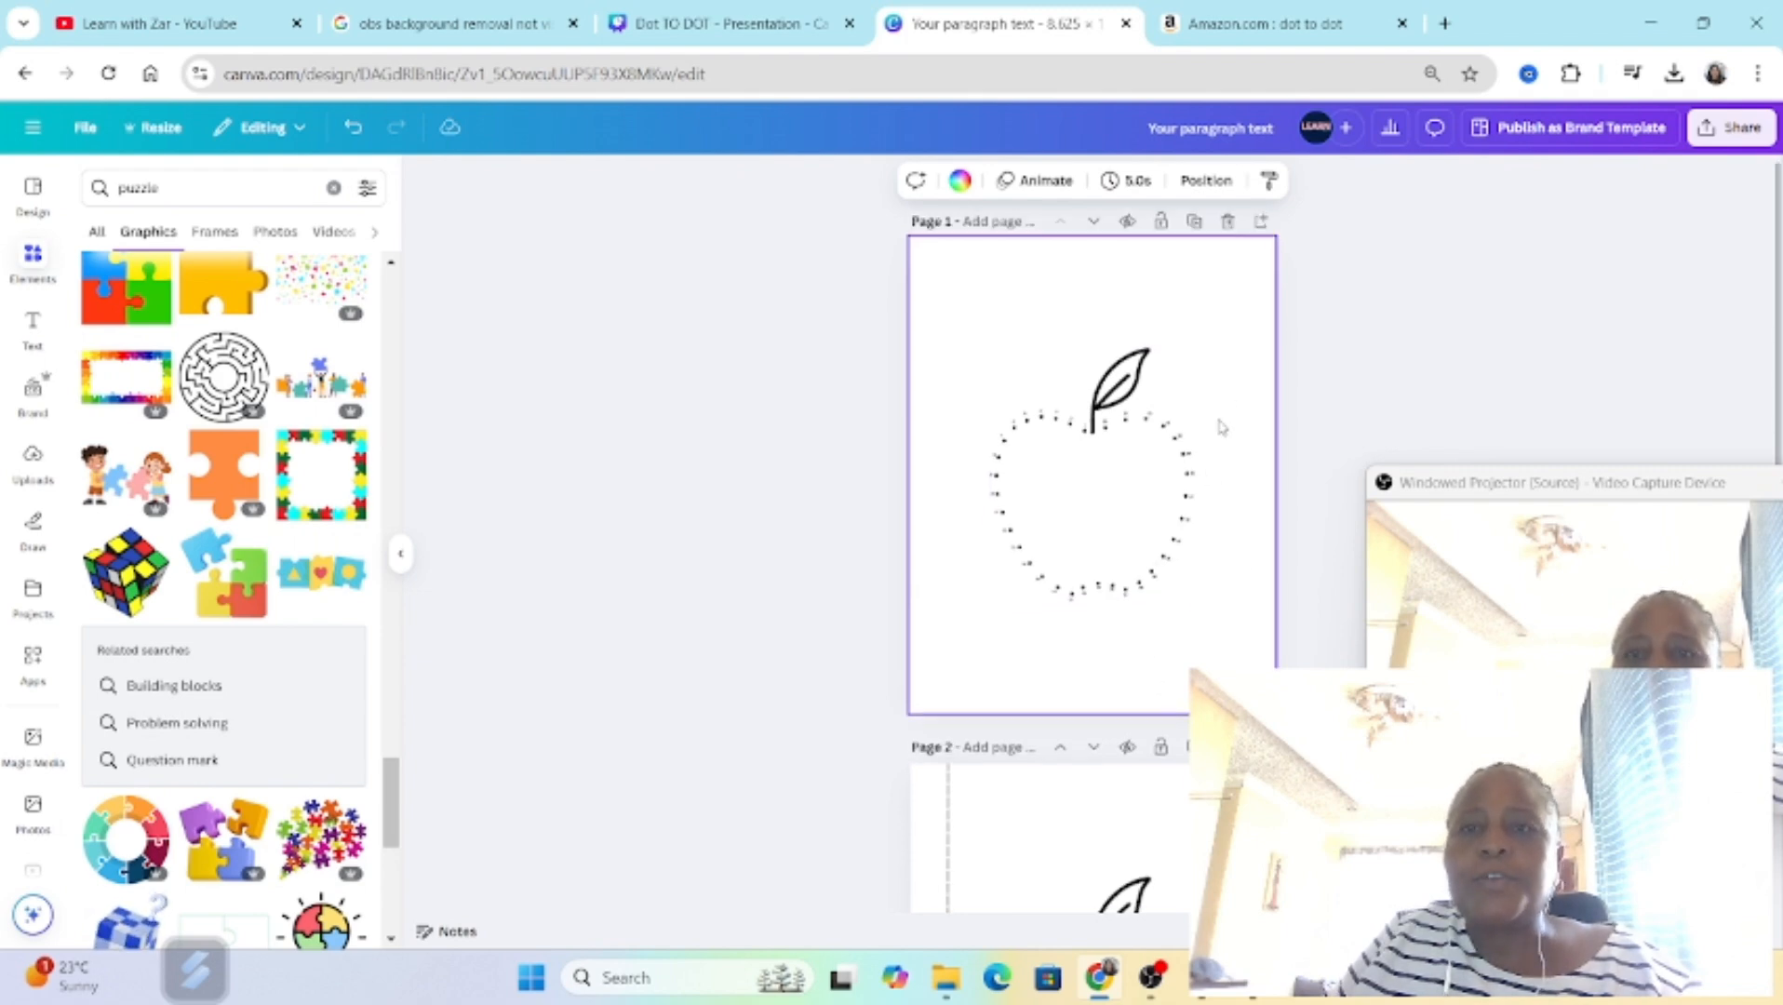
{"action": "scroll", "coordinate": [1250, 642], "scroll_direction": "down", "scroll_amount": 6}
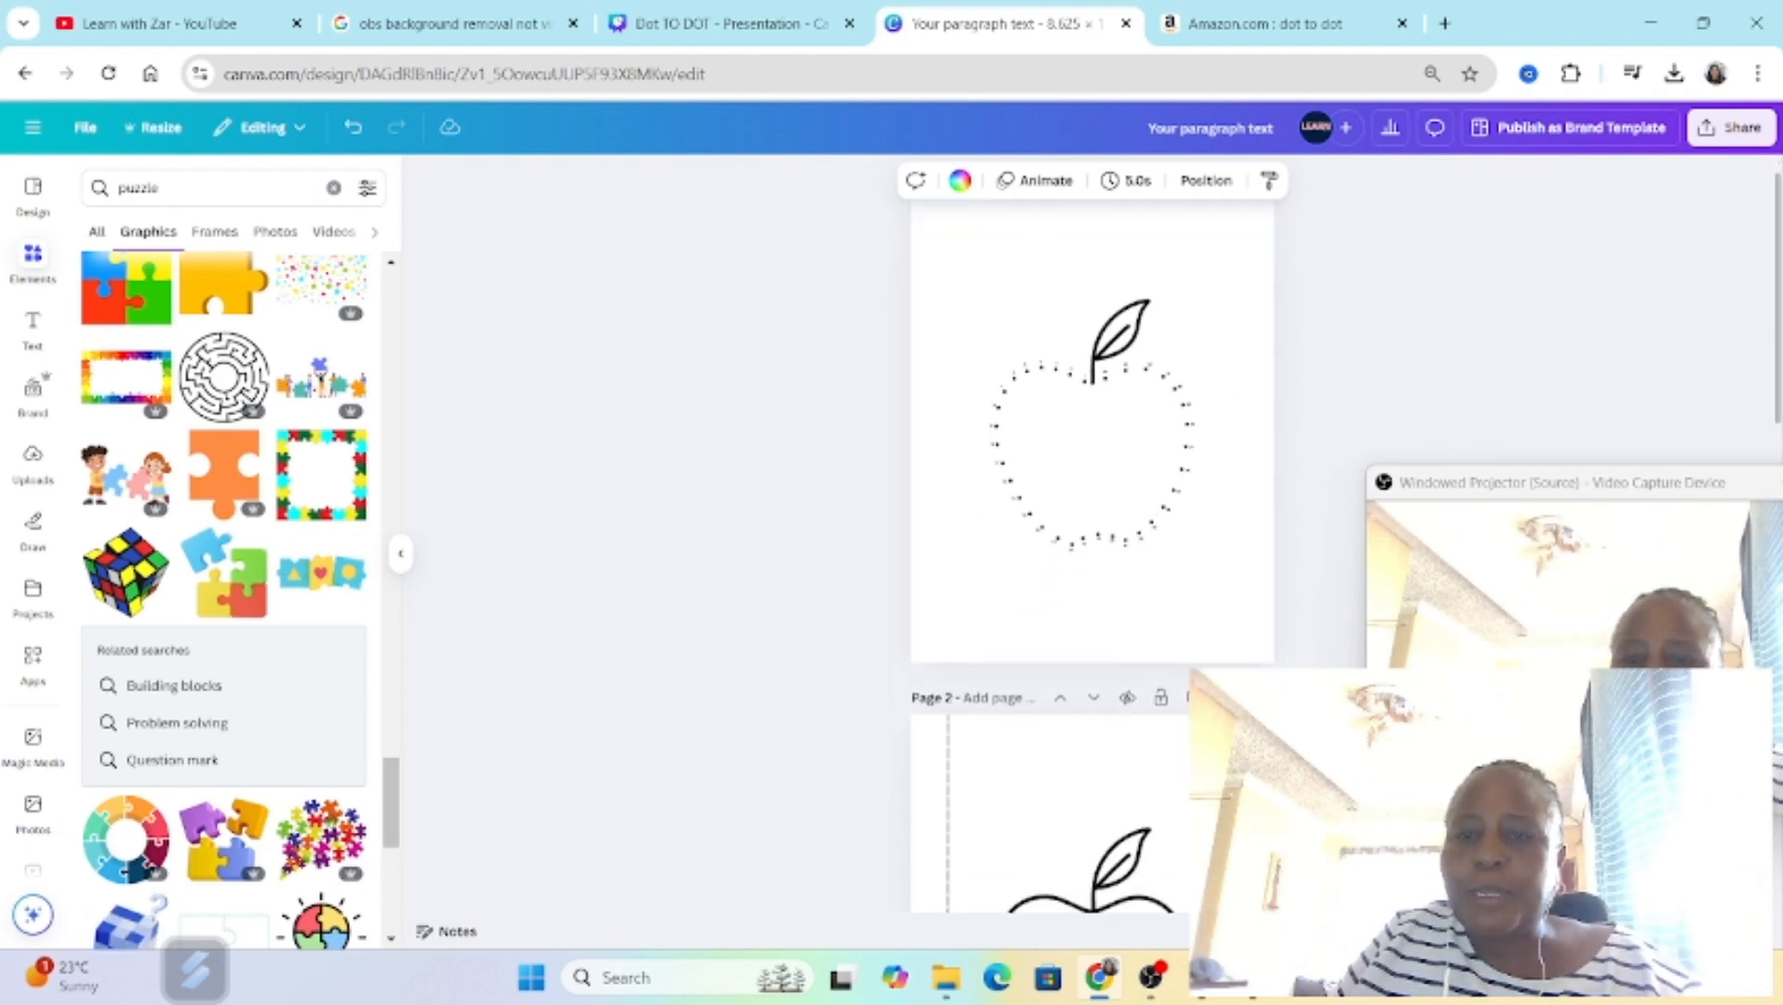
{"action": "scroll", "coordinate": [1250, 614], "scroll_direction": "up", "scroll_amount": 6}
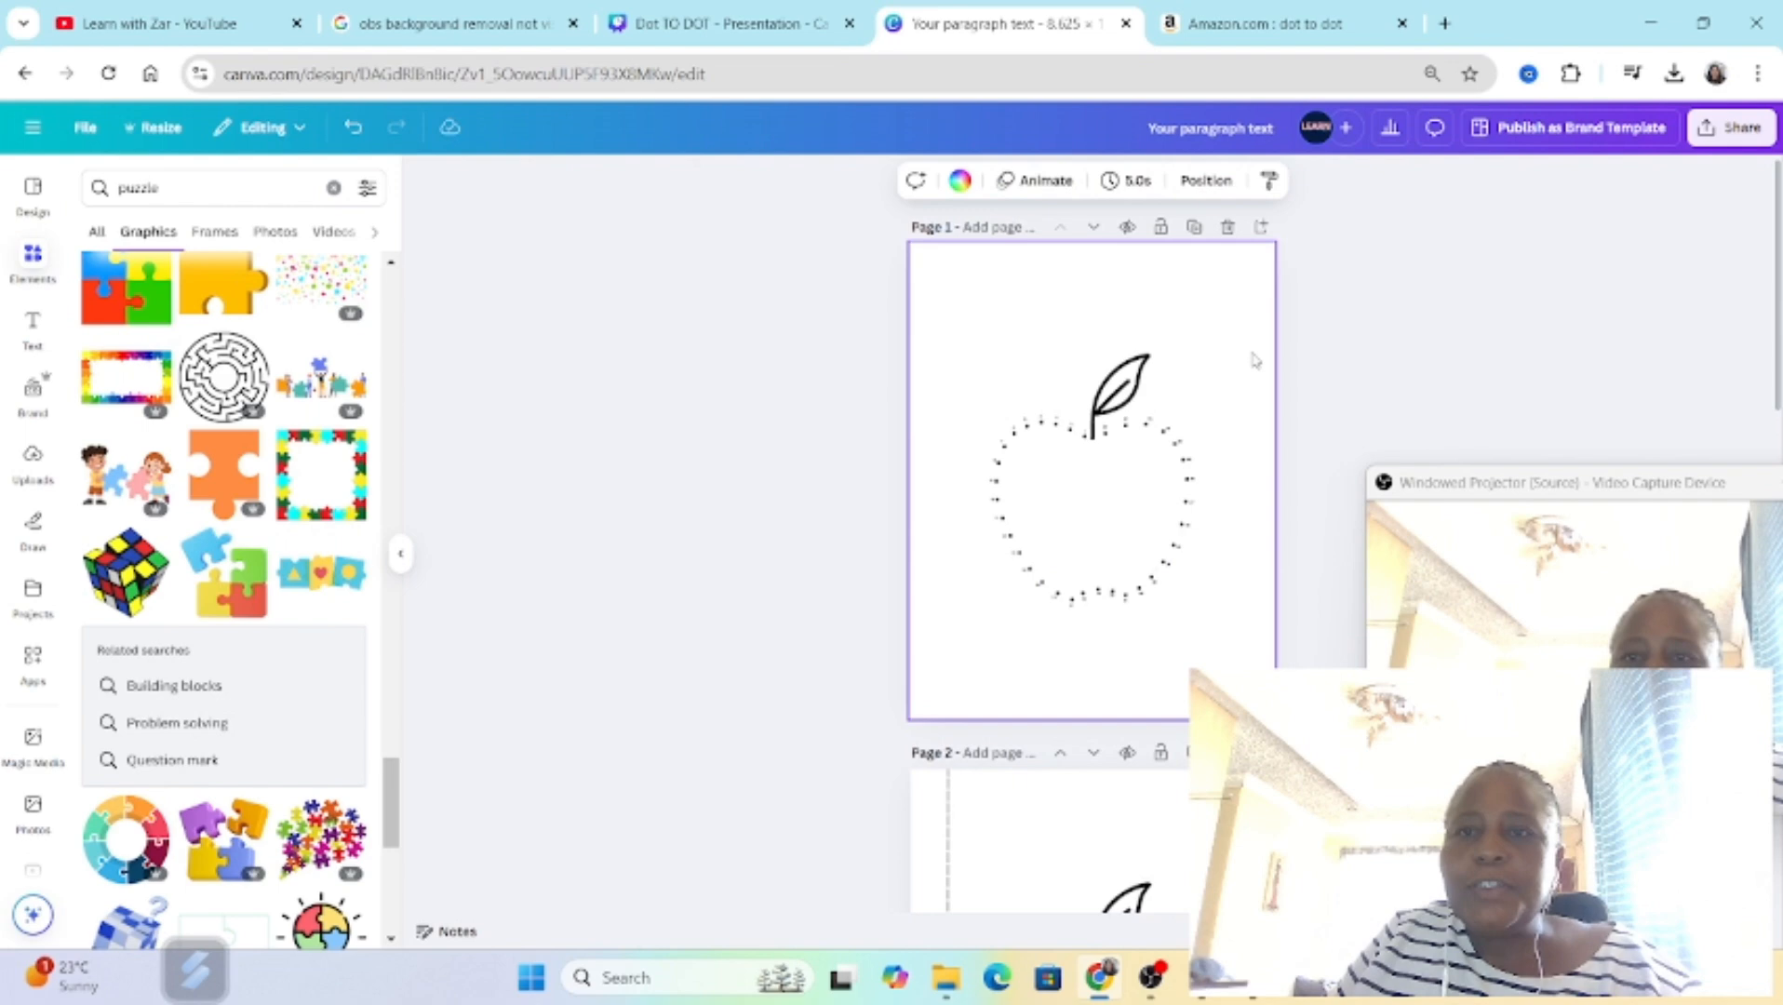
Step: Insert a blank page directly after the dot-to-dot apple page
{"action": "left_click", "coordinate": [1260, 227]}
{"action": "scroll", "coordinate": [1177, 398], "scroll_direction": "up", "scroll_amount": 5}
{"action": "scroll", "coordinate": [1126, 642], "scroll_direction": "down", "scroll_amount": 10}
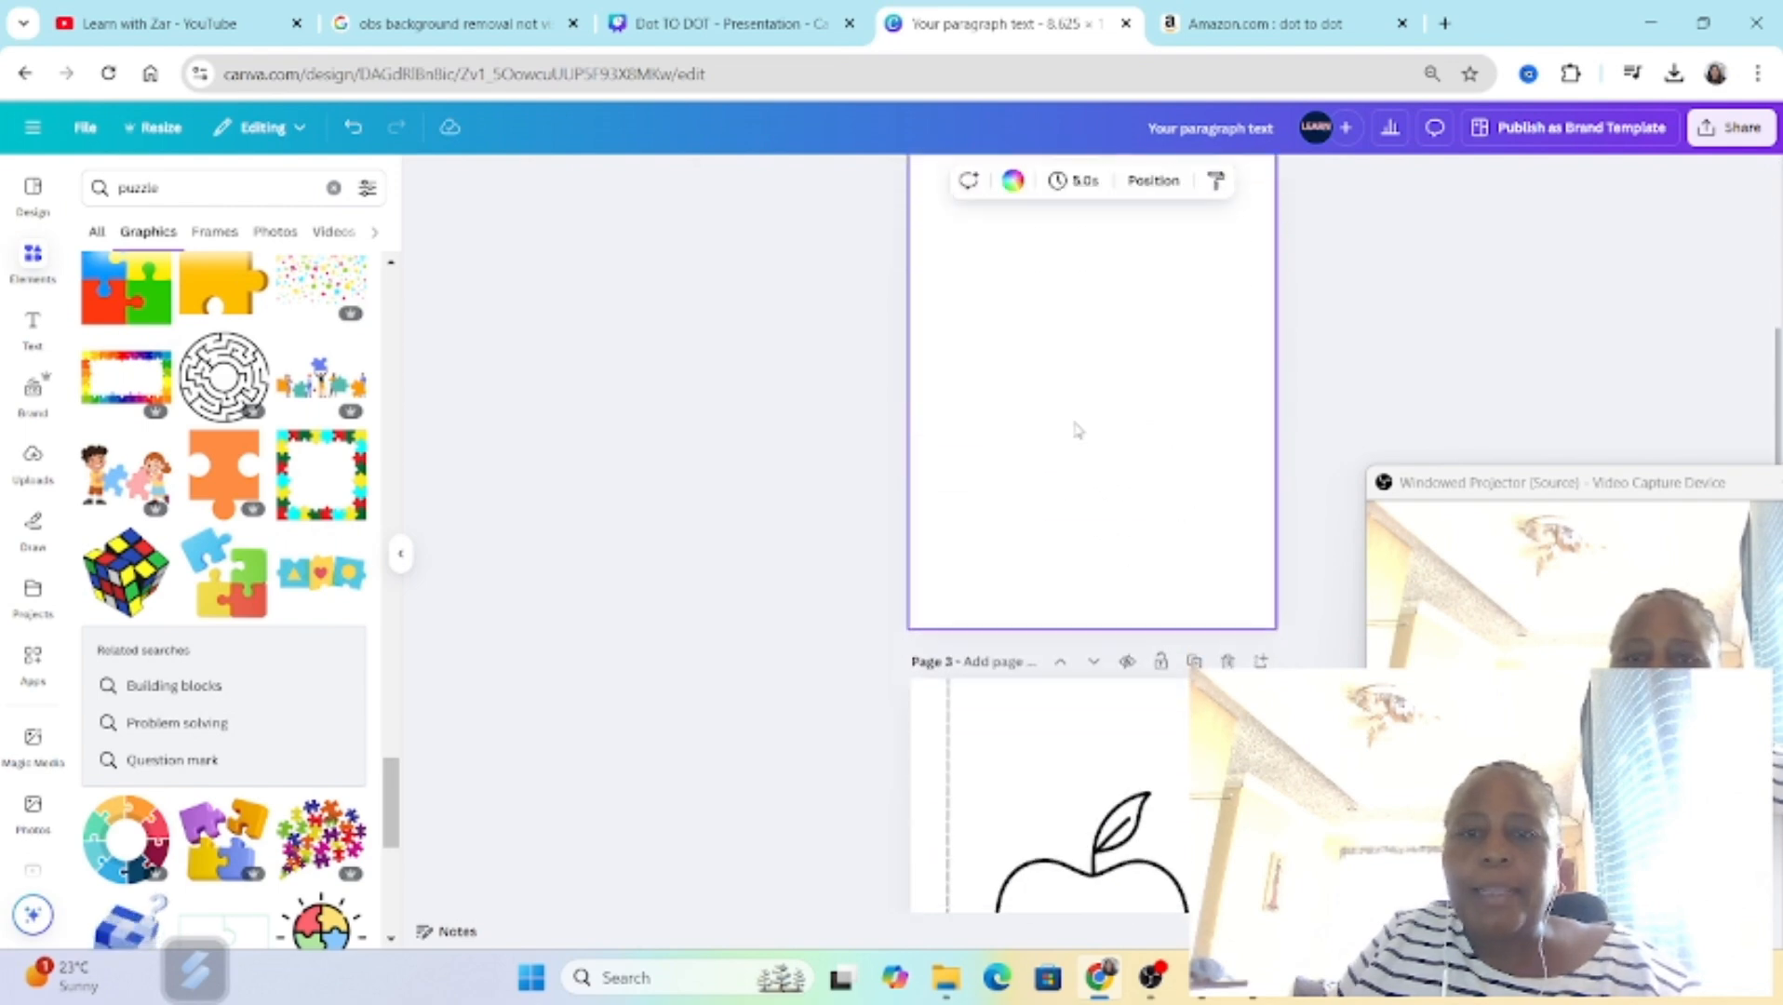
Step: Insert a blank page directly after the apple tree maze page
{"action": "scroll", "coordinate": [1165, 571], "scroll_direction": "down", "scroll_amount": 8}
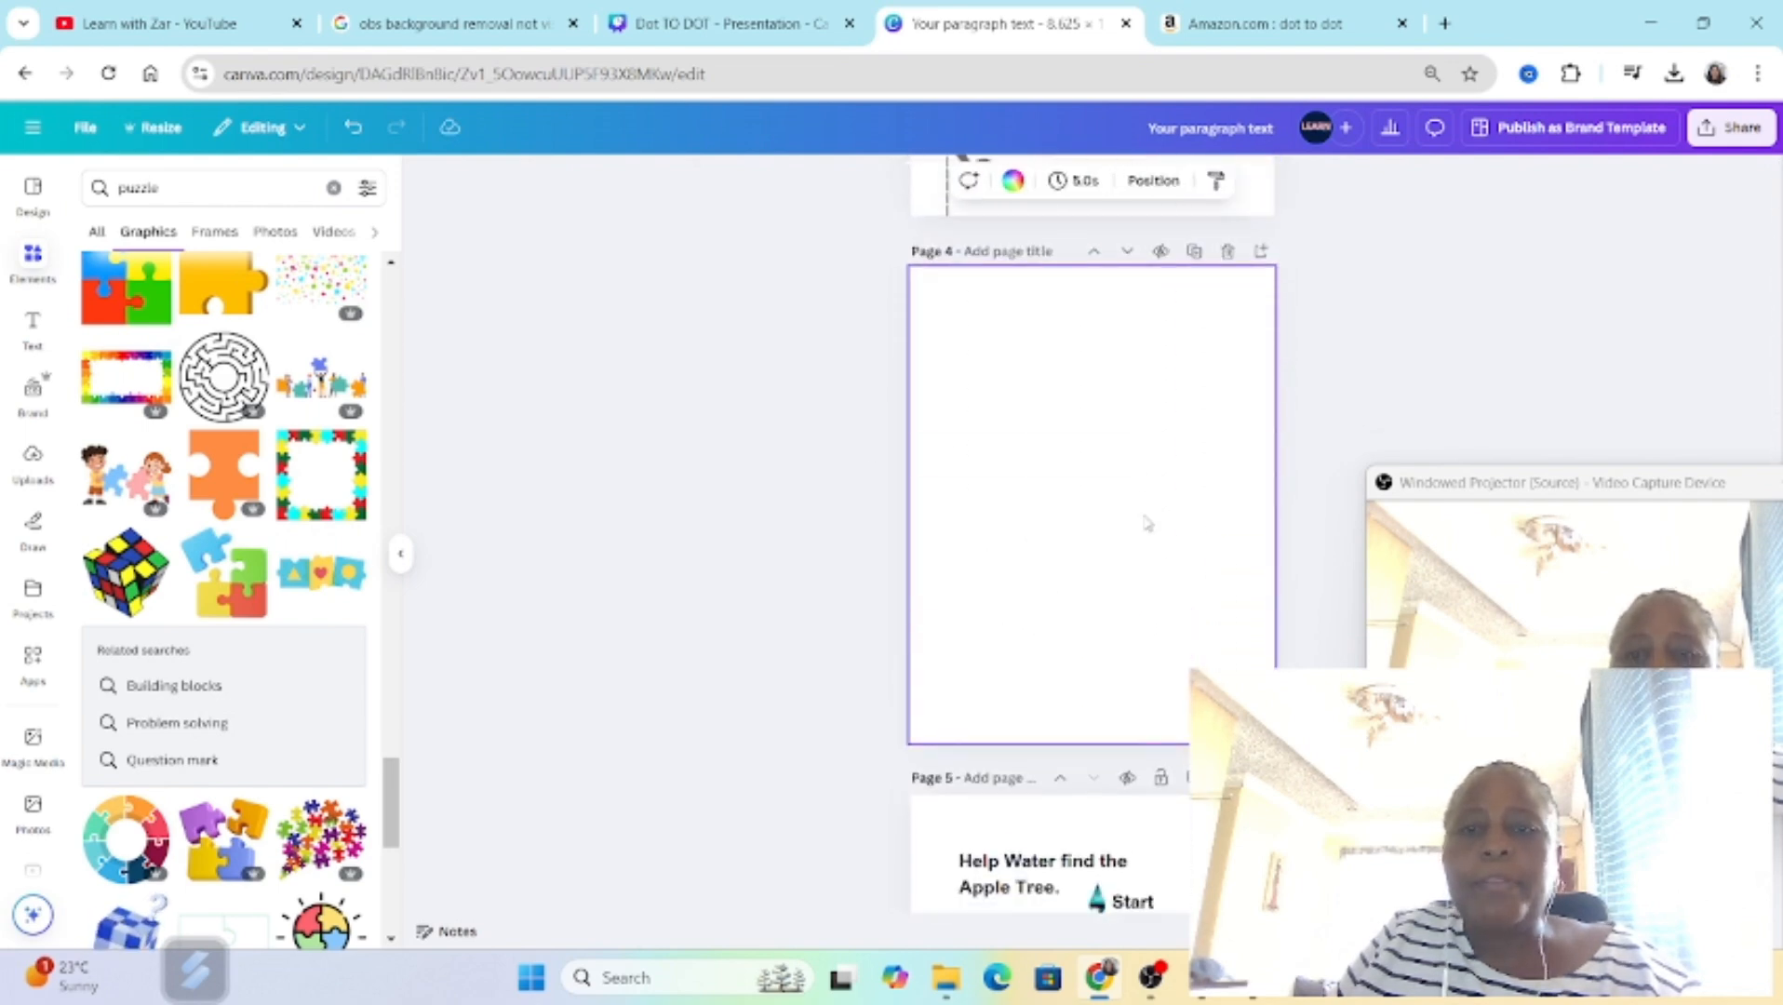
{"action": "scroll", "coordinate": [1224, 631], "scroll_direction": "down", "scroll_amount": 1}
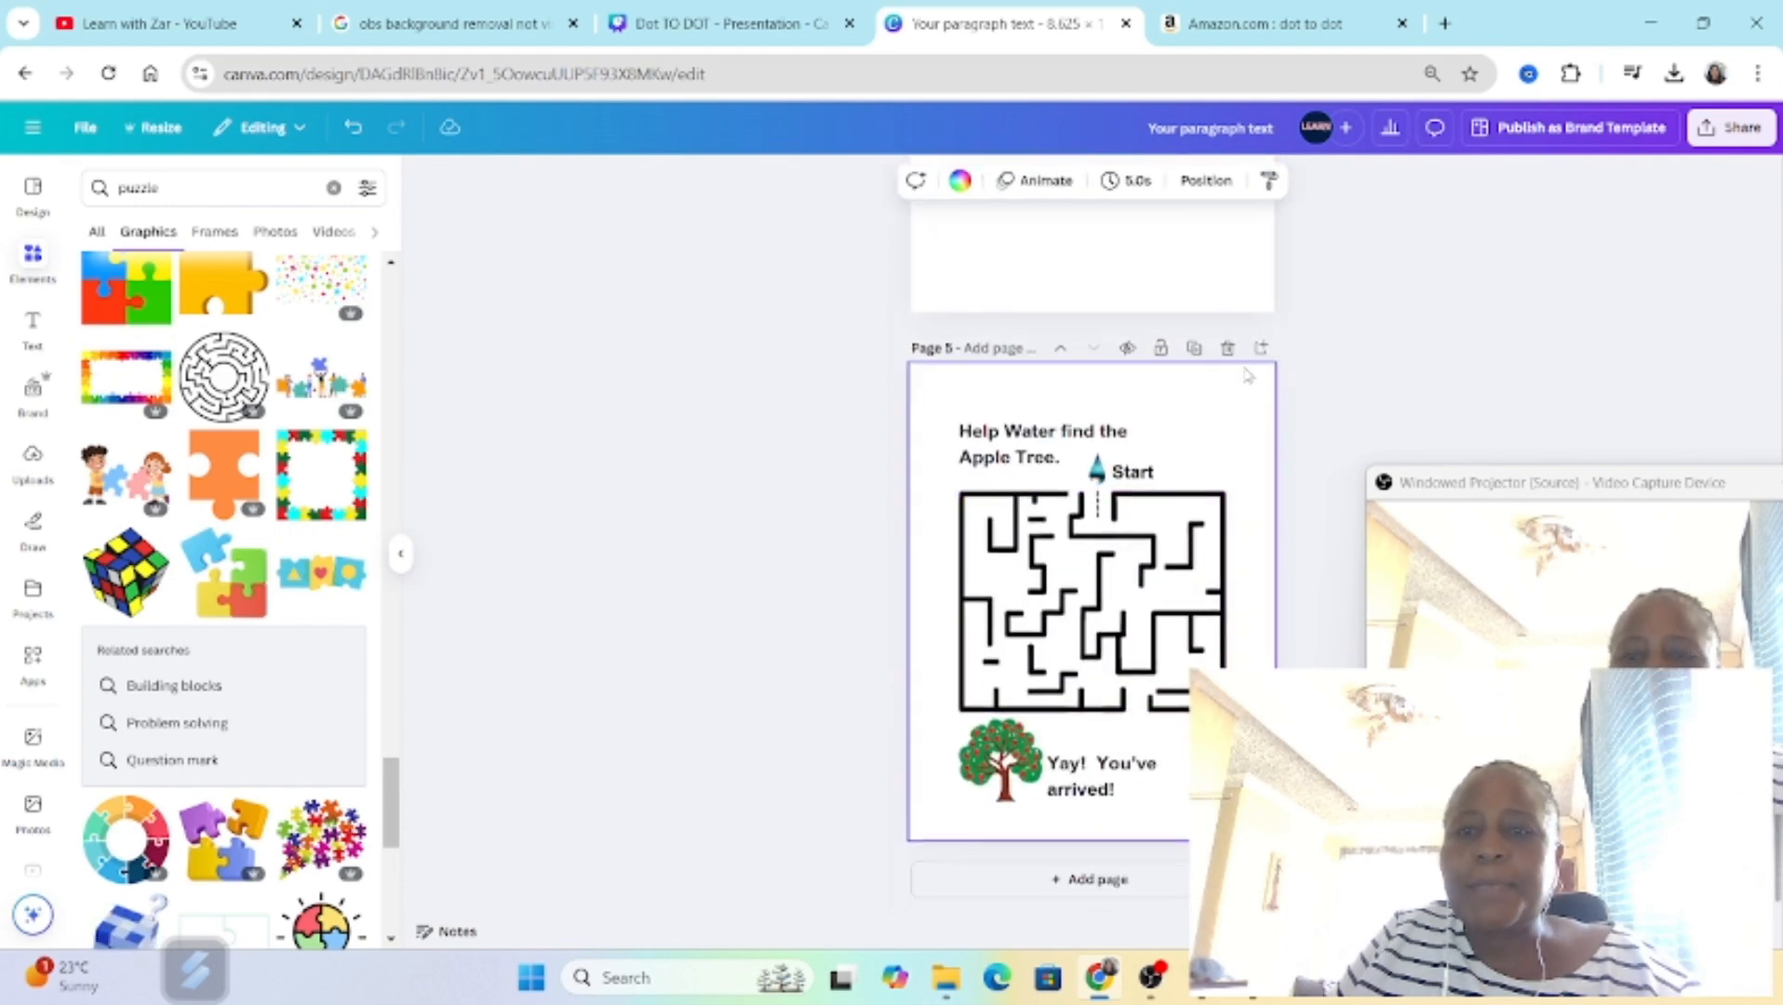
{"action": "left_click", "coordinate": [1261, 348]}
{"action": "scroll", "coordinate": [1251, 389], "scroll_direction": "up", "scroll_amount": 5}
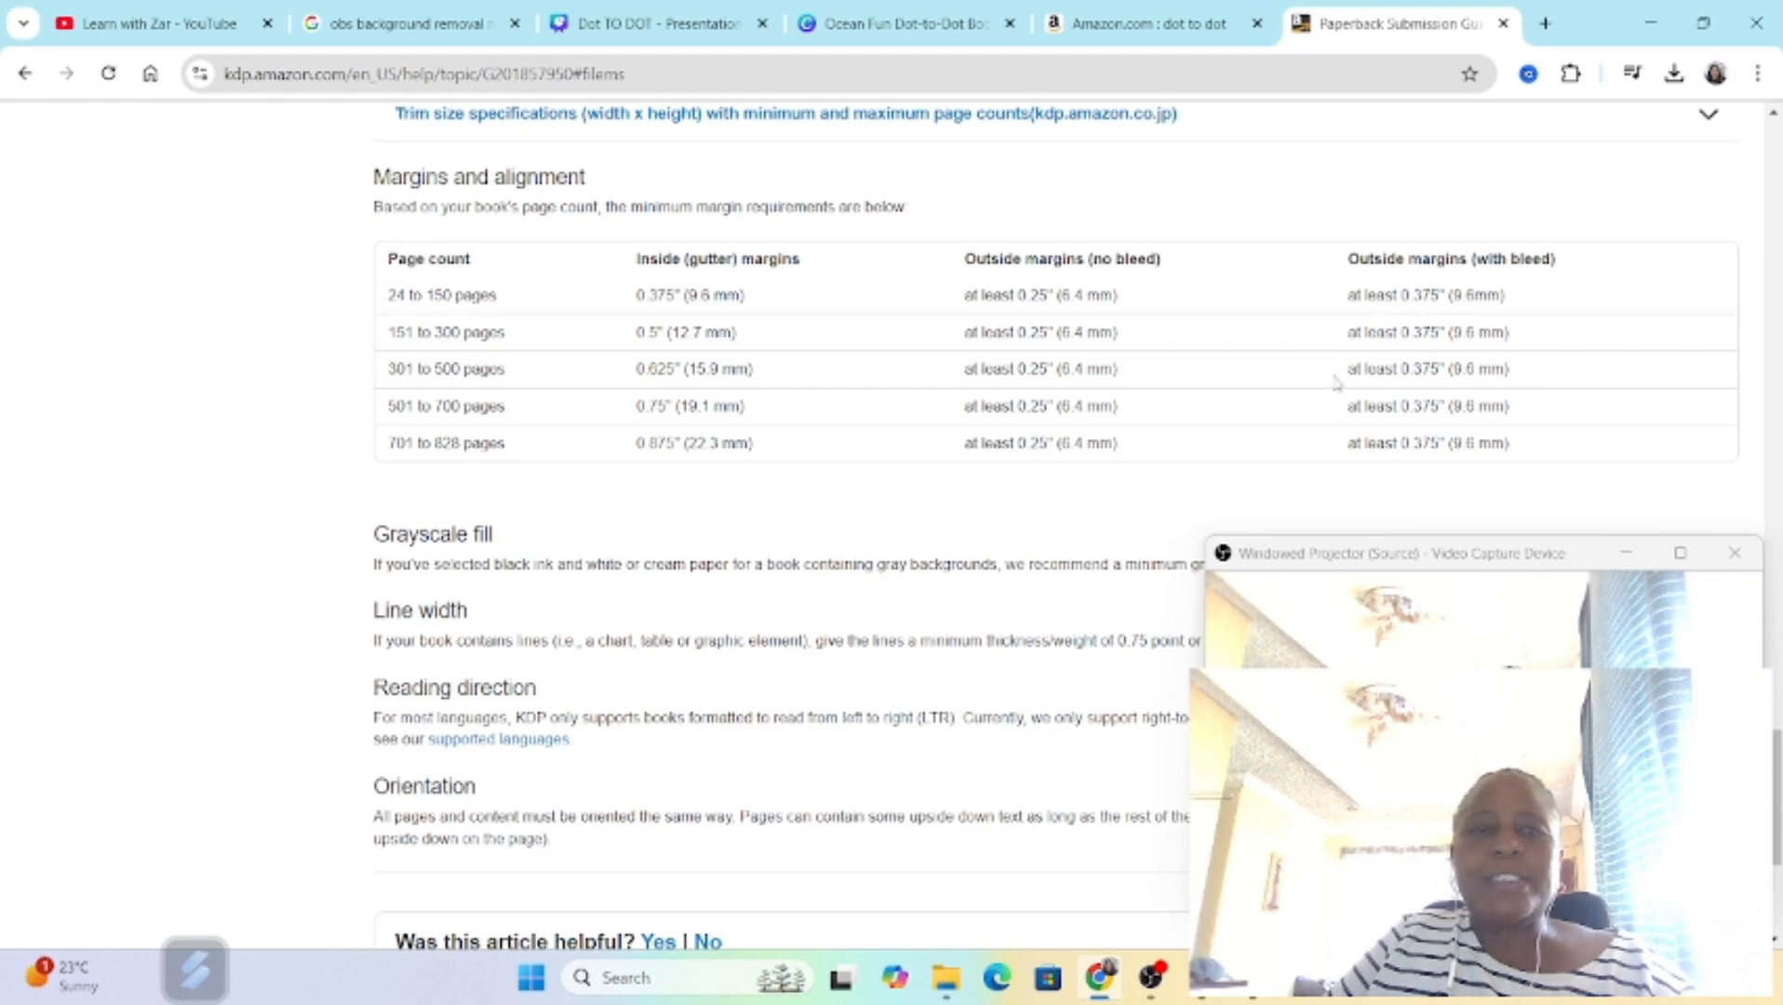
Step: Switch to the Ocean Fun Dot-to-Dot Book design and check whether its rulers and guides are enabled
{"action": "left_click", "coordinate": [905, 24]}
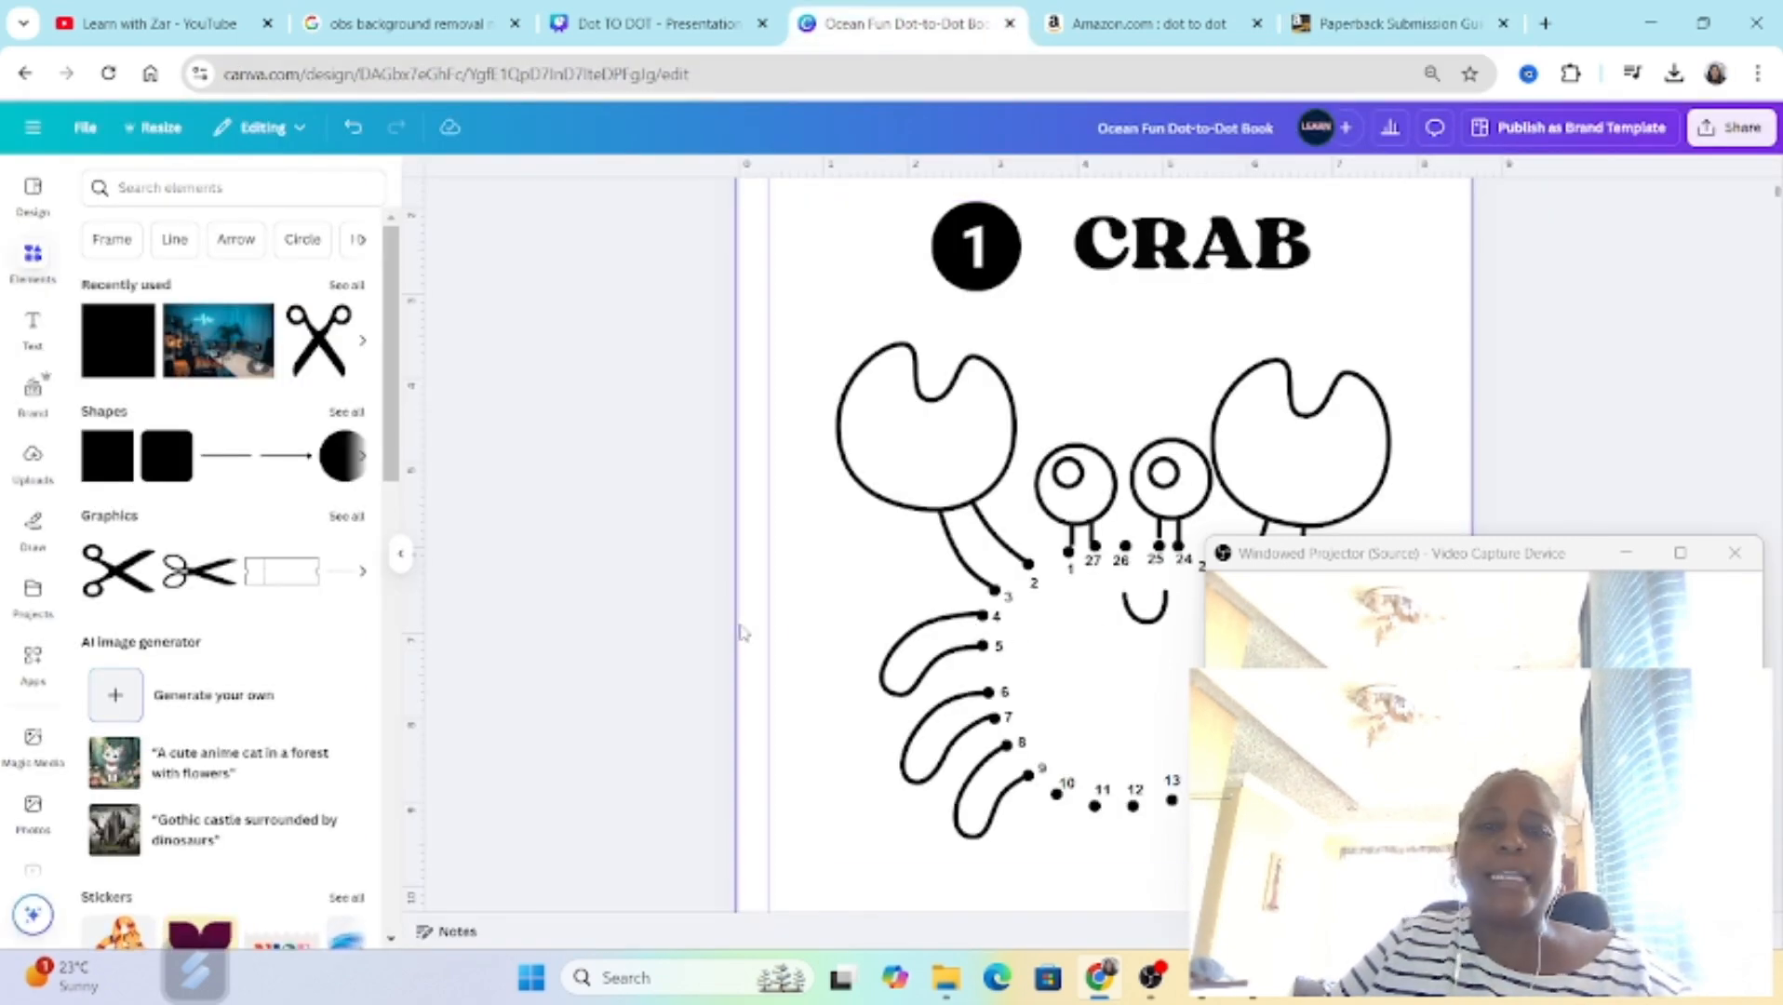
{"action": "scroll", "coordinate": [680, 605], "scroll_direction": "up", "scroll_amount": 3}
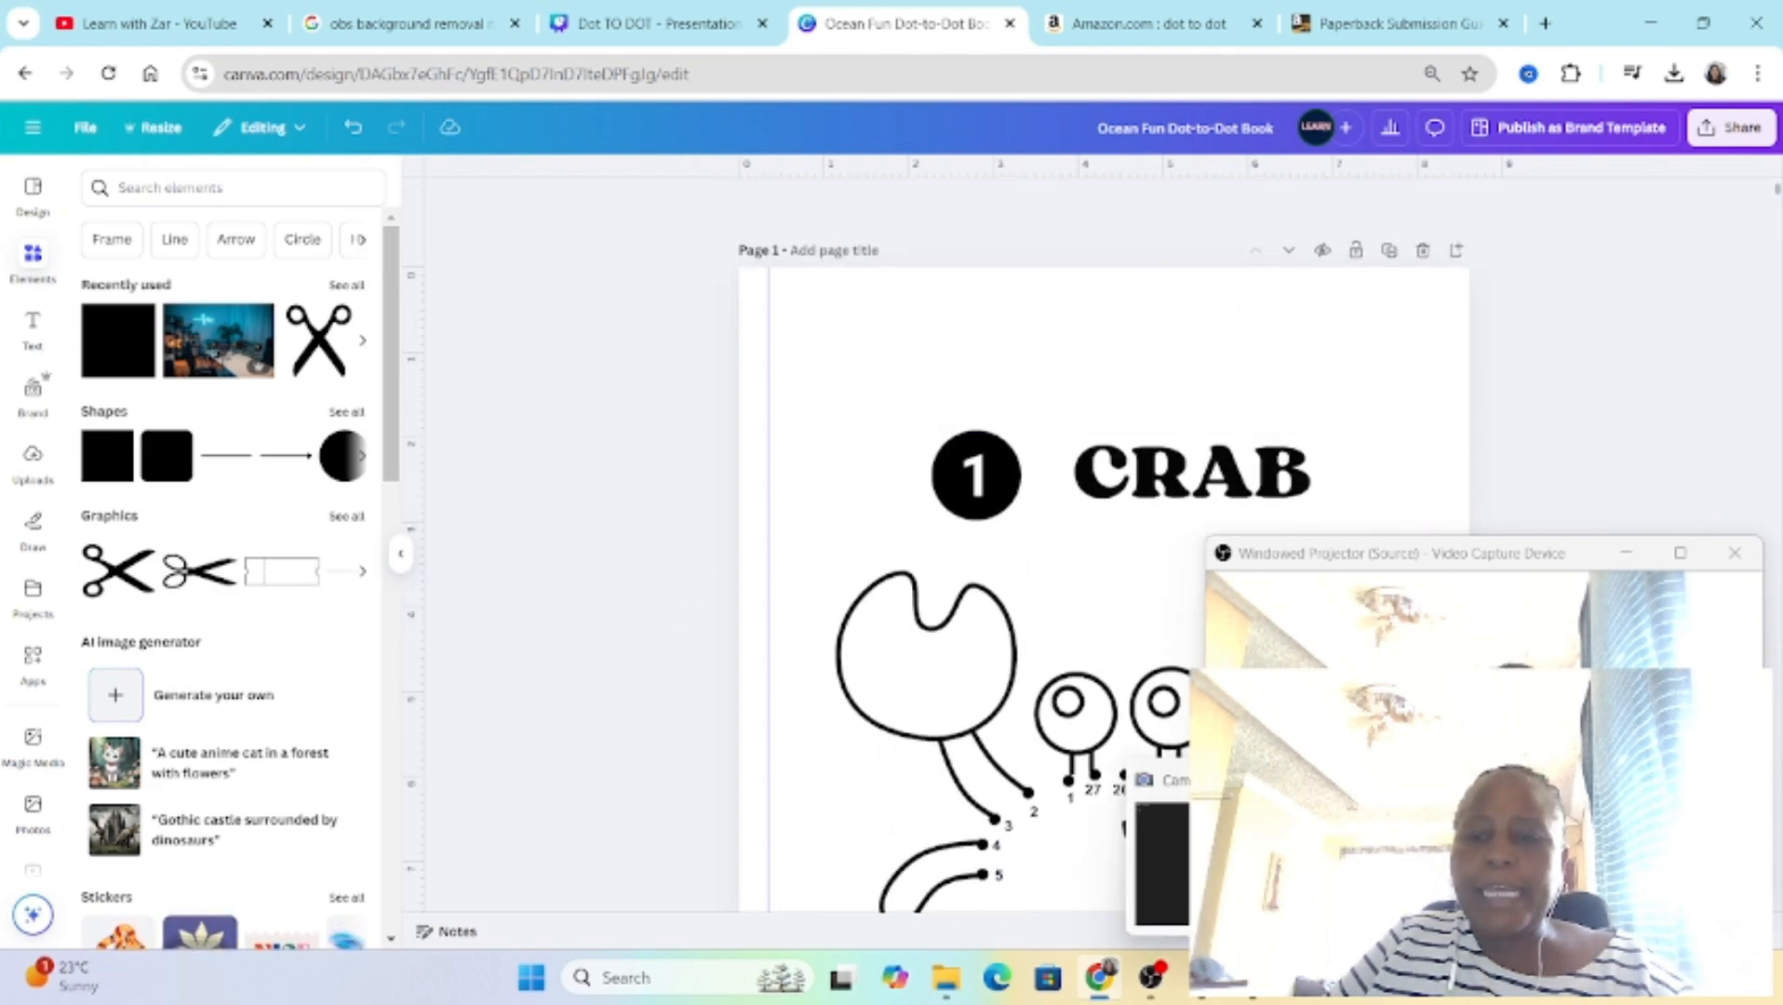
{"action": "left_click_drag", "start_coordinate": [1381, 931], "coordinate": [1398, 930]}
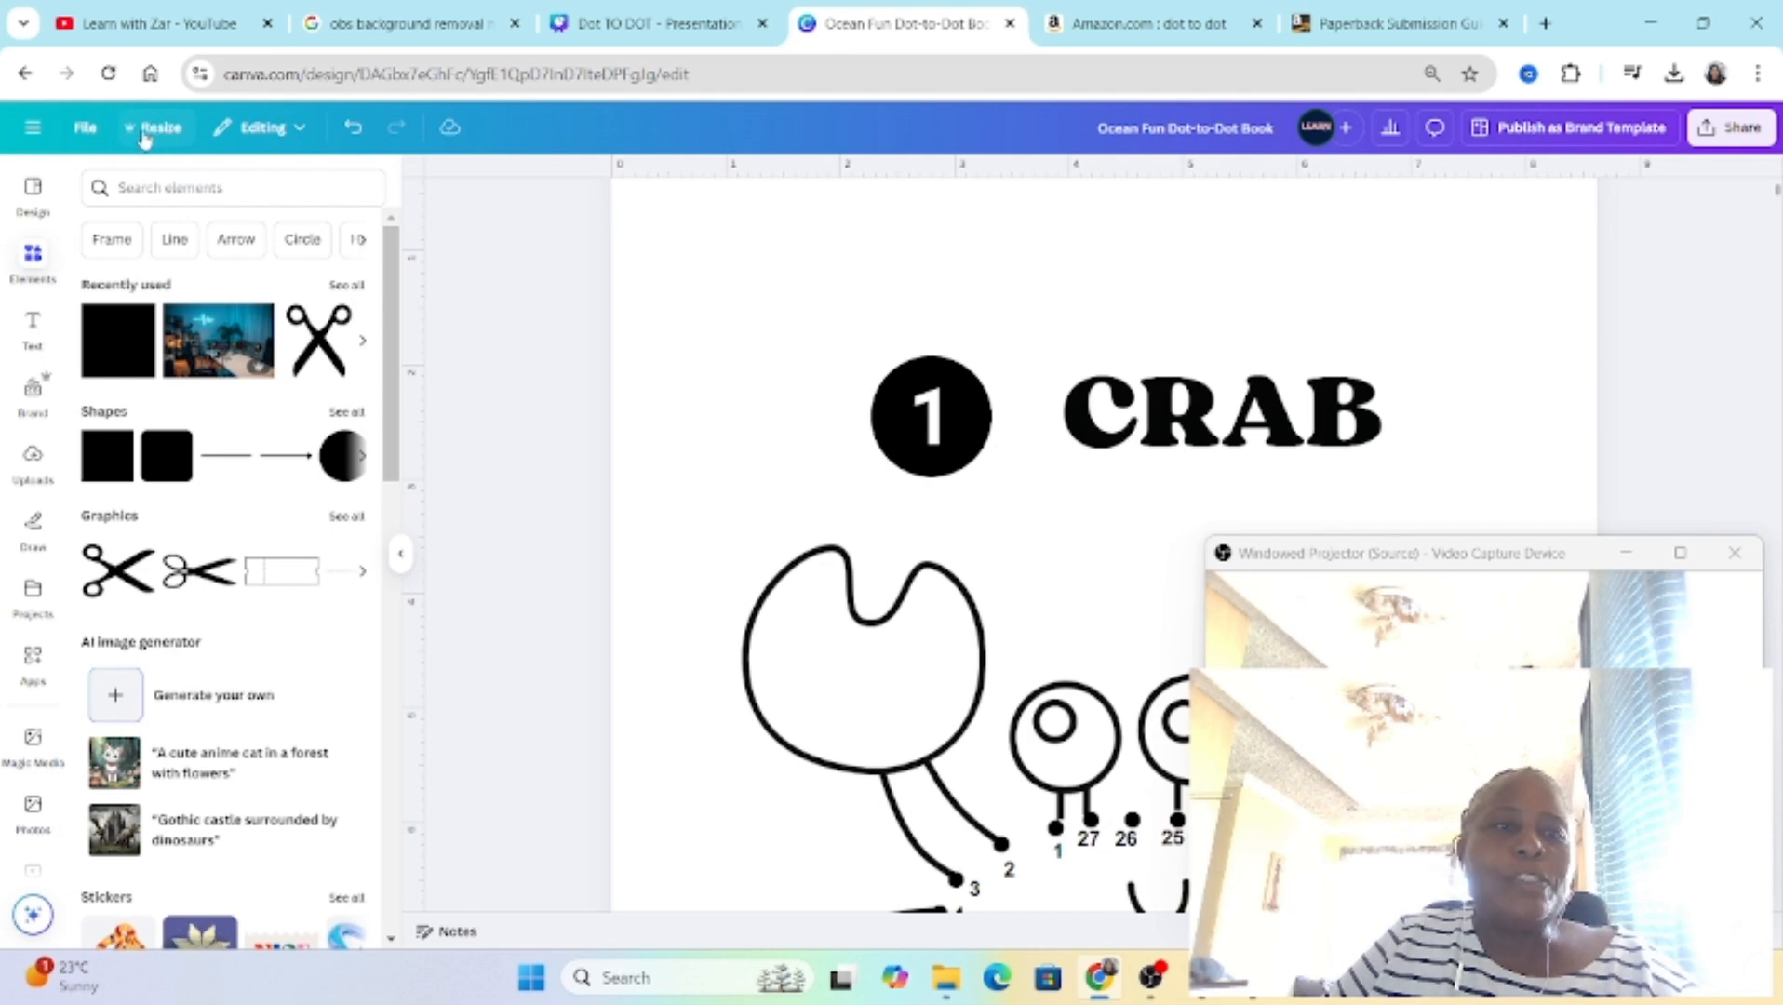
{"action": "left_click", "coordinate": [86, 129]}
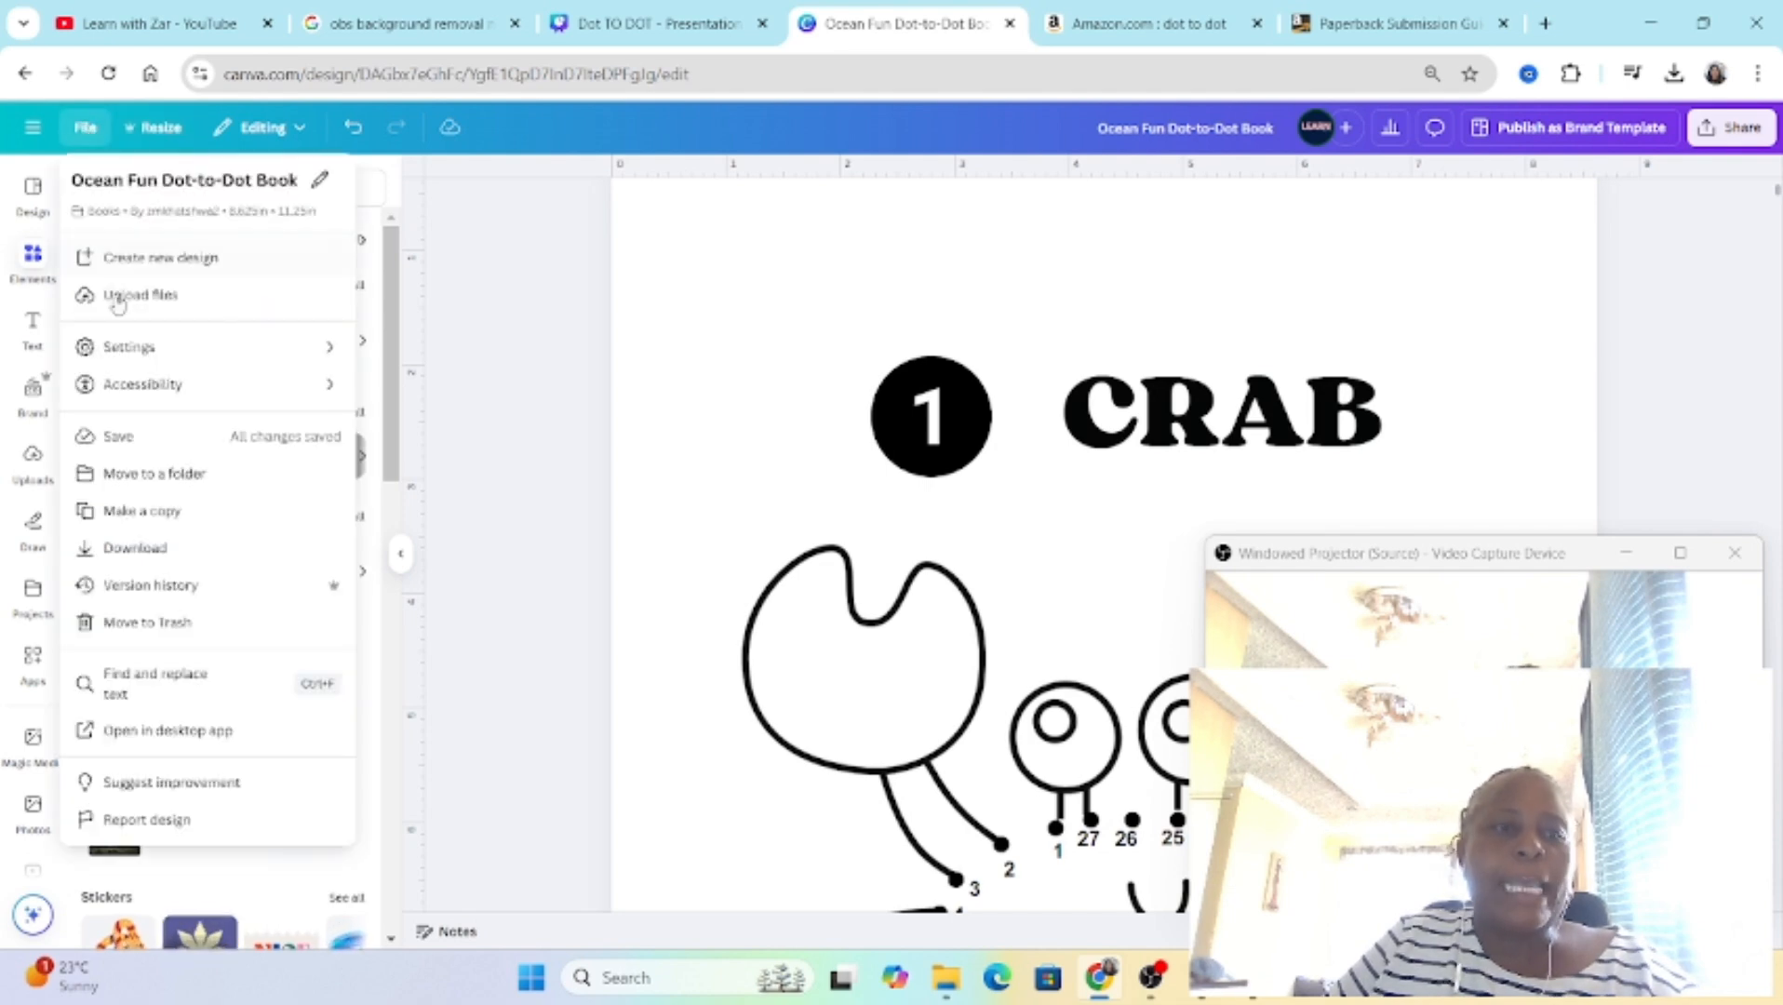
{"action": "mouse_move", "coordinate": [135, 350]}
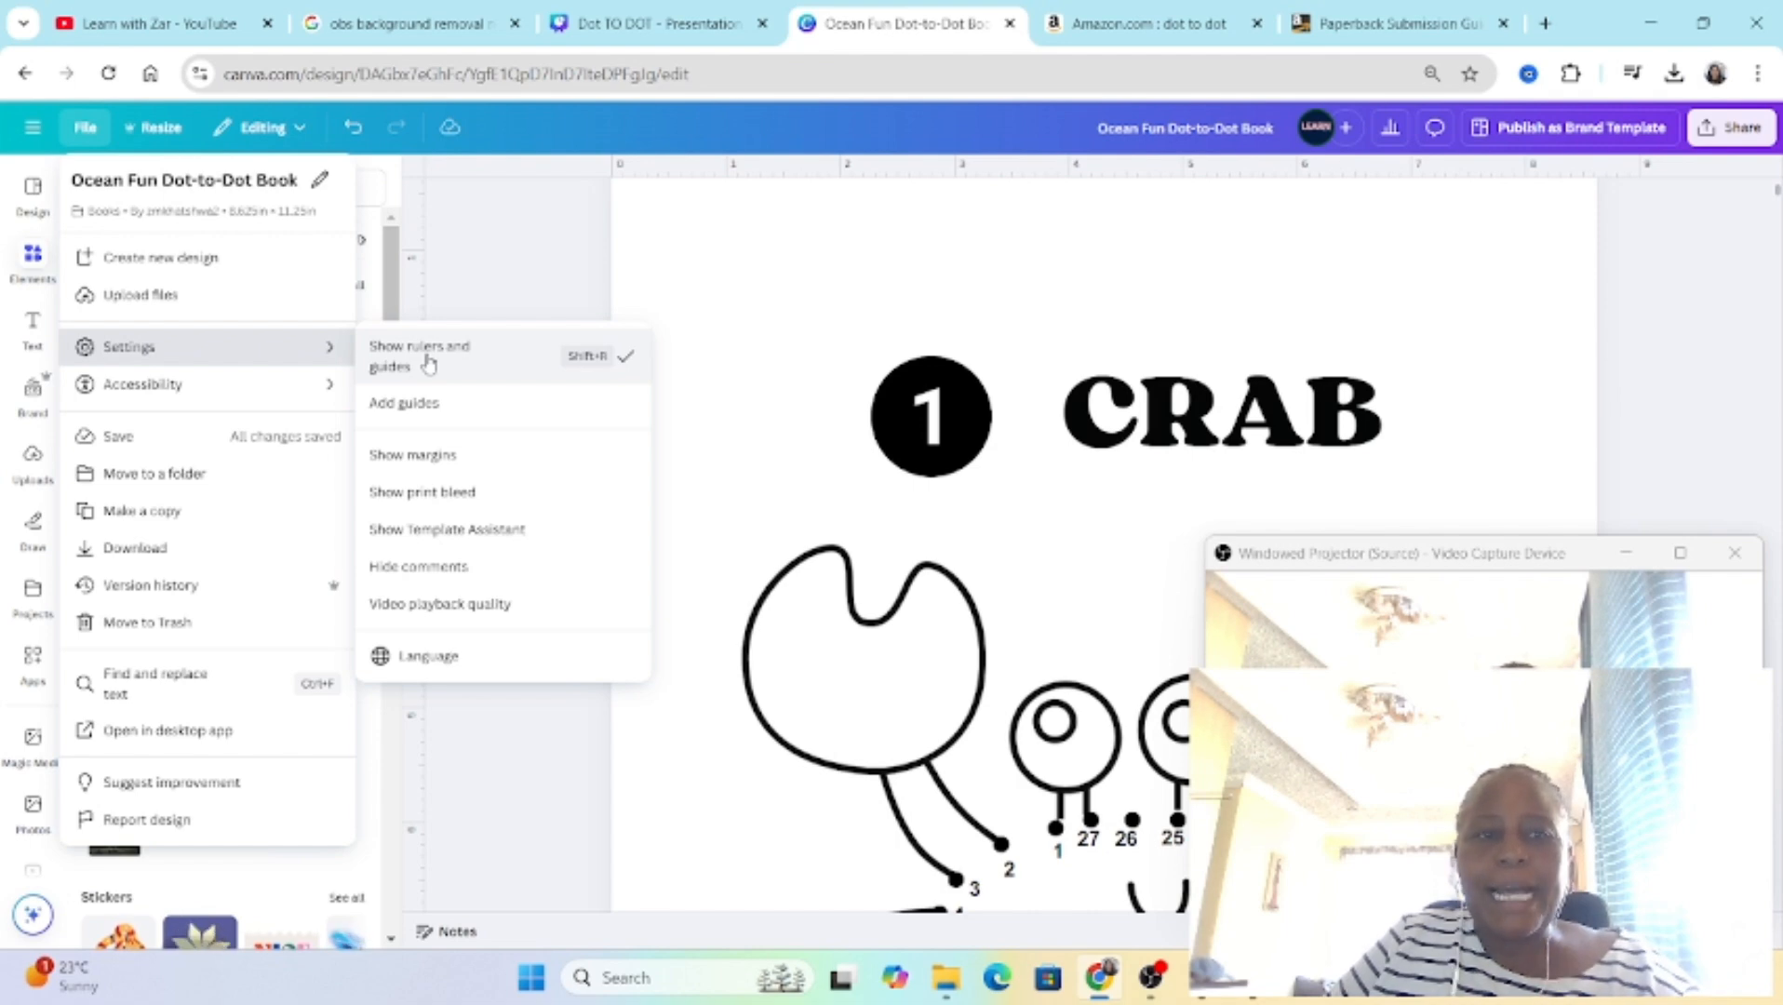
{"action": "left_click", "coordinate": [513, 279]}
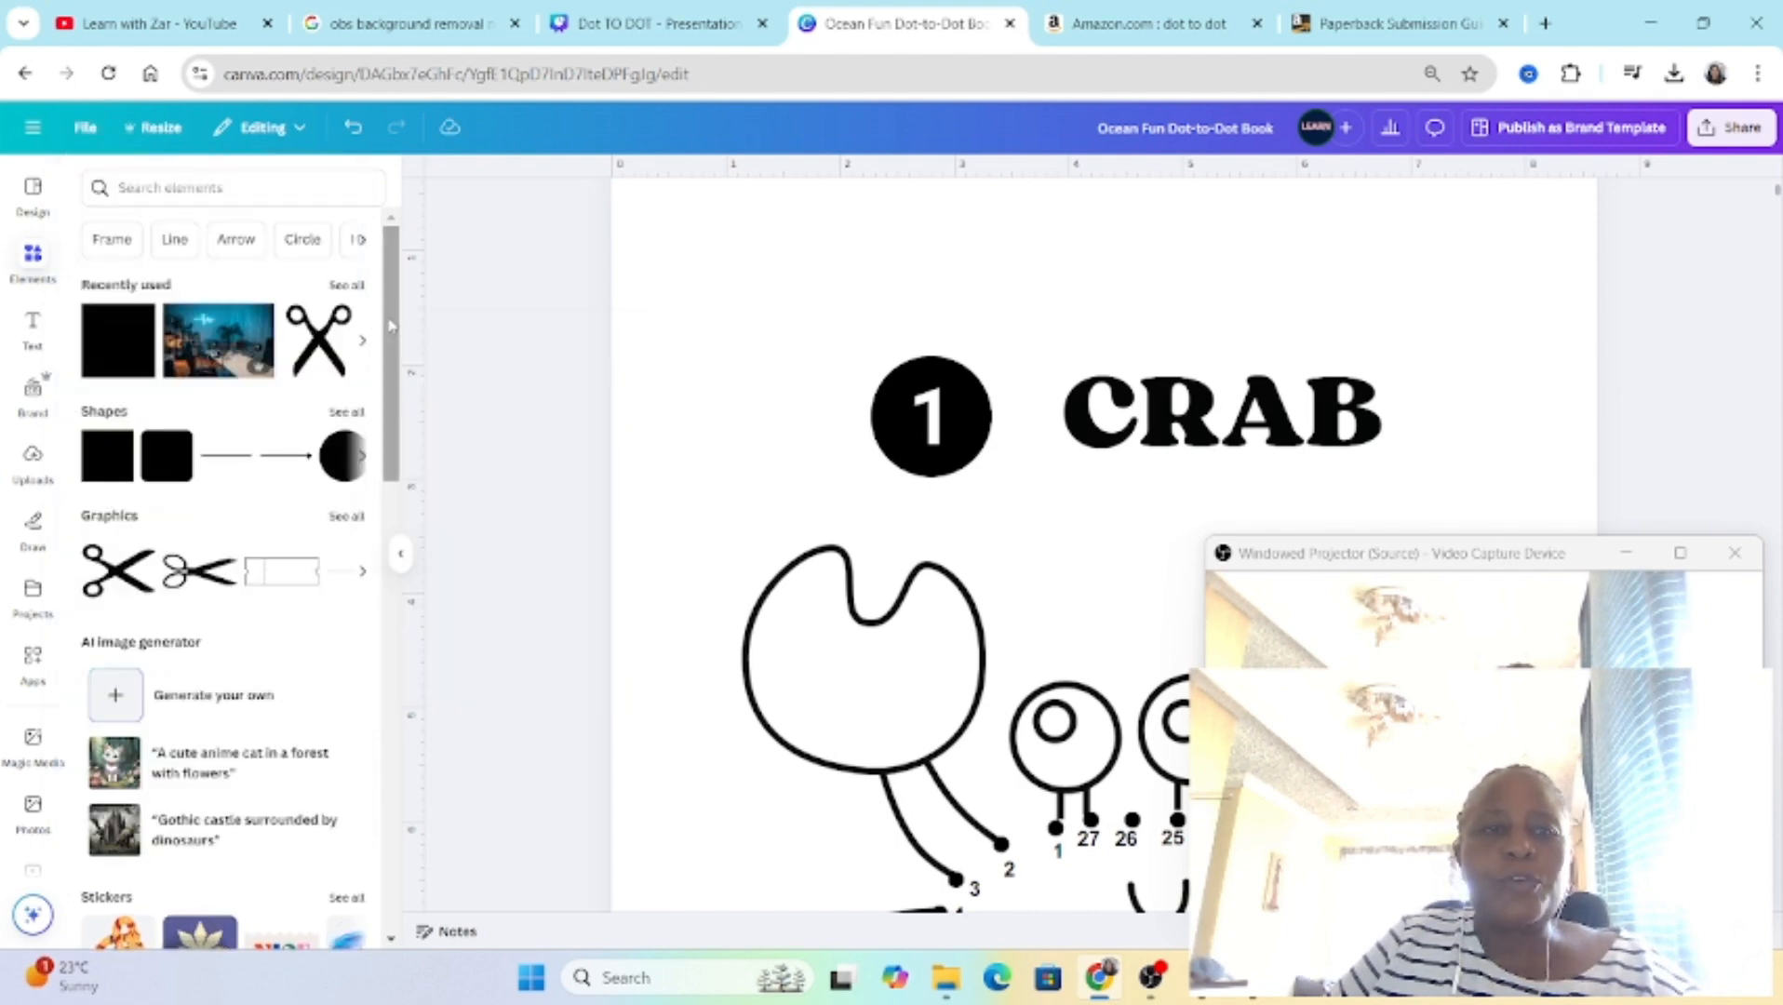
Step: Place a vertical guide along the crab page's left margin and a horizontal guide along its top margin, each about 0.38 inches from the edge
{"action": "left_click_drag", "start_coordinate": [415, 340], "coordinate": [658, 408]}
{"action": "scroll", "coordinate": [645, 307], "scroll_direction": "up", "scroll_amount": 2}
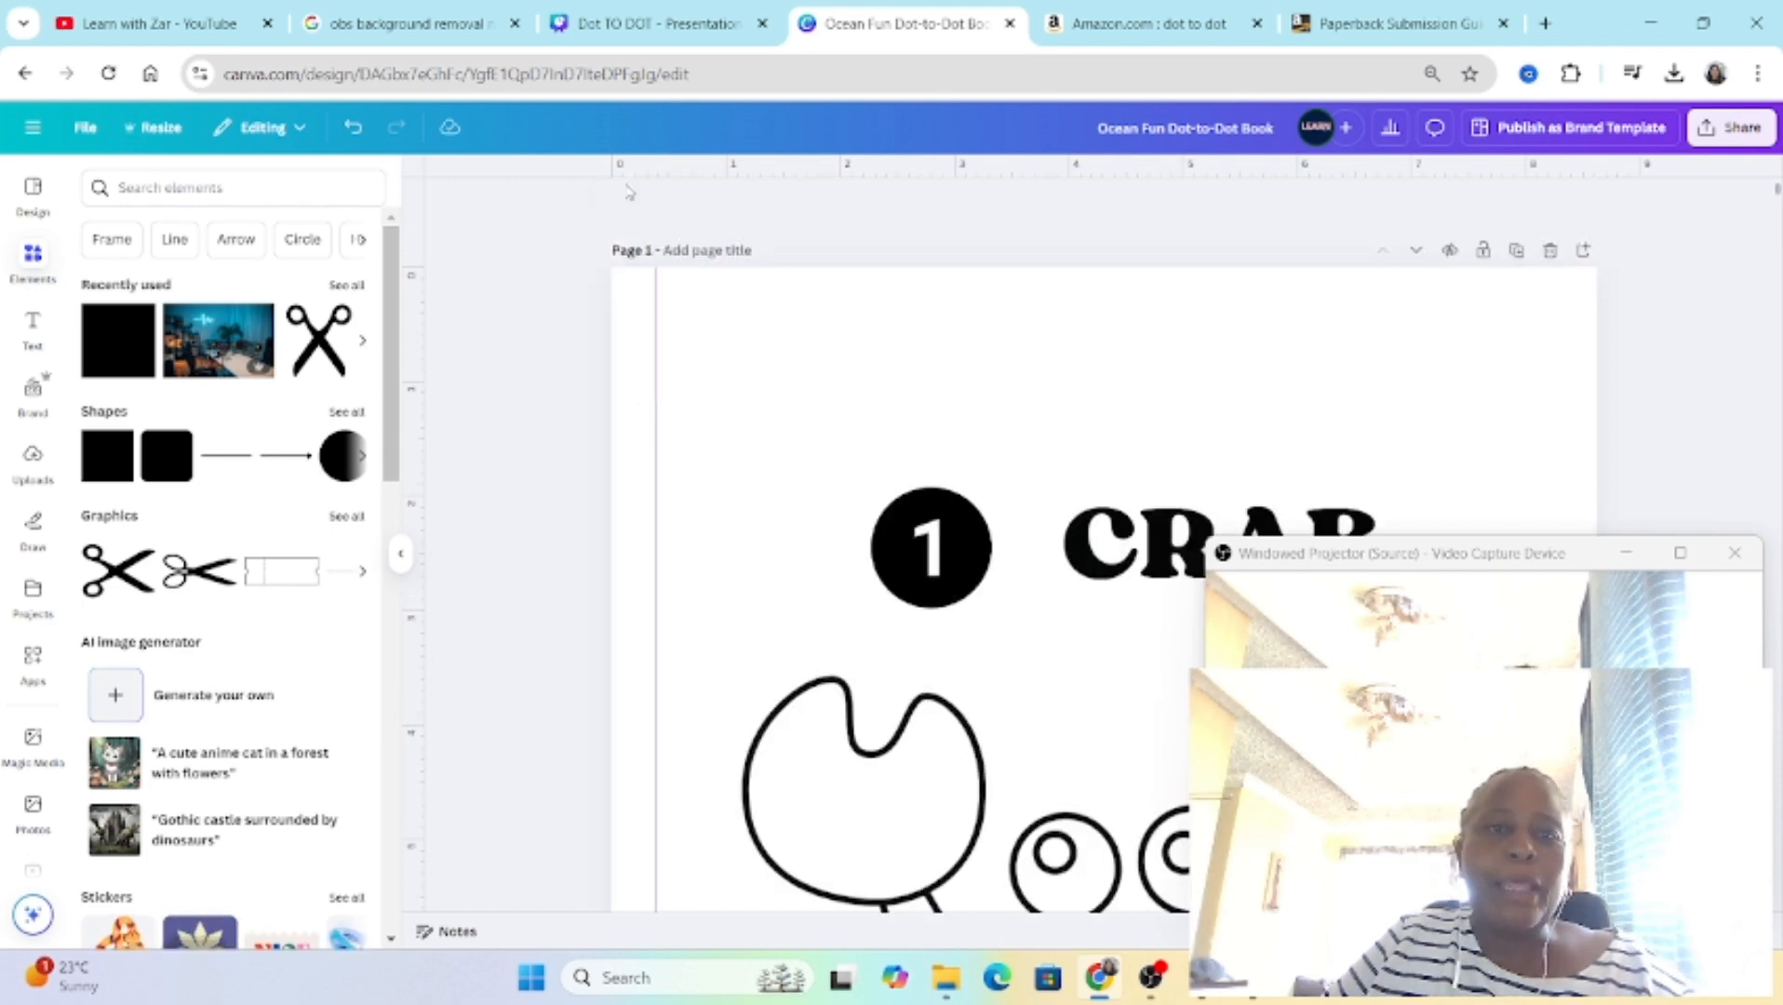
{"action": "left_click_drag", "start_coordinate": [630, 174], "coordinate": [639, 315]}
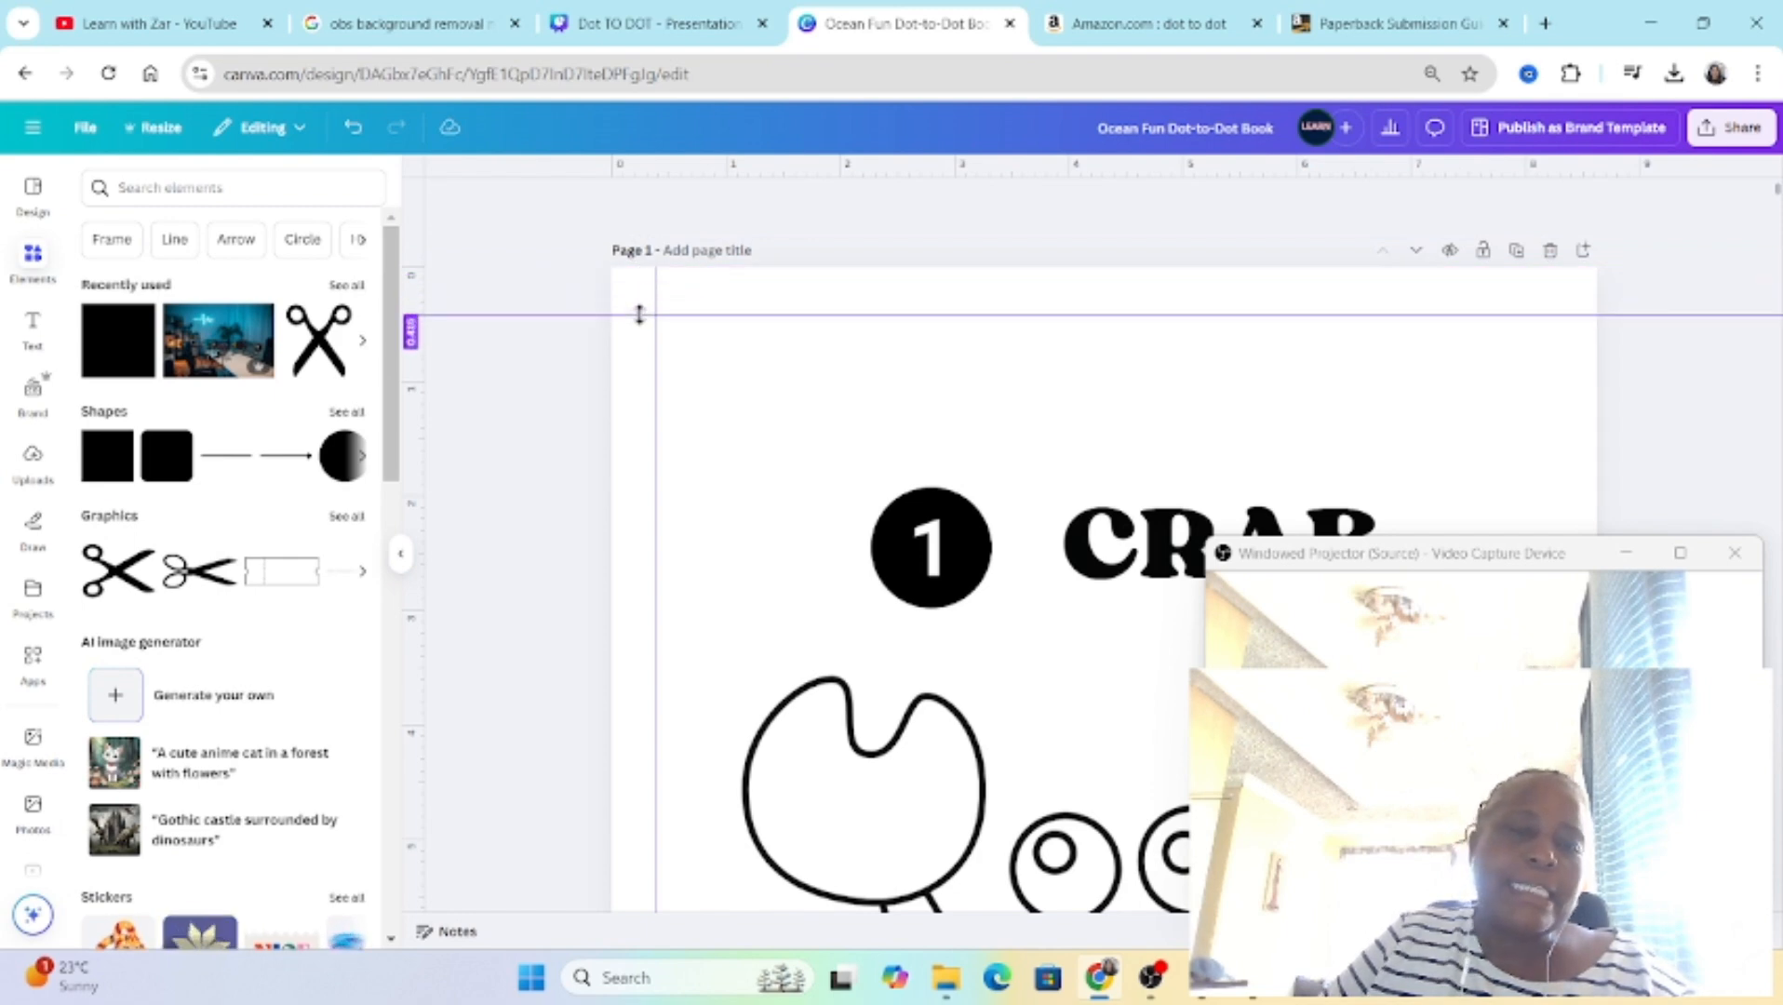
{"action": "left_click_drag", "start_coordinate": [642, 315], "coordinate": [645, 311]}
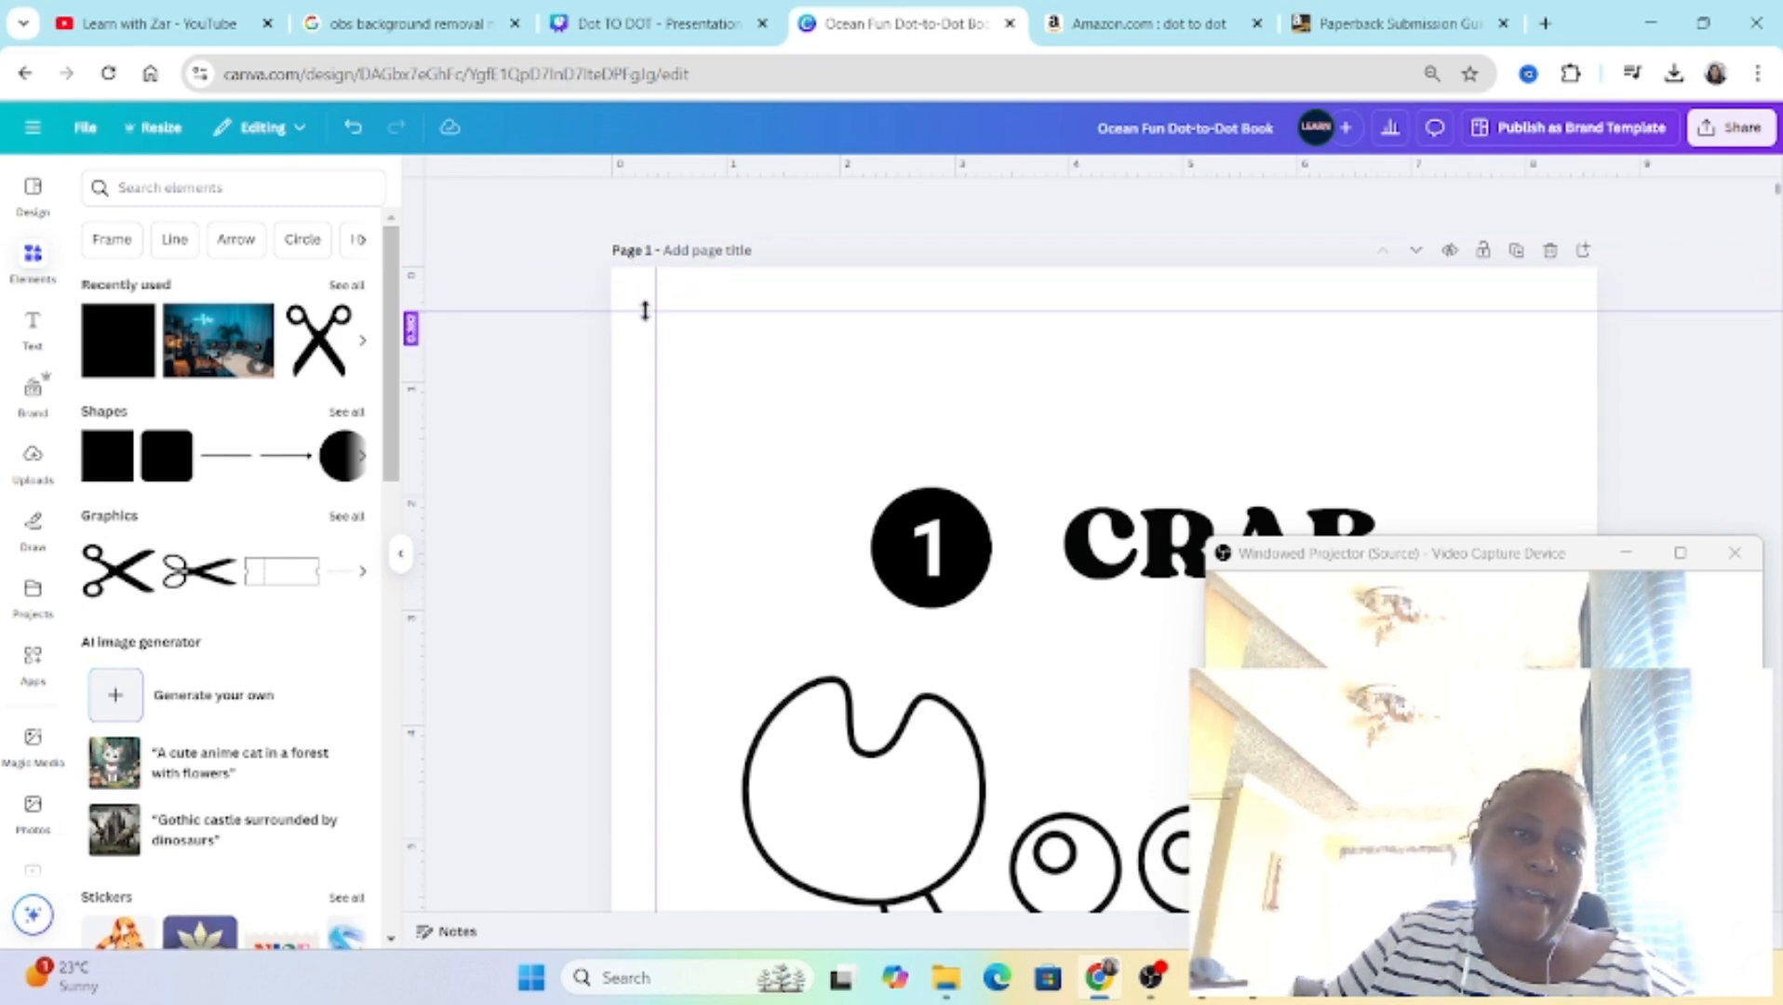
Step: Add a pink rectangle covering the crab page's top margin, spanning the full page width and reaching down to the horizontal guide
{"action": "left_click", "coordinate": [117, 357]}
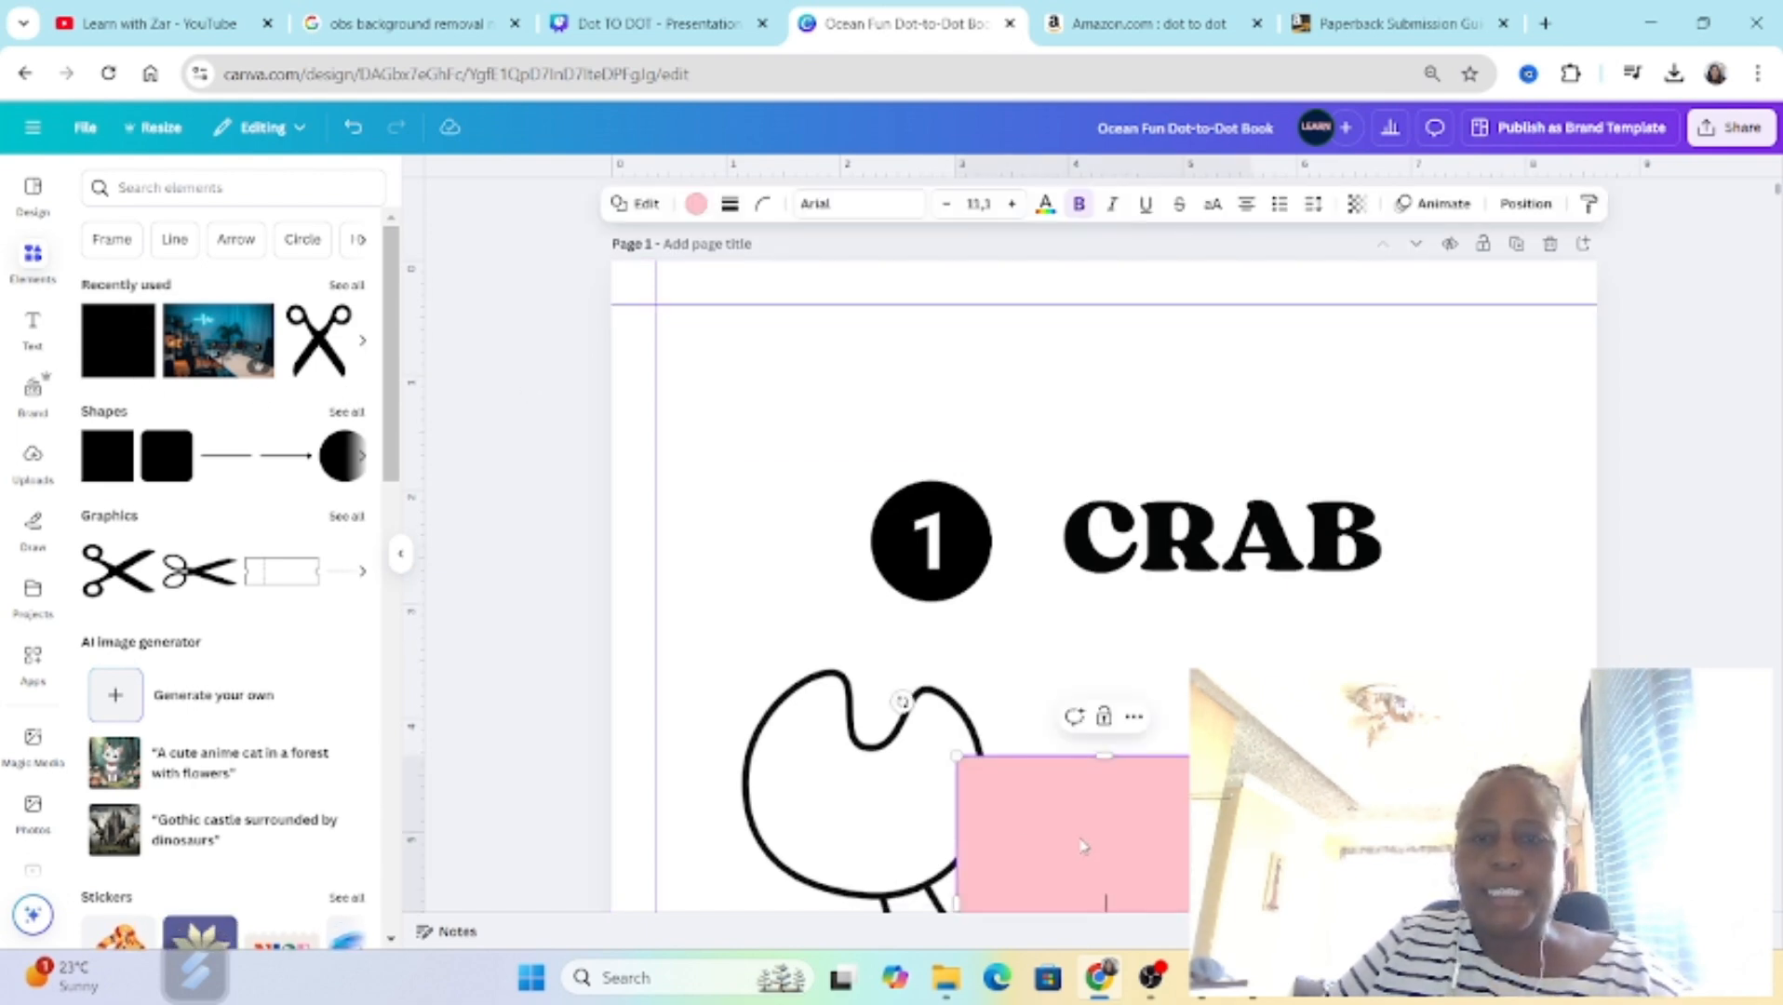
{"action": "left_click_drag", "start_coordinate": [1035, 763], "coordinate": [729, 346]}
{"action": "left_click_drag", "start_coordinate": [750, 554], "coordinate": [1596, 292]}
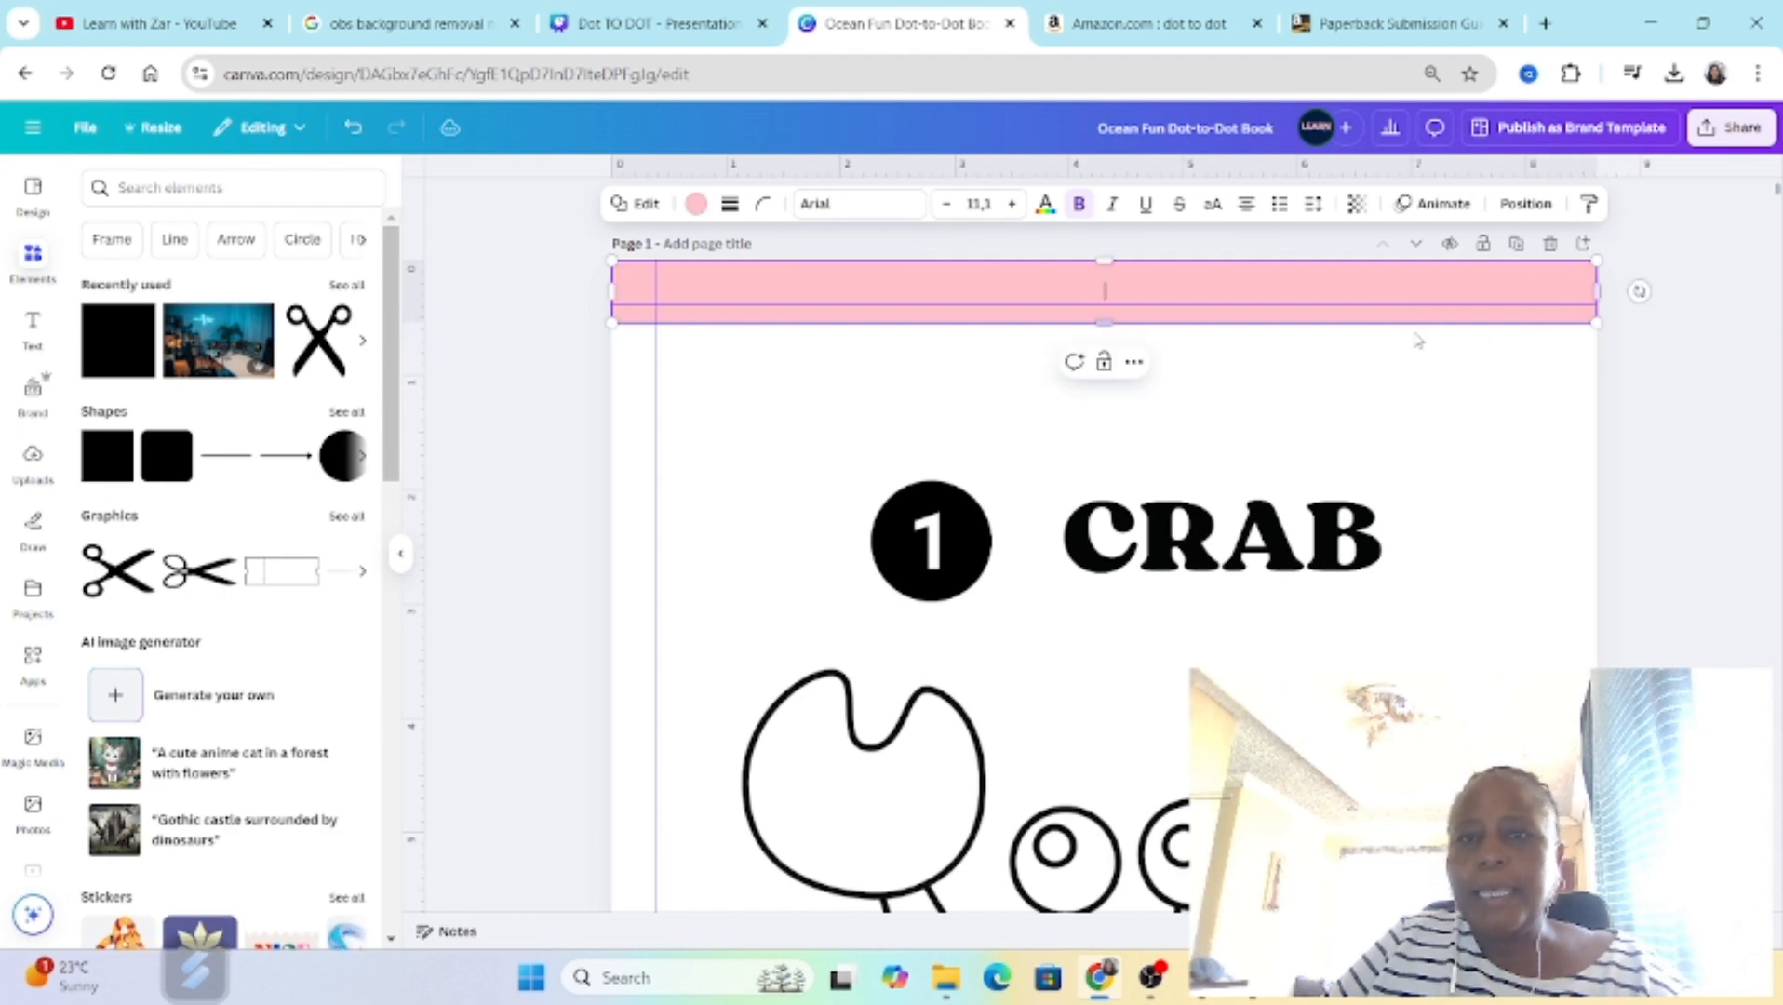
{"action": "left_click_drag", "start_coordinate": [1102, 317], "coordinate": [1105, 303]}
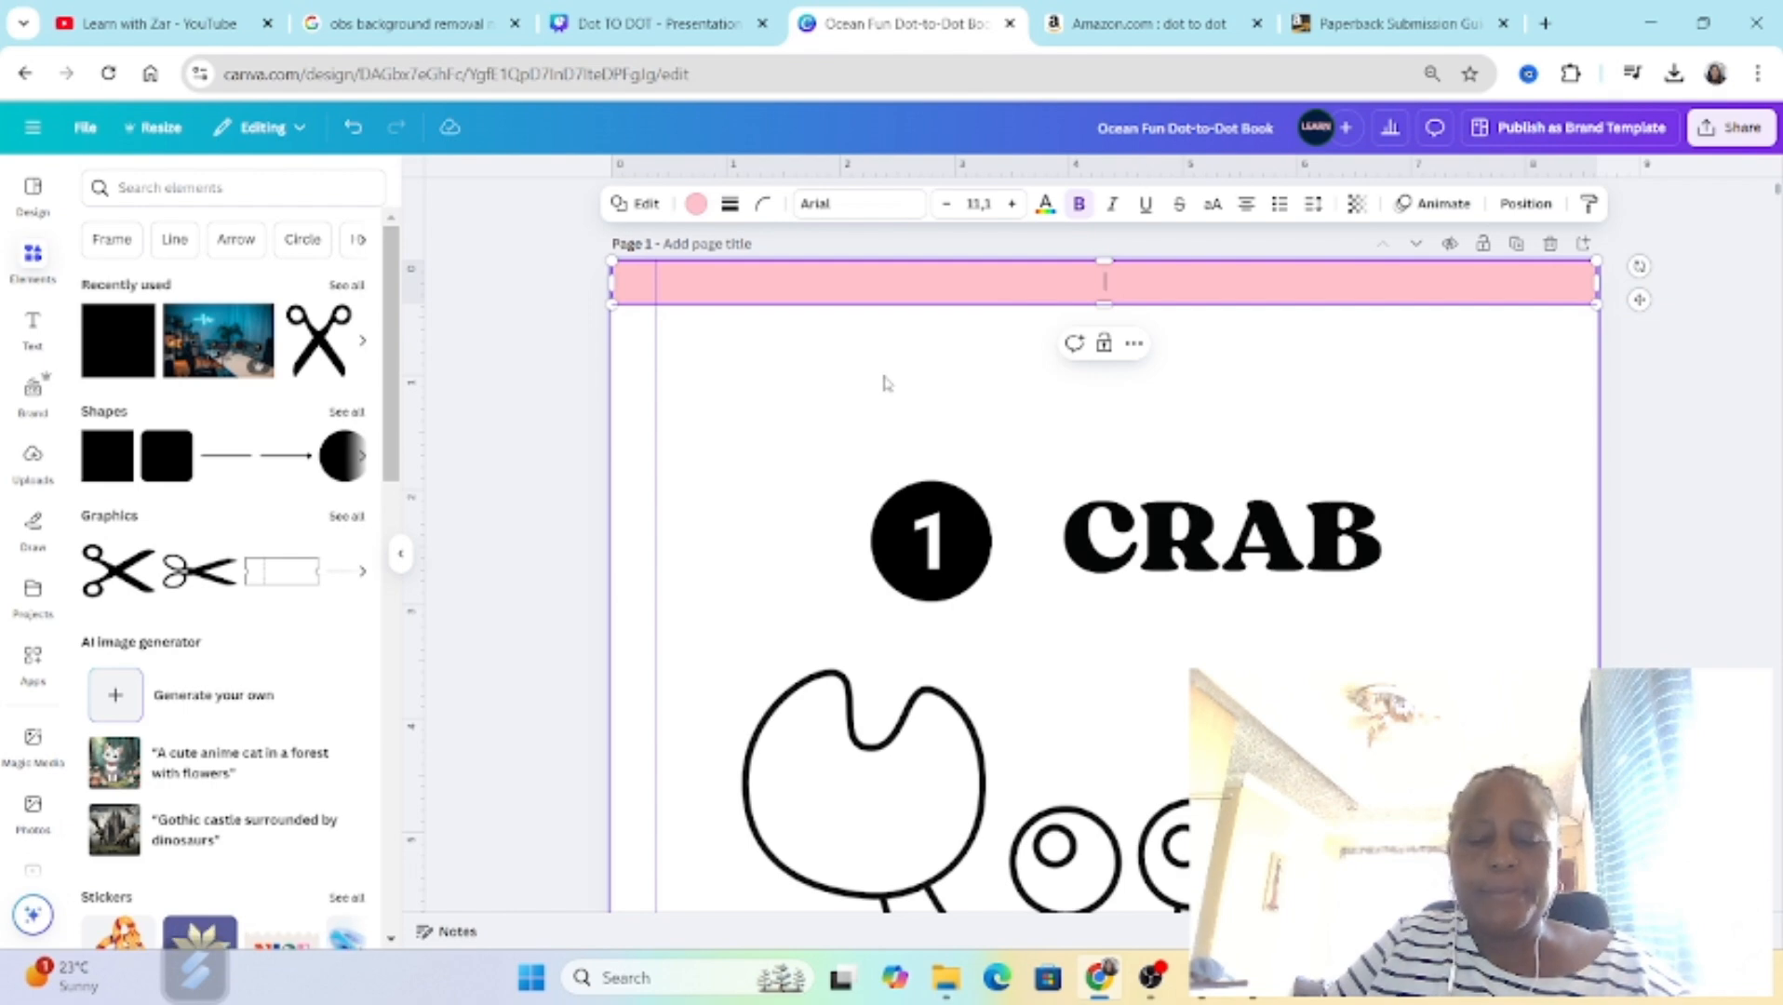
Step: Duplicate the pink top band and place the copy along the crab page's bottom edge
{"action": "left_click", "coordinate": [898, 415]}
{"action": "left_click", "coordinate": [944, 294]}
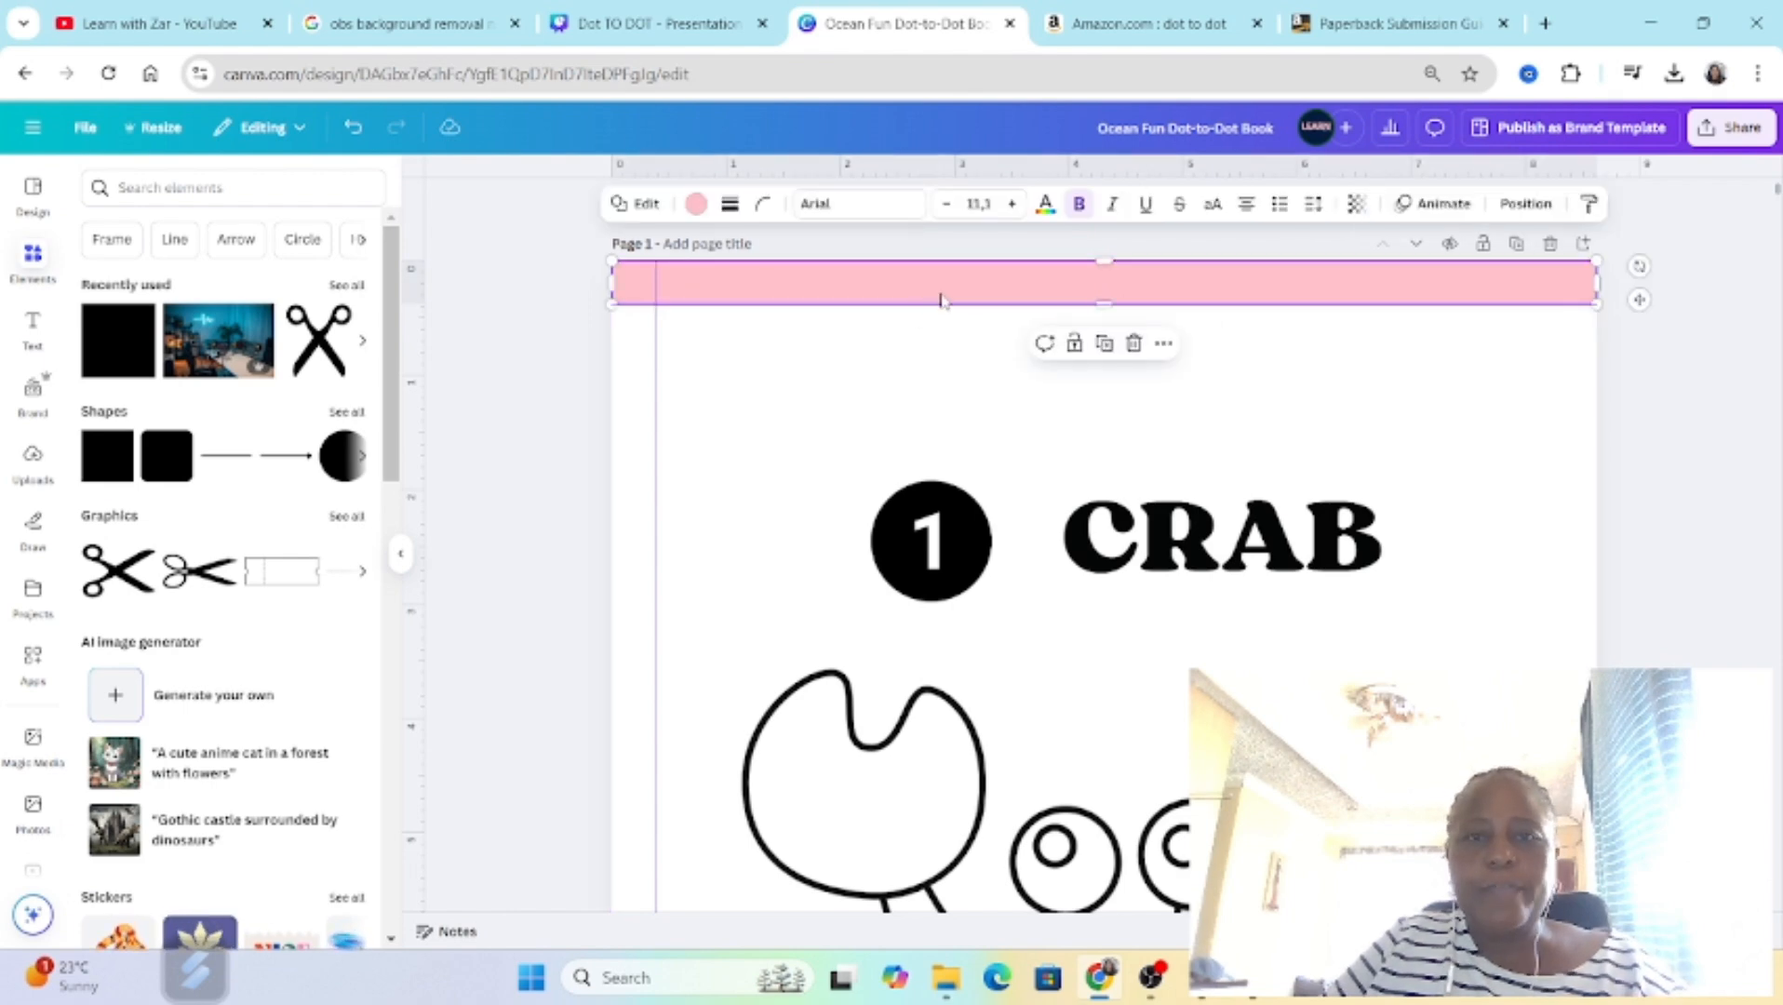
{"action": "left_click", "coordinate": [1105, 343]}
{"action": "scroll", "coordinate": [1106, 361], "scroll_direction": "down", "scroll_amount": 2}
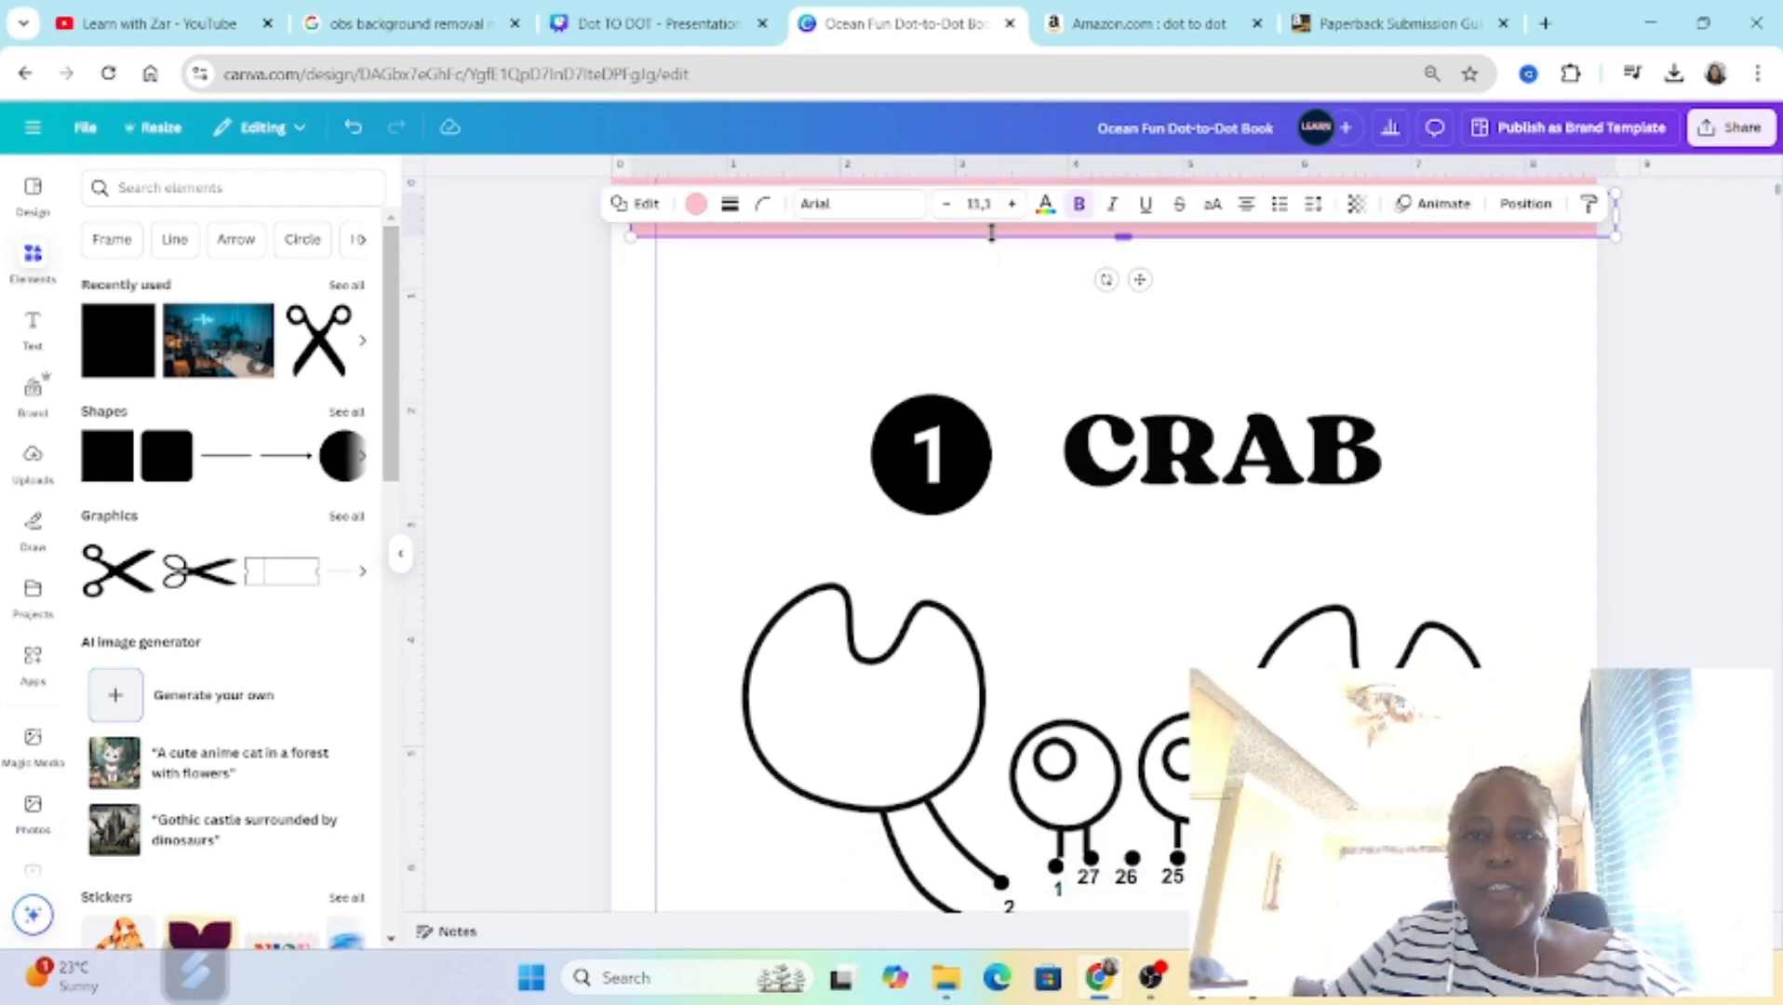
{"action": "scroll", "coordinate": [1247, 507], "scroll_direction": "down", "scroll_amount": 4}
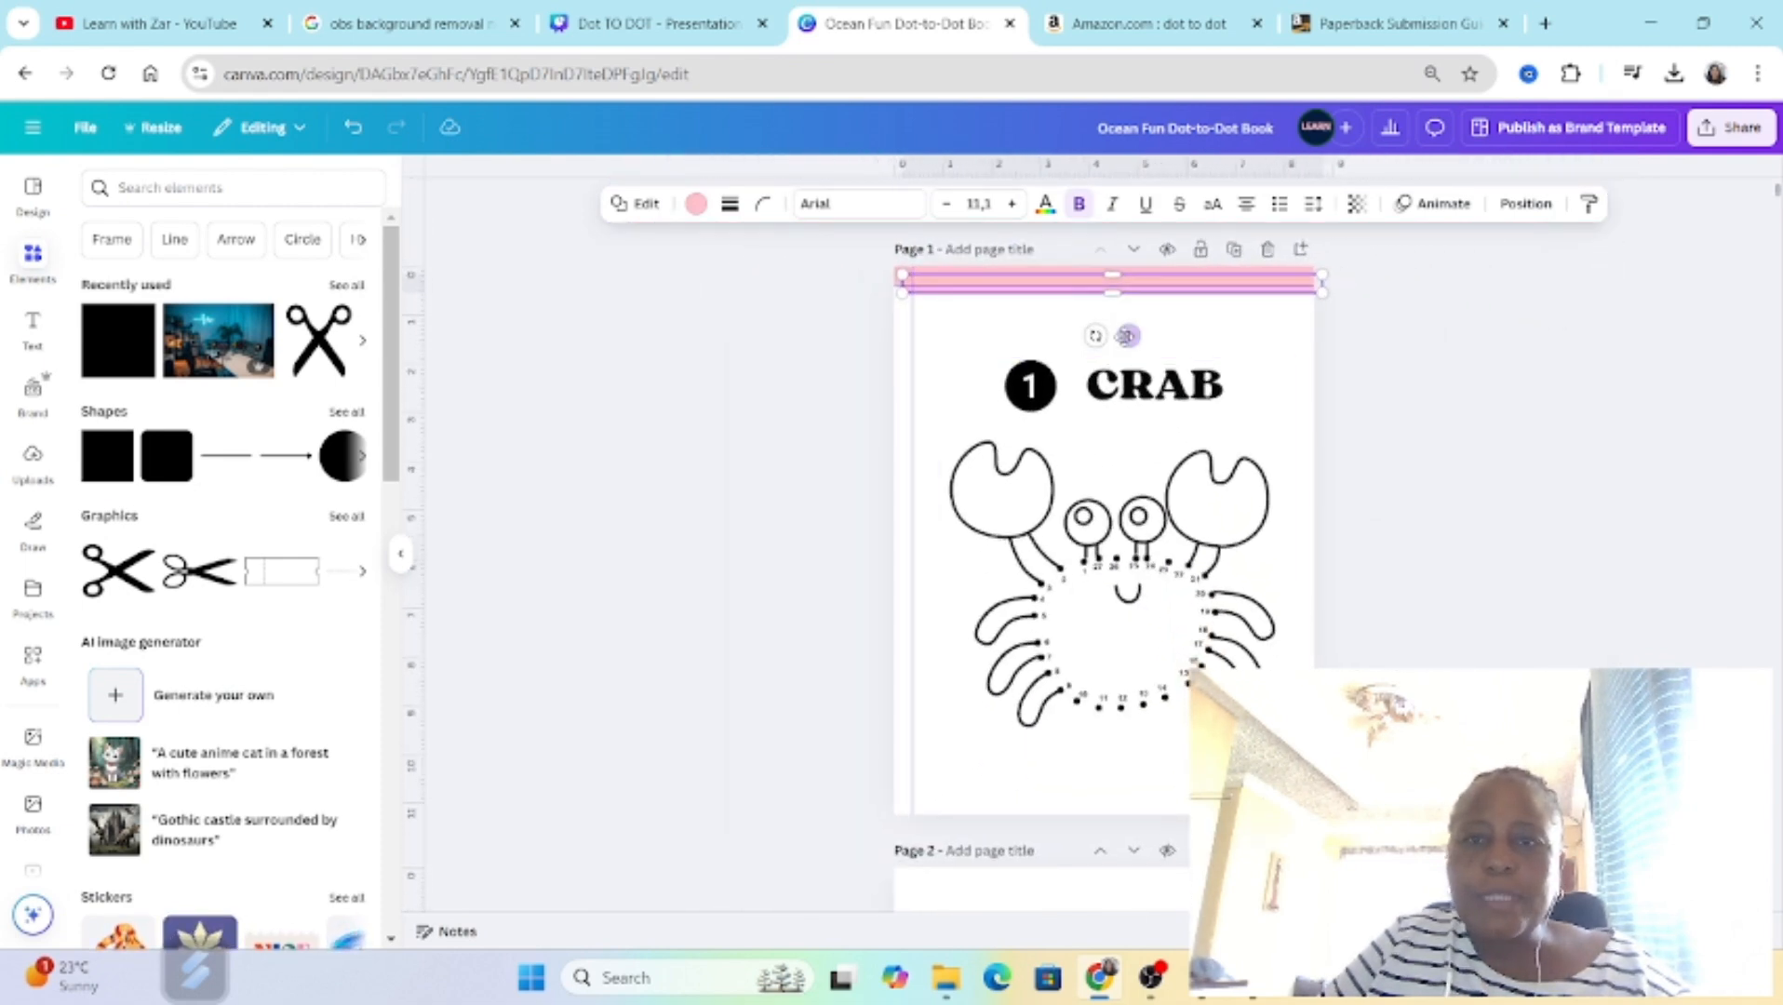
{"action": "left_click_drag", "start_coordinate": [1126, 337], "coordinate": [1108, 856]}
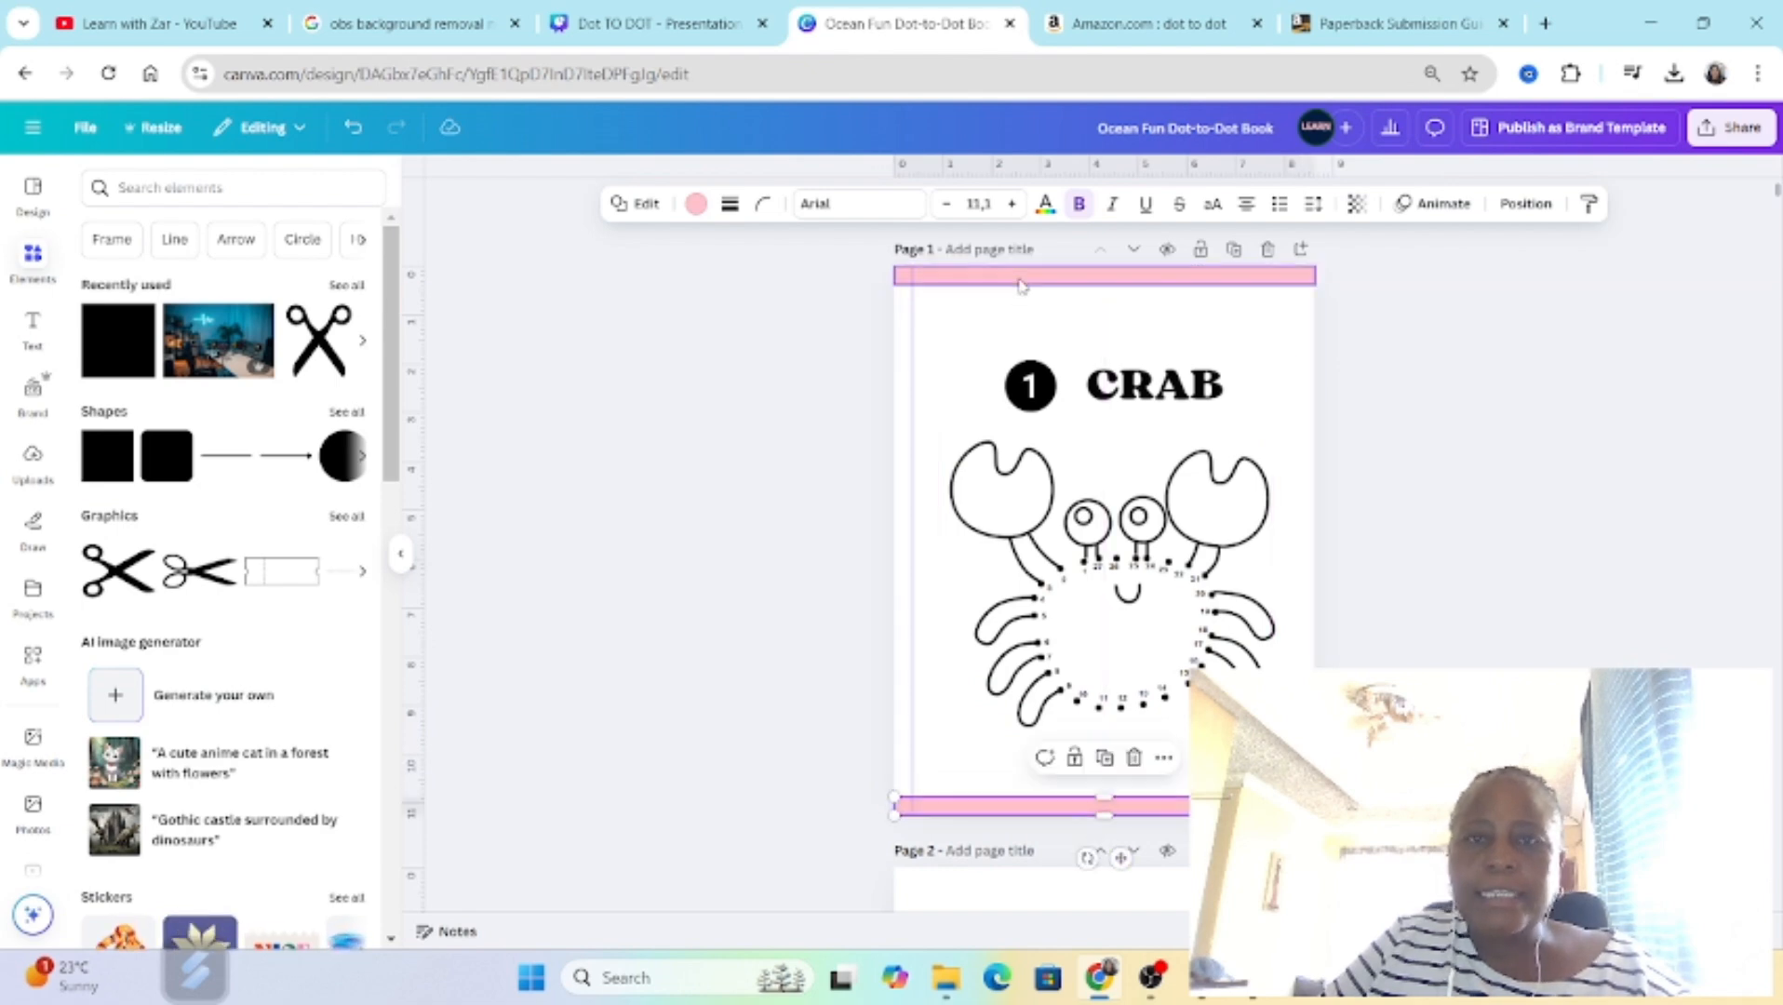
Step: Duplicate the pink top band, rotate the copy to vertical and cover the crab page's left and right margins with such bands
{"action": "left_click", "coordinate": [1018, 277]}
{"action": "left_click", "coordinate": [1104, 229]}
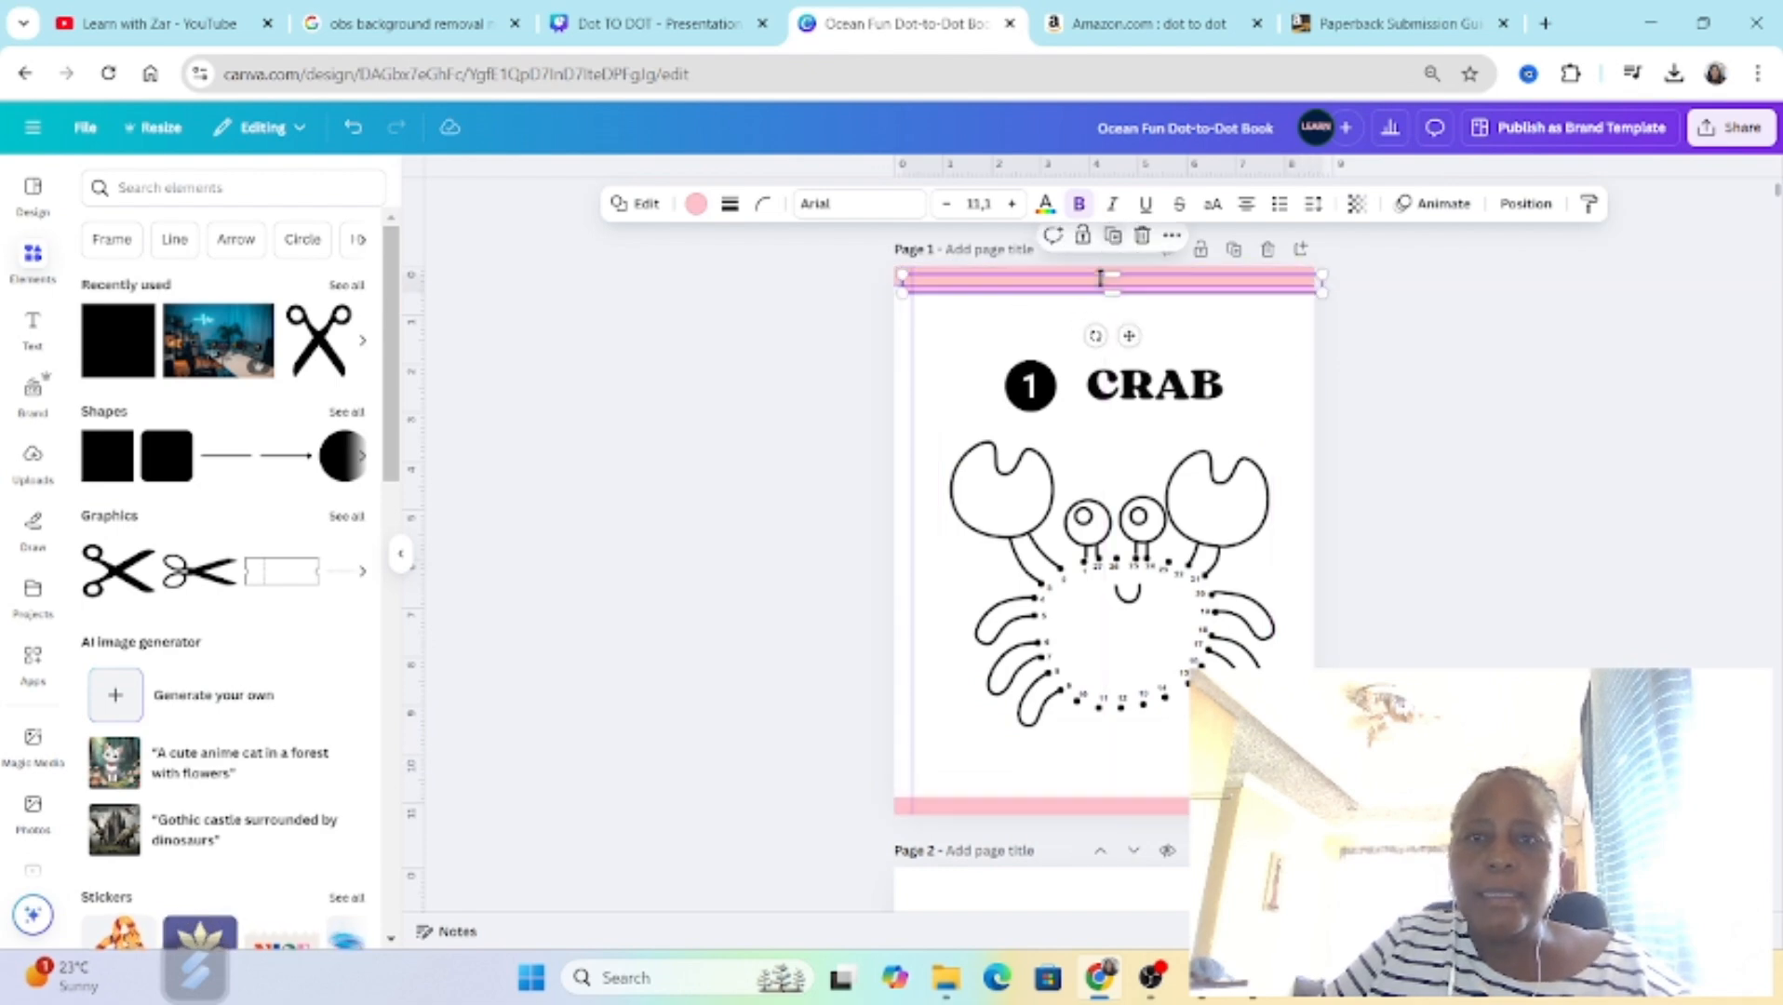
{"action": "left_click_drag", "start_coordinate": [1096, 335], "coordinate": [1246, 294]}
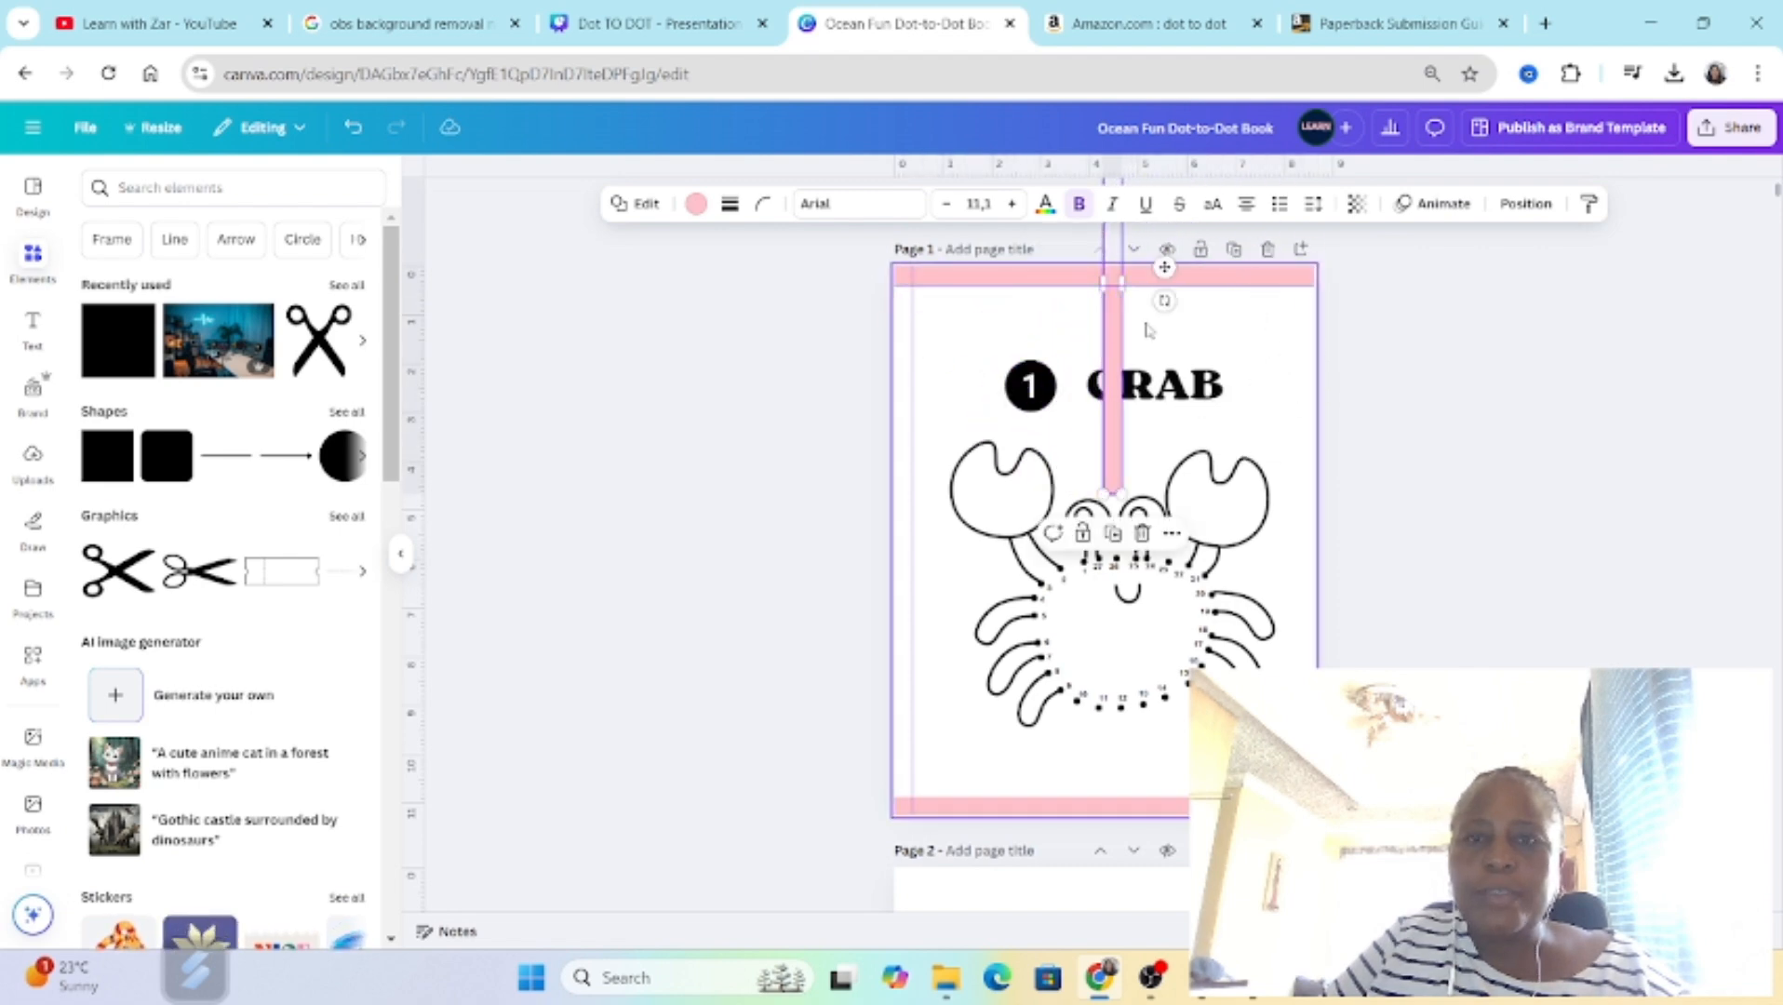
{"action": "left_click_drag", "start_coordinate": [1004, 359], "coordinate": [957, 464]}
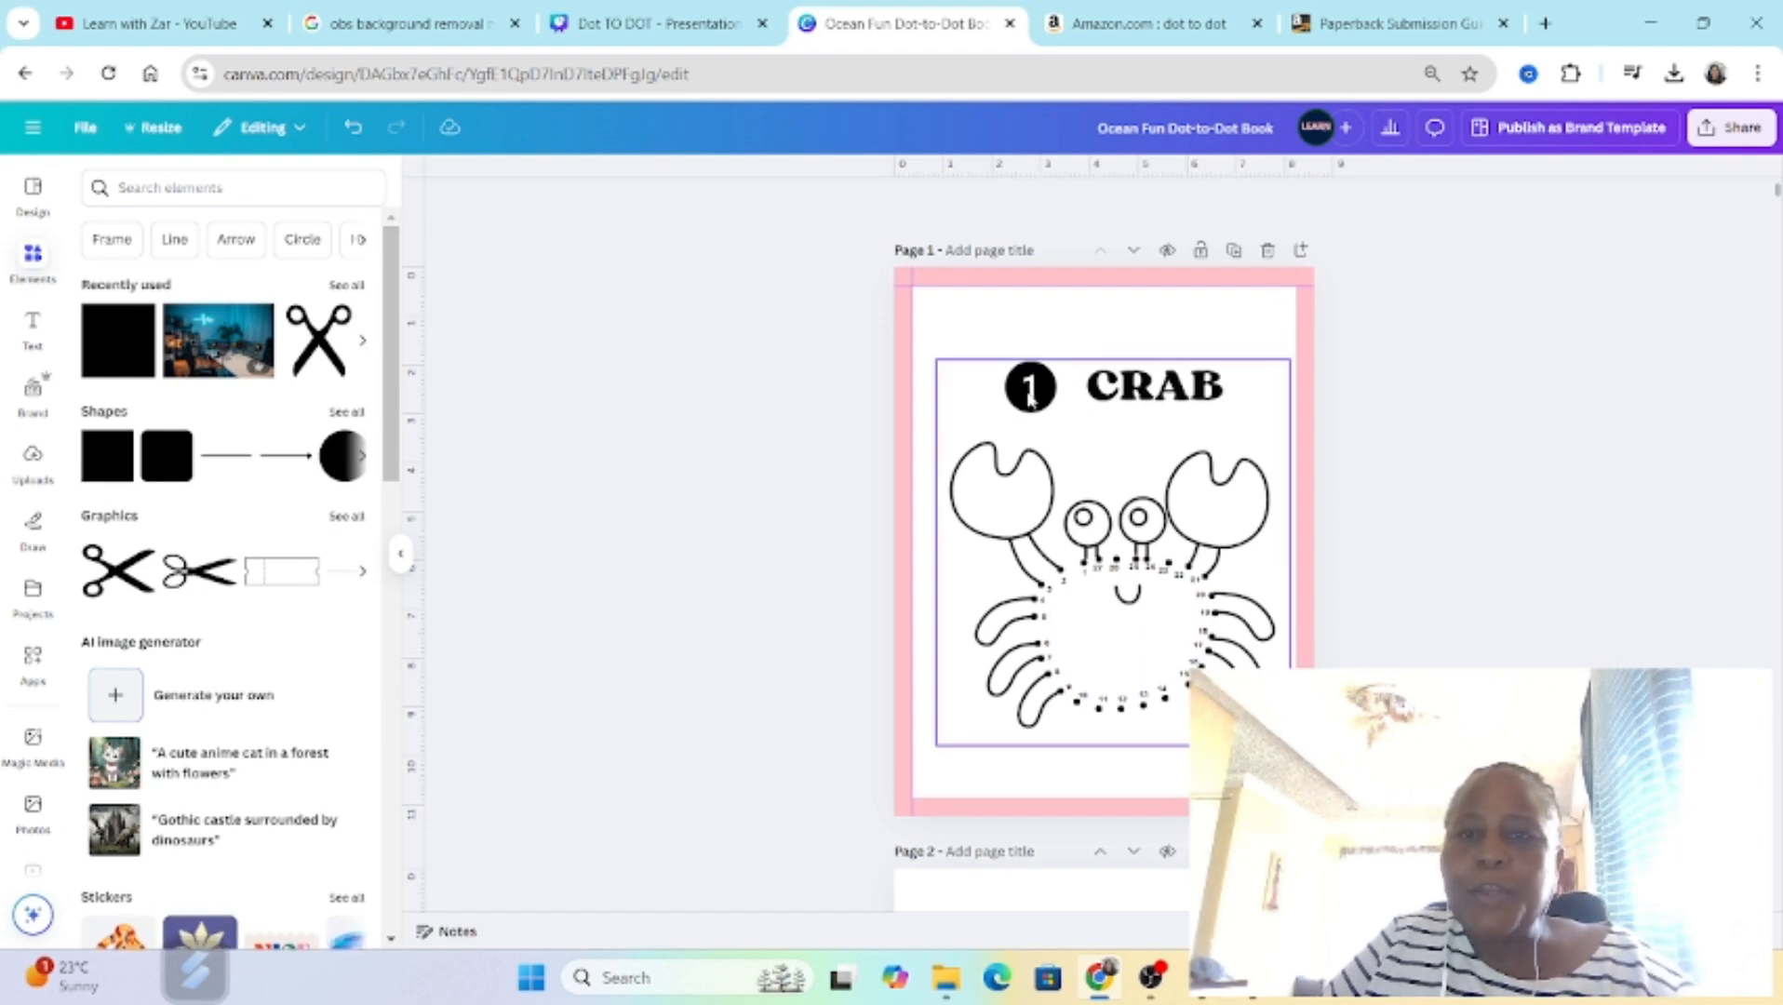
{"action": "left_click", "coordinate": [1023, 317]}
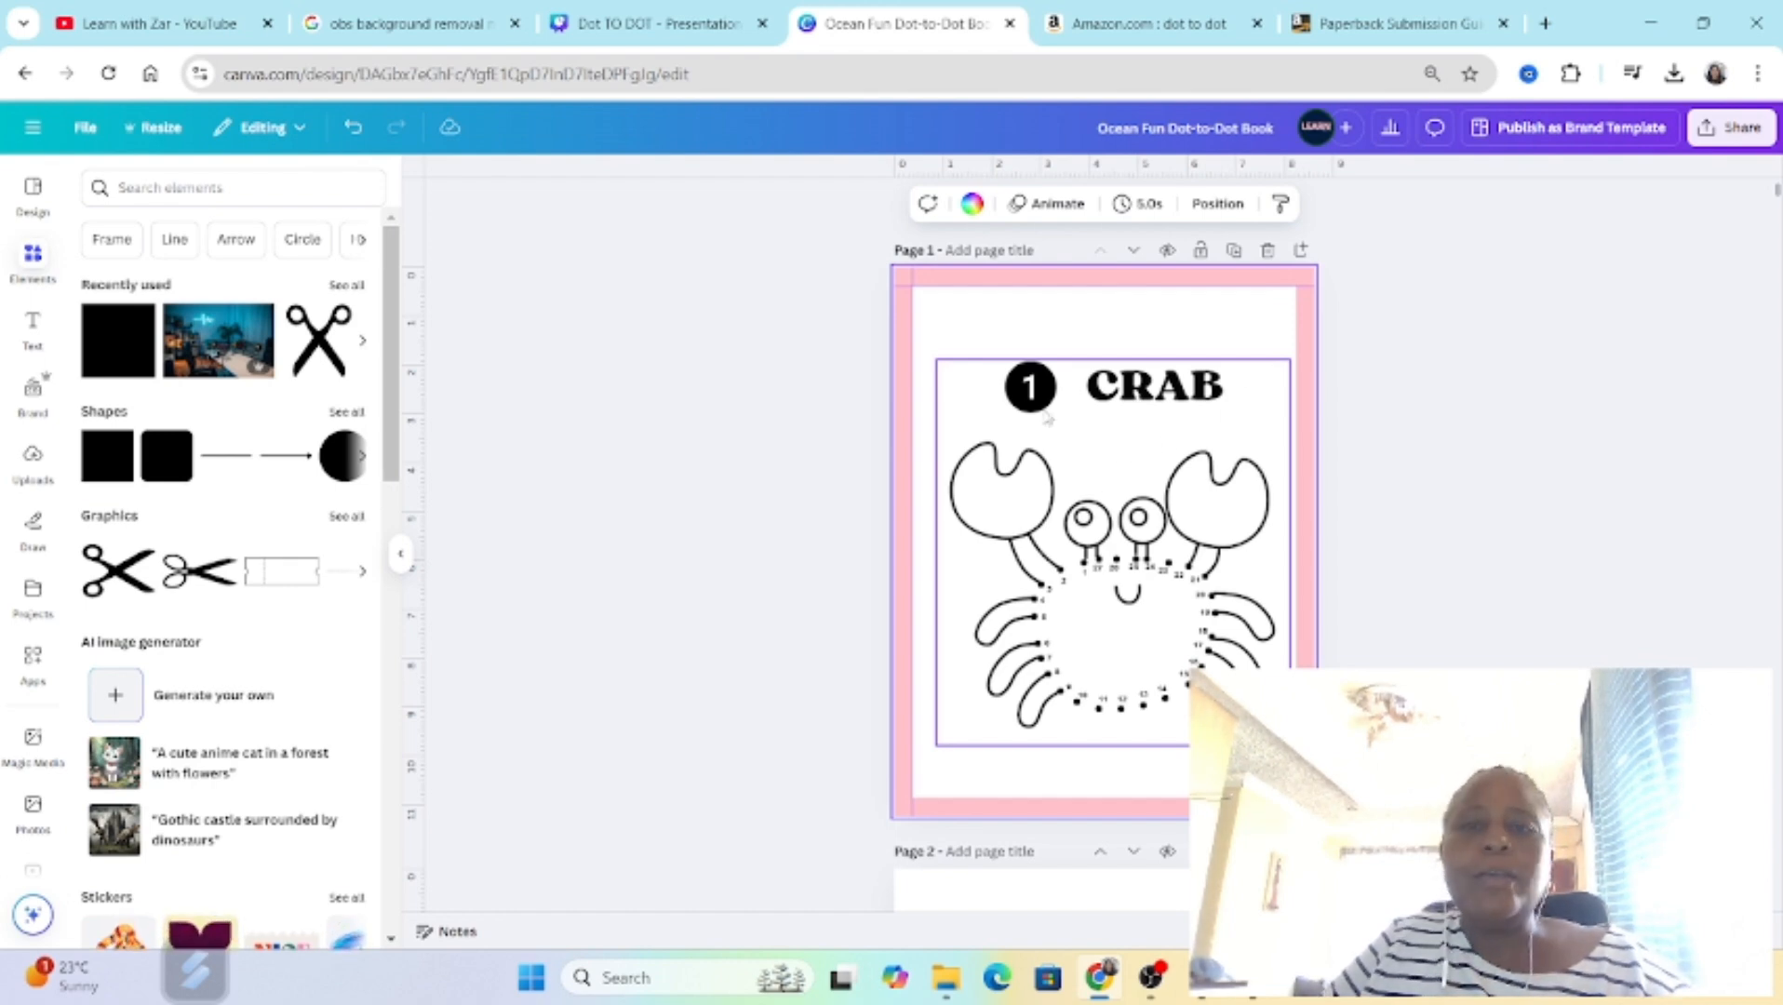
Step: Review the ocean book's dot-to-dot, maze and blank pages up to page 31 and return to the first pages
{"action": "scroll", "coordinate": [1174, 463], "scroll_direction": "down", "scroll_amount": 10}
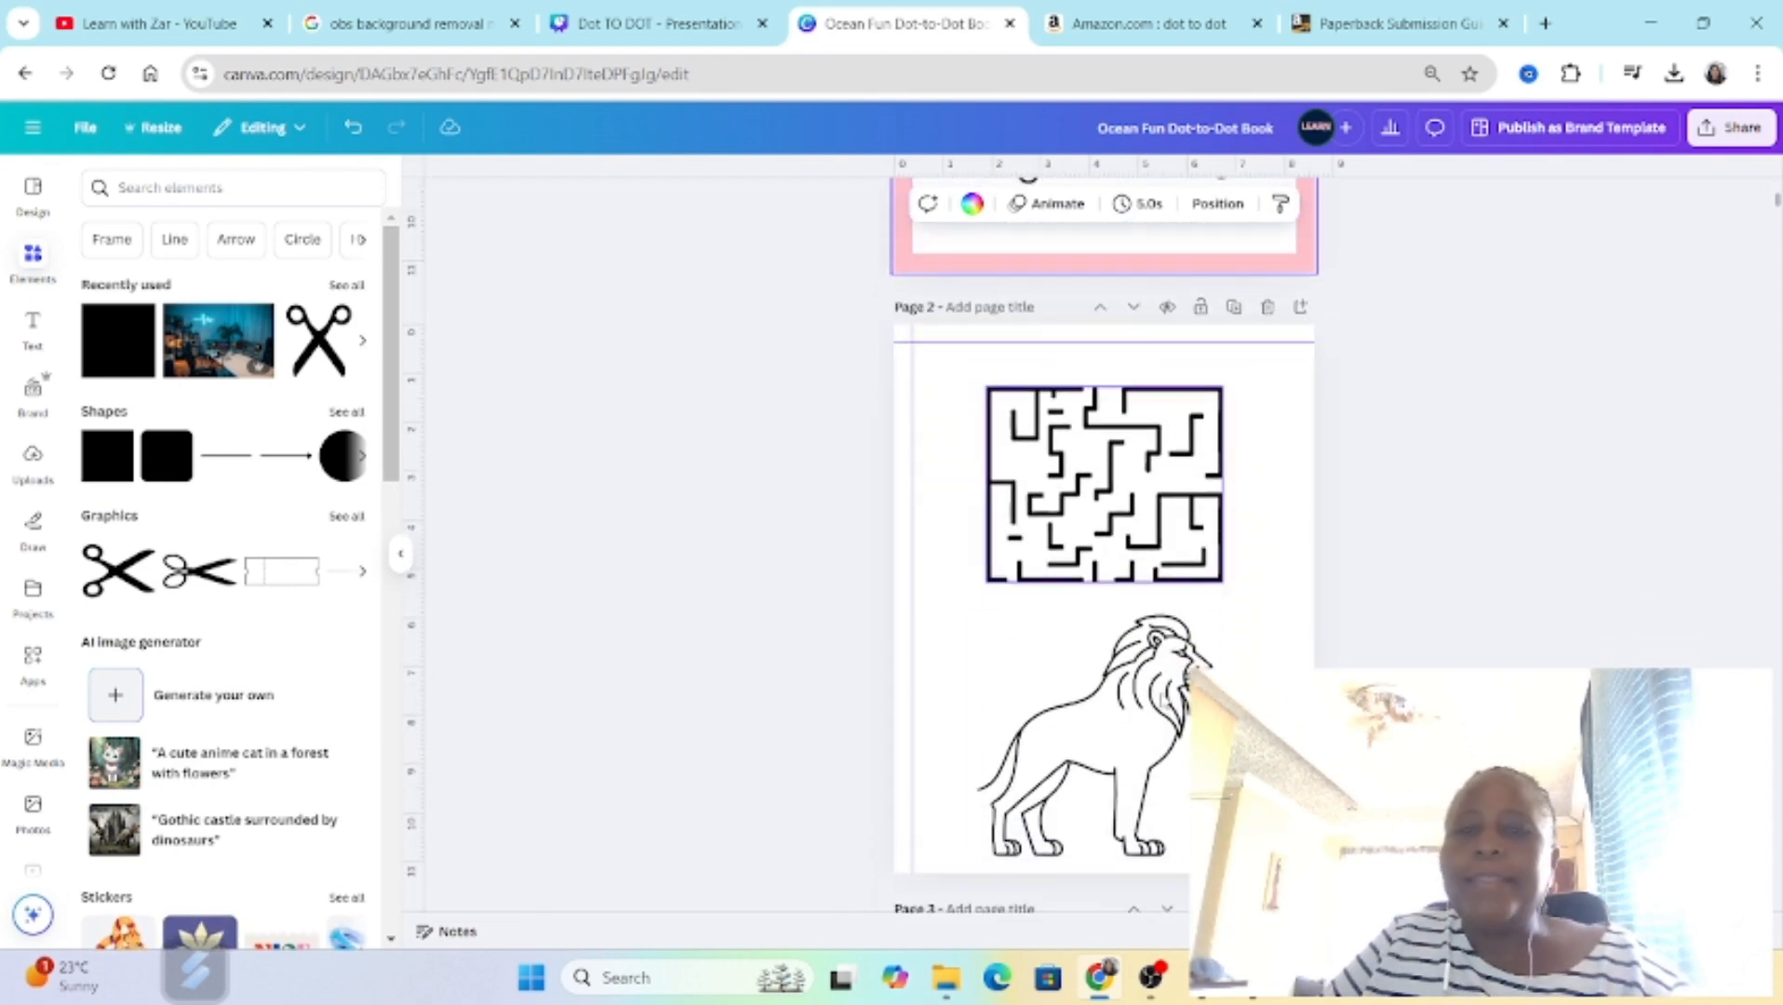
{"action": "scroll", "coordinate": [1224, 660], "scroll_direction": "down", "scroll_amount": 20}
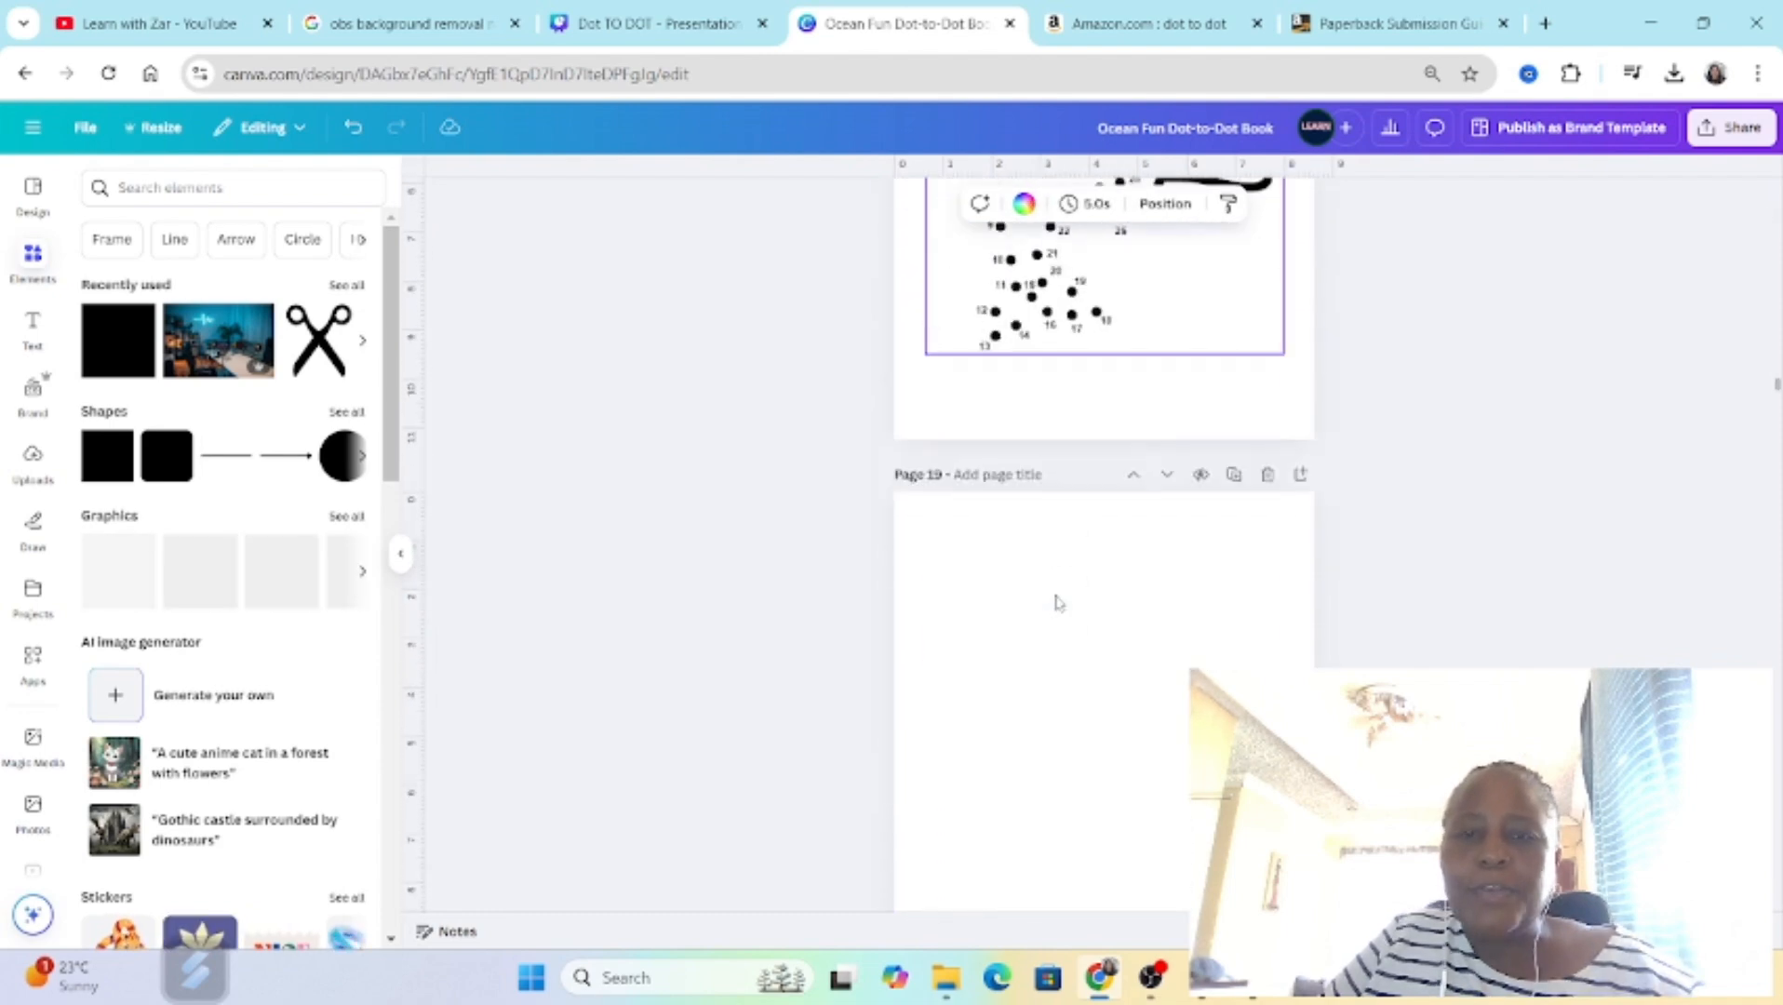
{"action": "scroll", "coordinate": [1057, 610], "scroll_direction": "down", "scroll_amount": 15}
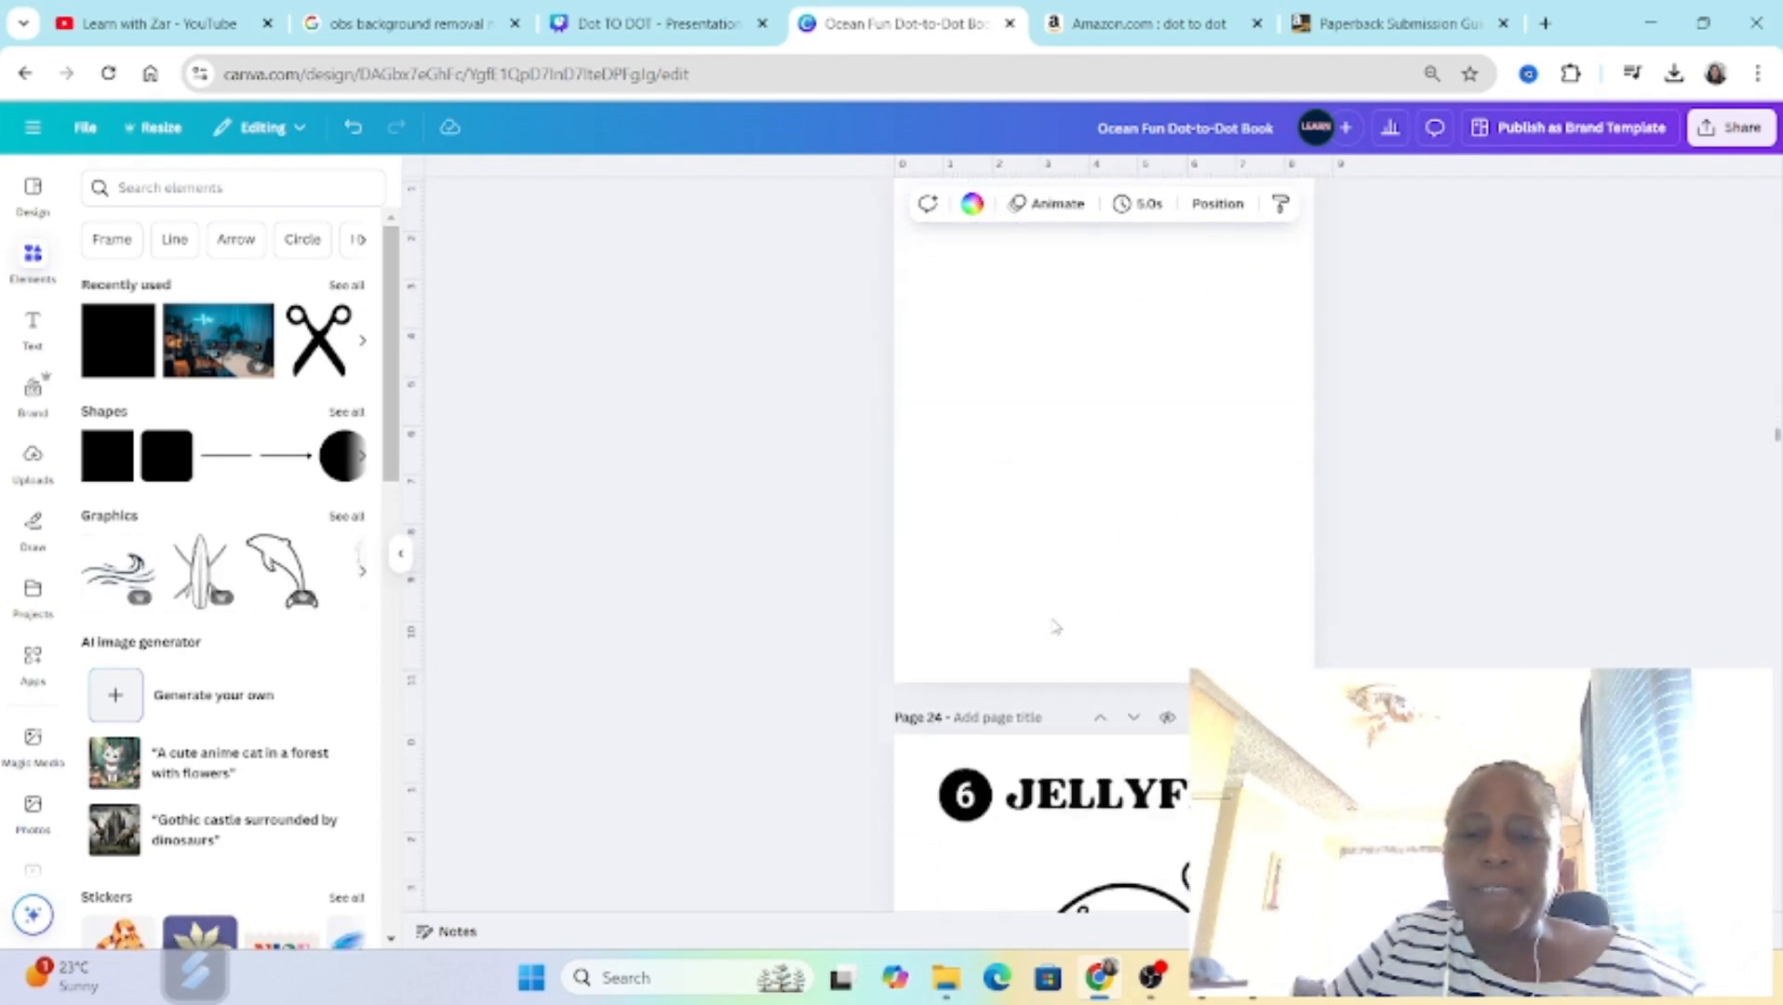
{"action": "scroll", "coordinate": [1054, 626], "scroll_direction": "down", "scroll_amount": 15}
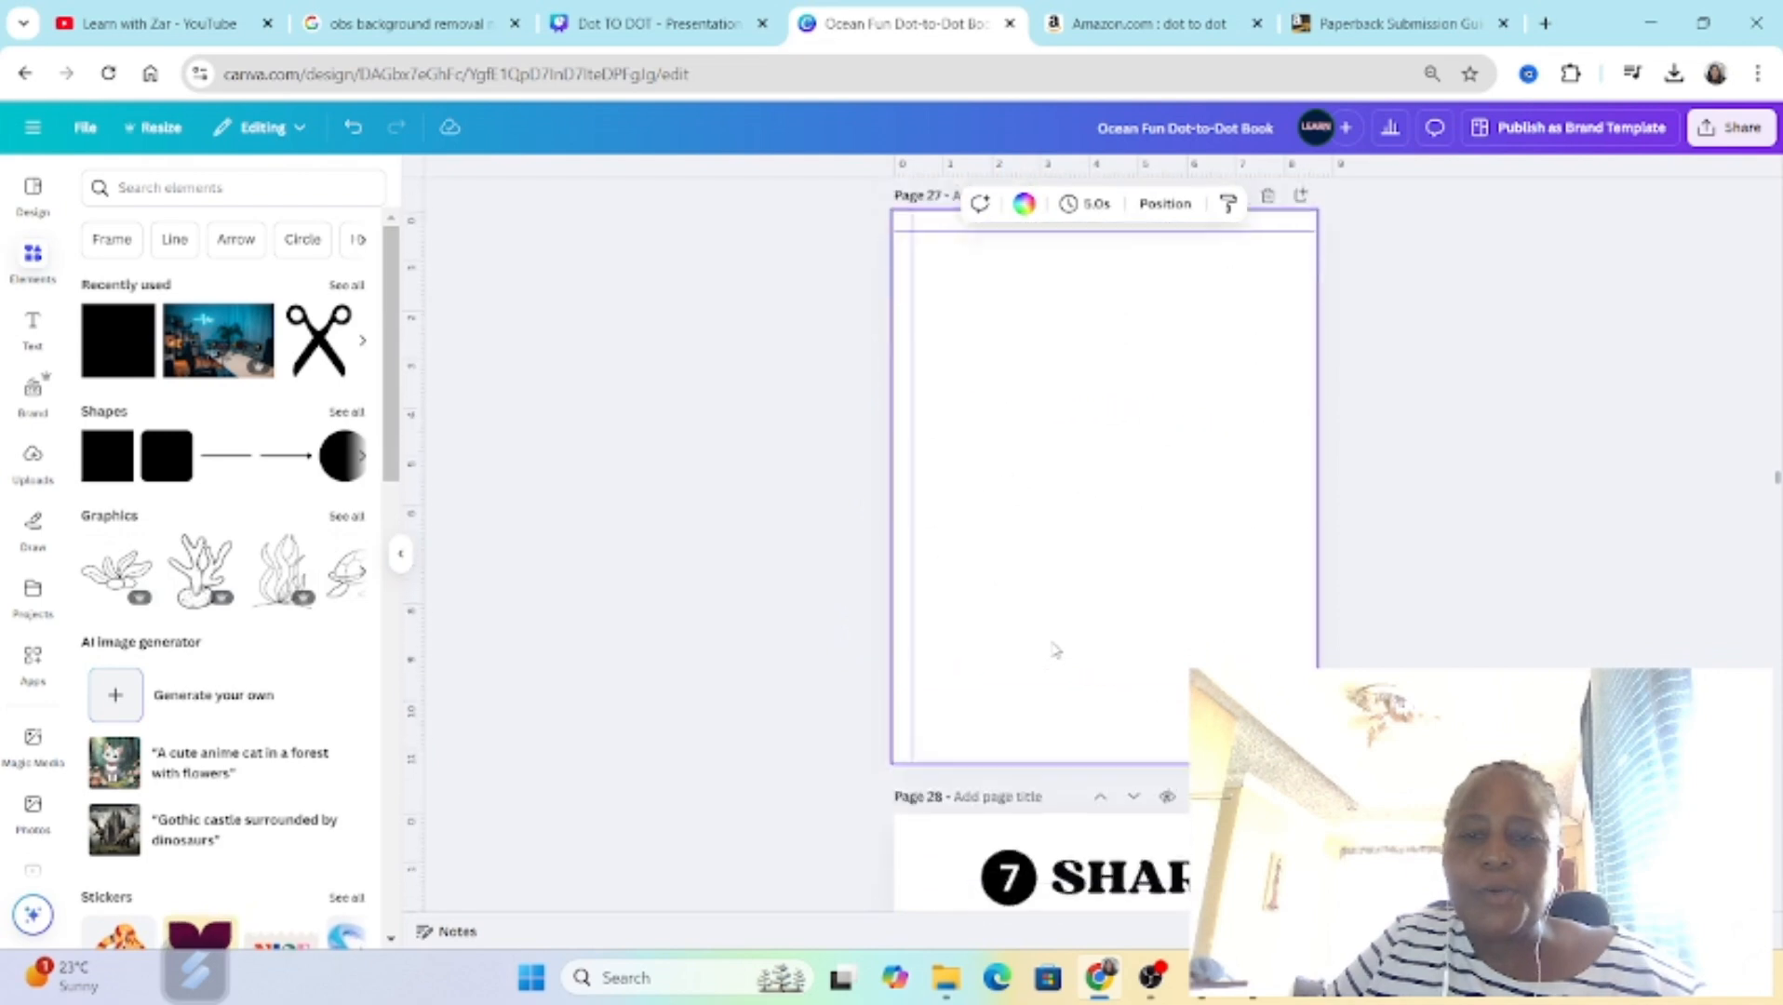
{"action": "scroll", "coordinate": [1056, 651], "scroll_direction": "down", "scroll_amount": 10}
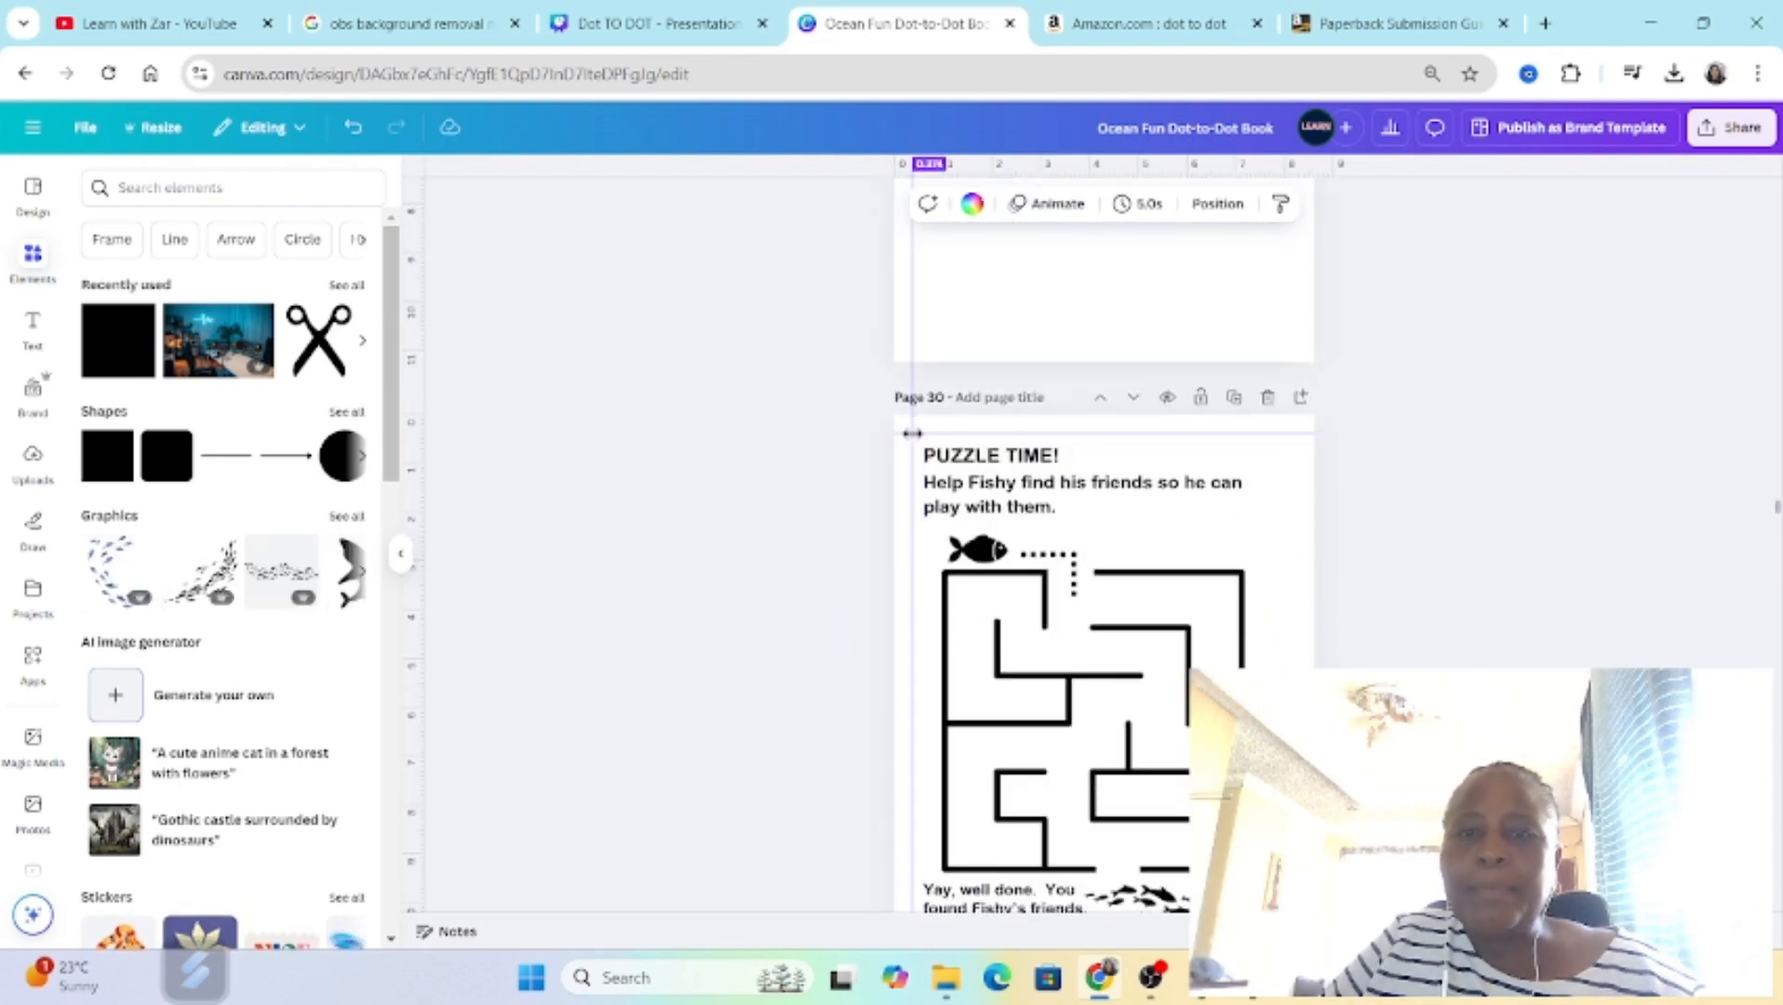
{"action": "scroll", "coordinate": [1116, 882], "scroll_direction": "down", "scroll_amount": 3}
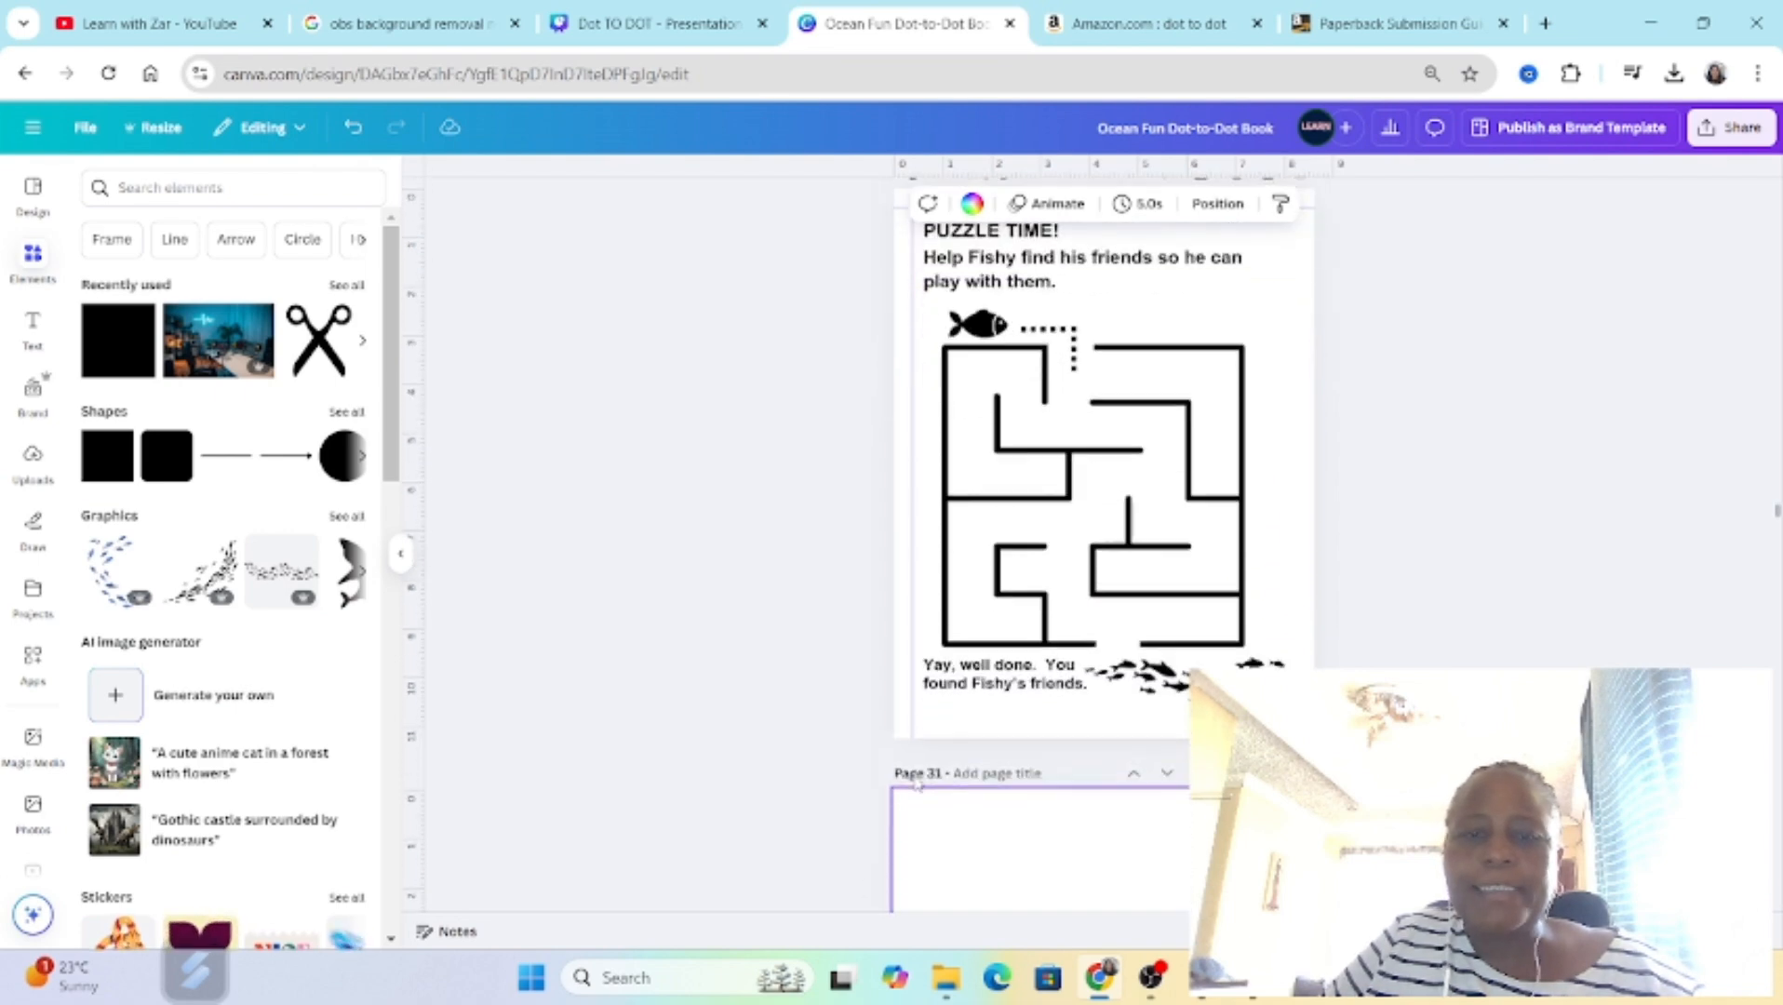
{"action": "scroll", "coordinate": [1117, 753], "scroll_direction": "up", "scroll_amount": 20}
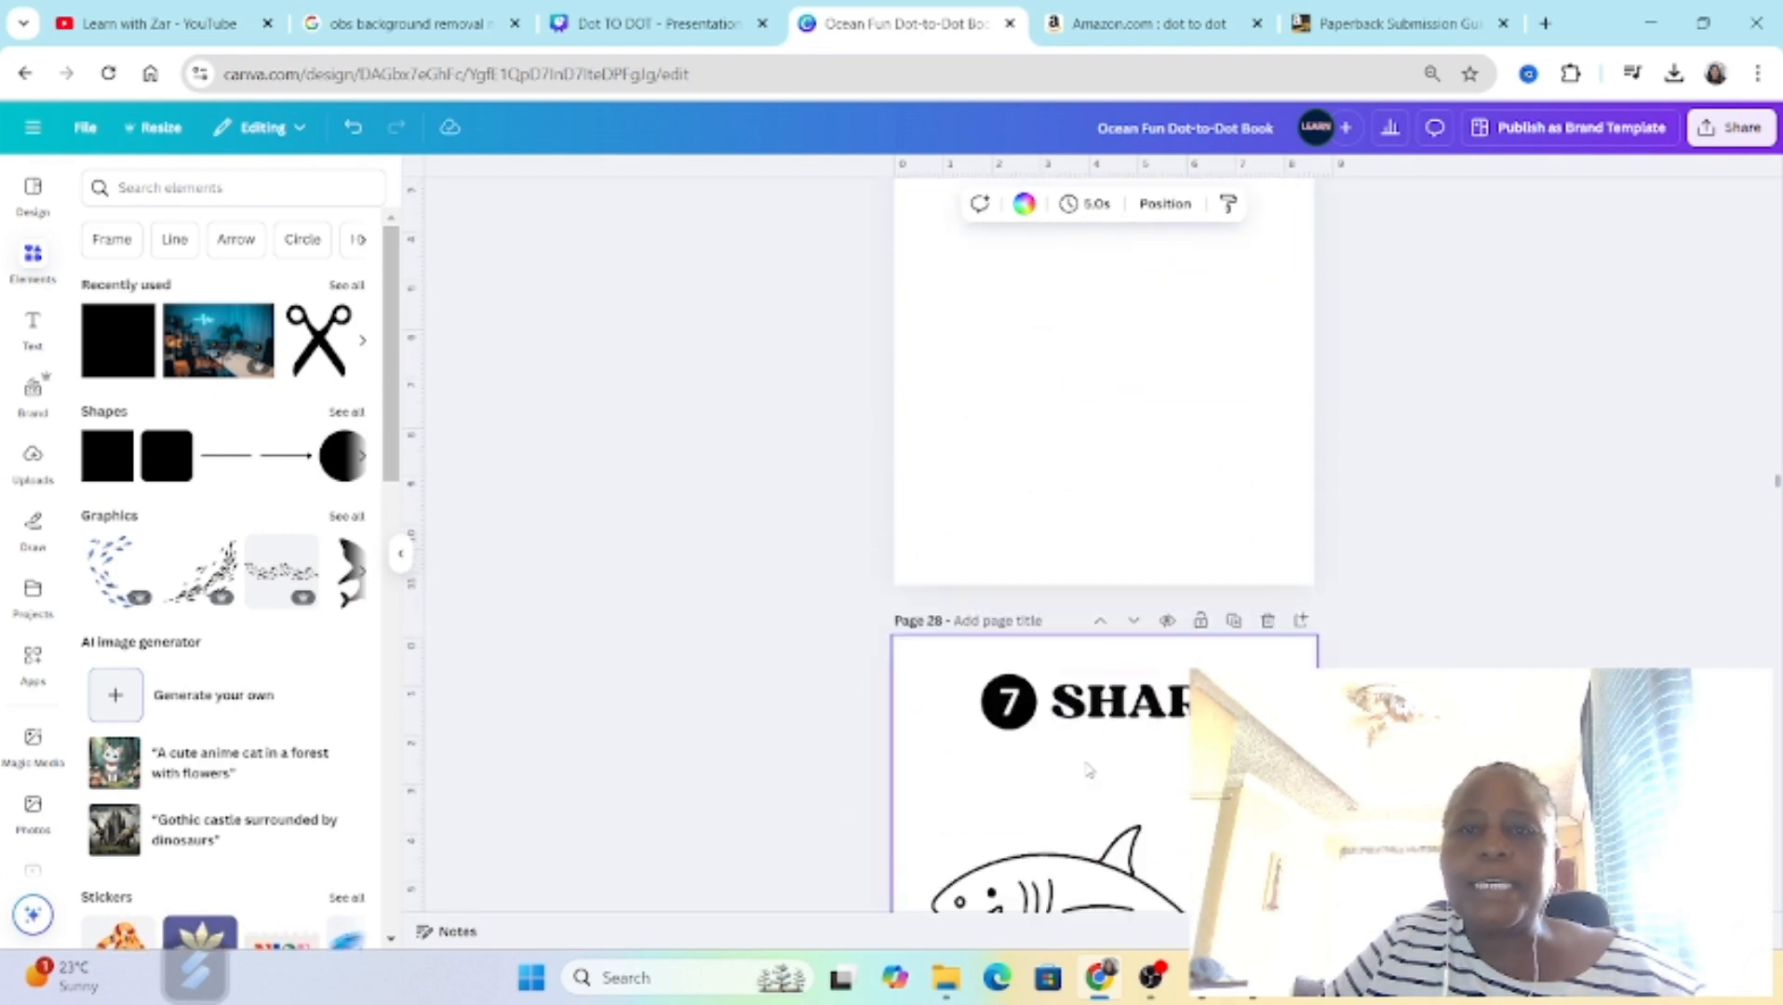
{"action": "scroll", "coordinate": [1101, 696], "scroll_direction": "up", "scroll_amount": 20}
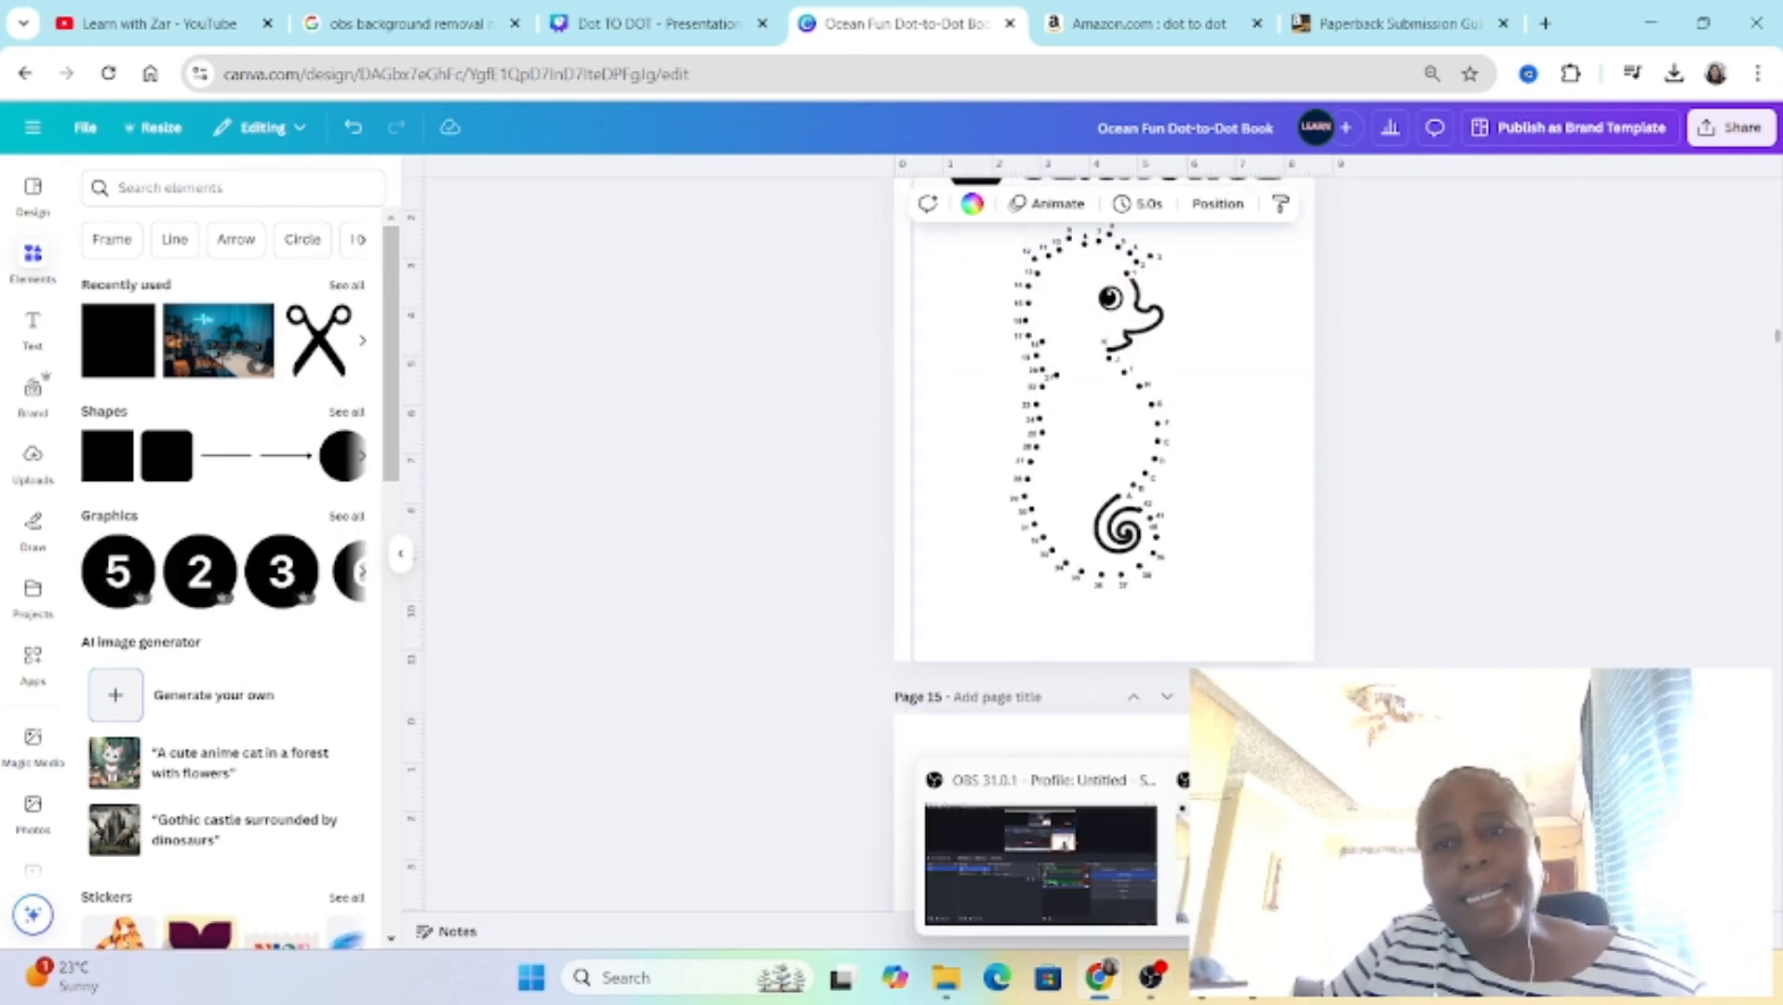
{"action": "scroll", "coordinate": [1243, 541], "scroll_direction": "up", "scroll_amount": 10}
{"action": "scroll", "coordinate": [1243, 541], "scroll_direction": "up", "scroll_amount": 15}
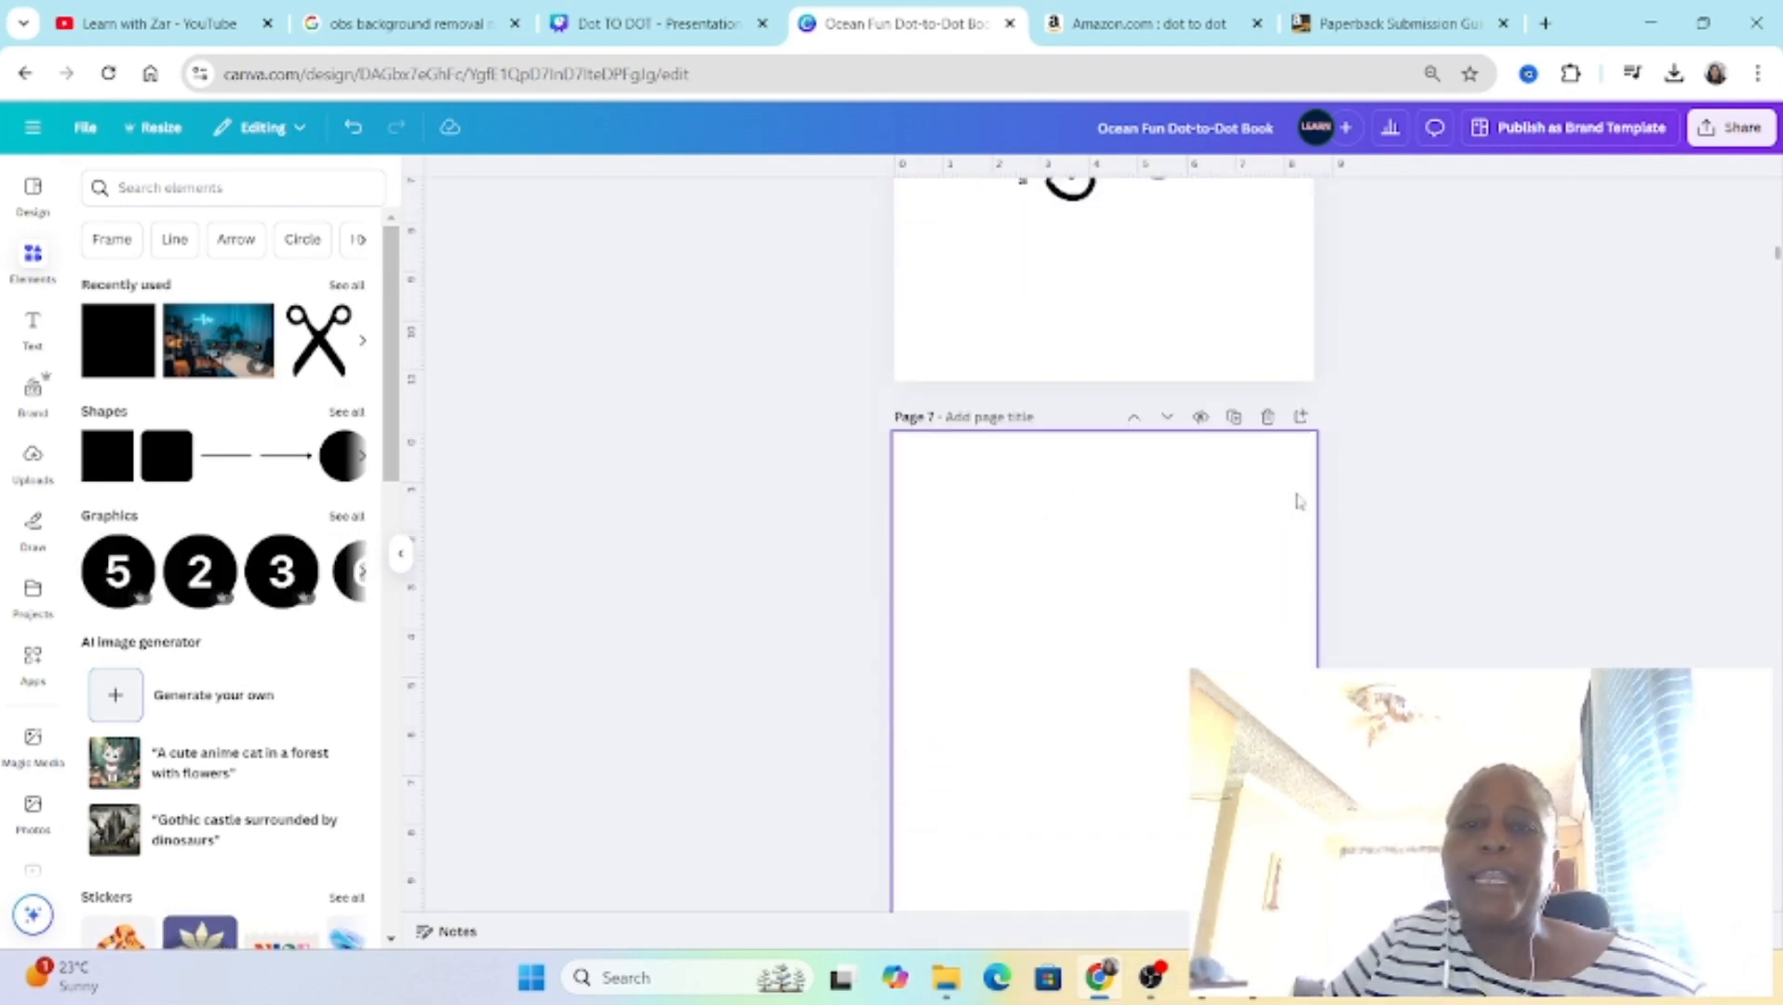
{"action": "scroll", "coordinate": [1254, 461], "scroll_direction": "up", "scroll_amount": 10}
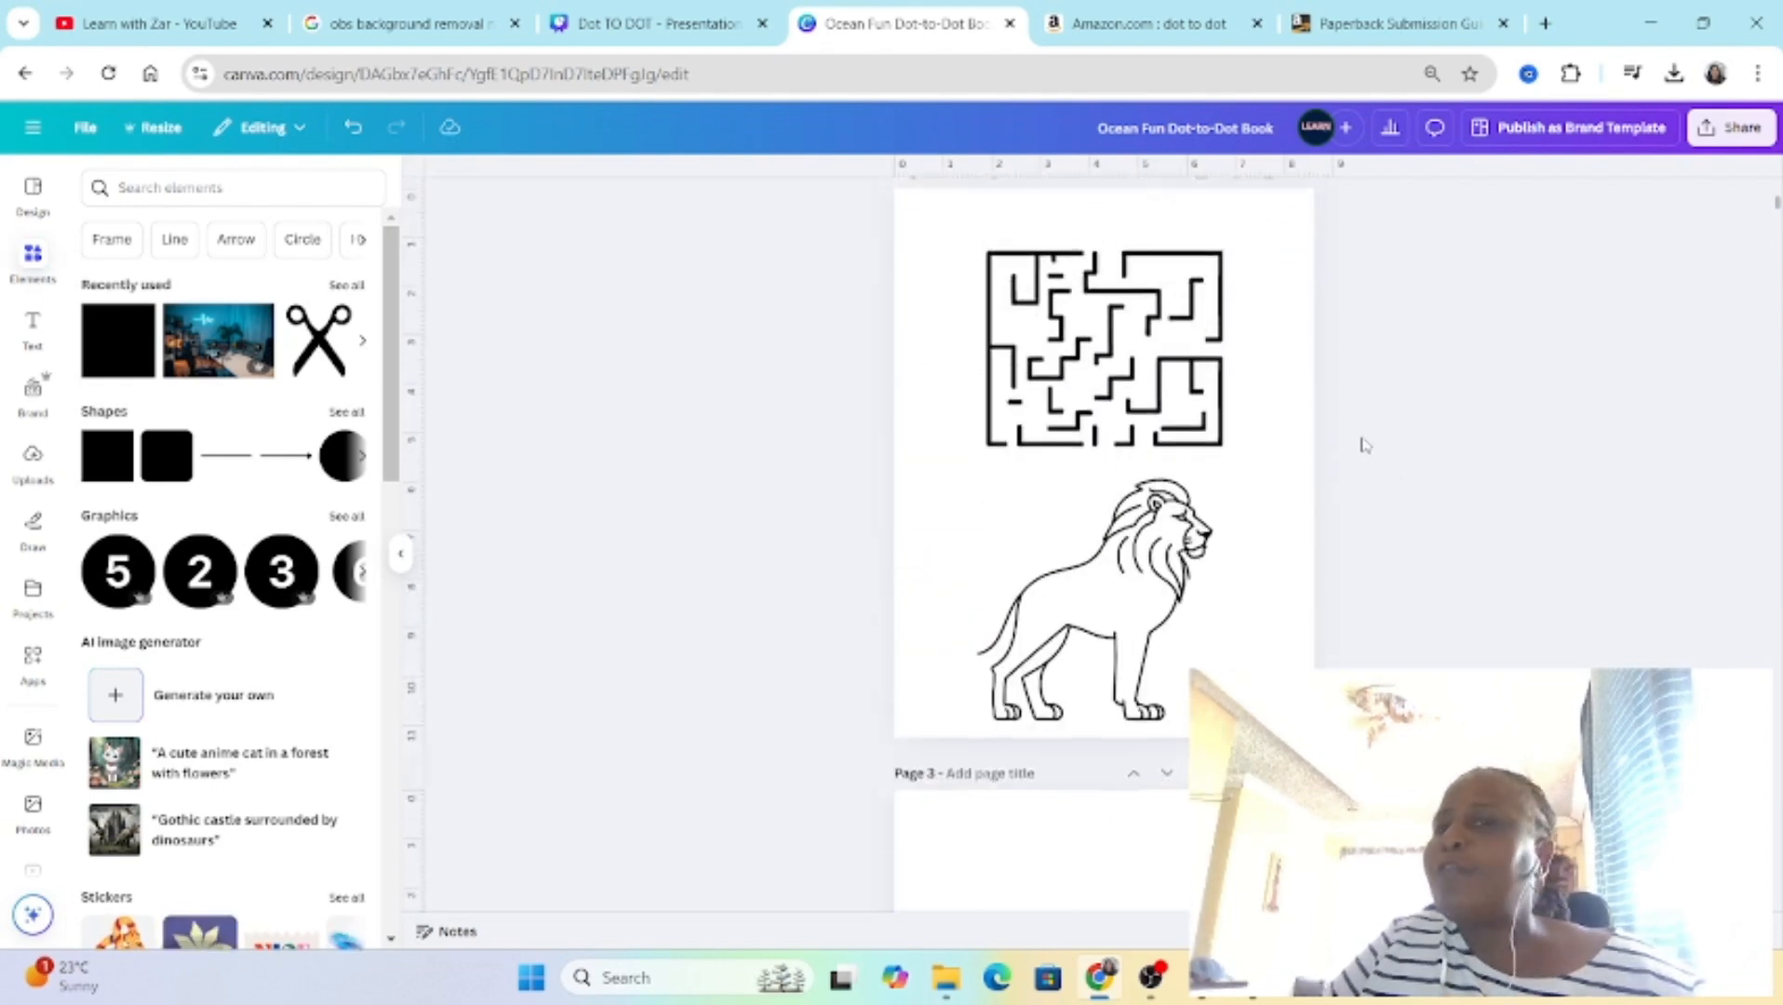
Step: Delete all the pink margin bands around the edges of the crab page
{"action": "left_click", "coordinate": [1306, 407]}
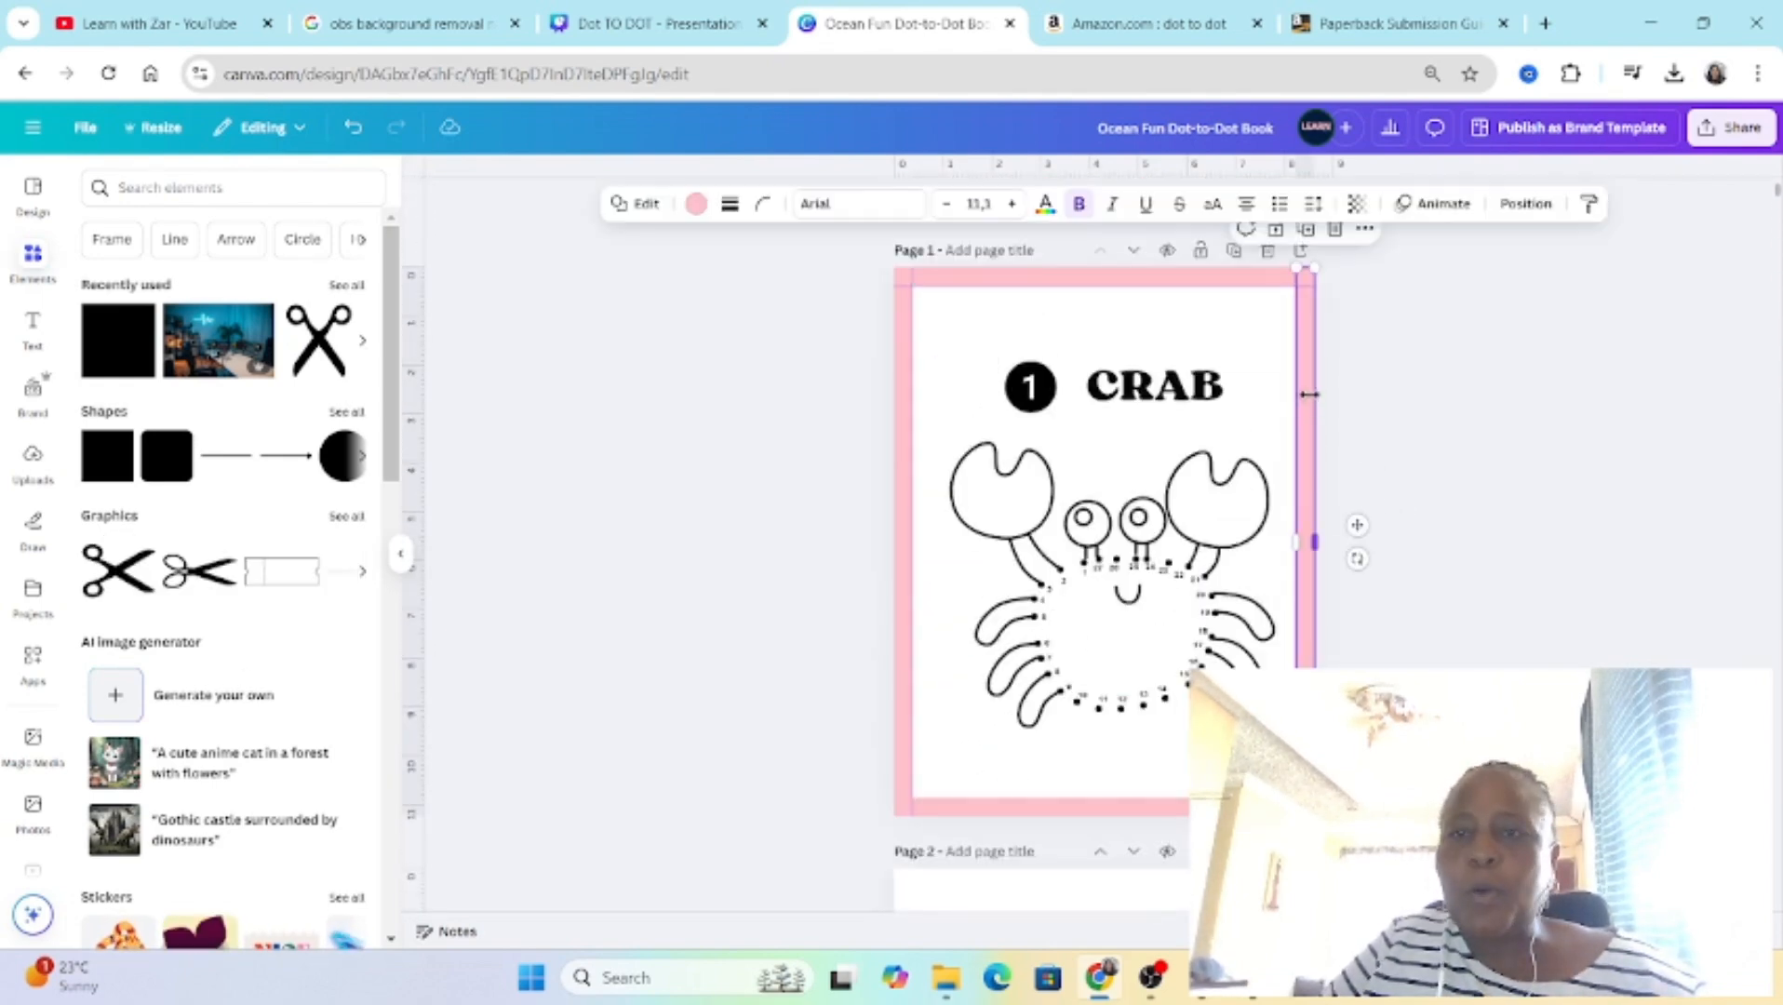
{"action": "left_click", "coordinate": [1341, 244]}
{"action": "left_click", "coordinate": [1236, 273]}
{"action": "left_click", "coordinate": [1105, 231]}
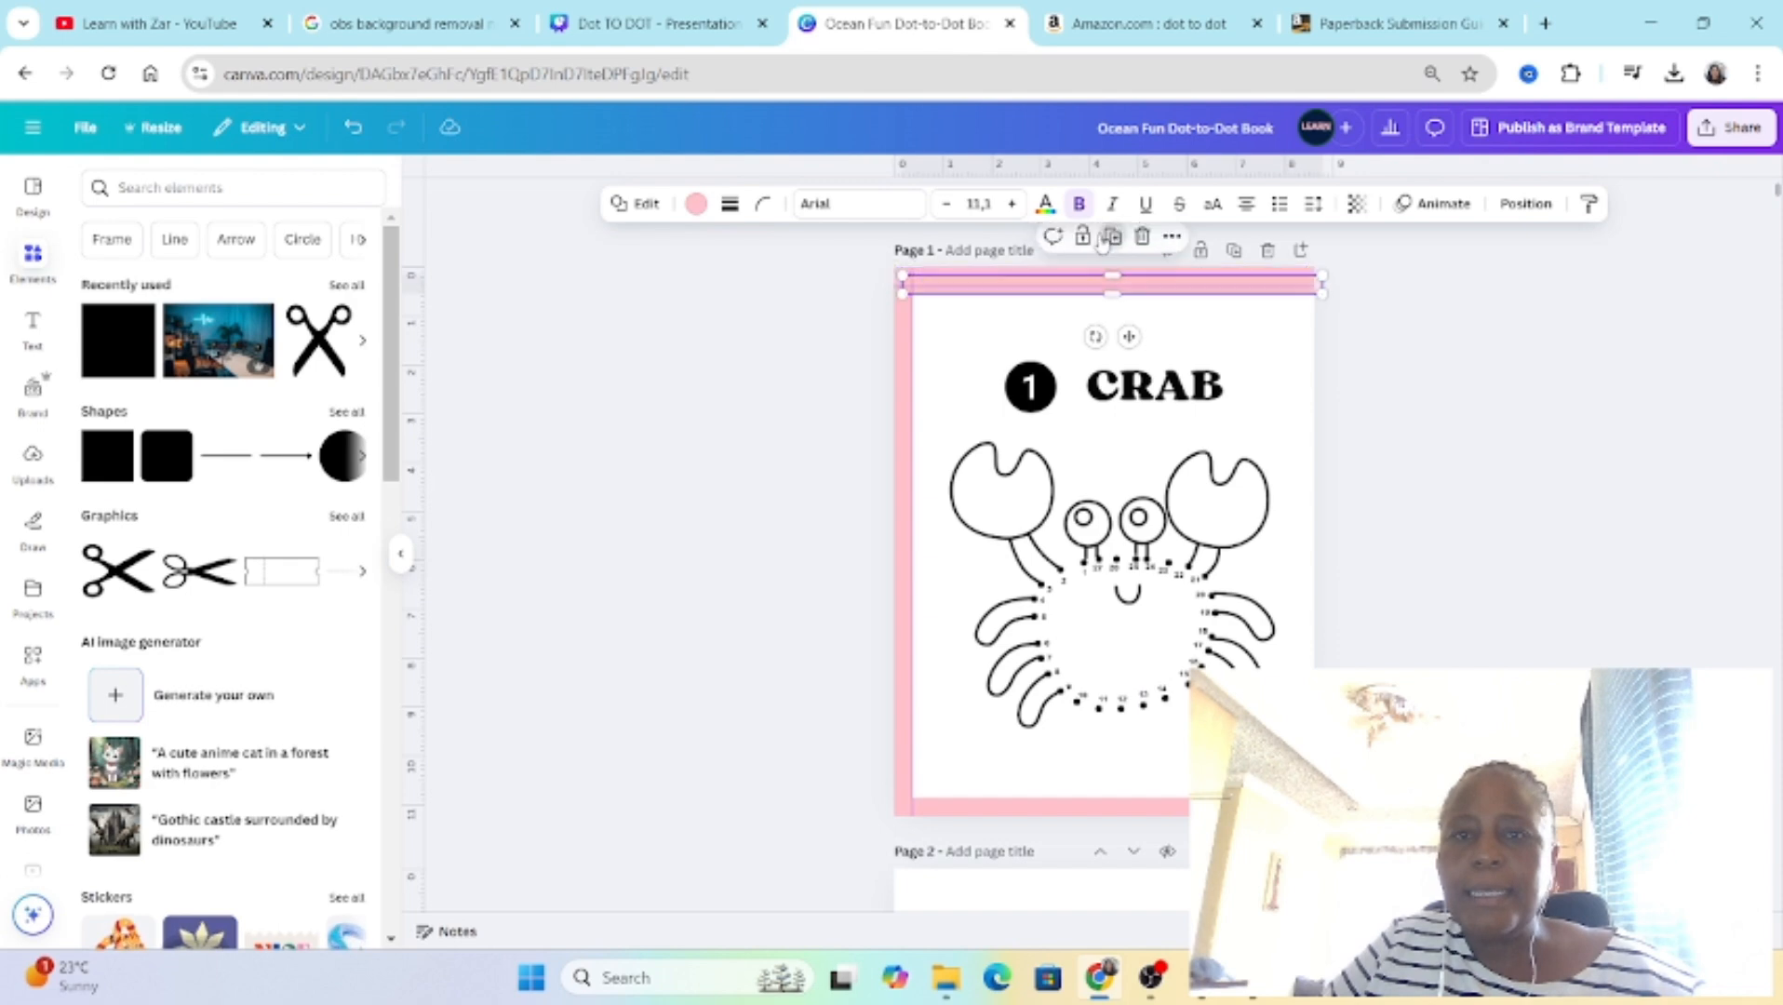
{"action": "left_click", "coordinate": [1142, 238]}
{"action": "left_click", "coordinate": [1064, 276]}
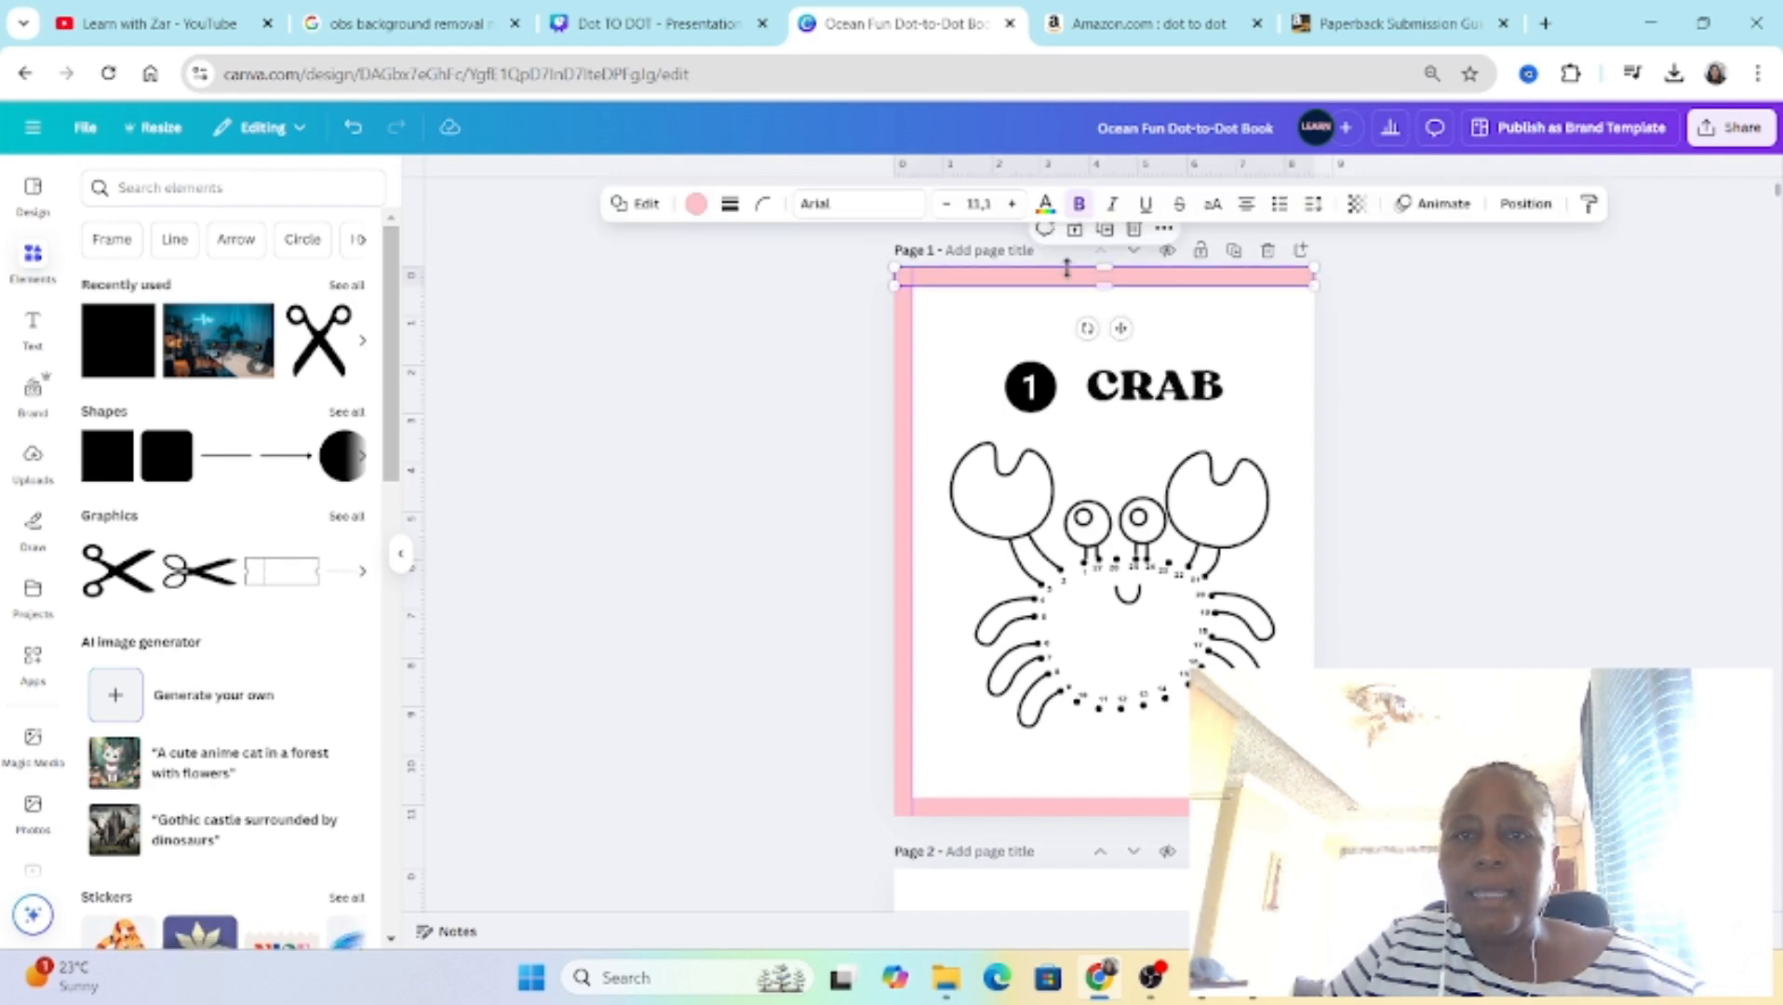
{"action": "left_click", "coordinate": [982, 294]}
{"action": "left_click", "coordinate": [904, 296]}
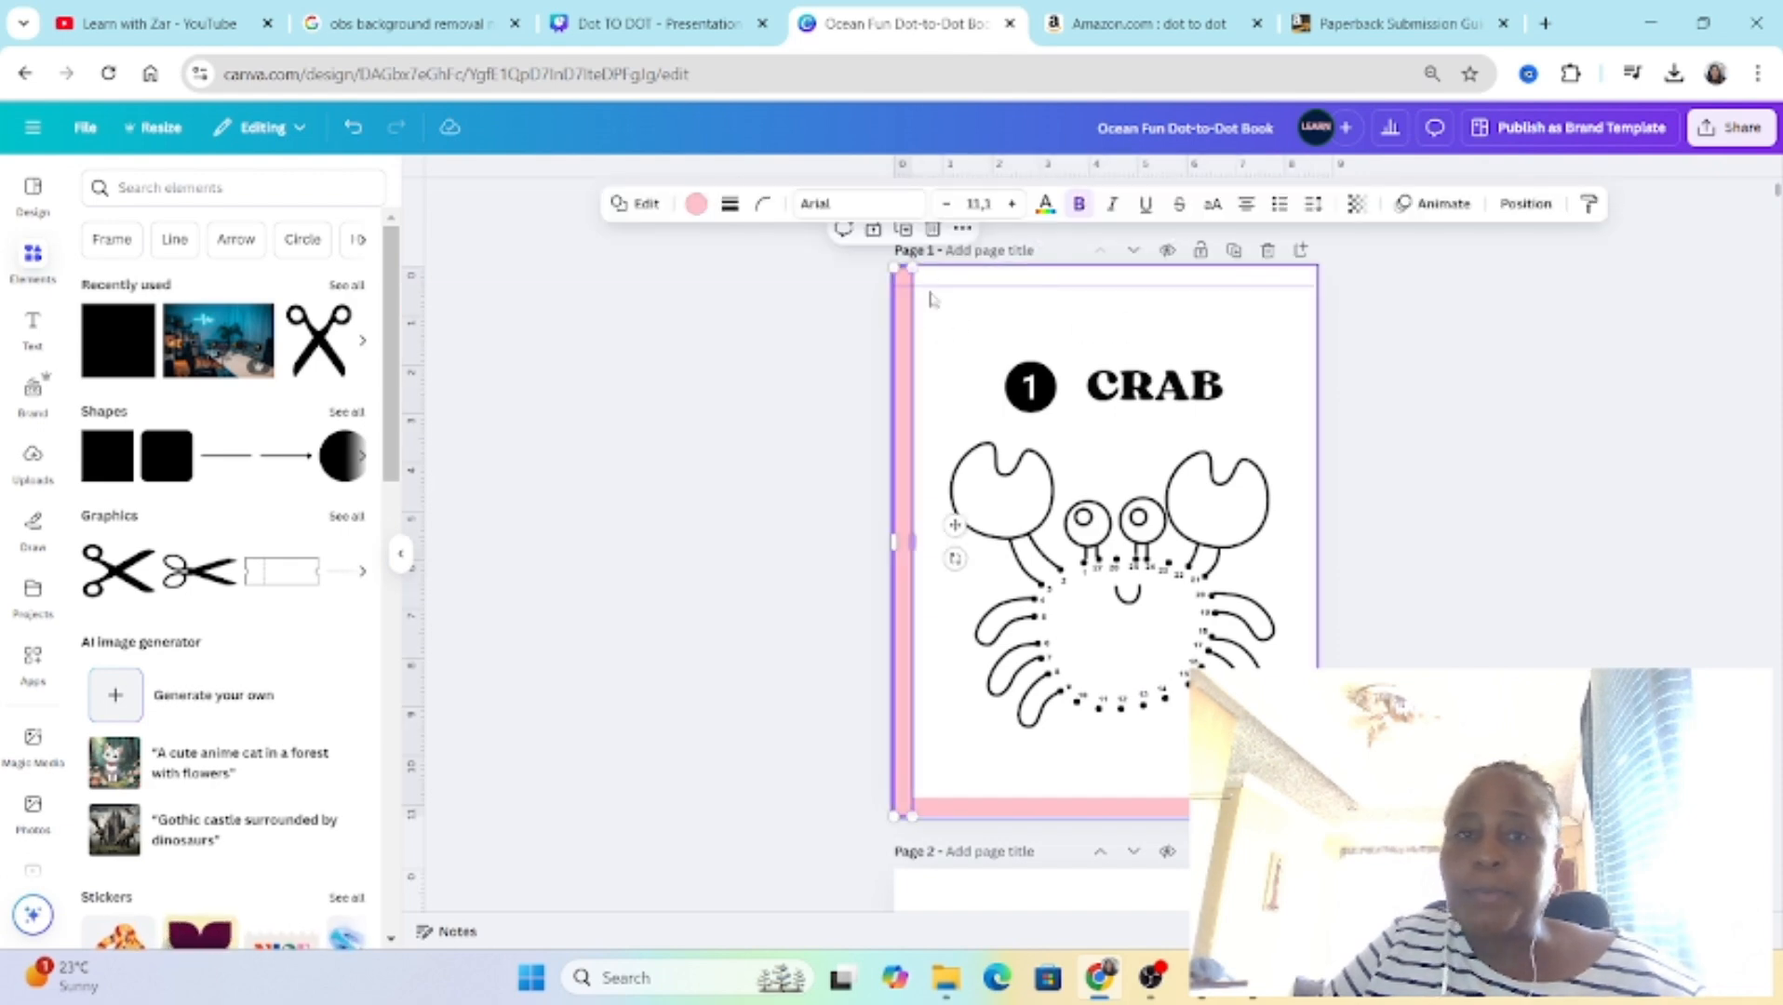
{"action": "left_click", "coordinate": [932, 229]}
{"action": "left_click", "coordinate": [958, 807]}
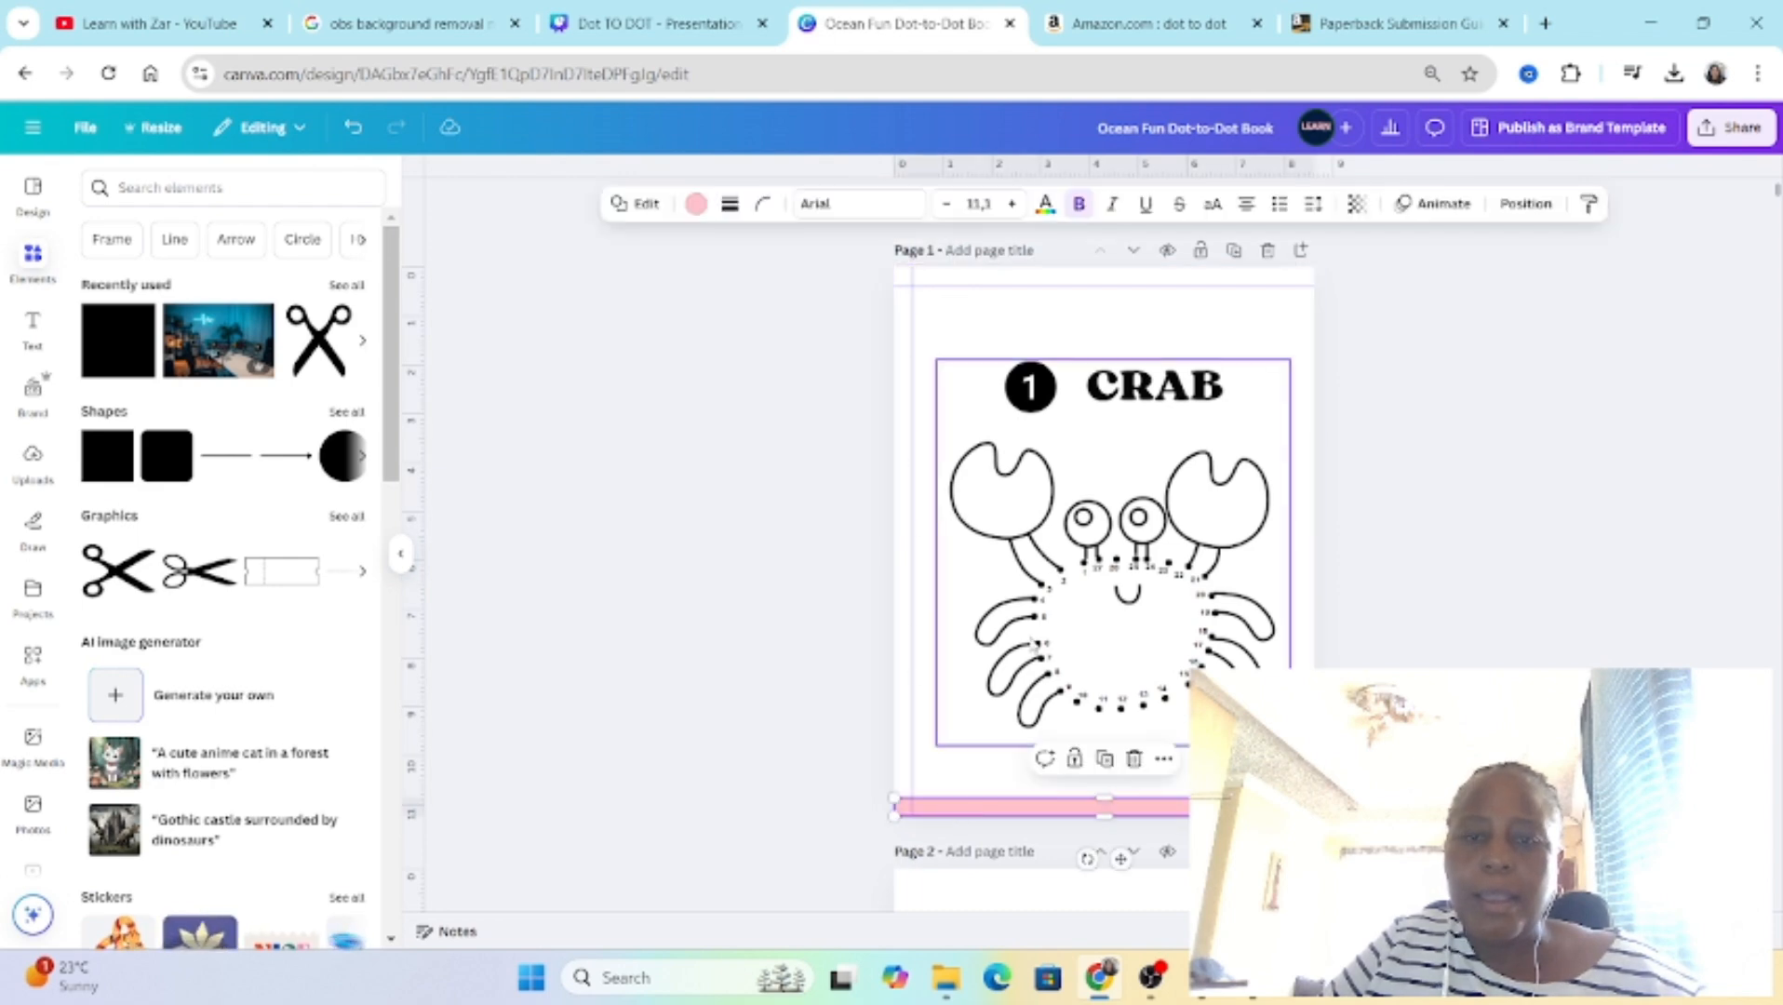
{"action": "left_click", "coordinate": [1134, 758]}
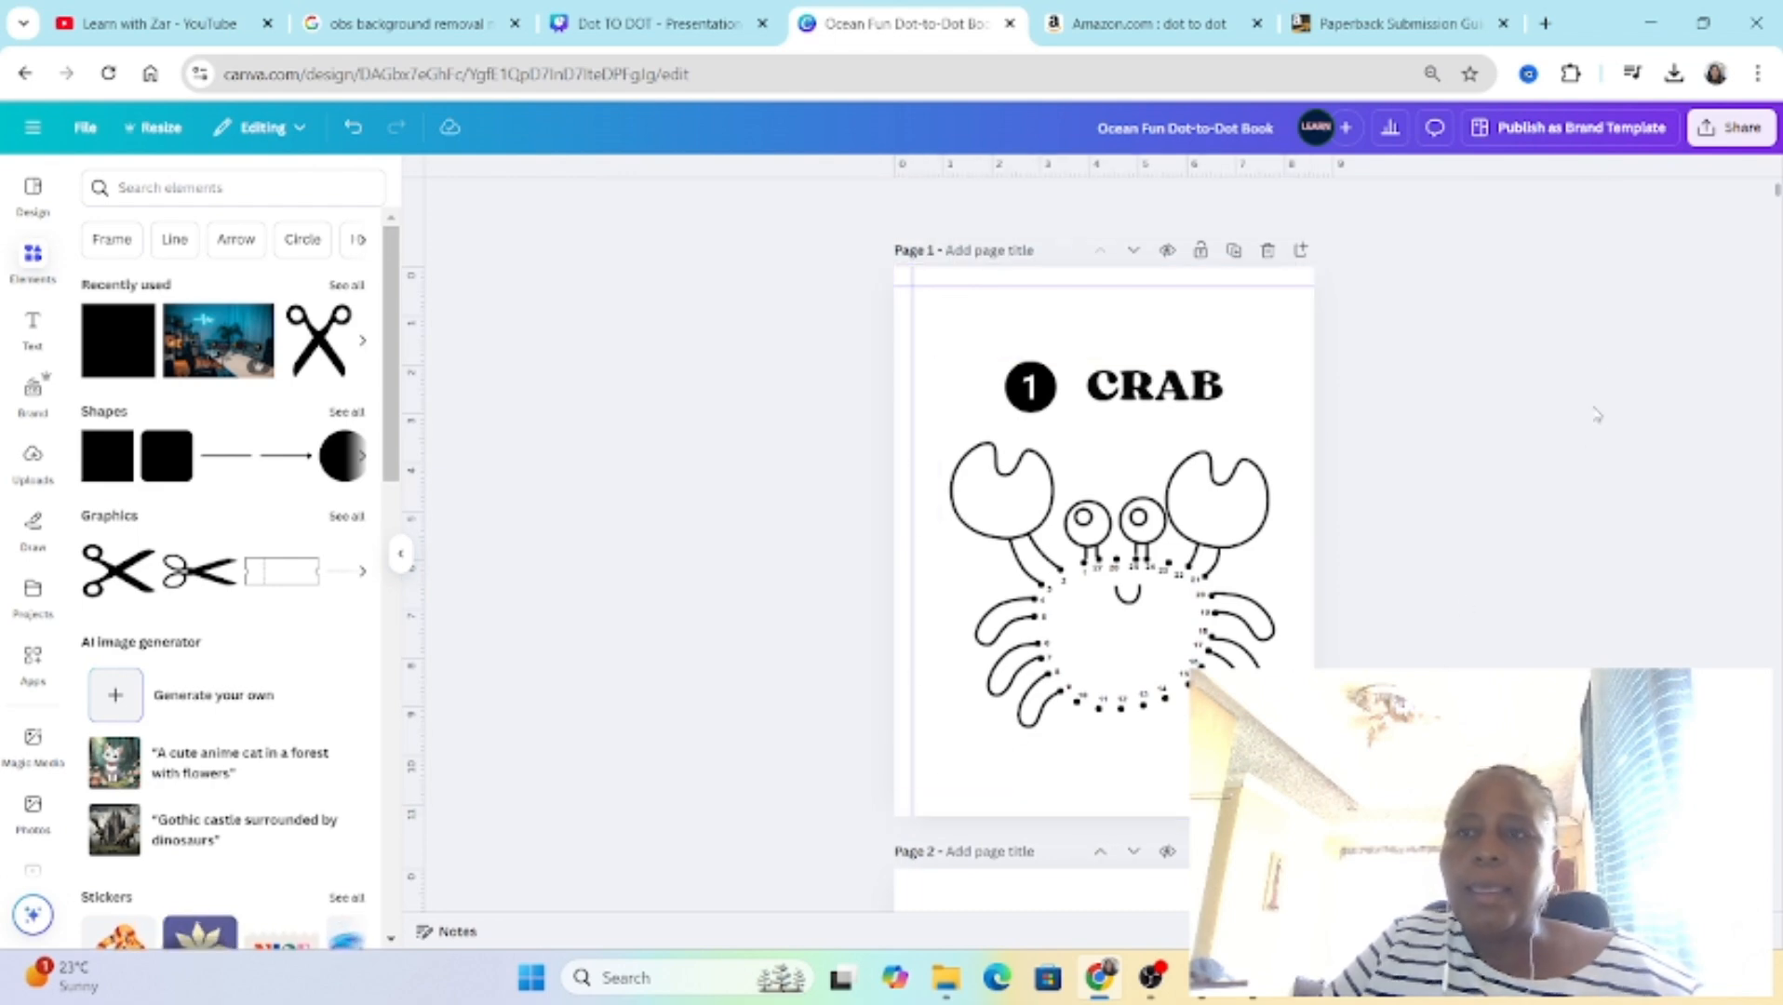
Step: Set the book's download options to PDF Print with the RGB color profile, and close them without downloading
{"action": "left_click", "coordinate": [1723, 131]}
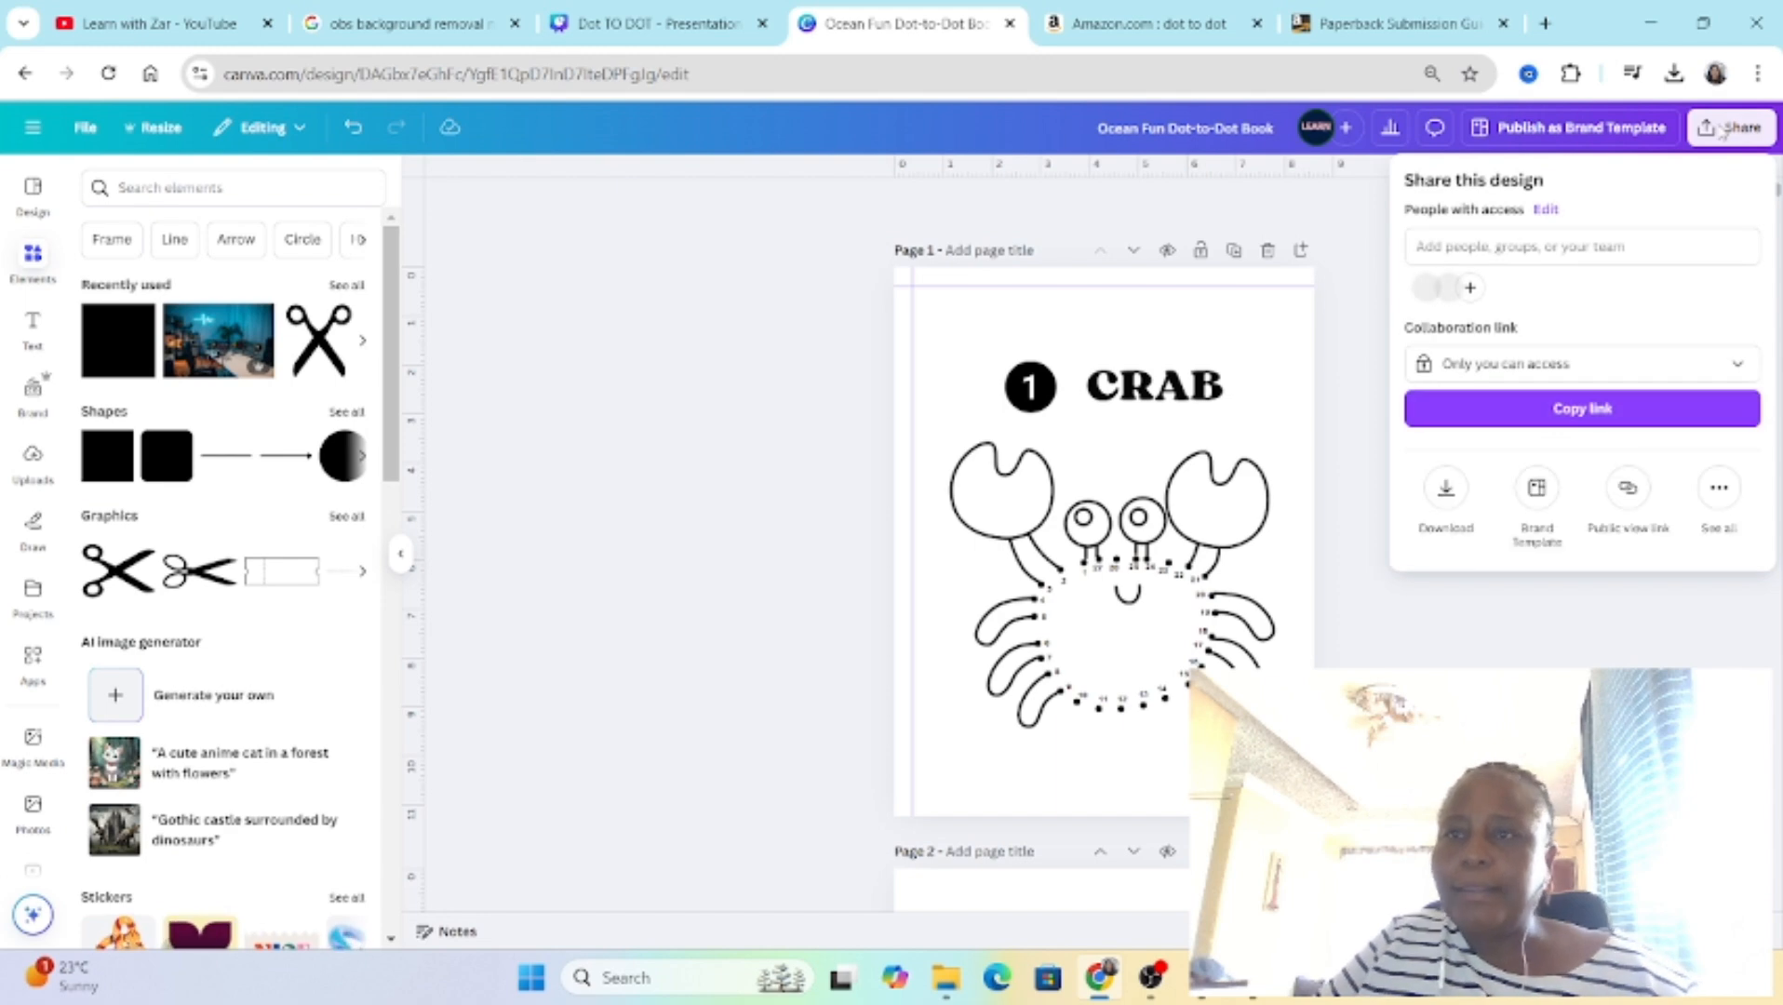
{"action": "left_click", "coordinate": [1461, 486]}
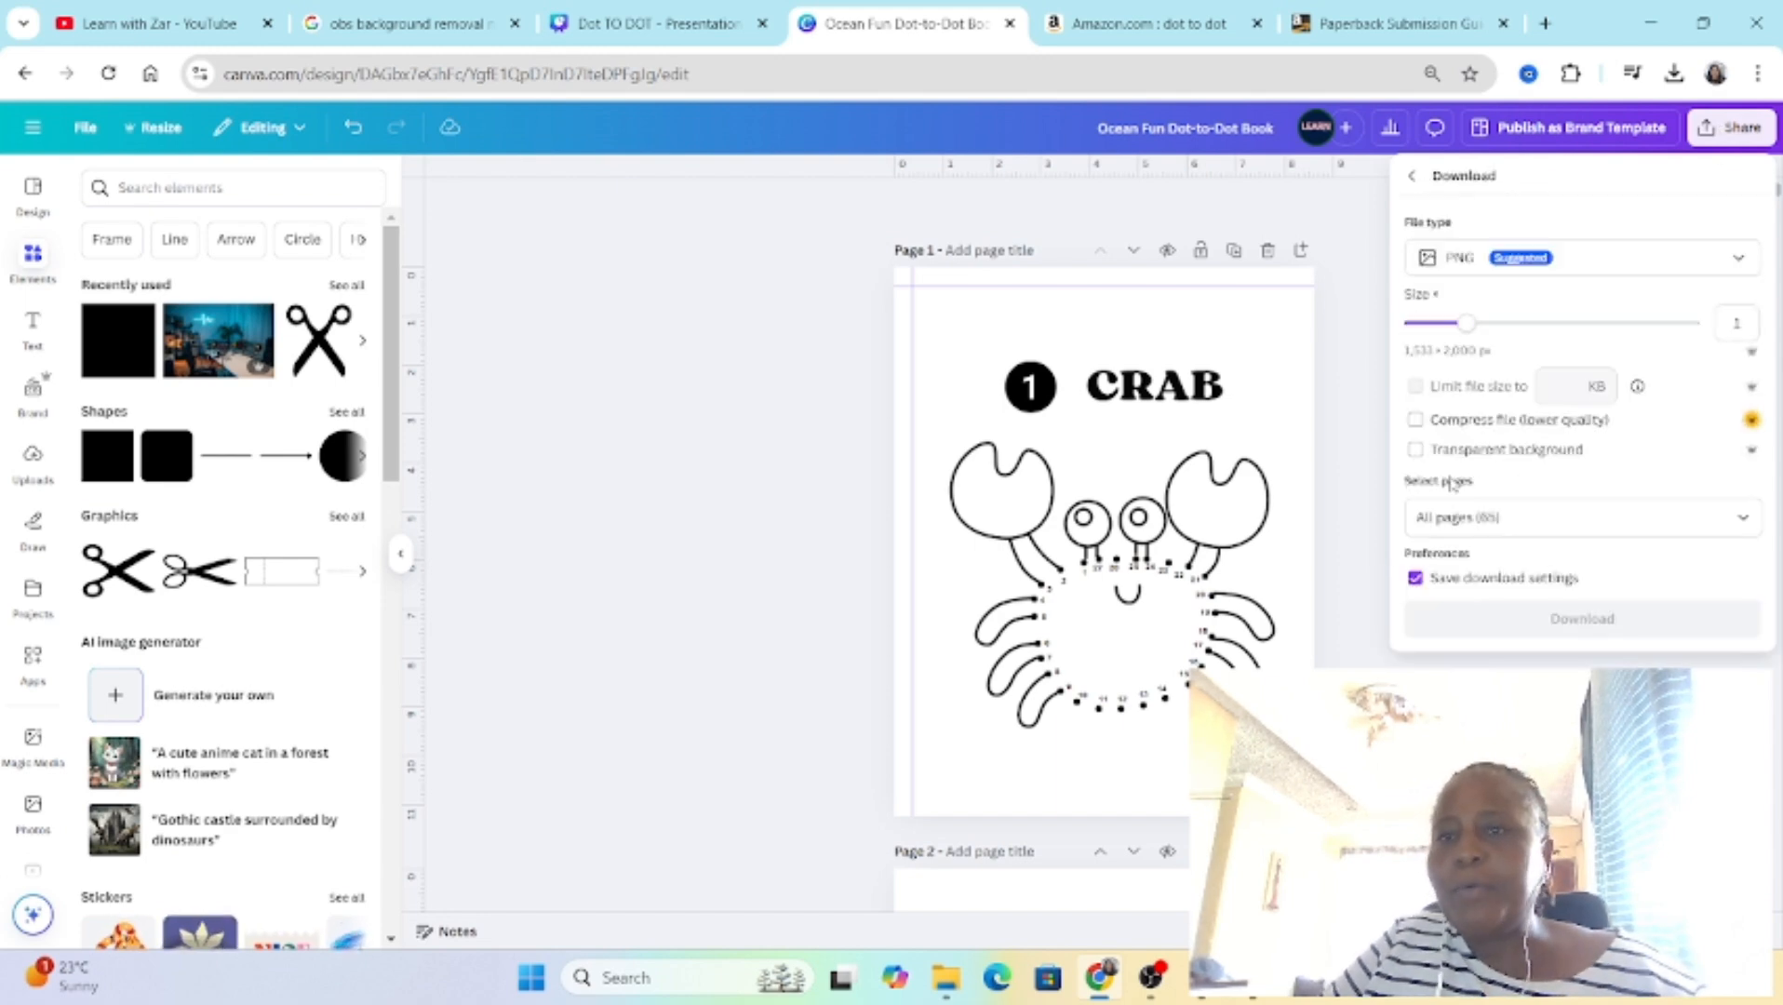
{"action": "left_click", "coordinate": [1468, 255]}
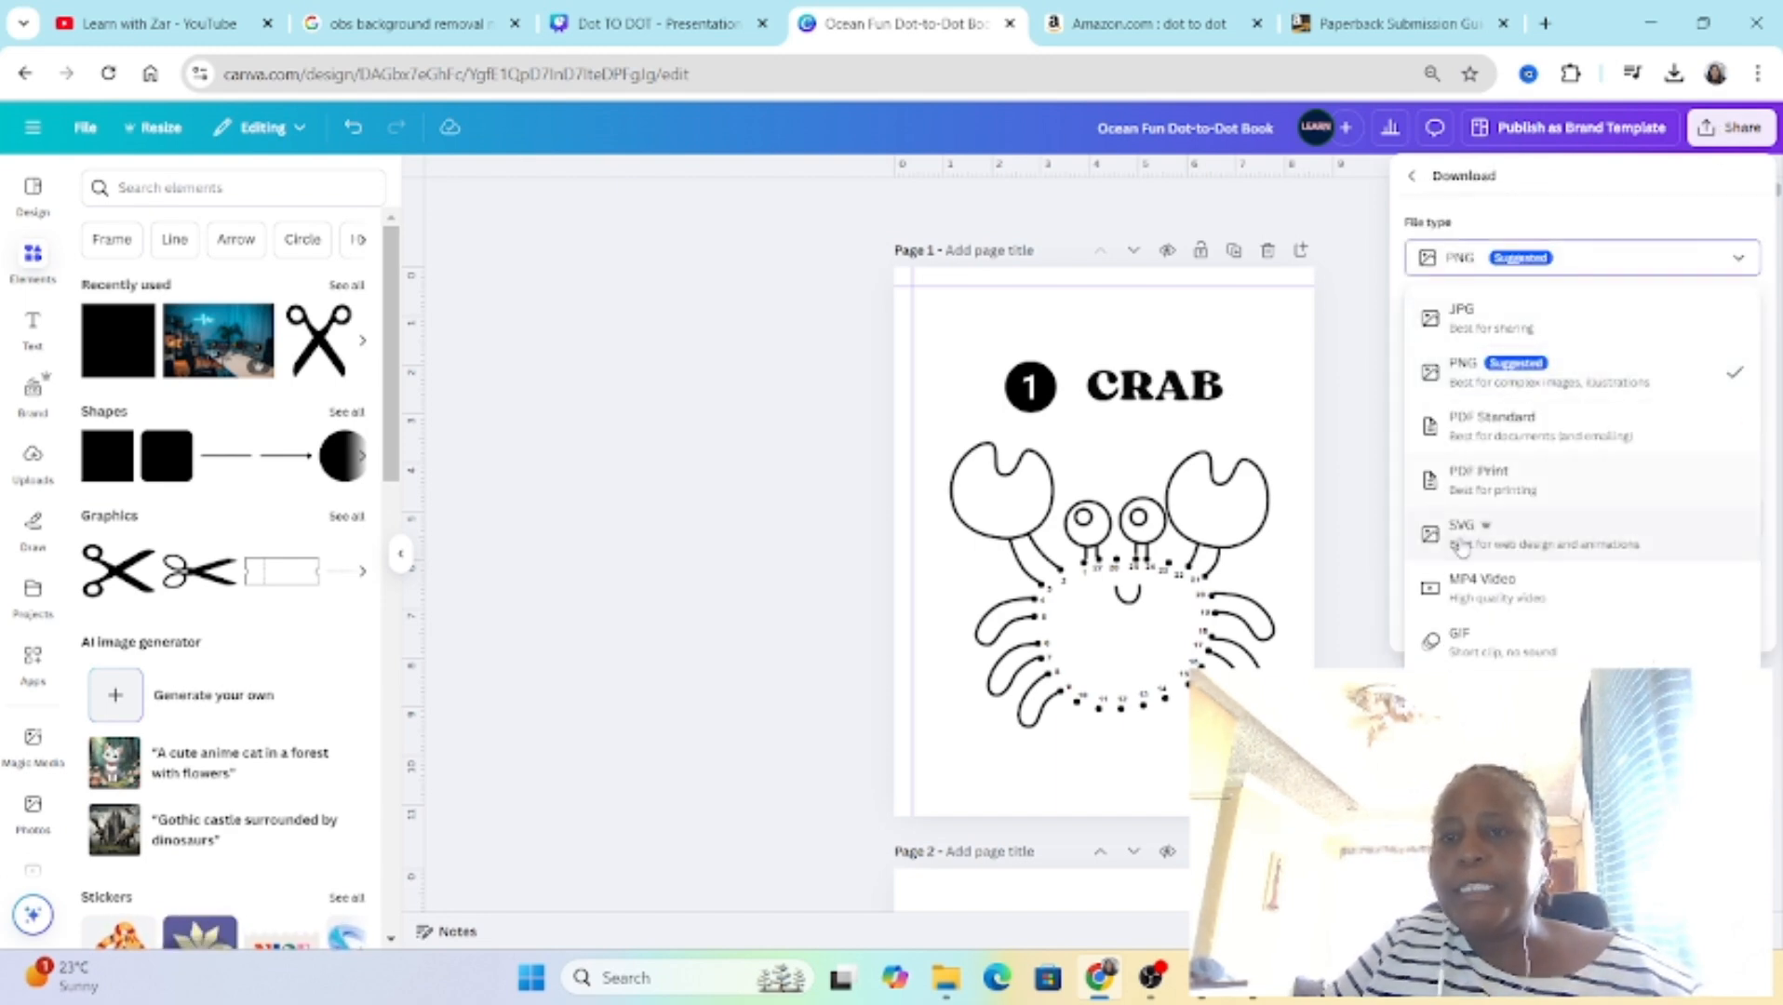
{"action": "left_click", "coordinate": [1502, 491]}
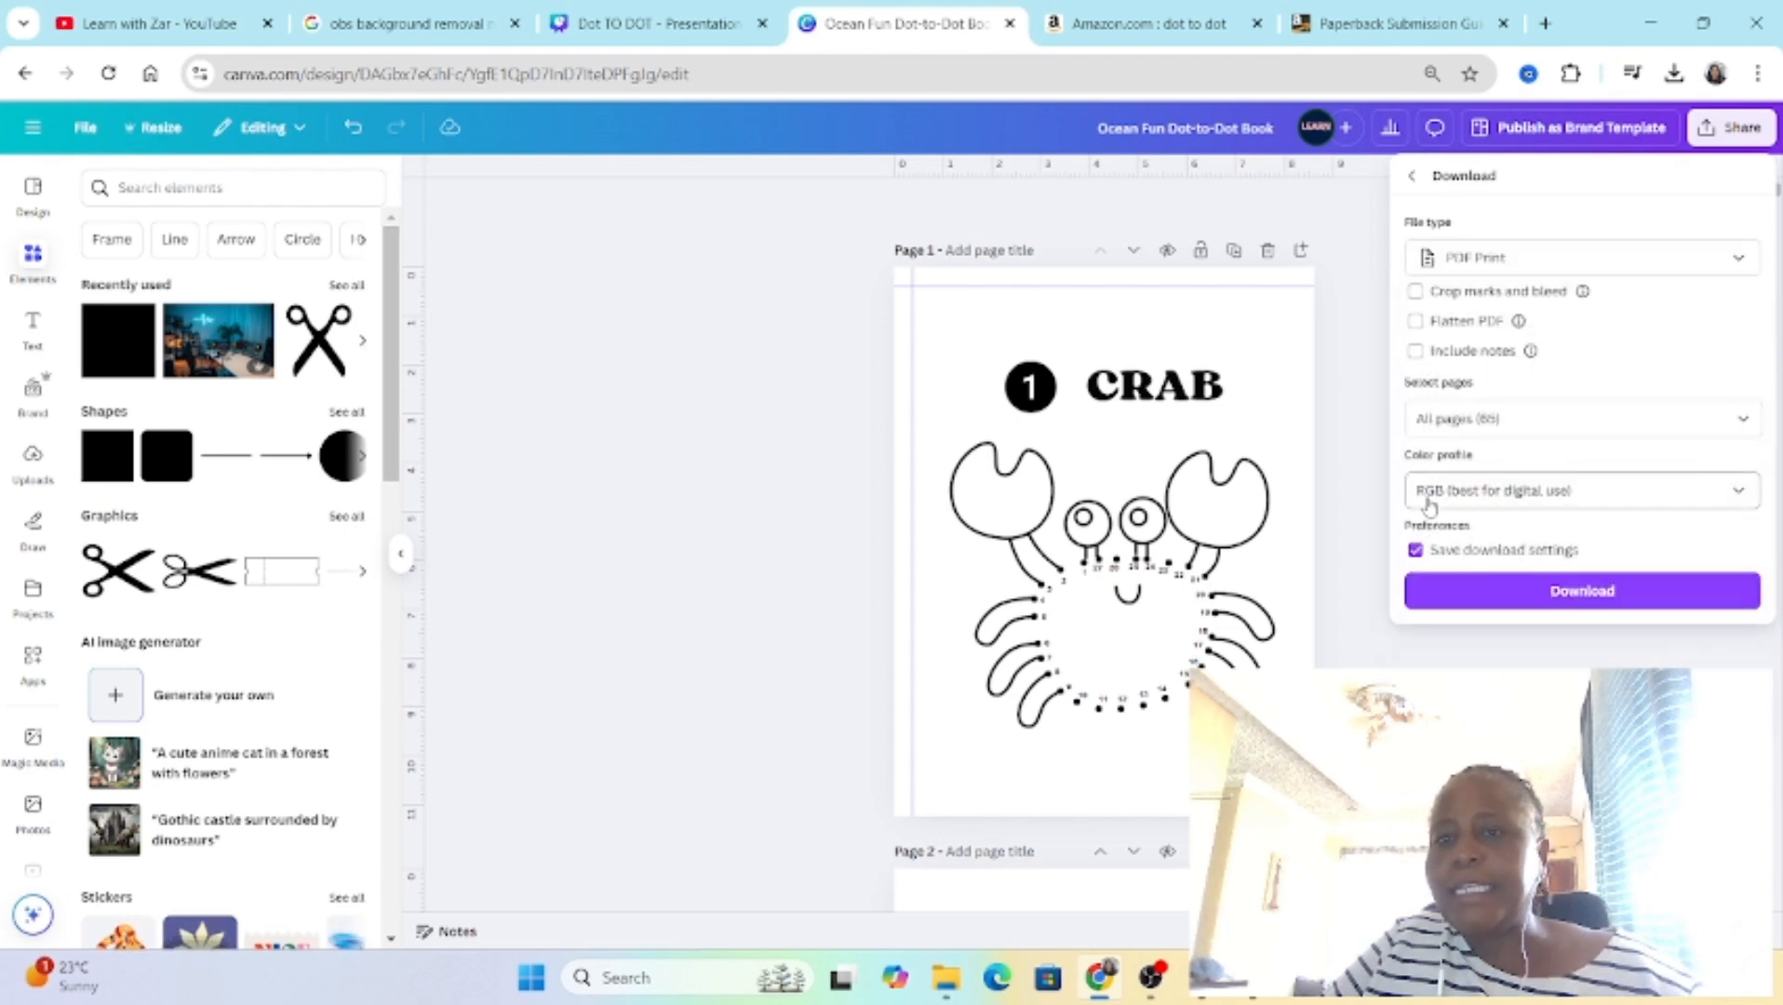
{"action": "left_click", "coordinate": [1738, 500]}
{"action": "left_click", "coordinate": [1526, 542]}
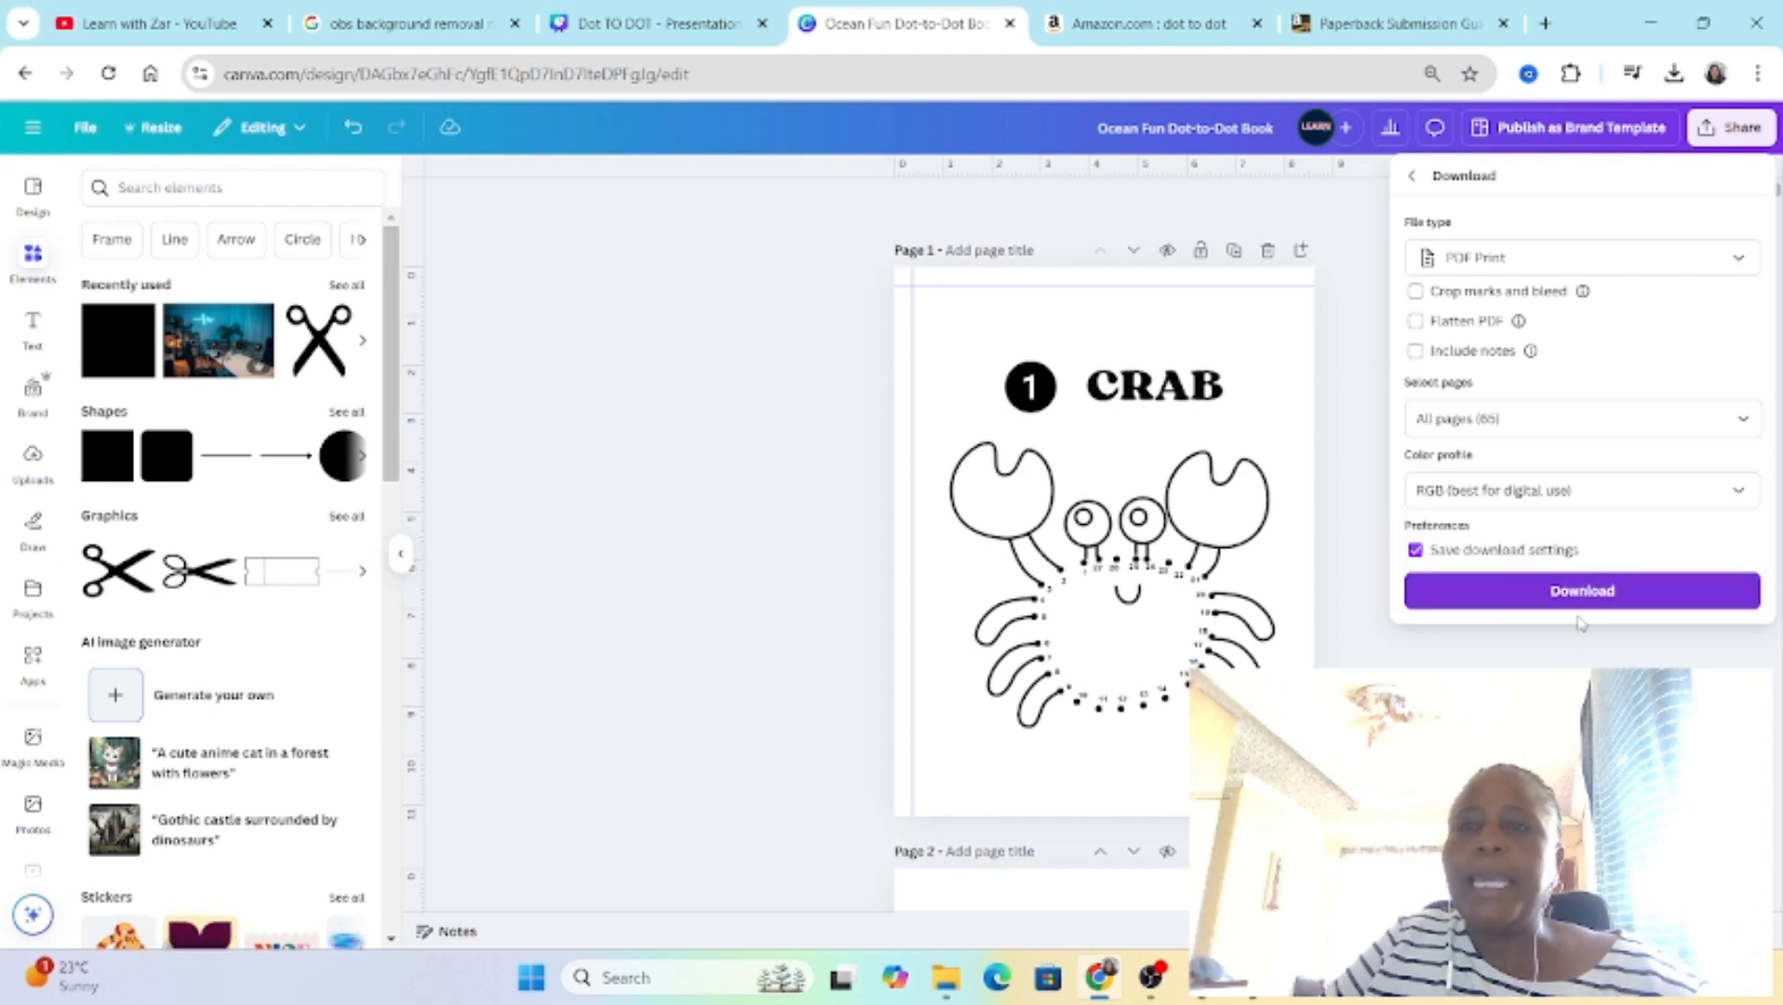
{"action": "left_click", "coordinate": [1572, 703]}
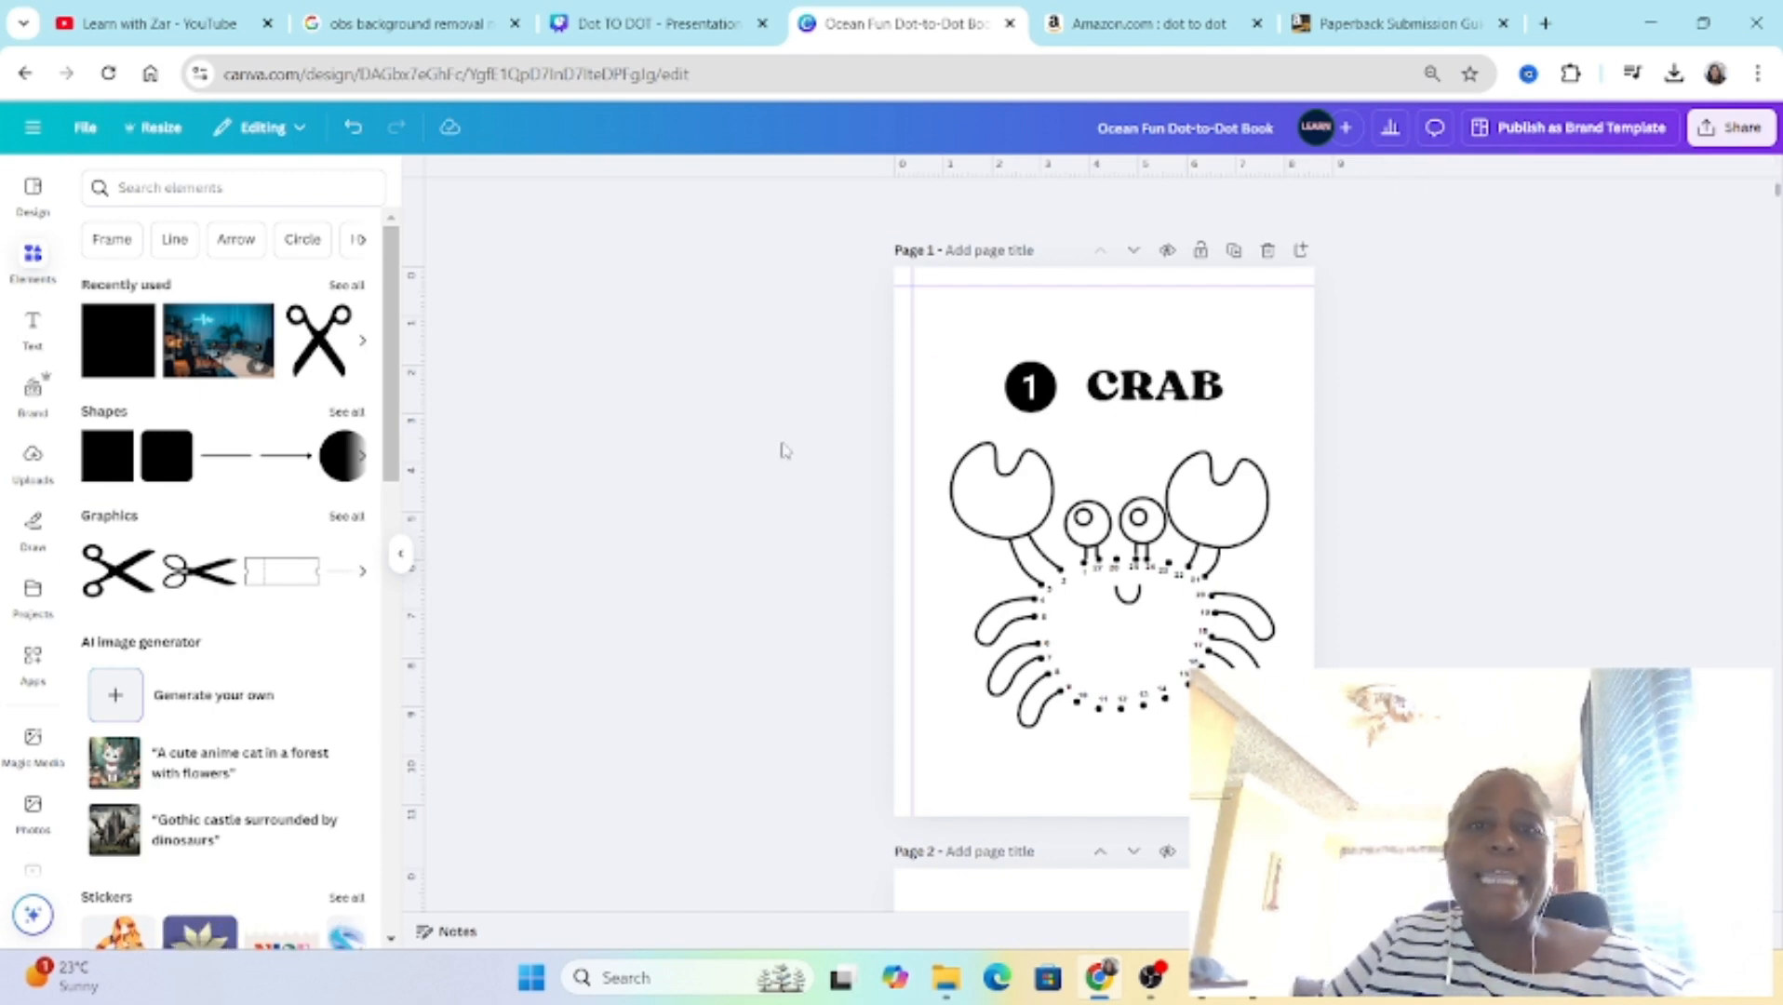
Step: Return to the Canva home page, search the templates for "dot to dot book cover" and browse the designs
{"action": "left_click", "coordinate": [35, 133]}
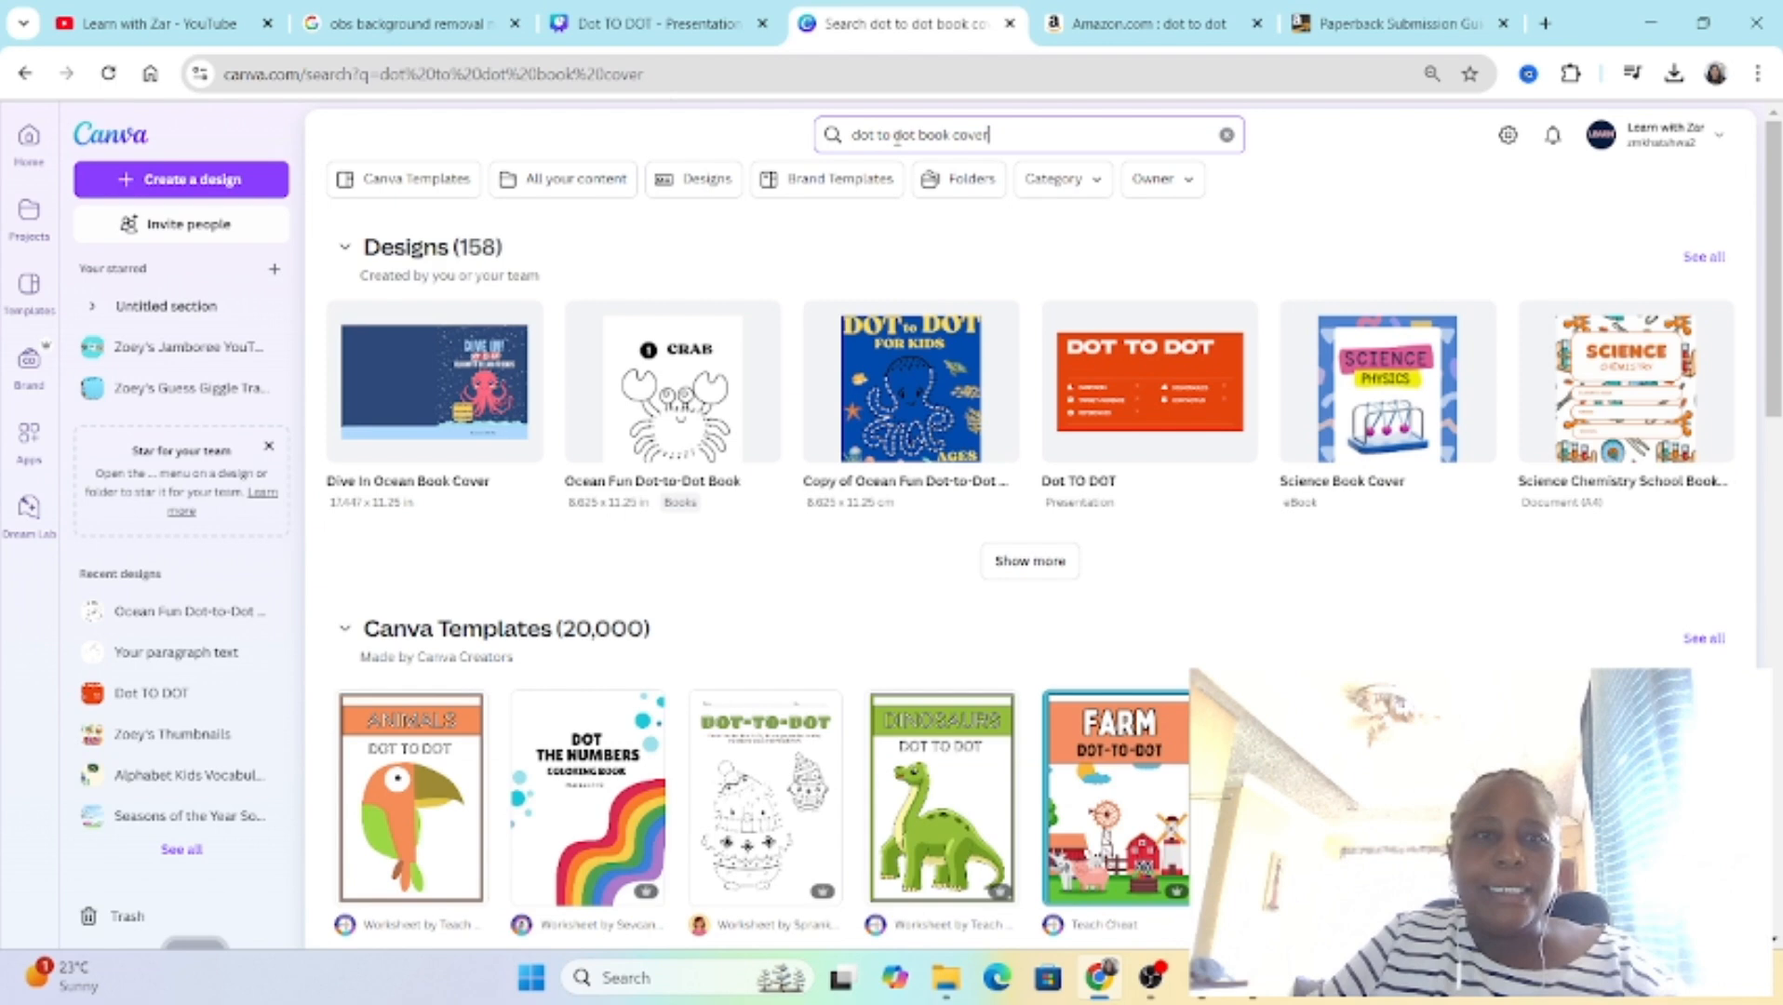
{"action": "left_click", "coordinate": [430, 184]}
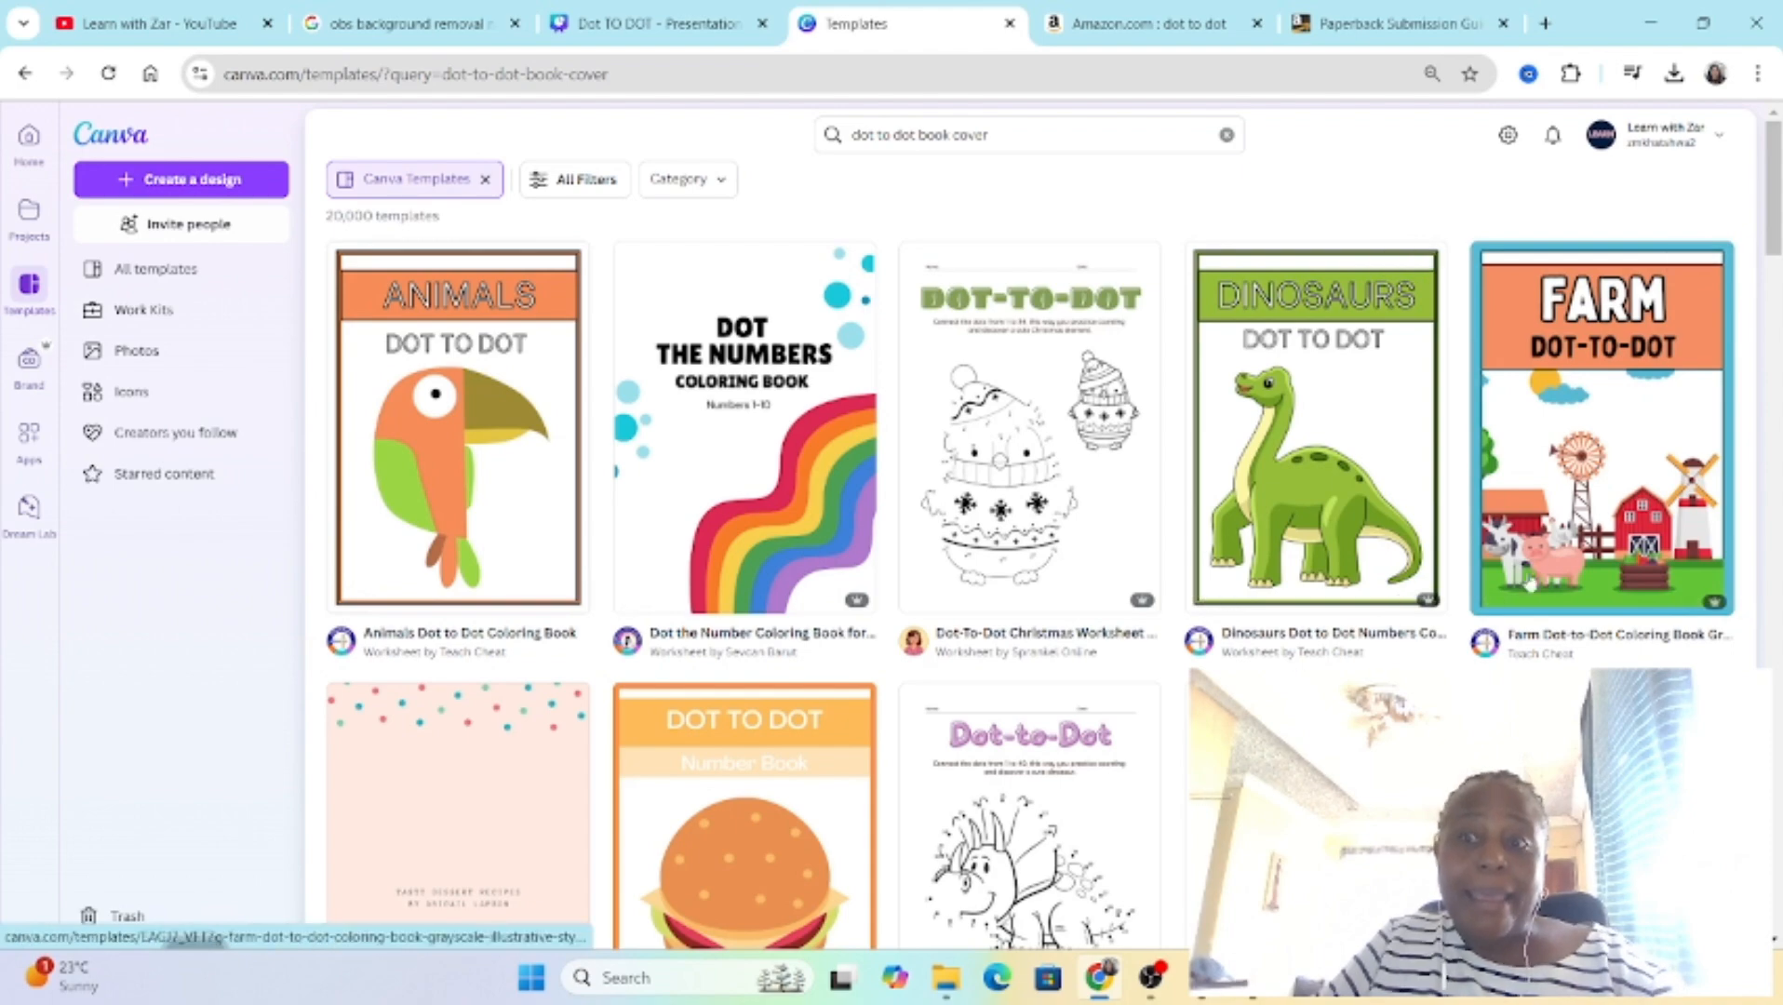
{"action": "scroll", "coordinate": [1414, 607], "scroll_direction": "down", "scroll_amount": 10}
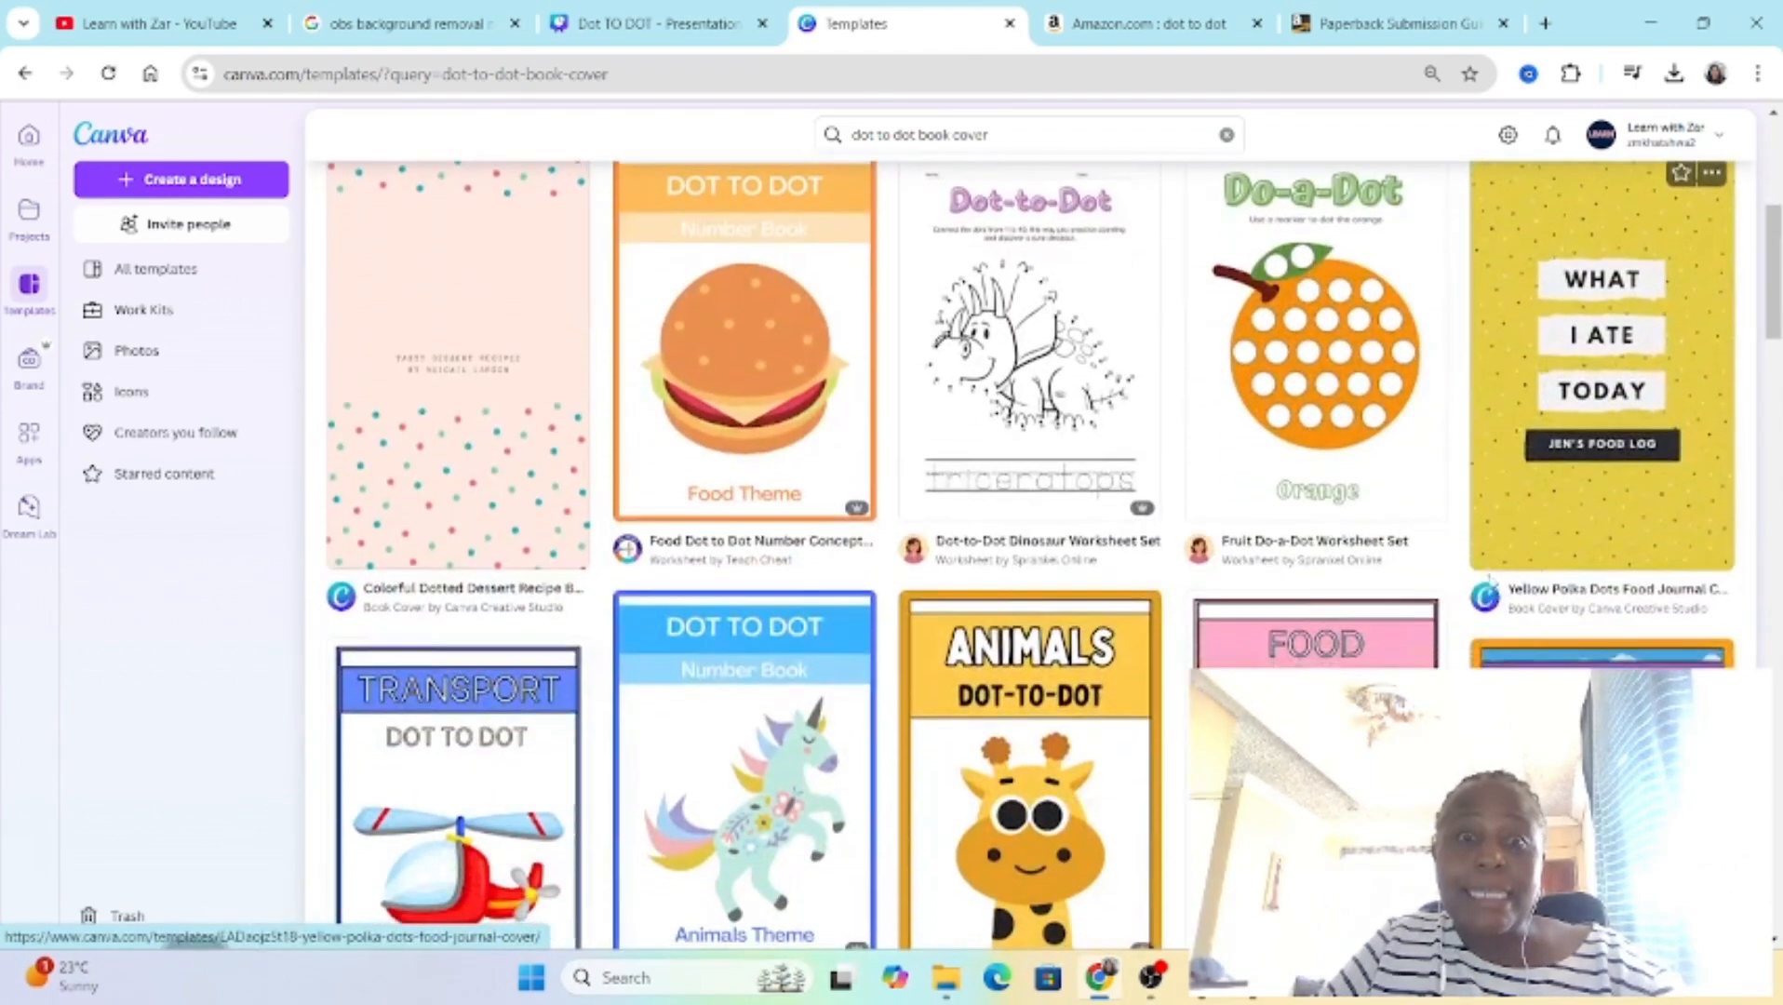
{"action": "scroll", "coordinate": [1079, 689], "scroll_direction": "down", "scroll_amount": 5}
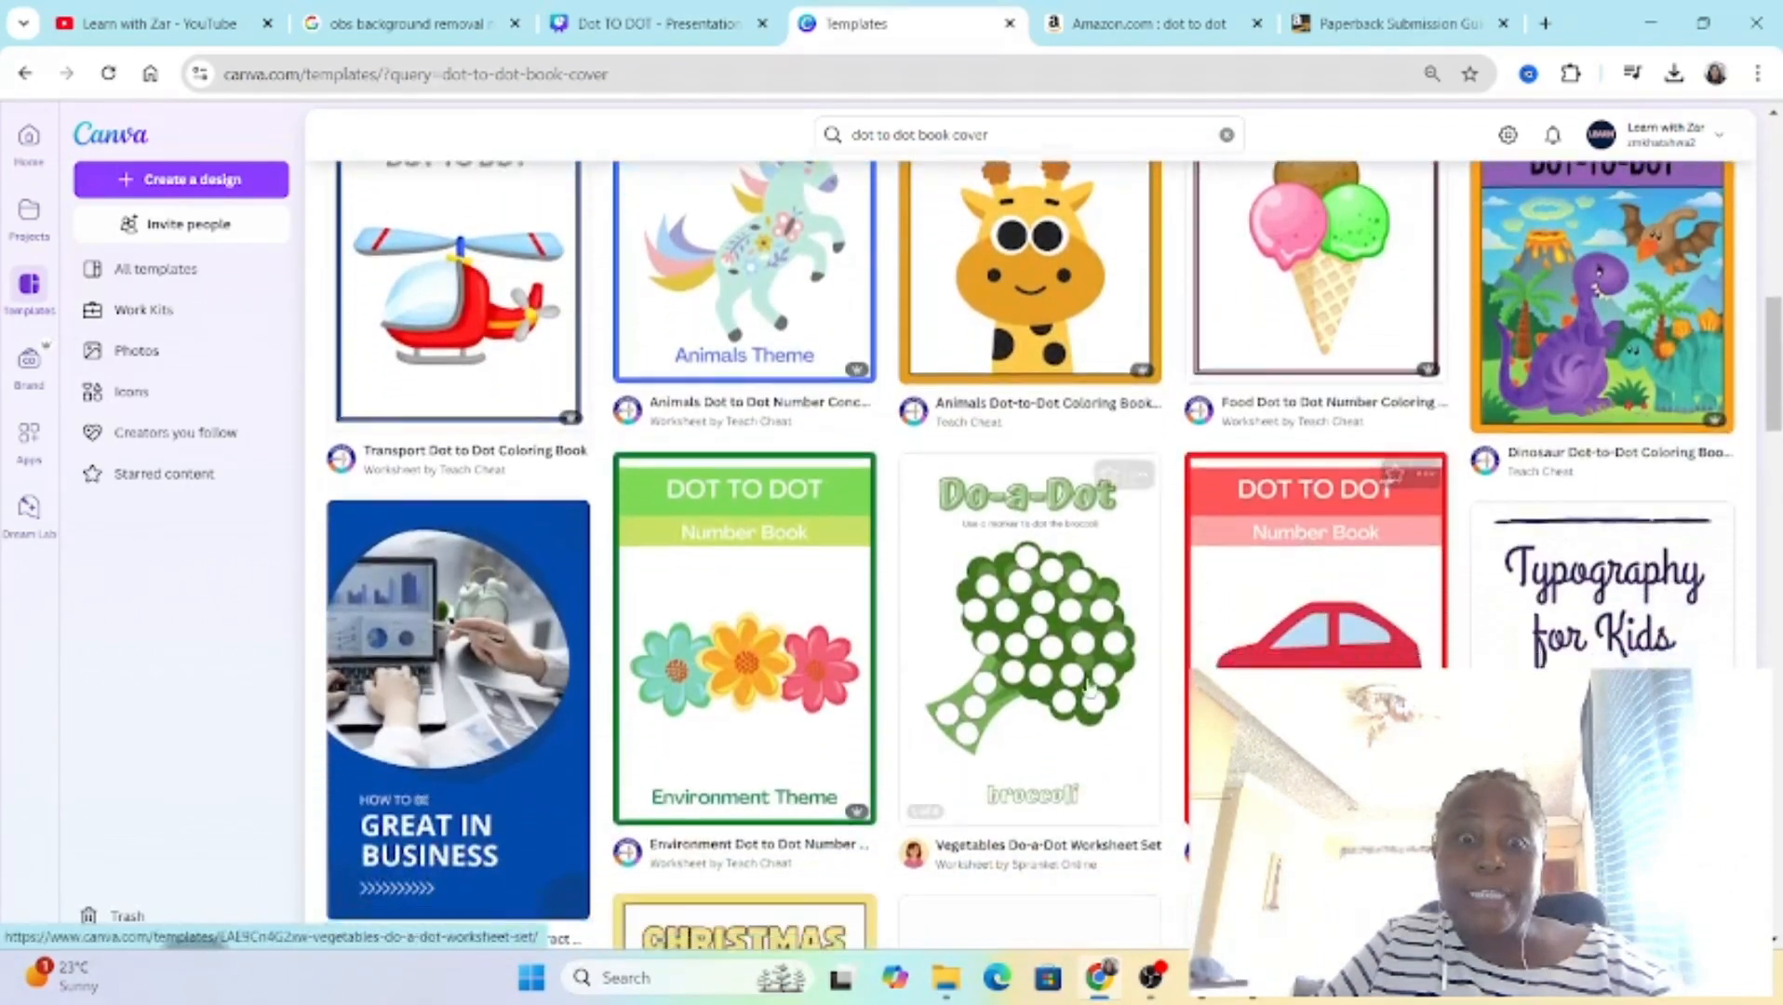
{"action": "scroll", "coordinate": [1079, 688], "scroll_direction": "down", "scroll_amount": 7}
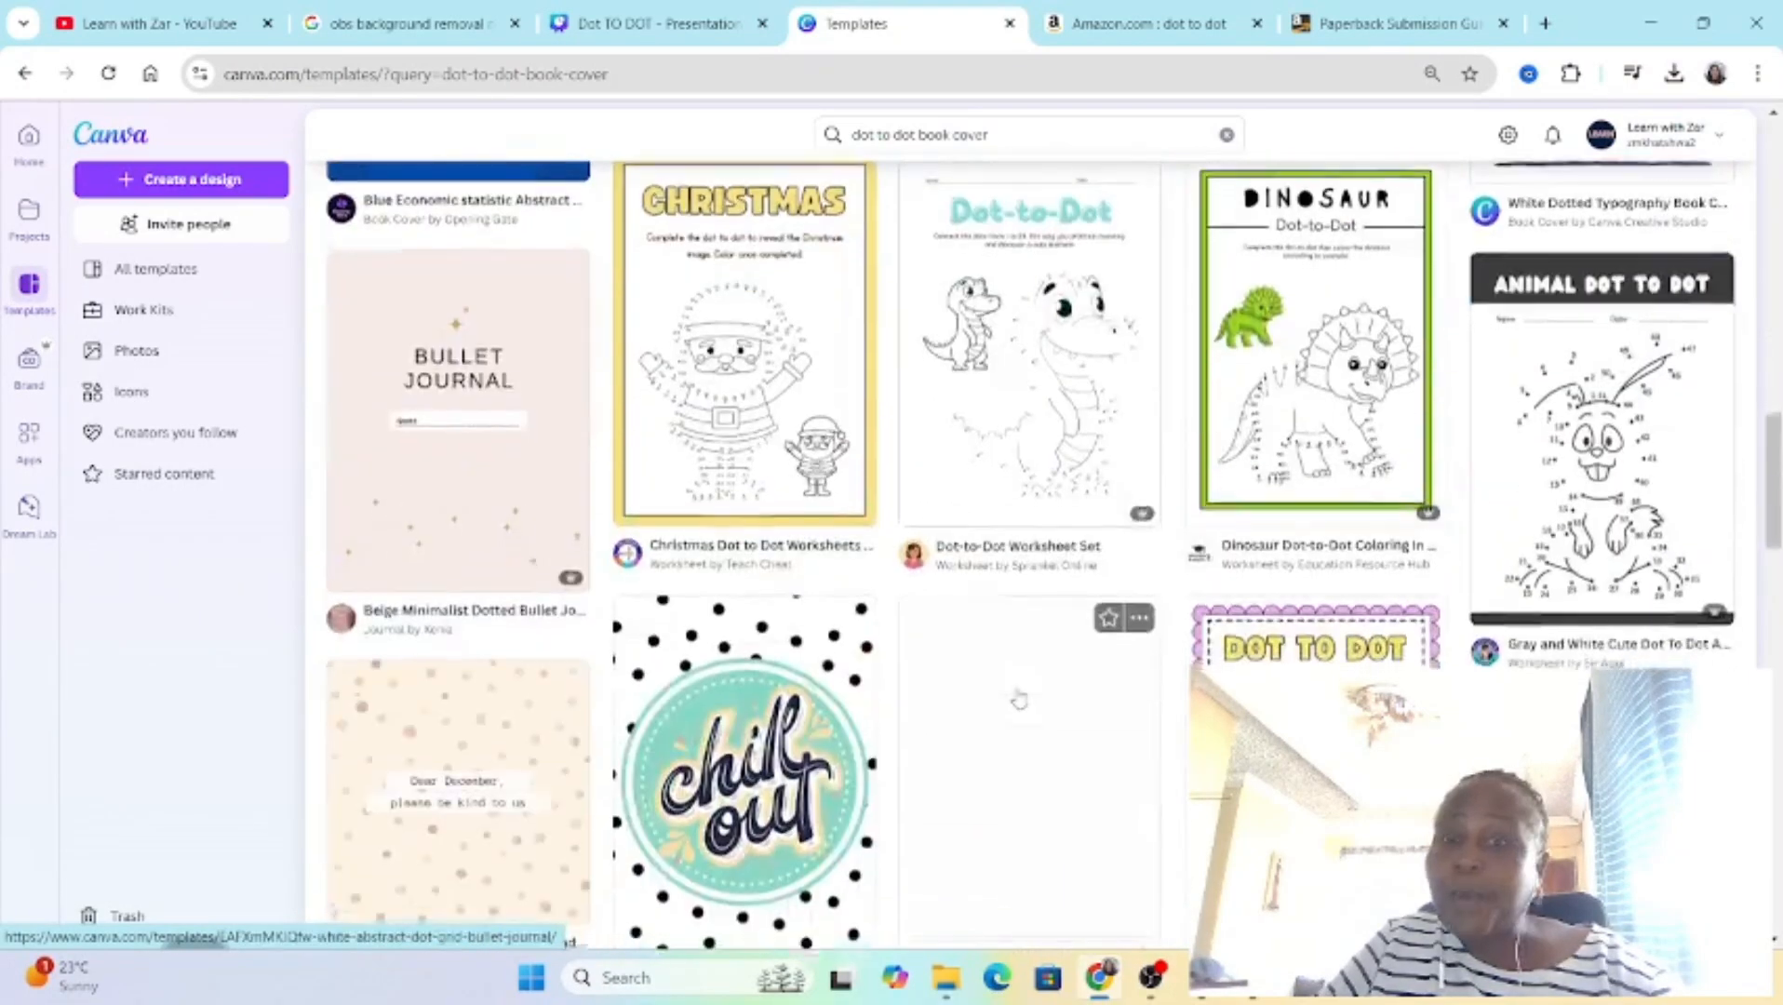
{"action": "scroll", "coordinate": [1084, 683], "scroll_direction": "down", "scroll_amount": 8}
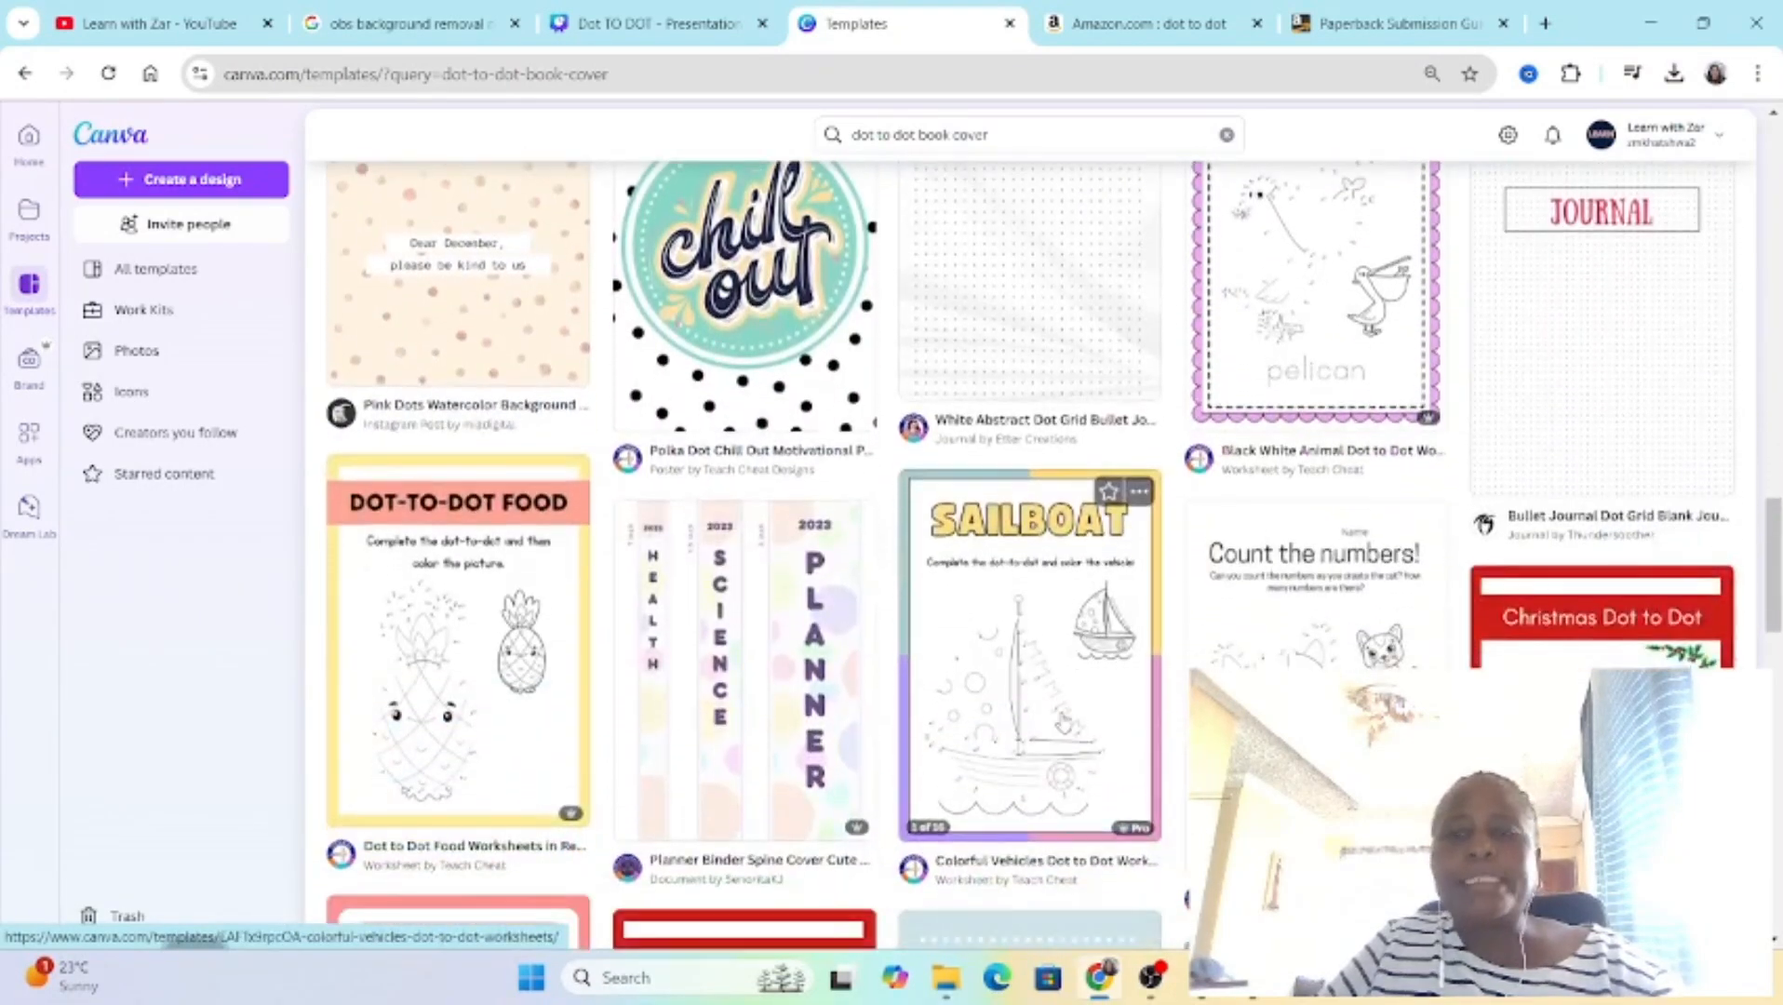
{"action": "scroll", "coordinate": [1063, 725], "scroll_direction": "down", "scroll_amount": 5}
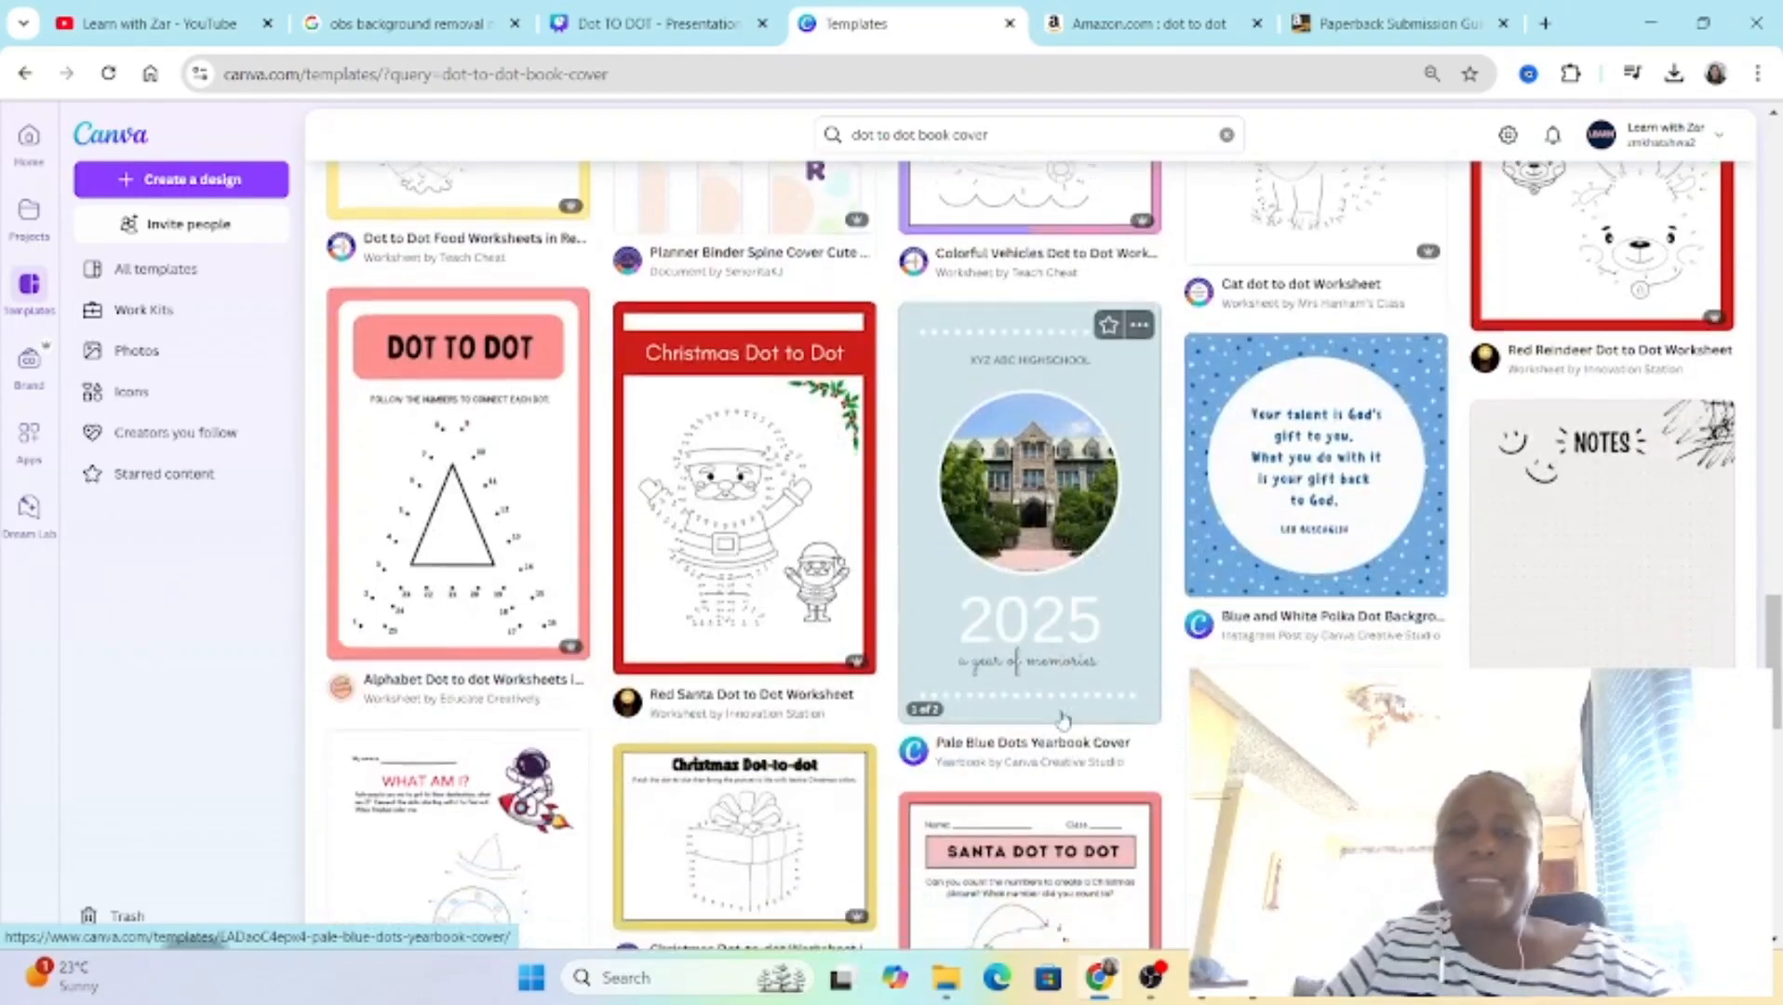
{"action": "scroll", "coordinate": [1059, 715], "scroll_direction": "up", "scroll_amount": 20}
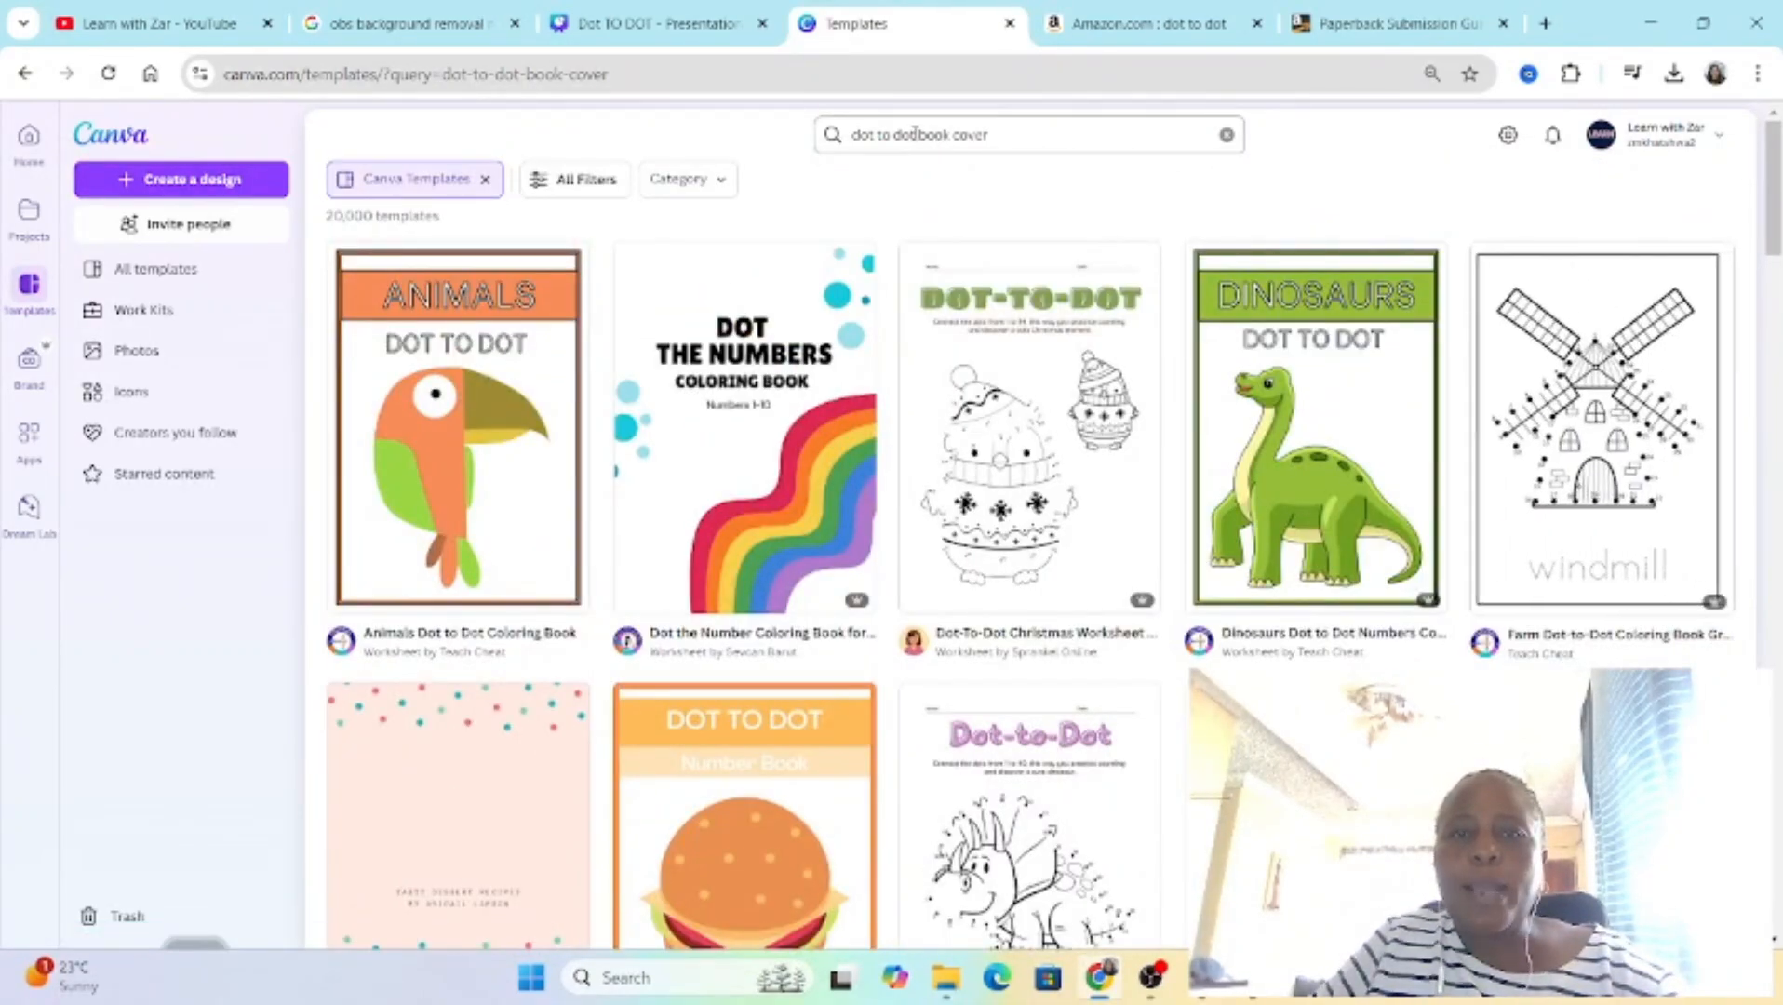
Step: Change the template search to "coloring book cover" and browse the cover designs
{"action": "left_click_drag", "start_coordinate": [915, 135], "coordinate": [849, 135]}
{"action": "type", "text": "coloring"}
{"action": "key", "text": "Return"}
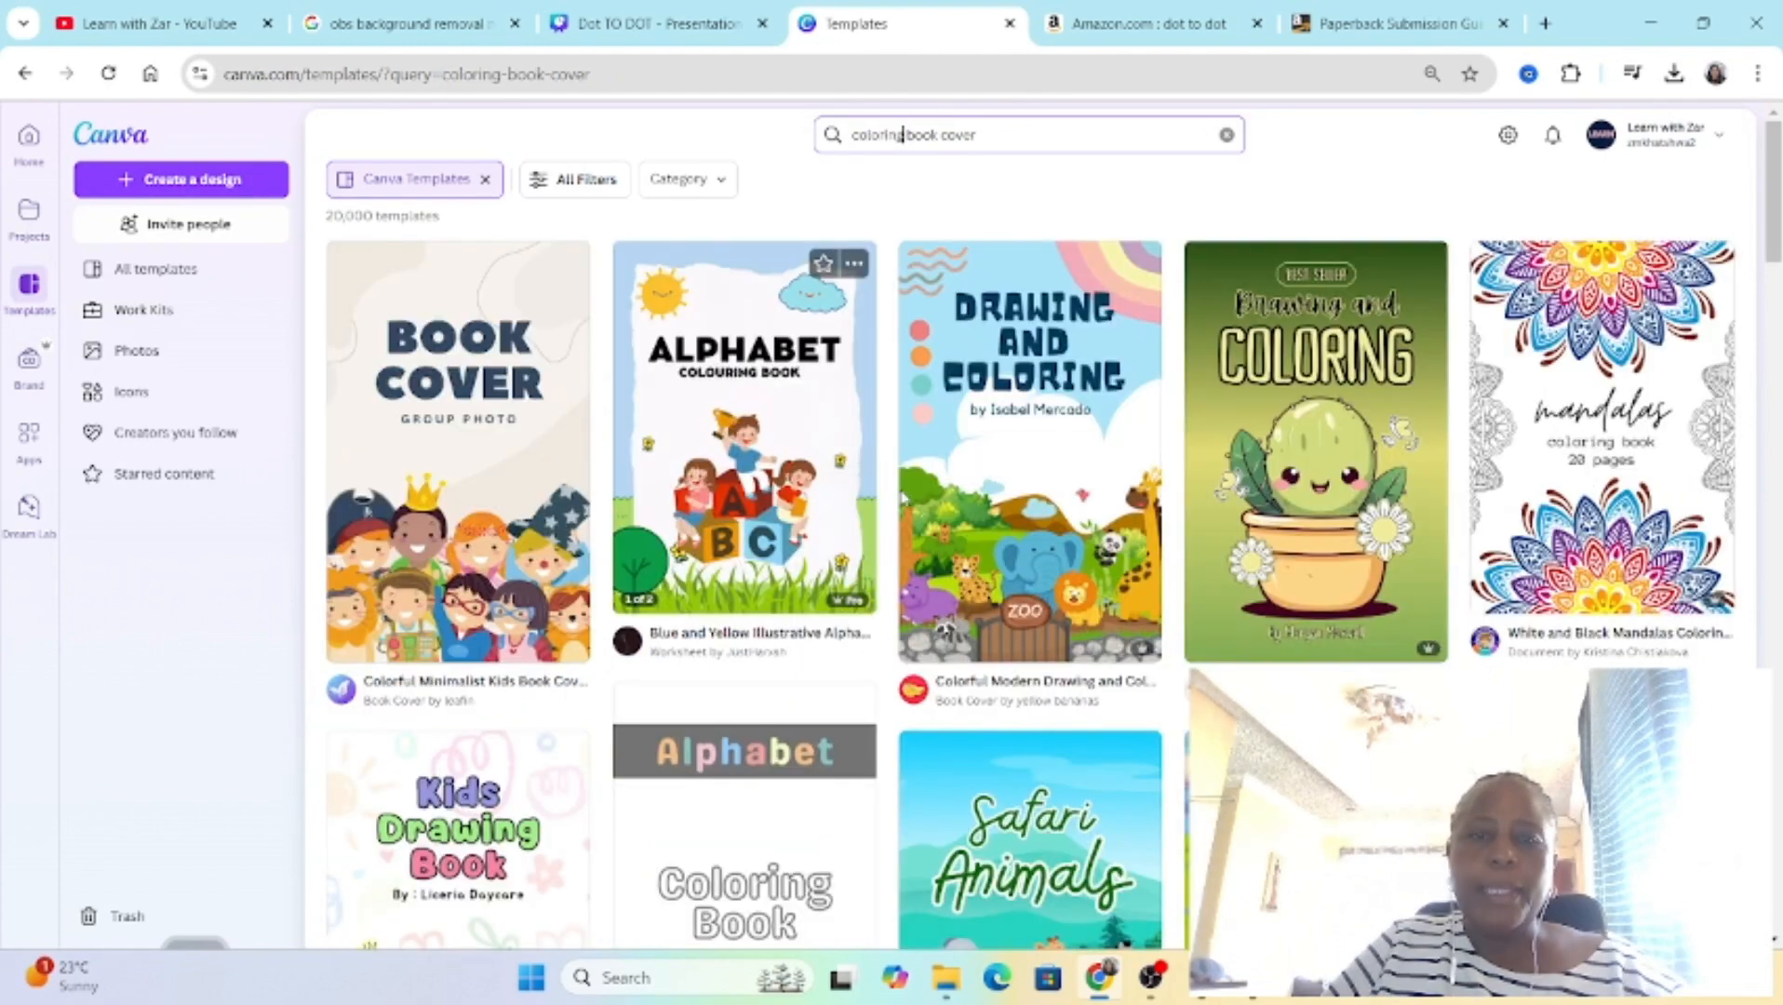
{"action": "scroll", "coordinate": [1096, 498], "scroll_direction": "down", "scroll_amount": 3}
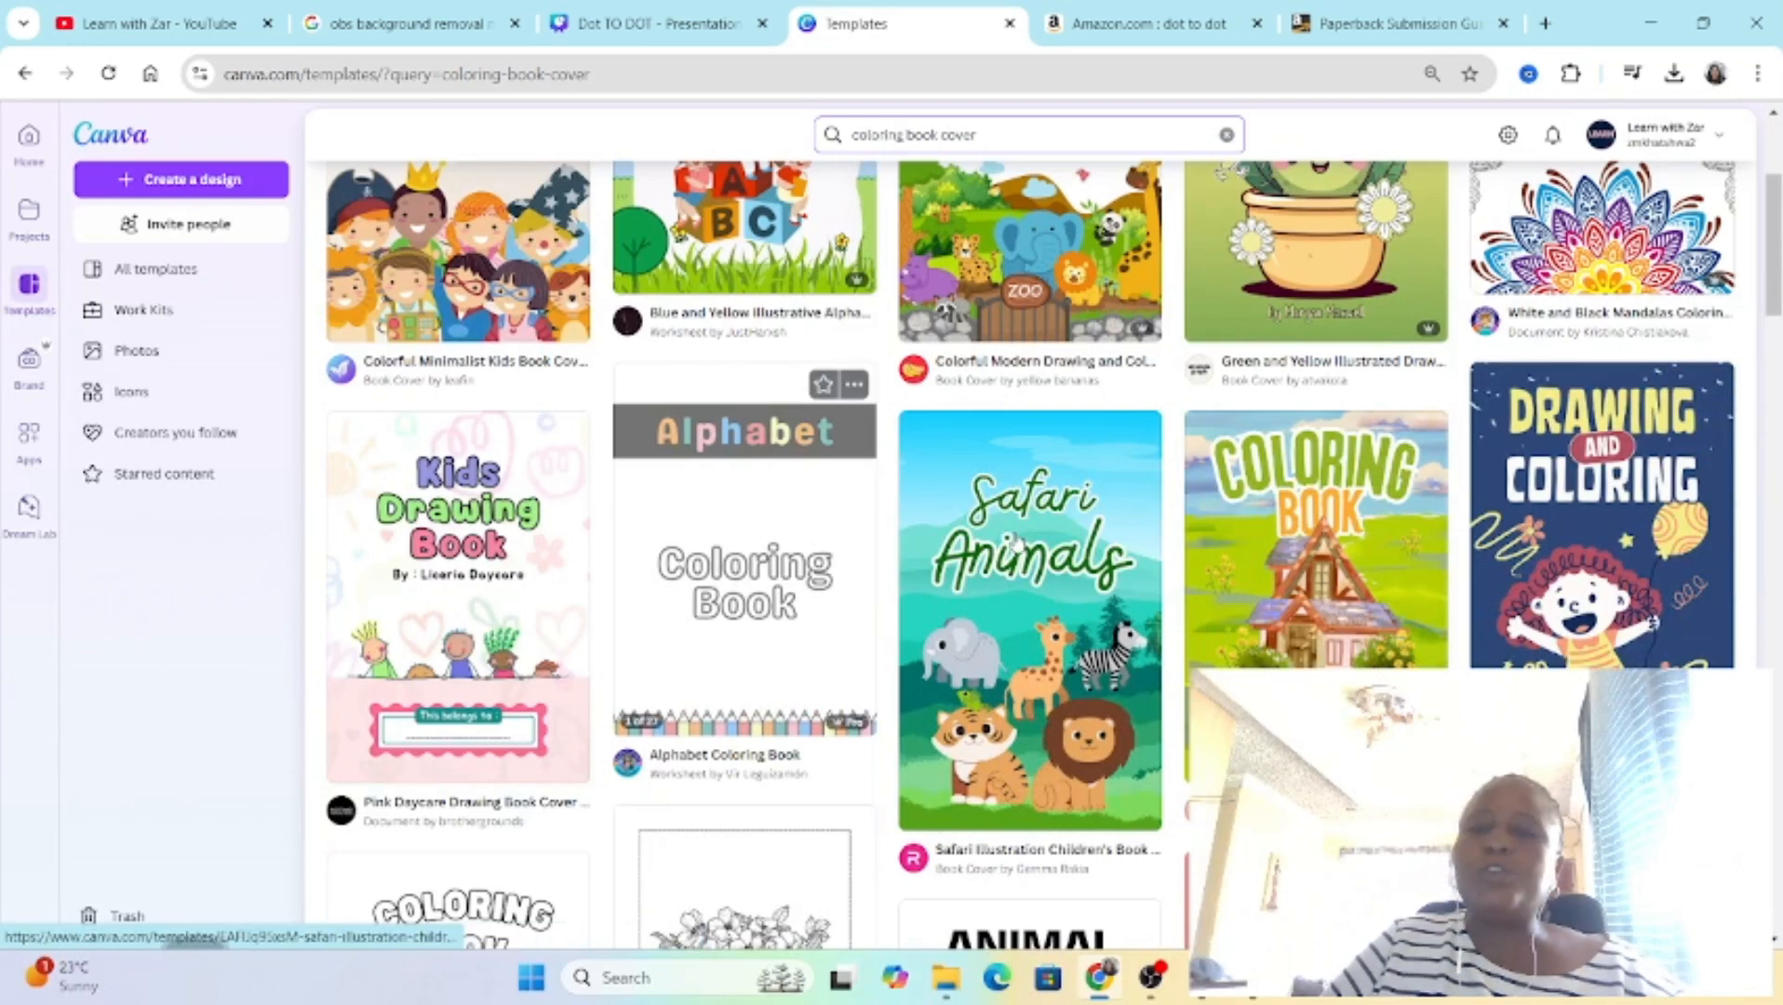
{"action": "scroll", "coordinate": [1288, 600], "scroll_direction": "down", "scroll_amount": 2}
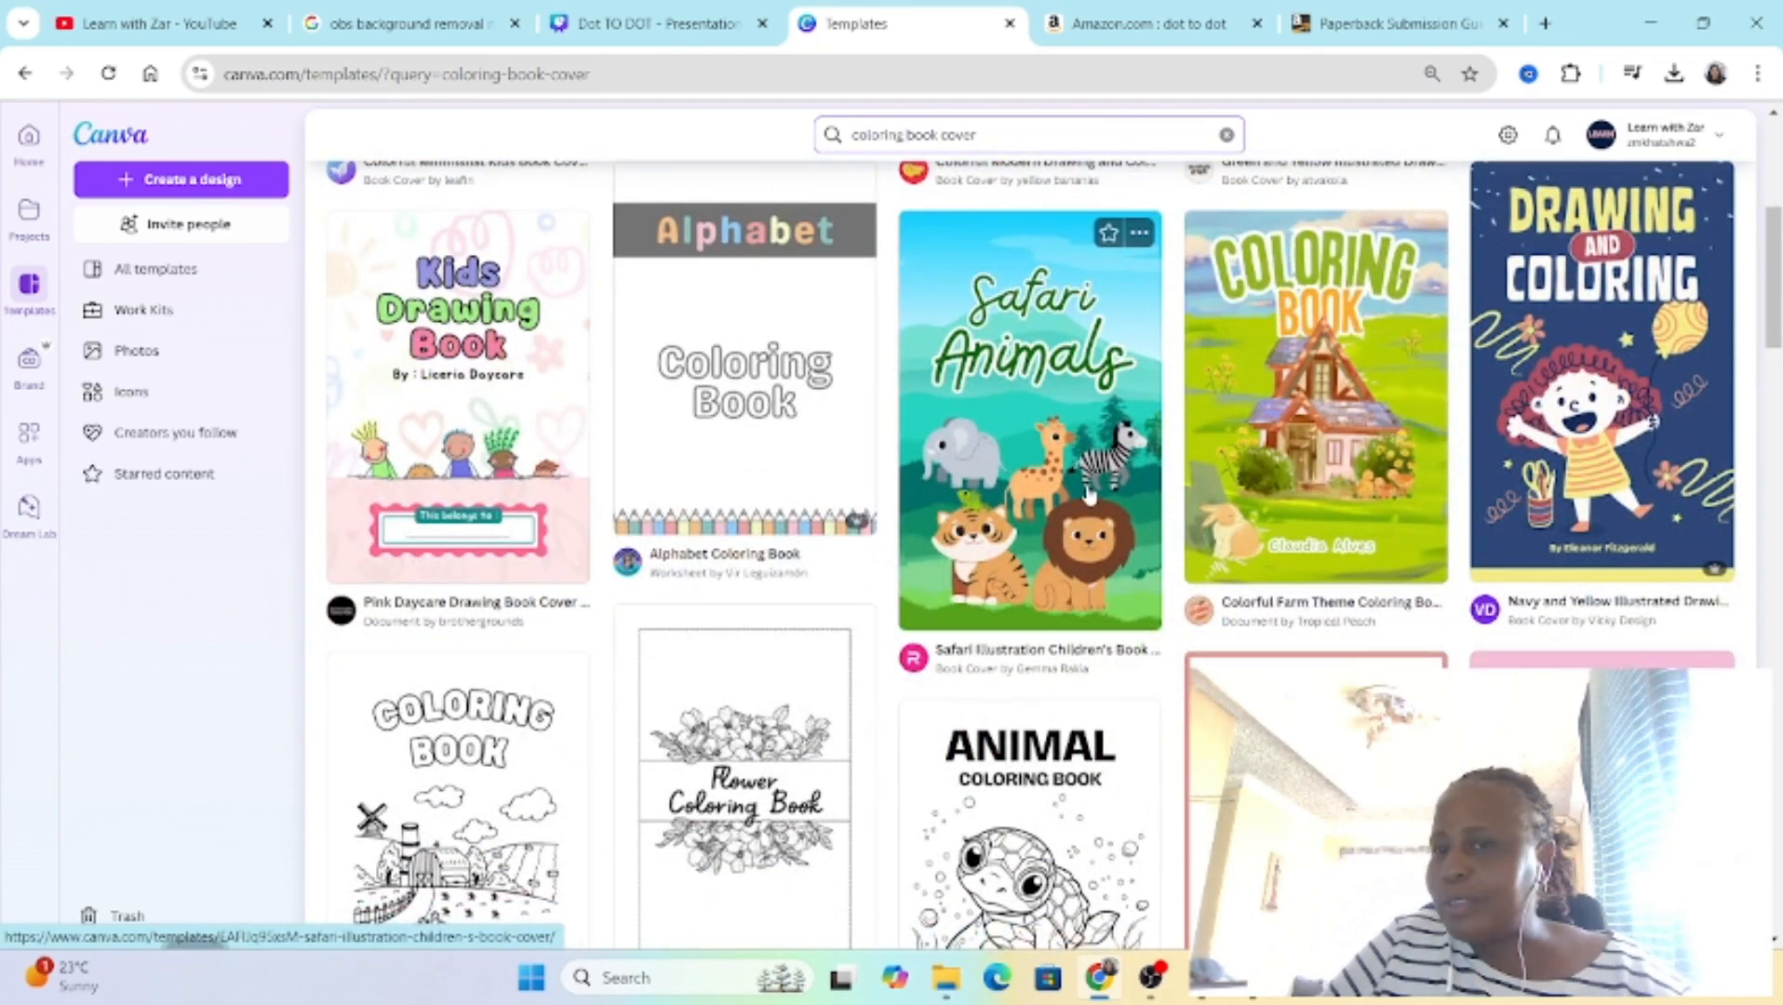
{"action": "scroll", "coordinate": [1082, 582], "scroll_direction": "down", "scroll_amount": 4}
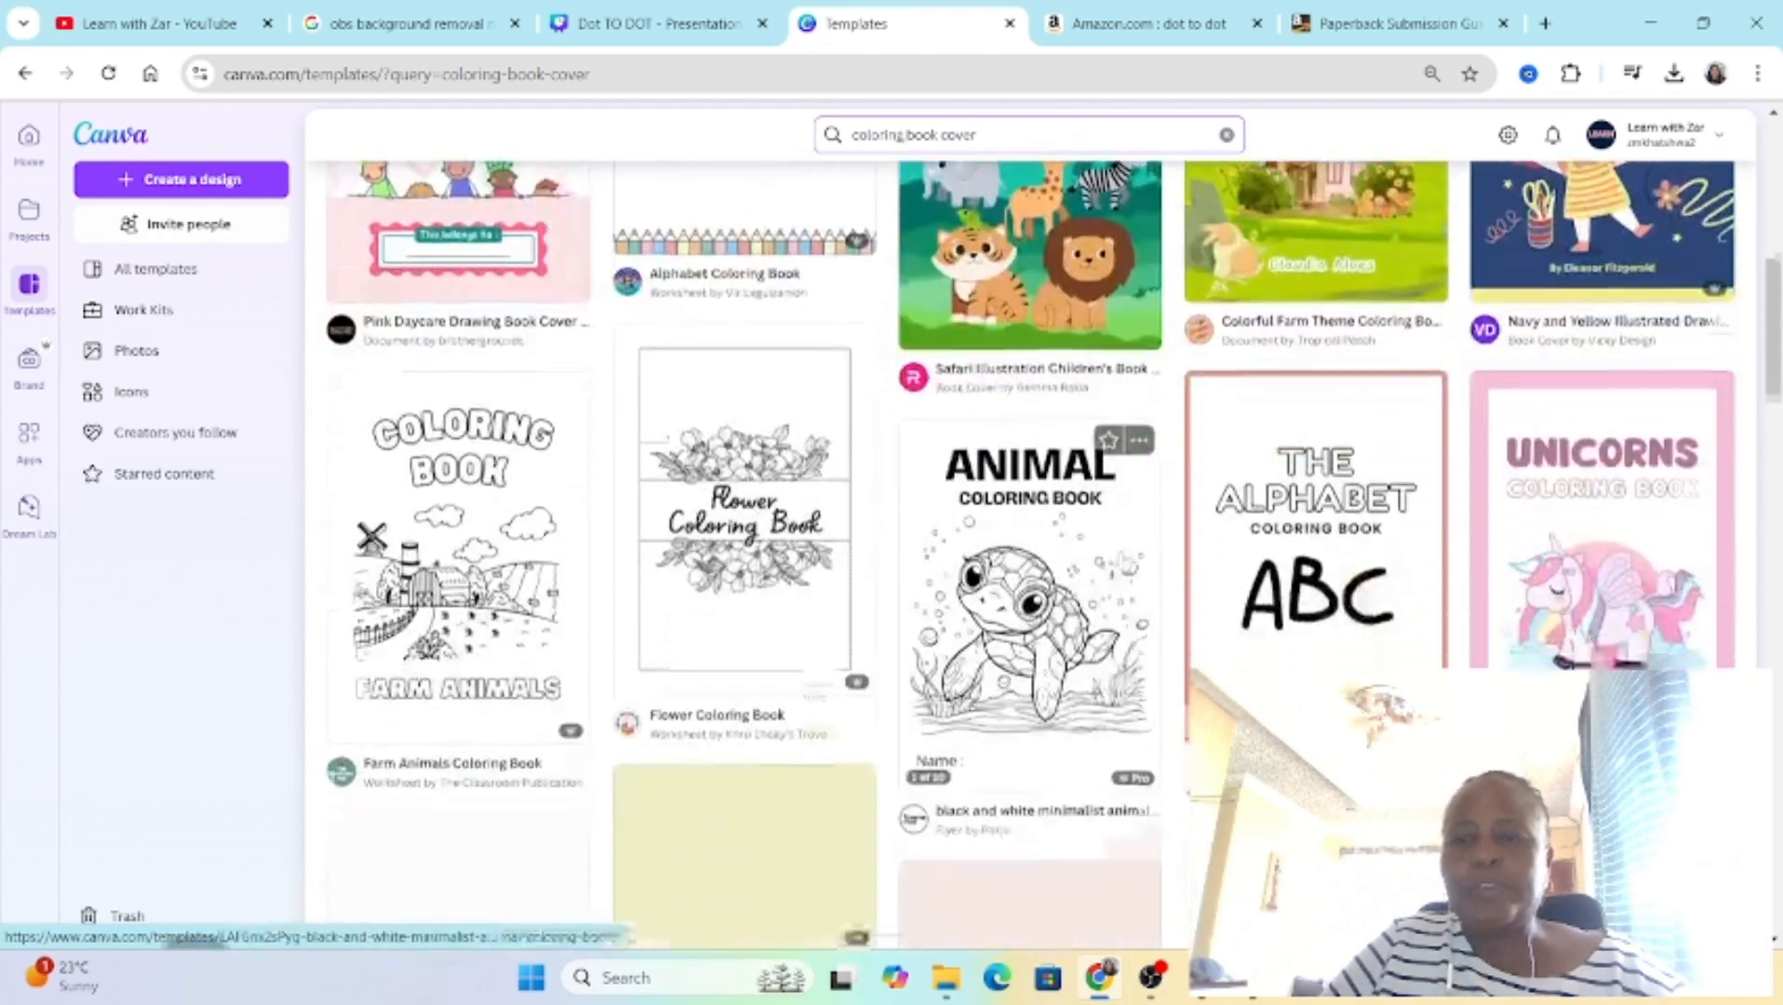
{"action": "scroll", "coordinate": [1144, 558], "scroll_direction": "up", "scroll_amount": 6}
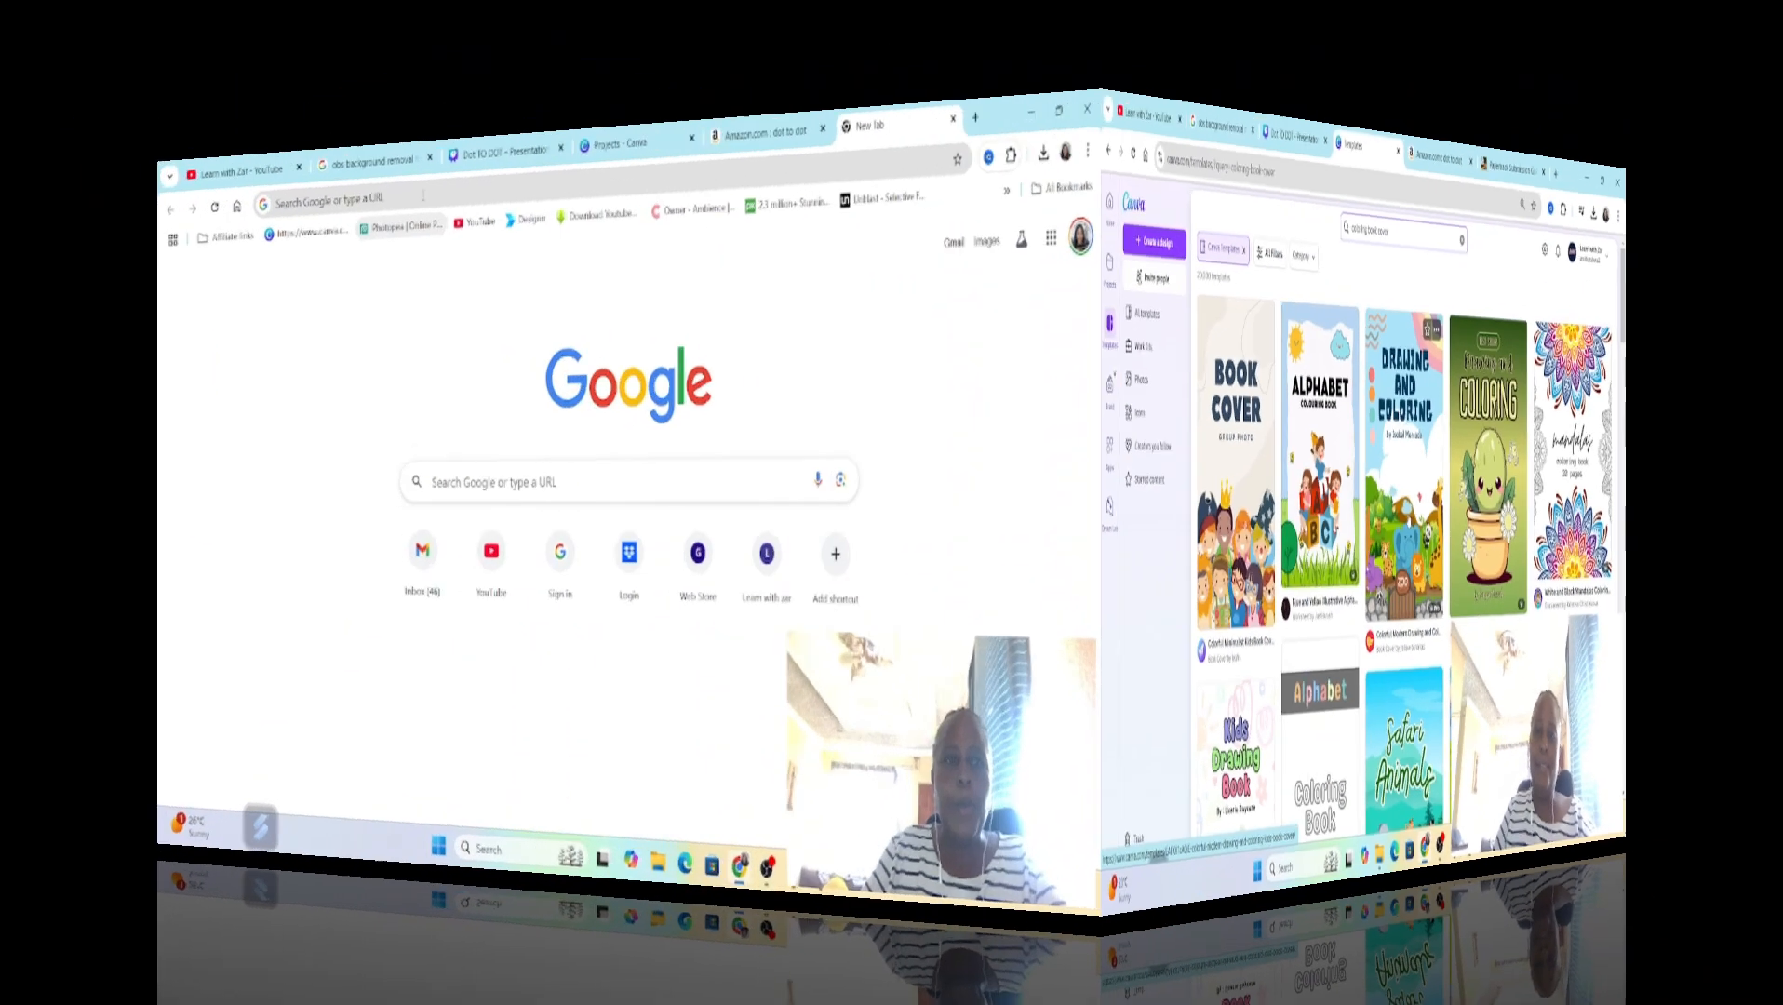
Step: Search Google for "amazon kdp" in a new browser tab and open the Amazon Kindle Direct Publishing site
{"action": "type", "text": "amazpm"}
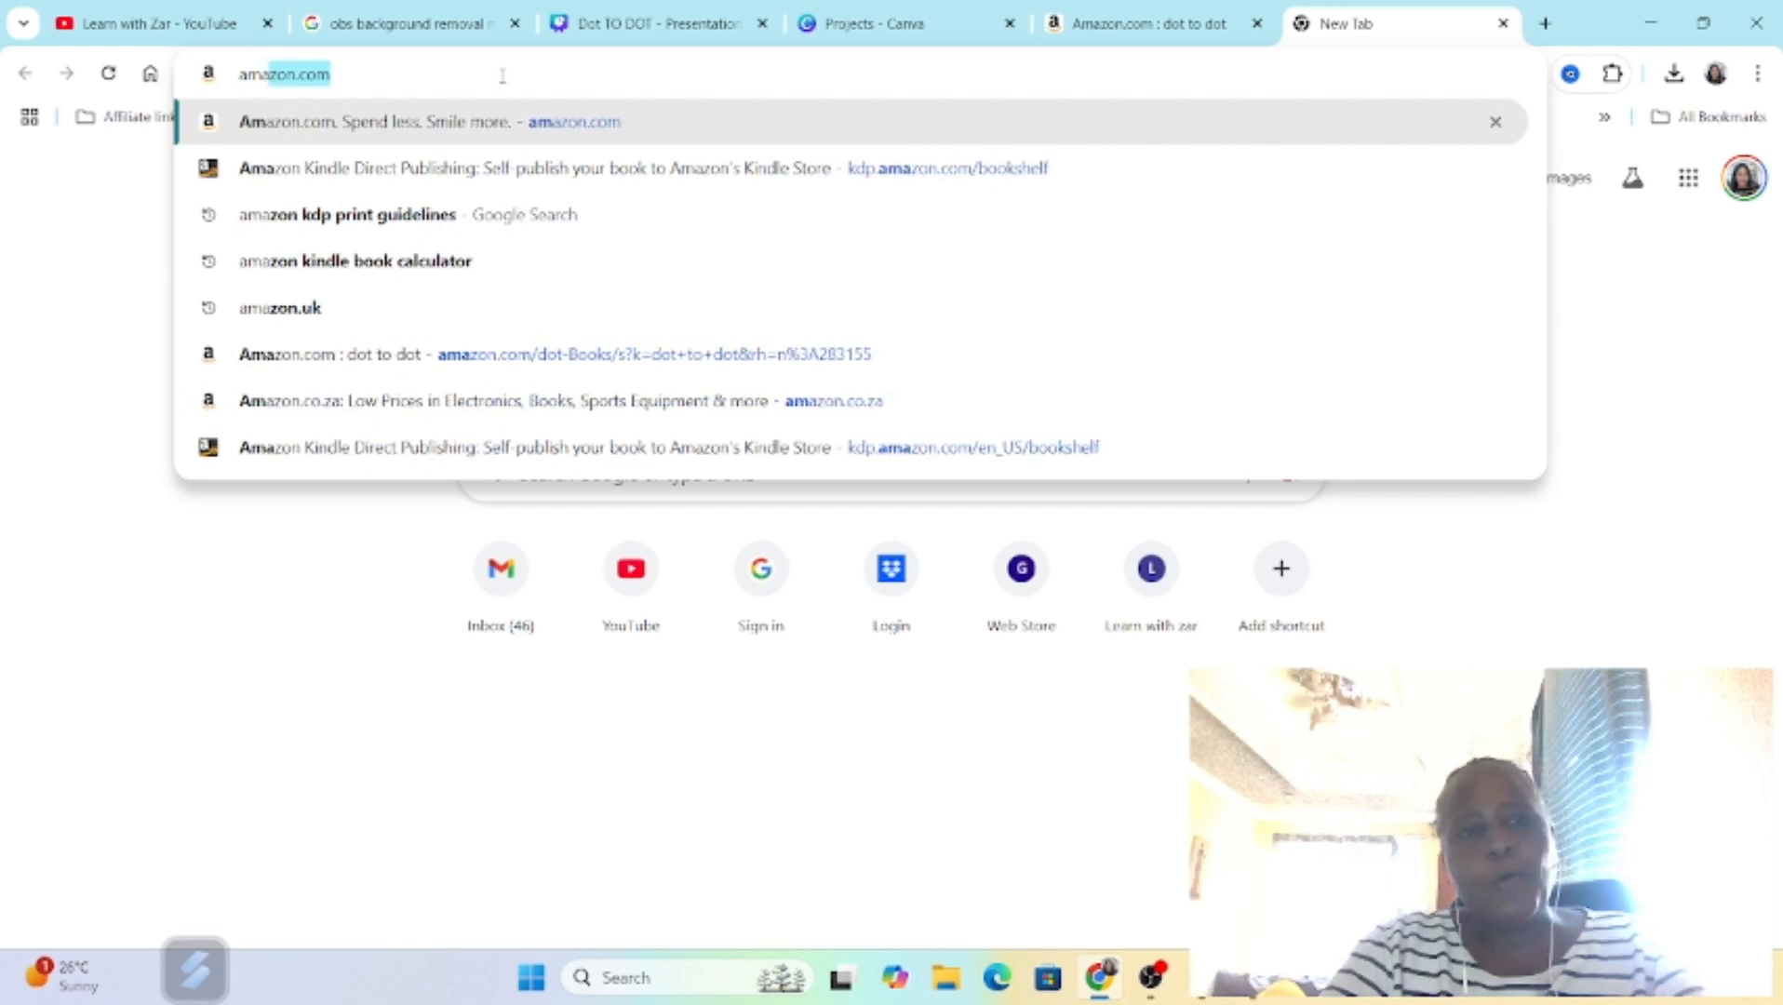
{"action": "key", "text": "BackSpace"}
{"action": "key", "text": "BackSpace"}
{"action": "type", "text": "on "}
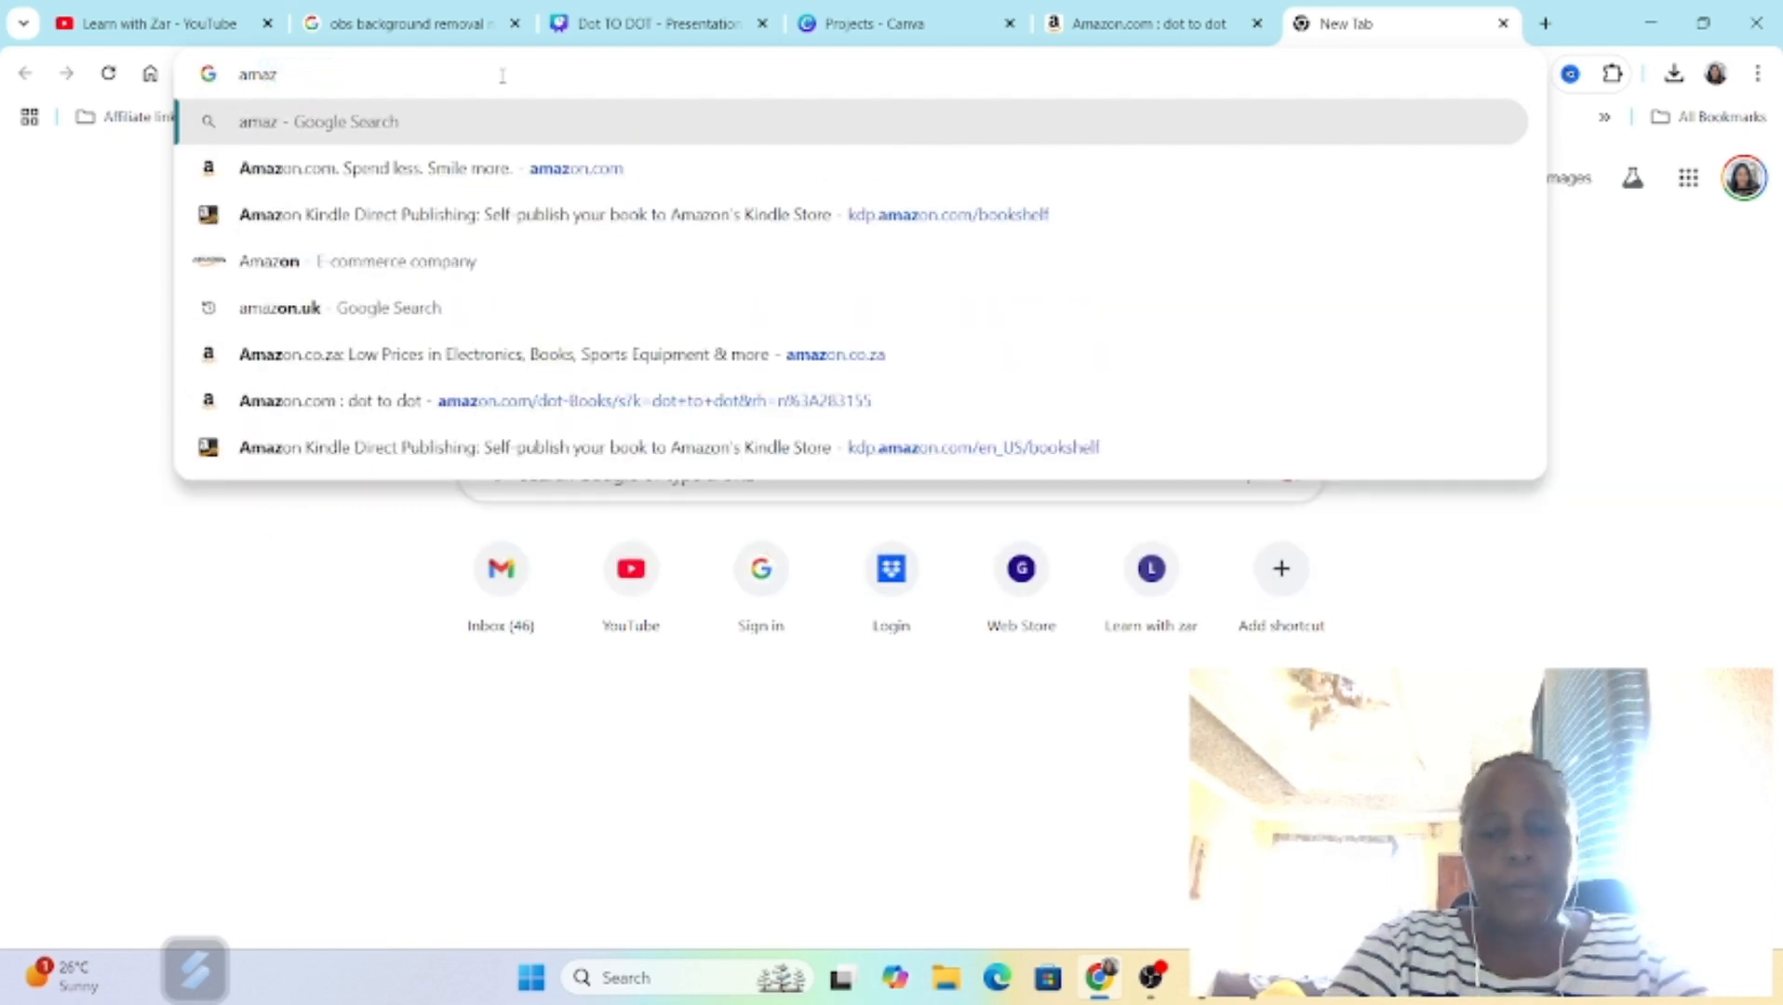
{"action": "type", "text": "kdp"}
{"action": "key", "text": "Return"}
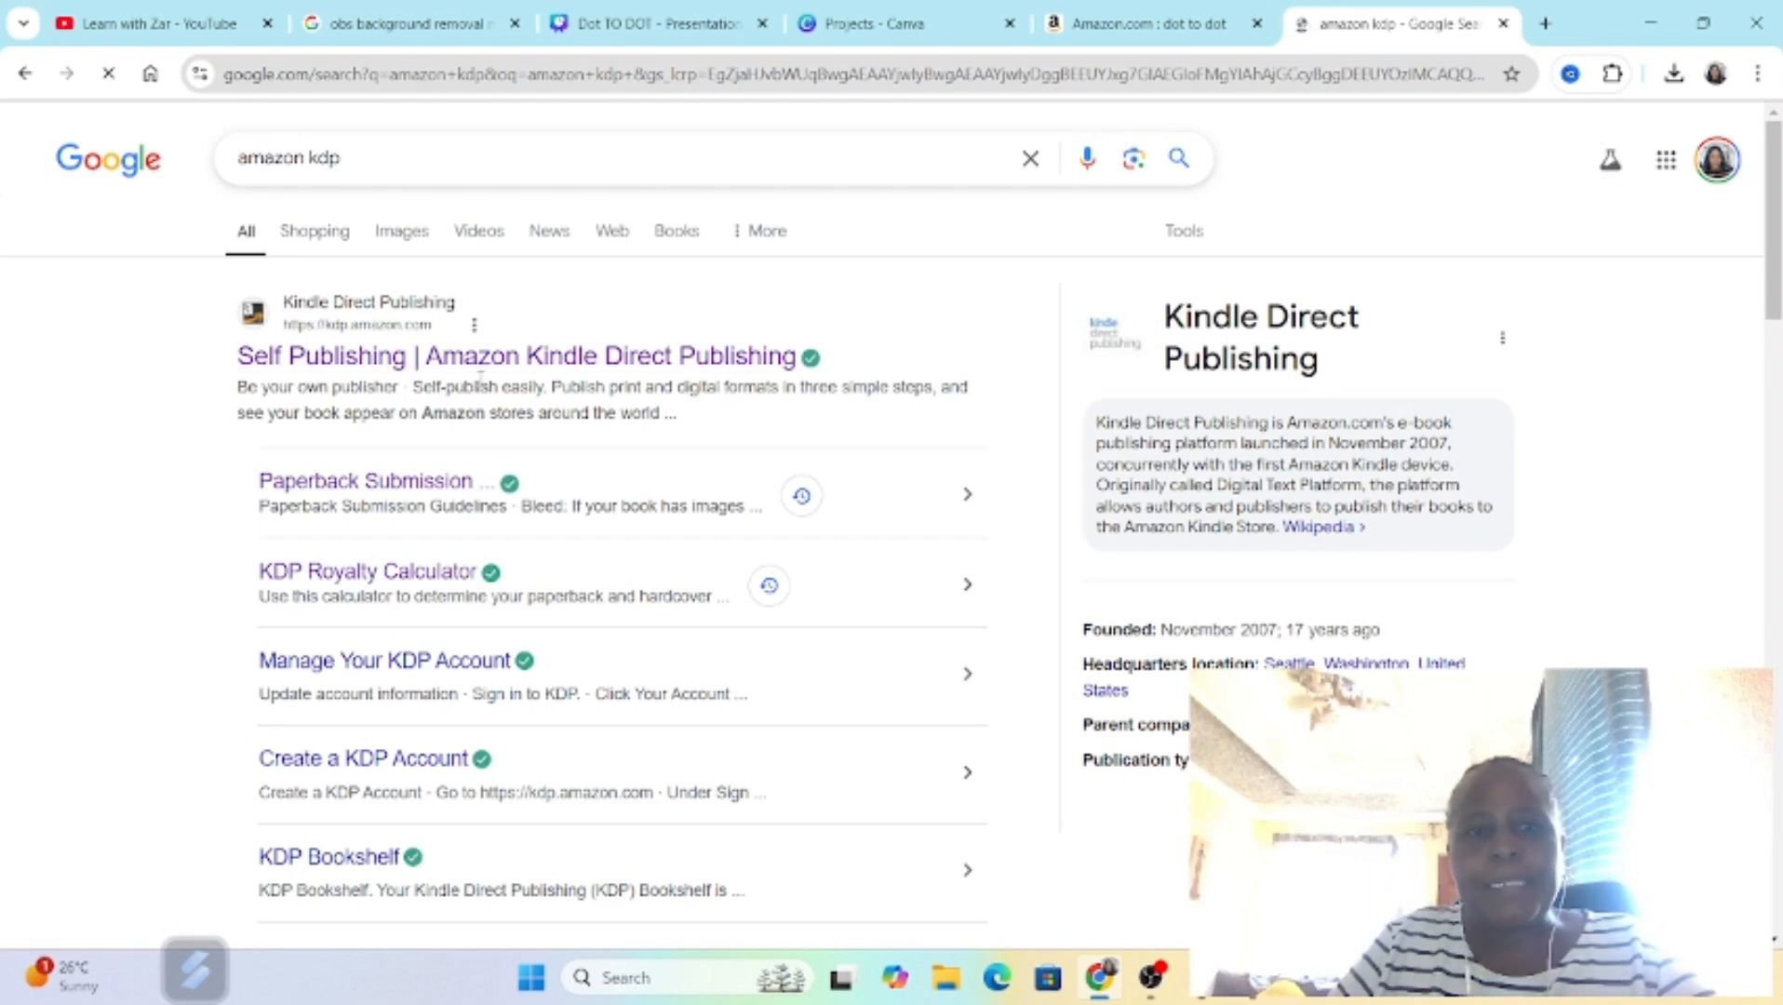
{"action": "left_click", "coordinate": [595, 366]}
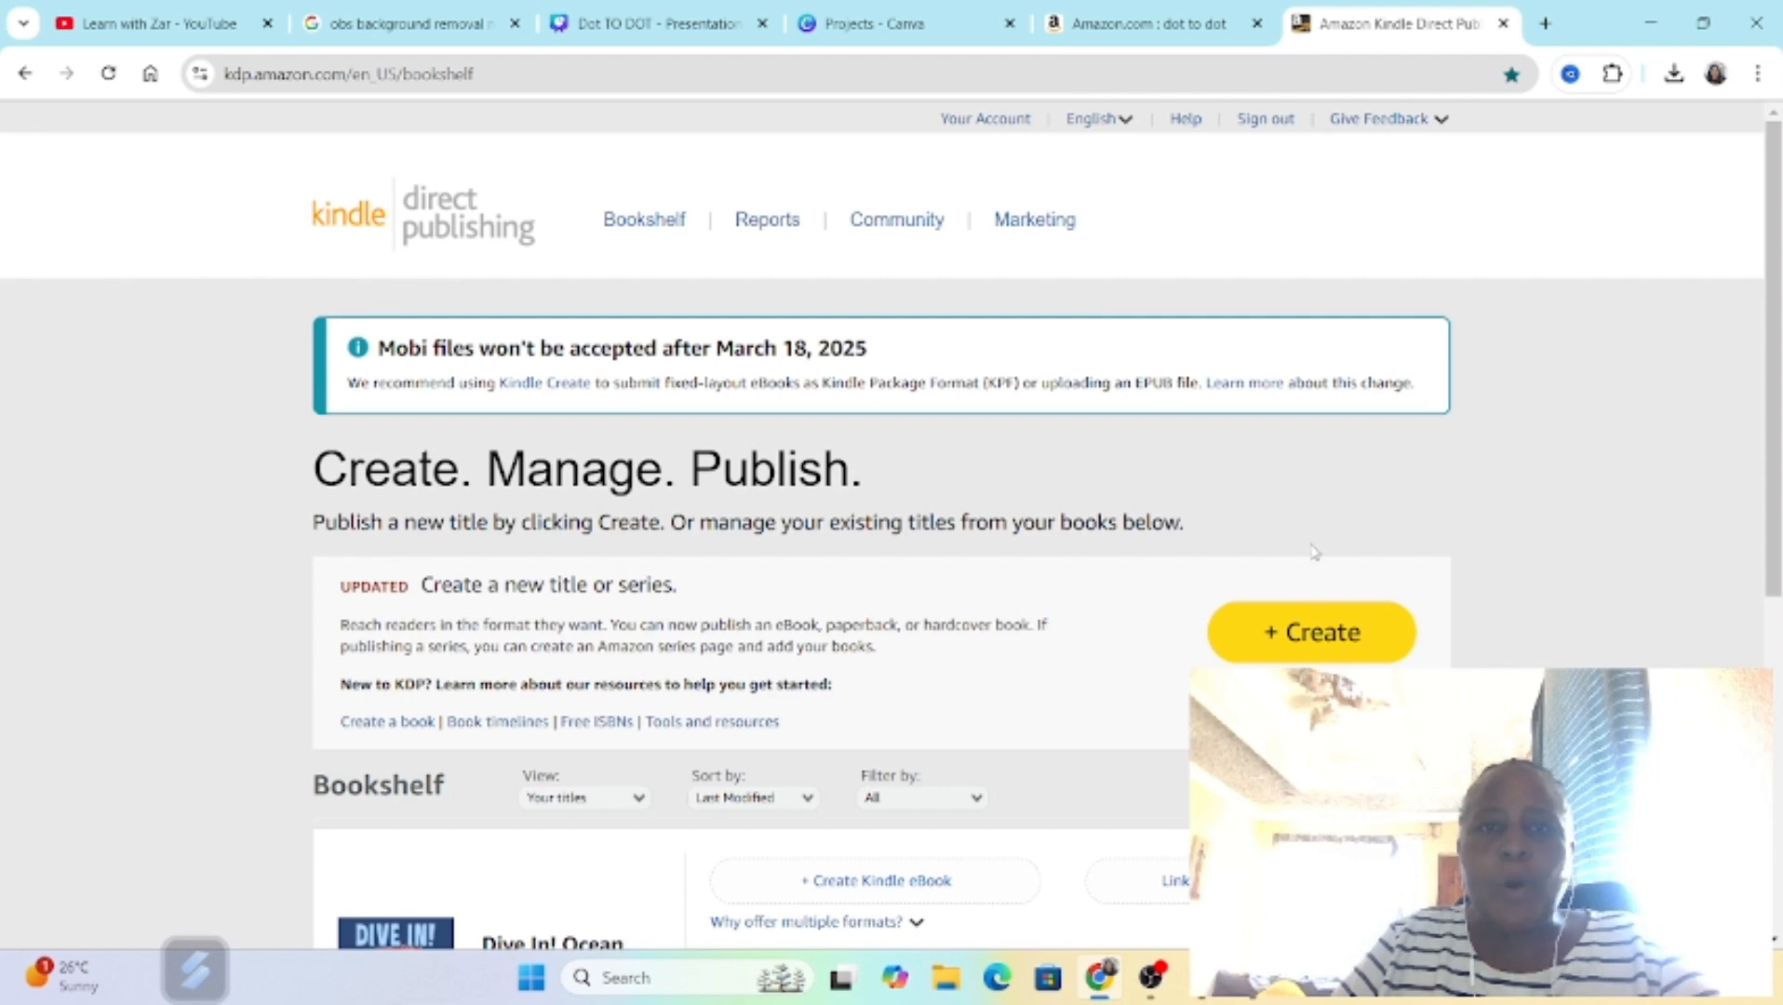
Step: Look over the KDP bookshelf page, including the option for creating a new title and the published ocean dot-to-dot book
{"action": "scroll", "coordinate": [1321, 566], "scroll_direction": "down", "scroll_amount": 1}
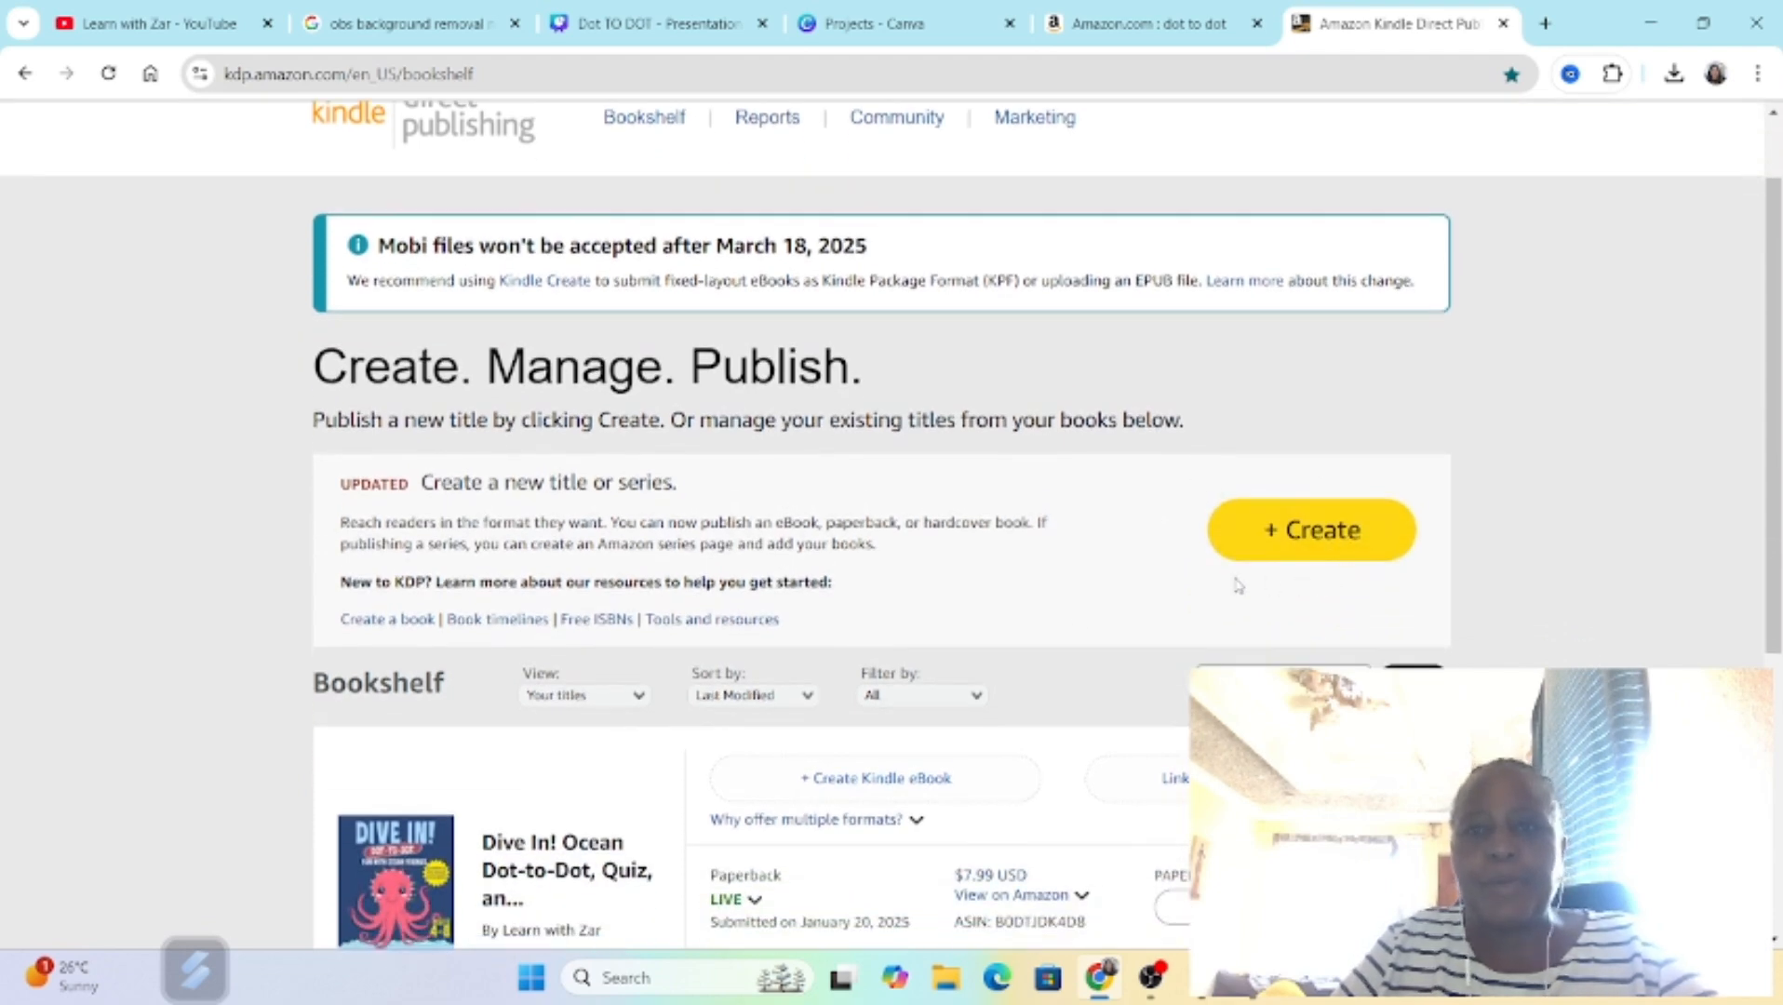
{"action": "scroll", "coordinate": [1066, 571], "scroll_direction": "up", "scroll_amount": 1}
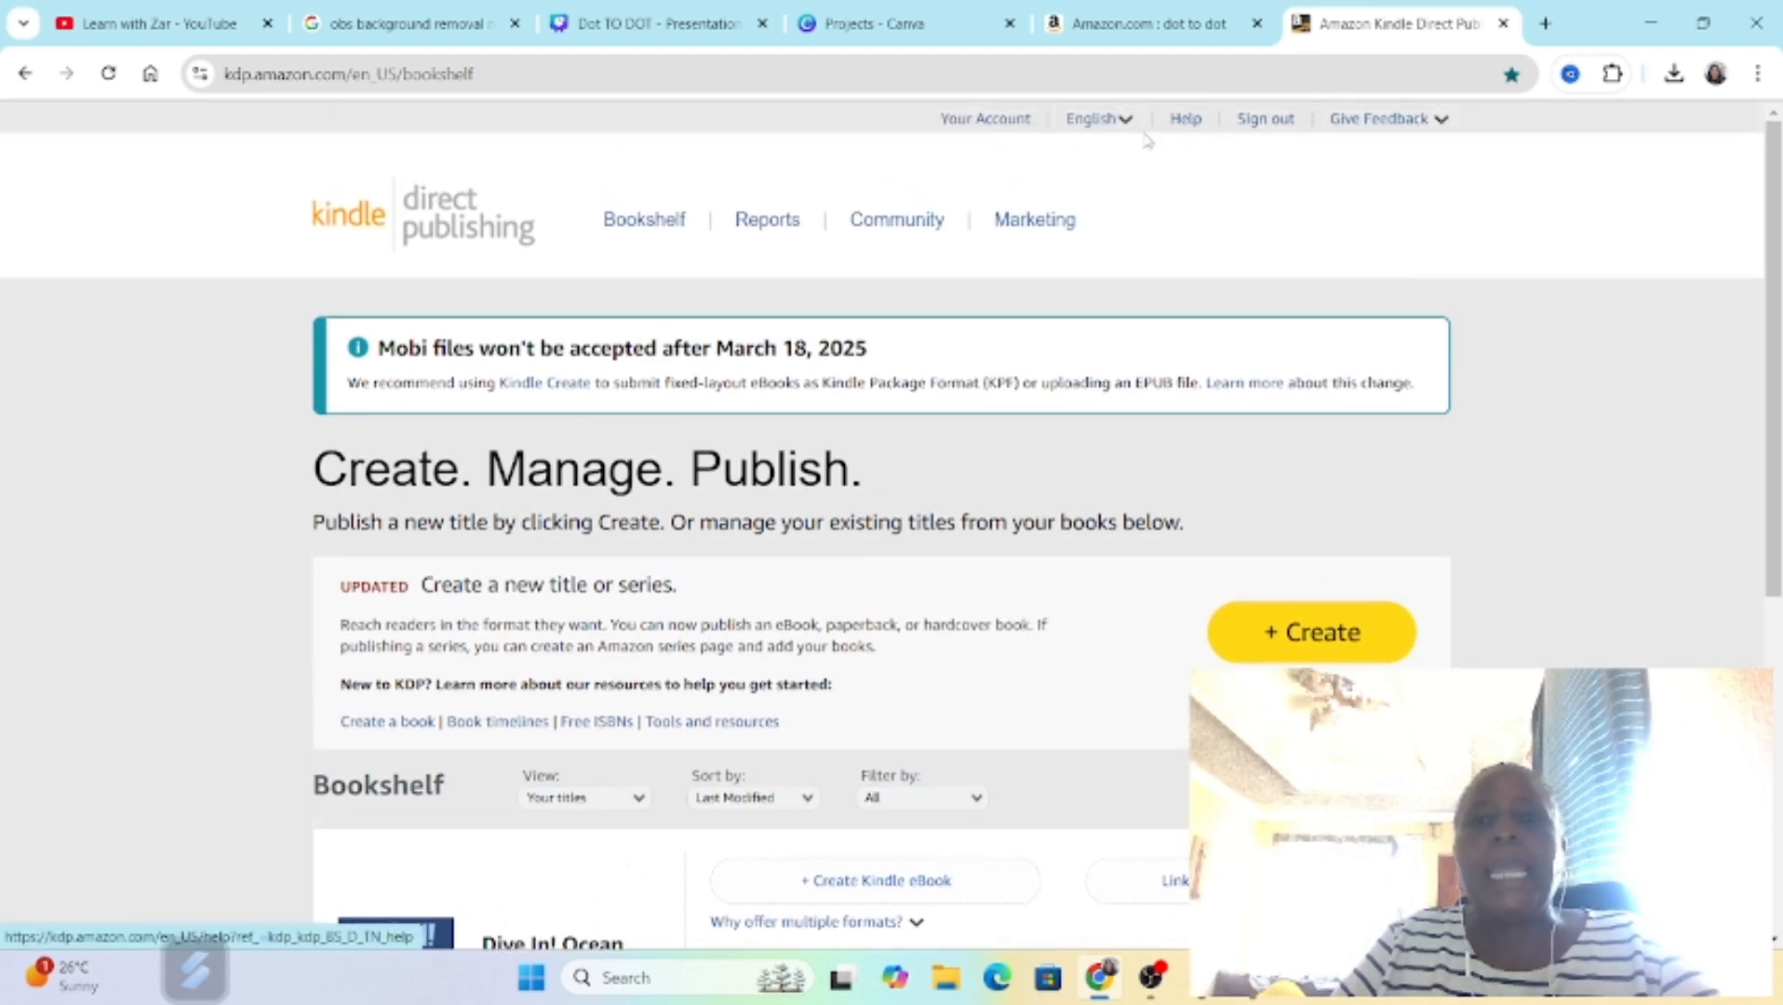
{"action": "scroll", "coordinate": [1078, 749], "scroll_direction": "down", "scroll_amount": 3}
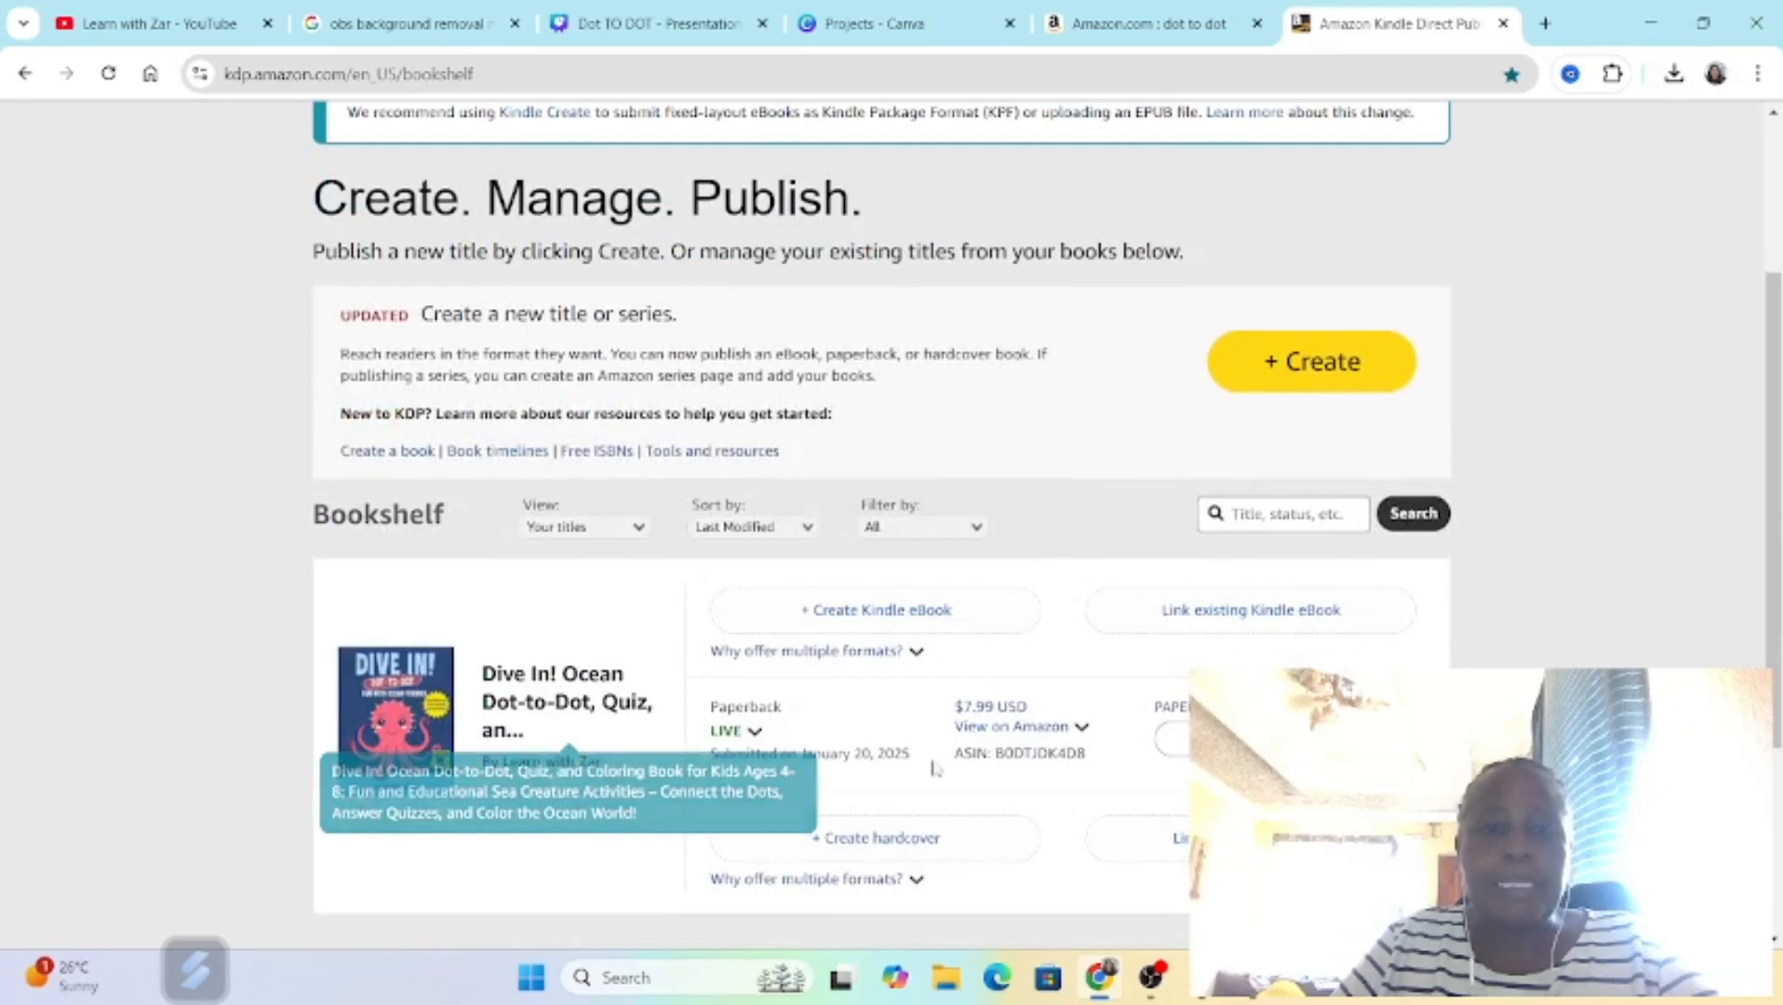
{"action": "scroll", "coordinate": [1077, 800], "scroll_direction": "up", "scroll_amount": 3}
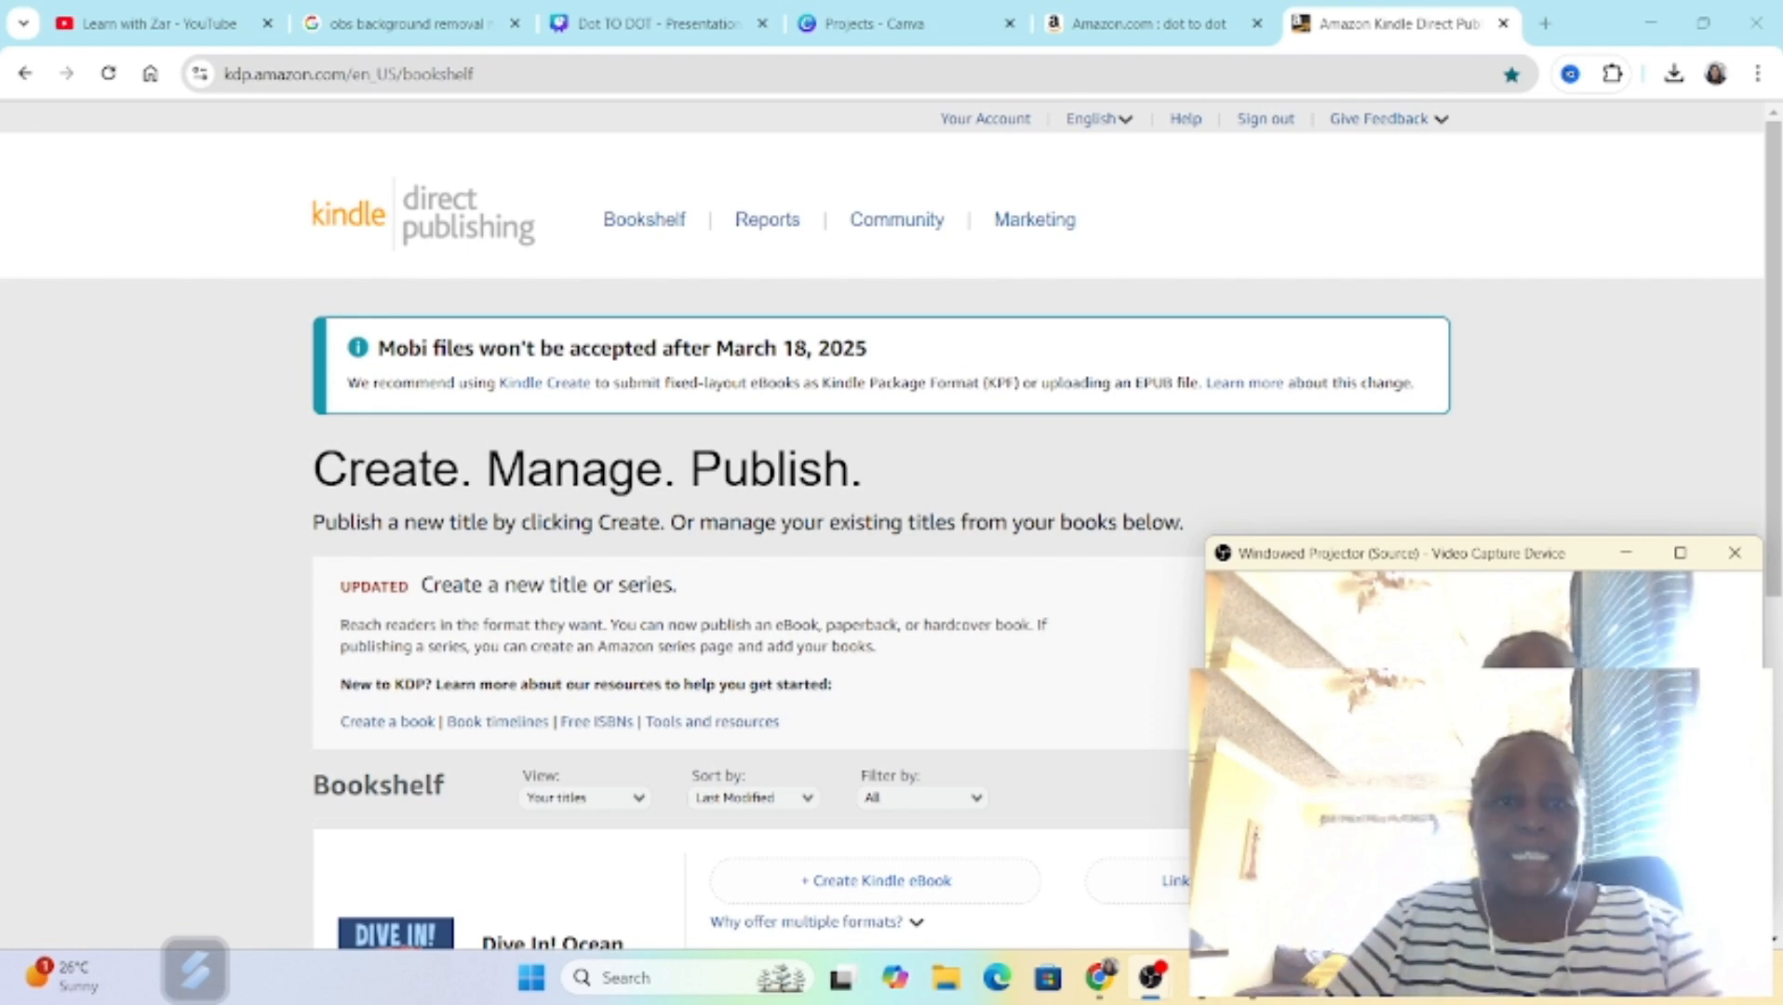
{"action": "scroll", "coordinate": [1163, 426], "scroll_direction": "down", "scroll_amount": 2}
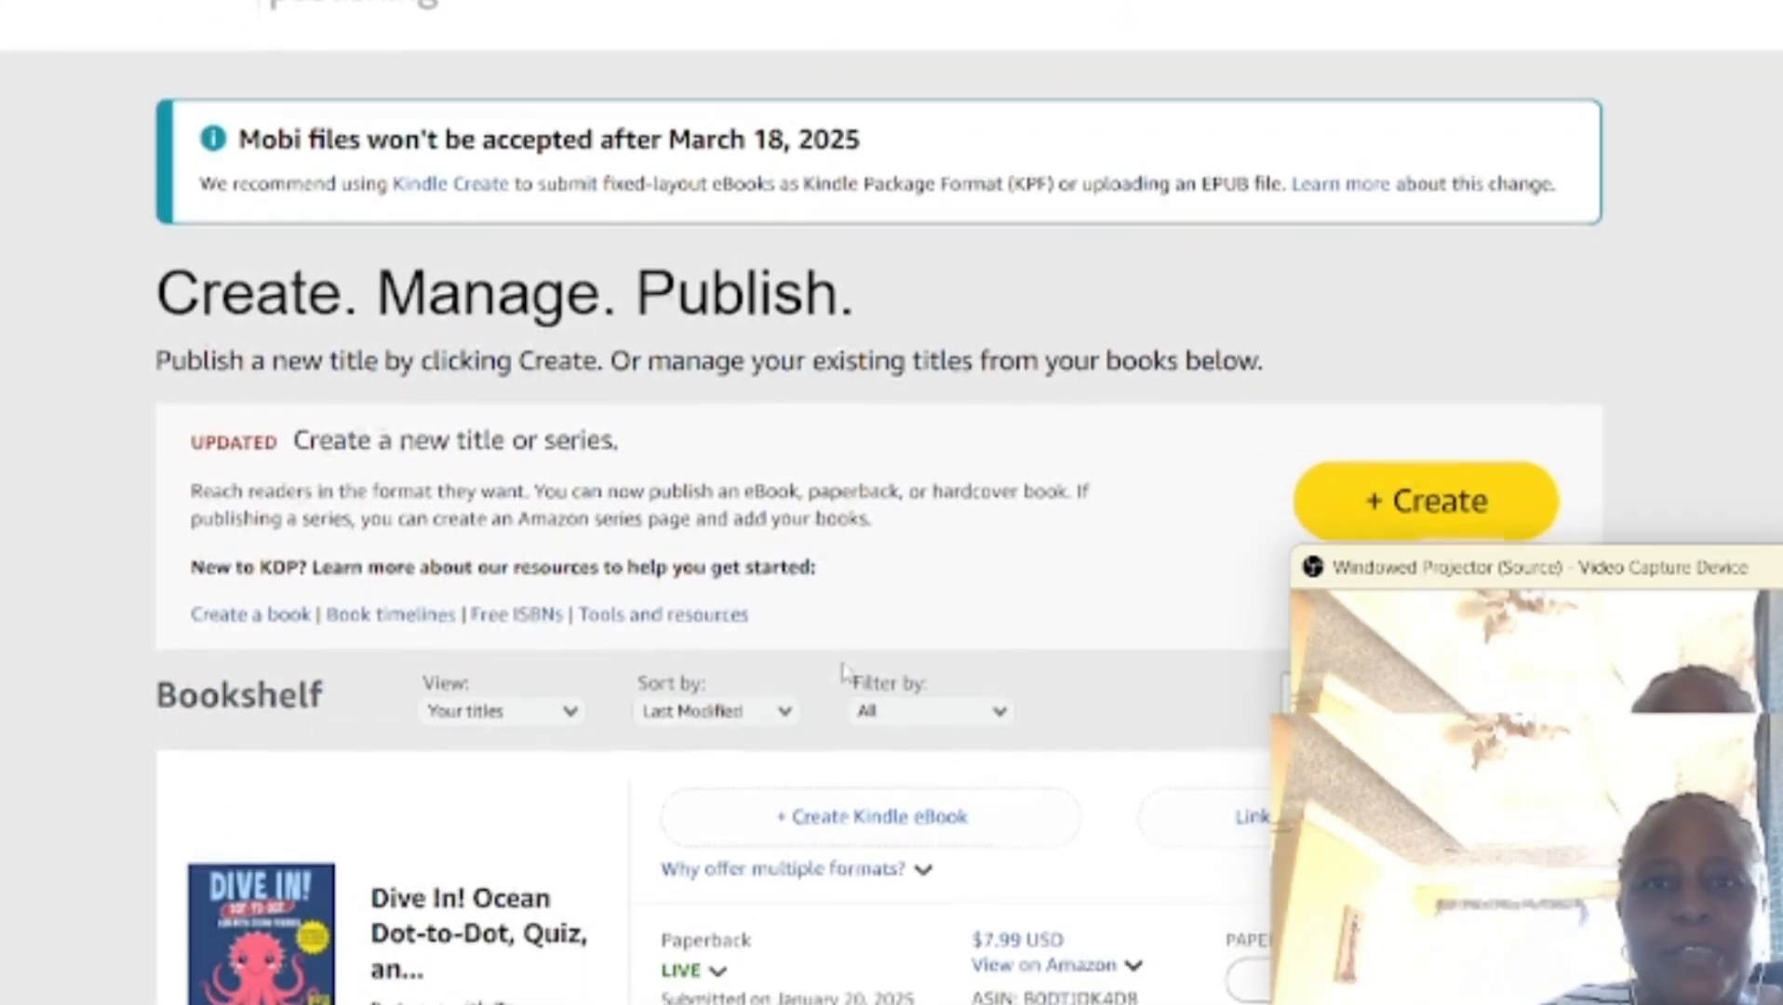
{"action": "scroll", "coordinate": [1070, 383], "scroll_direction": "up", "scroll_amount": 1}
{"action": "scroll", "coordinate": [1132, 353], "scroll_direction": "up", "scroll_amount": 2}
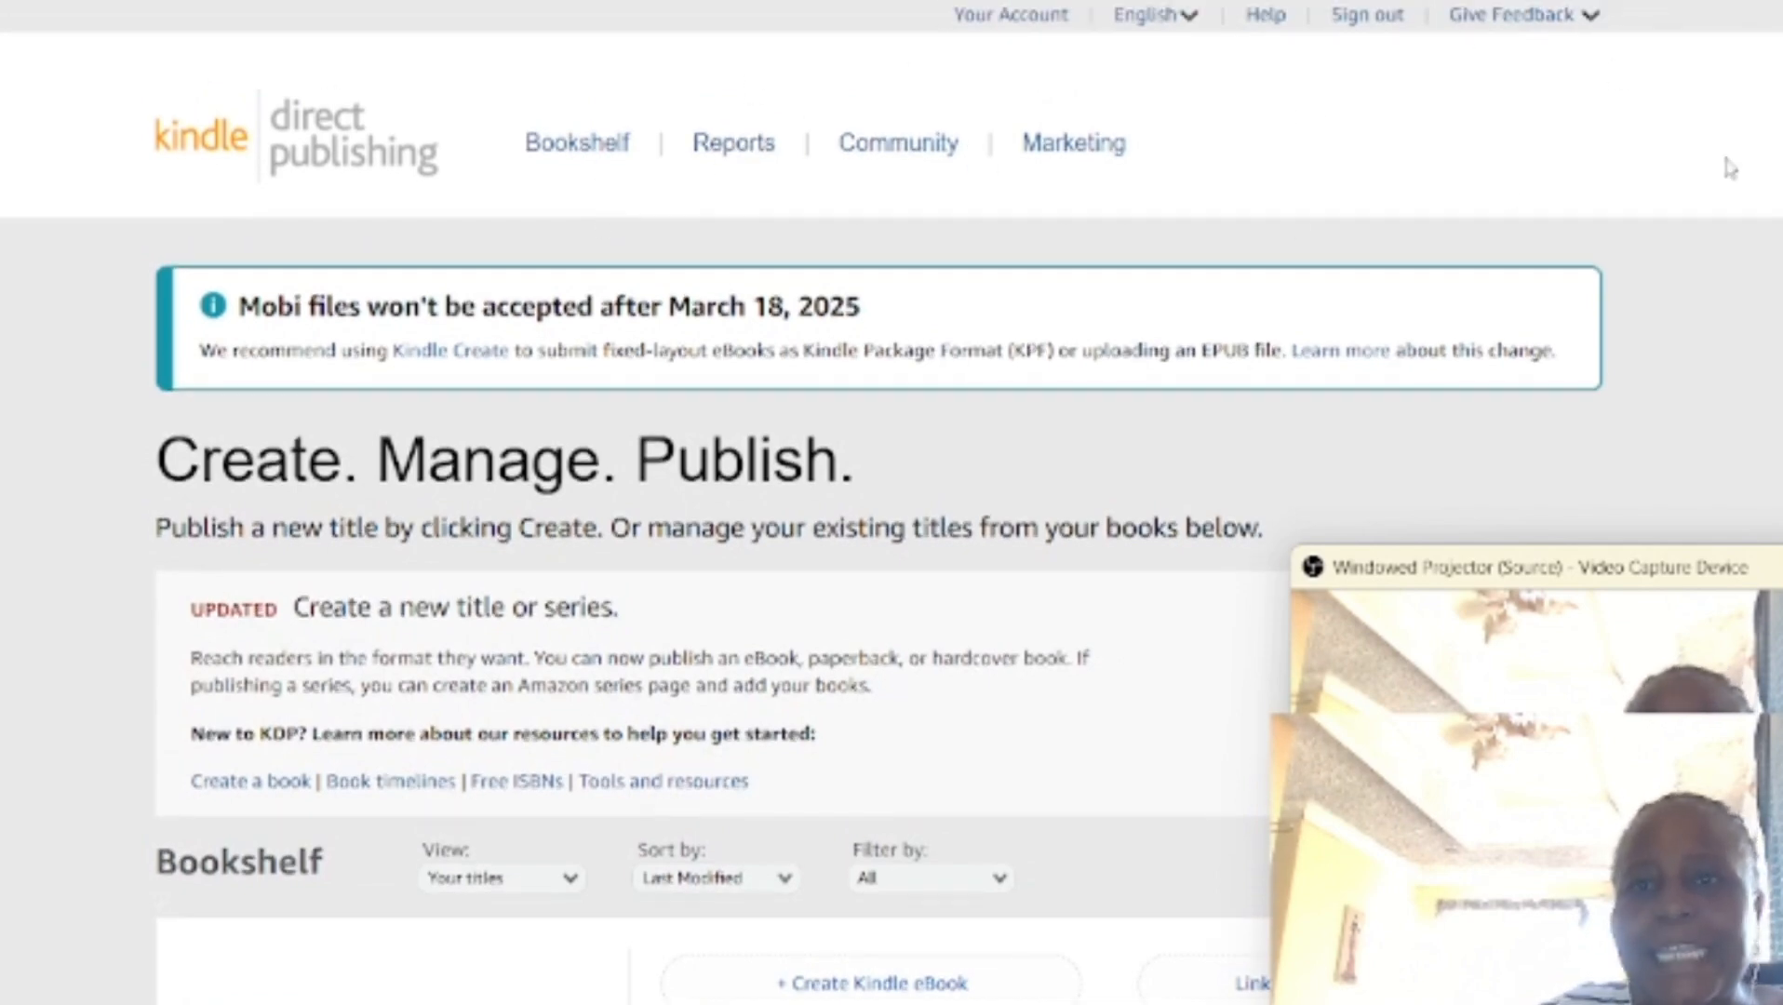
Step: Start creating a new title from the KDP bookshelf and choose Paperback as its format
{"action": "scroll", "coordinate": [1545, 446], "scroll_direction": "down", "scroll_amount": 3}
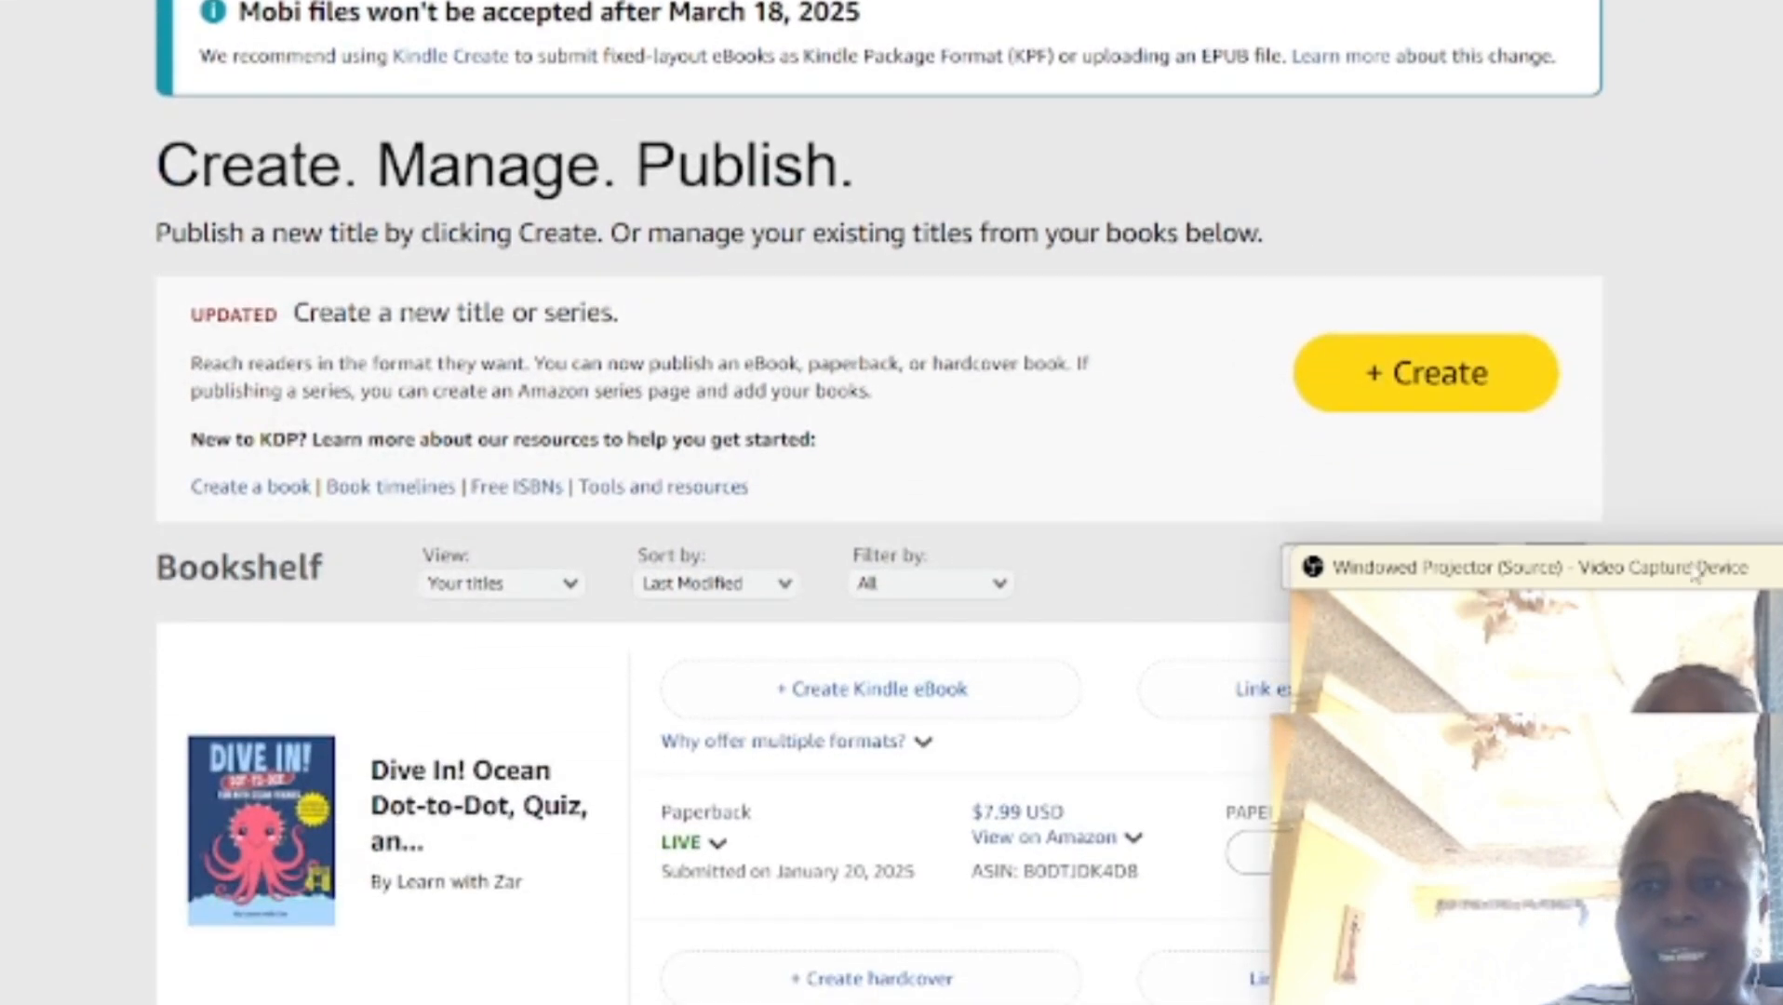
{"action": "left_click_drag", "start_coordinate": [1697, 572], "coordinate": [199, 645]}
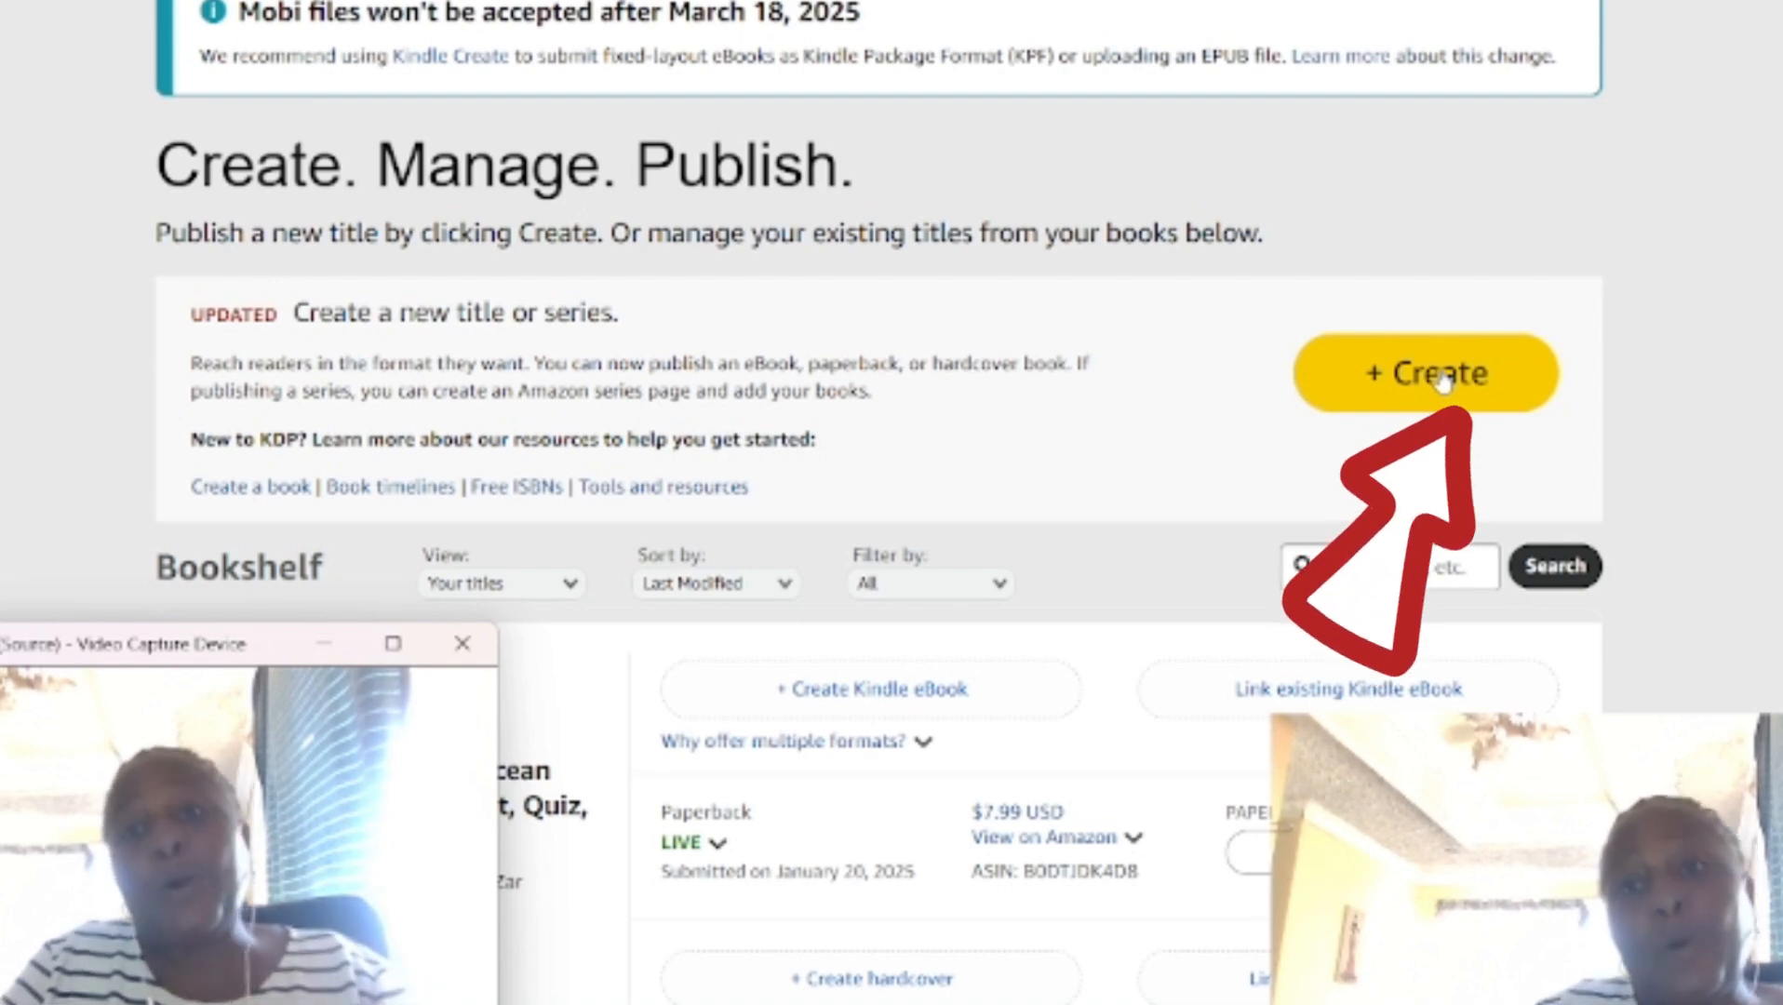
{"action": "left_click", "coordinate": [1440, 377]}
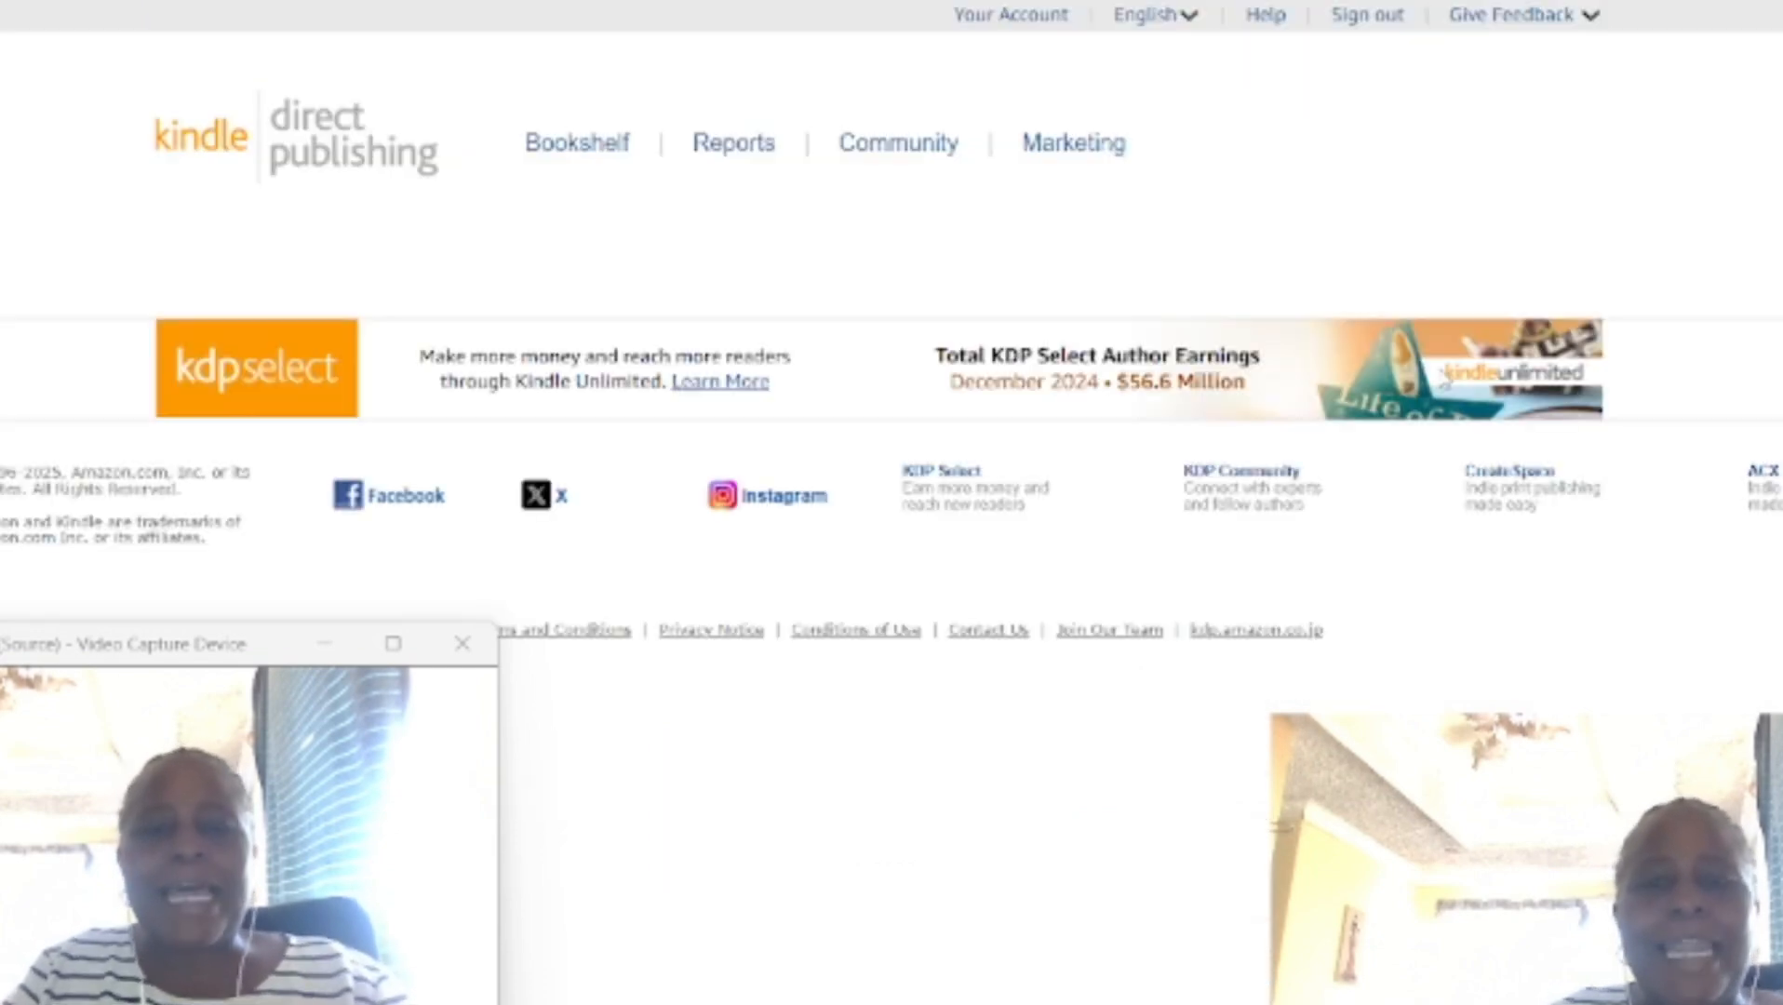
{"action": "left_click", "coordinate": [321, 649]}
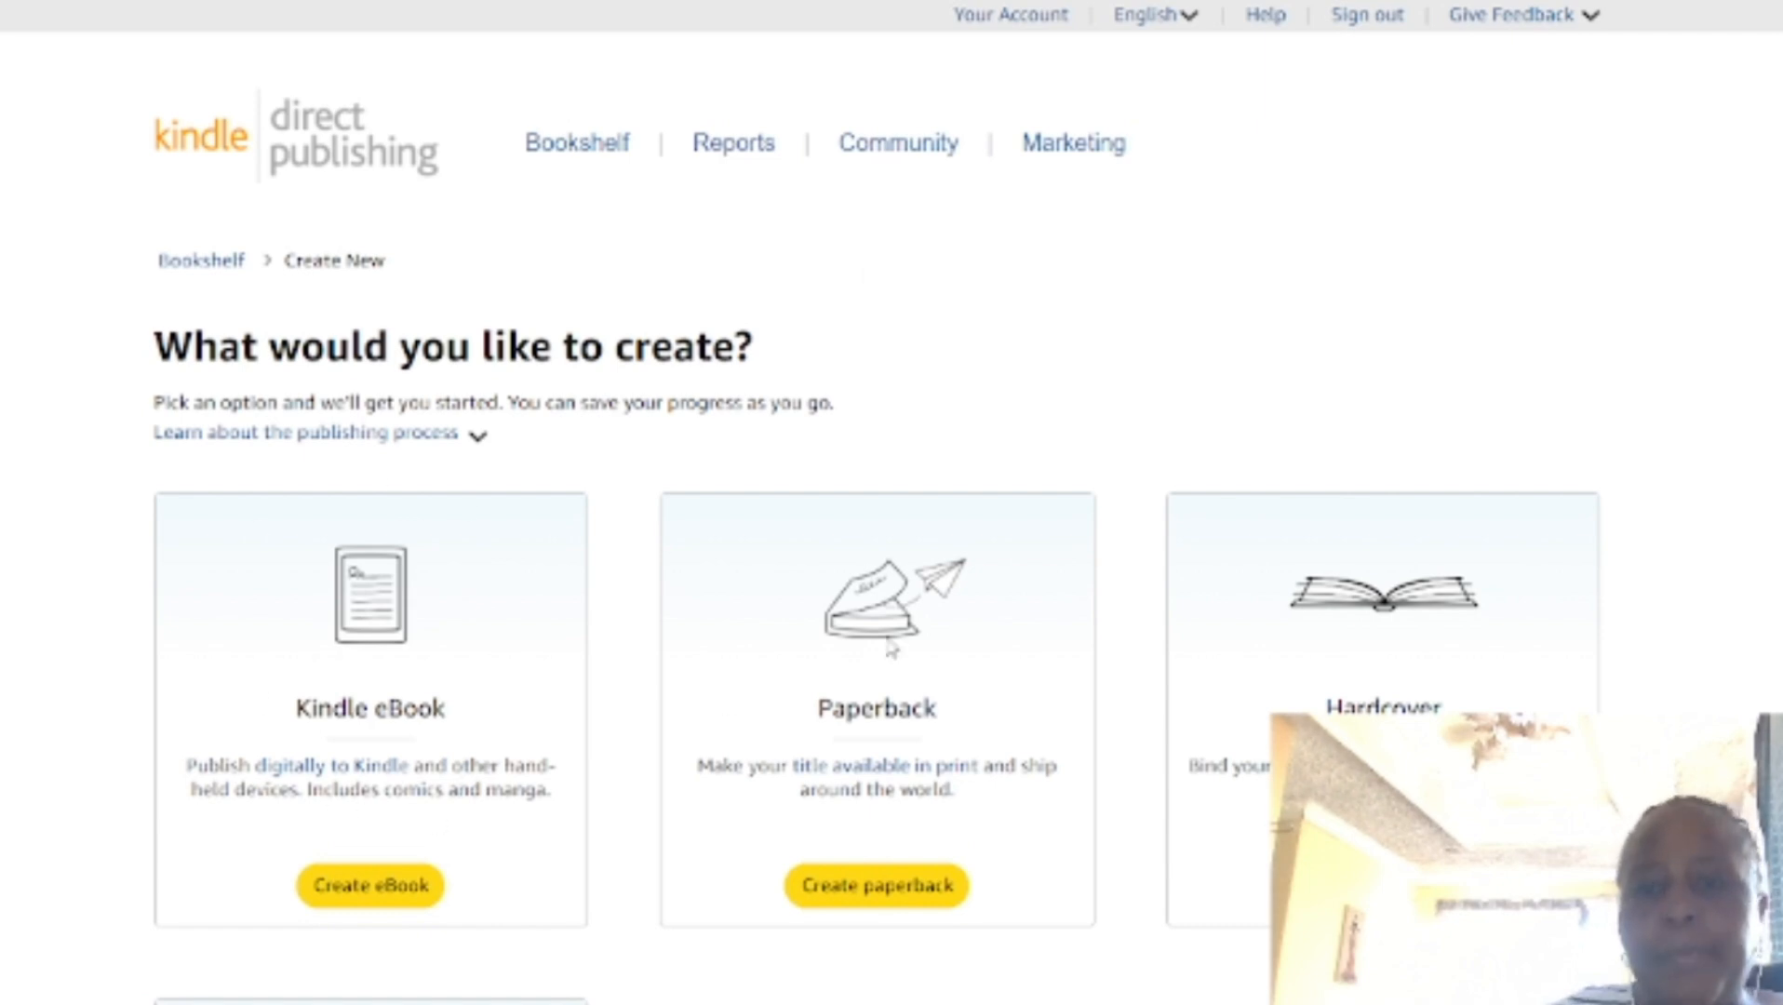
{"action": "left_click", "coordinate": [857, 895]}
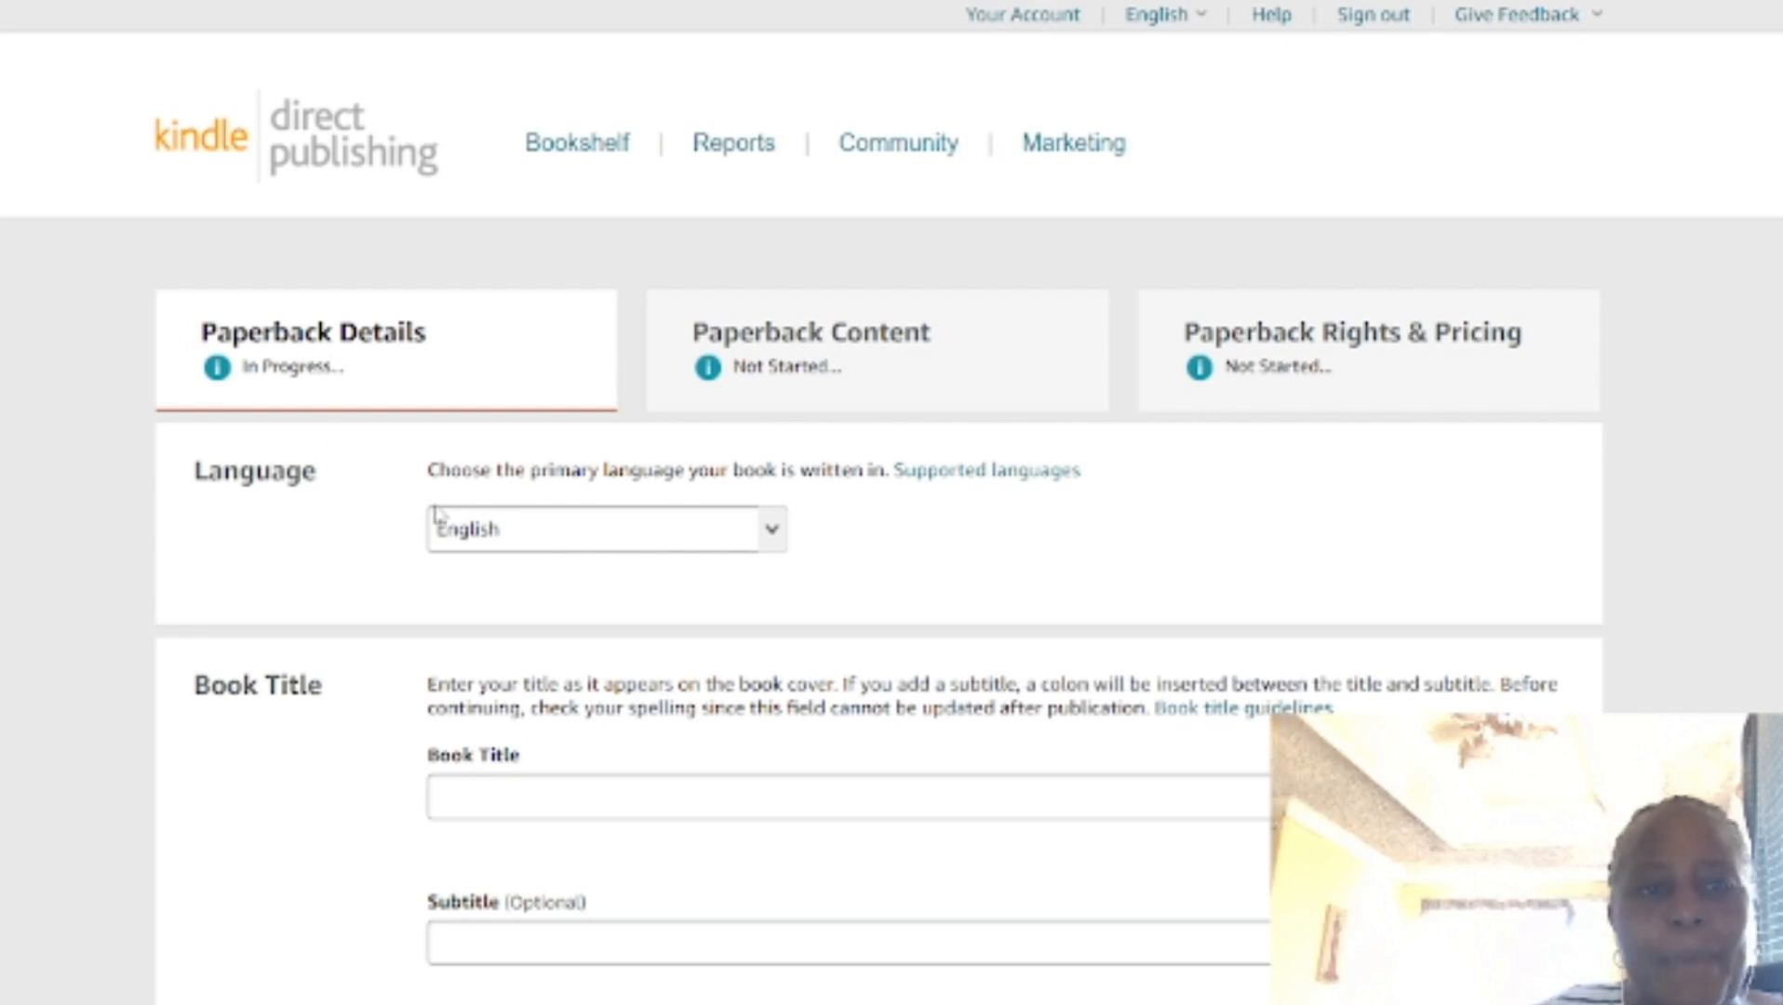
Step: Look over the new paperback's details form, including its three setup stages, the language choice and the title and subtitle fields
{"action": "left_click_drag", "start_coordinate": [690, 335], "coordinate": [960, 593]}
{"action": "left_click", "coordinate": [1293, 562]}
{"action": "scroll", "coordinate": [868, 780], "scroll_direction": "down", "scroll_amount": 2}
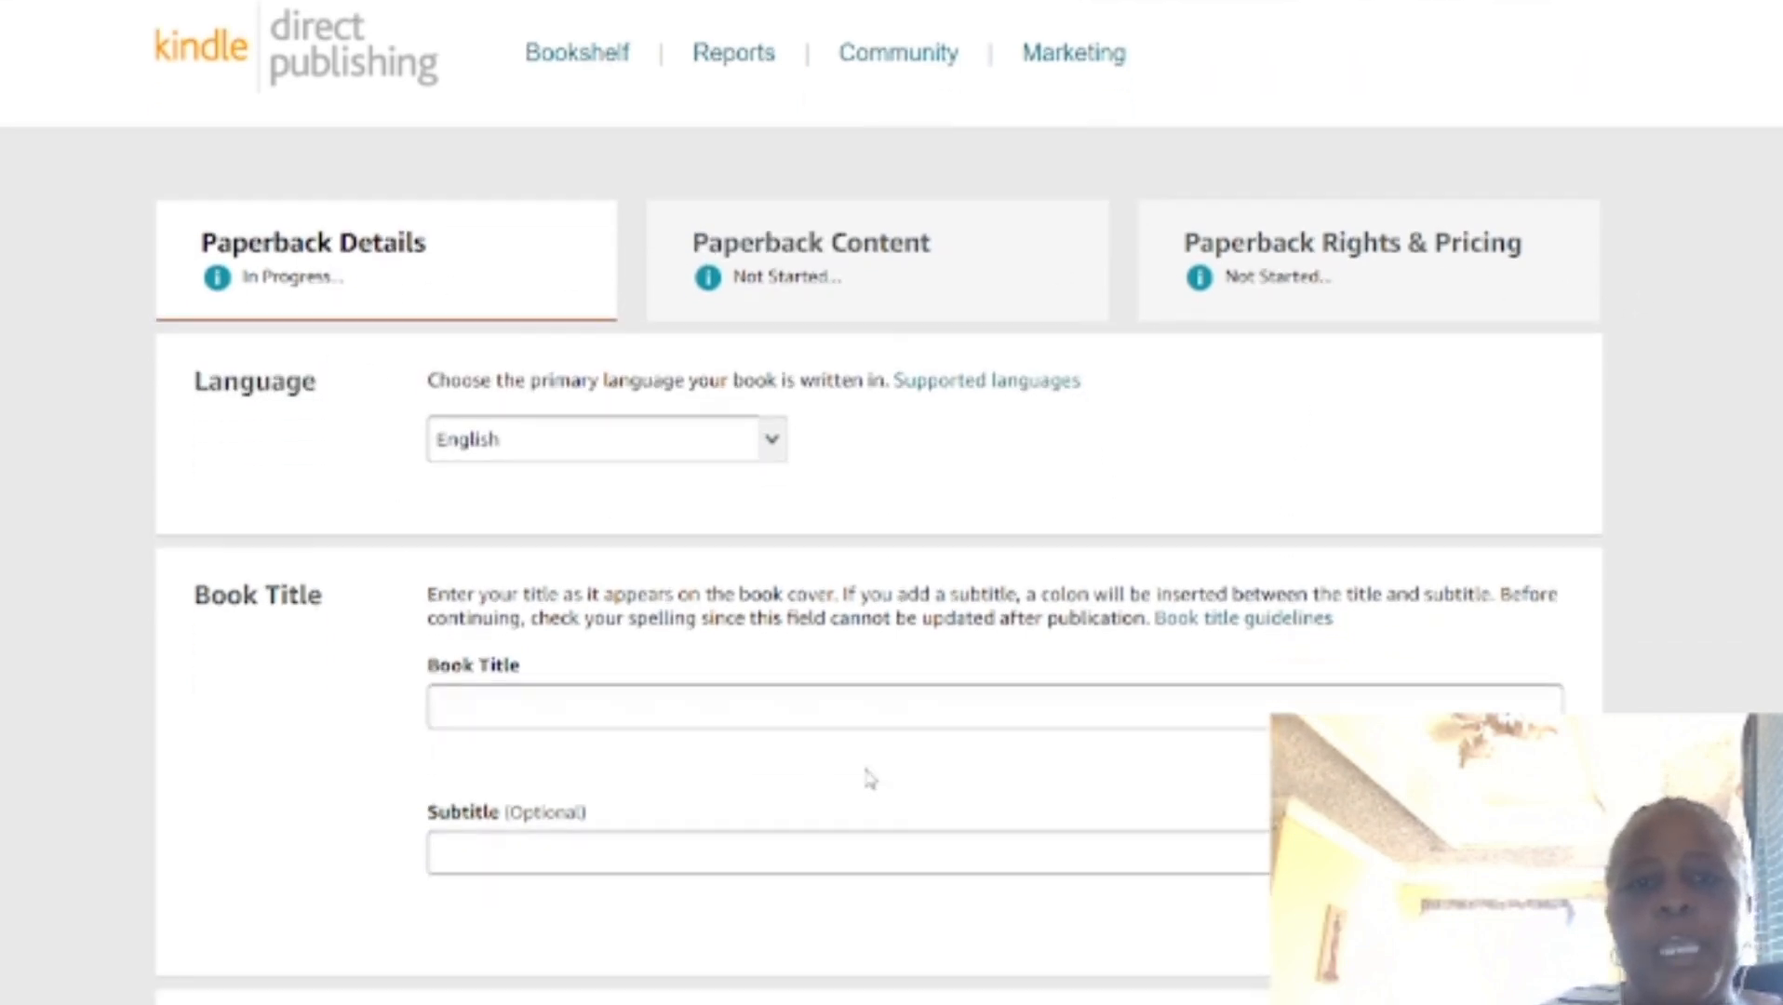
{"action": "scroll", "coordinate": [1024, 779], "scroll_direction": "down", "scroll_amount": 2}
{"action": "scroll", "coordinate": [1024, 810], "scroll_direction": "up", "scroll_amount": 3}
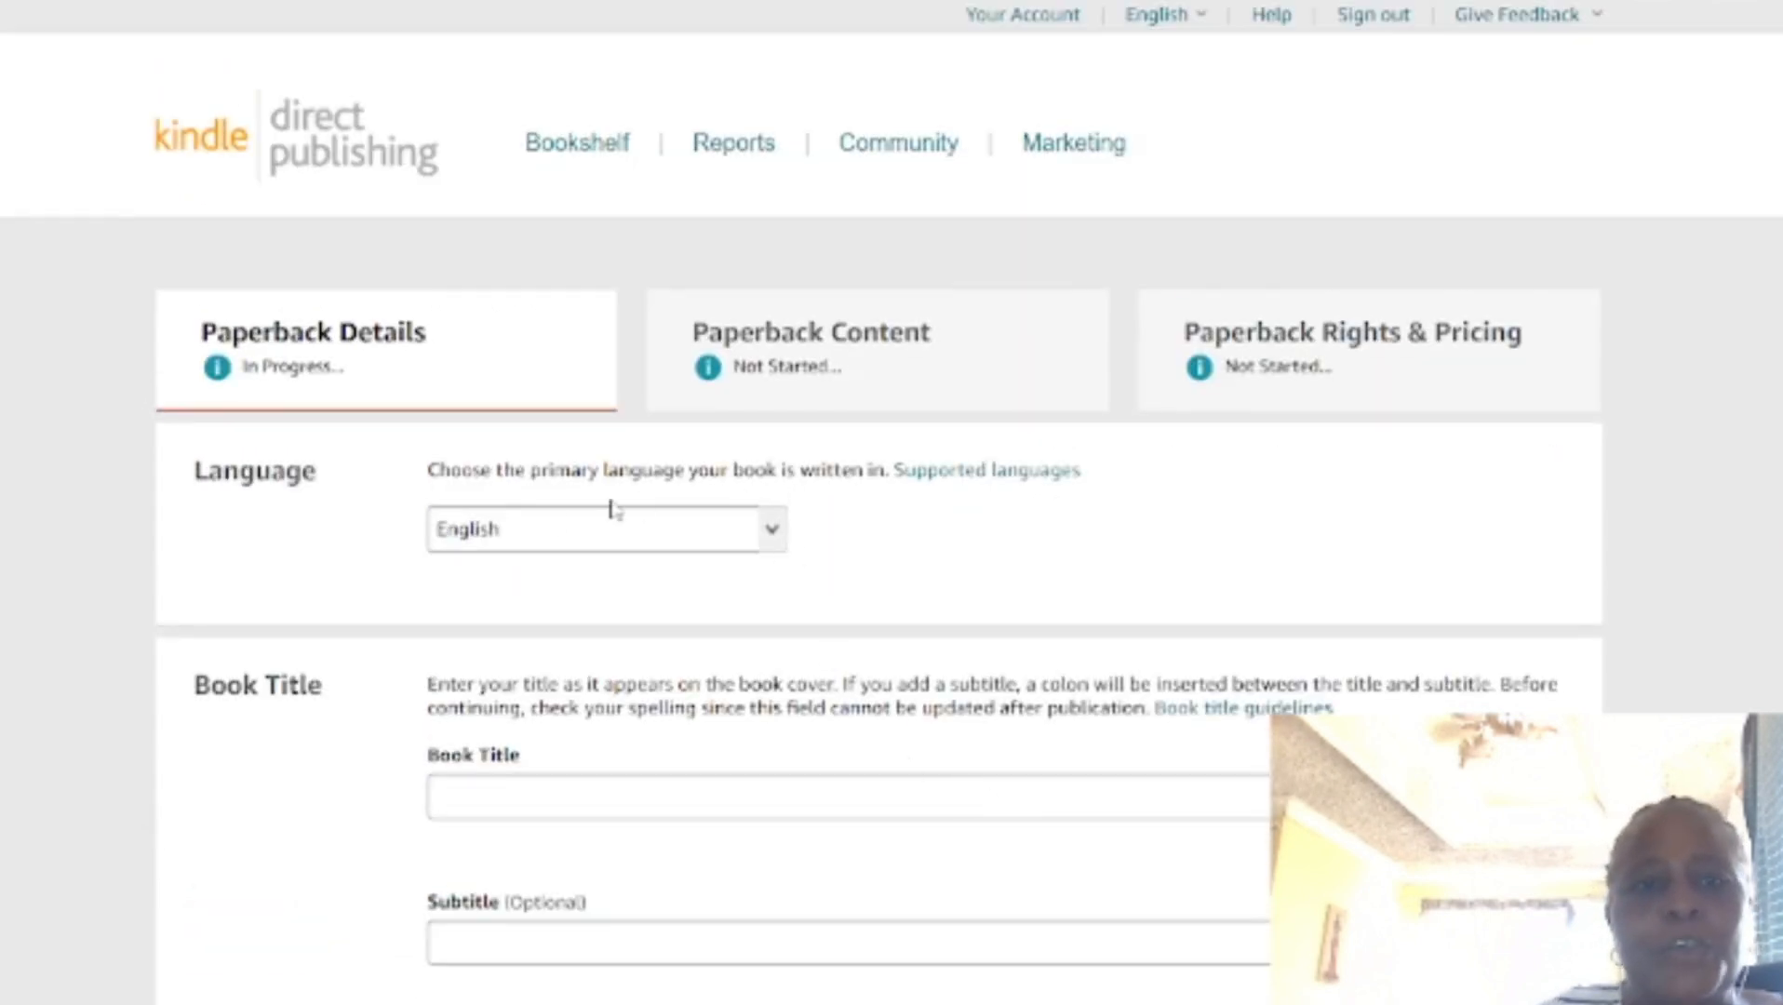
{"action": "left_click", "coordinate": [533, 532]}
{"action": "scroll", "coordinate": [859, 596], "scroll_direction": "down", "scroll_amount": 5}
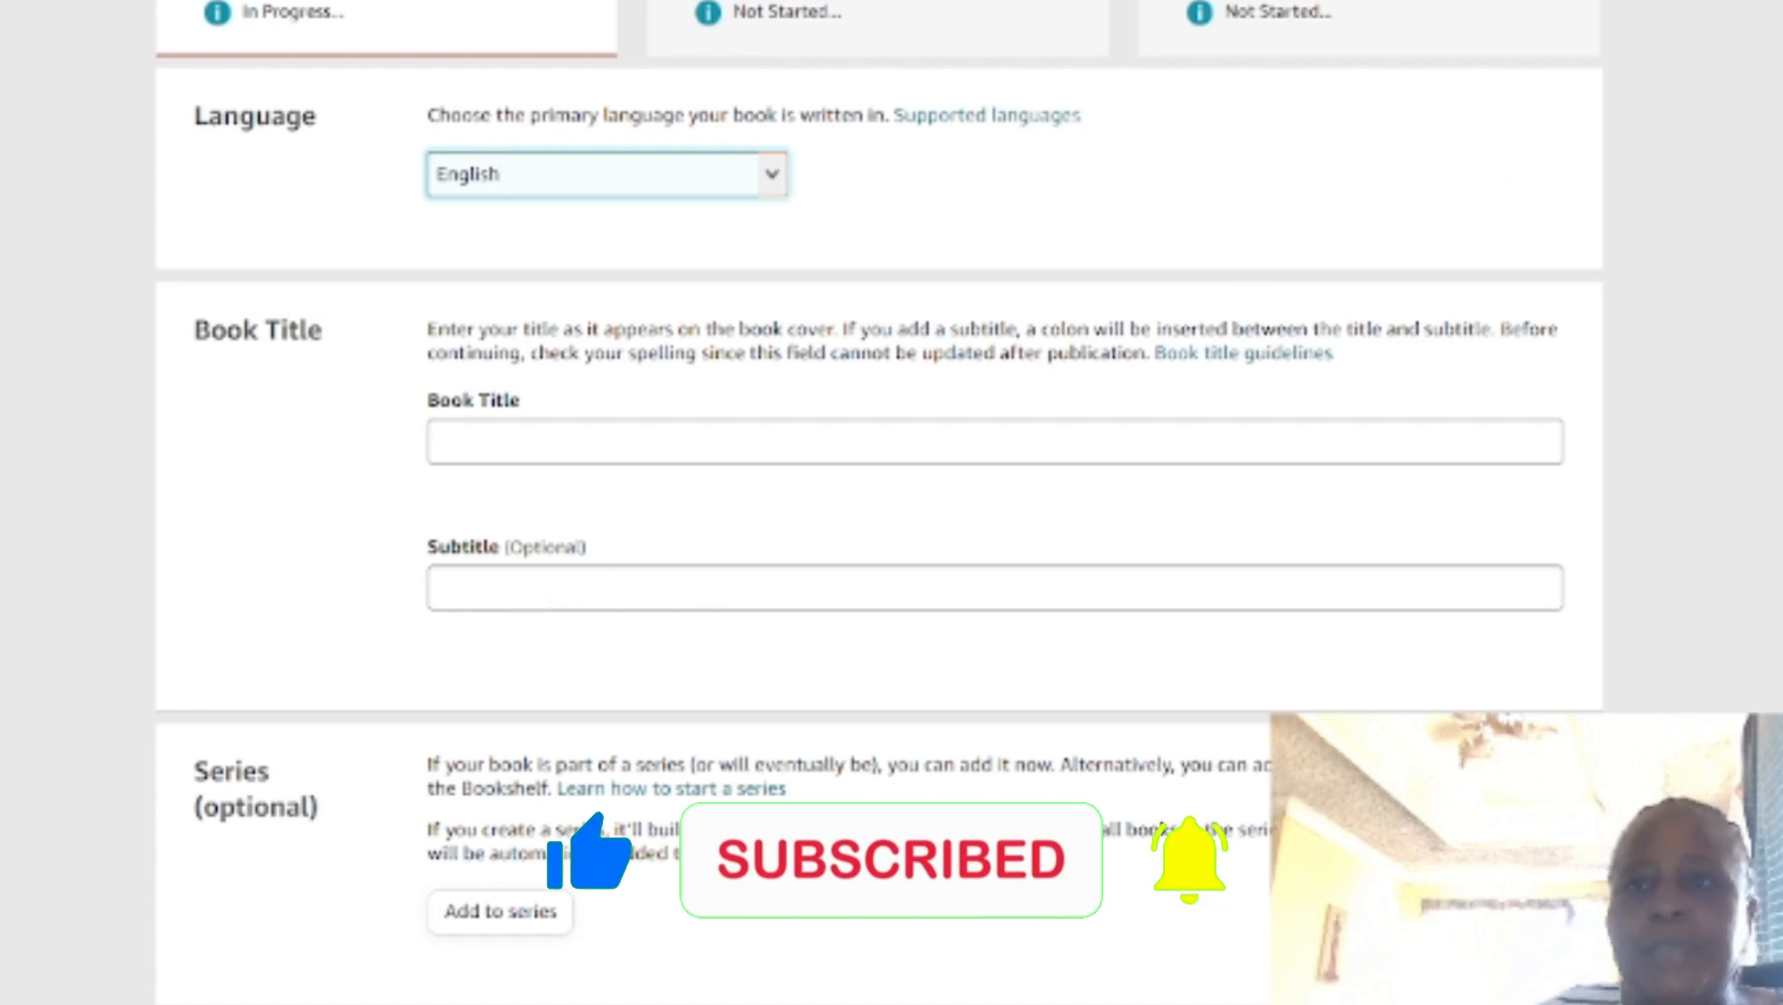
Step: Open ChatGPT in a new browser tab
{"action": "key", "text": "ctrl+t"}
{"action": "type", "text": "cha"}
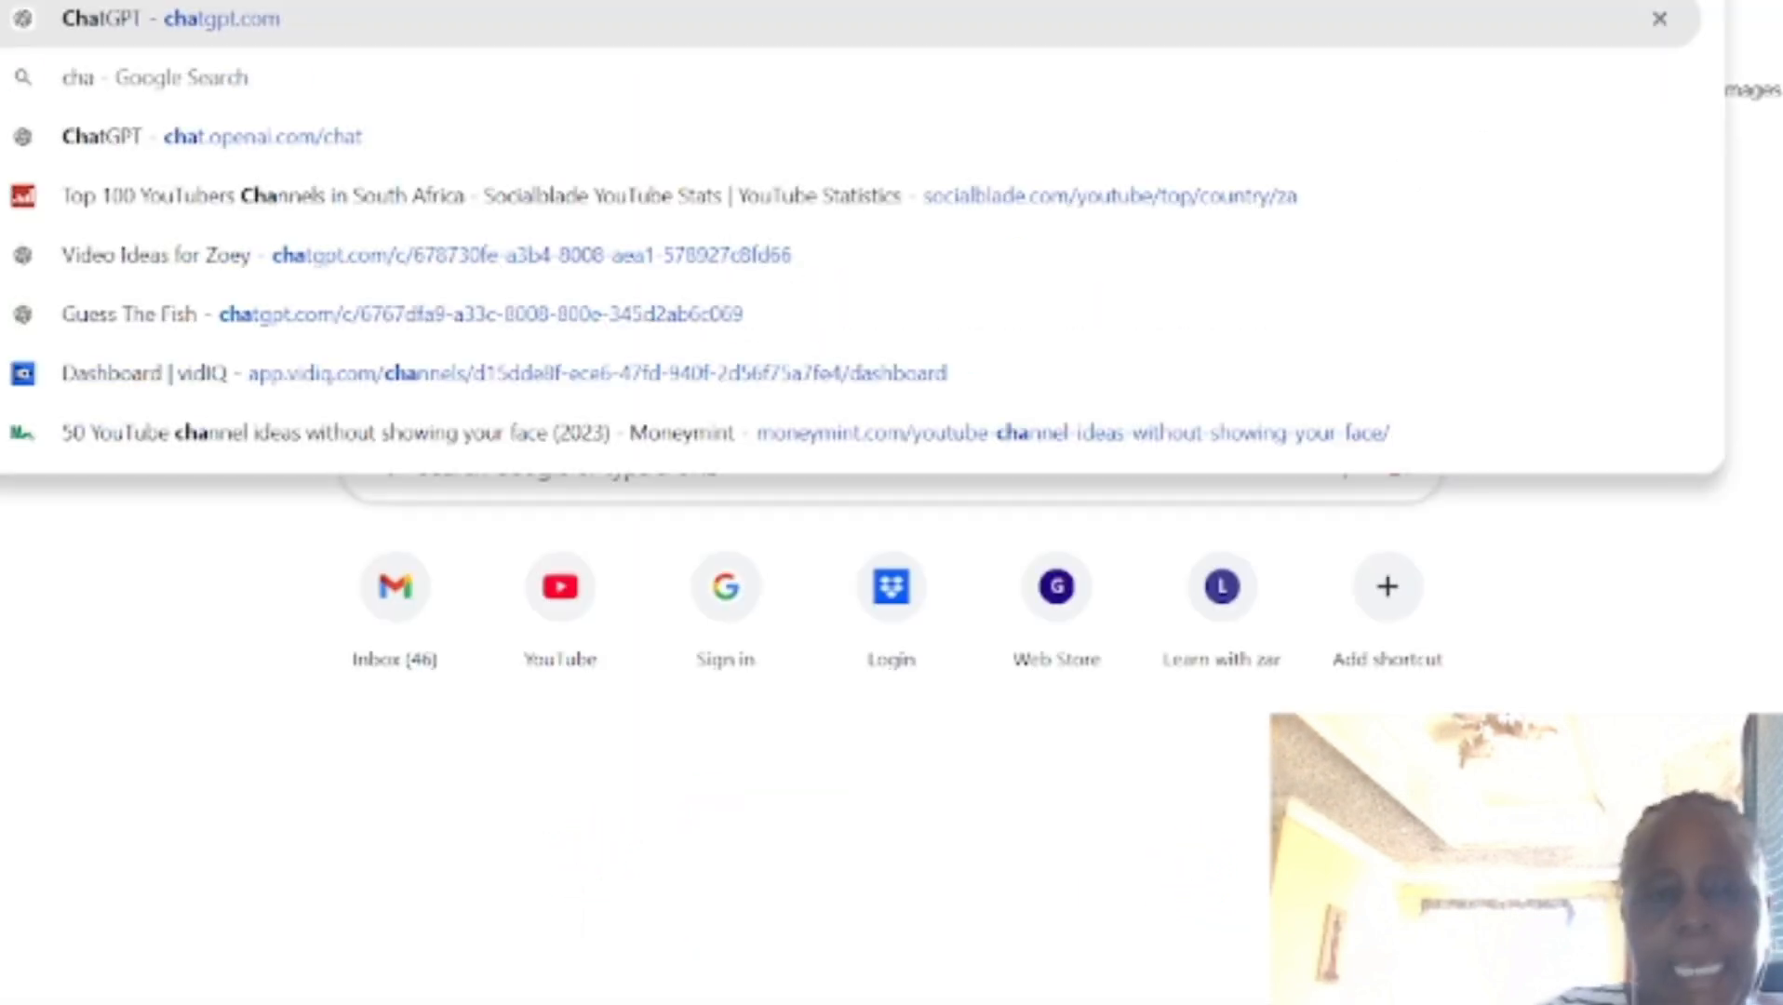
{"action": "key", "text": "Return"}
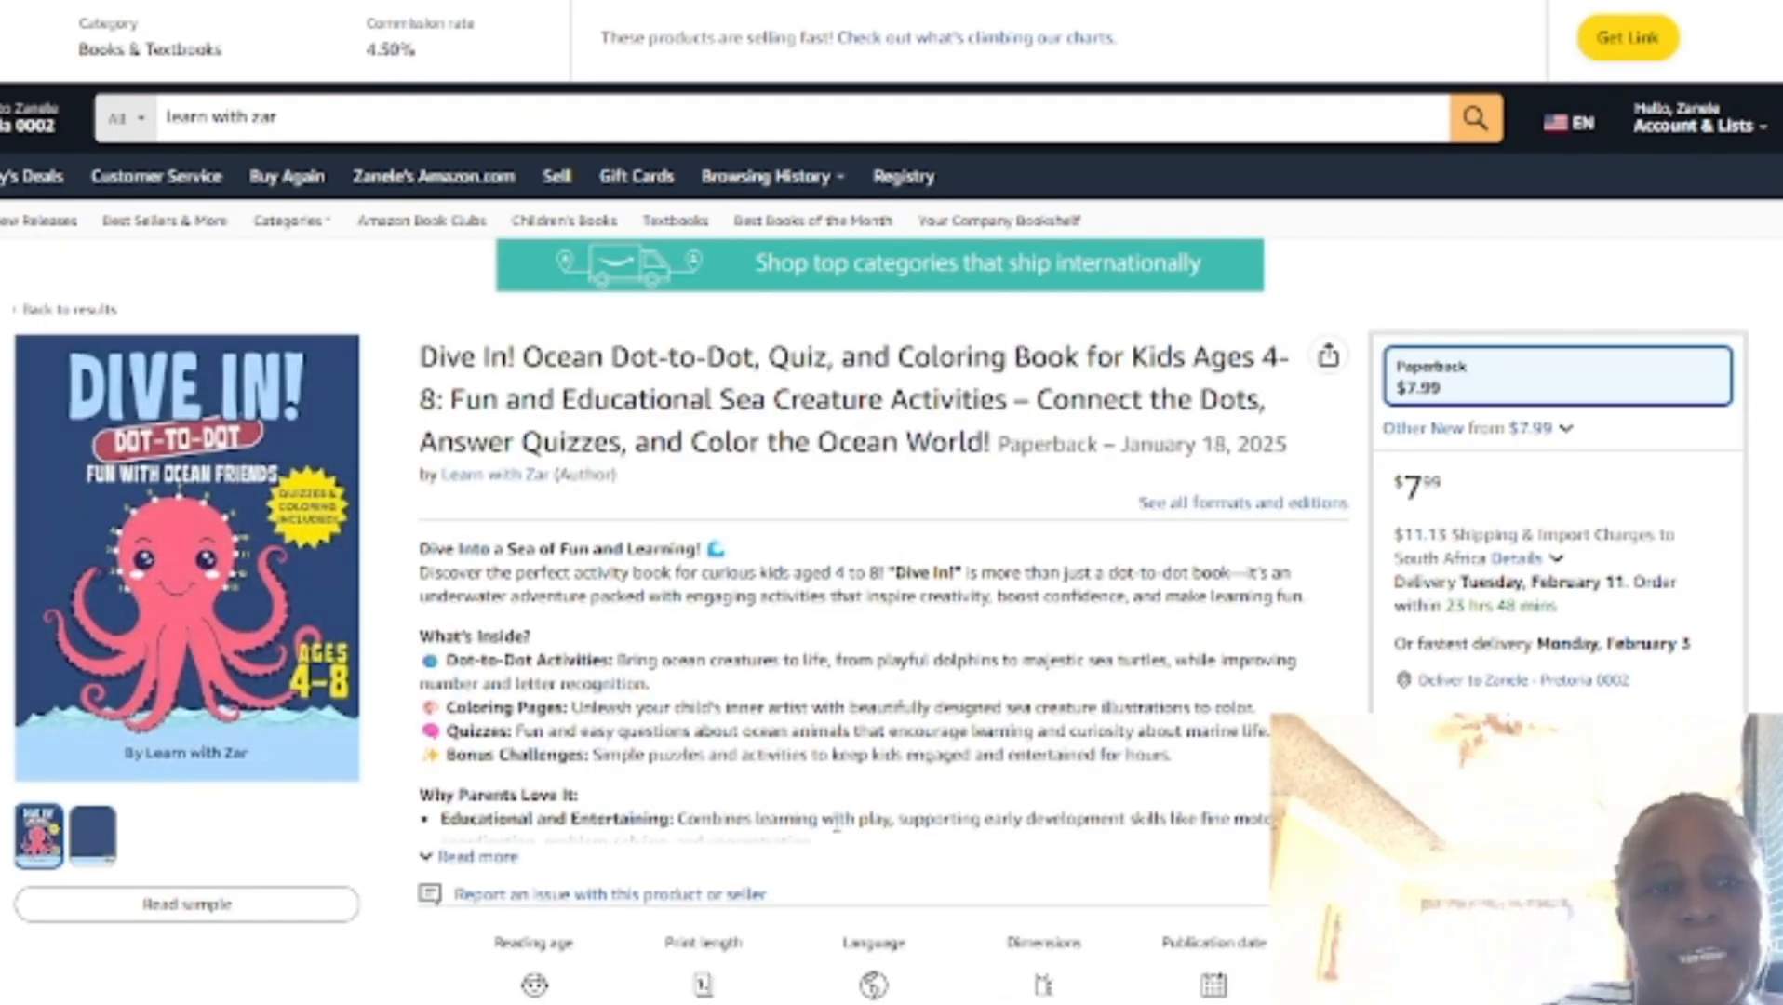
Step: View the back and front cover images on the Dive In! book's Amazon page, and return to the KDP paperback details form
{"action": "mouse_move", "coordinate": [104, 868]}
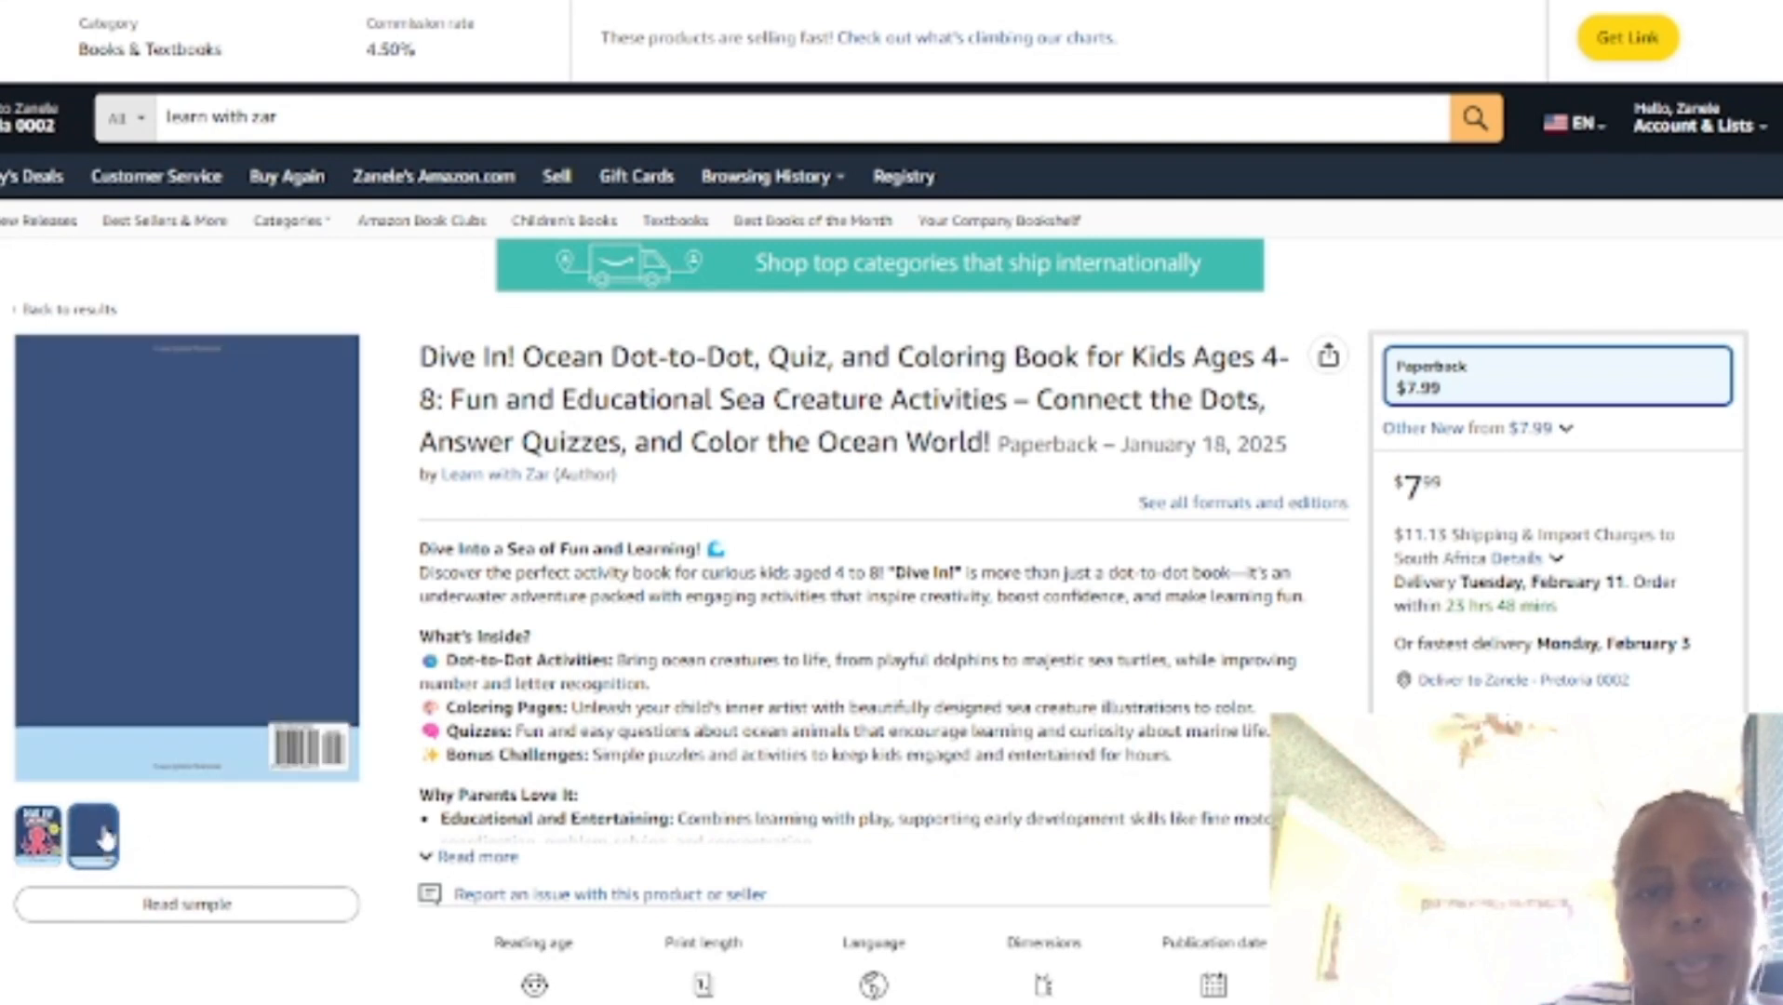
{"action": "mouse_move", "coordinate": [53, 831]}
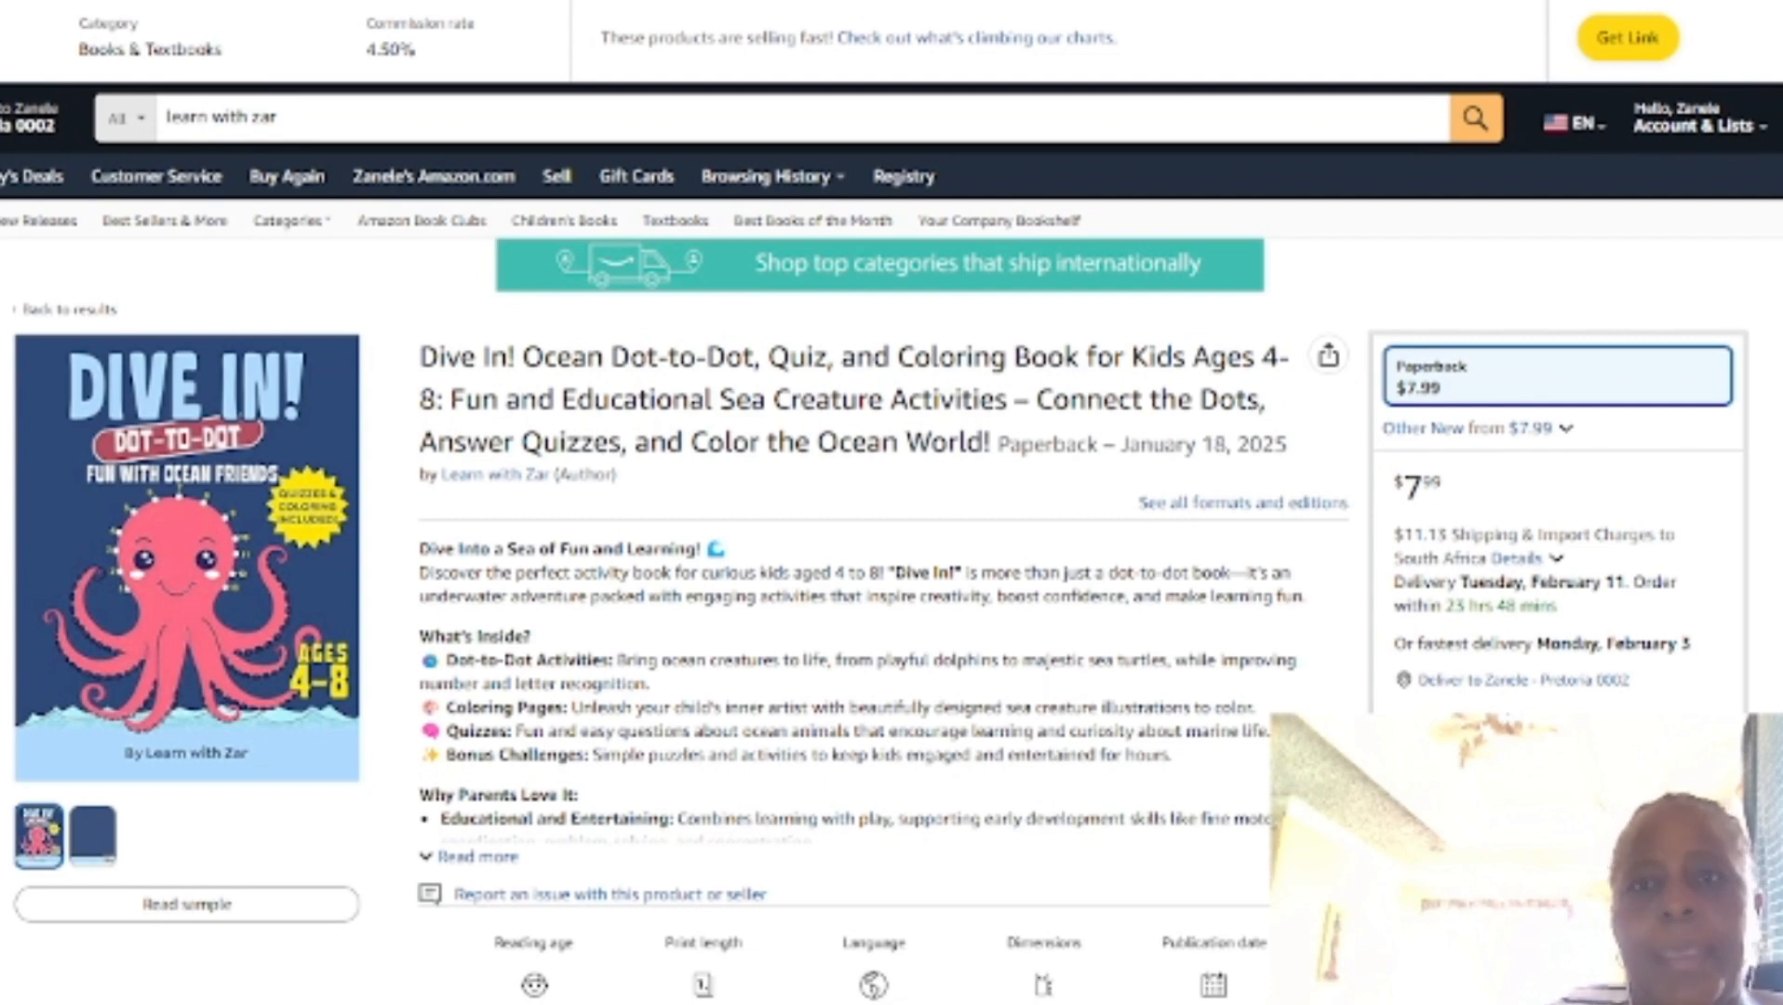
{"action": "left_click", "coordinate": [1219, 1]}
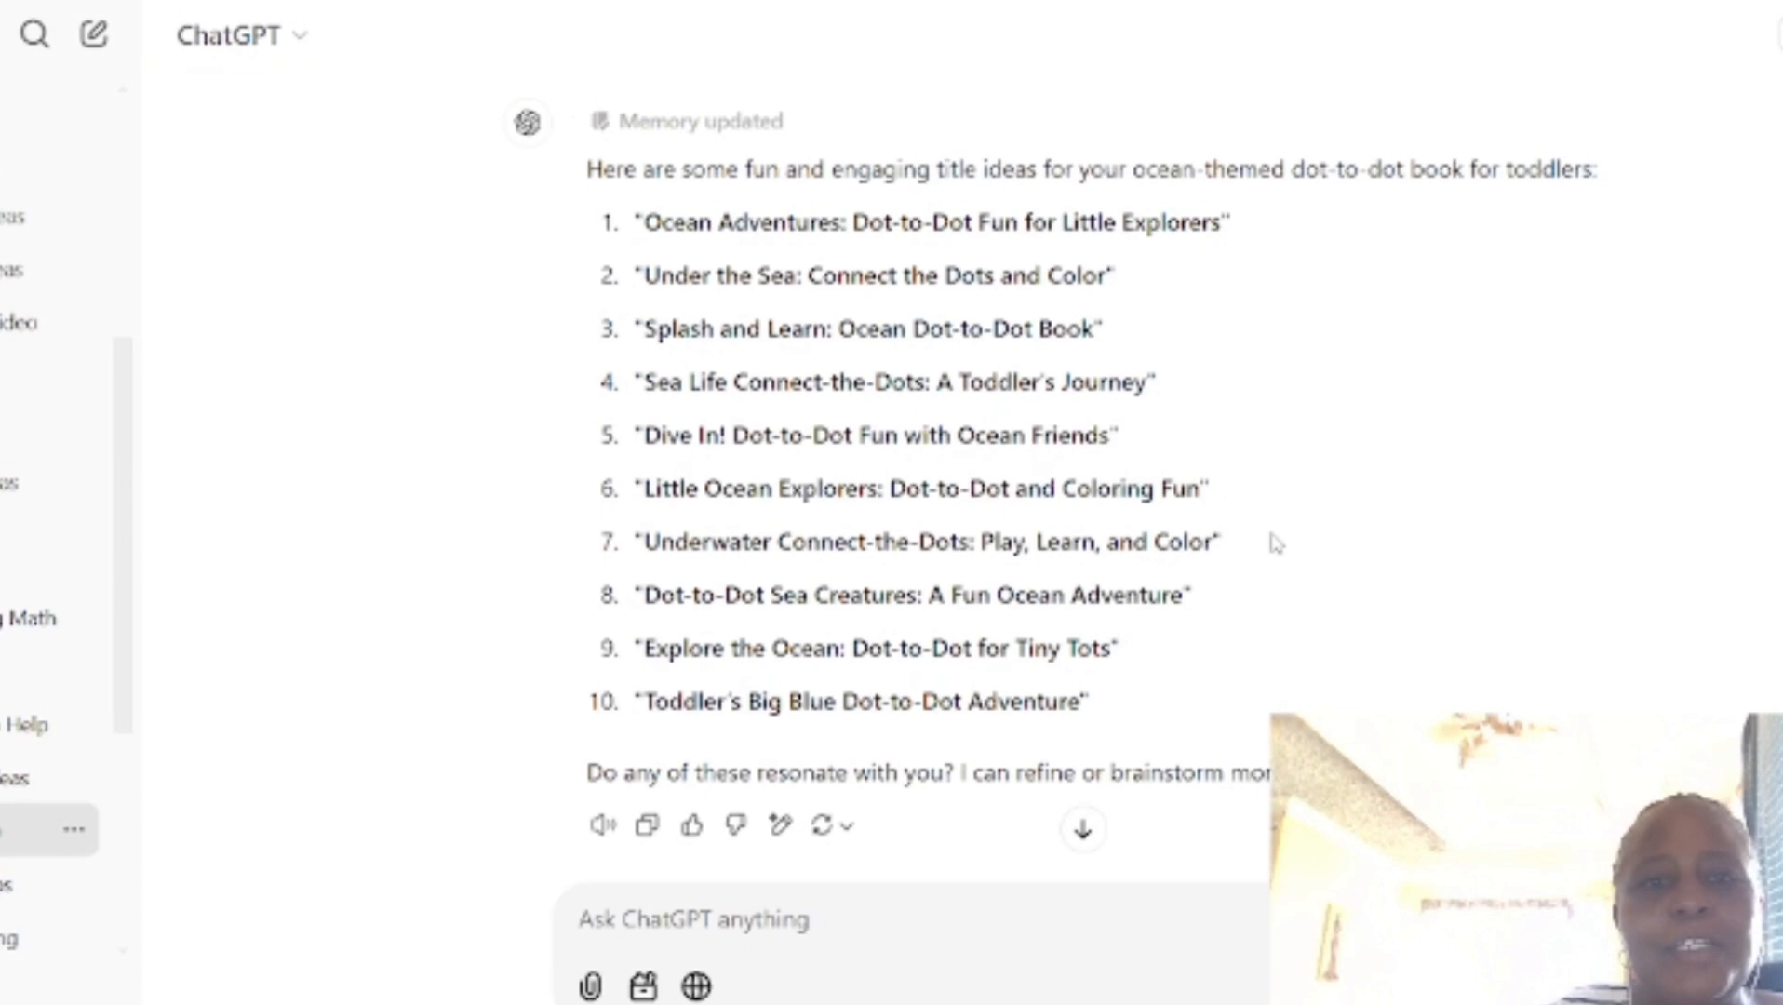
Step: Switch to the ChatGPT conversation and read through its title ideas and SEO title and subtitle suggestions for the ocean dot-to-dot book
{"action": "scroll", "coordinate": [1265, 549], "scroll_direction": "down", "scroll_amount": 5}
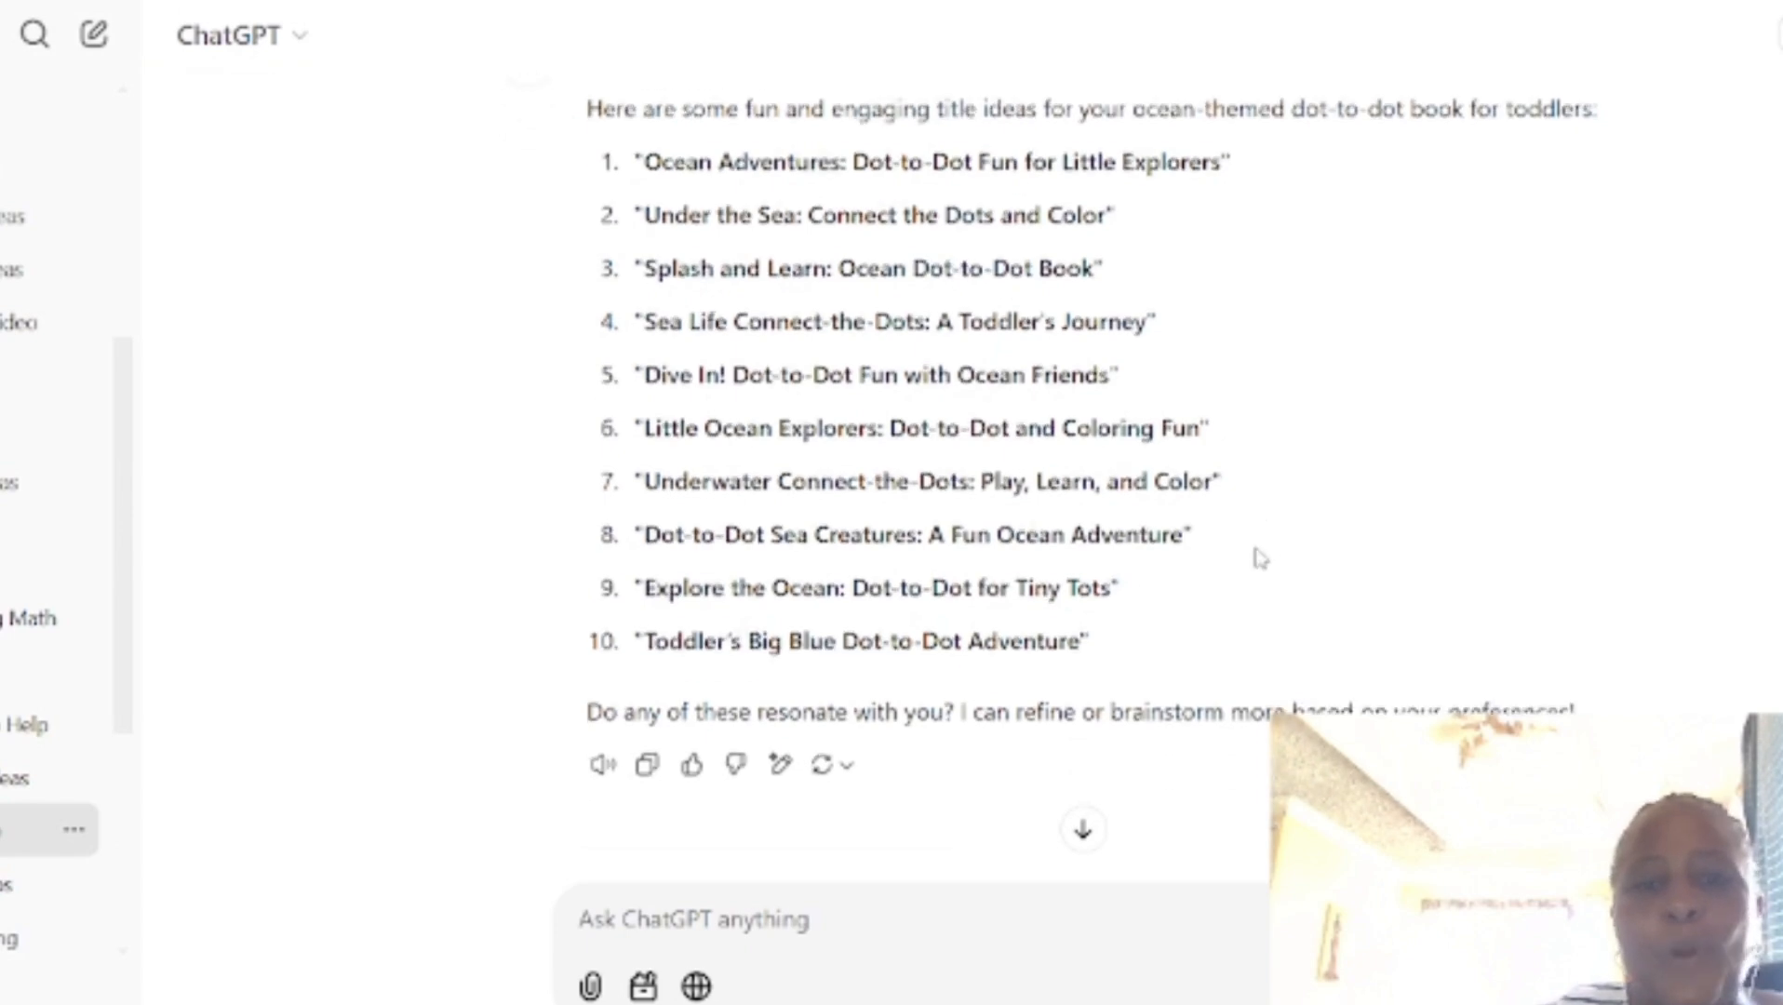
{"action": "scroll", "coordinate": [1258, 558], "scroll_direction": "down", "scroll_amount": 7}
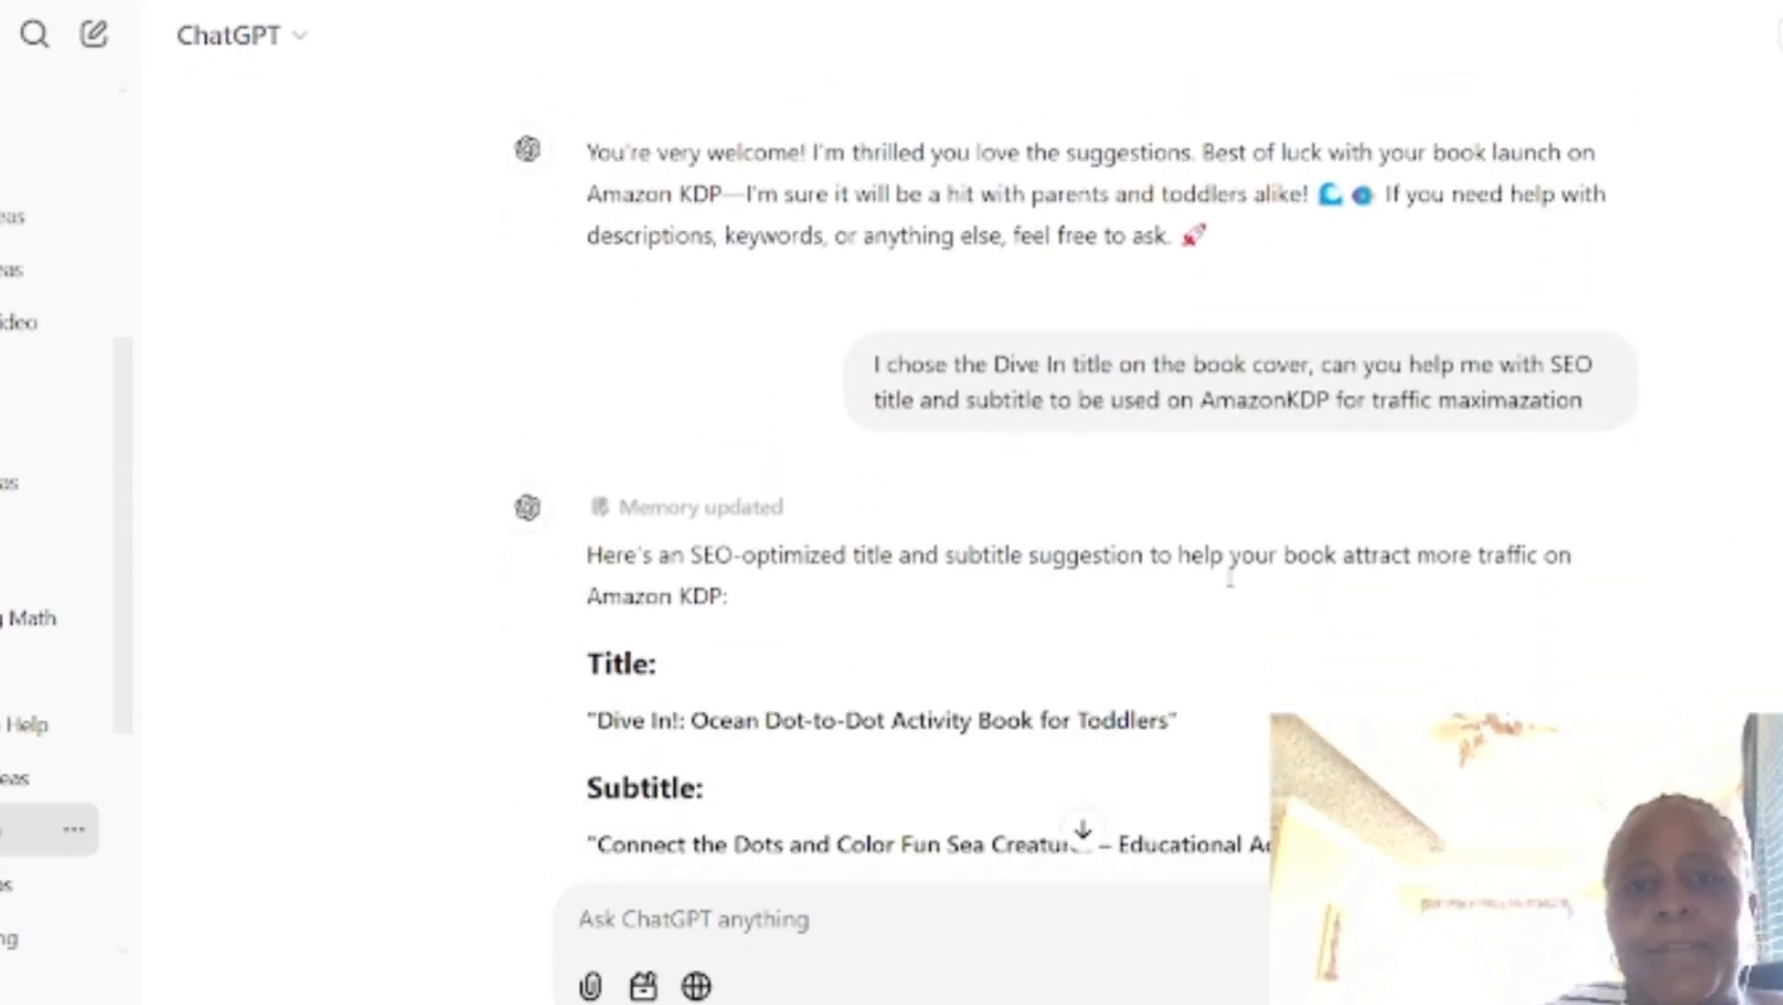
{"action": "scroll", "coordinate": [1267, 465], "scroll_direction": "down", "scroll_amount": 3}
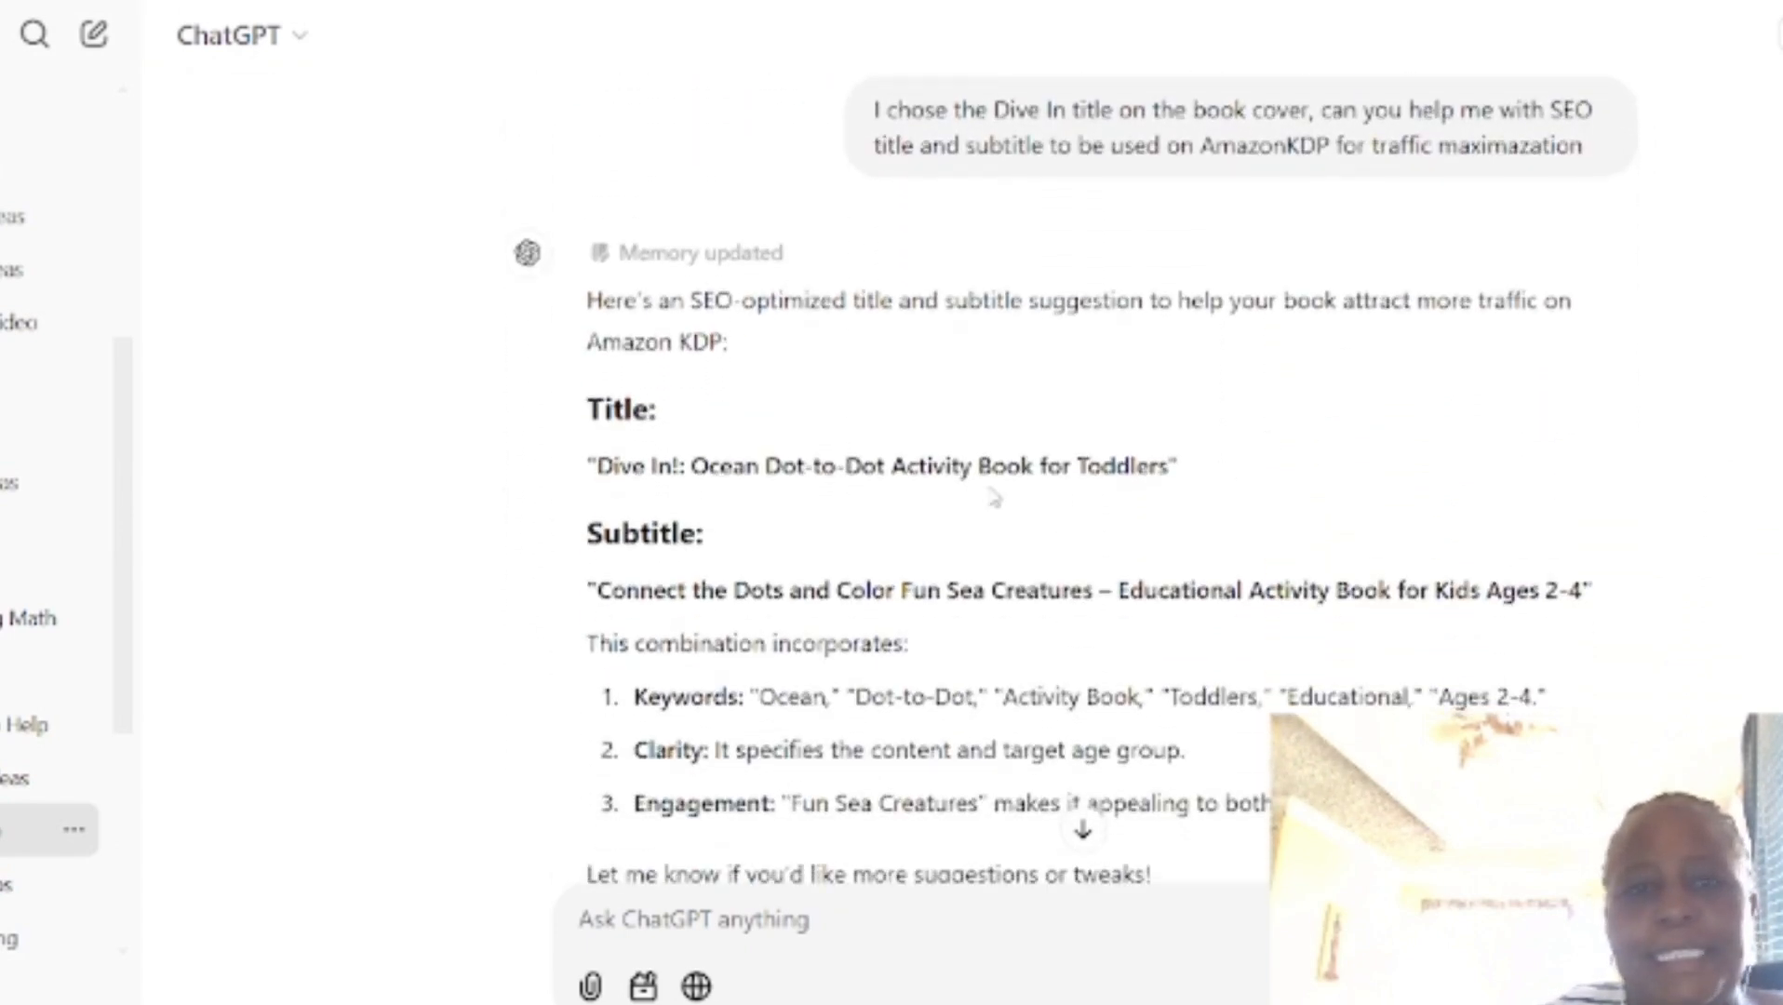
{"action": "scroll", "coordinate": [1082, 468], "scroll_direction": "down", "scroll_amount": 1}
{"action": "left_click_drag", "start_coordinate": [1003, 406], "coordinate": [756, 503]}
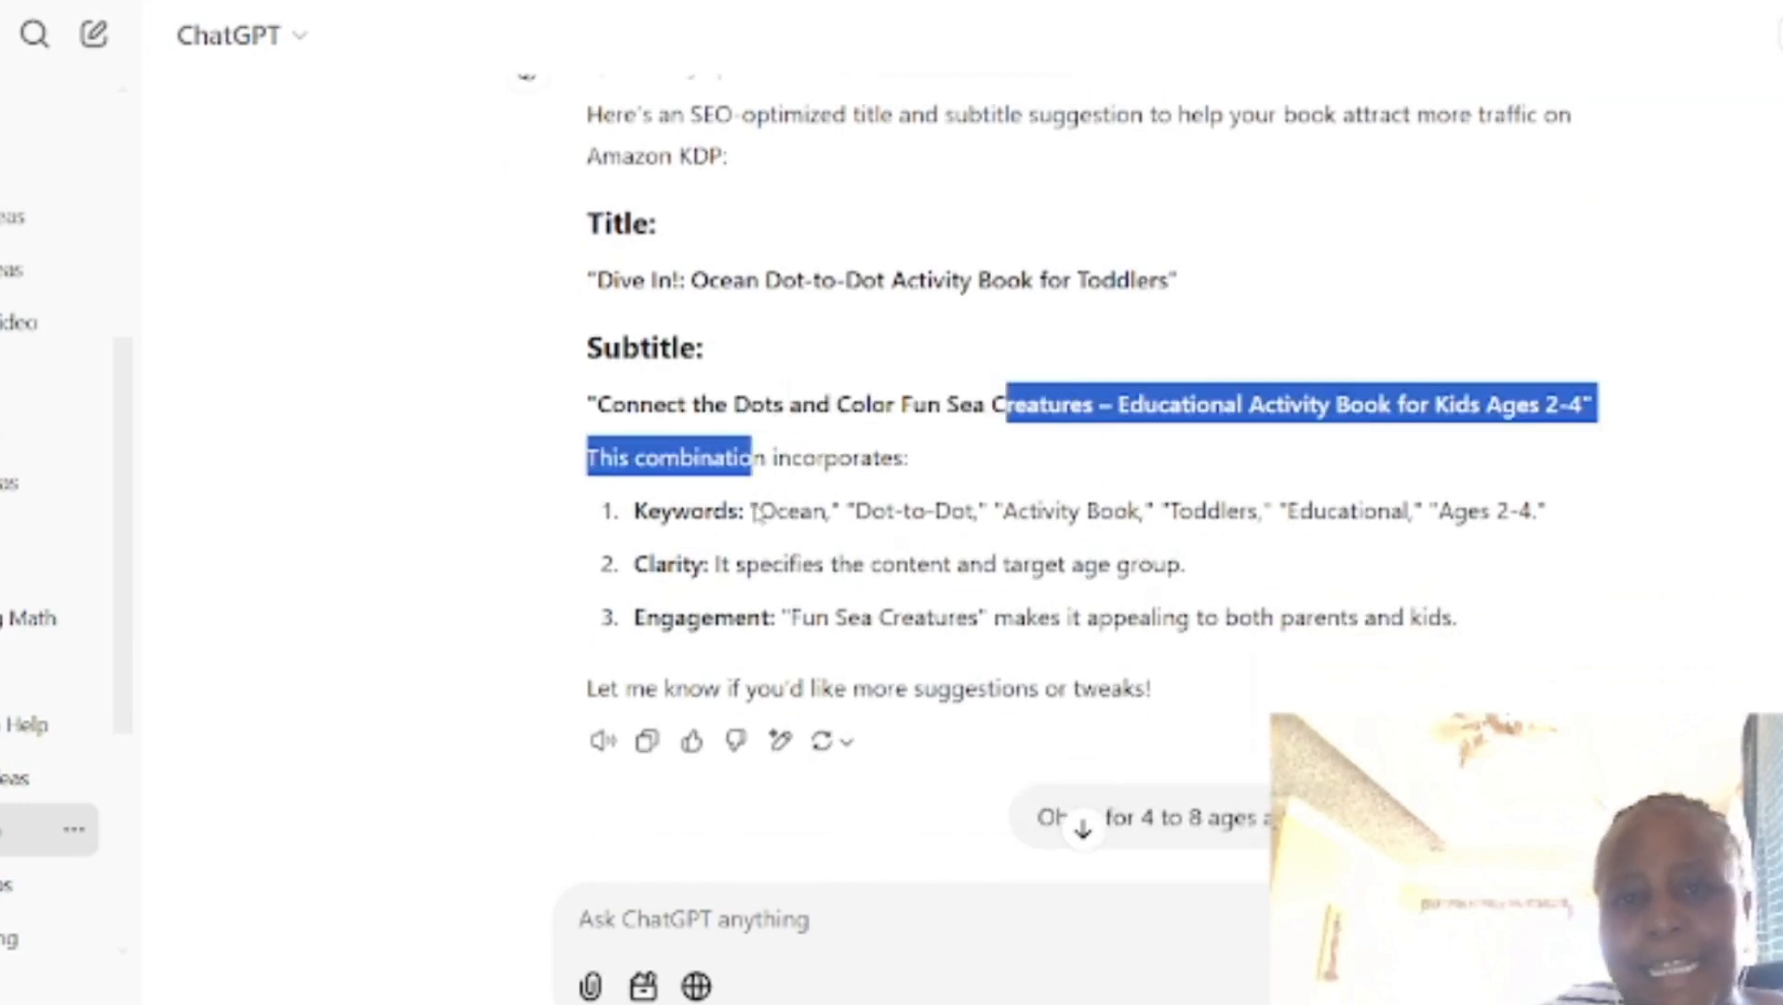
{"action": "left_click_drag", "start_coordinate": [1048, 689], "coordinate": [1543, 540]}
{"action": "left_click", "coordinate": [1546, 609]}
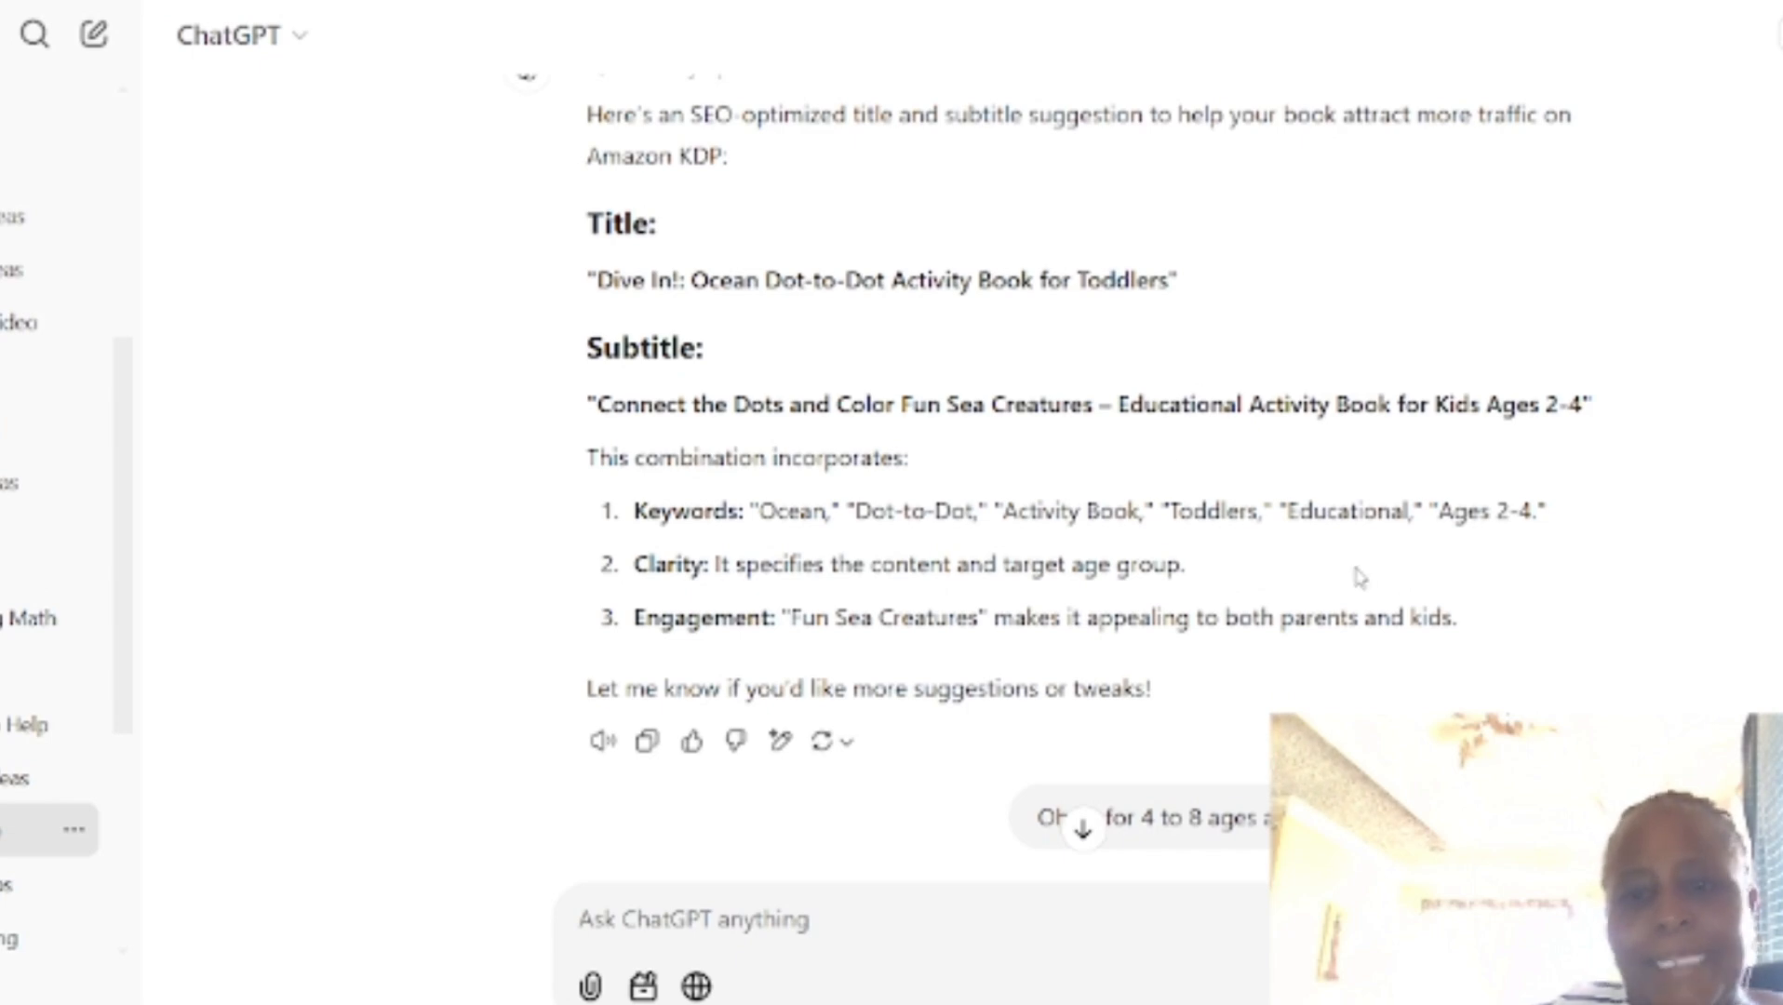
{"action": "scroll", "coordinate": [1352, 576], "scroll_direction": "down", "scroll_amount": 6}
{"action": "scroll", "coordinate": [1116, 624], "scroll_direction": "down", "scroll_amount": 8}
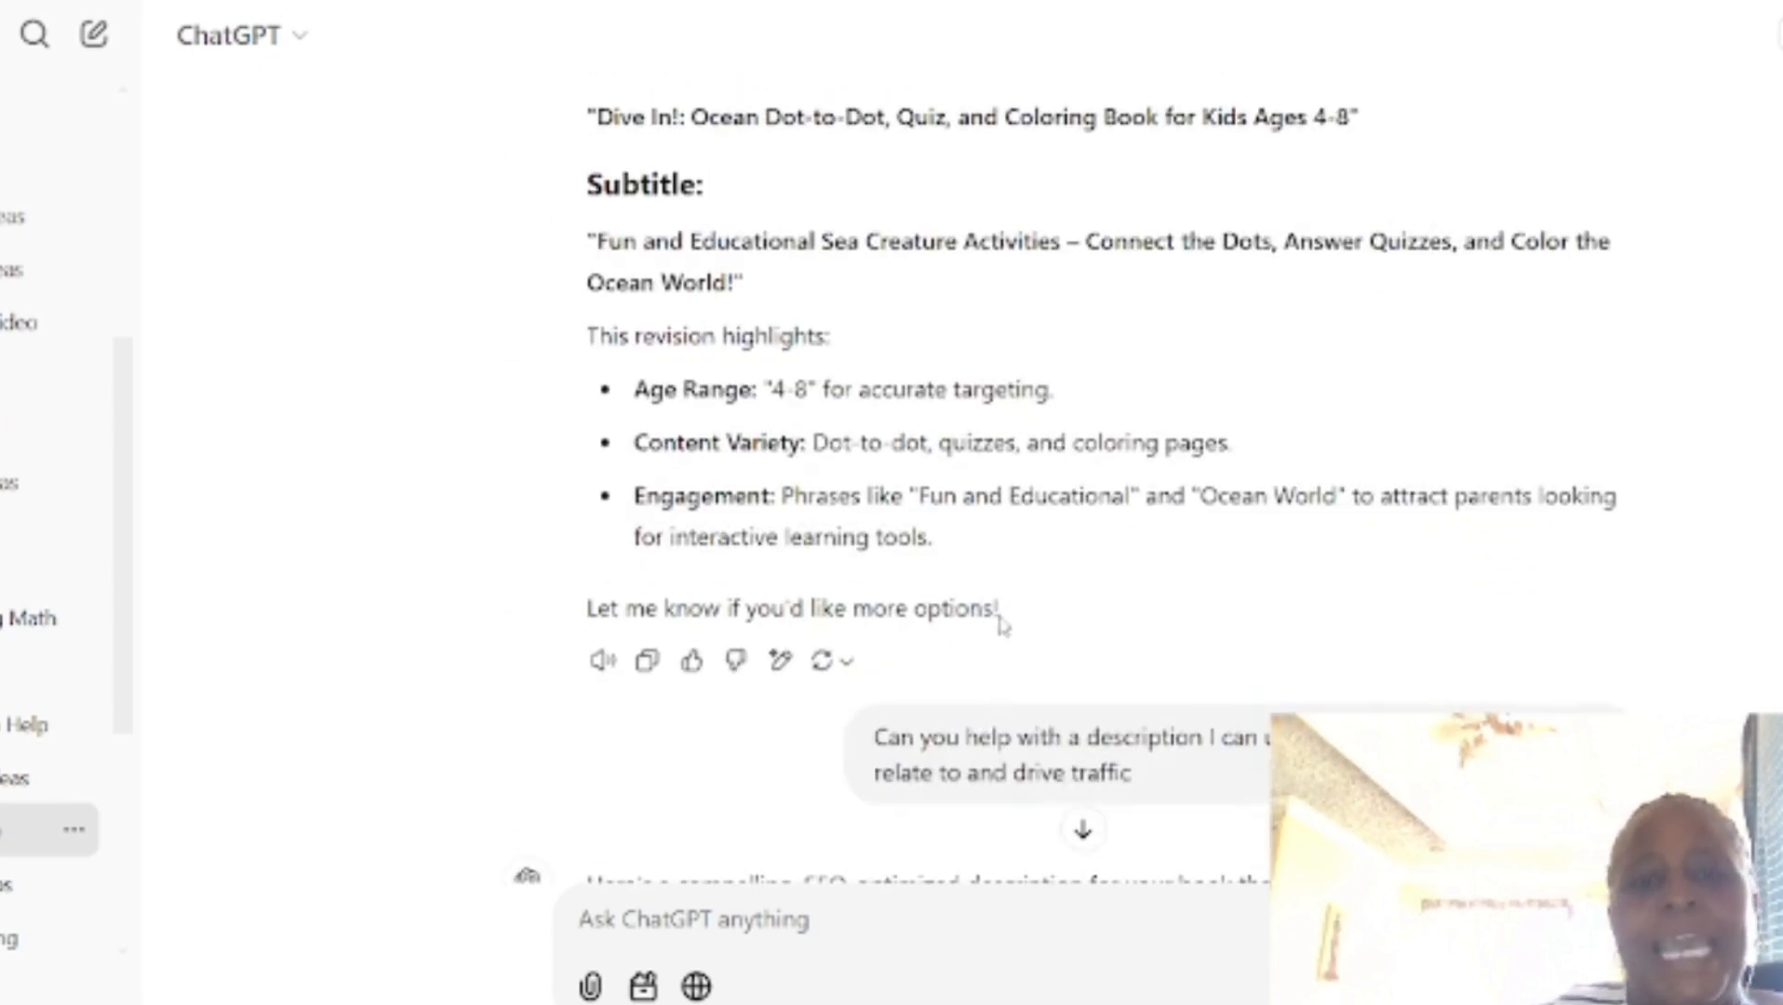
{"action": "scroll", "coordinate": [923, 414], "scroll_direction": "down", "scroll_amount": 2}
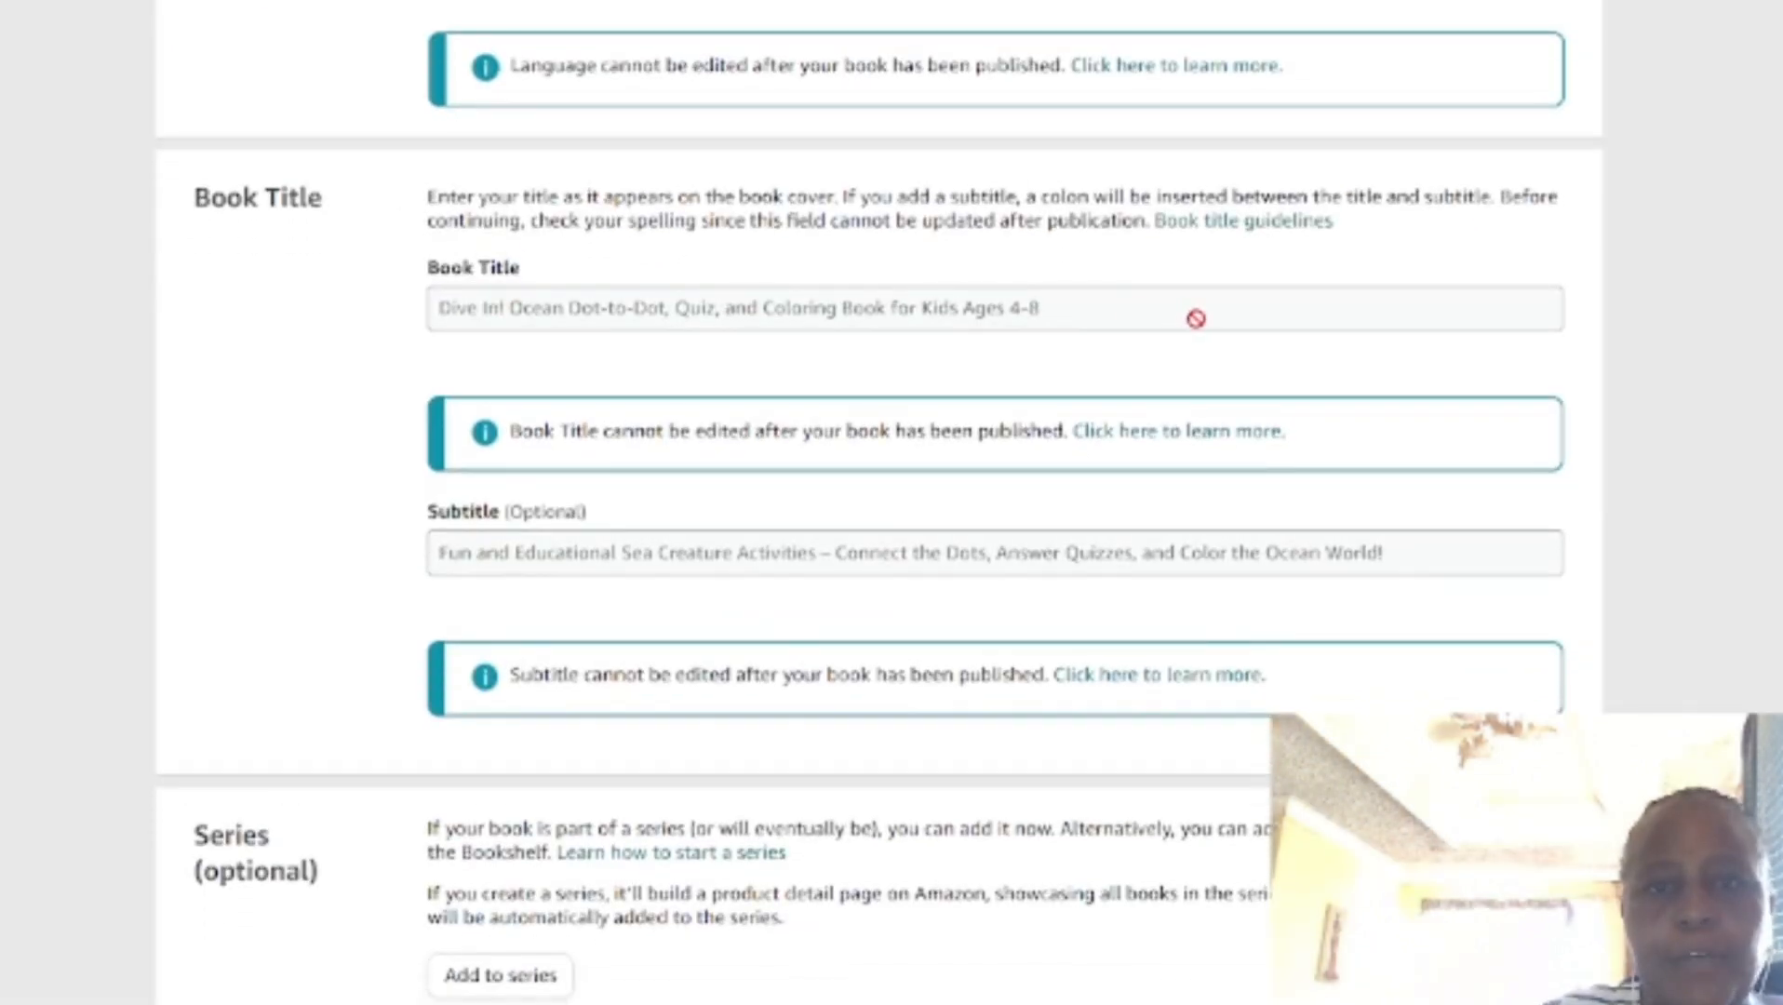
Step: Examine the published Dive In! book's KDP details, from title and subtitle through series, edition, author and contributors to the full description
{"action": "scroll", "coordinate": [780, 478], "scroll_direction": "down", "scroll_amount": 1}
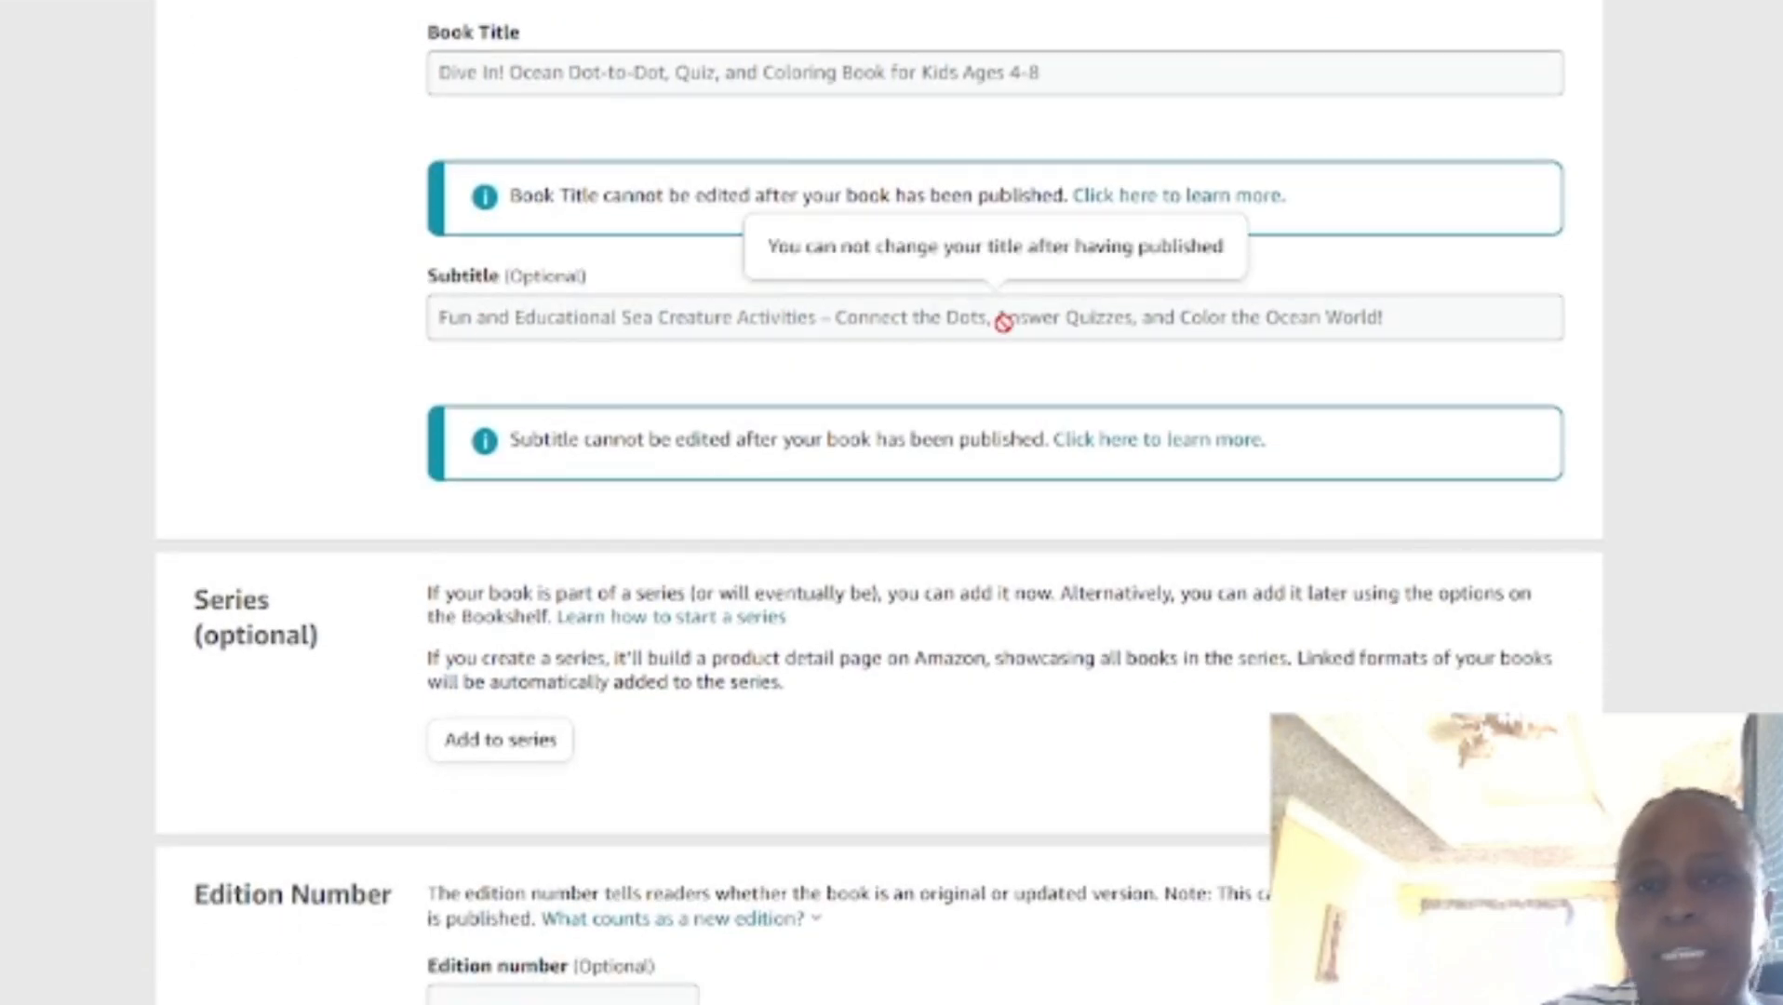
{"action": "scroll", "coordinate": [847, 465], "scroll_direction": "down", "scroll_amount": 4}
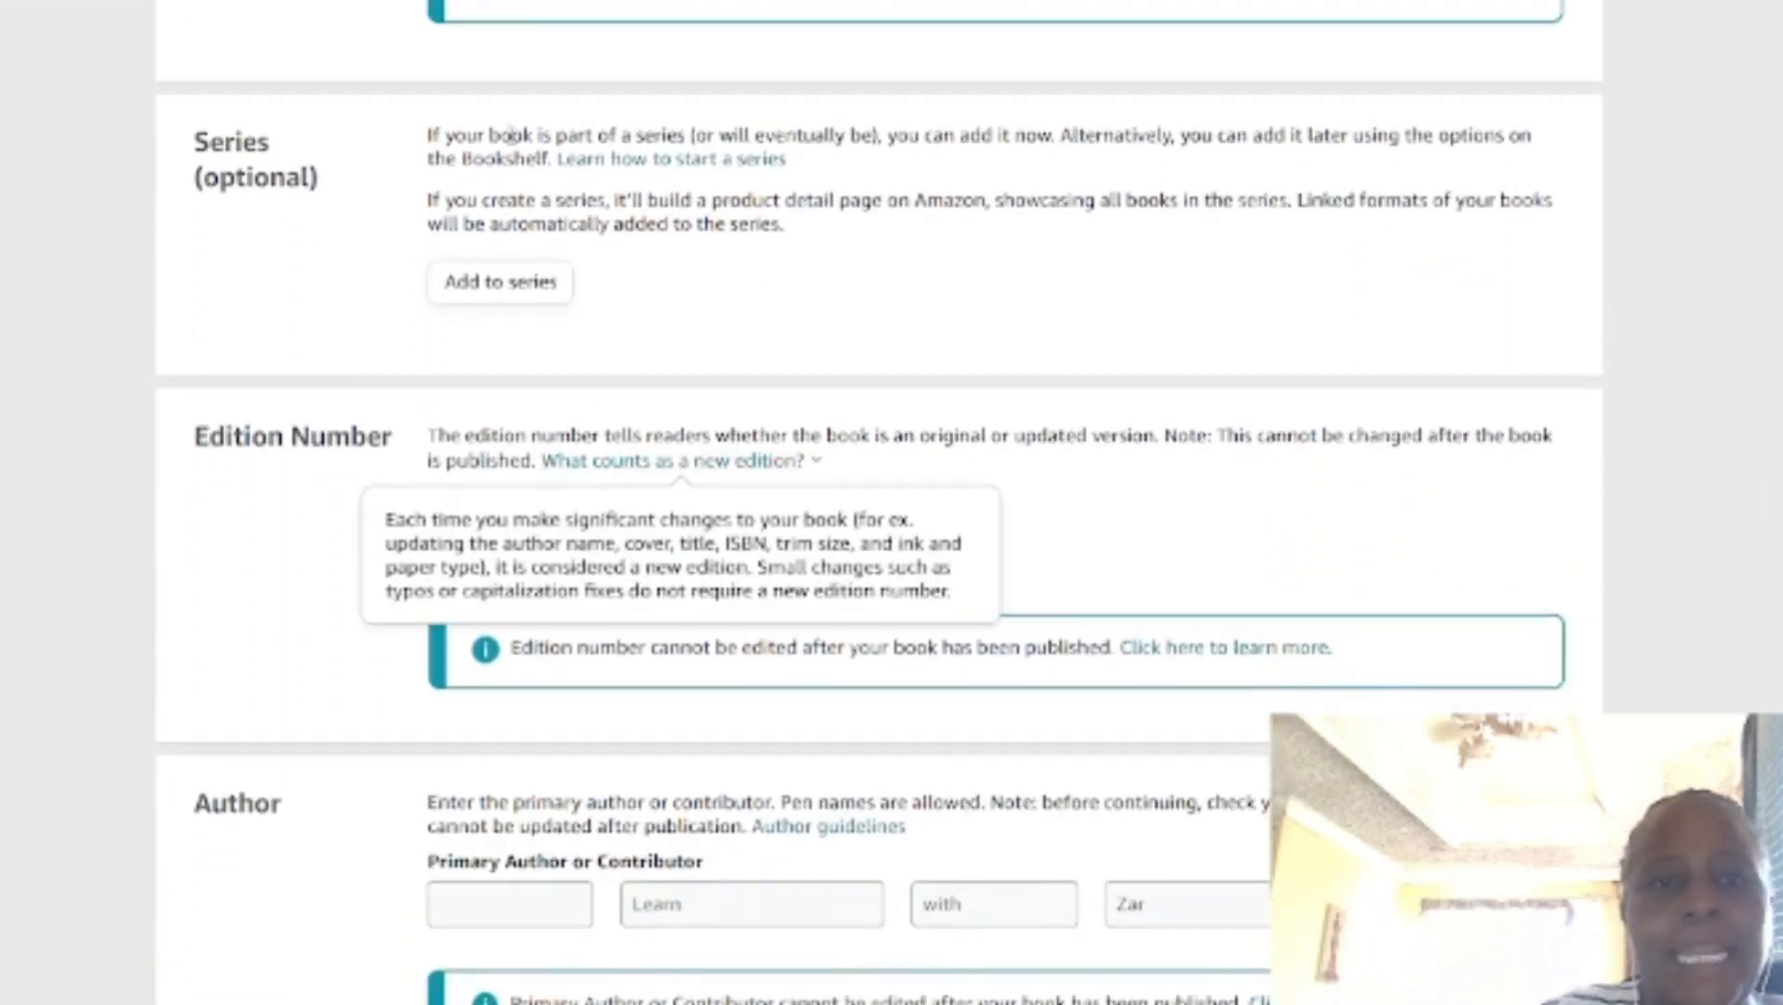
{"action": "scroll", "coordinate": [779, 251], "scroll_direction": "down", "scroll_amount": 5}
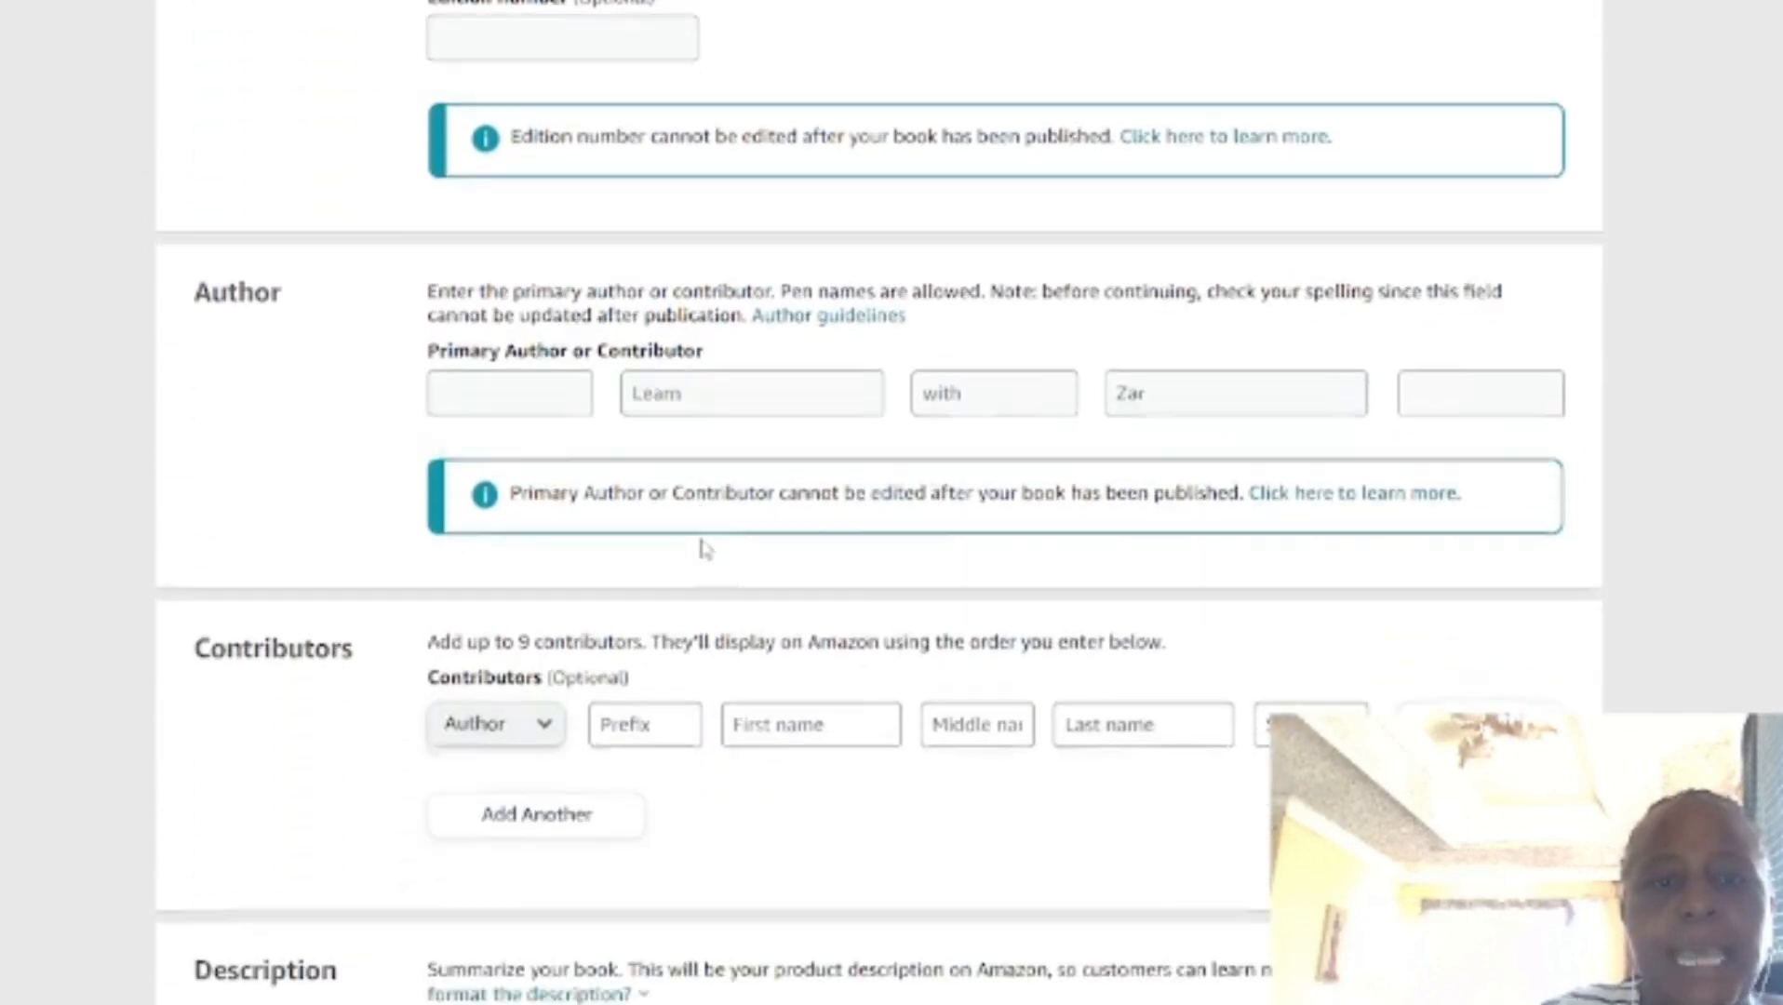
{"action": "scroll", "coordinate": [698, 553], "scroll_direction": "down", "scroll_amount": 1}
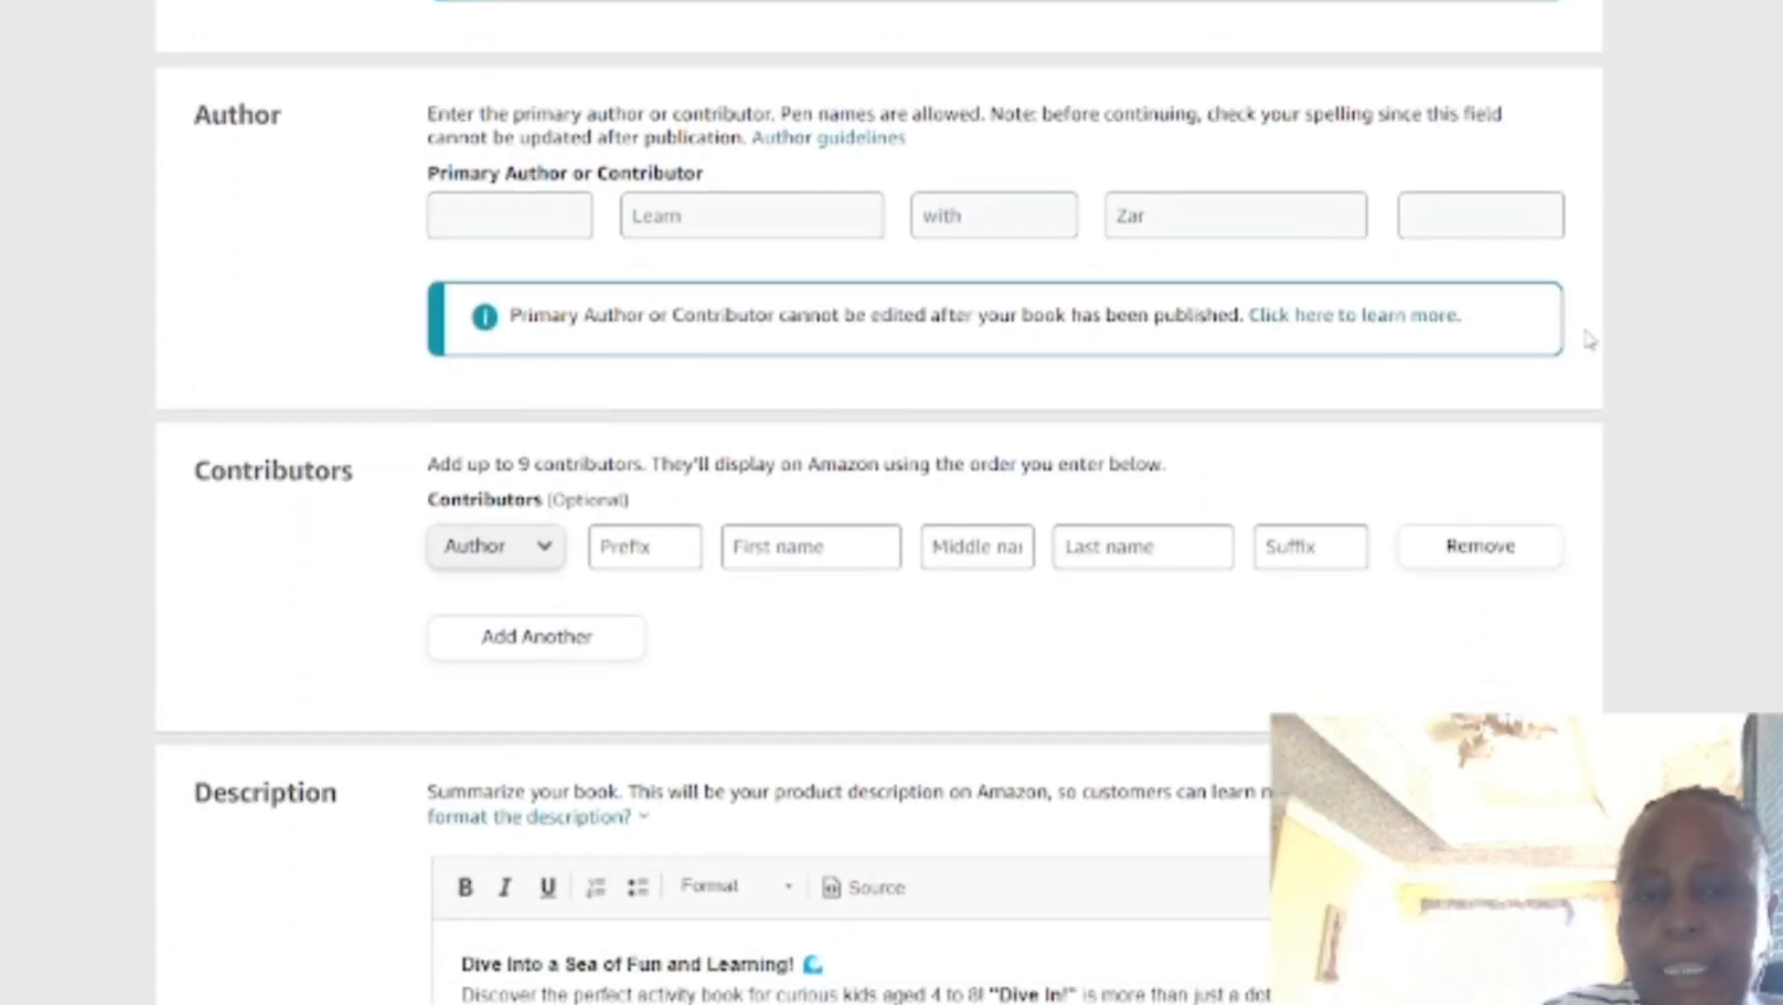
{"action": "scroll", "coordinate": [1398, 422], "scroll_direction": "down", "scroll_amount": 1}
{"action": "scroll", "coordinate": [792, 410], "scroll_direction": "down", "scroll_amount": 5}
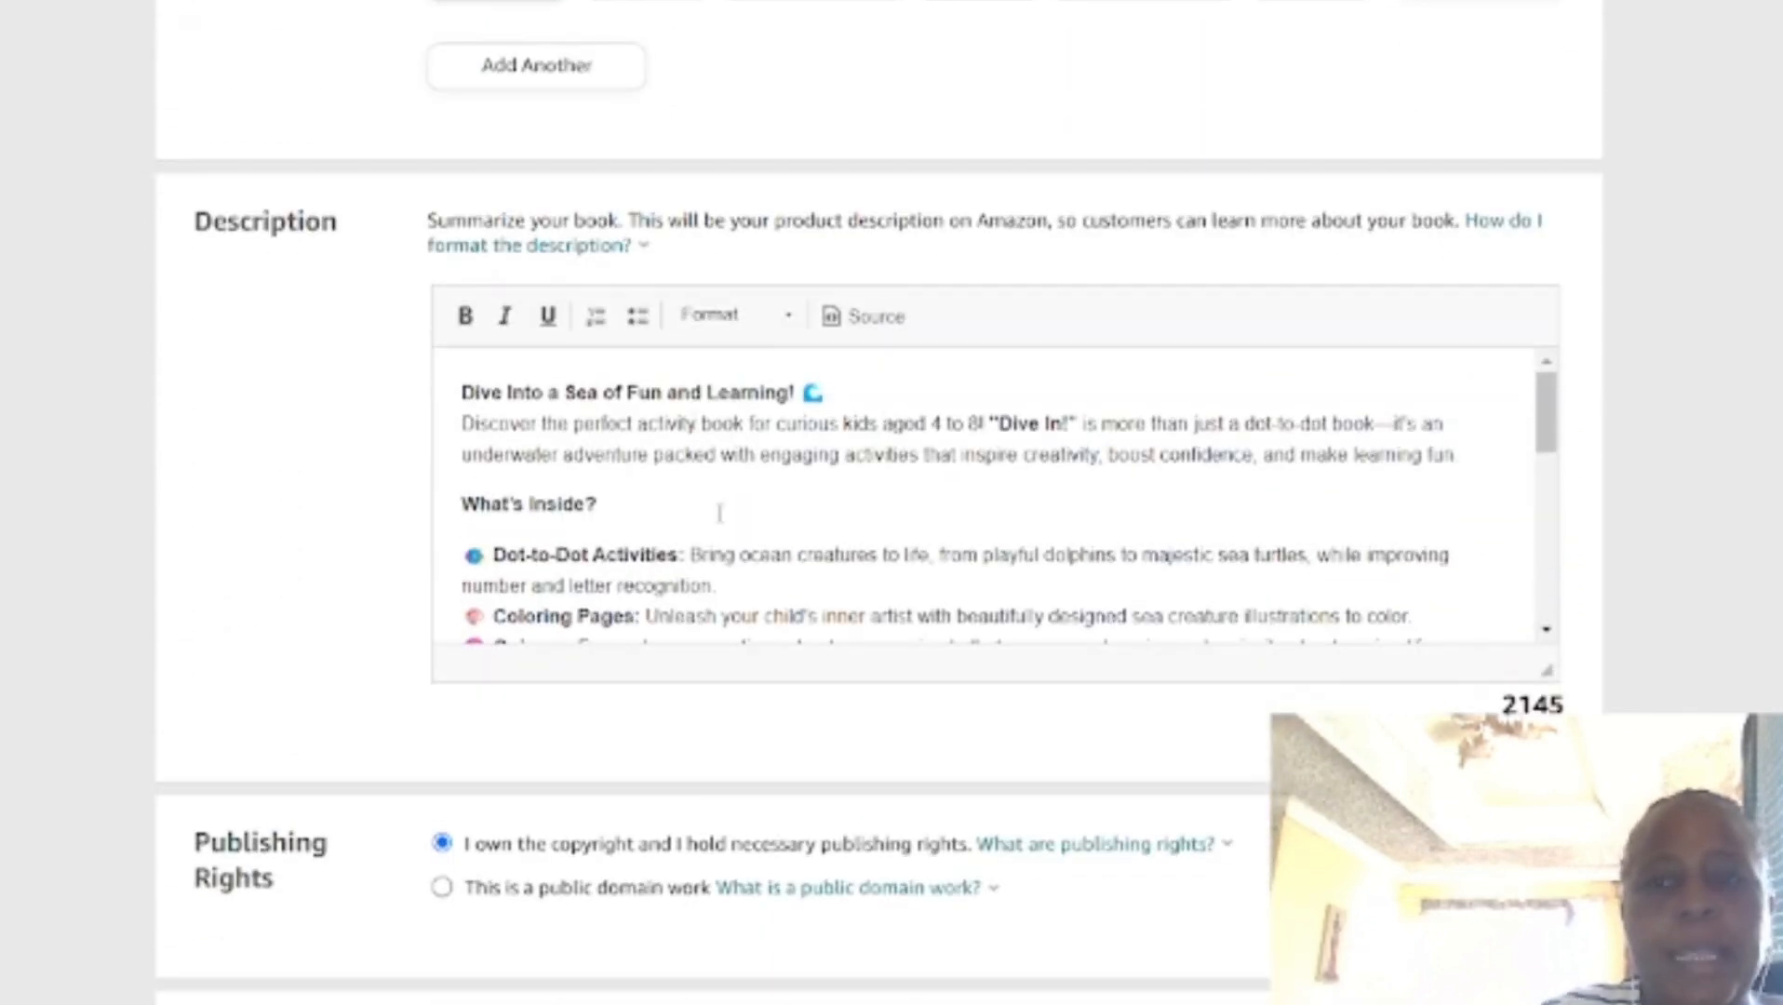
{"action": "scroll", "coordinate": [730, 539], "scroll_direction": "down", "scroll_amount": 1}
{"action": "scroll", "coordinate": [730, 540], "scroll_direction": "down", "scroll_amount": 7}
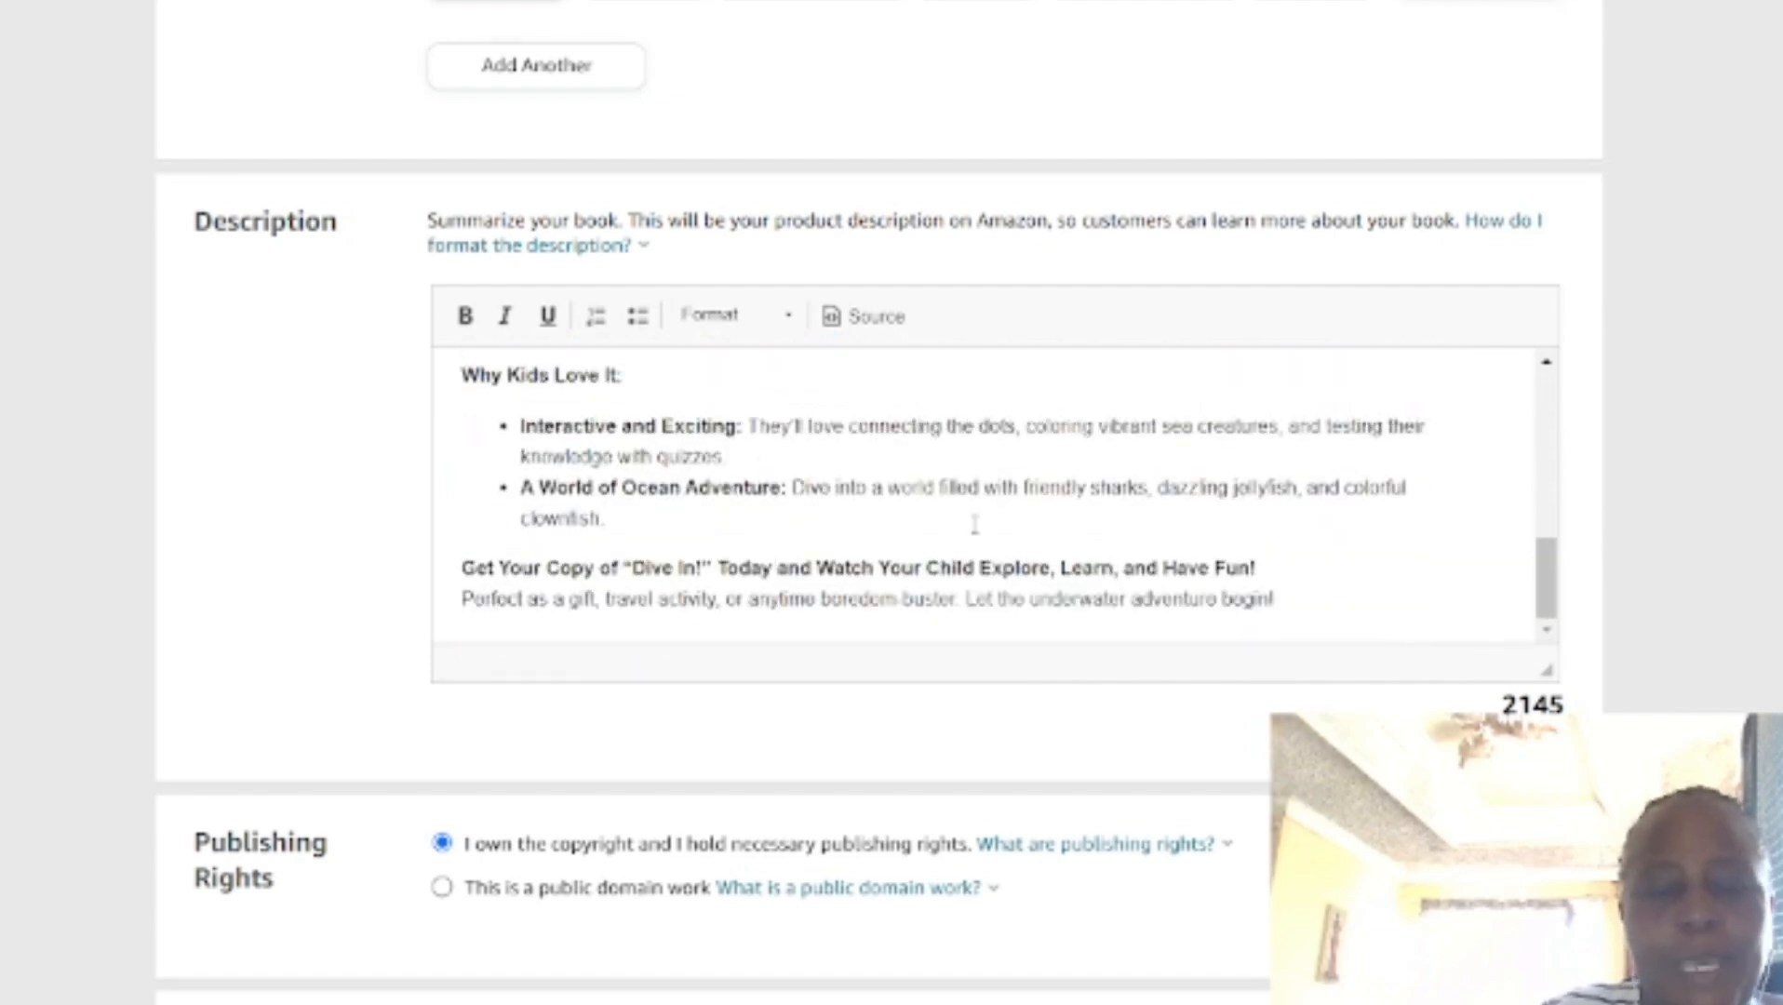
Step: Review the published book's publishing rights, primary audience, reading age, marketplace, categories, keywords and publication and release dates
{"action": "scroll", "coordinate": [1113, 512], "scroll_direction": "down", "scroll_amount": 2}
{"action": "scroll", "coordinate": [1112, 512], "scroll_direction": "down", "scroll_amount": 5}
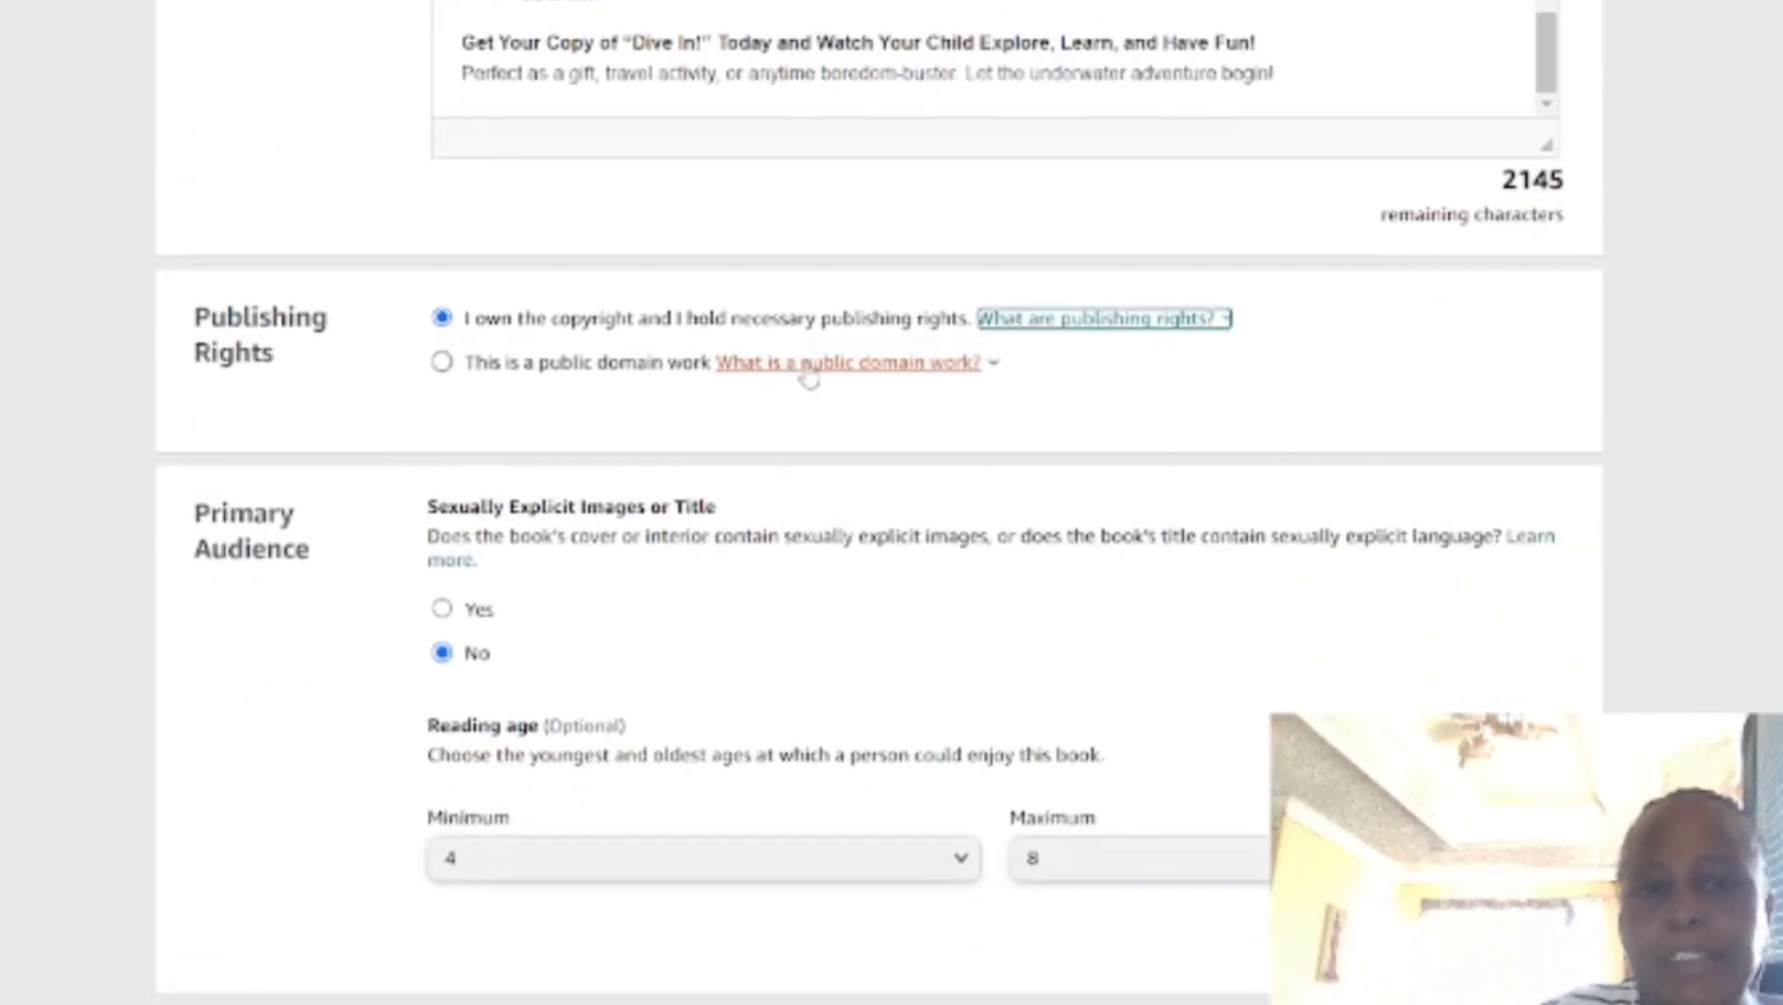
{"action": "mouse_move", "coordinate": [804, 367]}
{"action": "scroll", "coordinate": [437, 449], "scroll_direction": "down", "scroll_amount": 1}
{"action": "scroll", "coordinate": [559, 451], "scroll_direction": "down", "scroll_amount": 4}
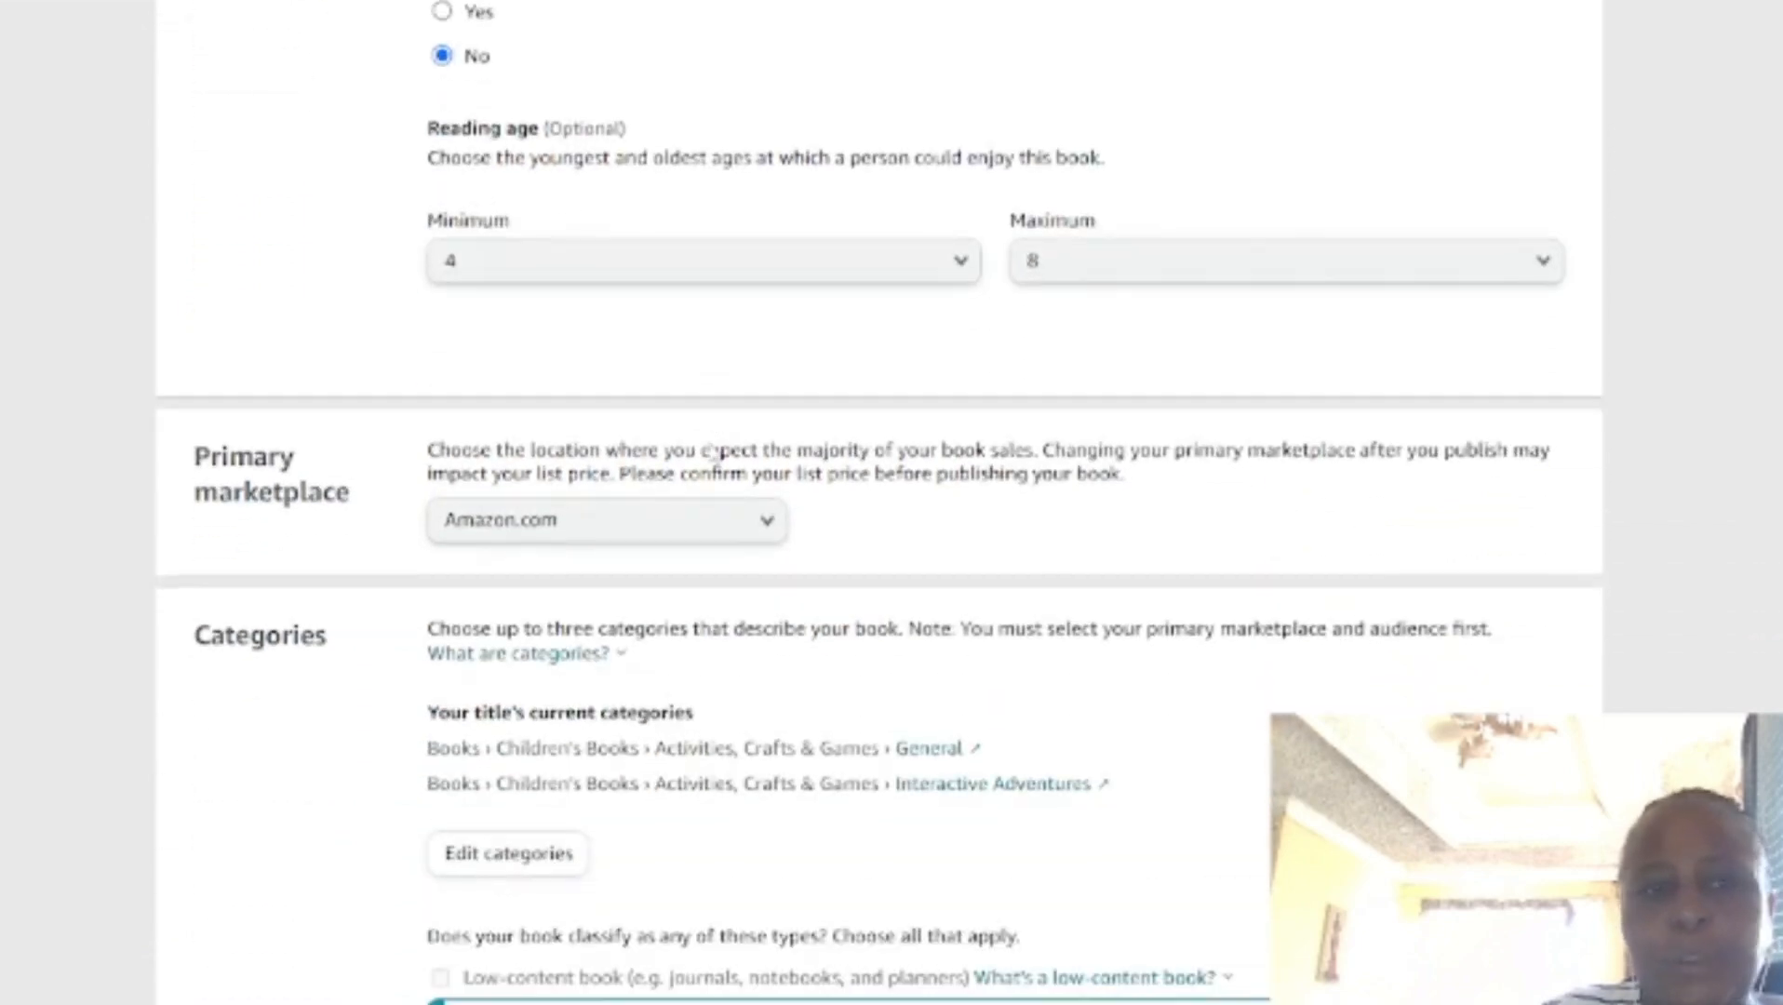
{"action": "scroll", "coordinate": [710, 443], "scroll_direction": "down", "scroll_amount": 4}
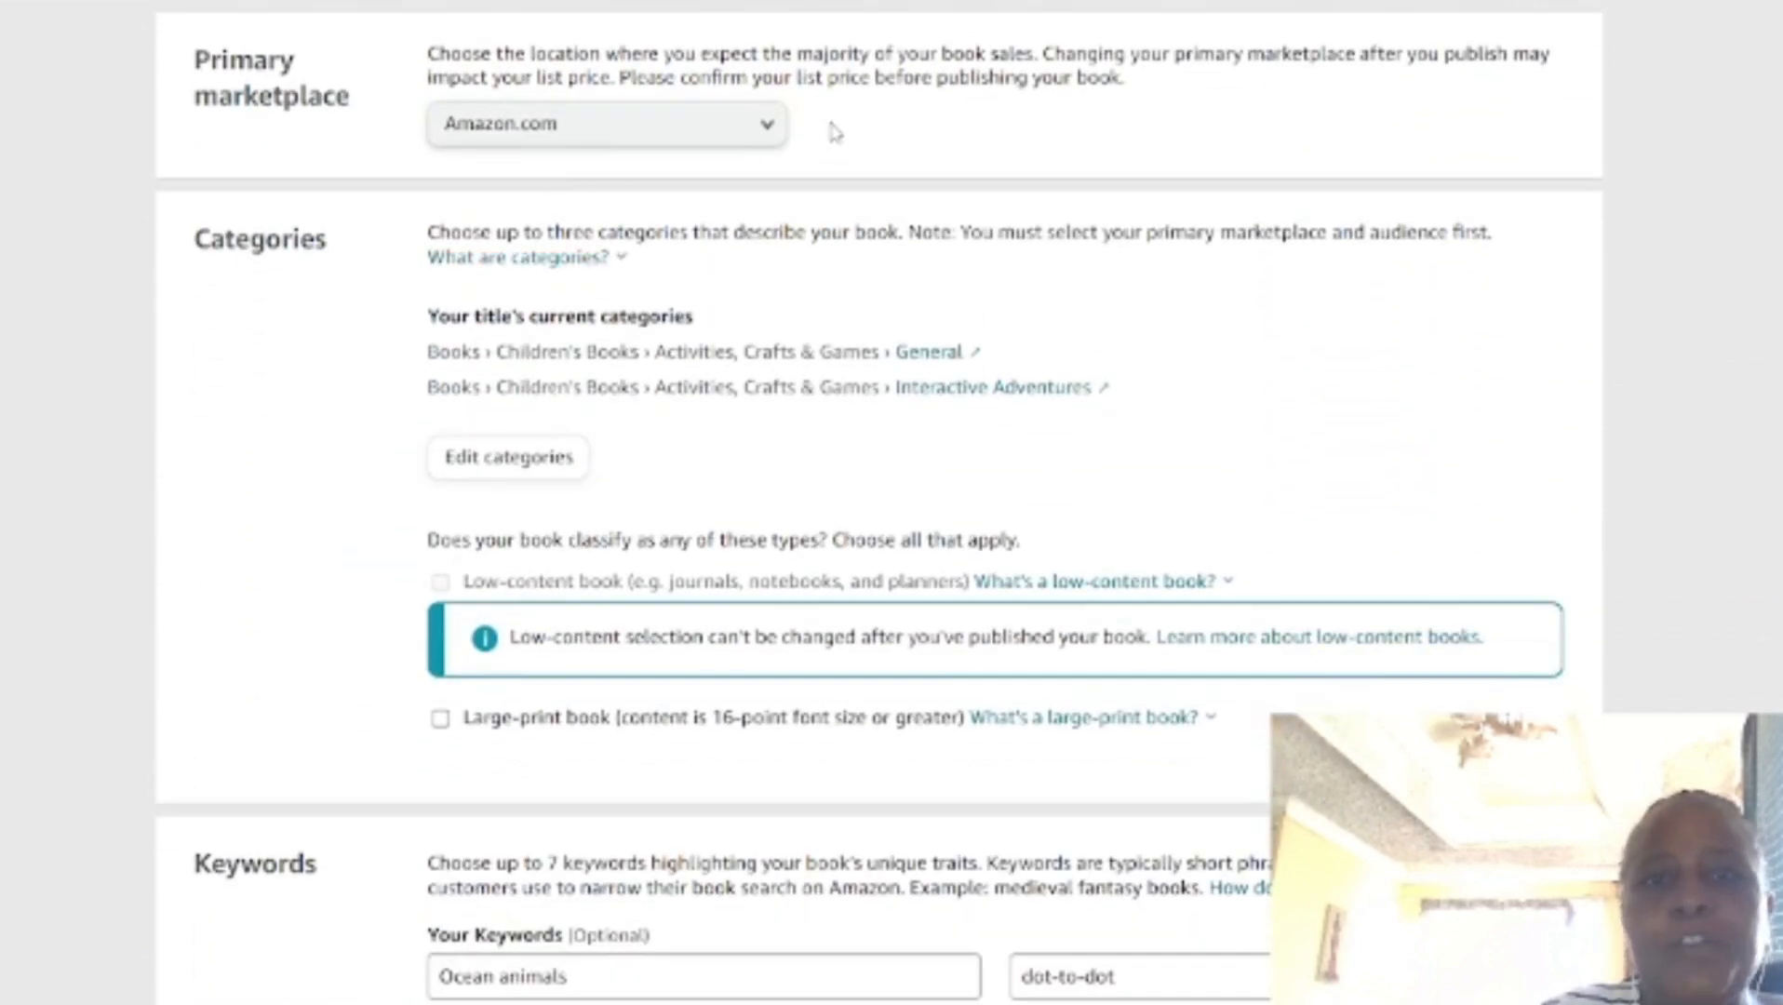
{"action": "scroll", "coordinate": [935, 159], "scroll_direction": "down", "scroll_amount": 2}
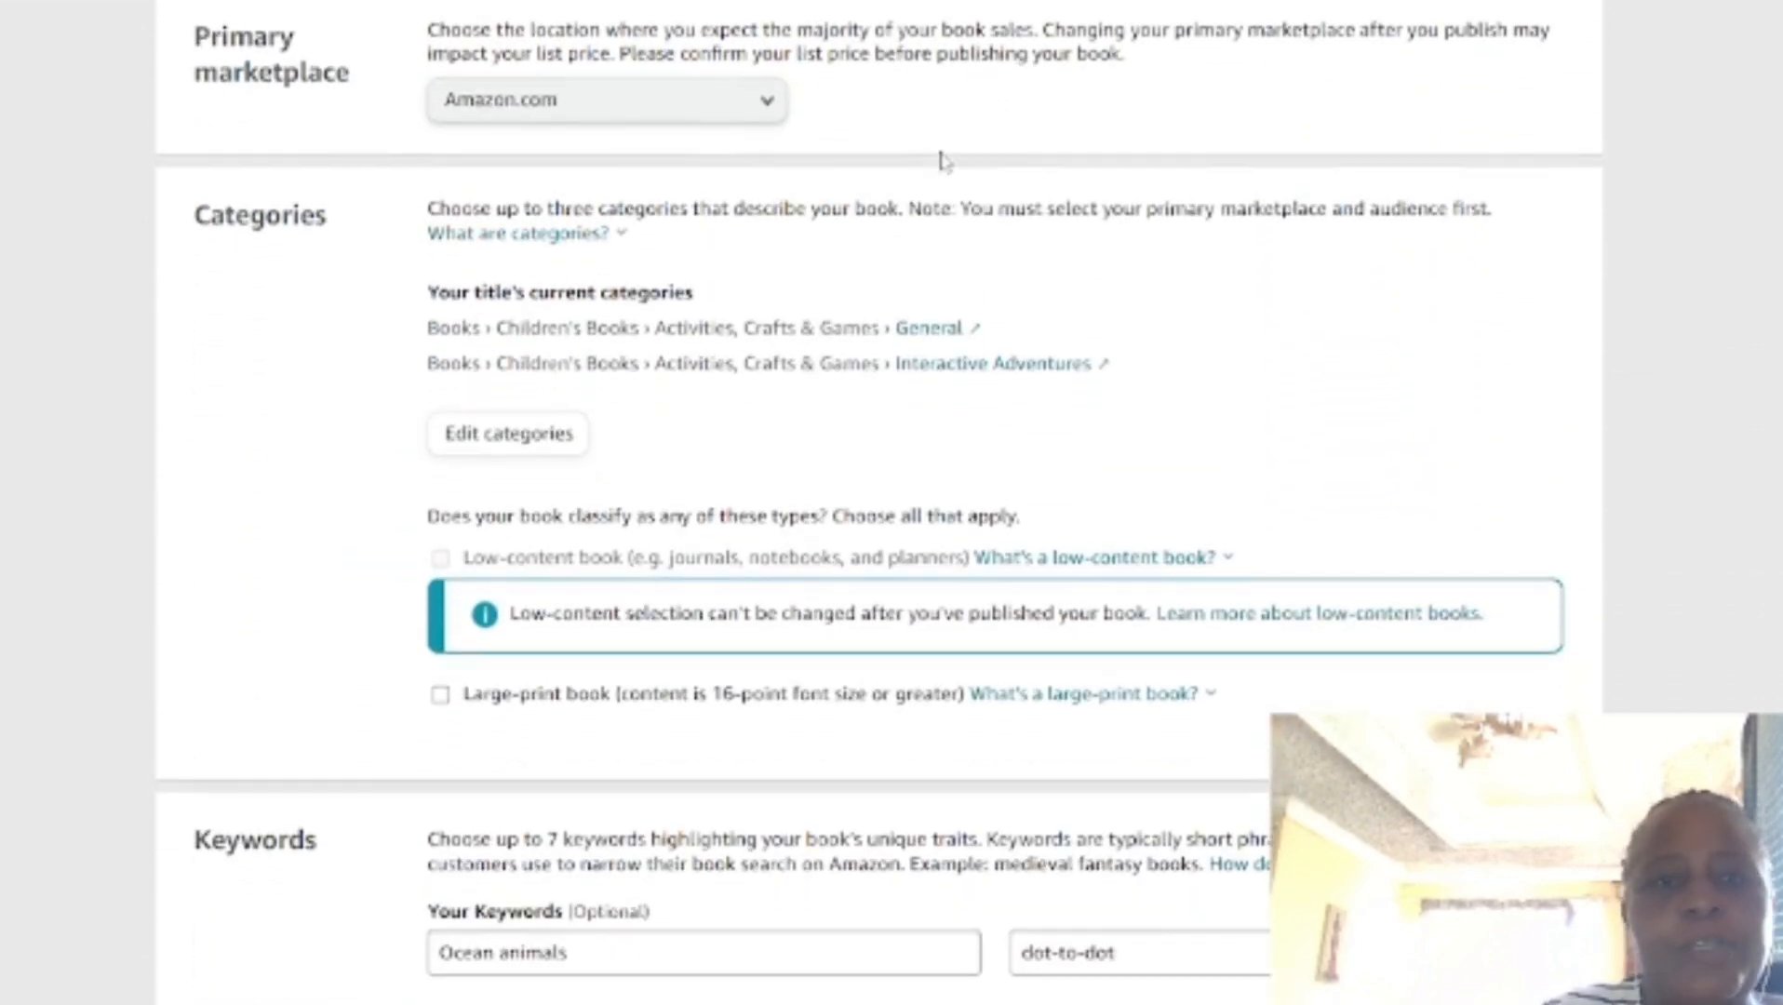
{"action": "scroll", "coordinate": [941, 160], "scroll_direction": "down", "scroll_amount": 4}
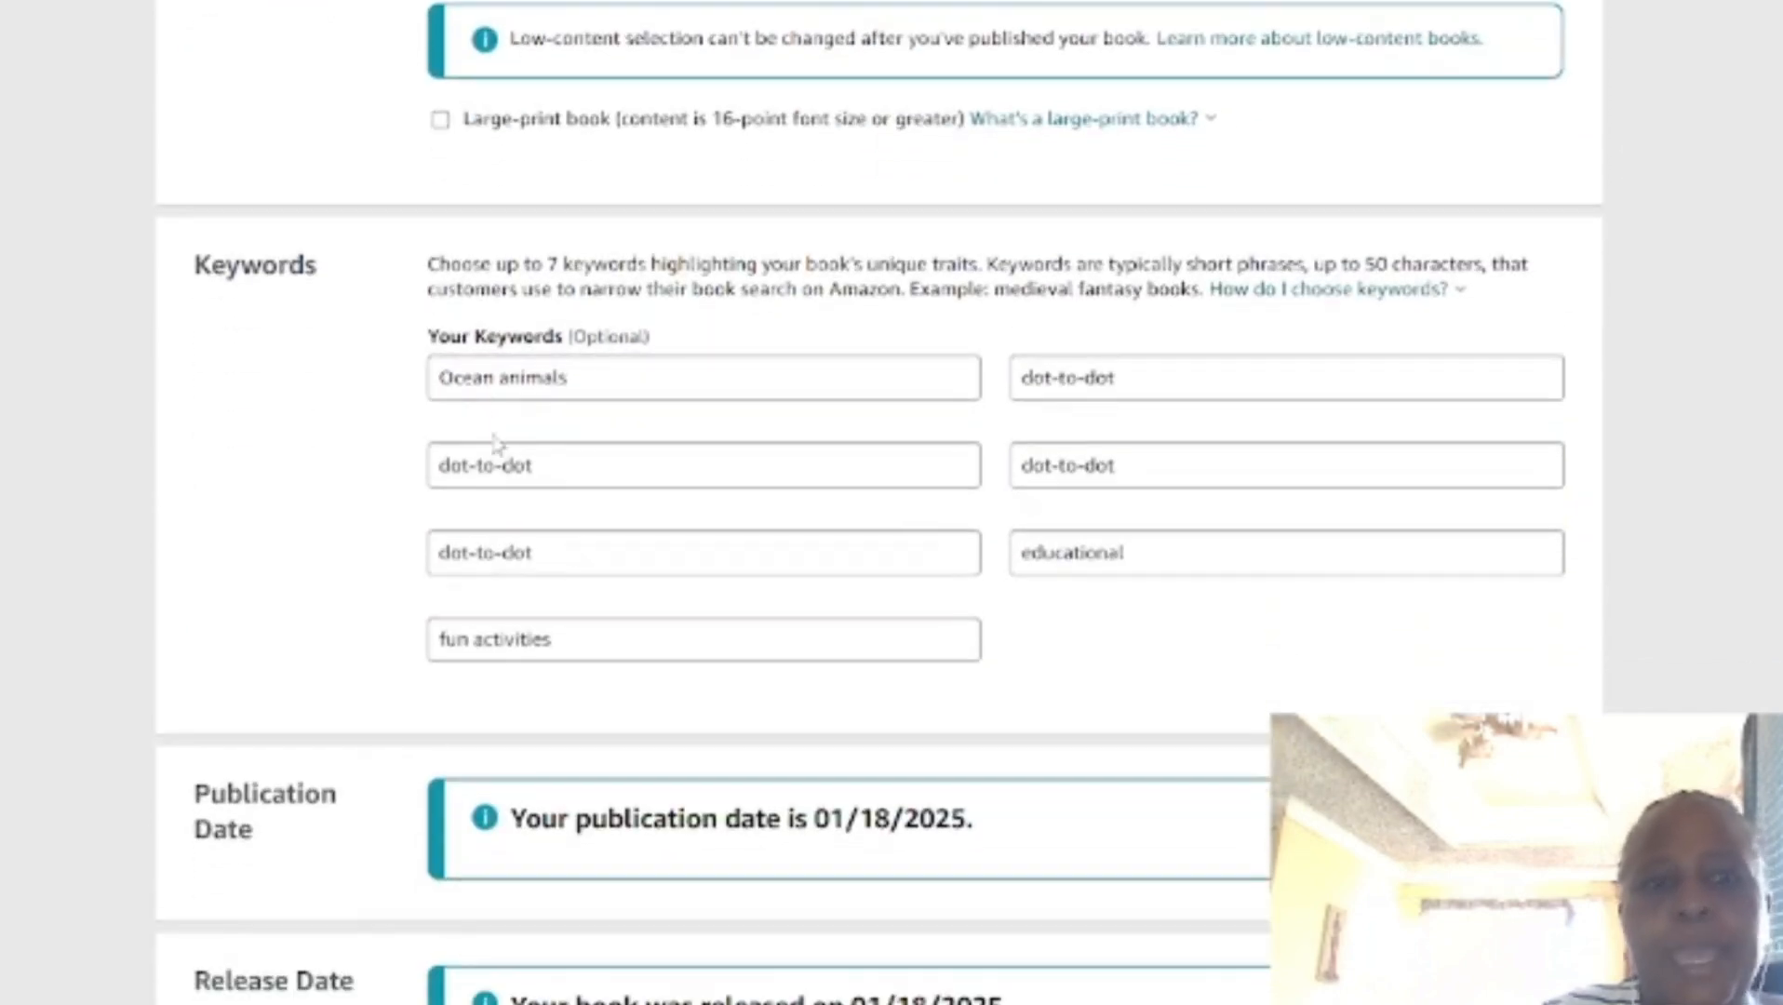
{"action": "scroll", "coordinate": [1137, 532], "scroll_direction": "down", "scroll_amount": 4}
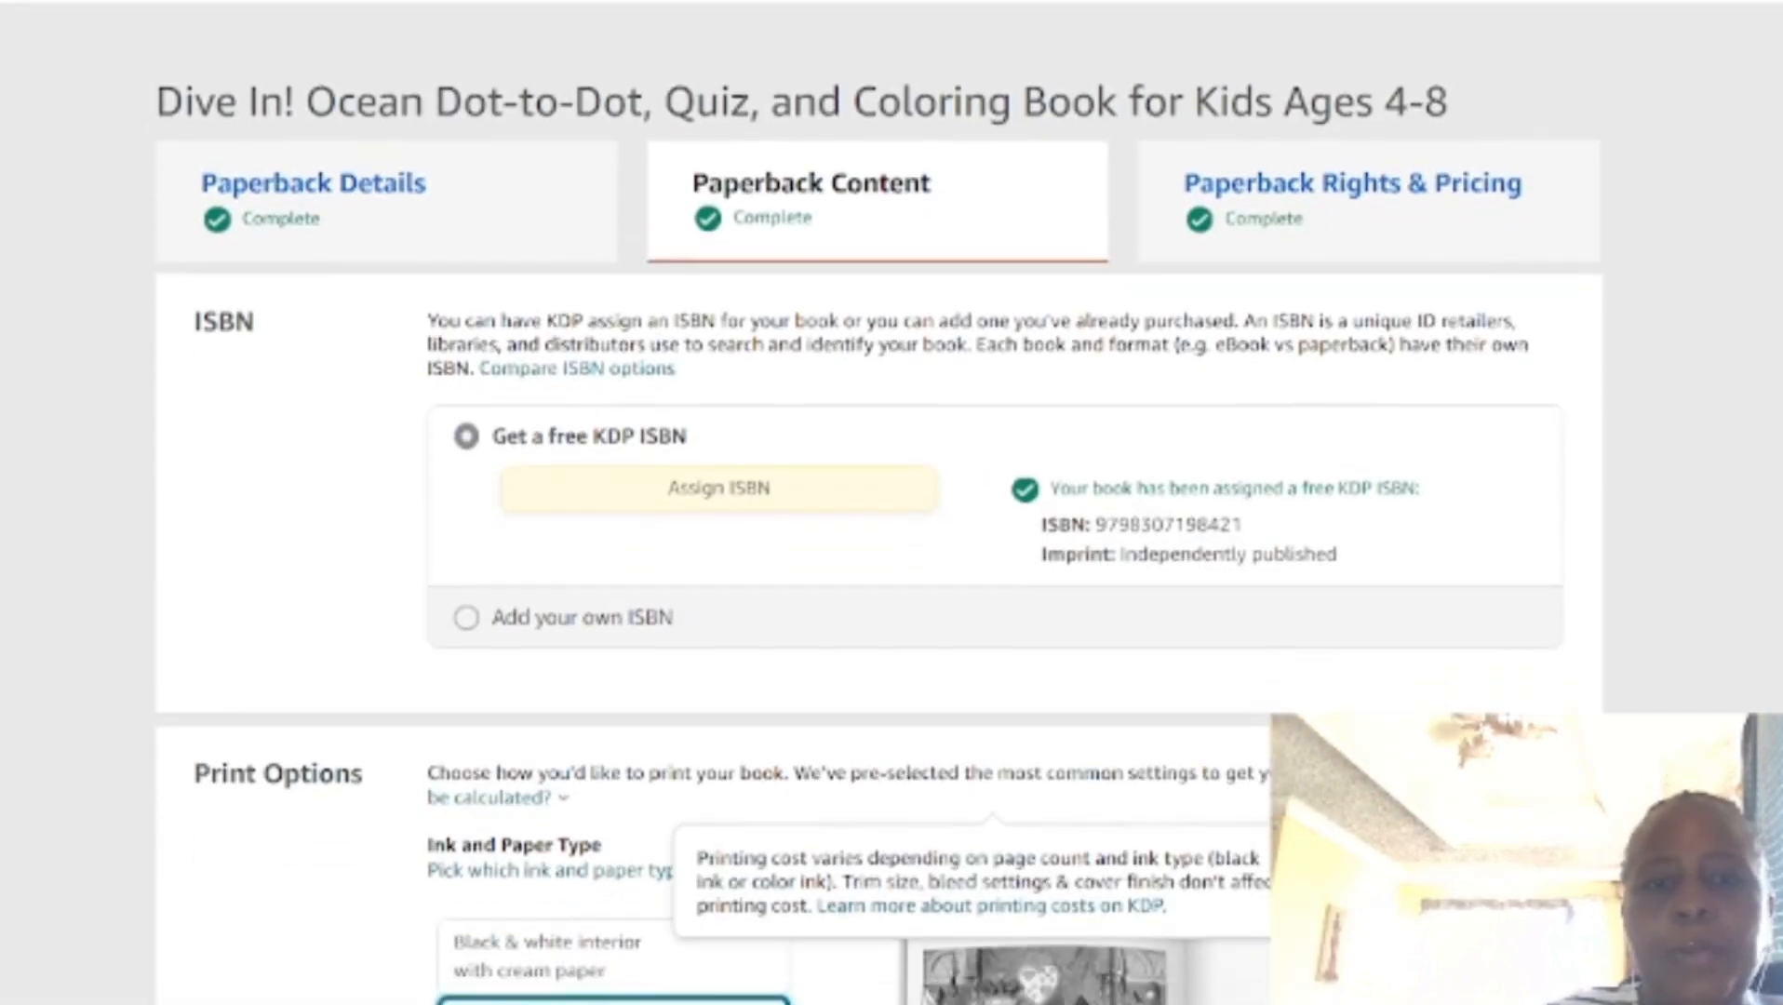
Step: Review the published book's paperback content settings: ISBN, ink and paper type, trim size, bleed, cover finish and uploaded manuscript
{"action": "scroll", "coordinate": [528, 293], "scroll_direction": "down", "scroll_amount": 2}
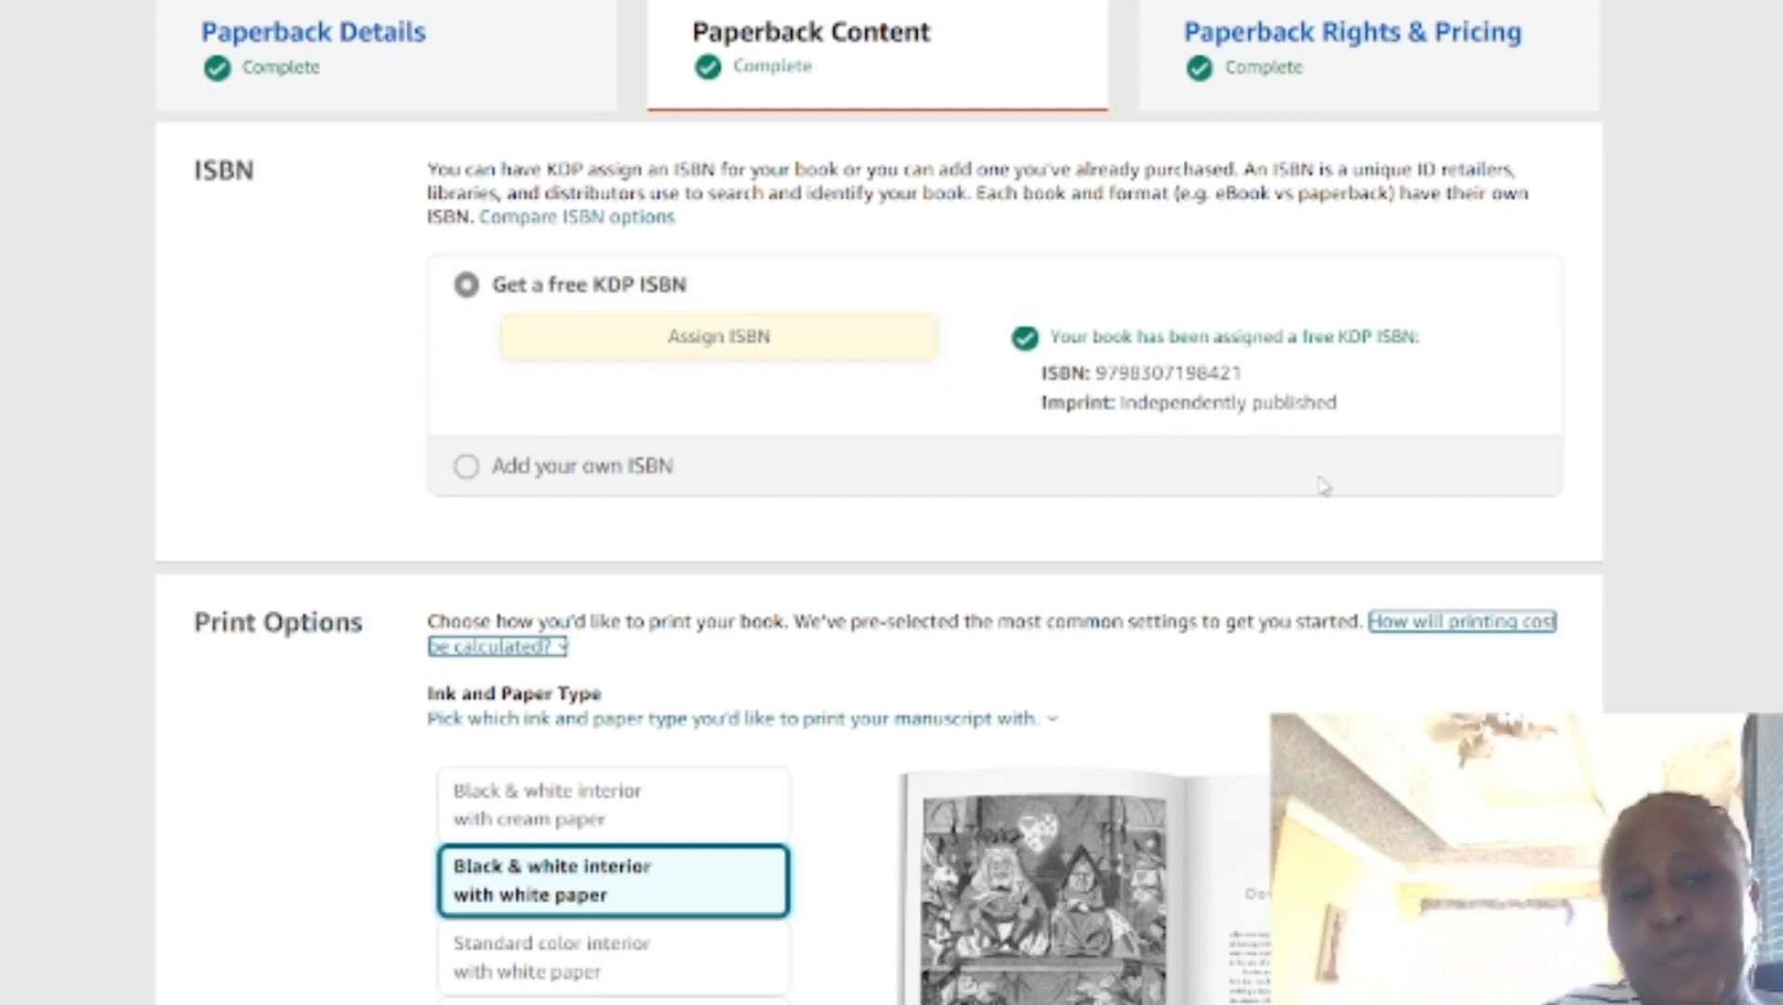
{"action": "scroll", "coordinate": [1283, 409], "scroll_direction": "down", "scroll_amount": 5}
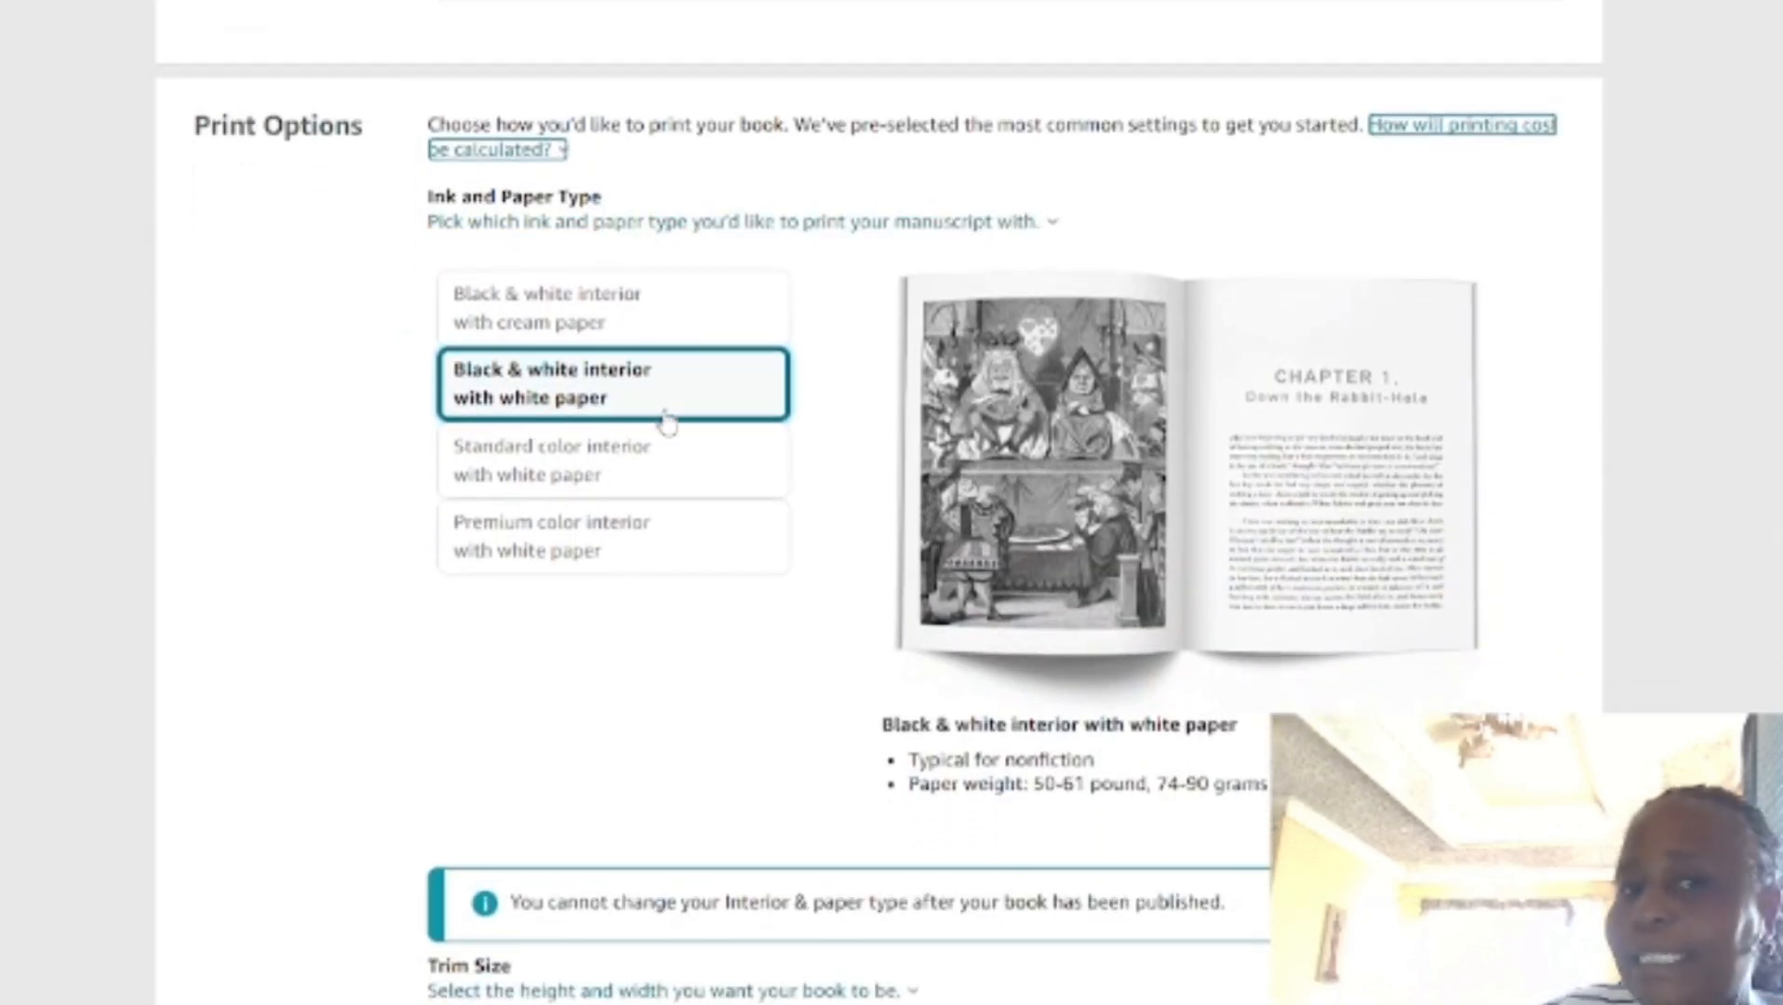
{"action": "scroll", "coordinate": [732, 541], "scroll_direction": "down", "scroll_amount": 6}
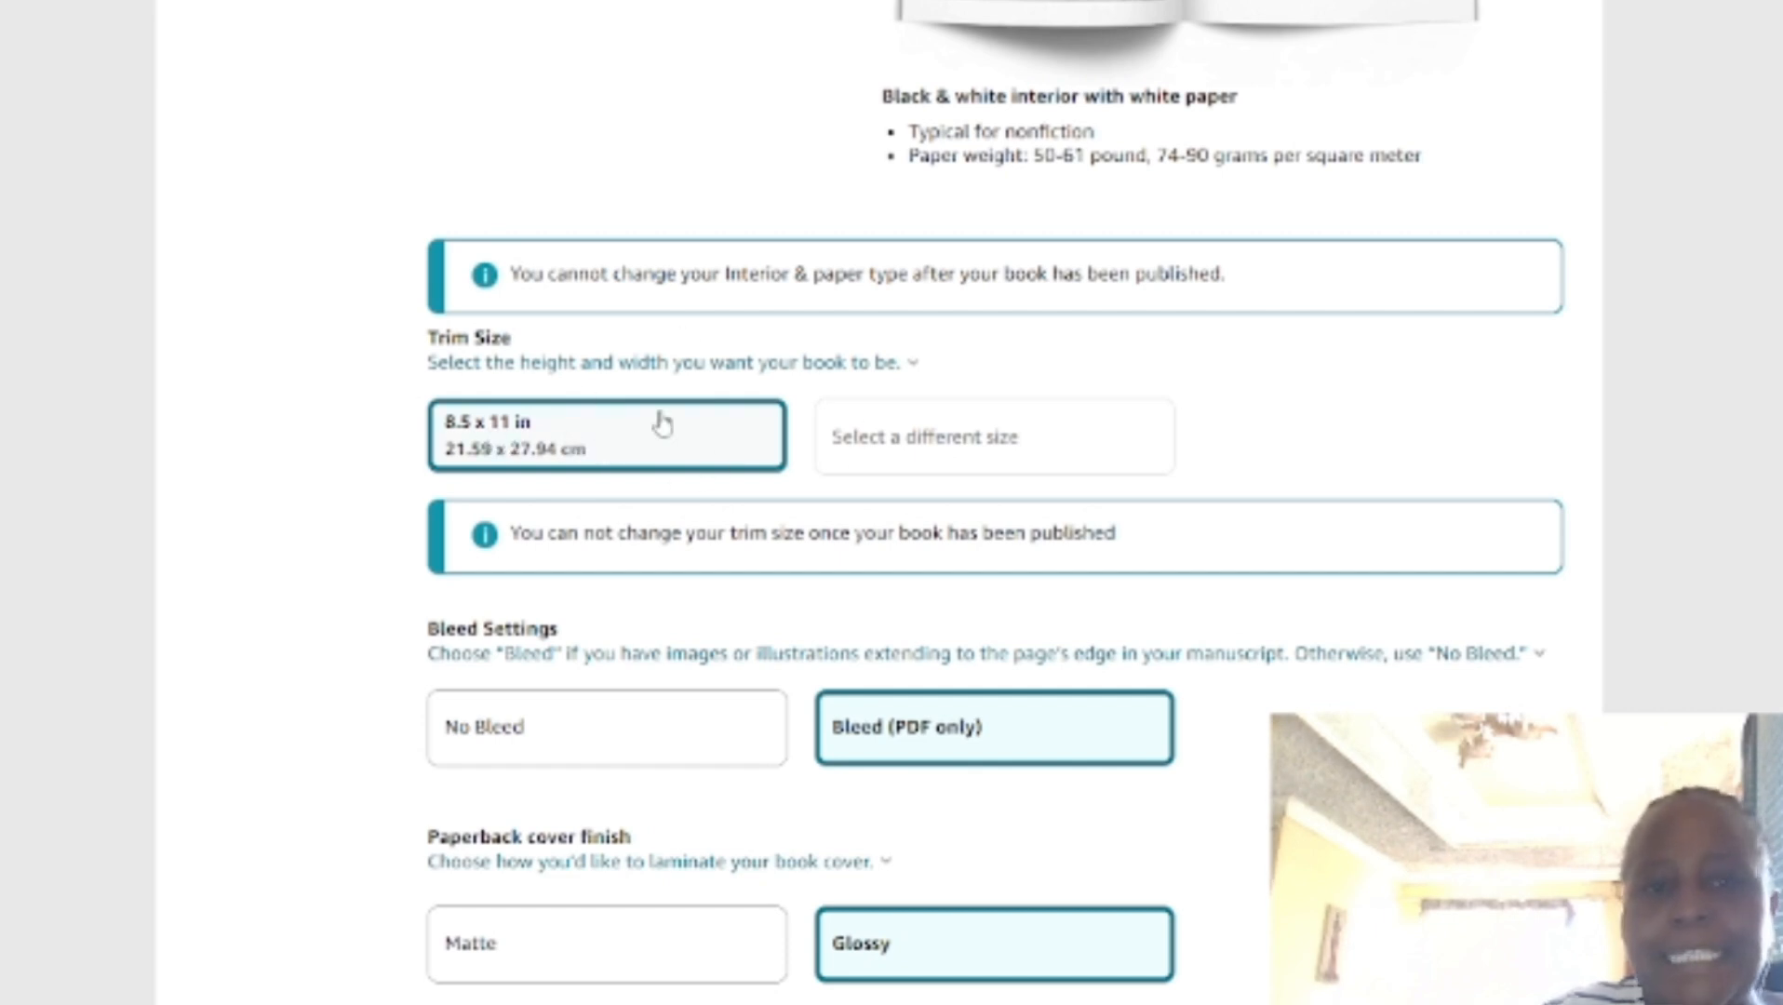
{"action": "scroll", "coordinate": [662, 424], "scroll_direction": "down", "scroll_amount": 4}
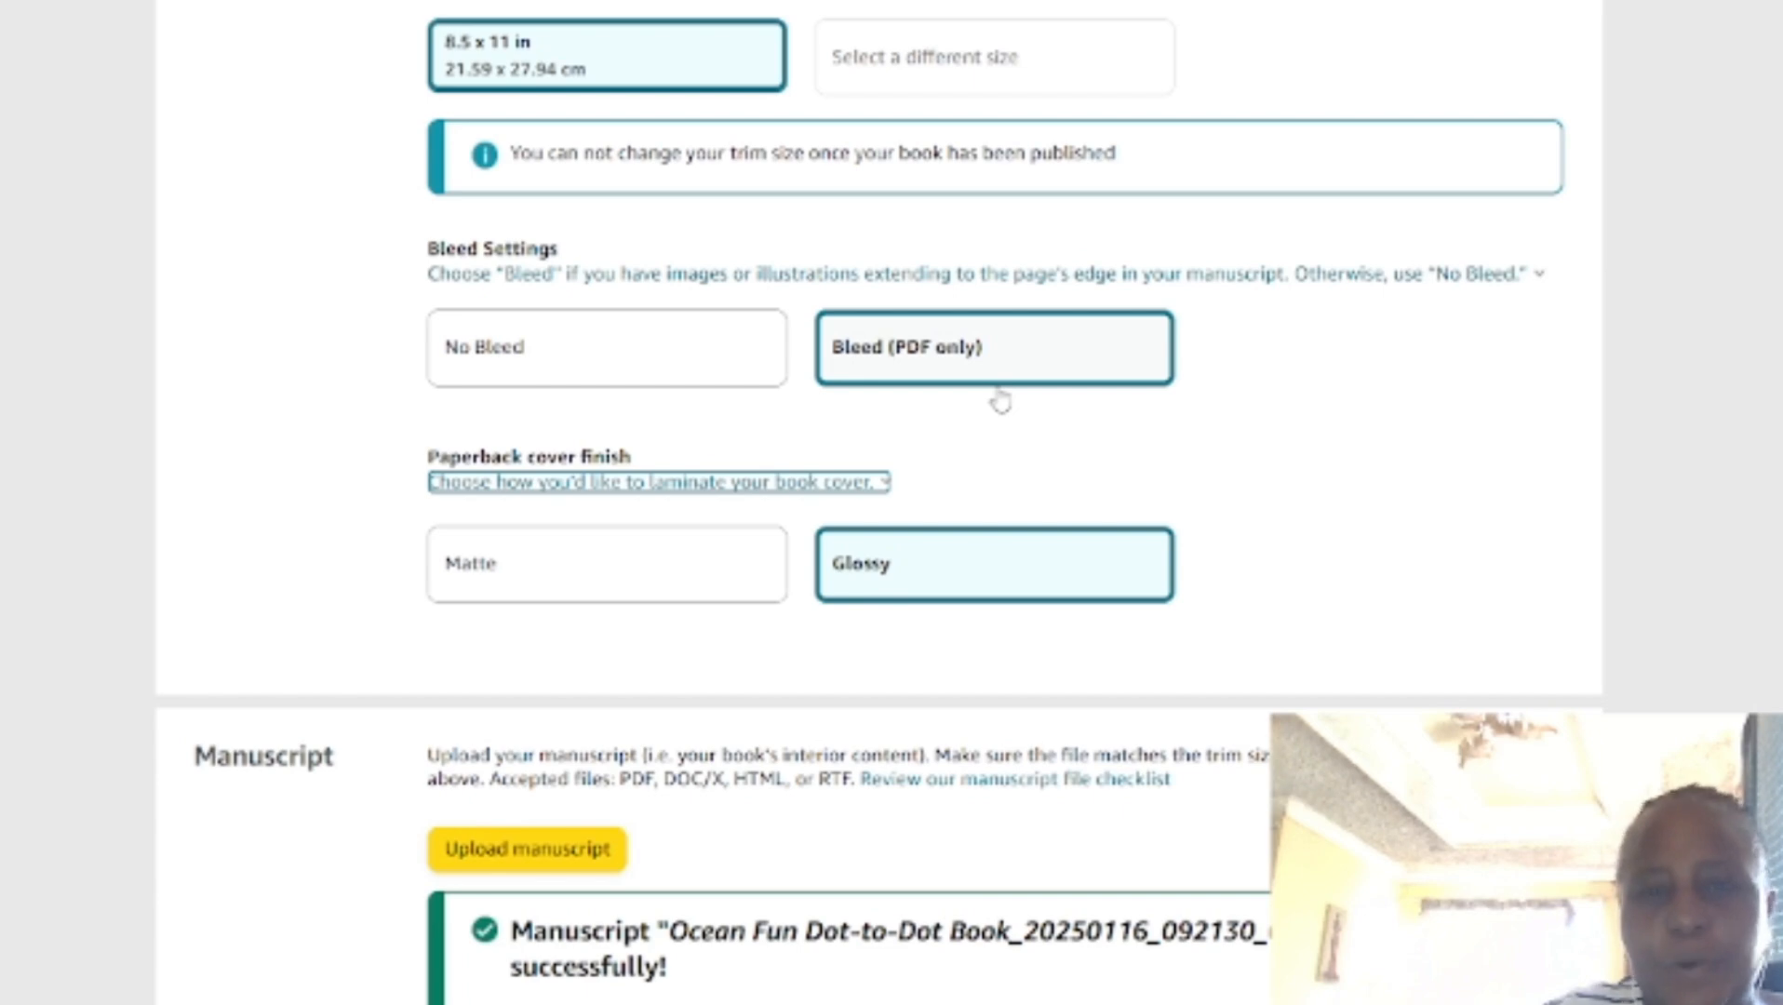
{"action": "scroll", "coordinate": [990, 401], "scroll_direction": "down", "scroll_amount": 1}
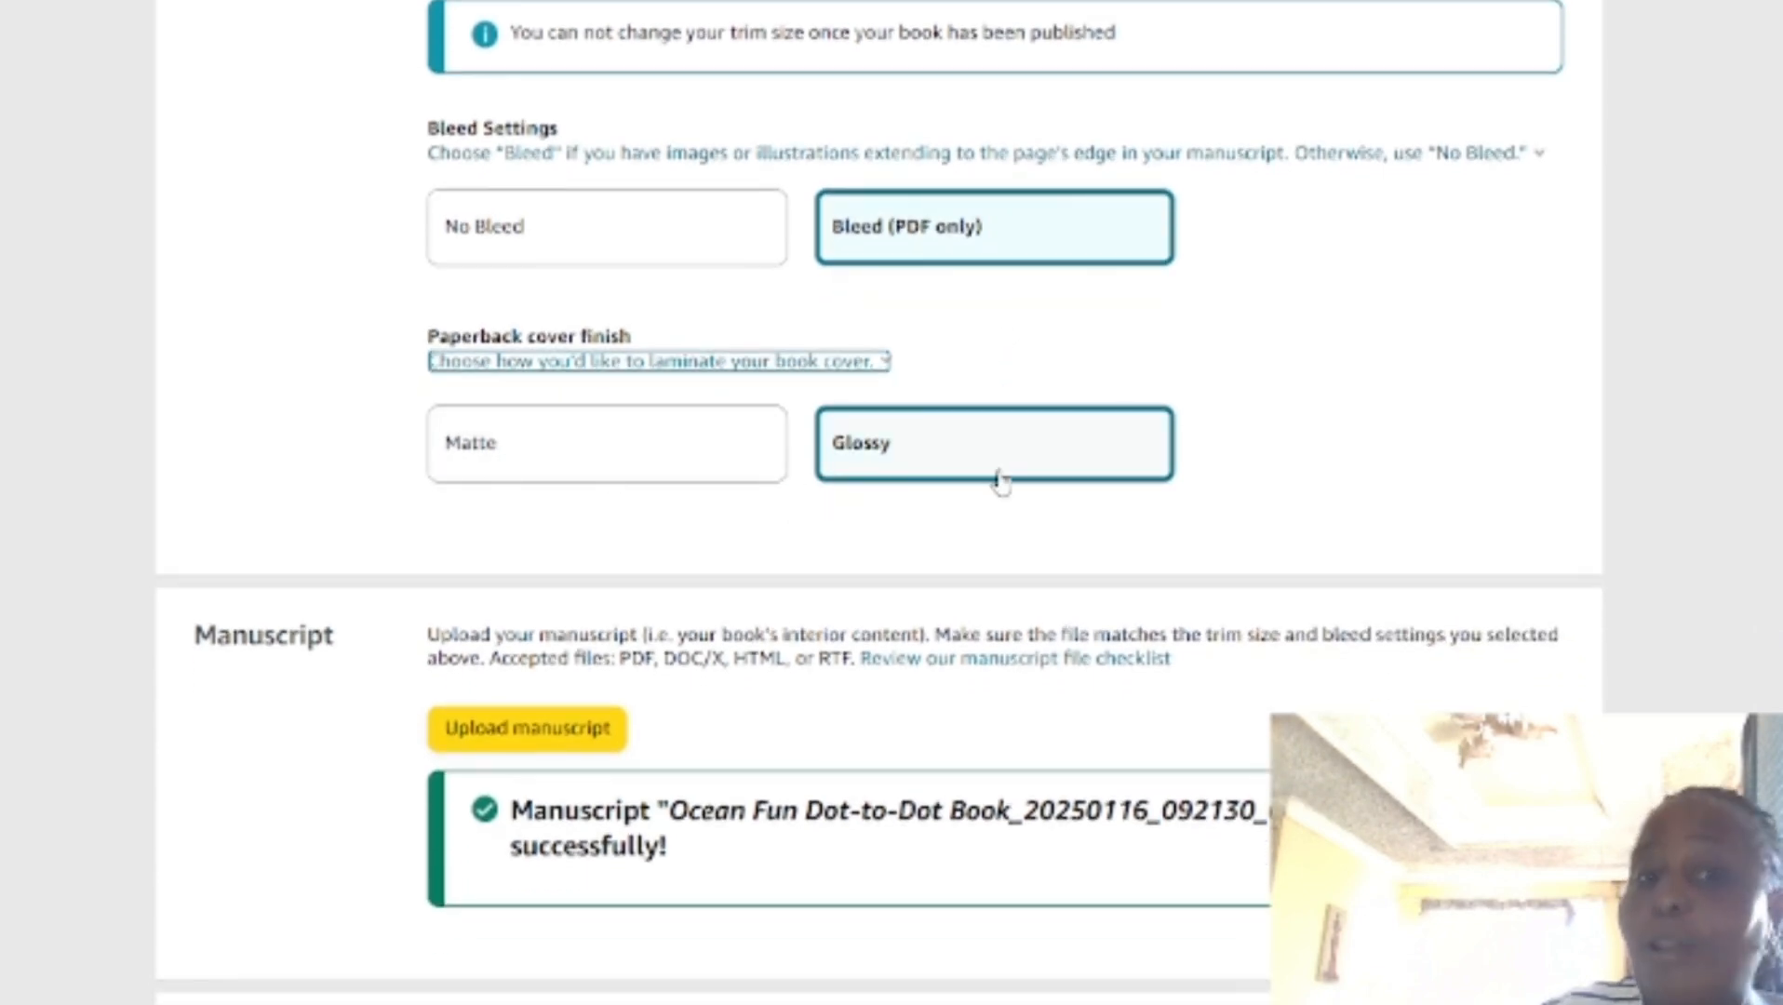
{"action": "scroll", "coordinate": [977, 558], "scroll_direction": "down", "scroll_amount": 3}
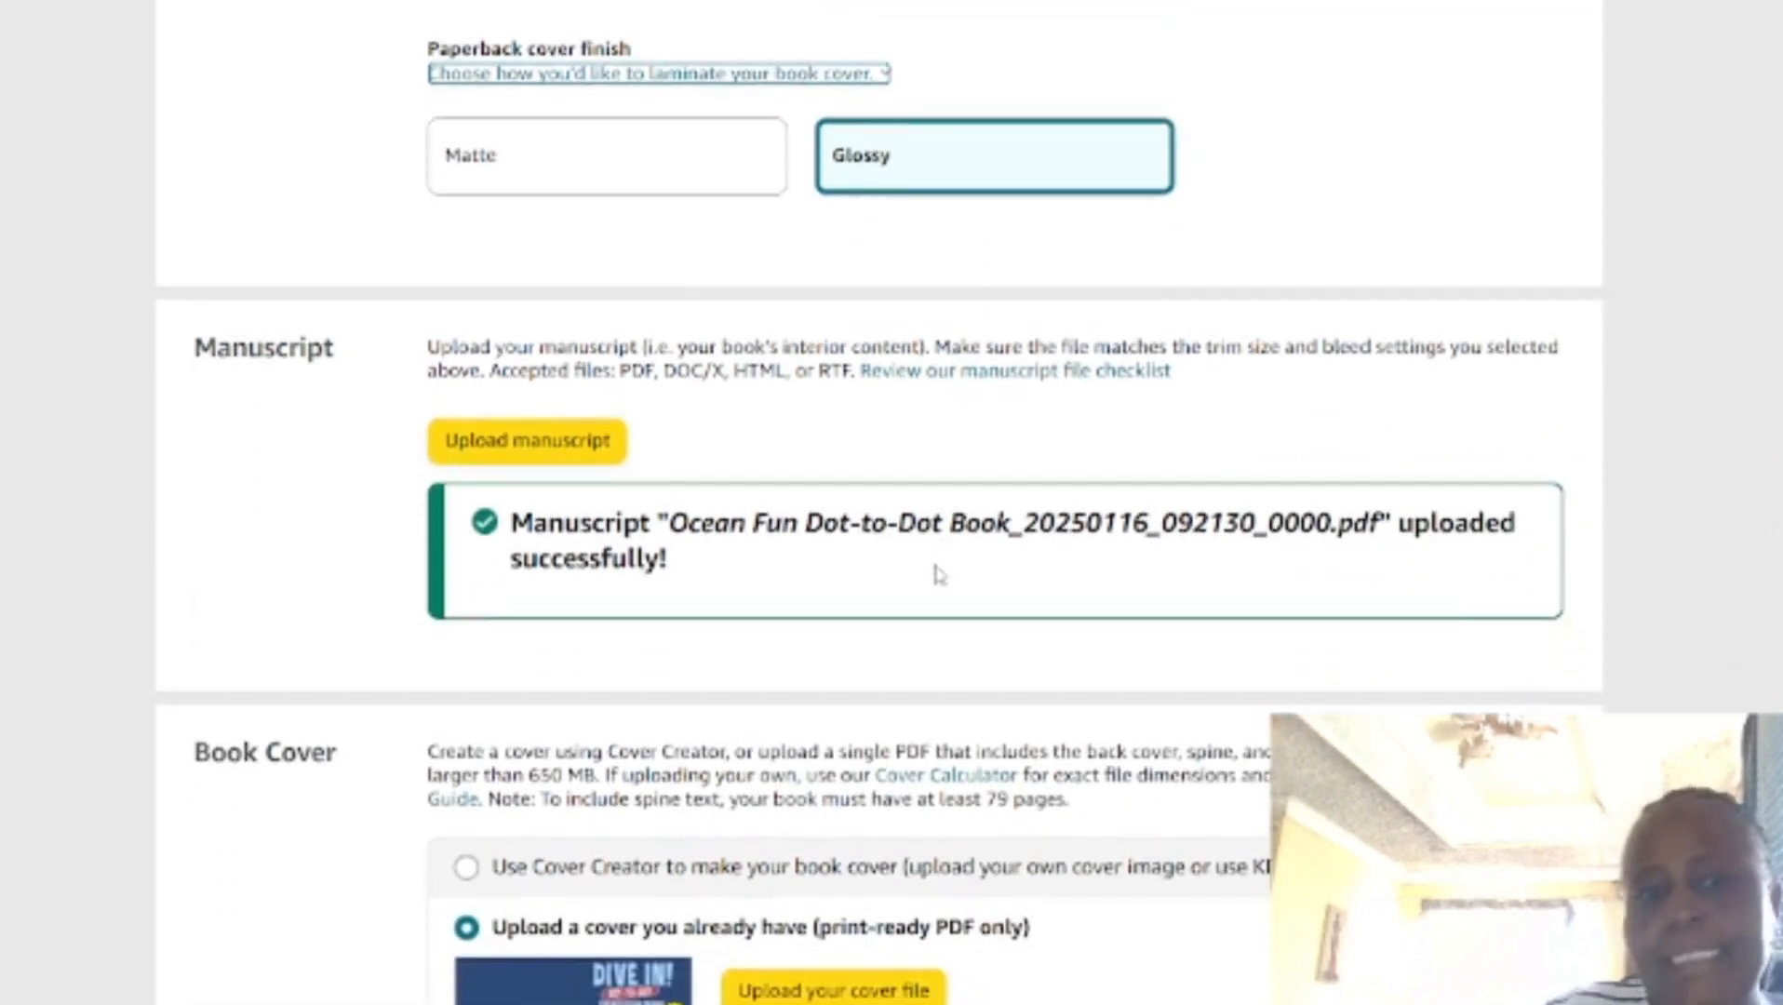
{"action": "scroll", "coordinate": [863, 549], "scroll_direction": "down", "scroll_amount": 1}
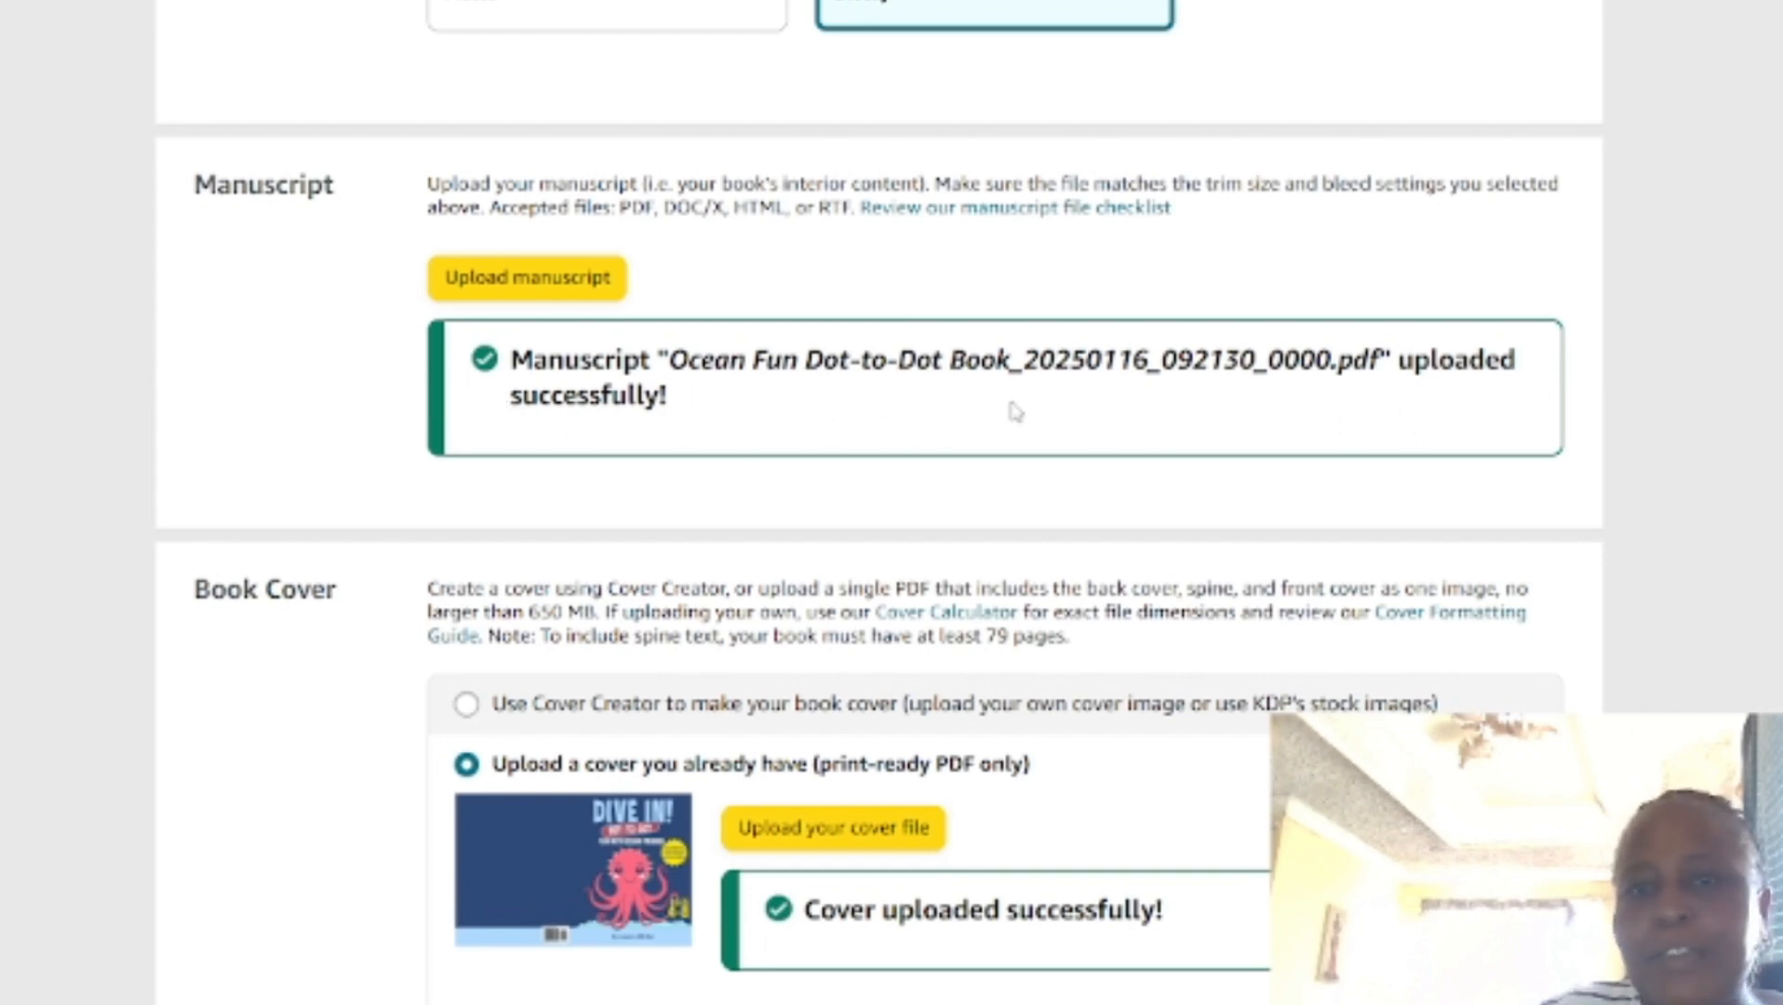
Step: Examine the published book's cover upload and AI-generated content answers, and launch the print previewer for its interior pages
{"action": "scroll", "coordinate": [1015, 428], "scroll_direction": "down", "scroll_amount": 3}
{"action": "scroll", "coordinate": [707, 652], "scroll_direction": "down", "scroll_amount": 3}
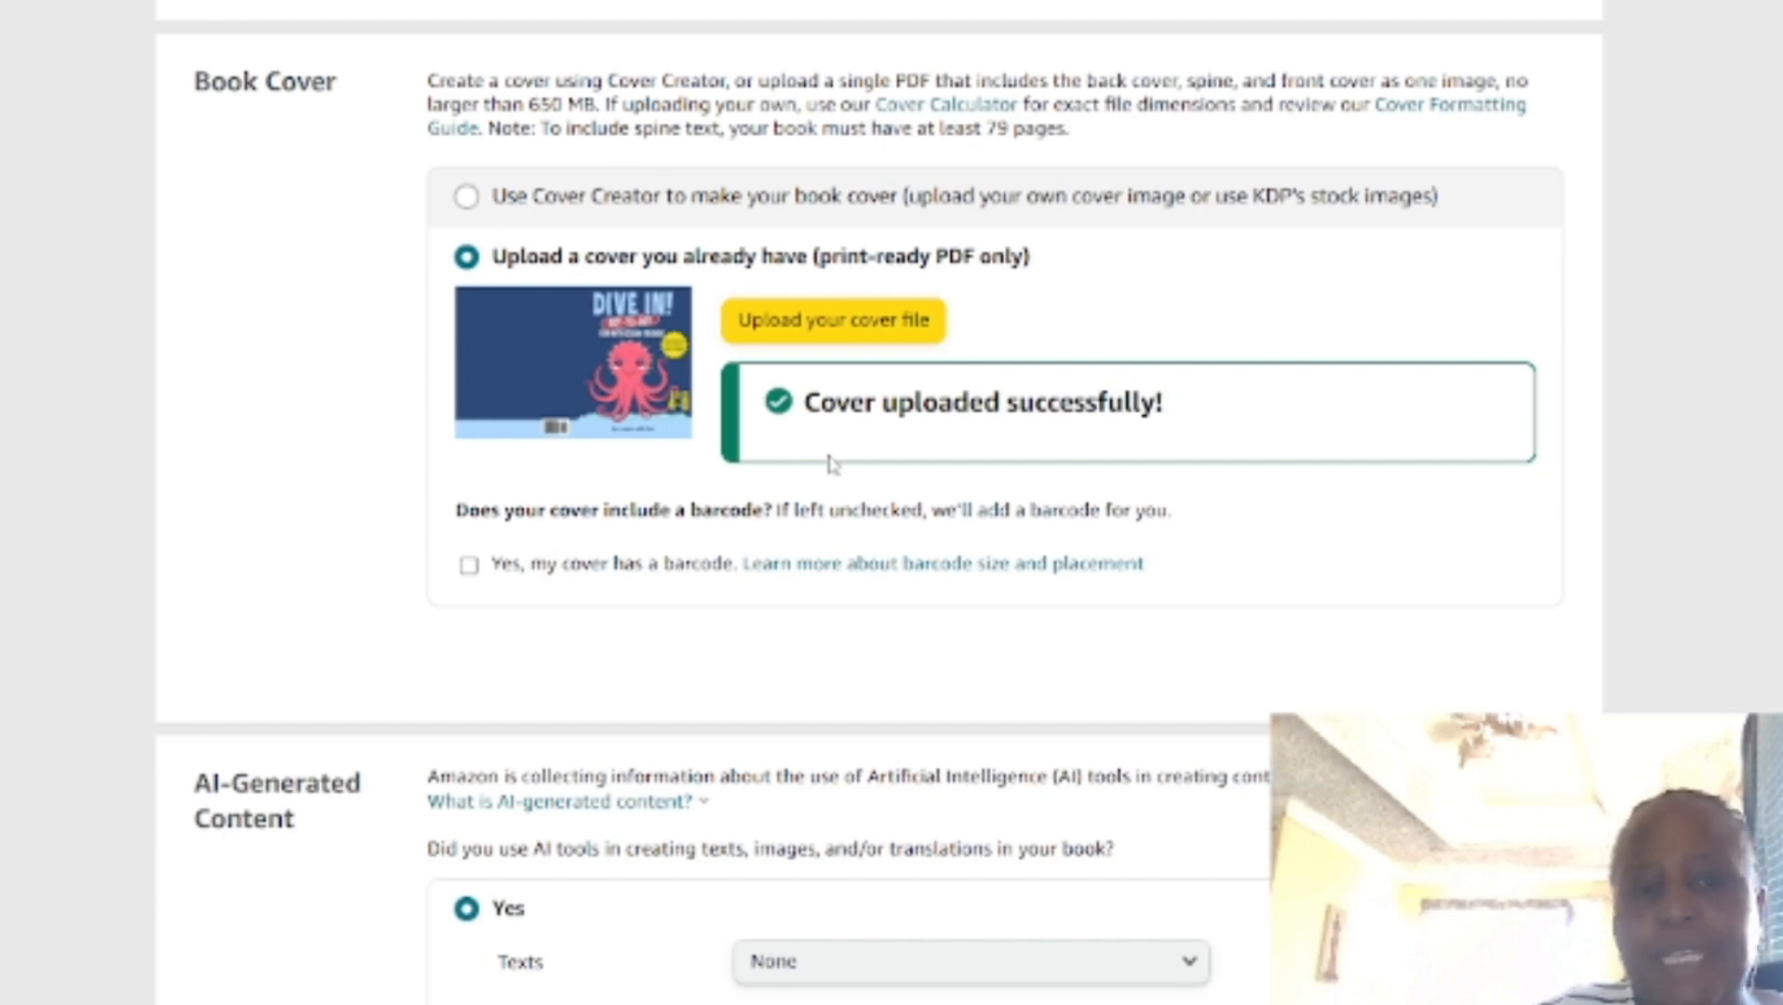
{"action": "scroll", "coordinate": [828, 447], "scroll_direction": "down", "scroll_amount": 5}
{"action": "scroll", "coordinate": [837, 452], "scroll_direction": "down", "scroll_amount": 1}
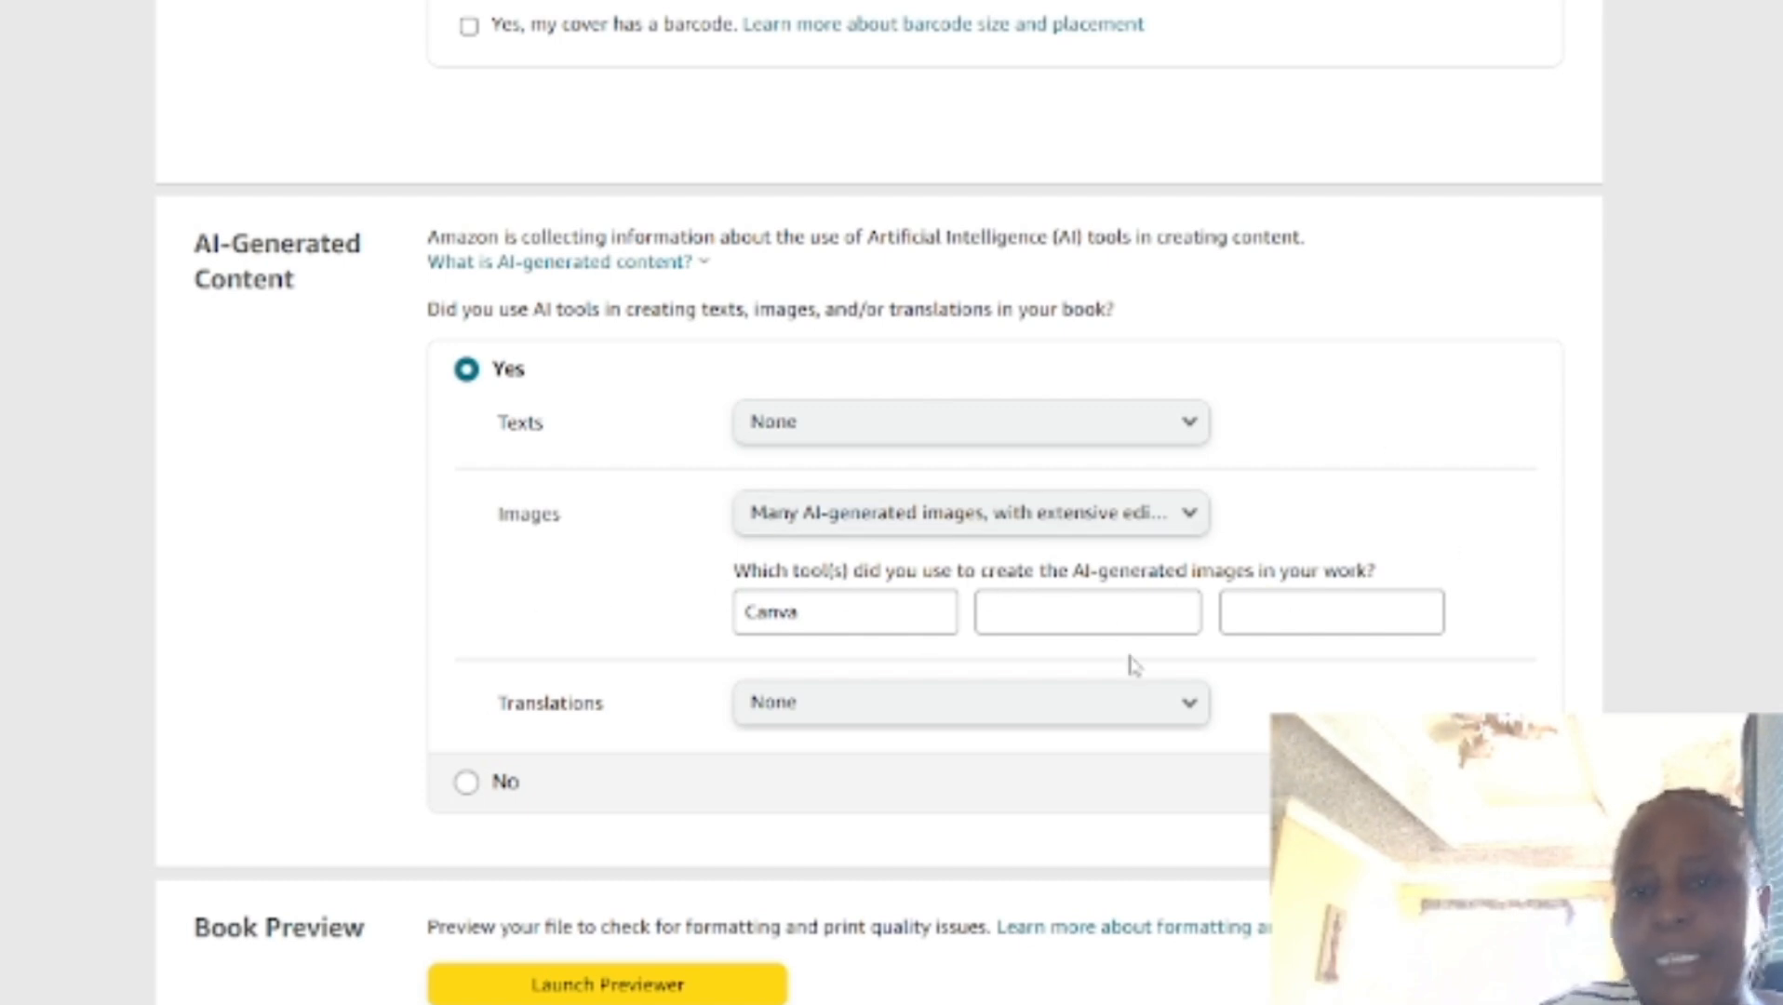
{"action": "scroll", "coordinate": [1040, 605], "scroll_direction": "down", "scroll_amount": 1}
{"action": "scroll", "coordinate": [1040, 605], "scroll_direction": "down", "scroll_amount": 1}
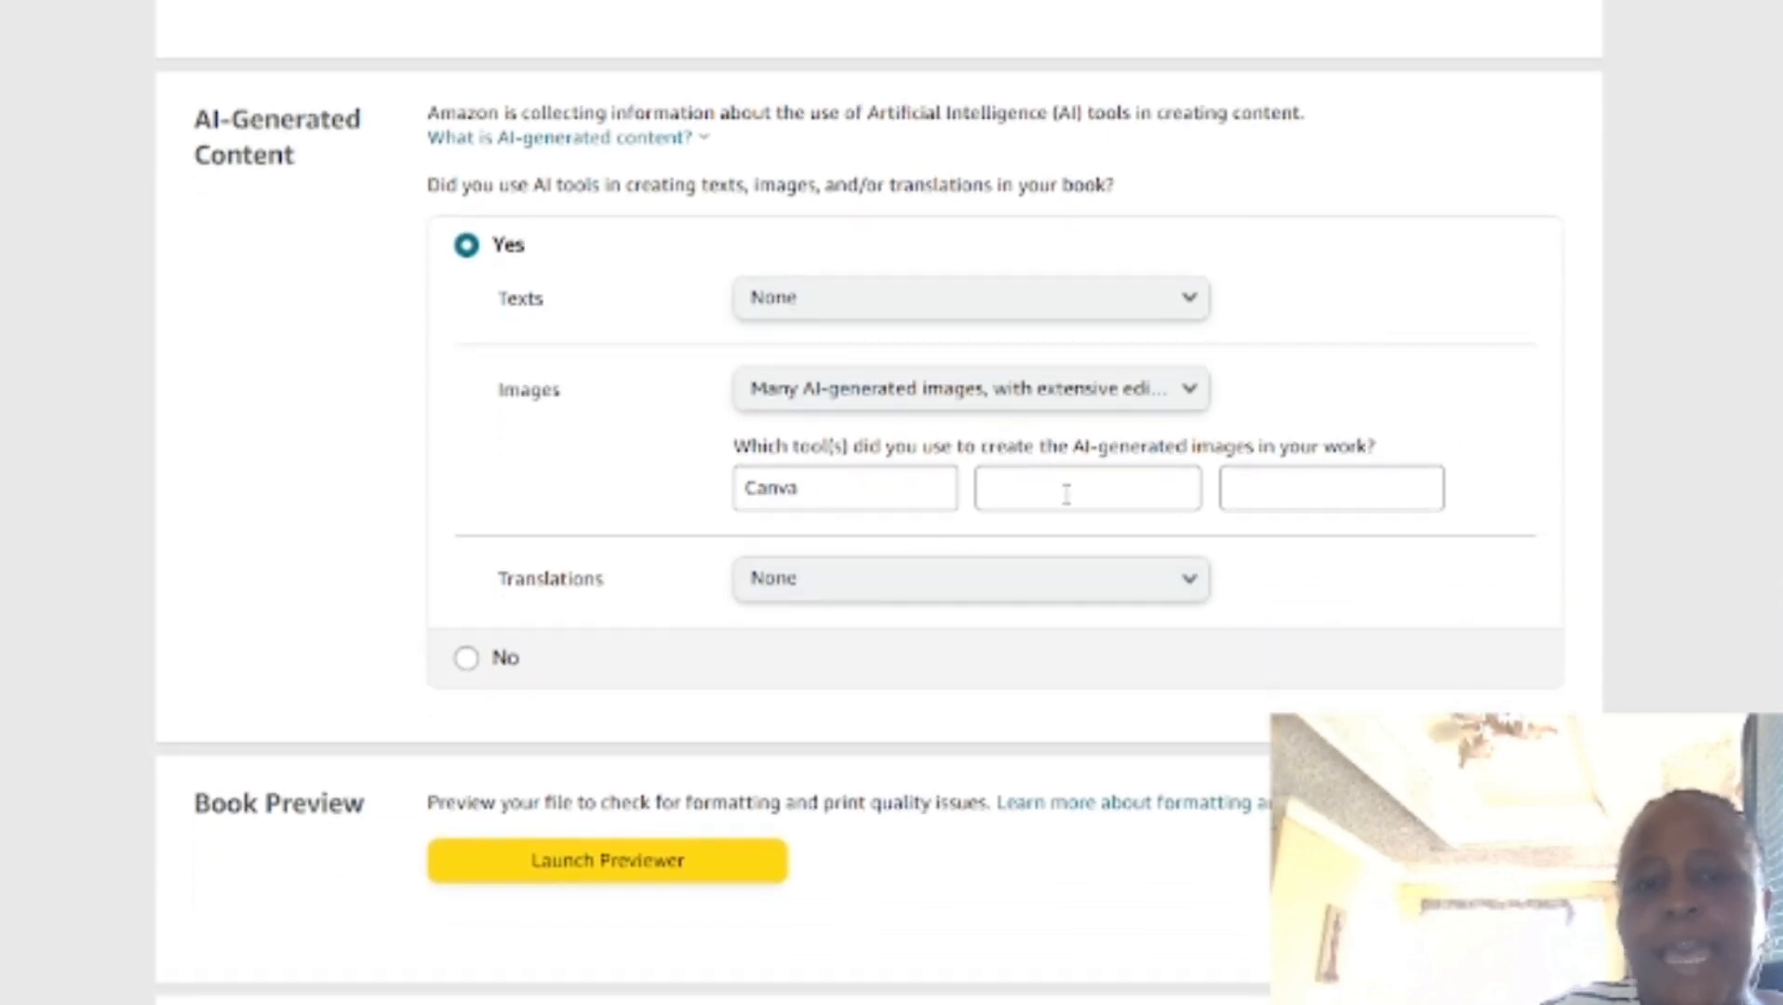
{"action": "scroll", "coordinate": [1066, 494], "scroll_direction": "down", "scroll_amount": 3}
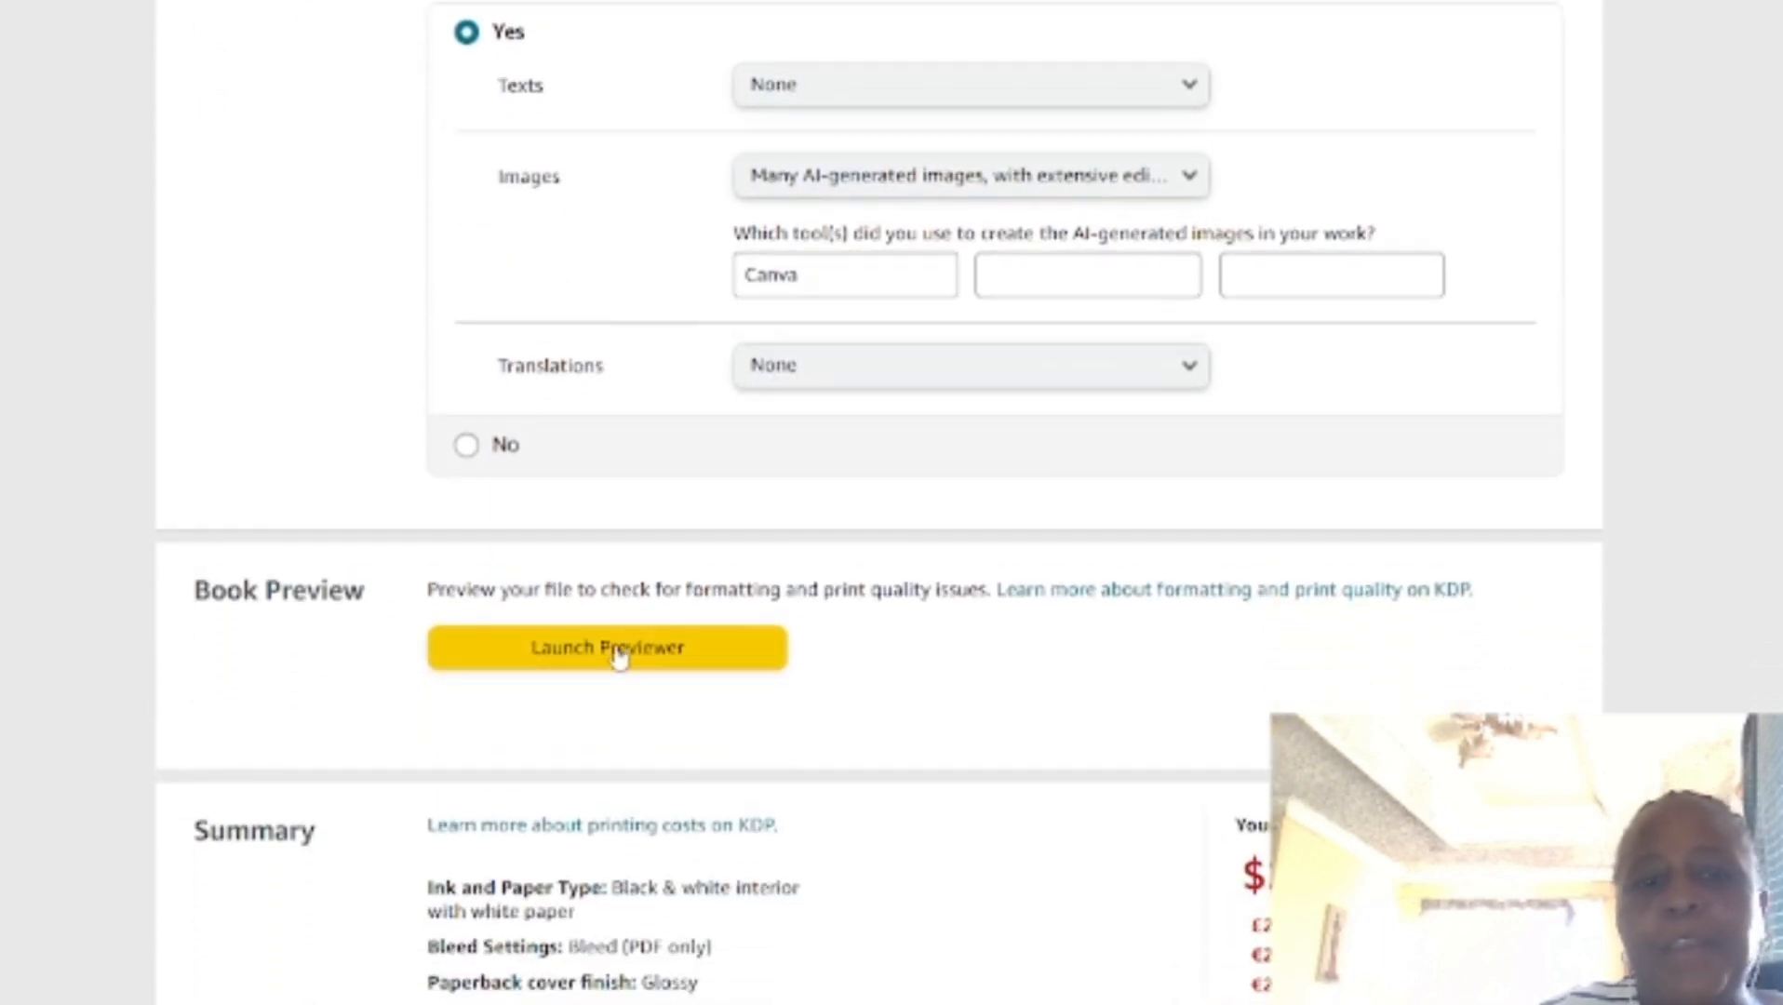
{"action": "left_click", "coordinate": [619, 654]}
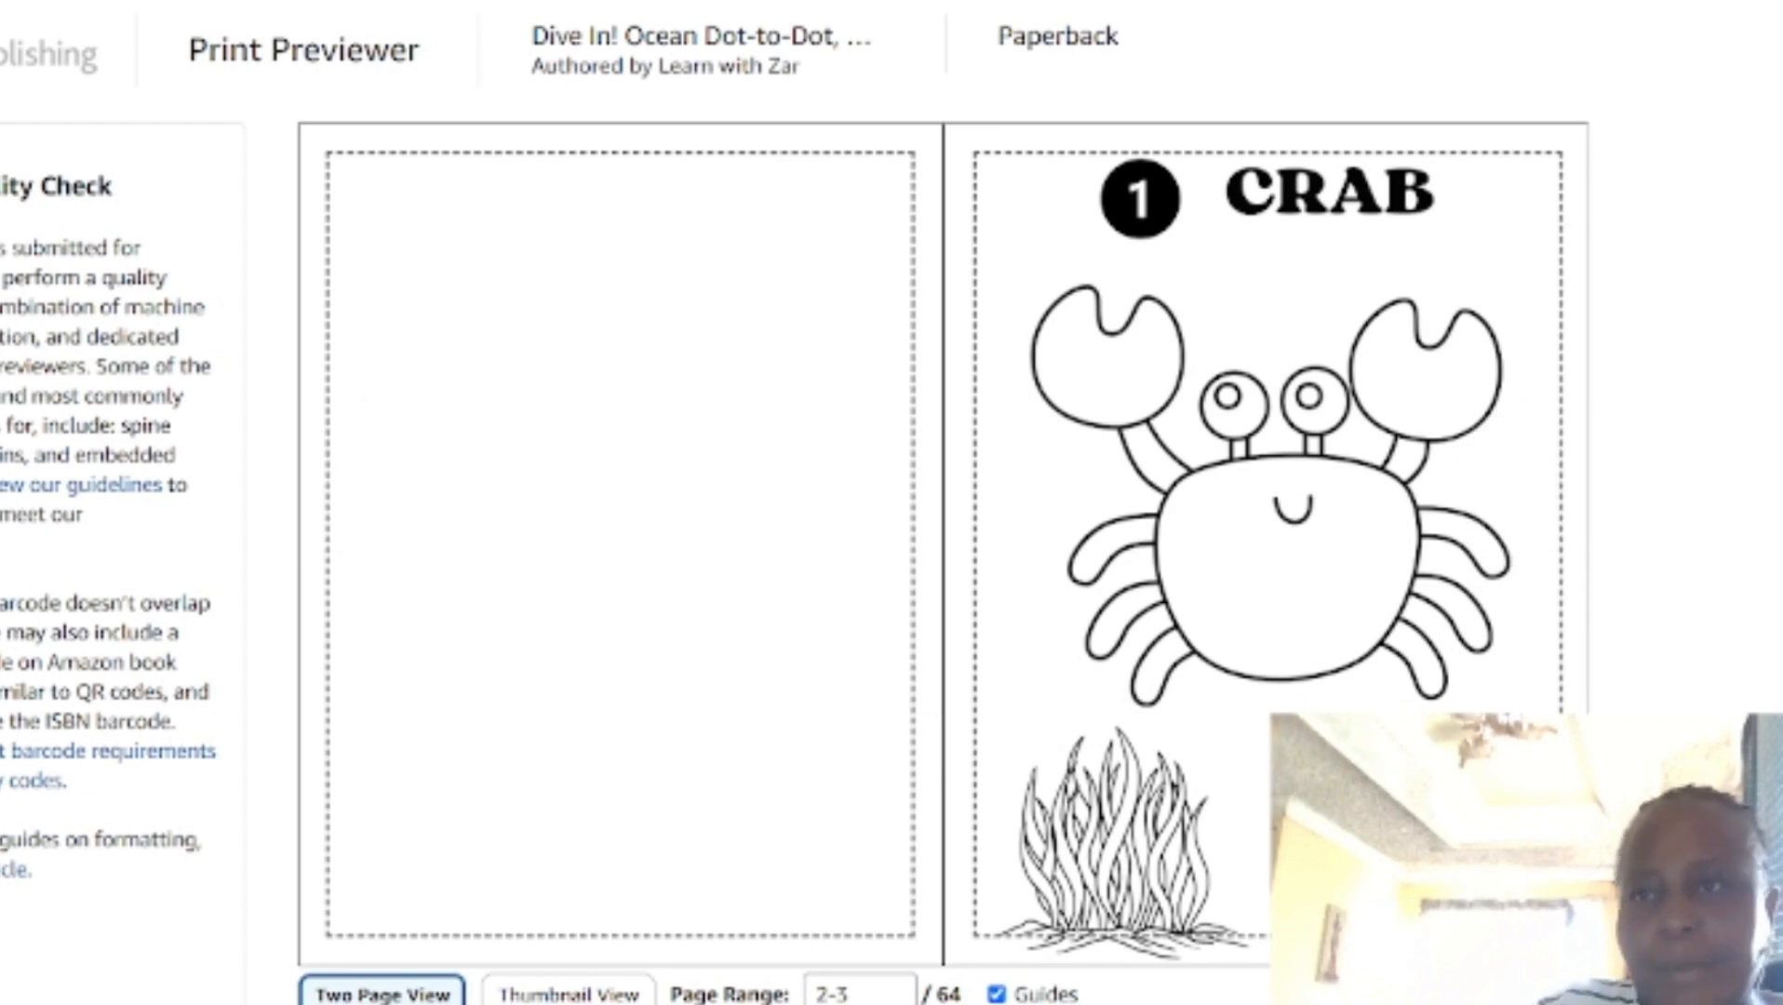
Step: Switch from the print previewer to the Dive In! book's Amazon product page to view its listing
{"action": "key", "text": "ctrl+t"}
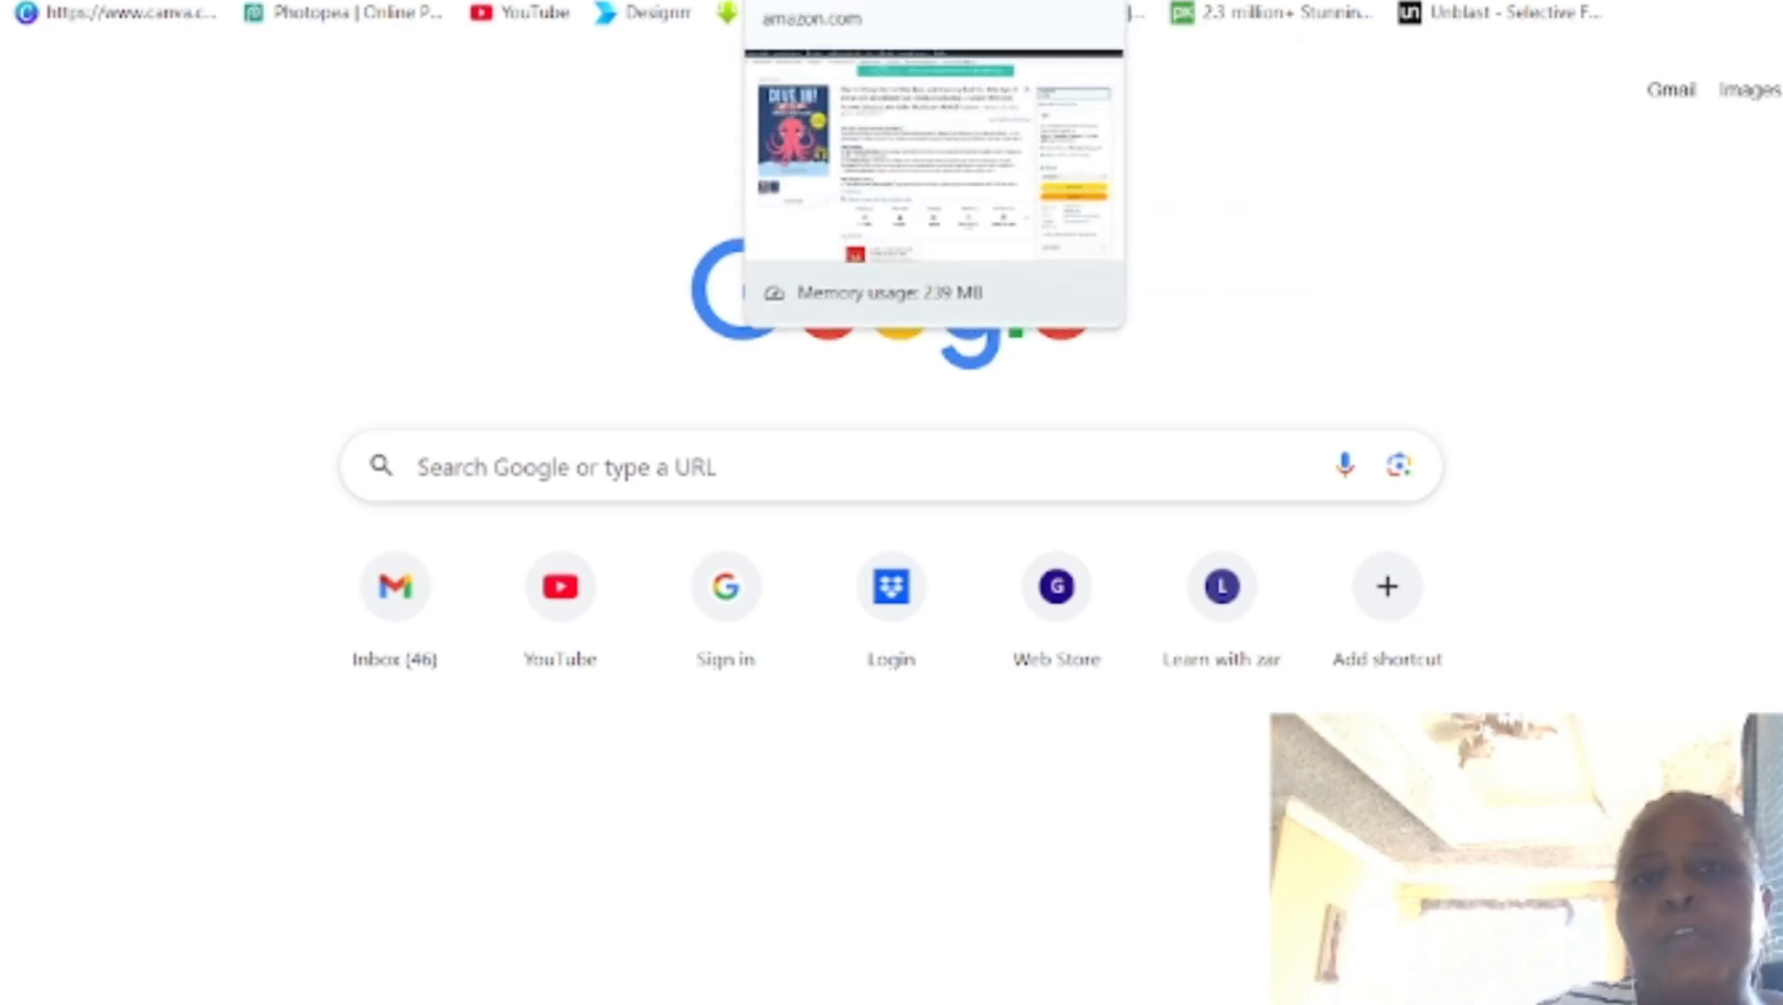
{"action": "left_click", "coordinate": [823, 1]}
{"action": "scroll", "coordinate": [1128, 502], "scroll_direction": "up", "scroll_amount": 2}
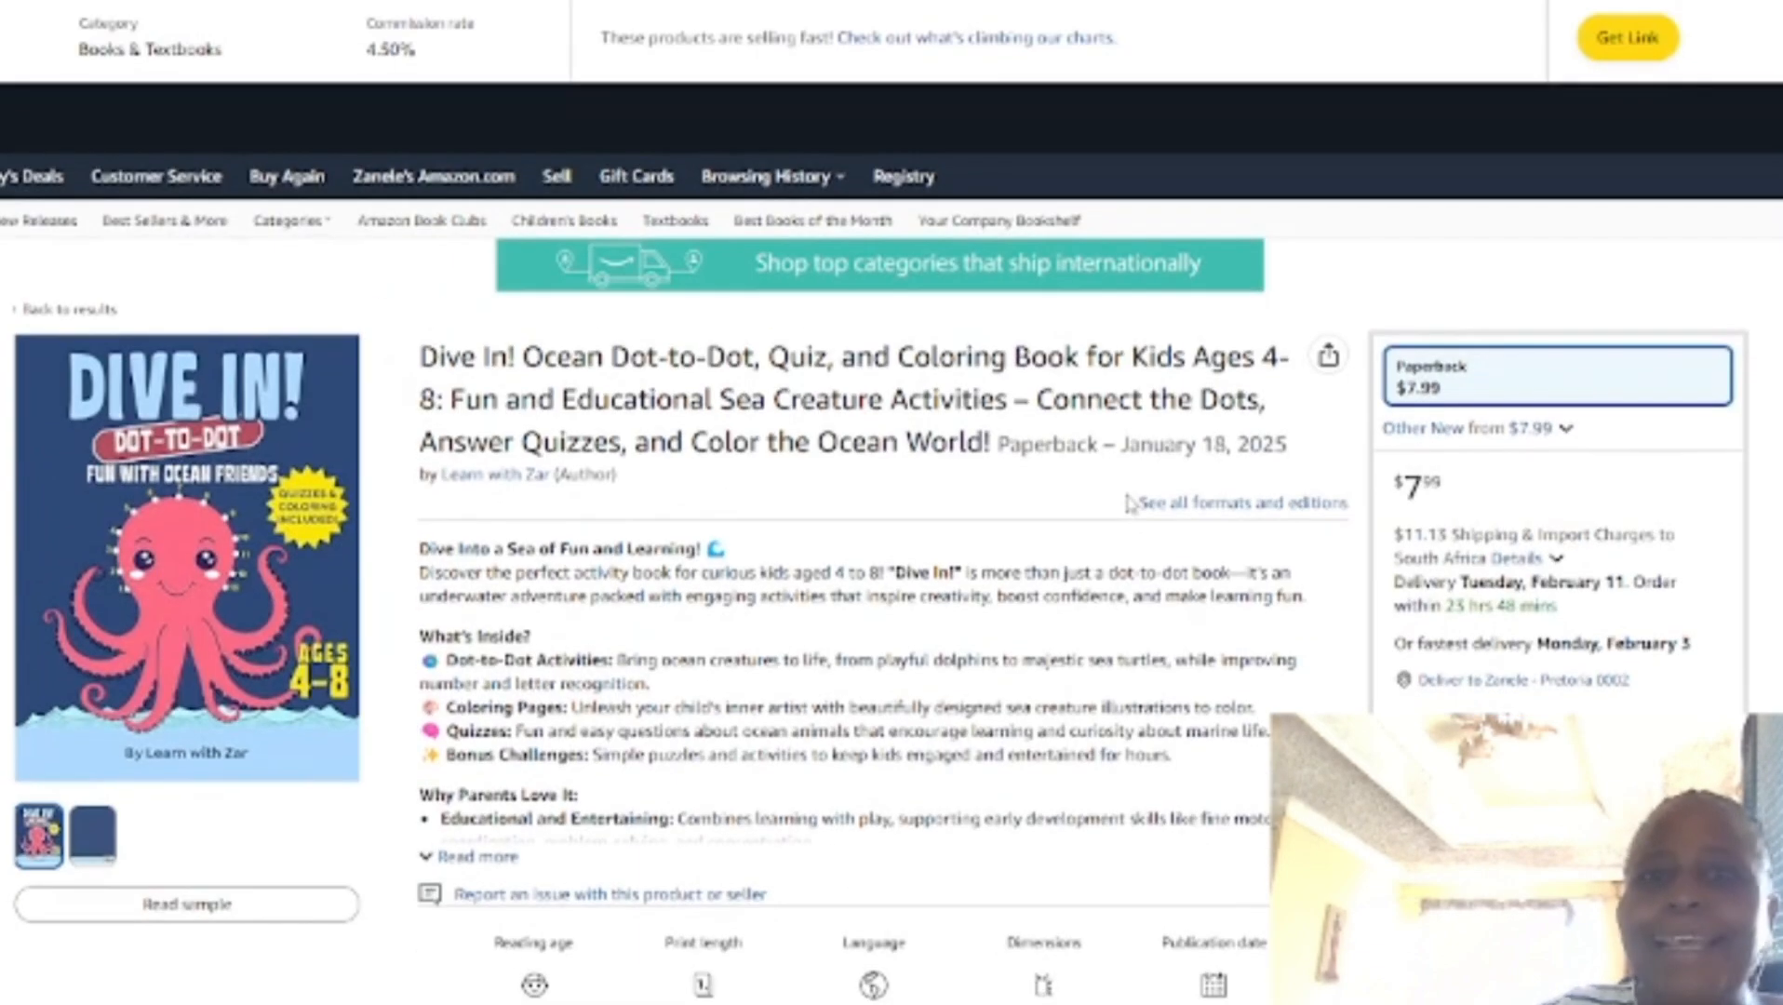